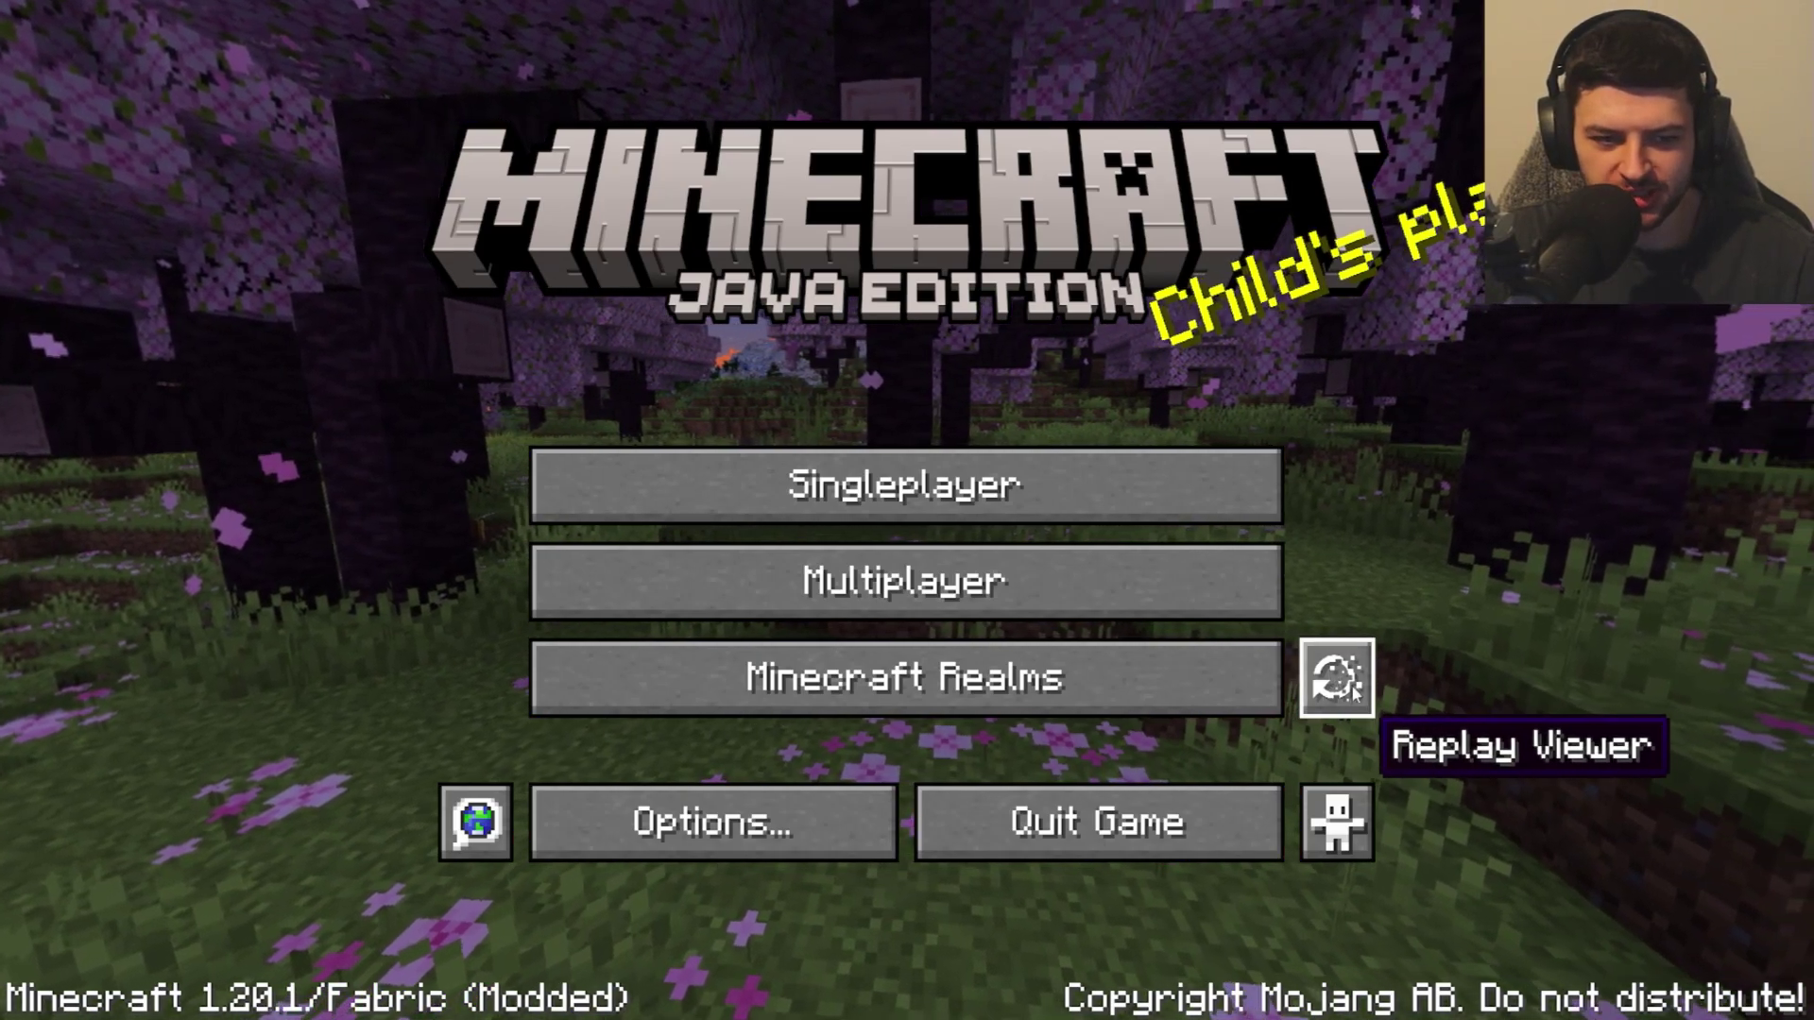
# Toggle the Record Singleplayer option off and on again, and load the mob arena world.
pyautogui.click(1356, 689)
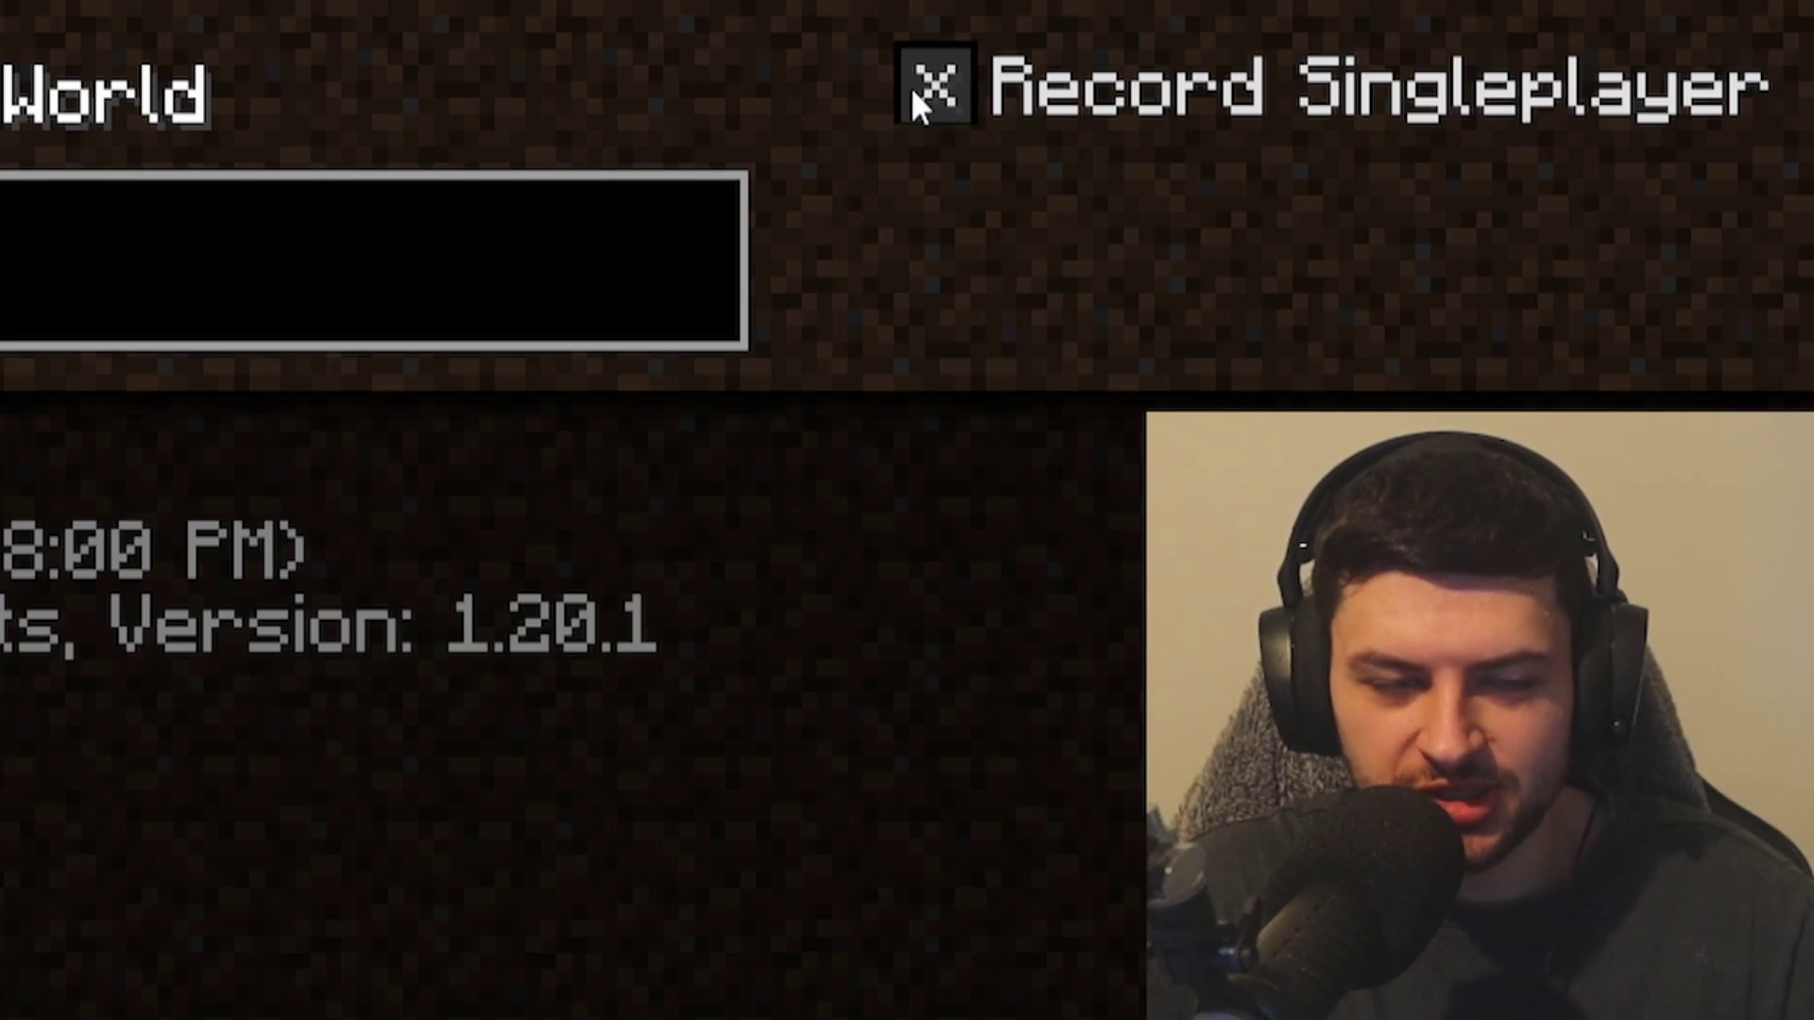
pyautogui.click(908, 70)
pyautogui.click(931, 87)
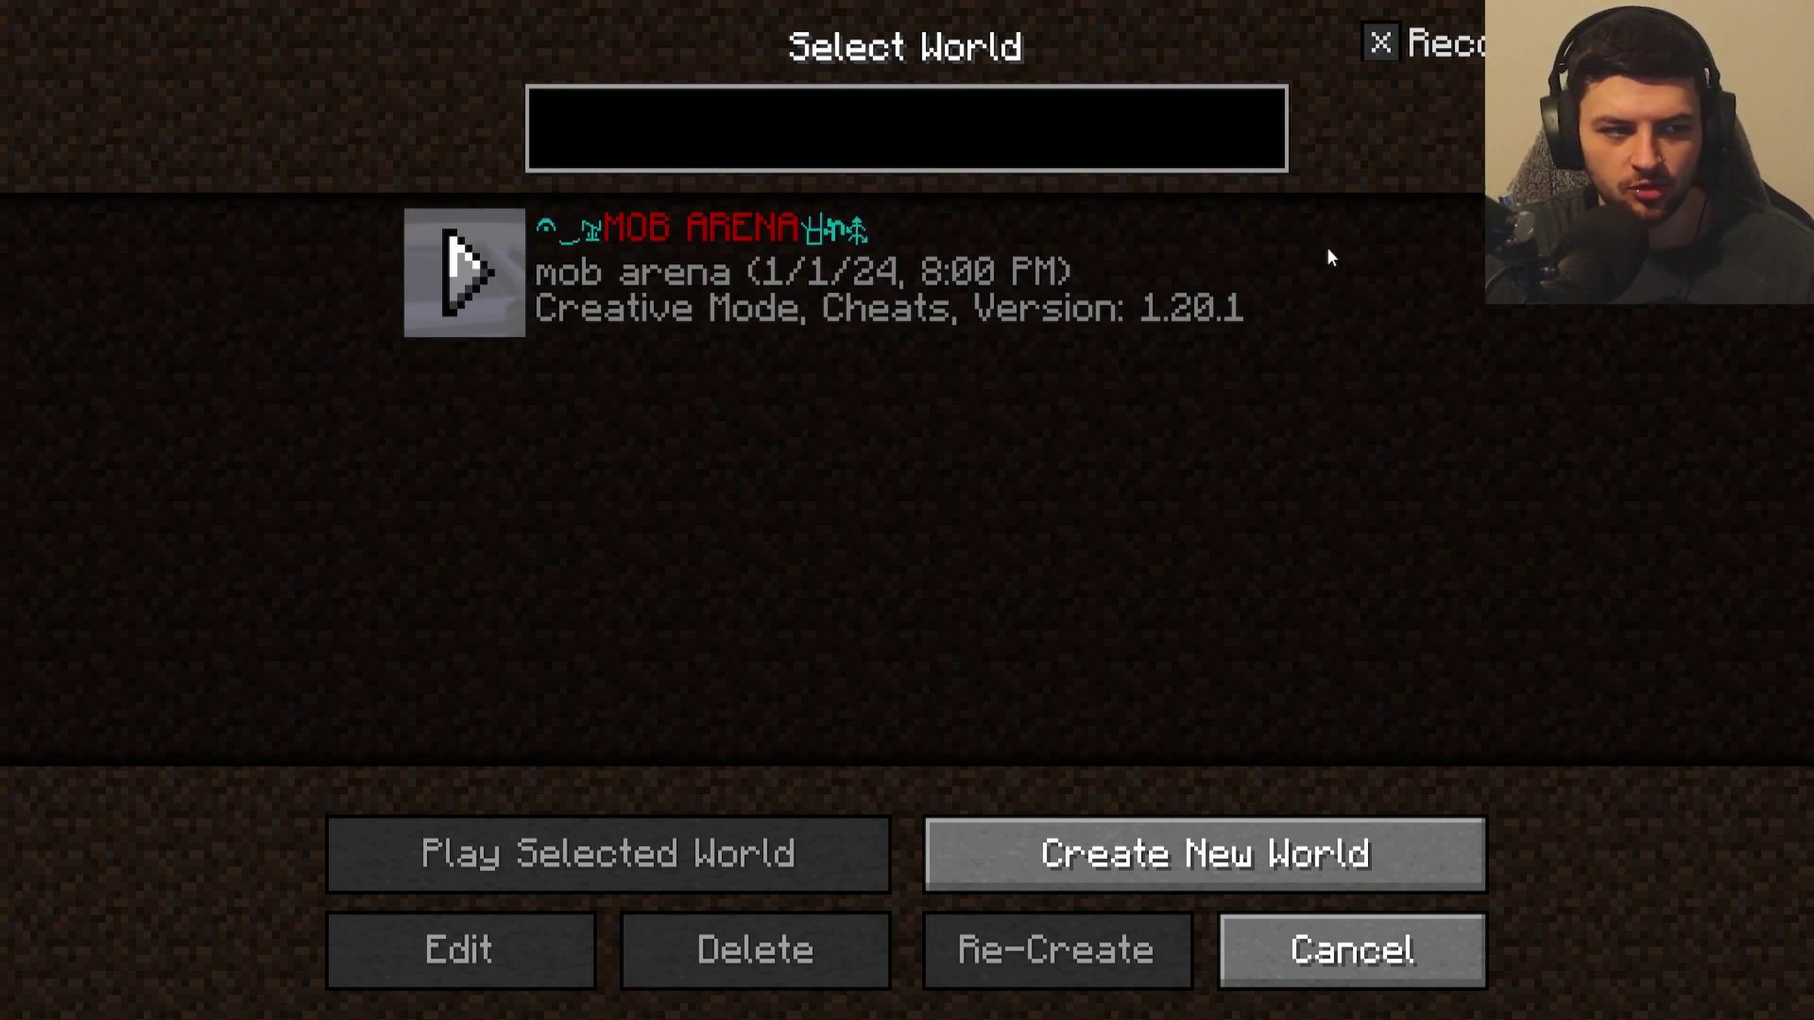
pyautogui.click(982, 278)
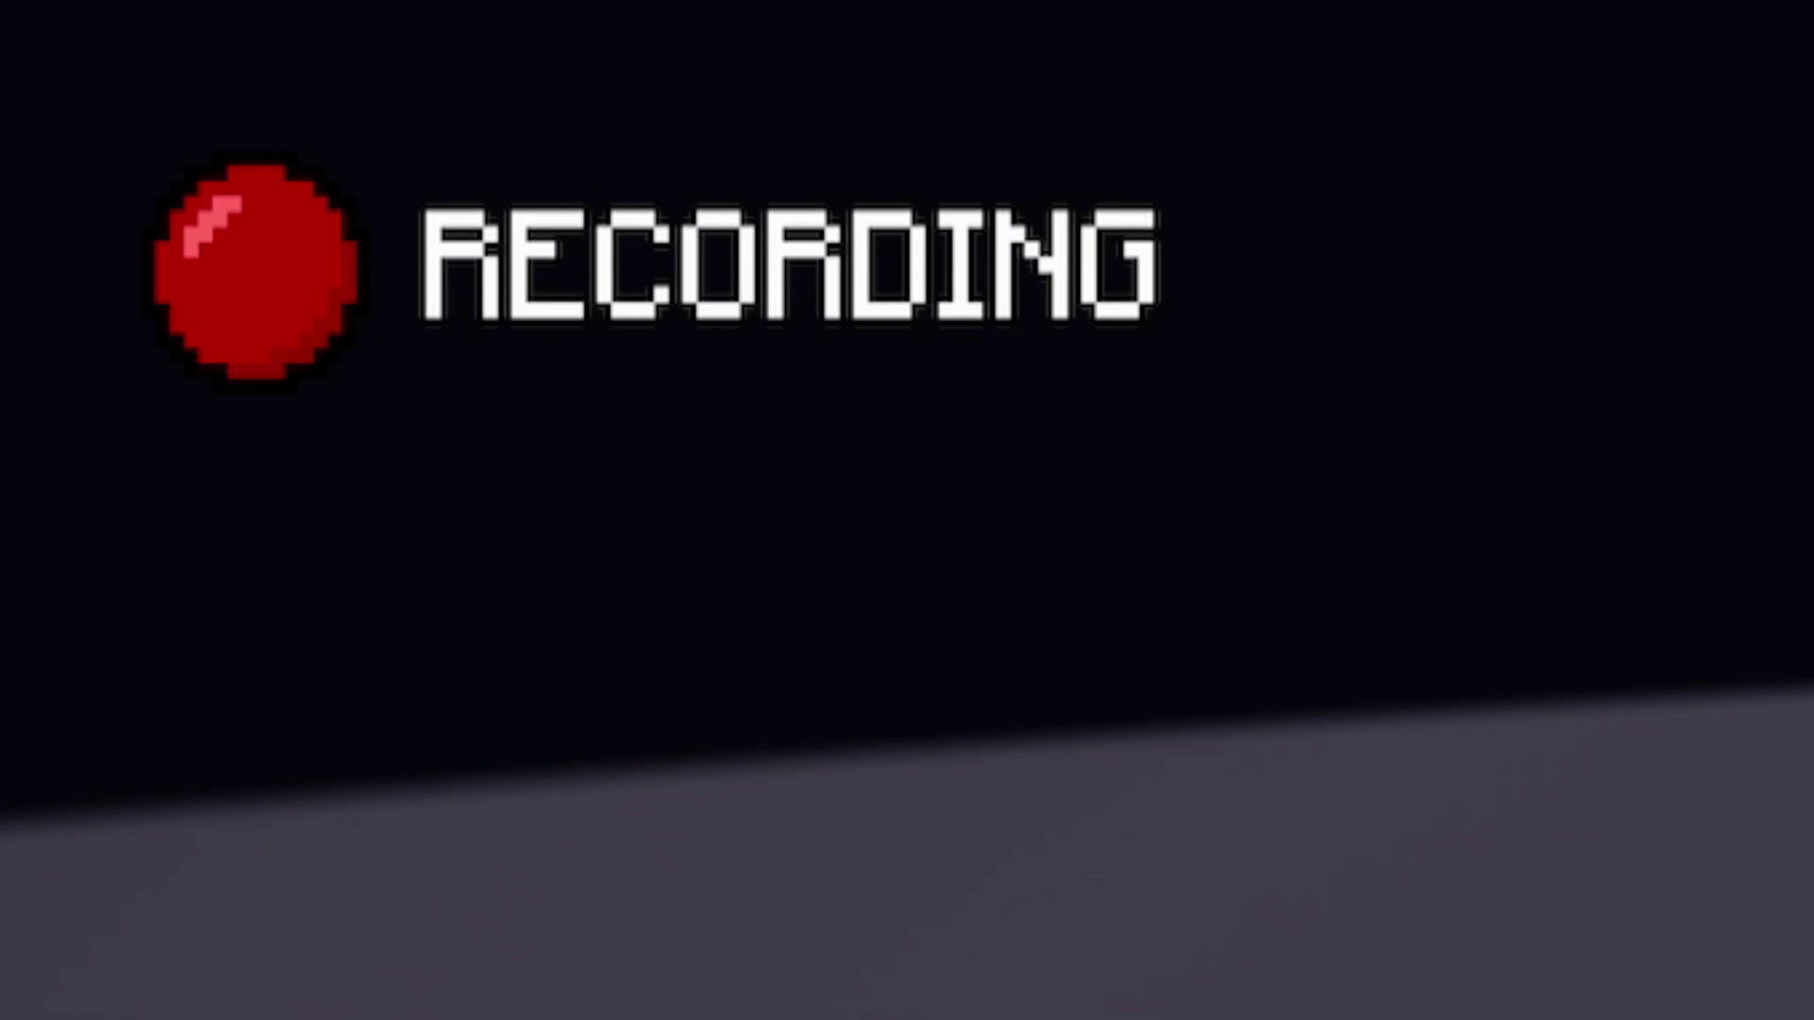
pyautogui.press('a')
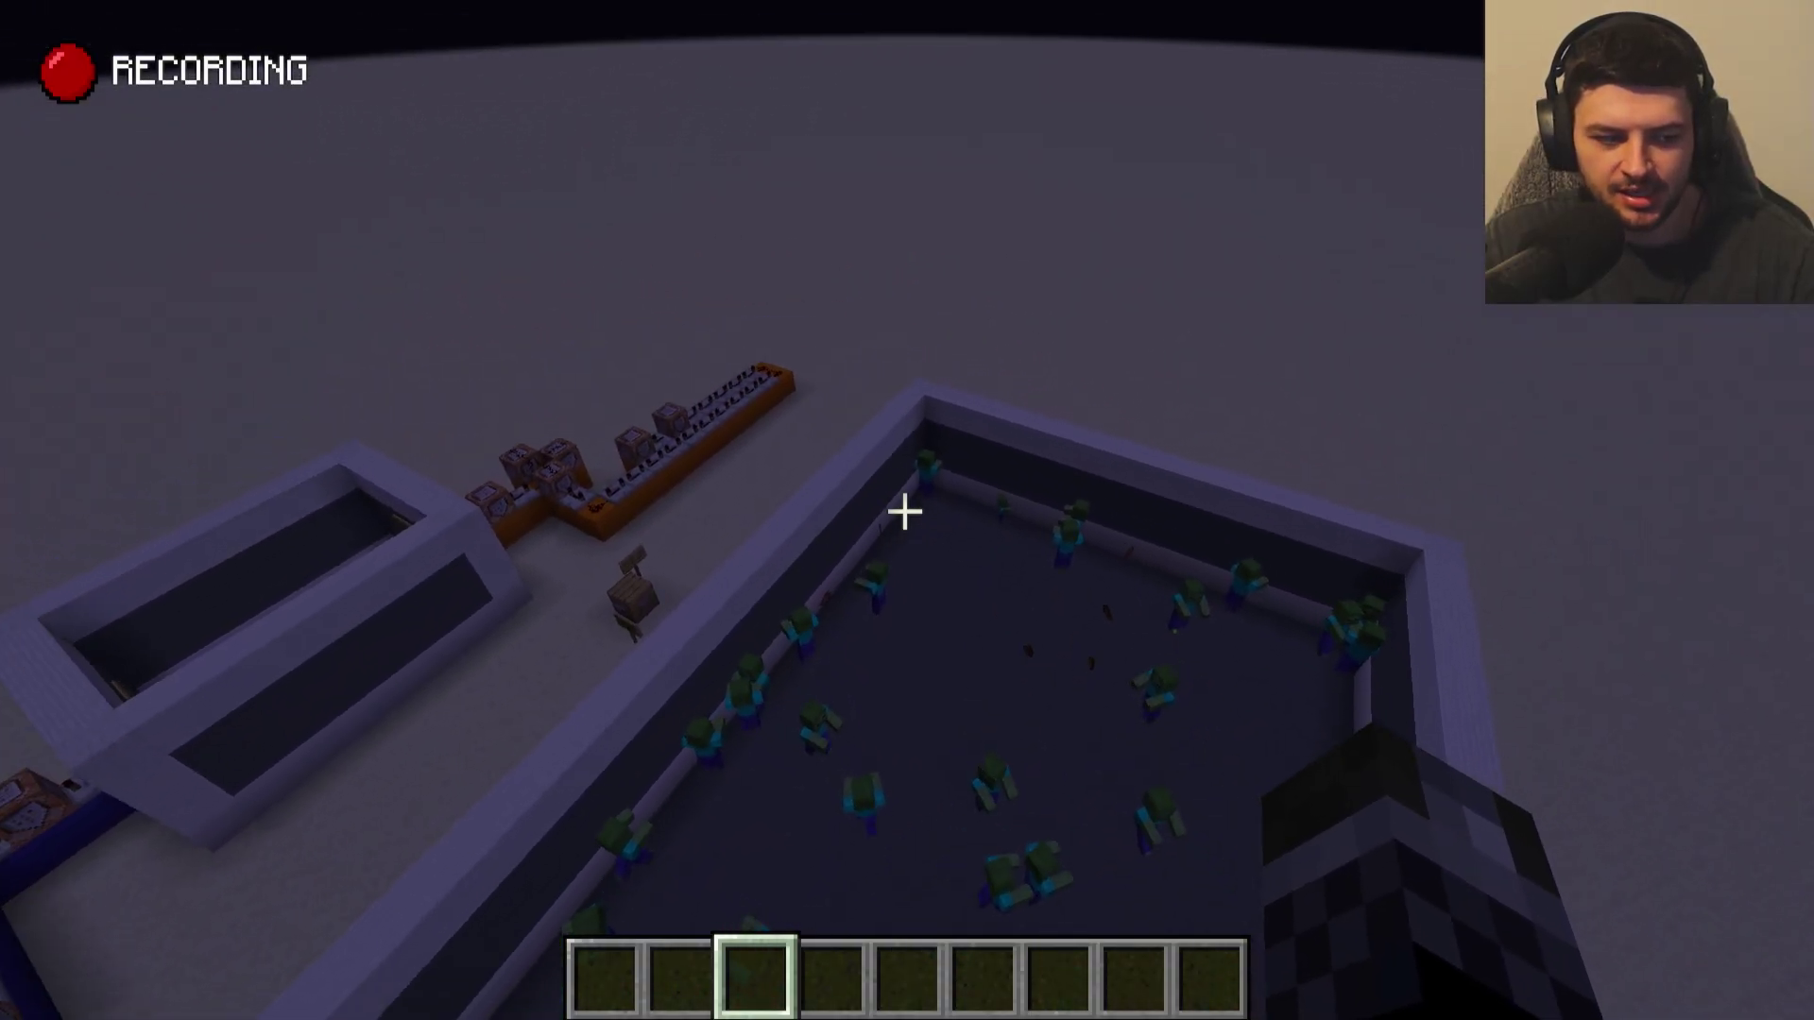
# Pause and resume the running replay recording, and stop it.
pyautogui.press('Escape')
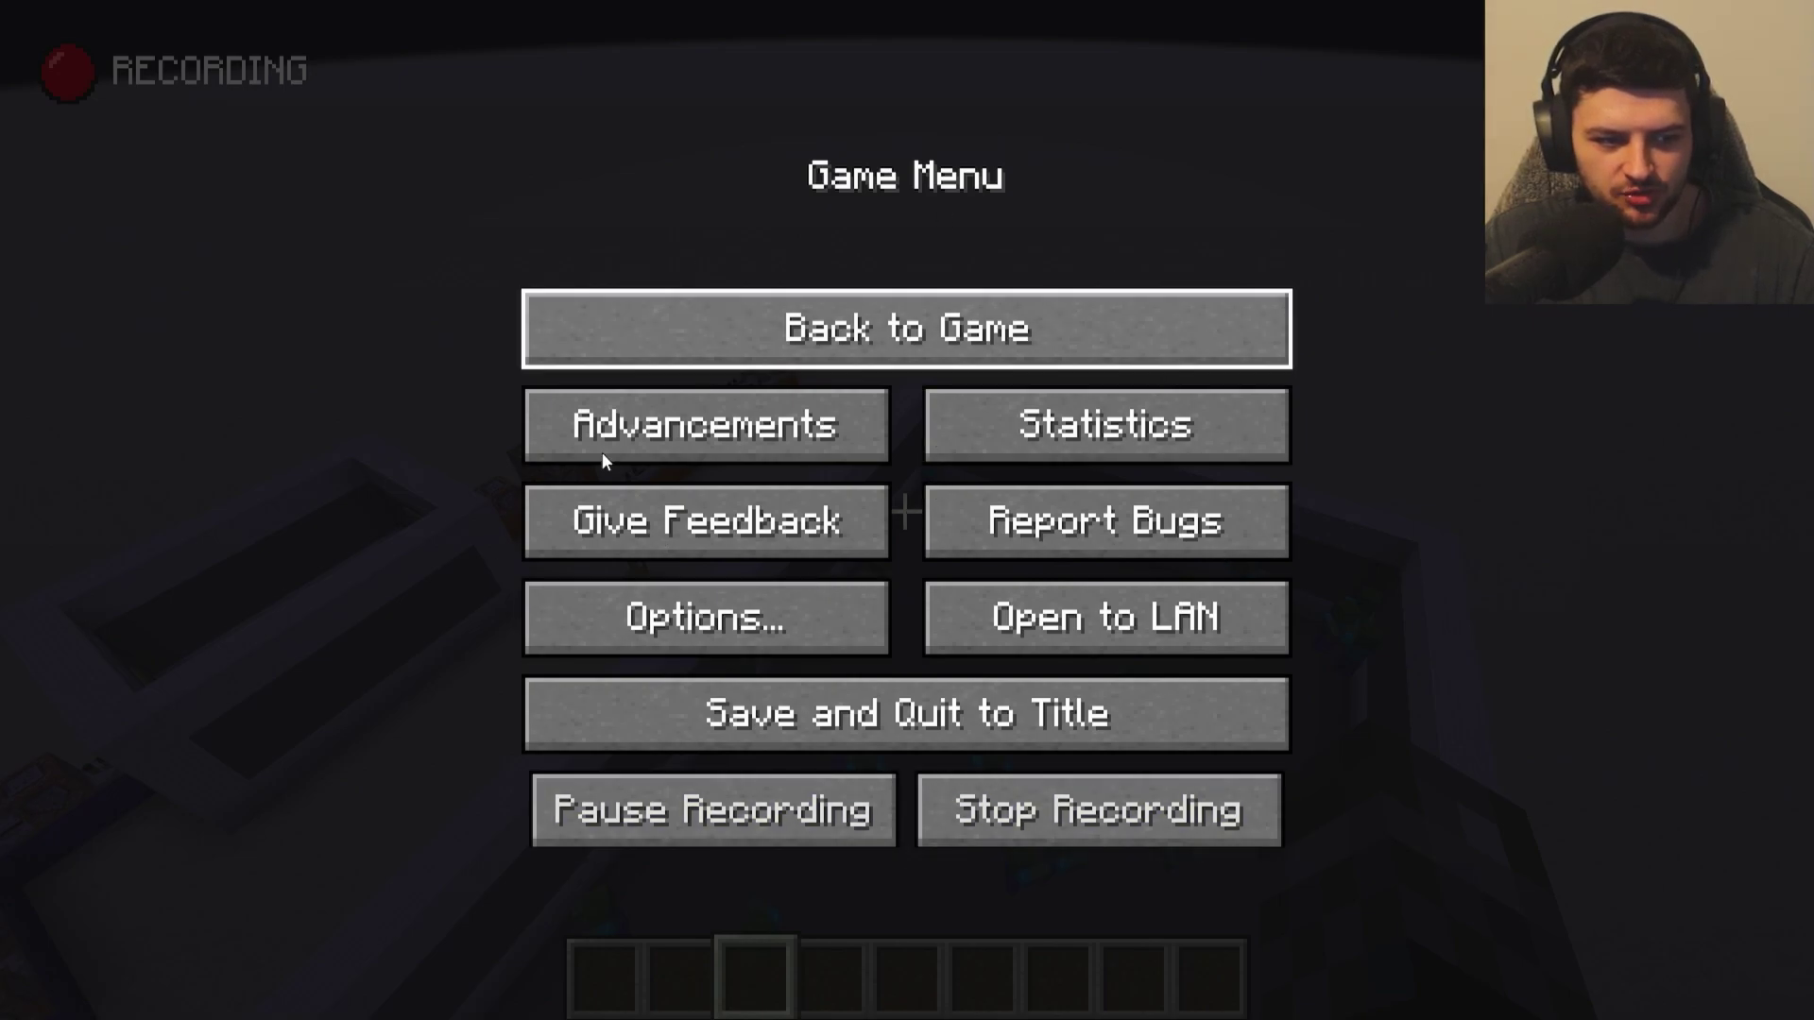
pyautogui.click(701, 814)
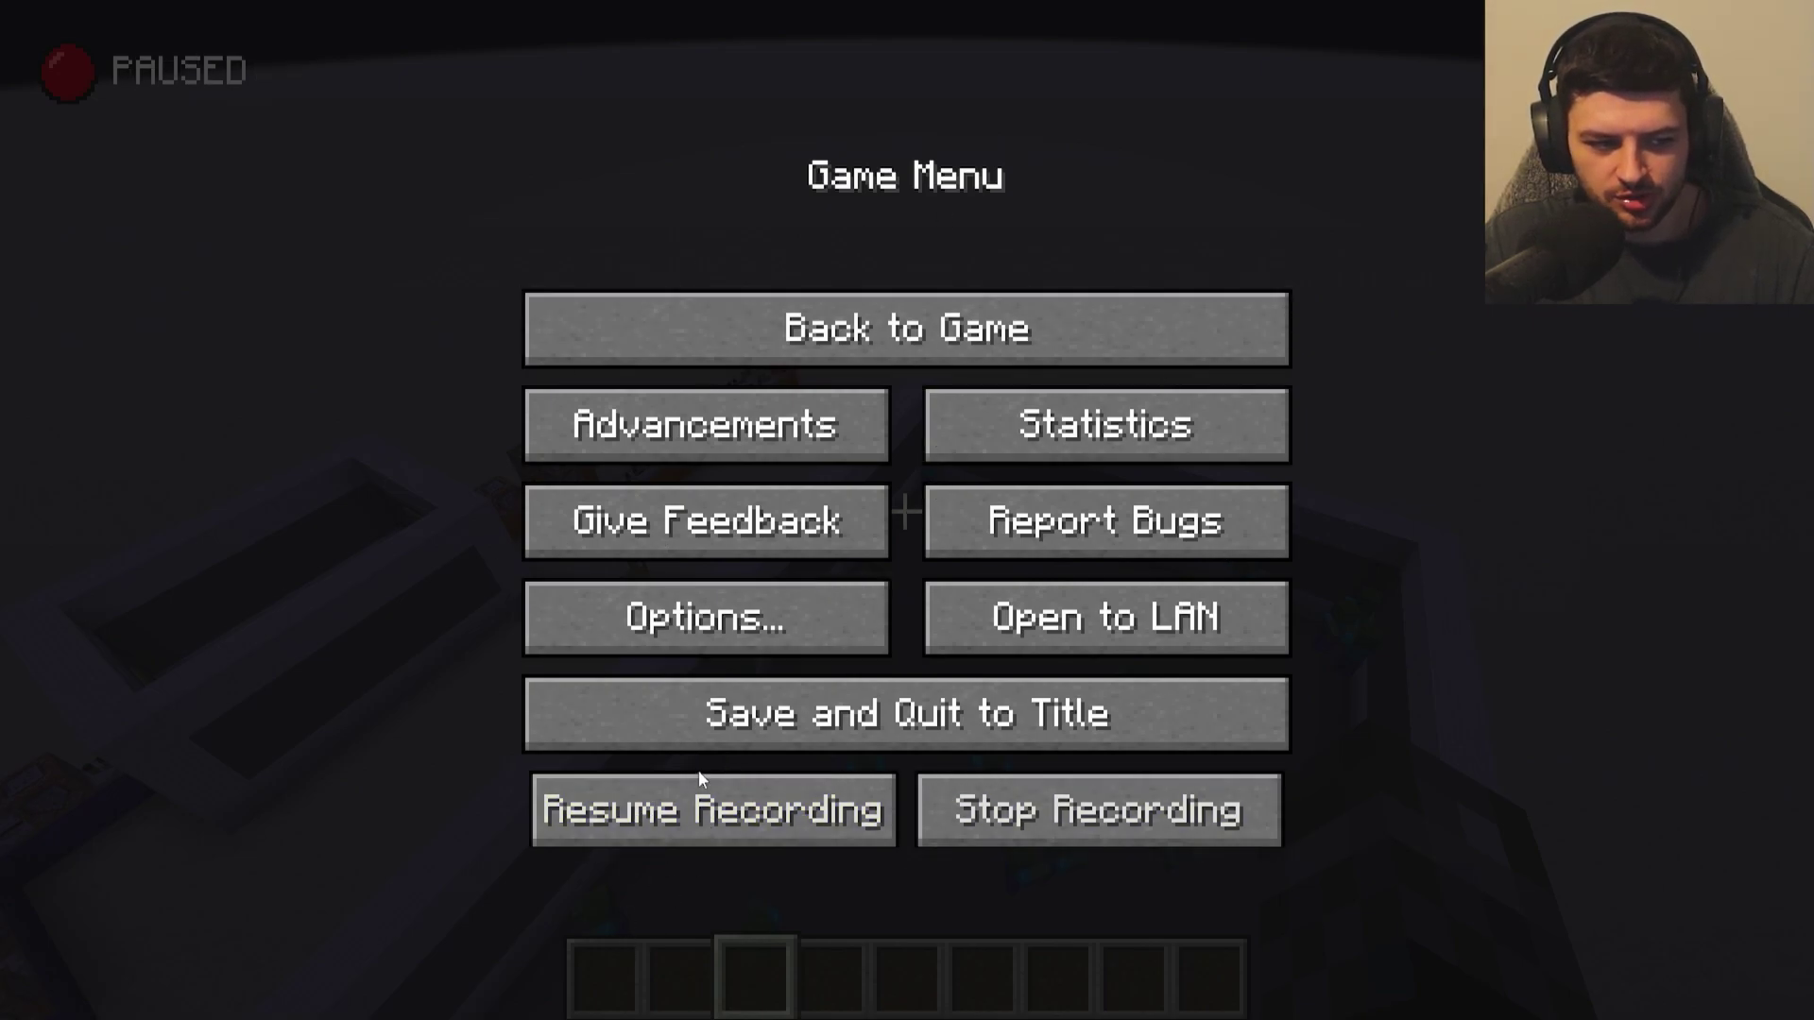
pyautogui.click(775, 810)
pyautogui.click(1018, 814)
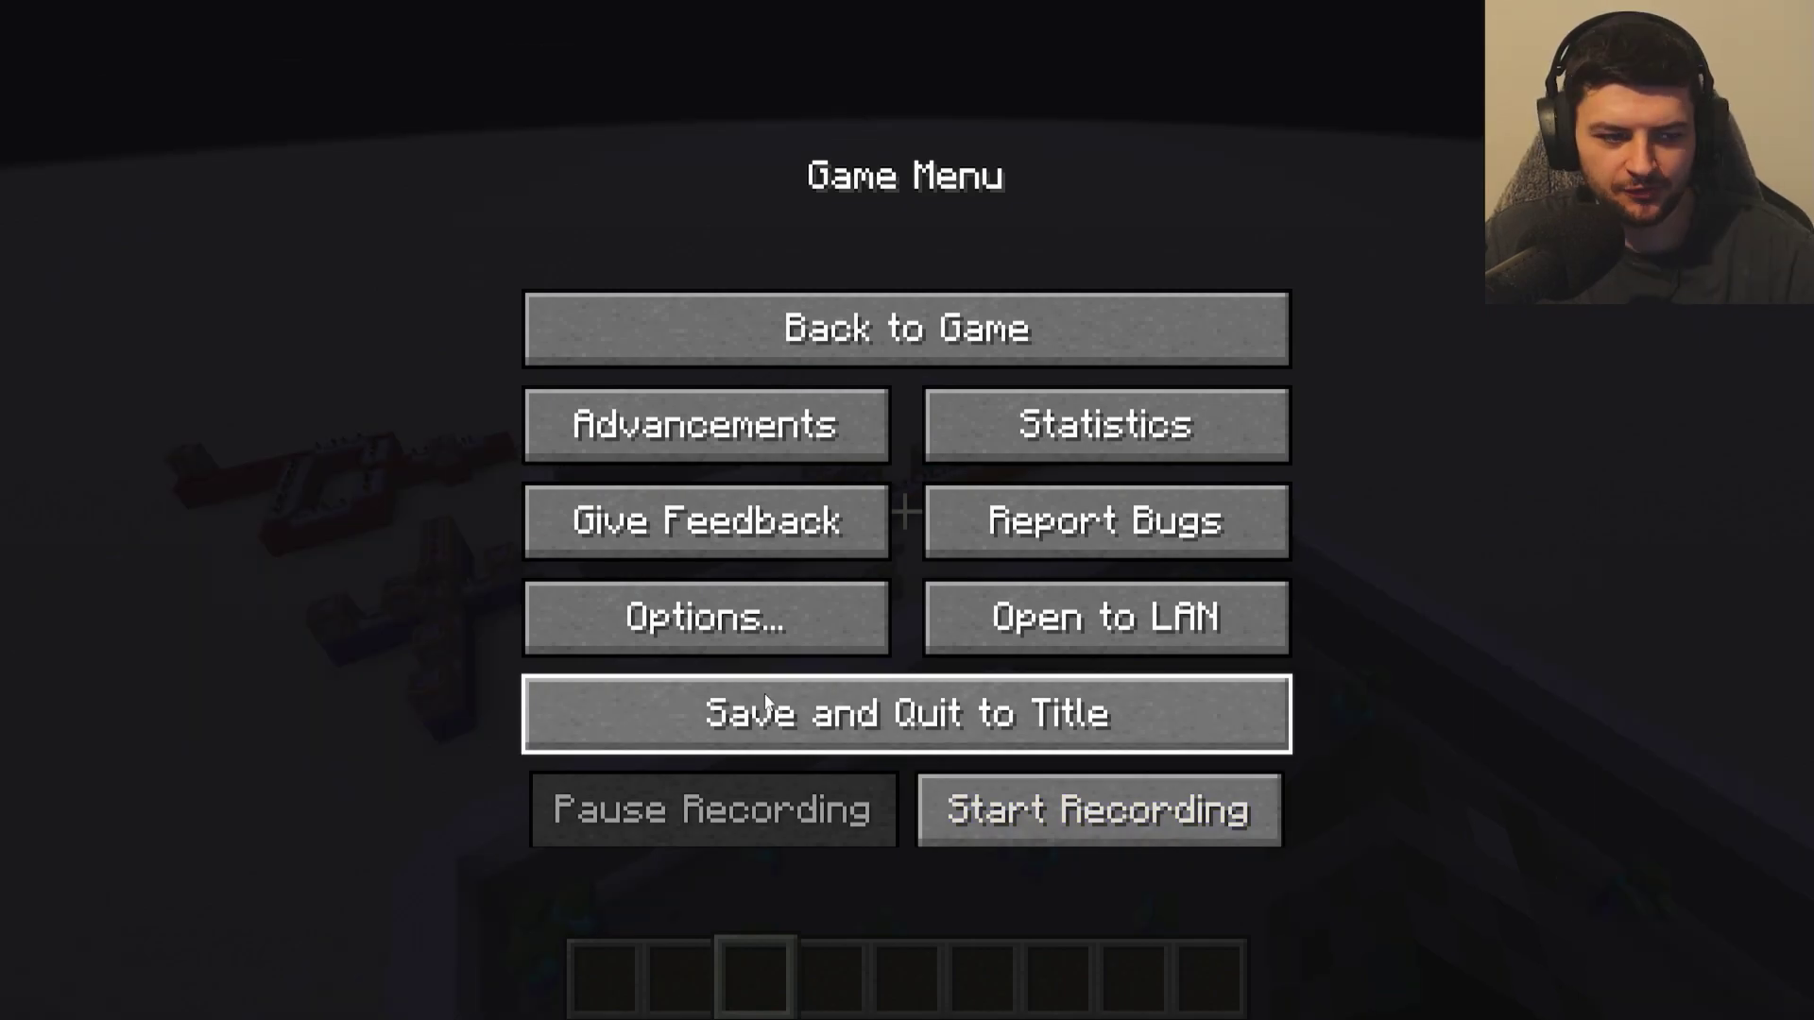
# Start a new replay recording in the world and add an event marker to it while flying over the arena.
pyautogui.click(938, 794)
pyautogui.press('Escape')
pyautogui.press('w')
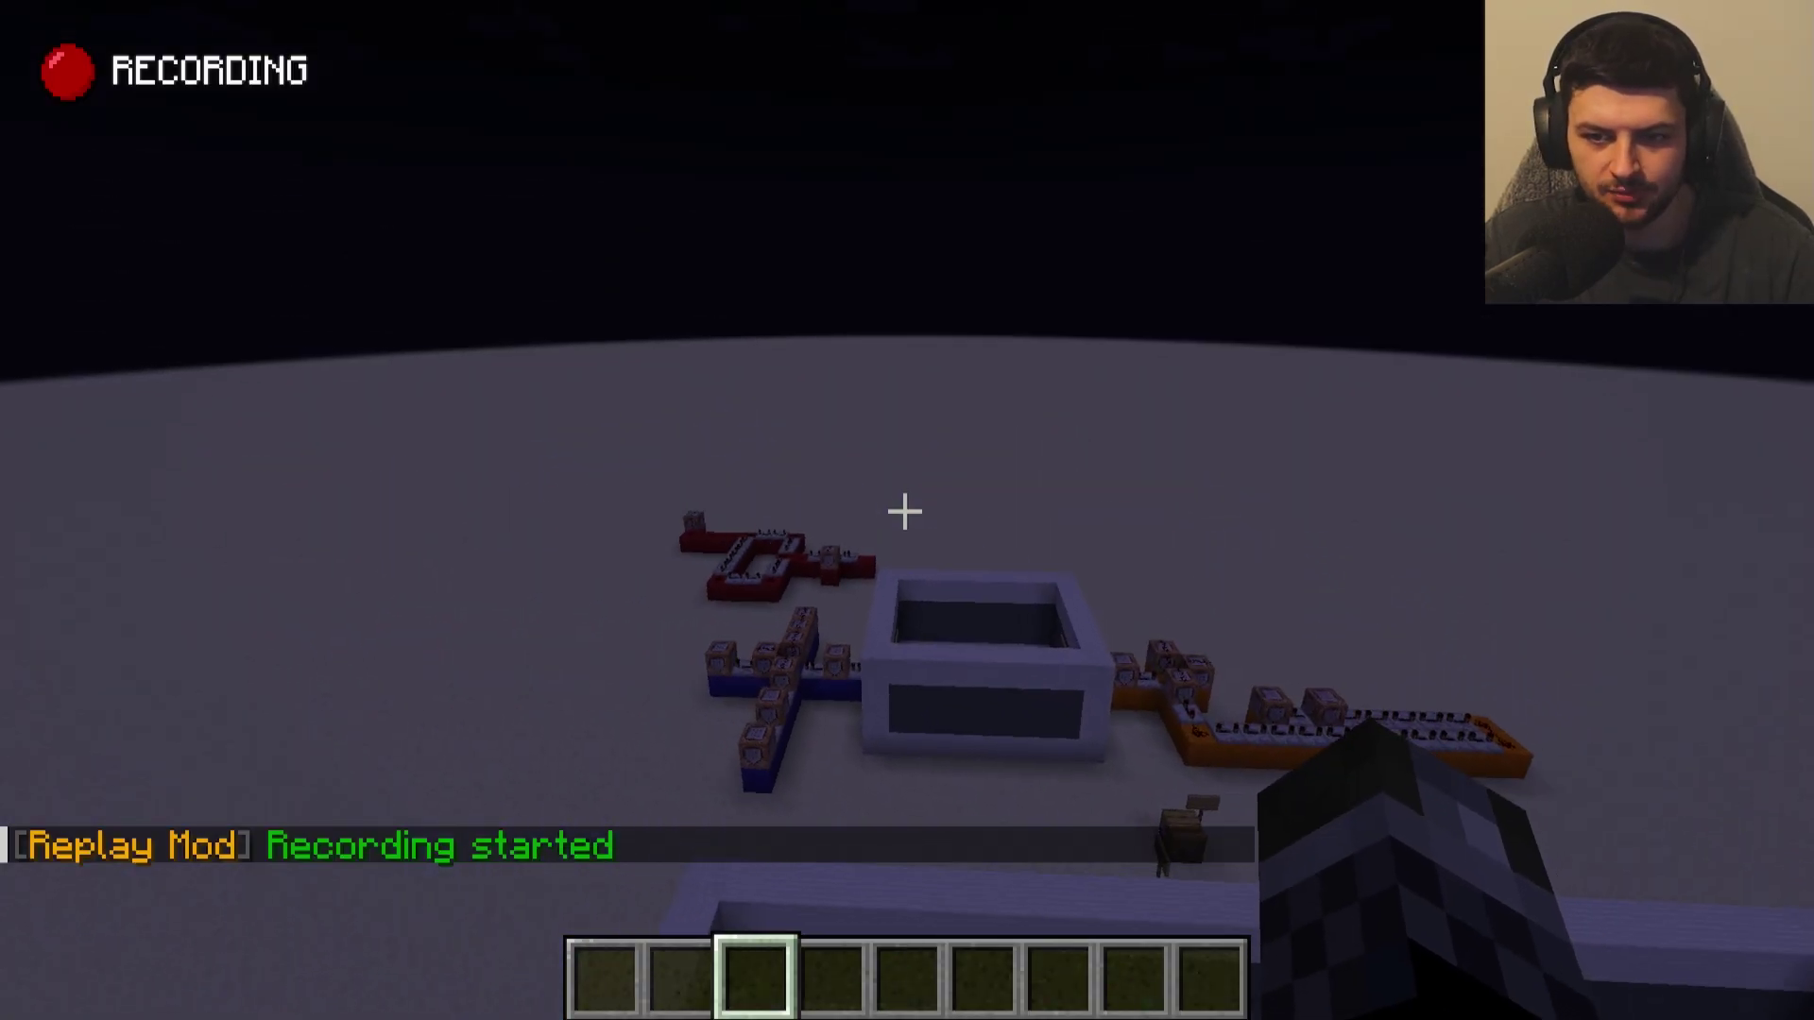
pyautogui.press('m')
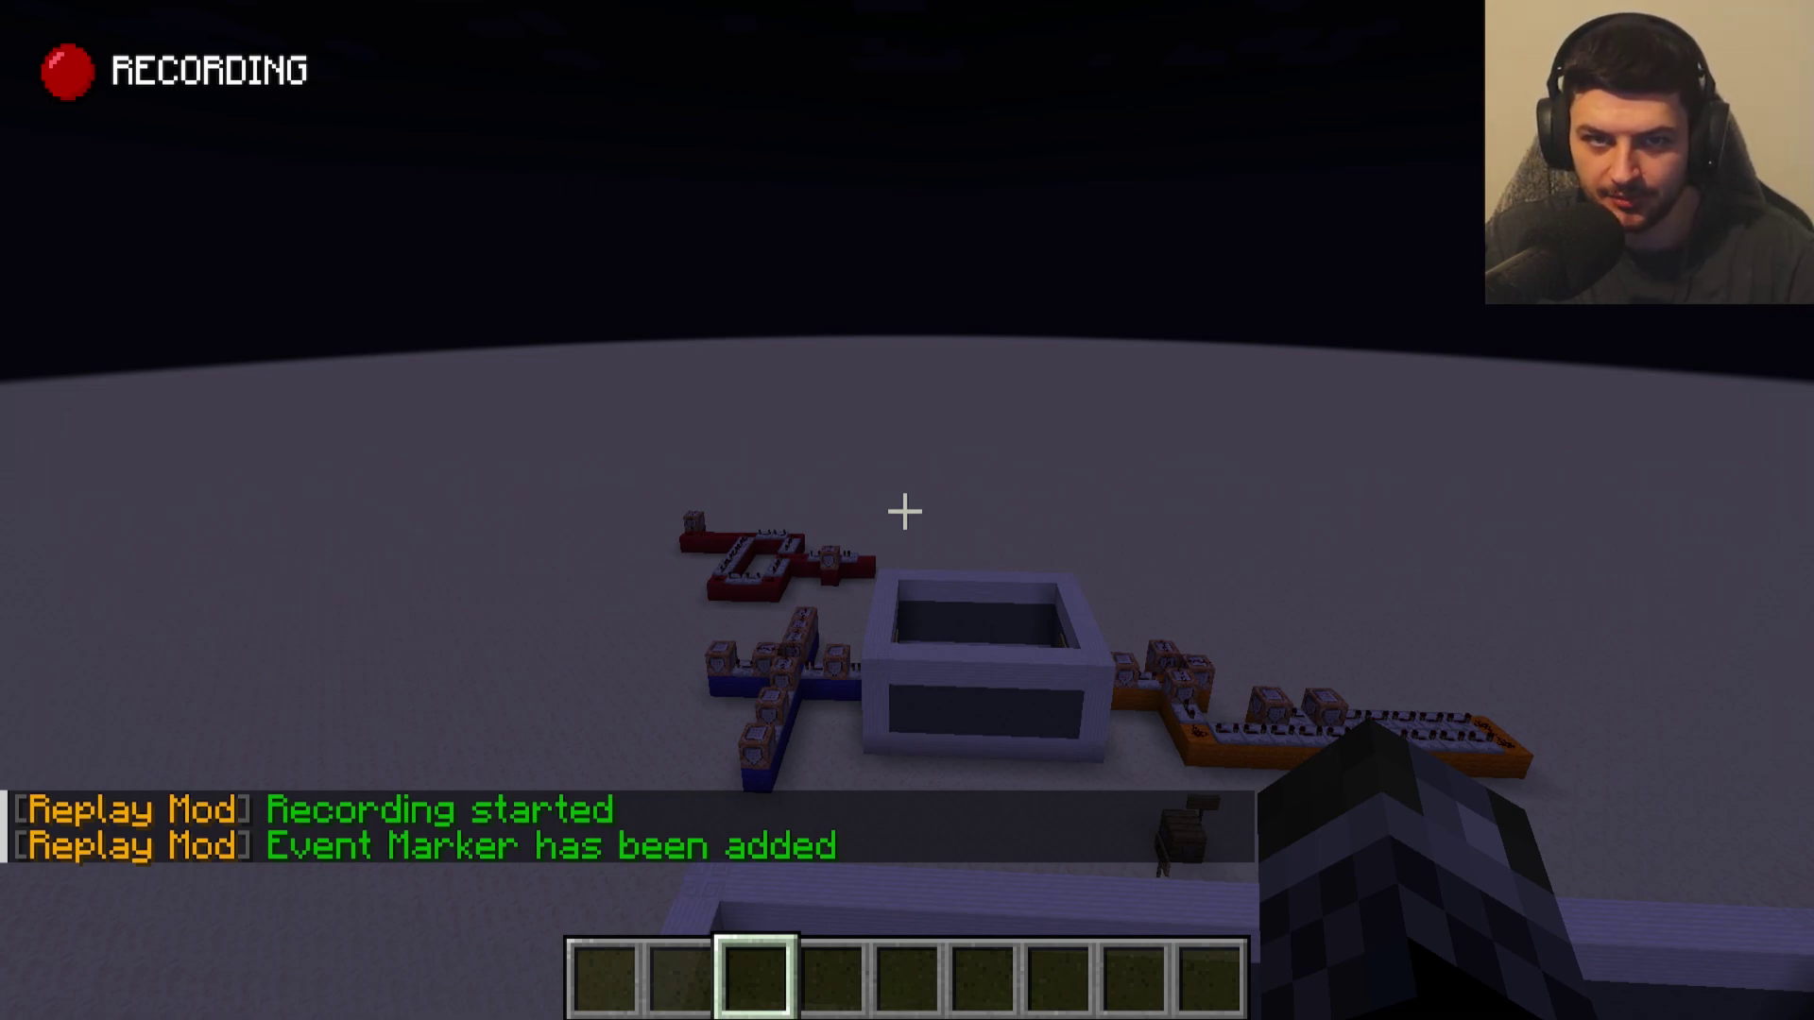
pyautogui.press('a')
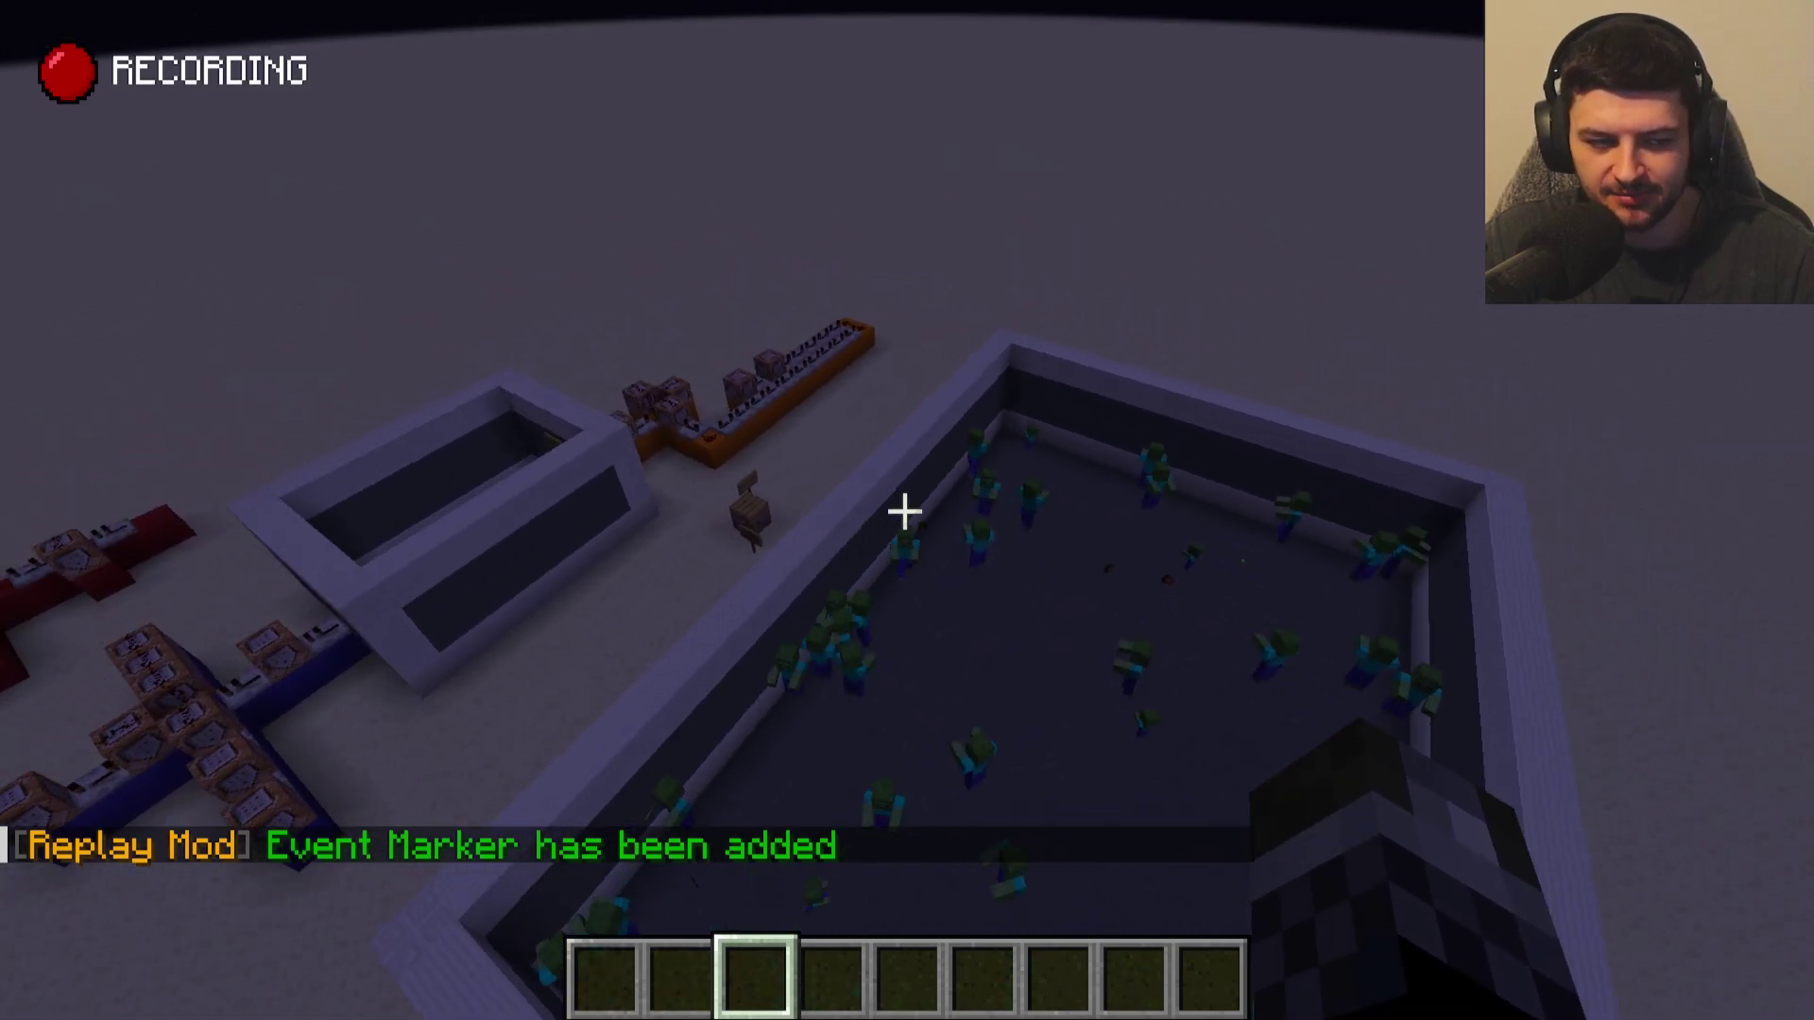
pyautogui.press('a')
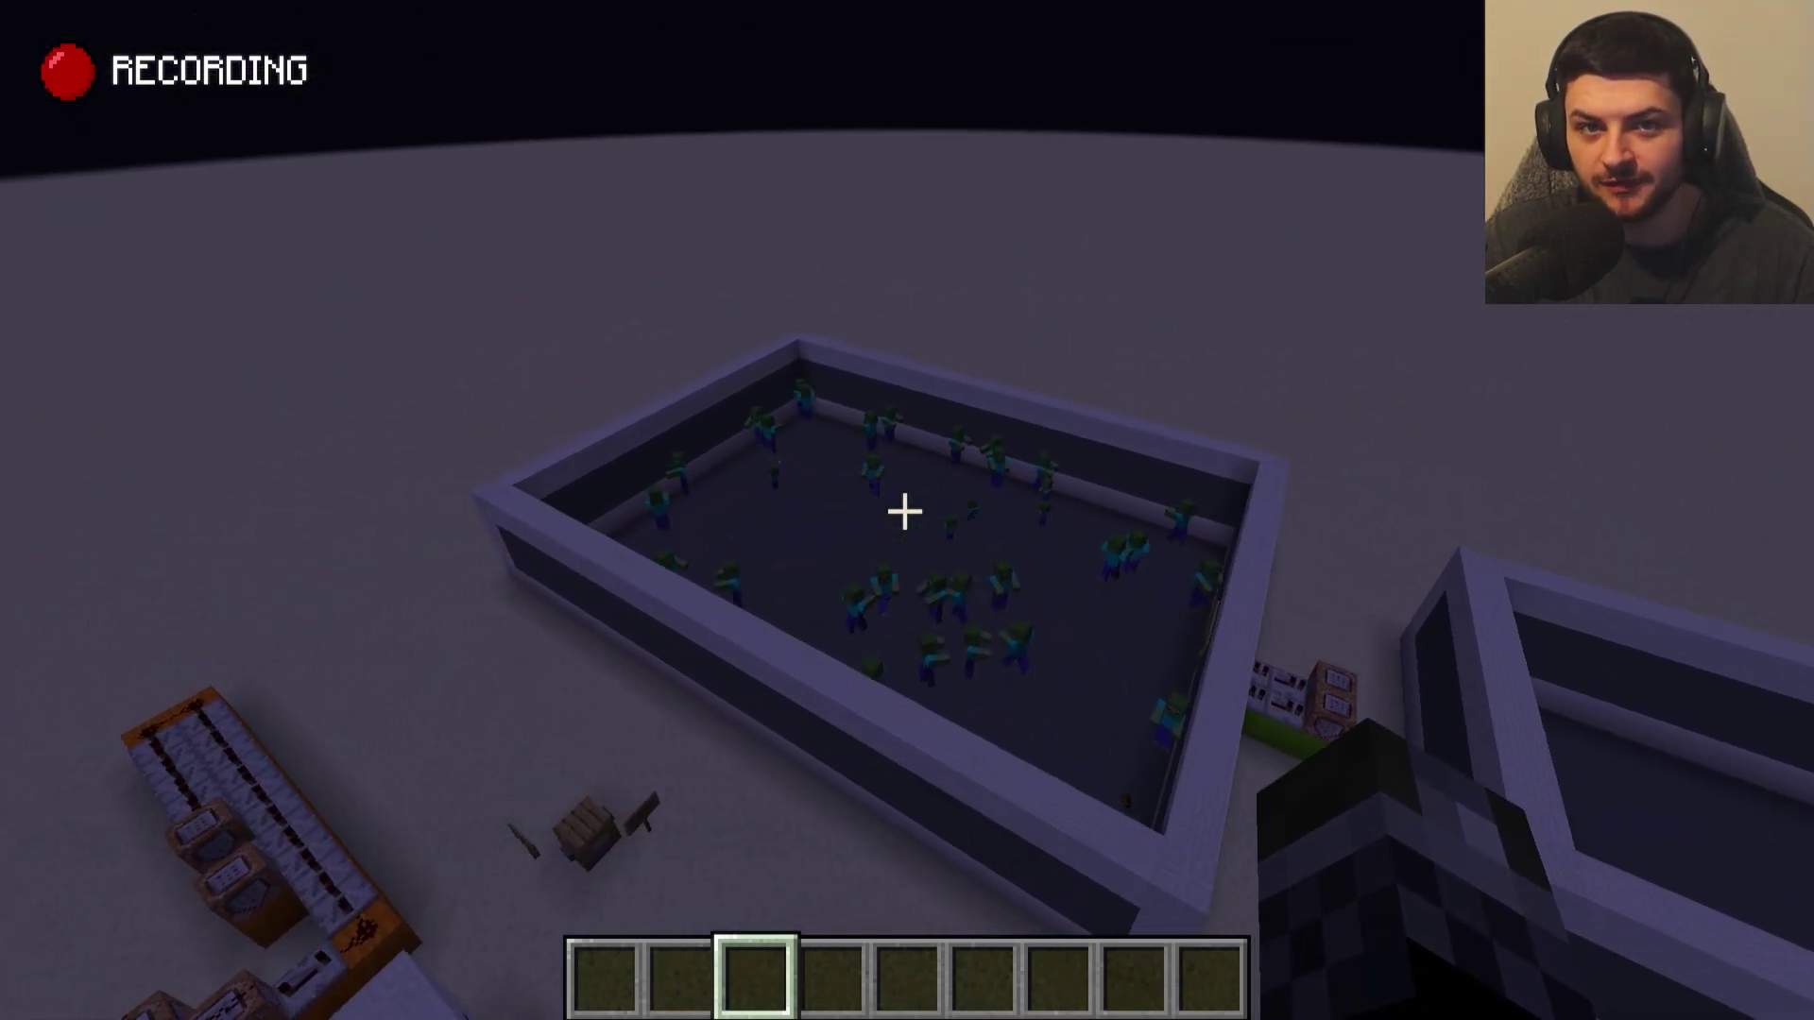
# End the recording by saving and quitting the world, and keep both replay files under their default names.
pyautogui.press('Escape')
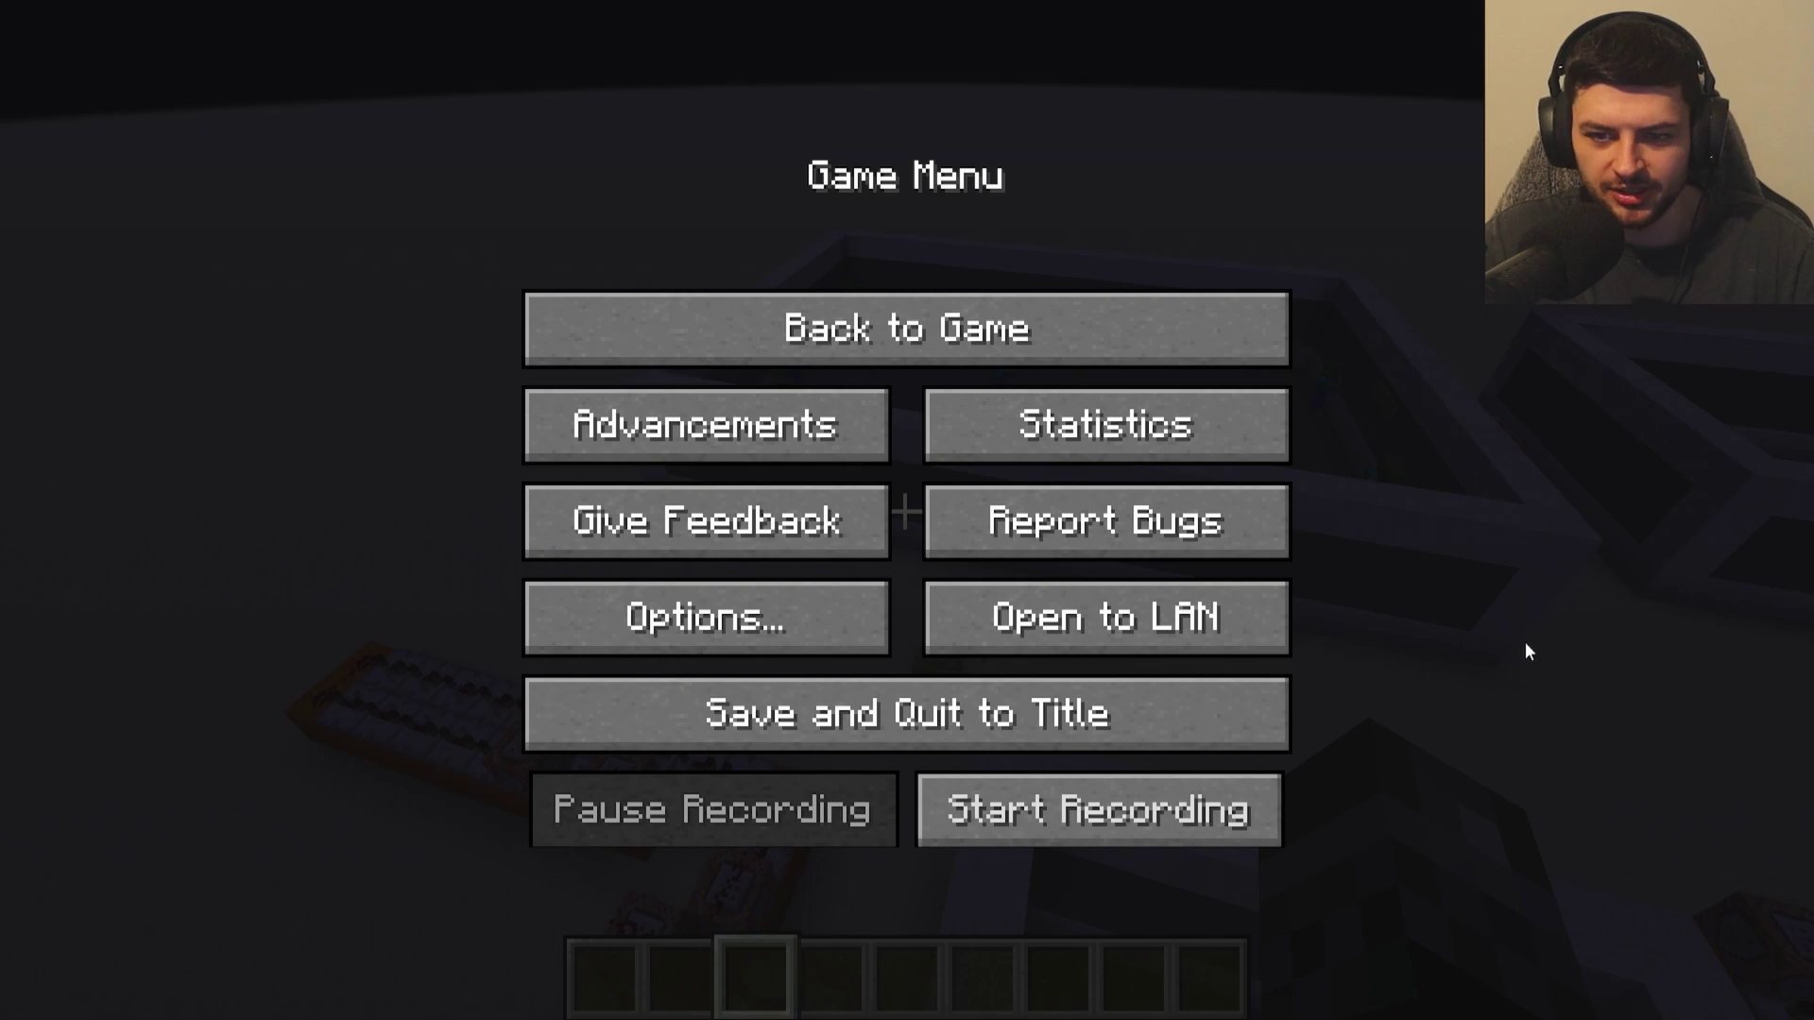
pyautogui.click(864, 718)
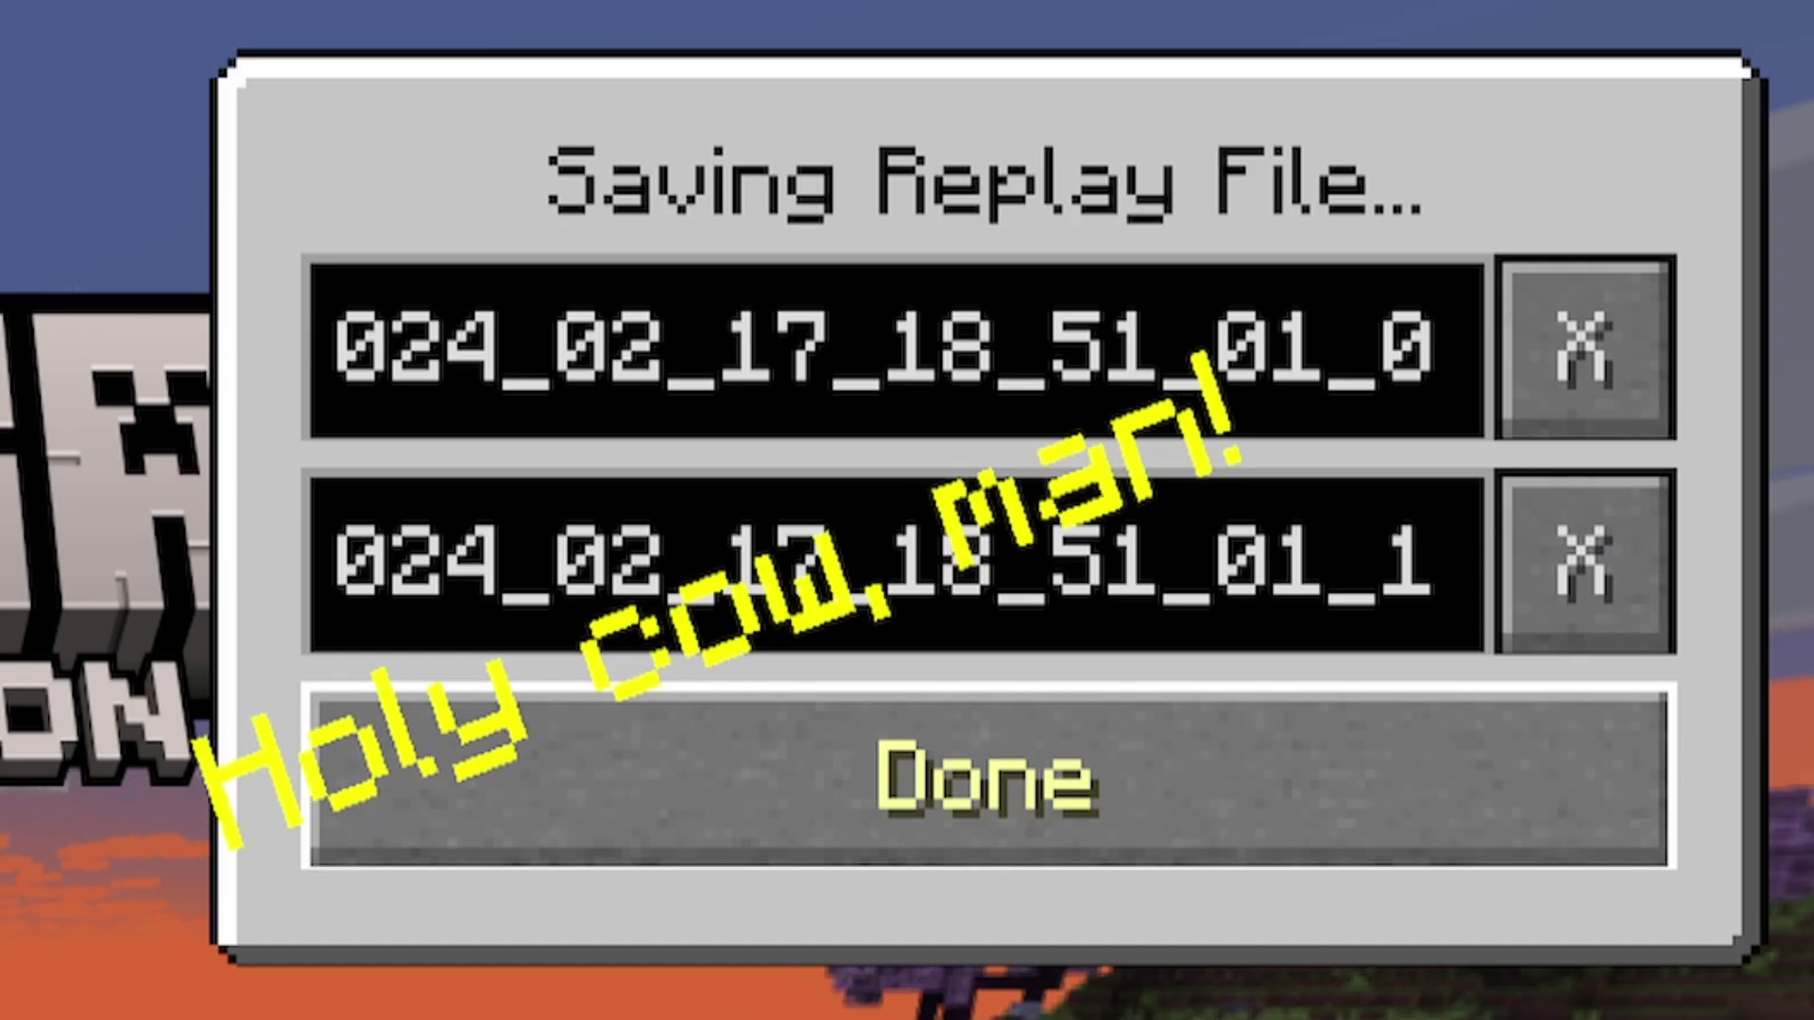
pyautogui.click(831, 778)
# Open the Replay Viewer and select the 2024_02_17_18_51_01_1 replay.
pyautogui.click(1339, 677)
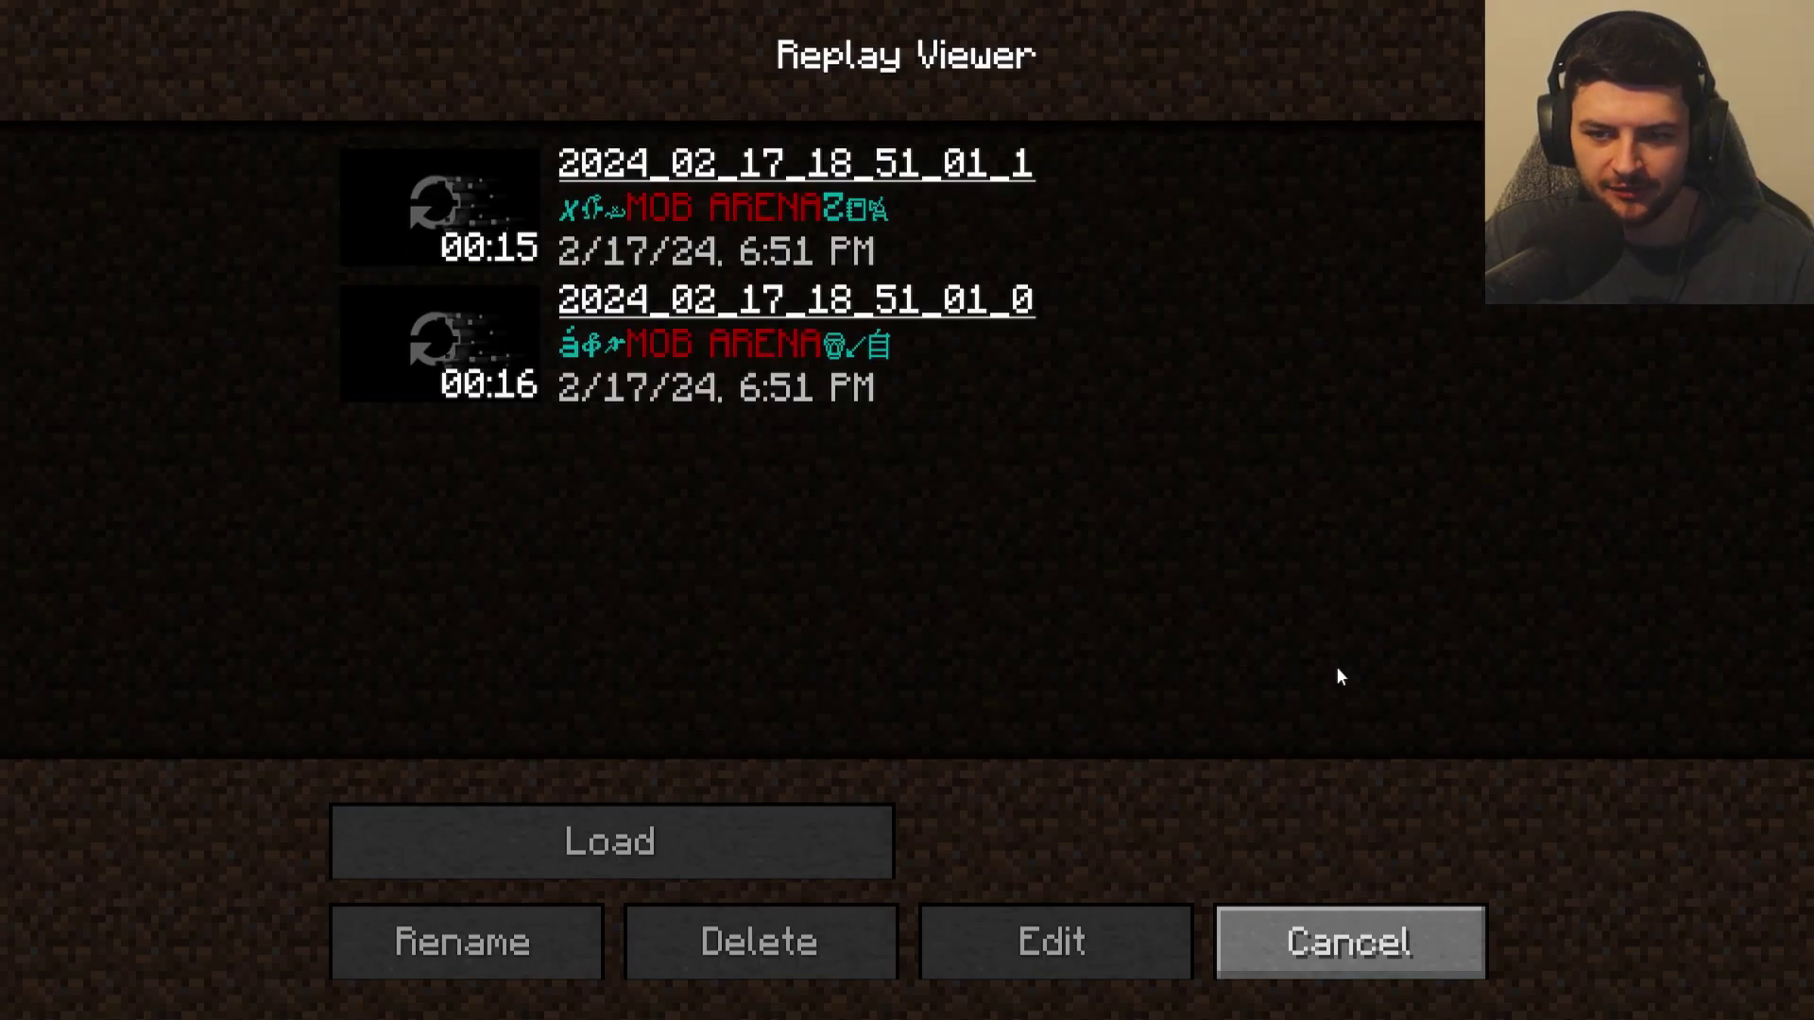
pyautogui.click(482, 227)
pyautogui.click(458, 329)
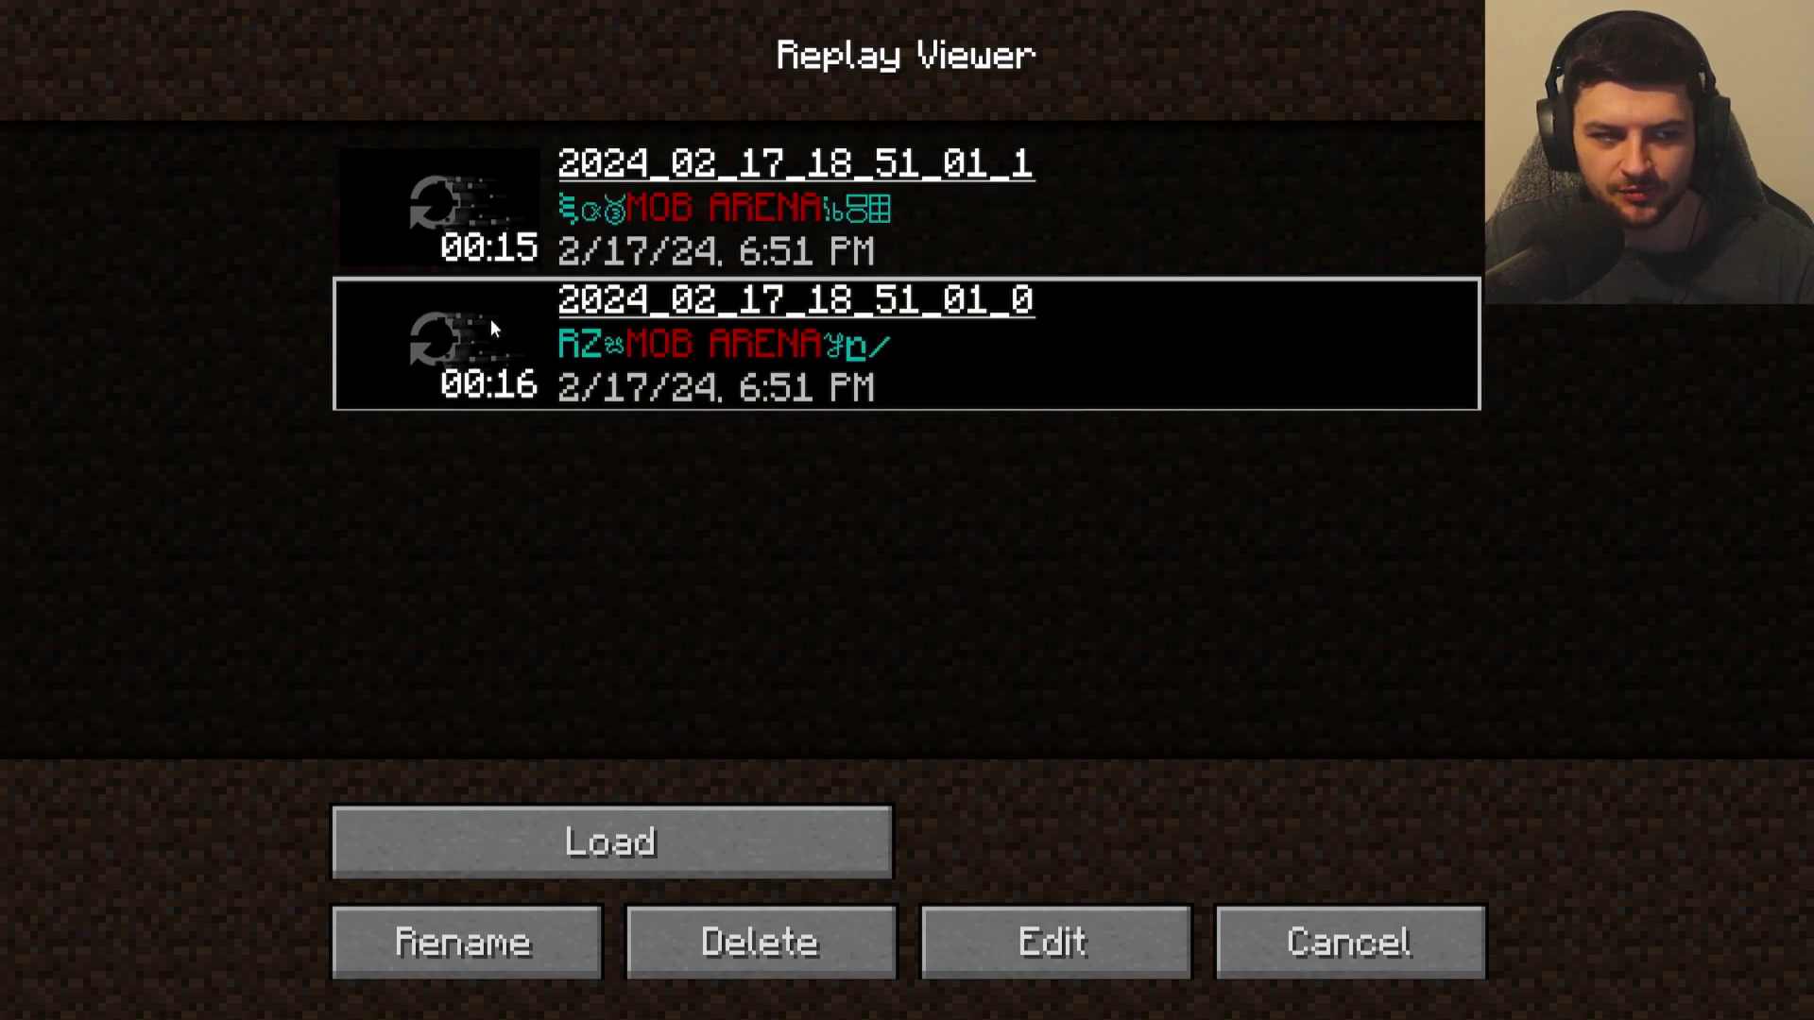
pyautogui.click(704, 206)
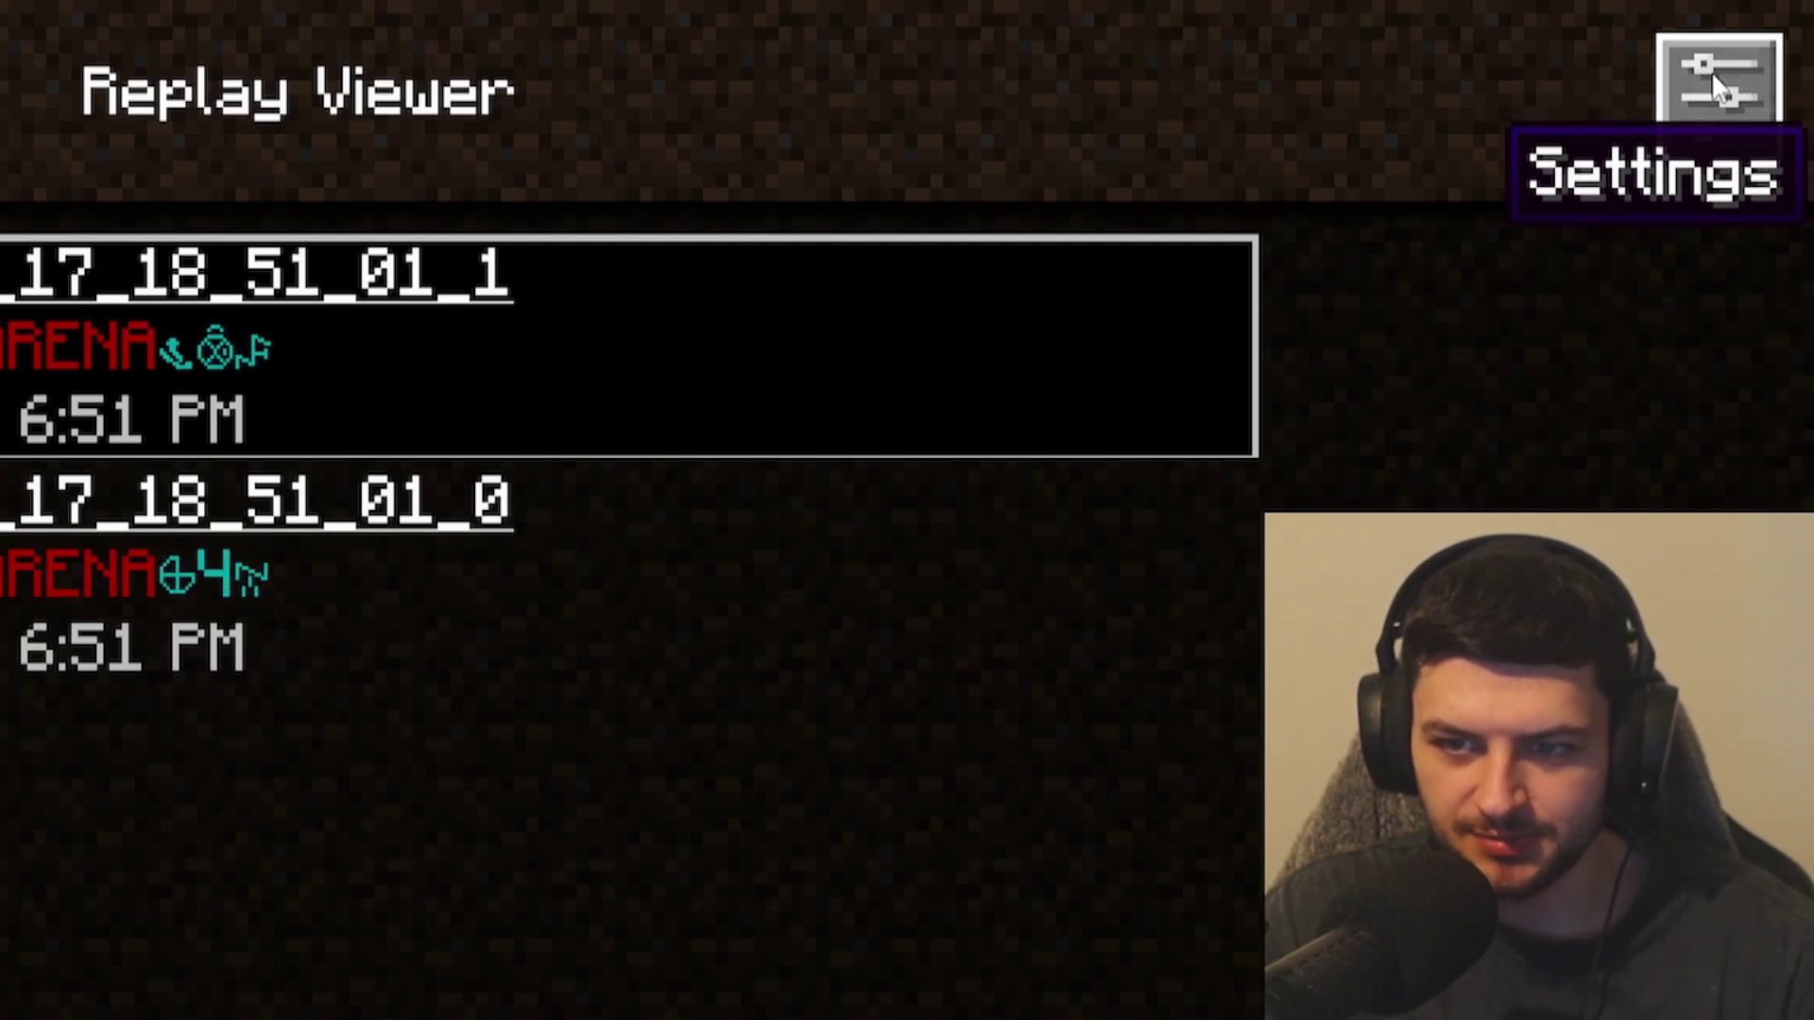
# Review the Full Brightness, Camera and Default Interpolator choices in the Replay Mod settings and return to the replay list.
pyautogui.click(1709, 71)
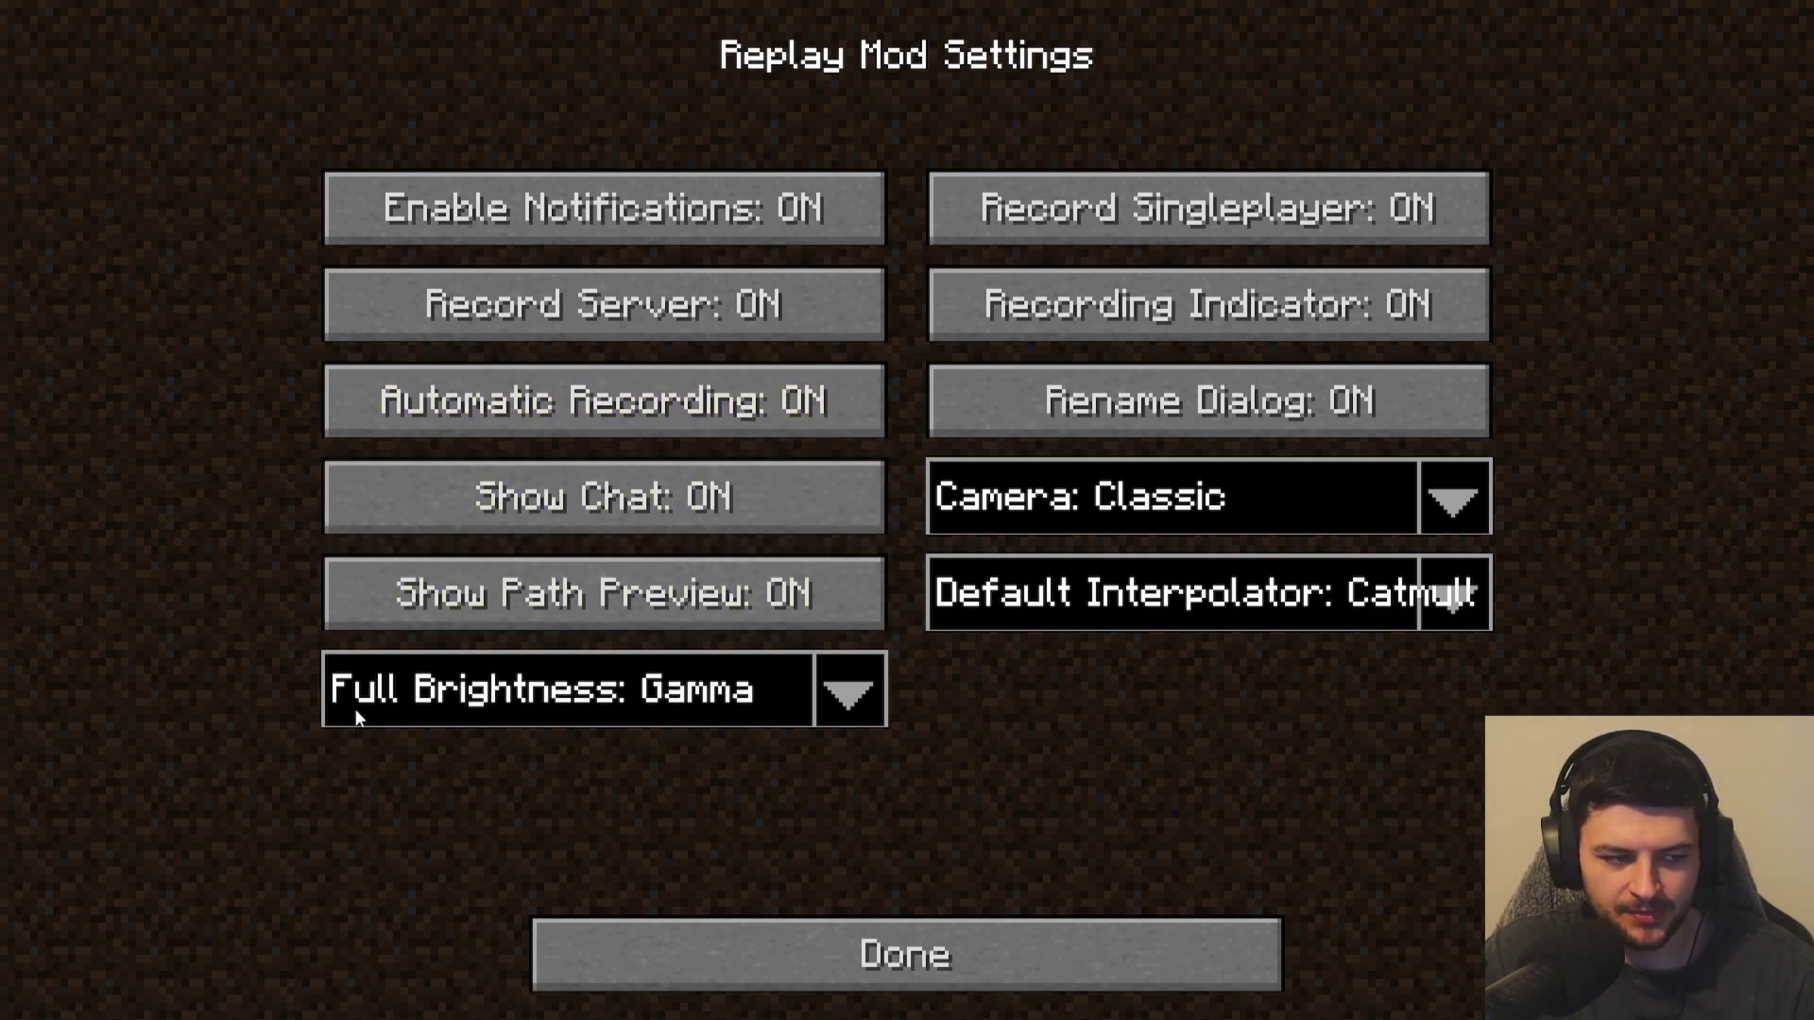
pyautogui.click(848, 690)
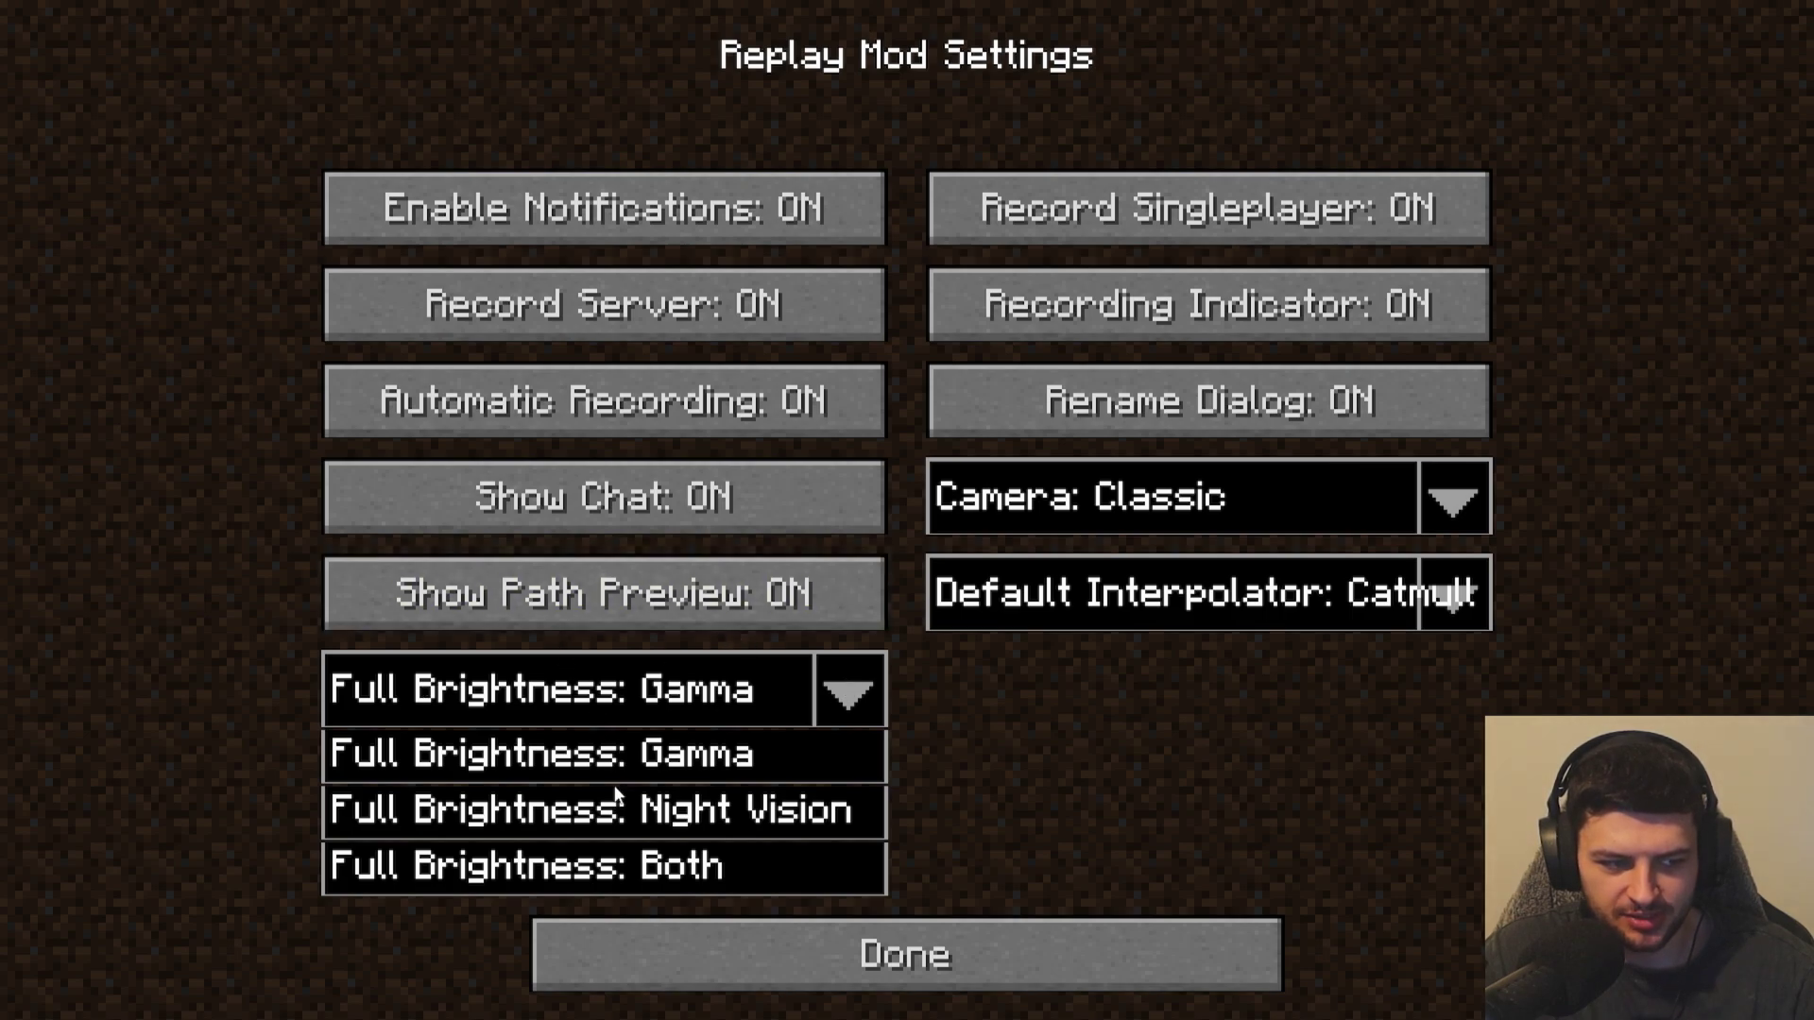
pyautogui.click(1160, 784)
pyautogui.click(1398, 482)
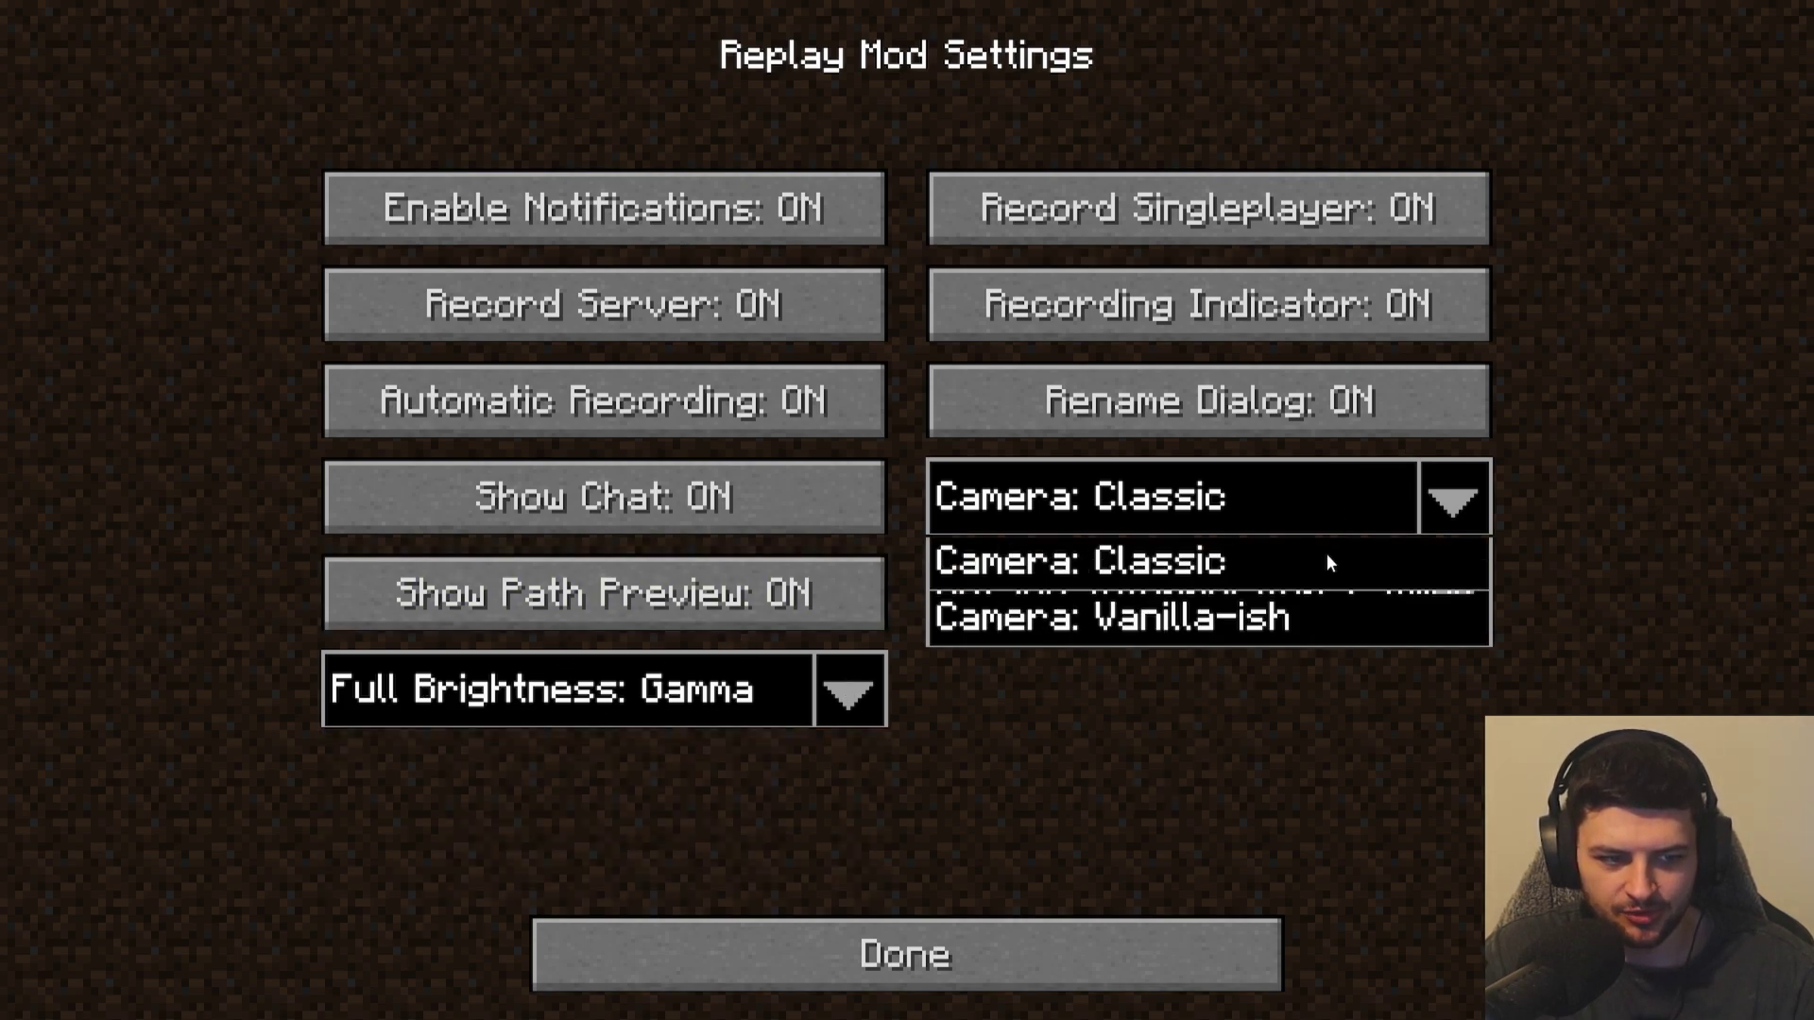
pyautogui.click(1277, 726)
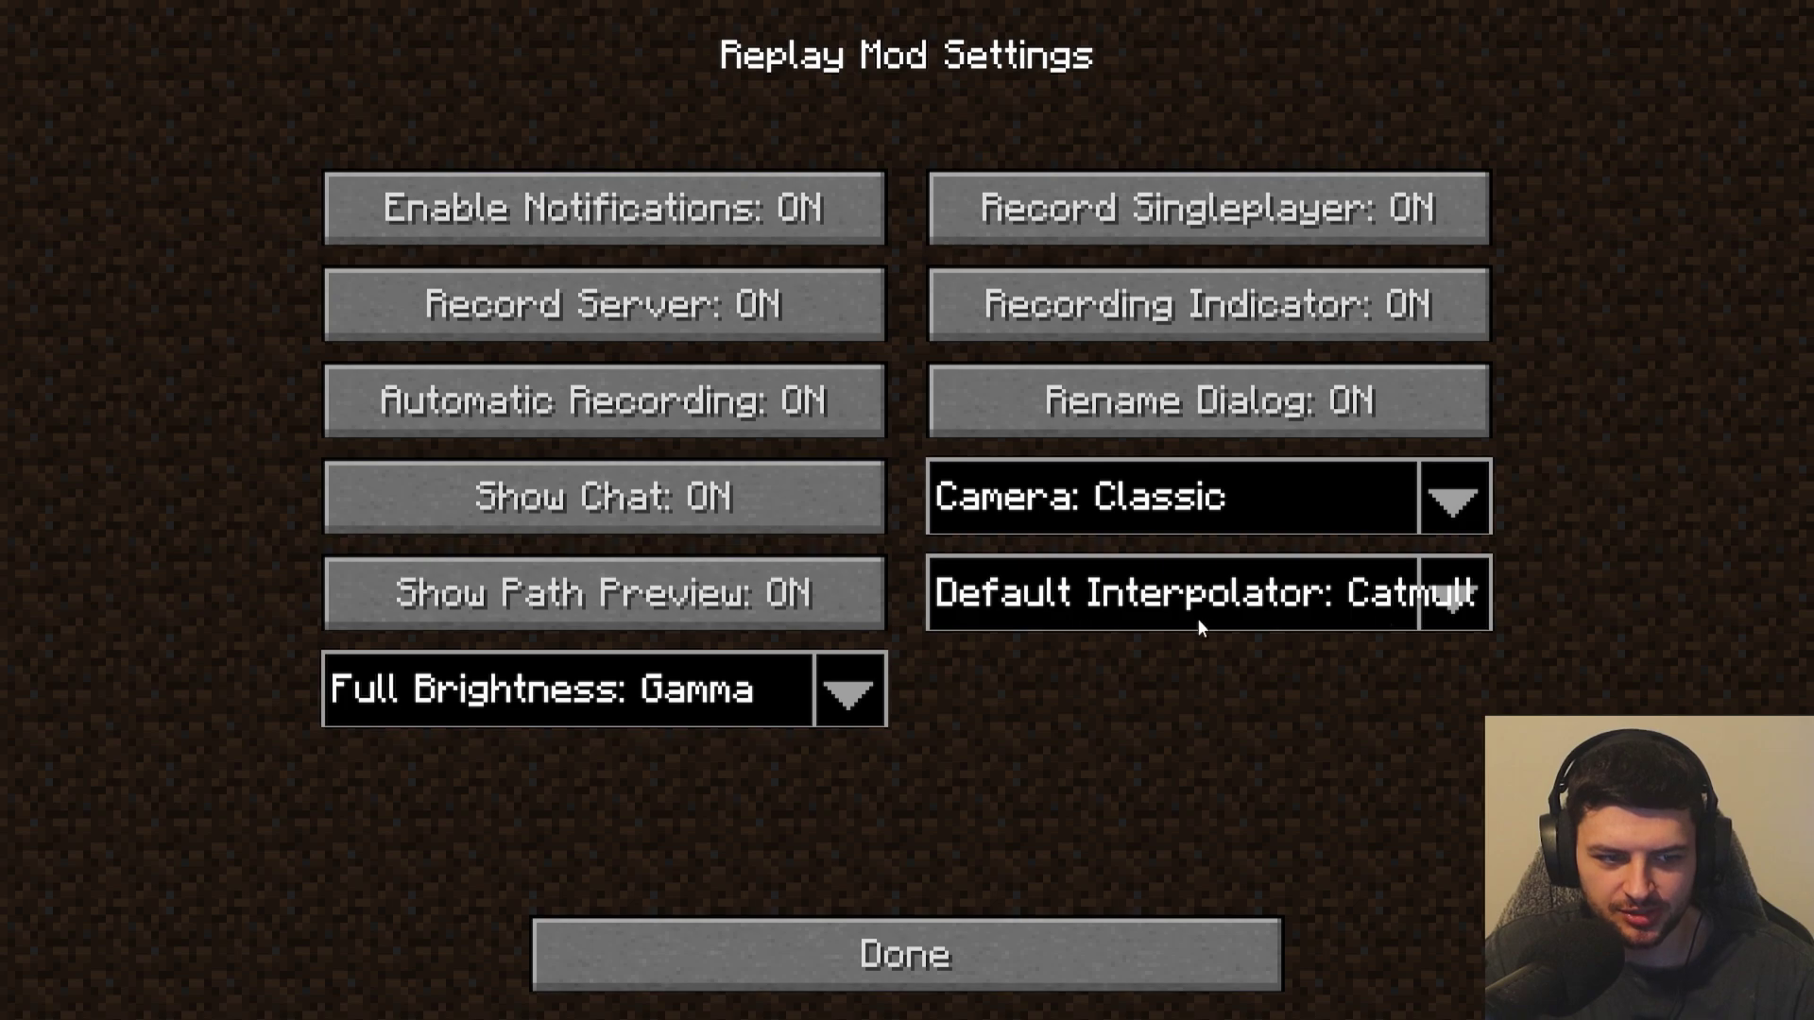
pyautogui.click(1258, 621)
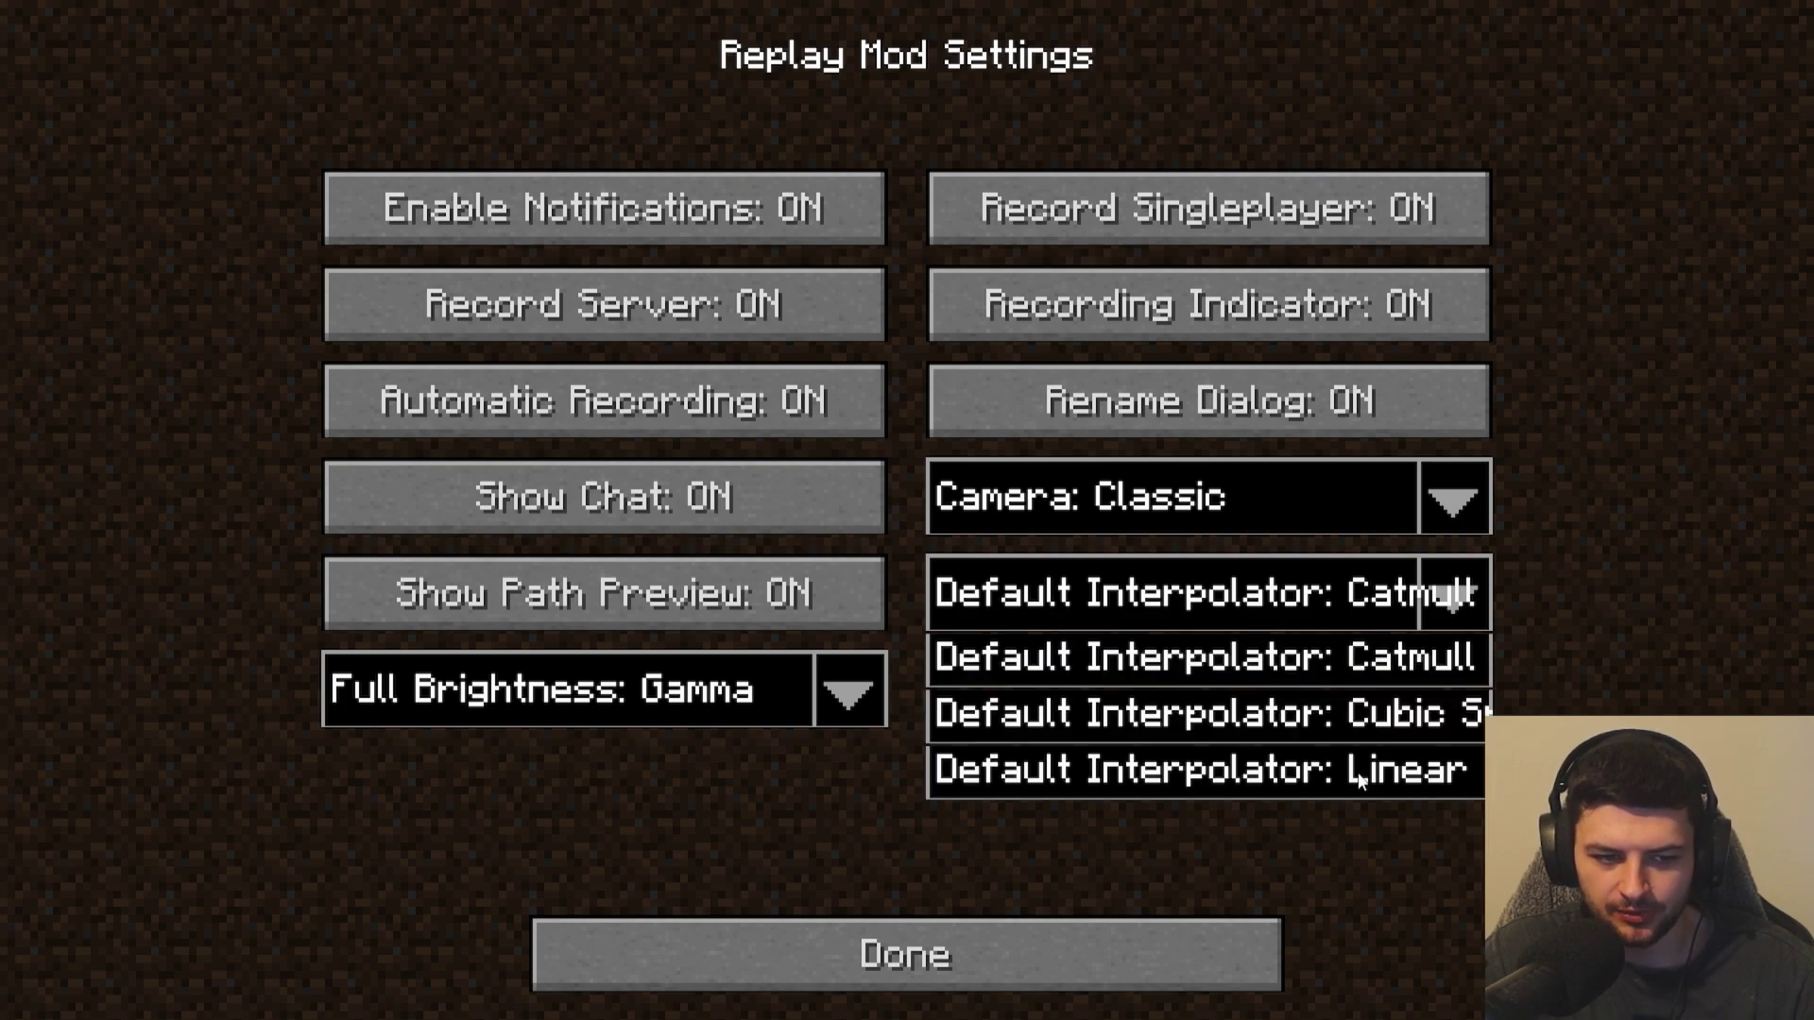
pyautogui.click(1273, 921)
pyautogui.click(1273, 931)
# Rename the 2024_02_17_18_51_01_1 replay as Recording 1.
pyautogui.click(689, 236)
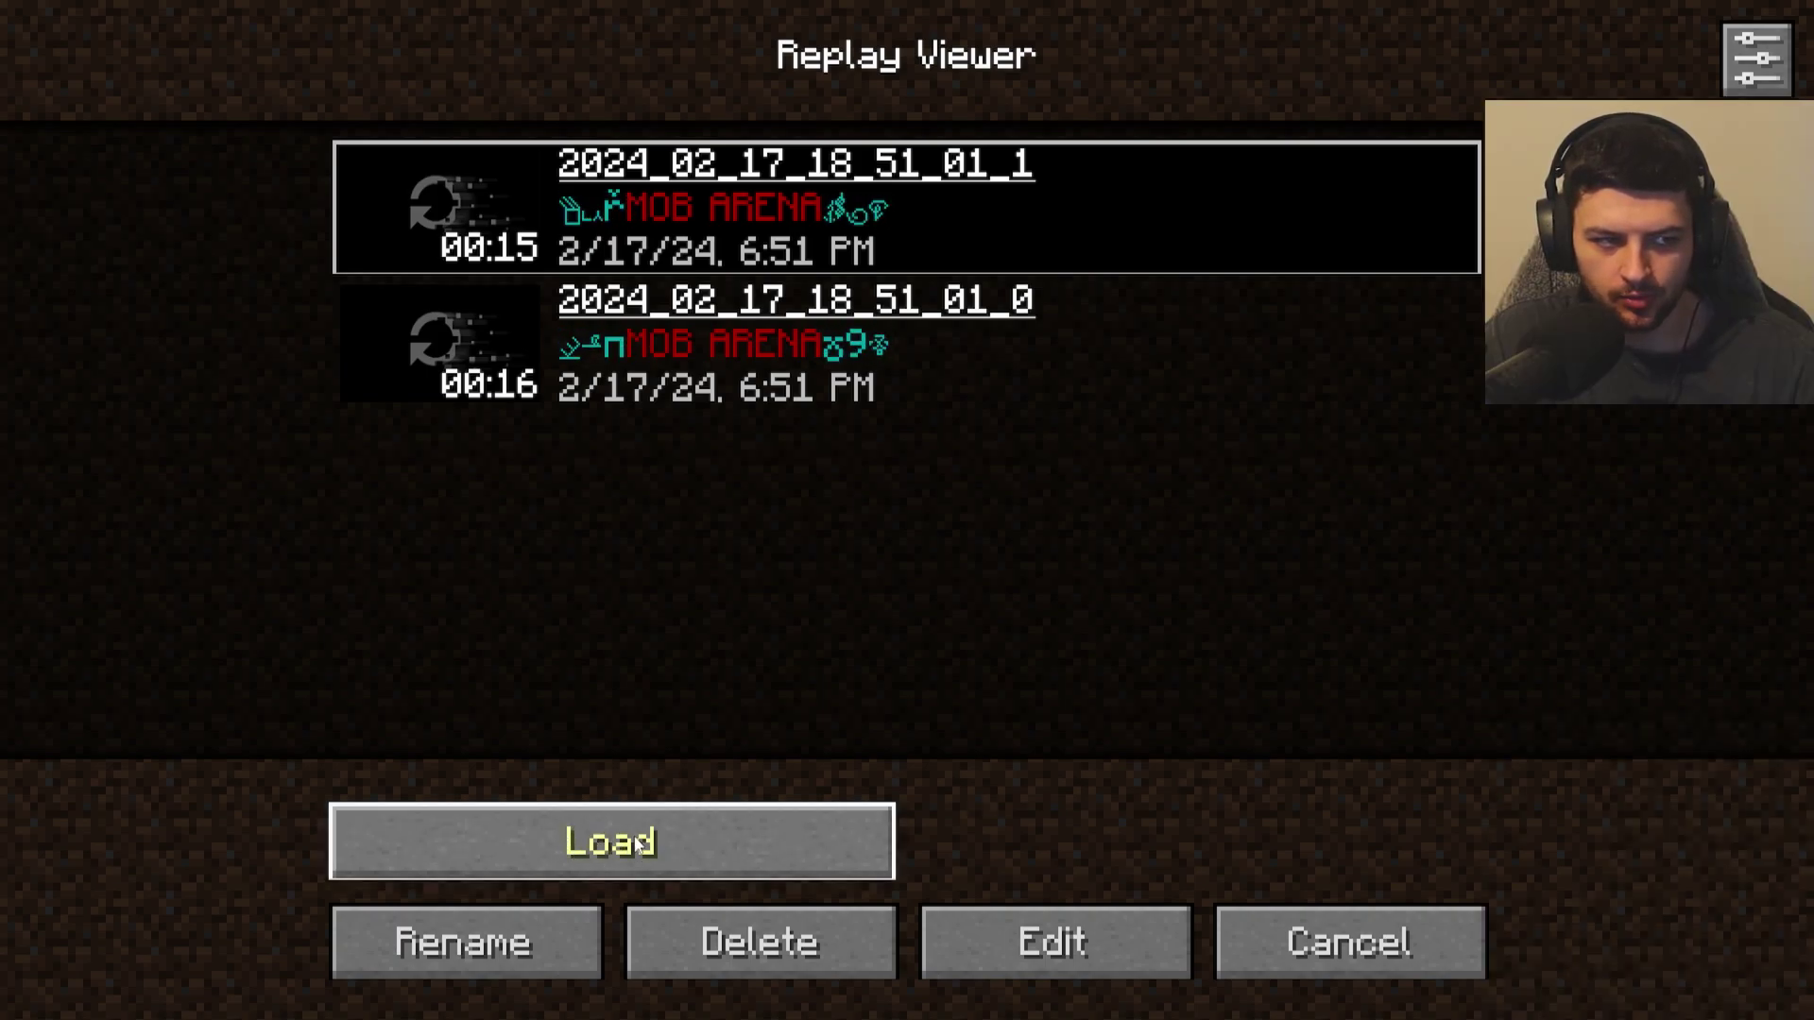
pyautogui.click(534, 946)
pyautogui.hotkey('ctrl', 'a')
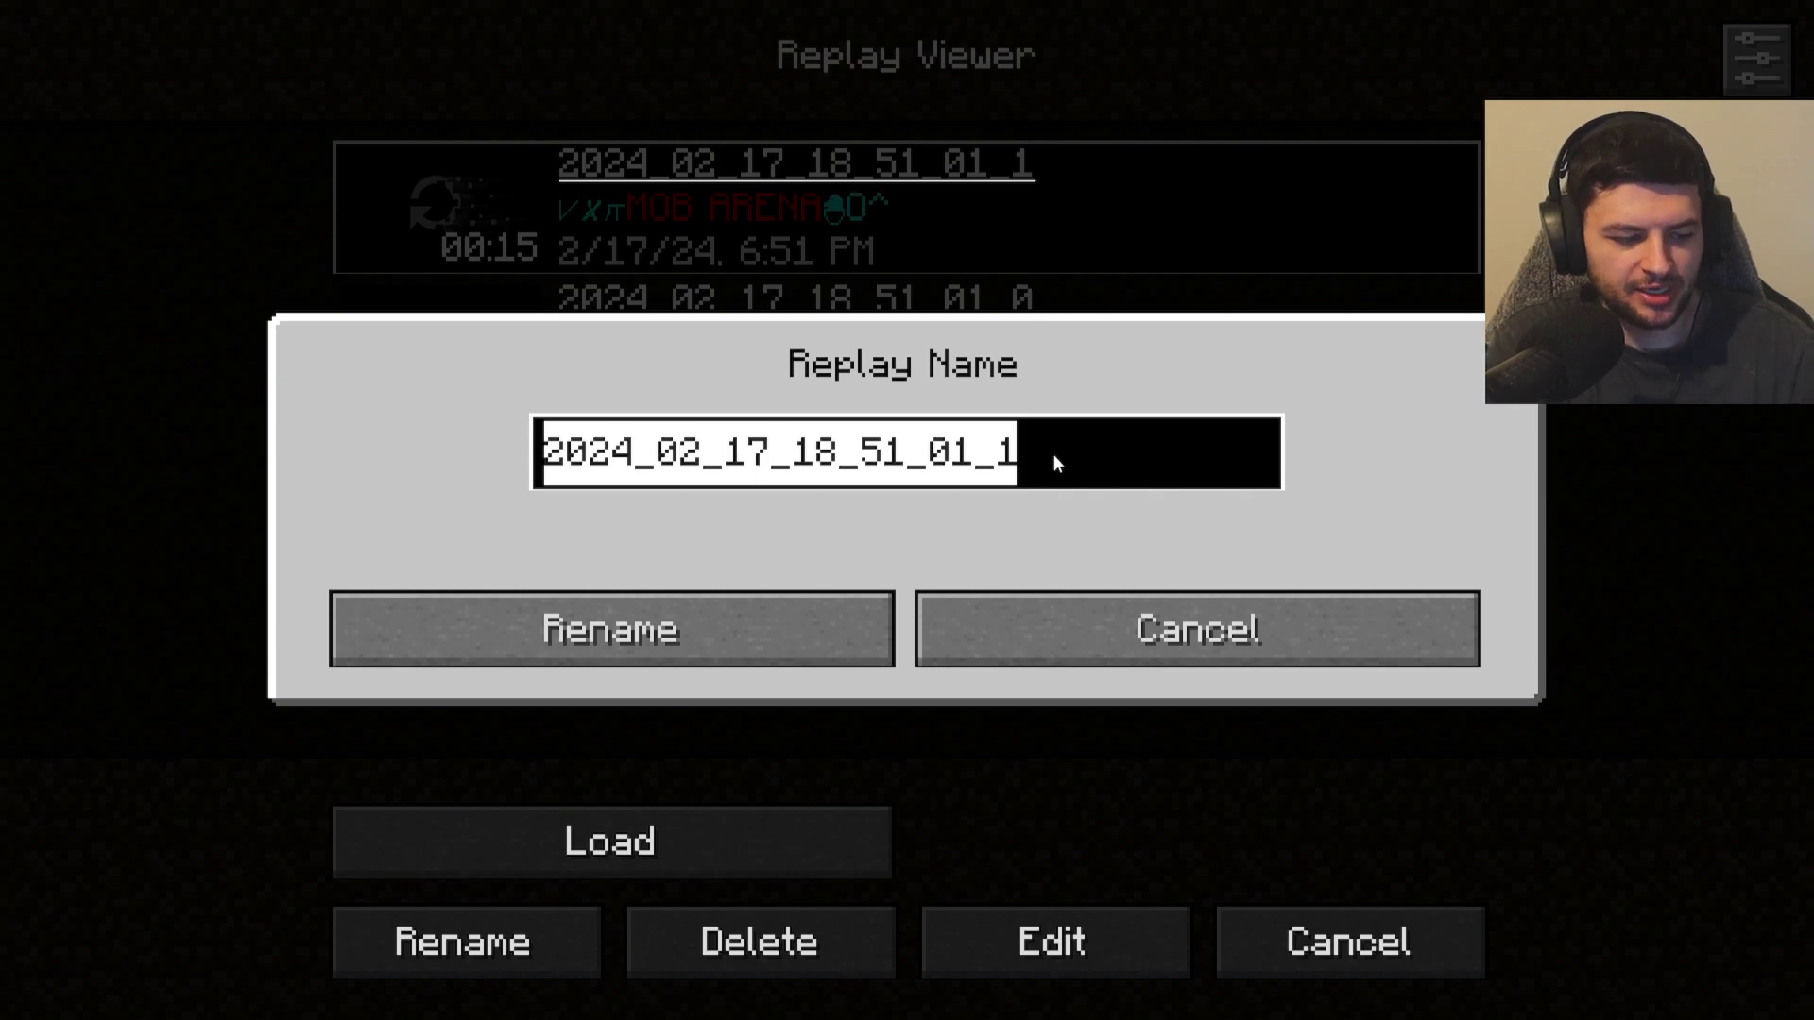
pyautogui.write('Rec')
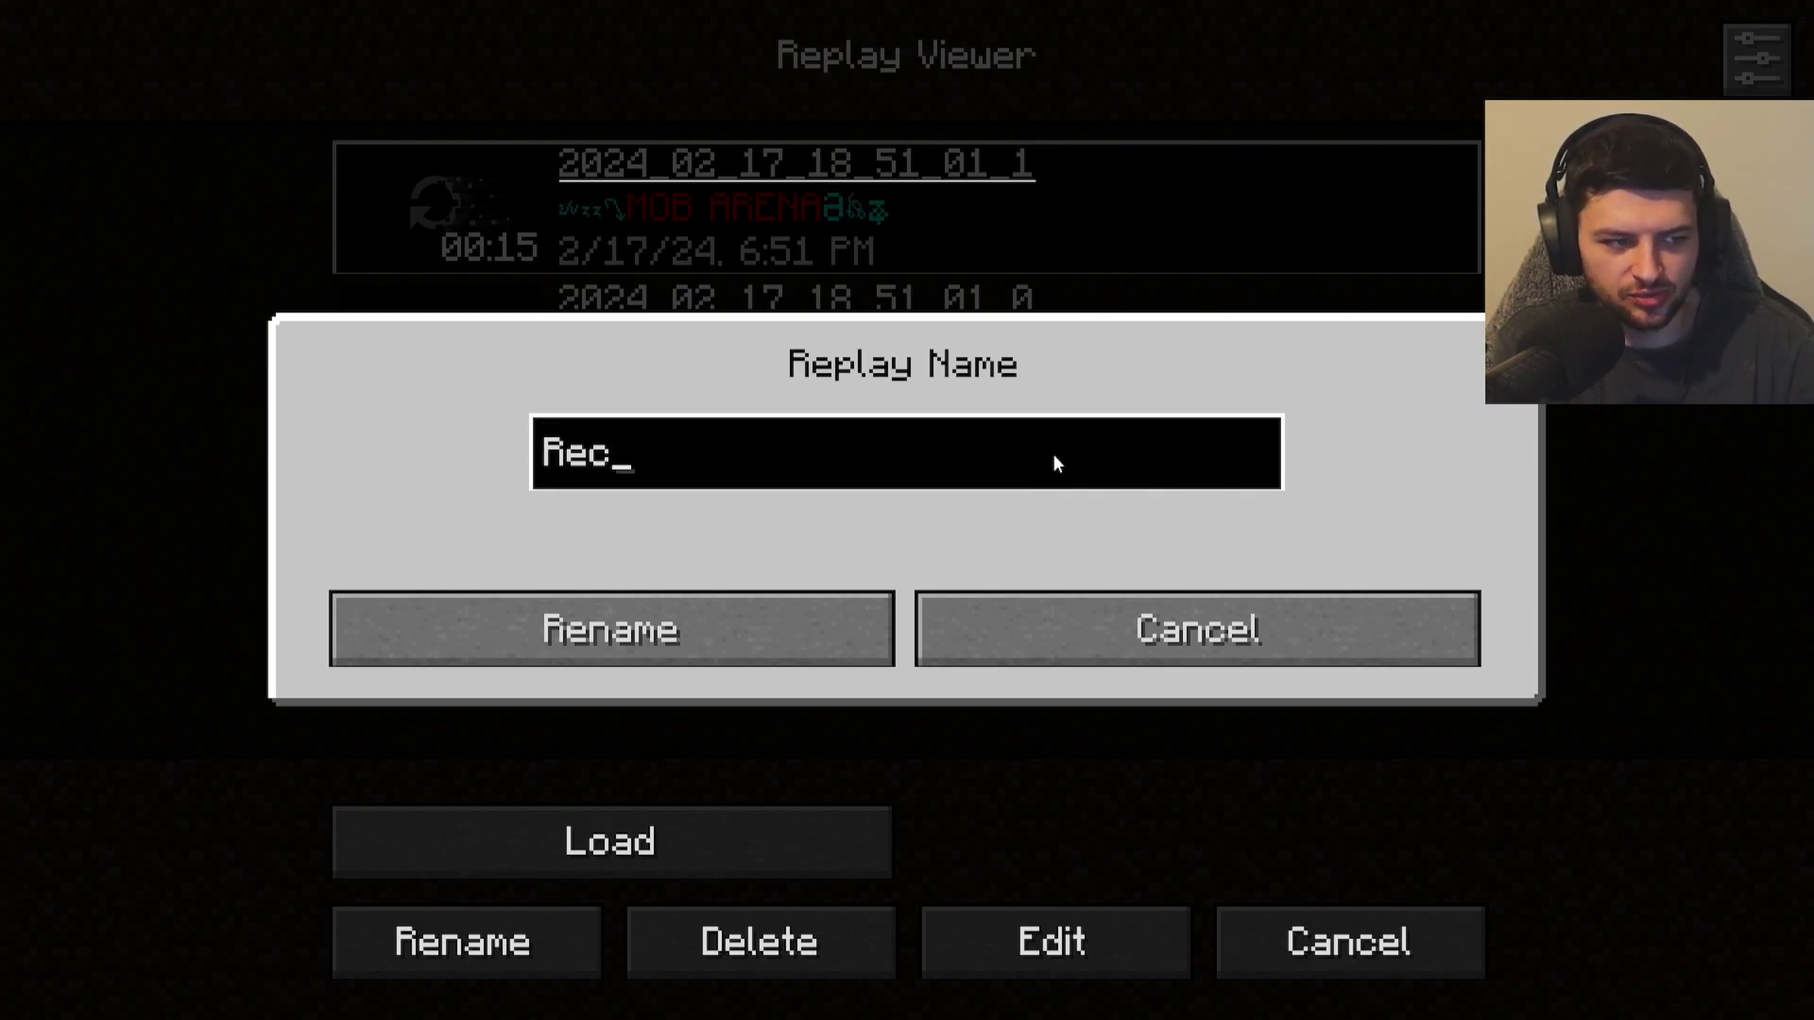
pyautogui.write('ording 1')
pyautogui.press('Return')
# Examine the split and cut editor for Recording 1 with the time cursor at about 00:05, and close it without applying.
pyautogui.click(1094, 912)
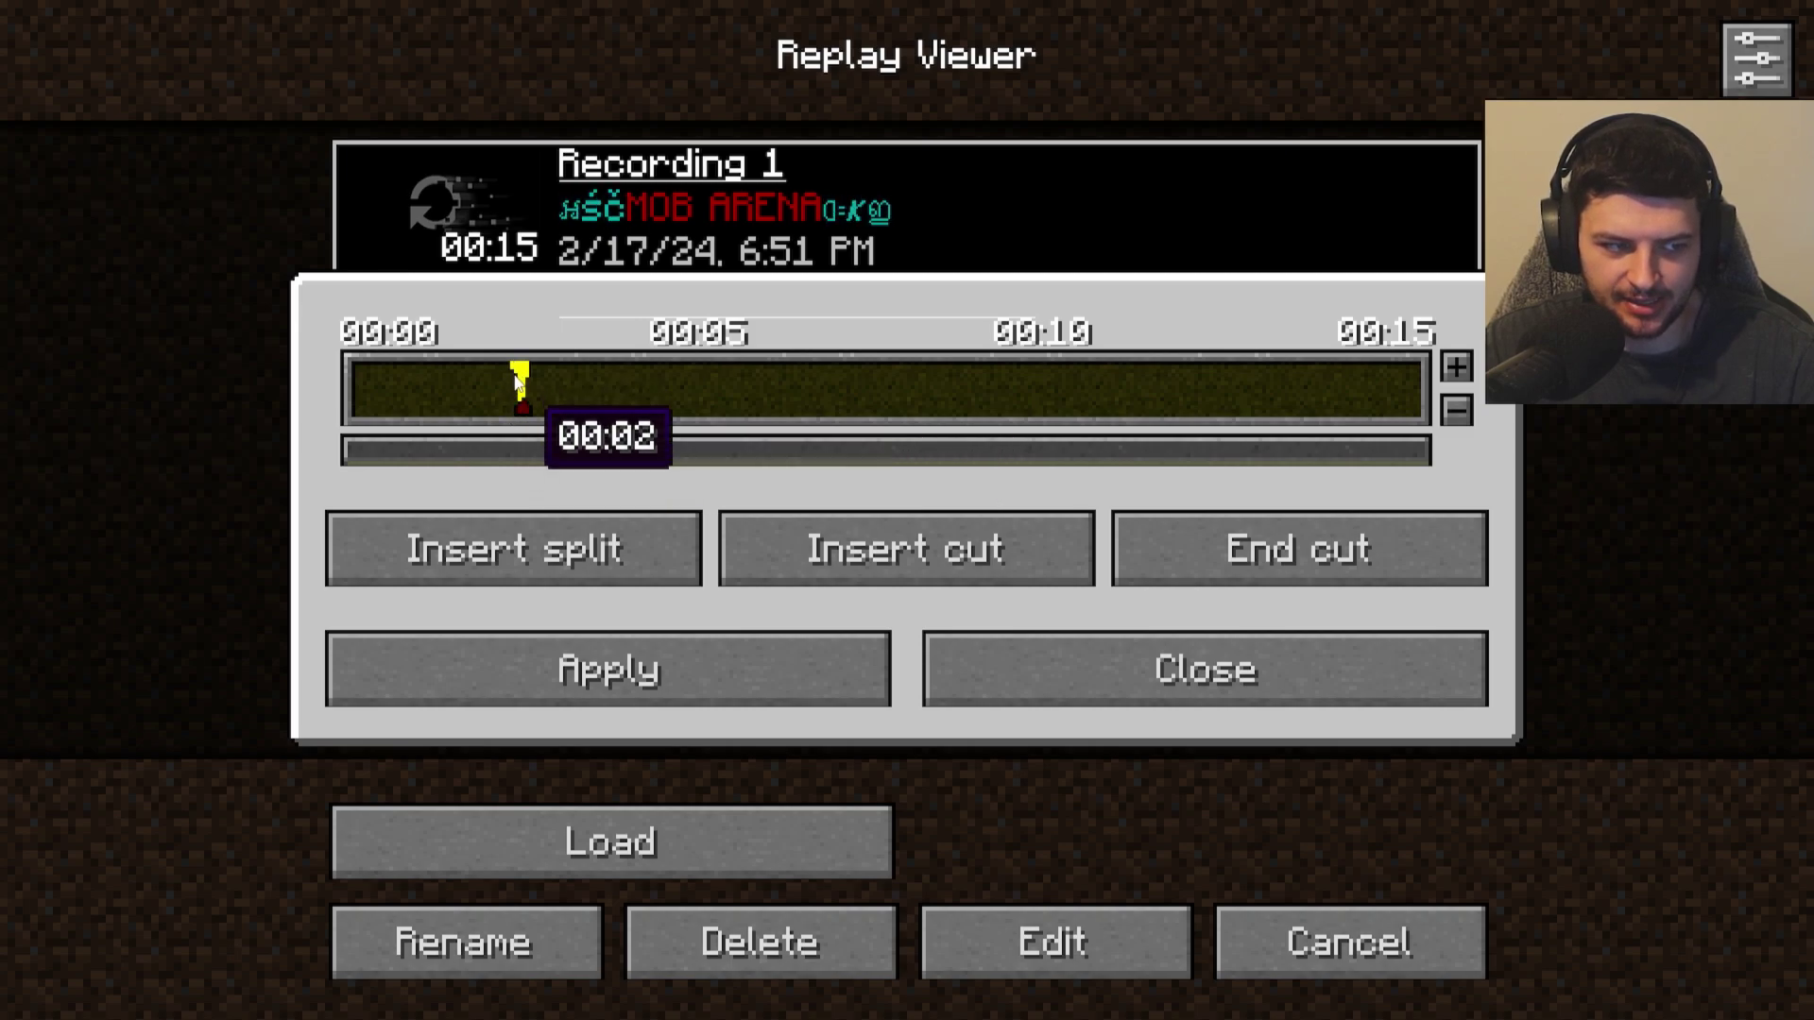
pyautogui.click(710, 389)
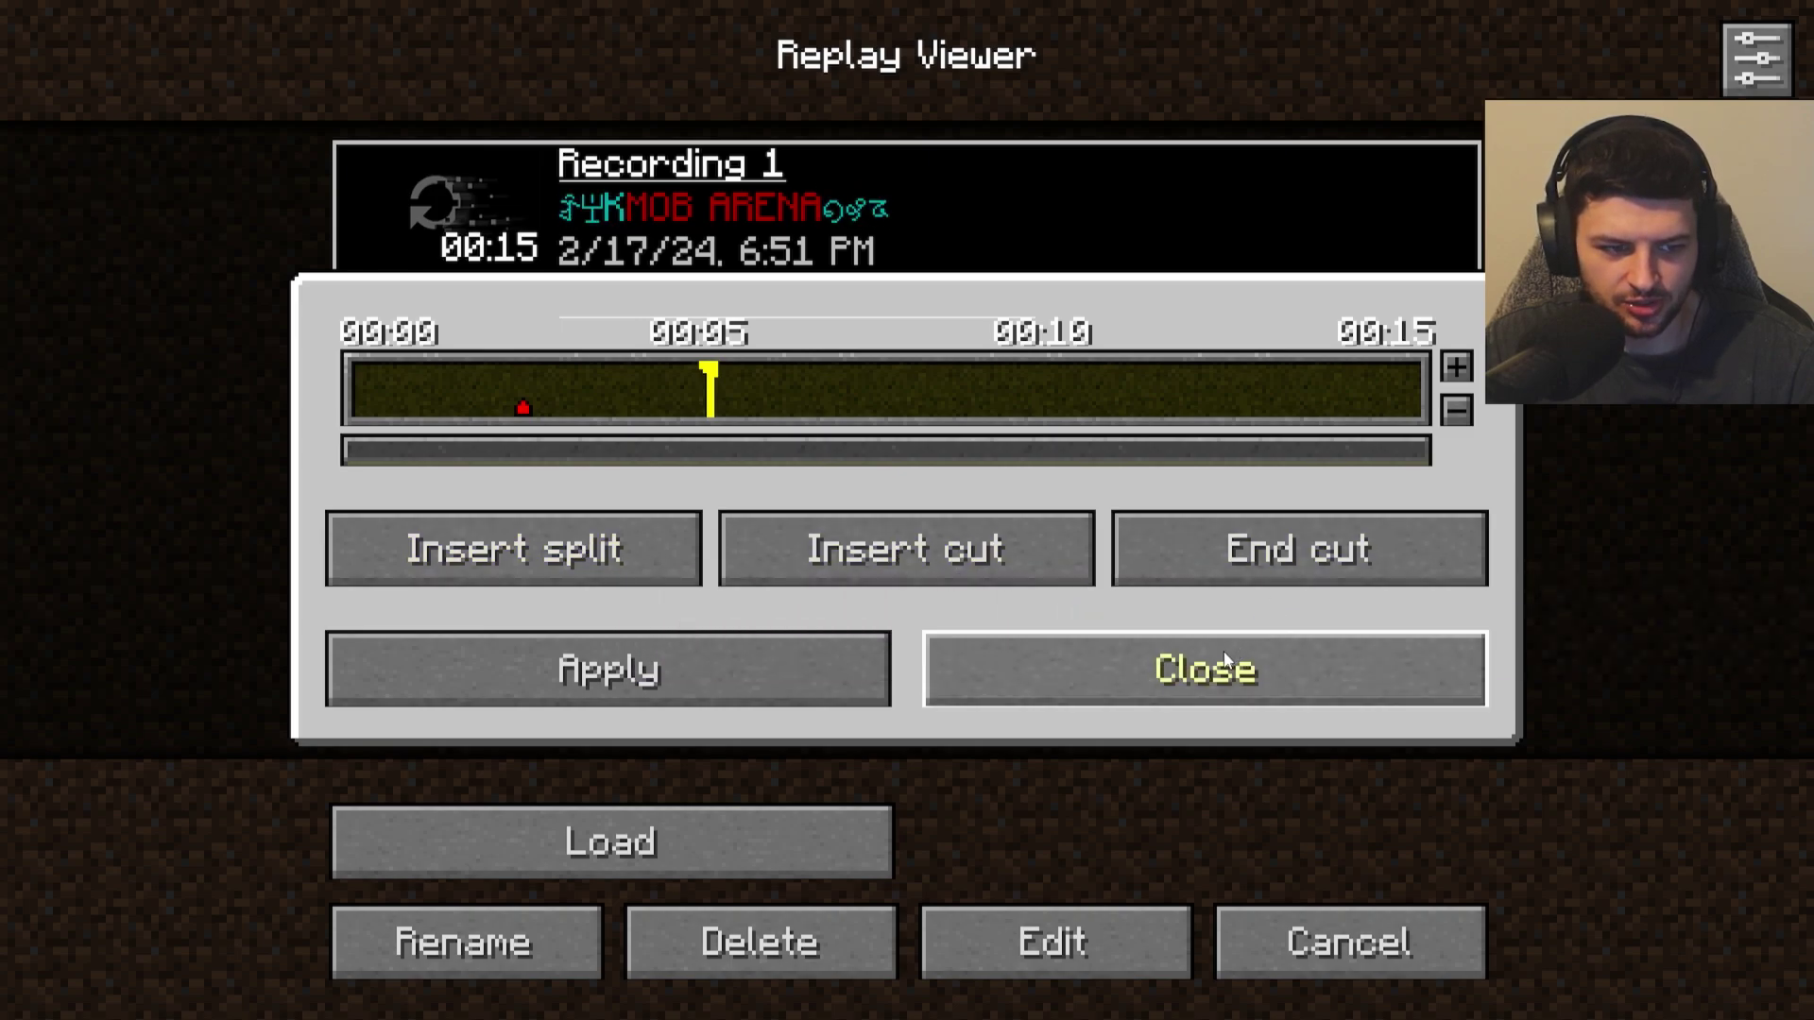
pyautogui.click(1128, 652)
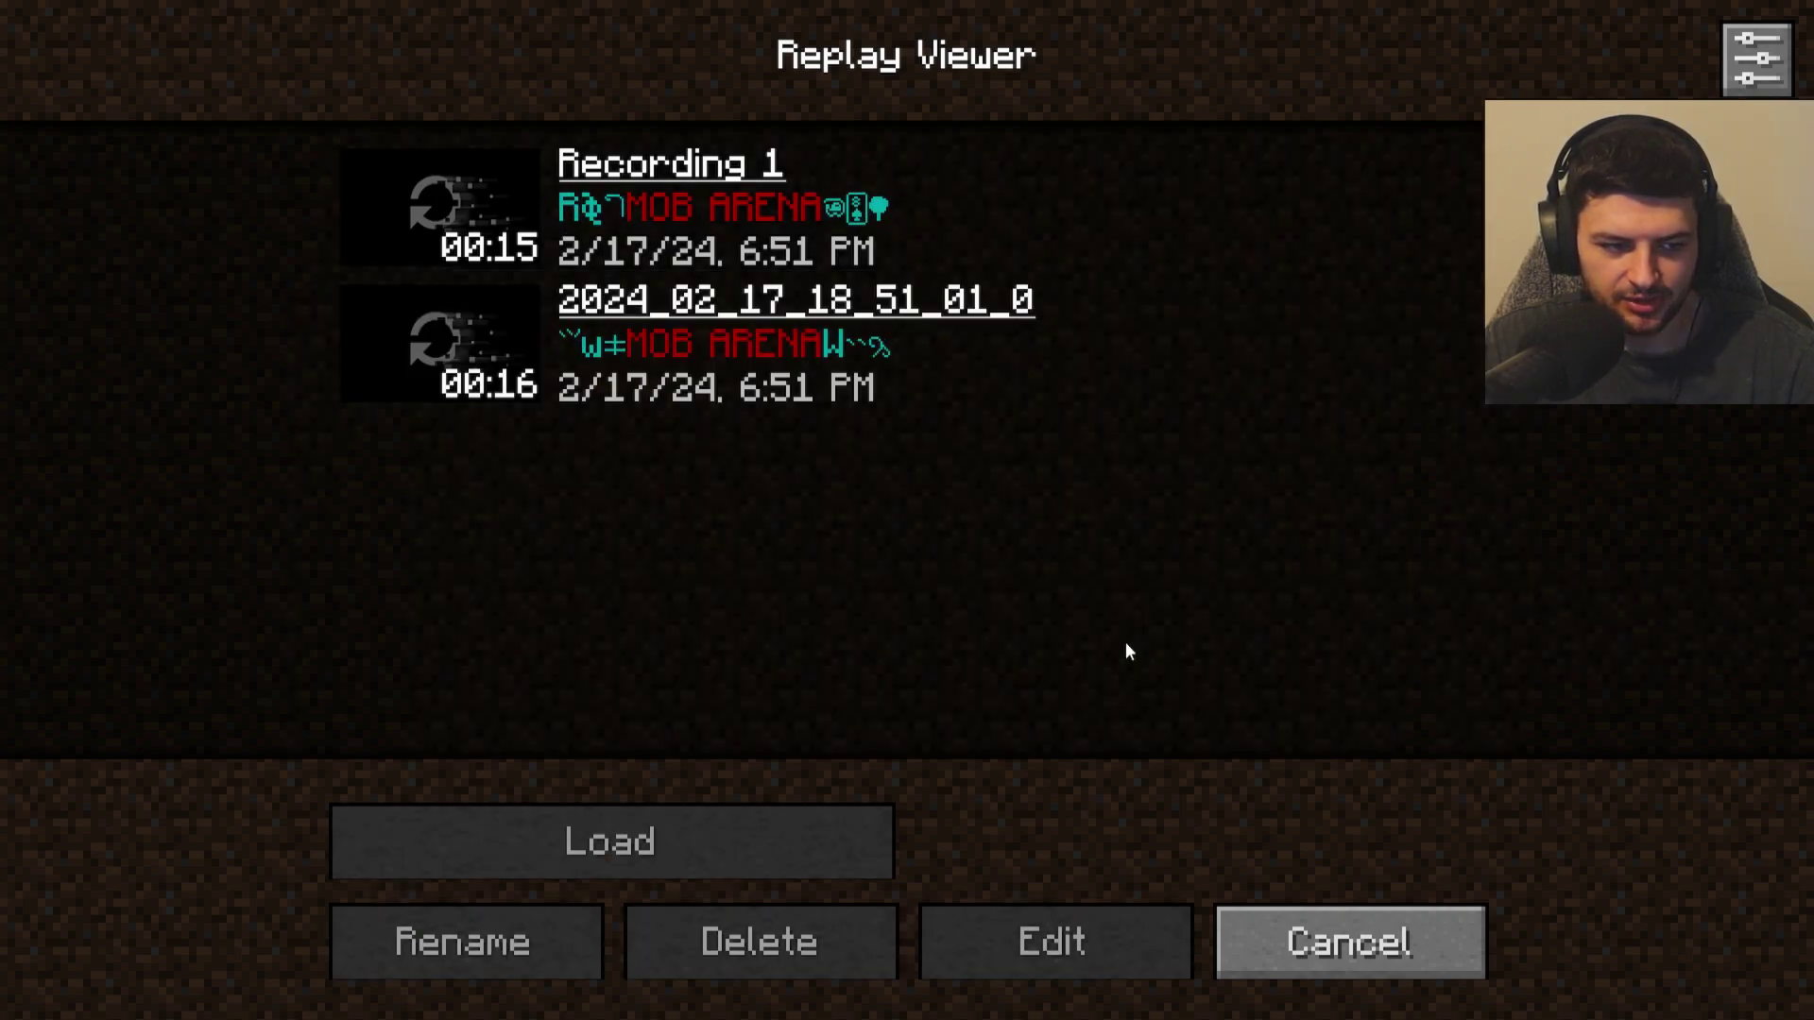
# Load the Recording 1 replay, raise the camera above the arena and pause playback.
pyautogui.click(676, 223)
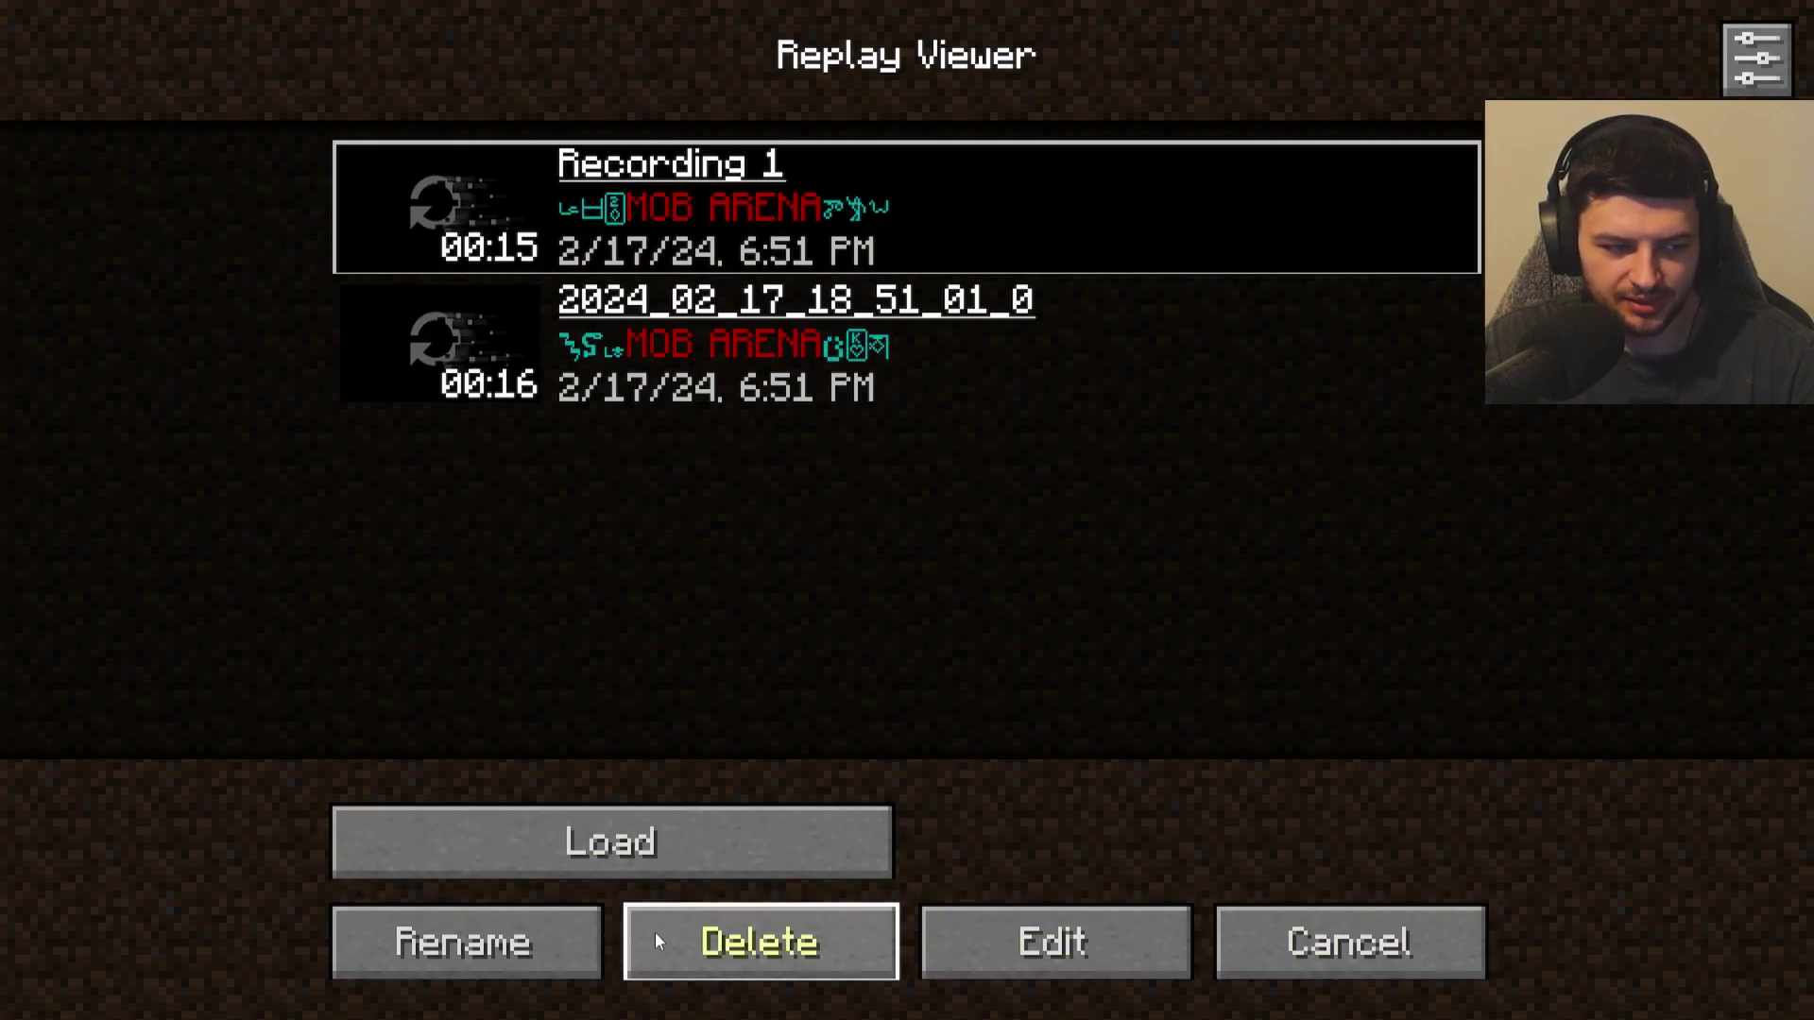
pyautogui.click(520, 818)
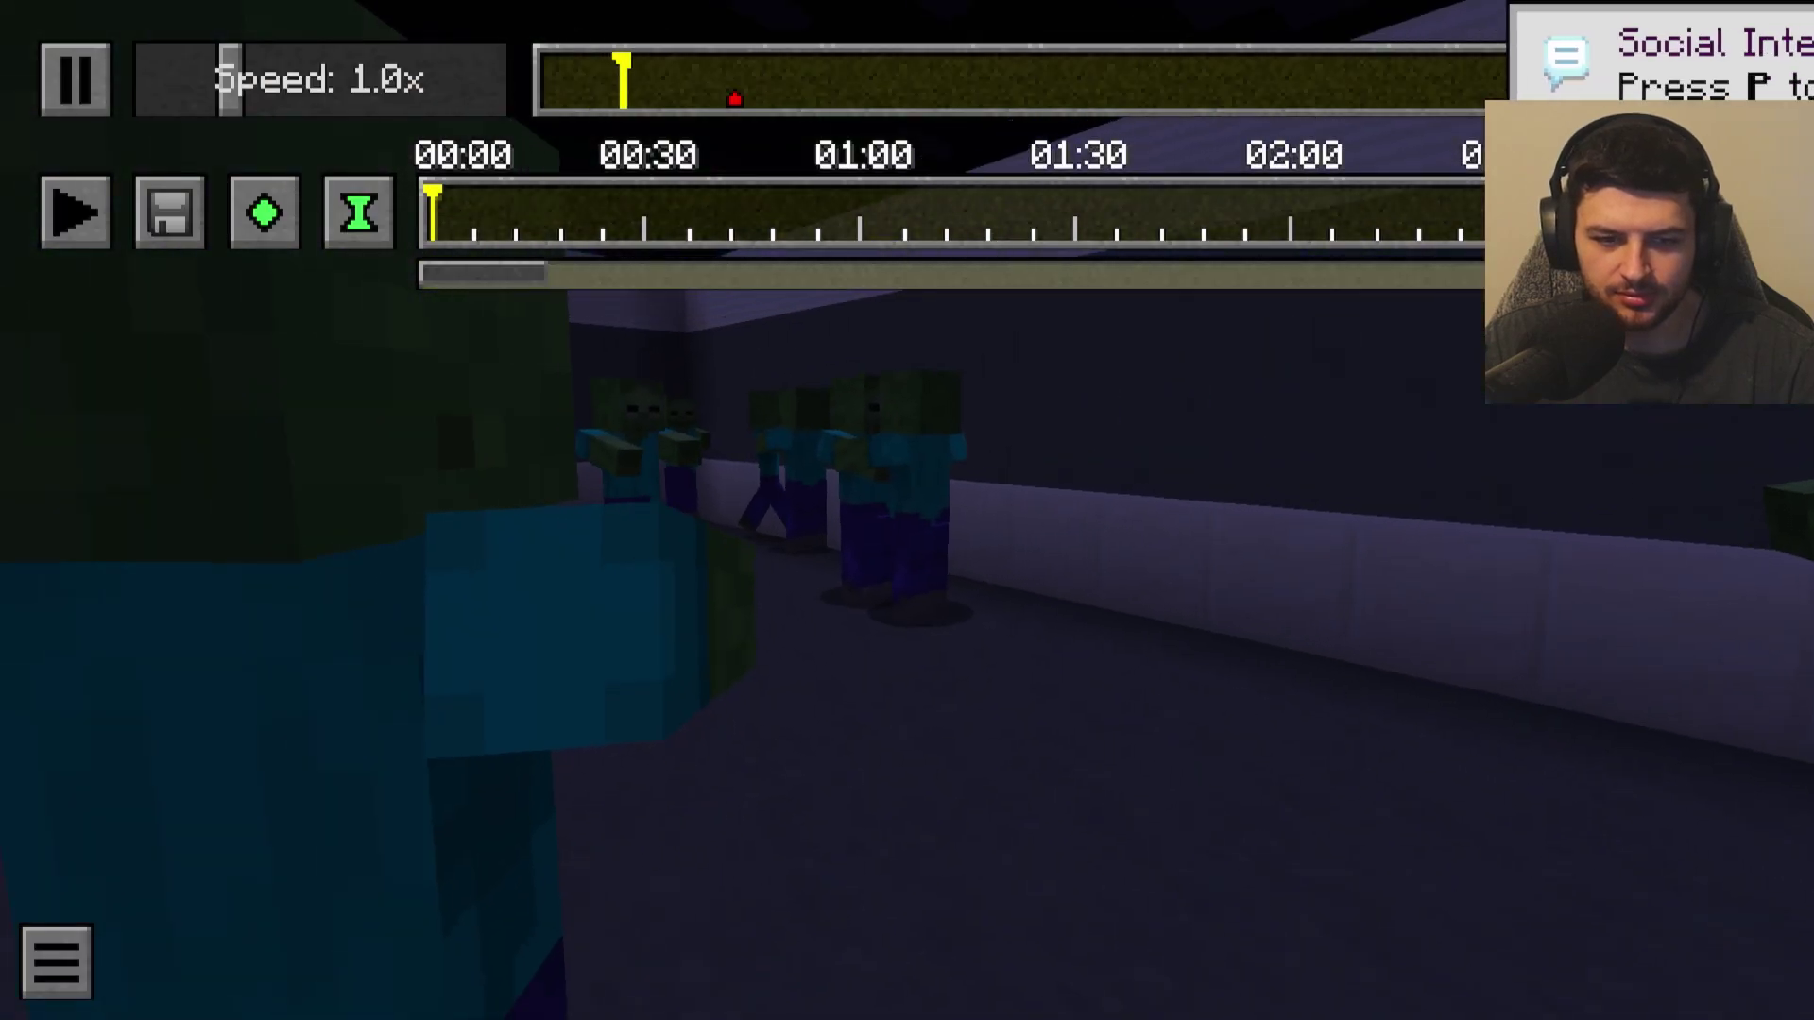
pyautogui.press('space')
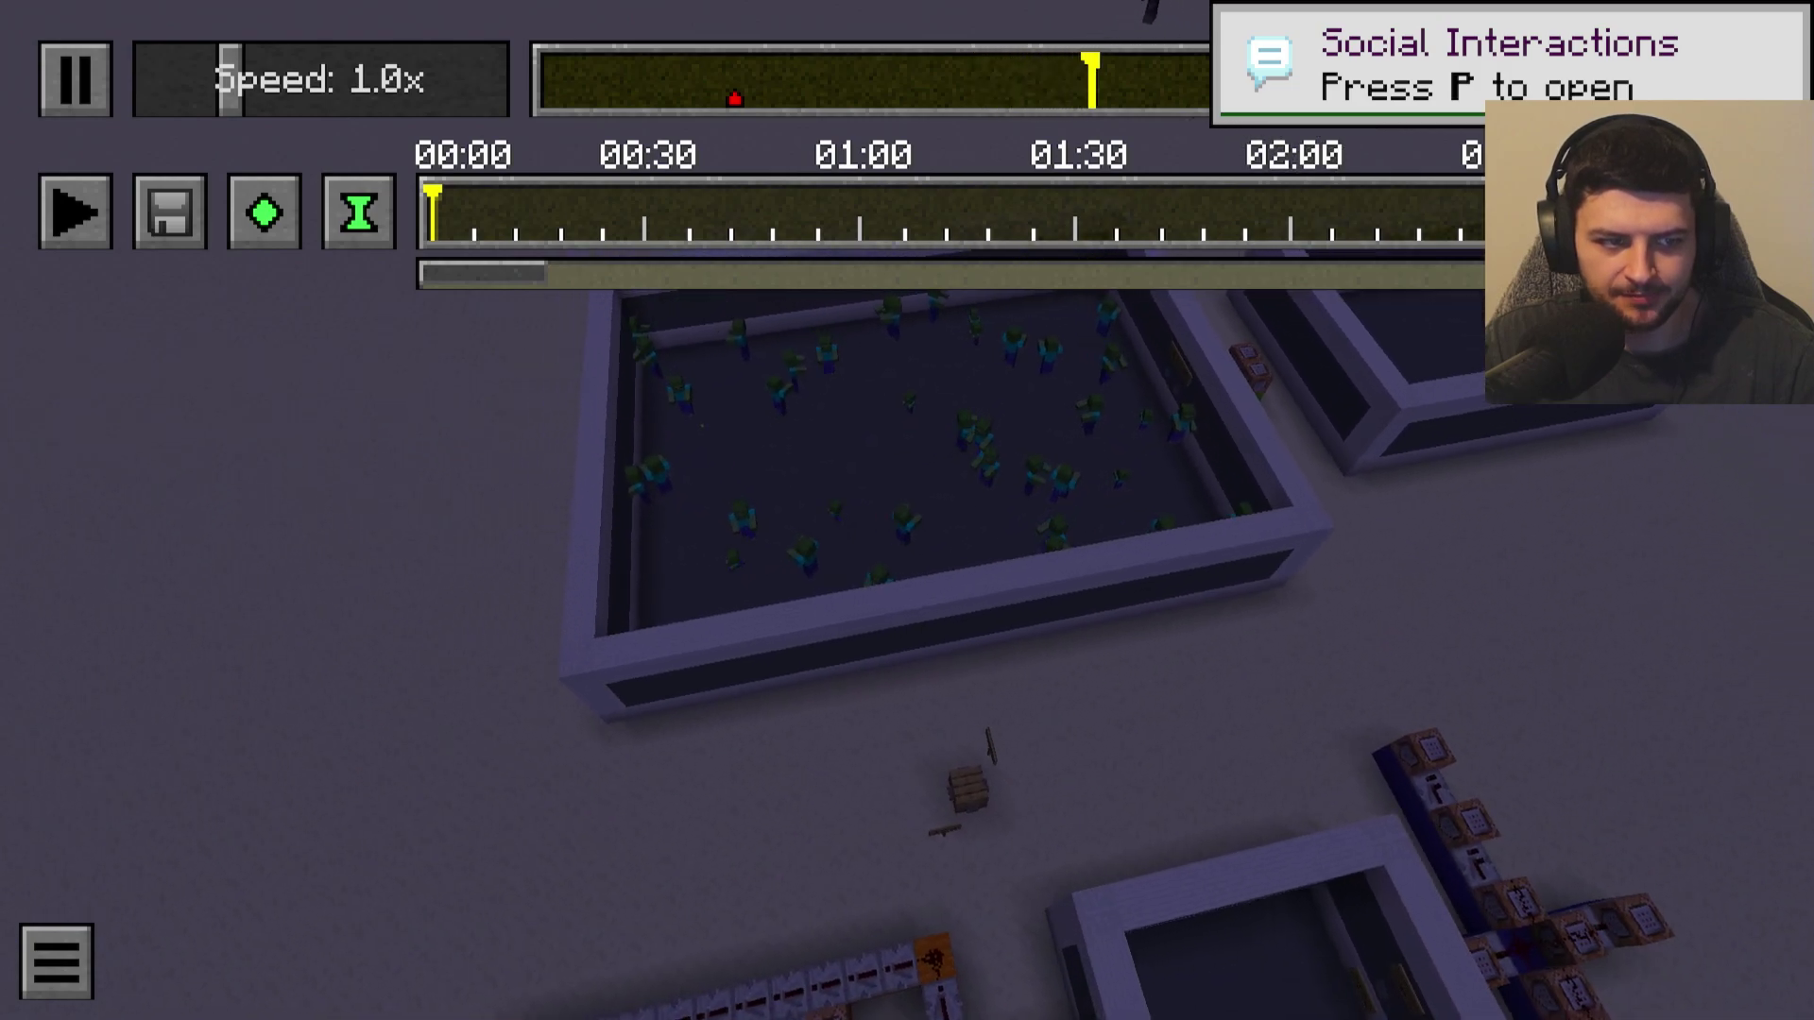
pyautogui.press('p')
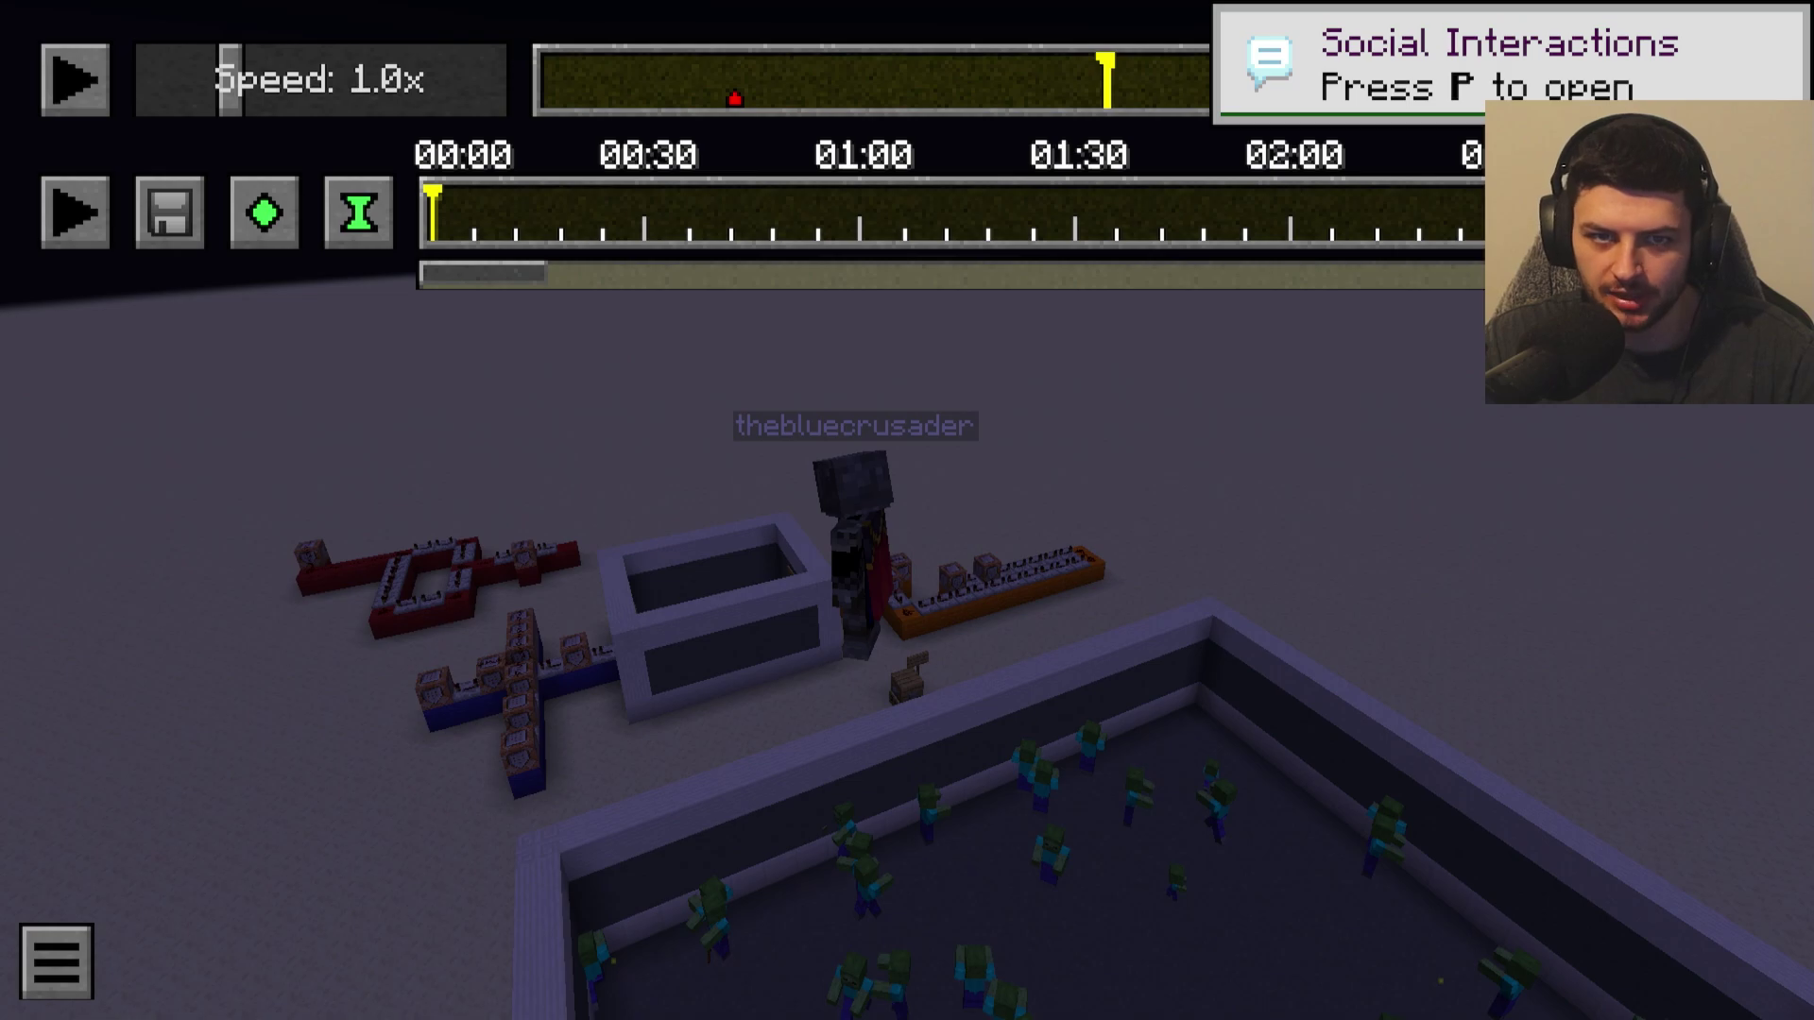
# Fly the free camera around the arena in the paused replay to view it from several angles.
pyautogui.press('d')
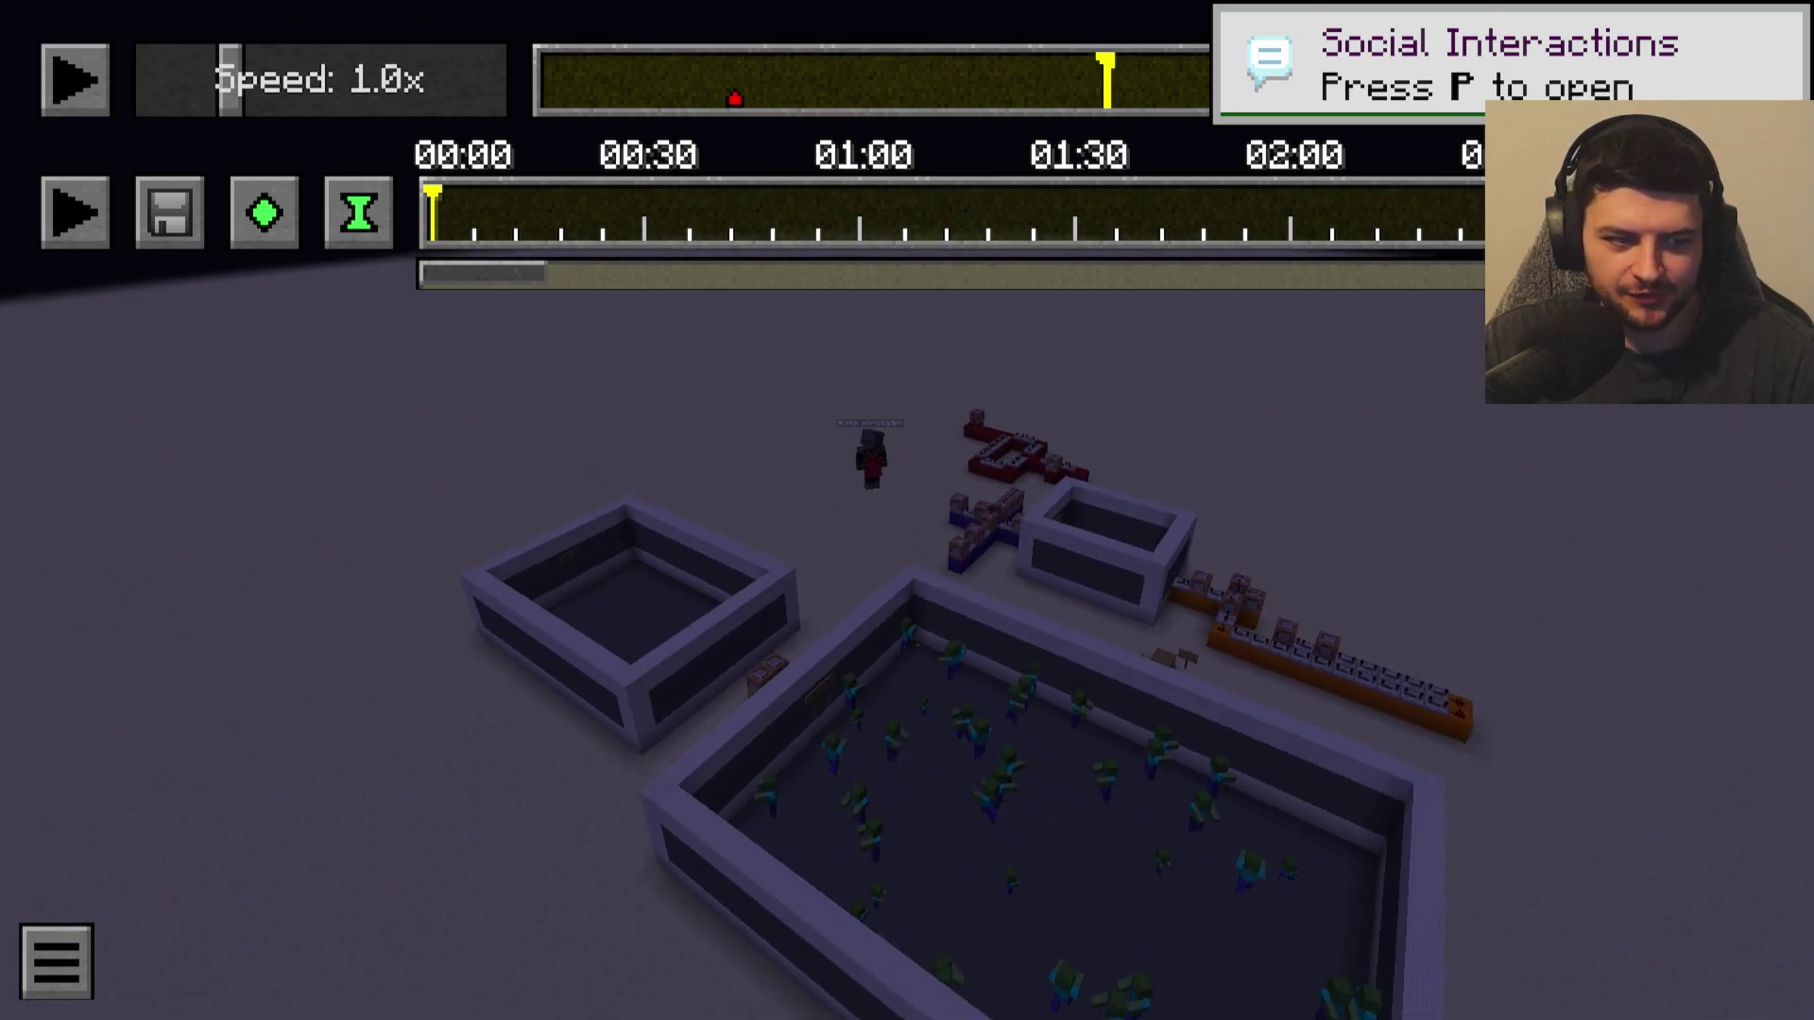
pyautogui.press('a')
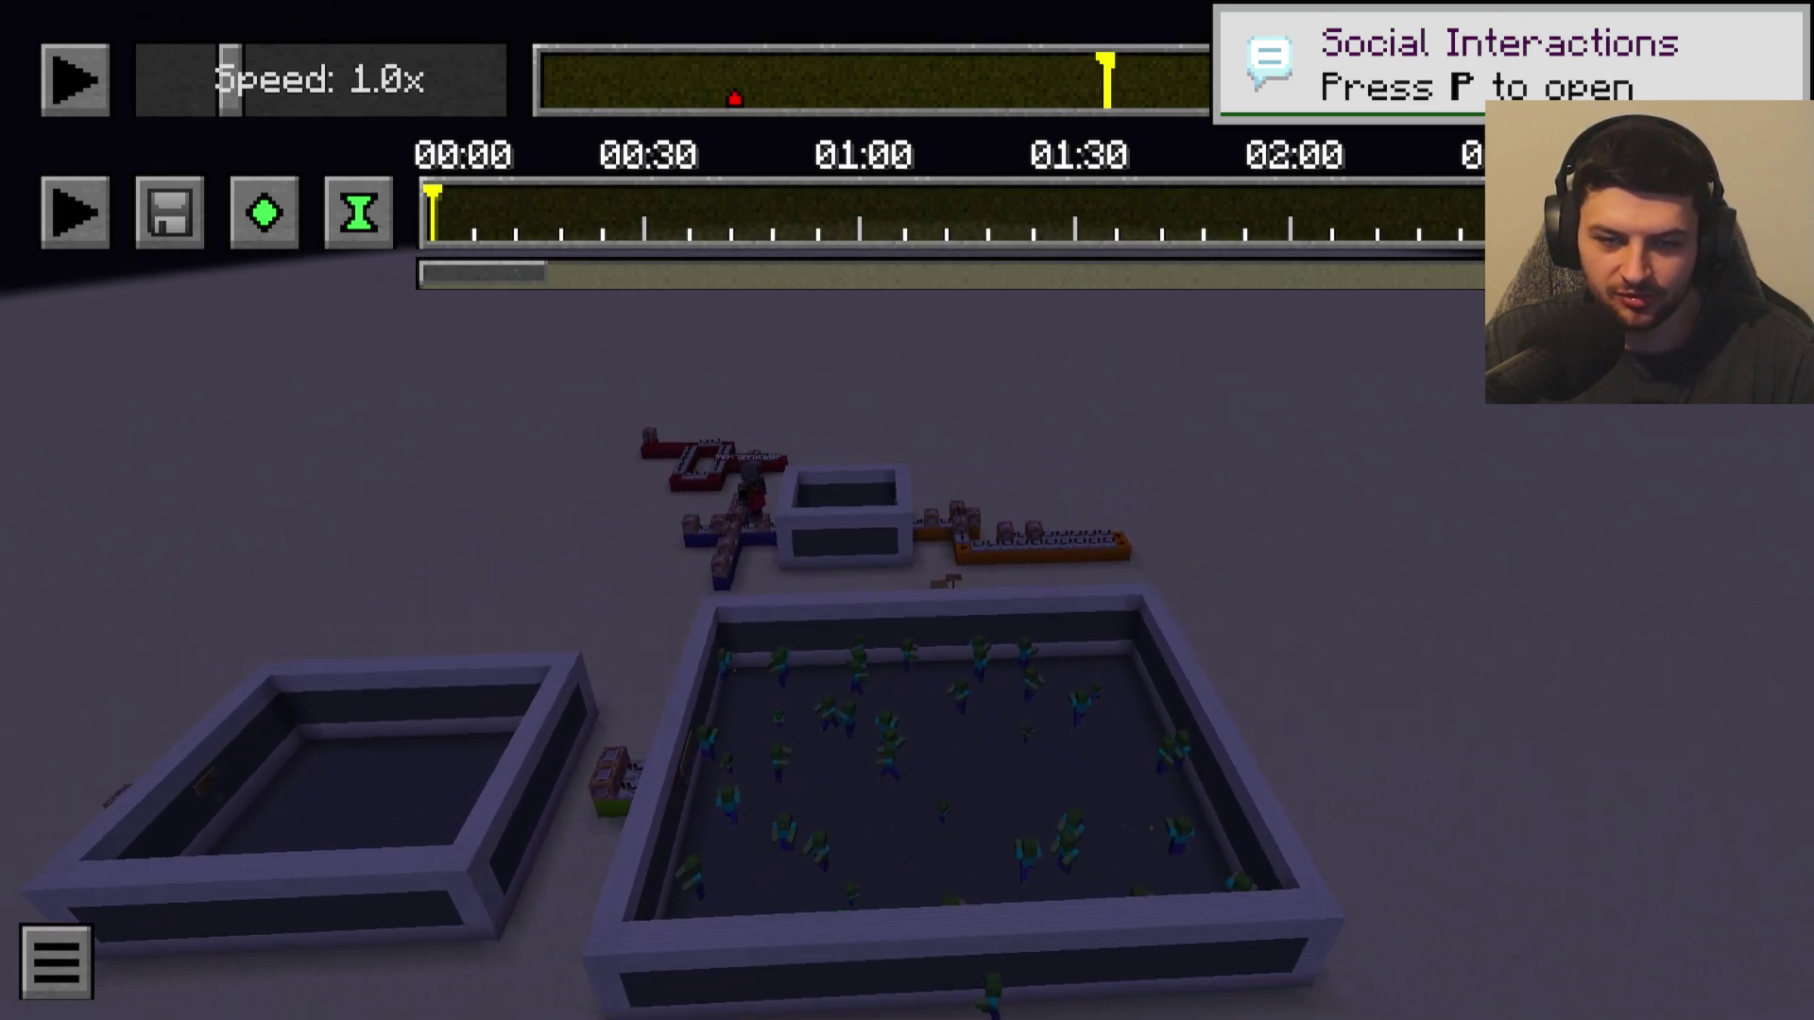
pyautogui.press('a')
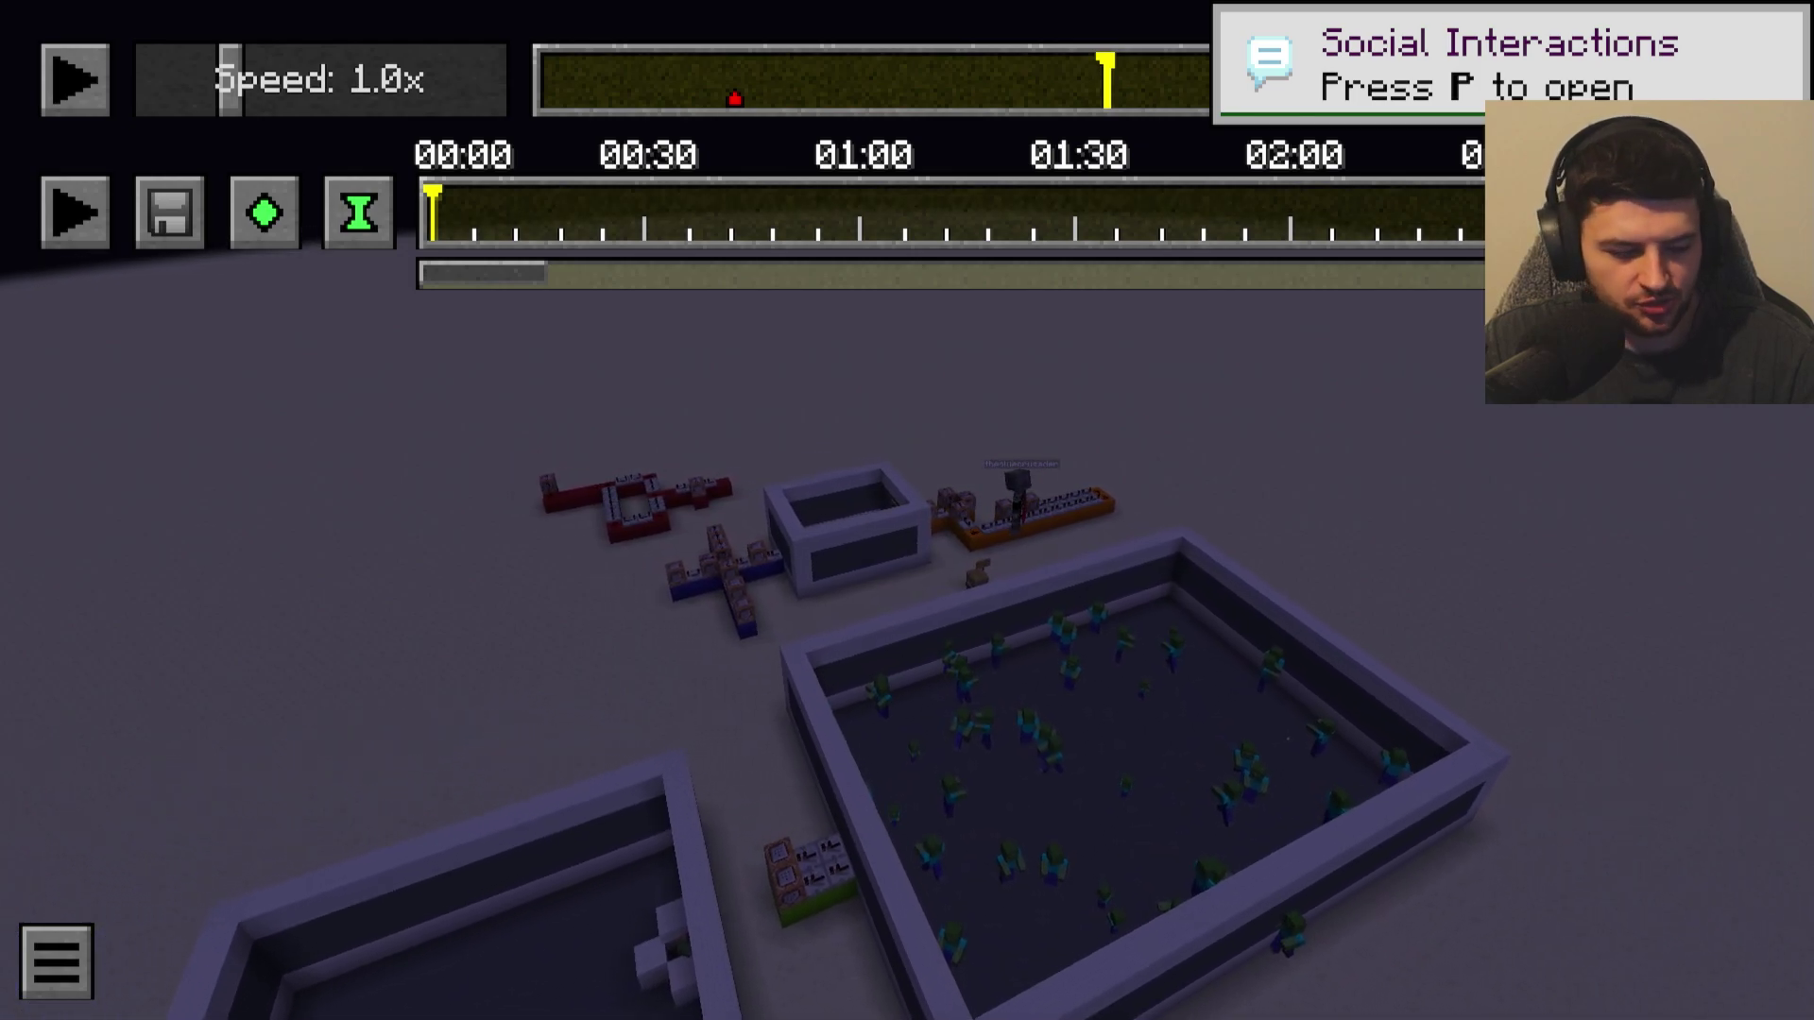
pyautogui.press('a')
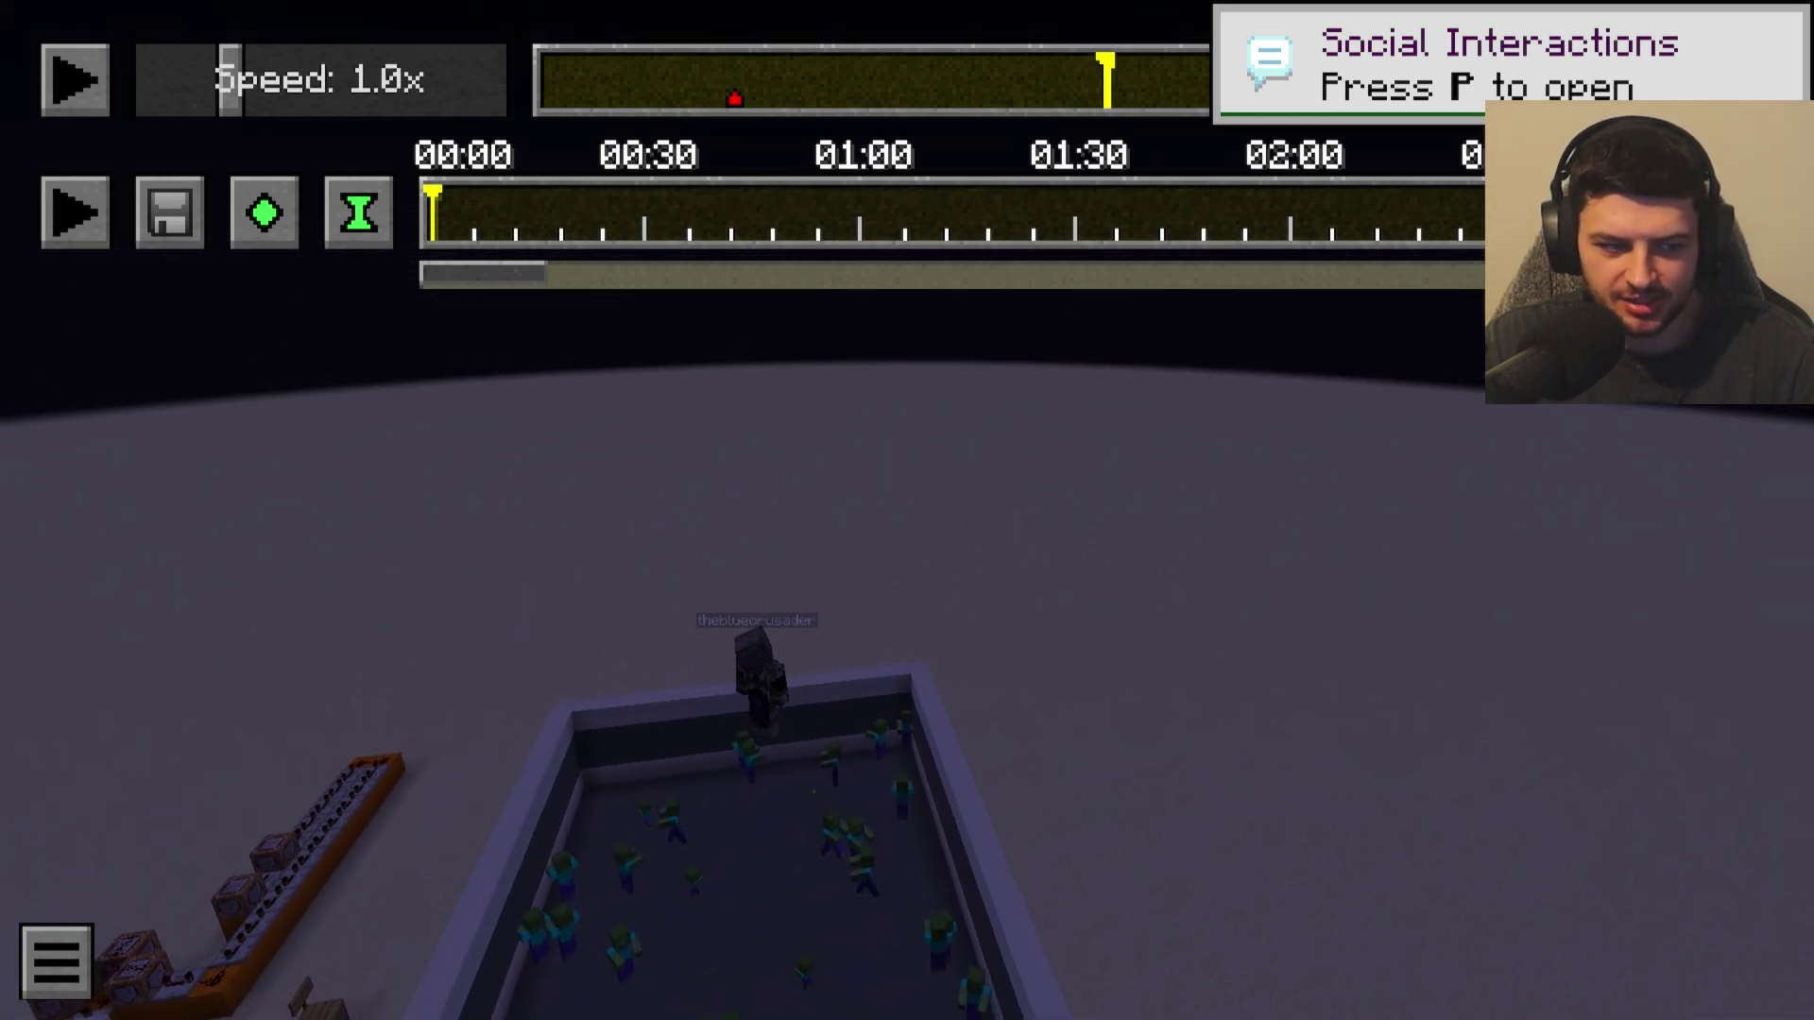
# Fly the free camera around the zombie arena and the floating player to view them from high and low angles.
pyautogui.press('a')
pyautogui.press('d')
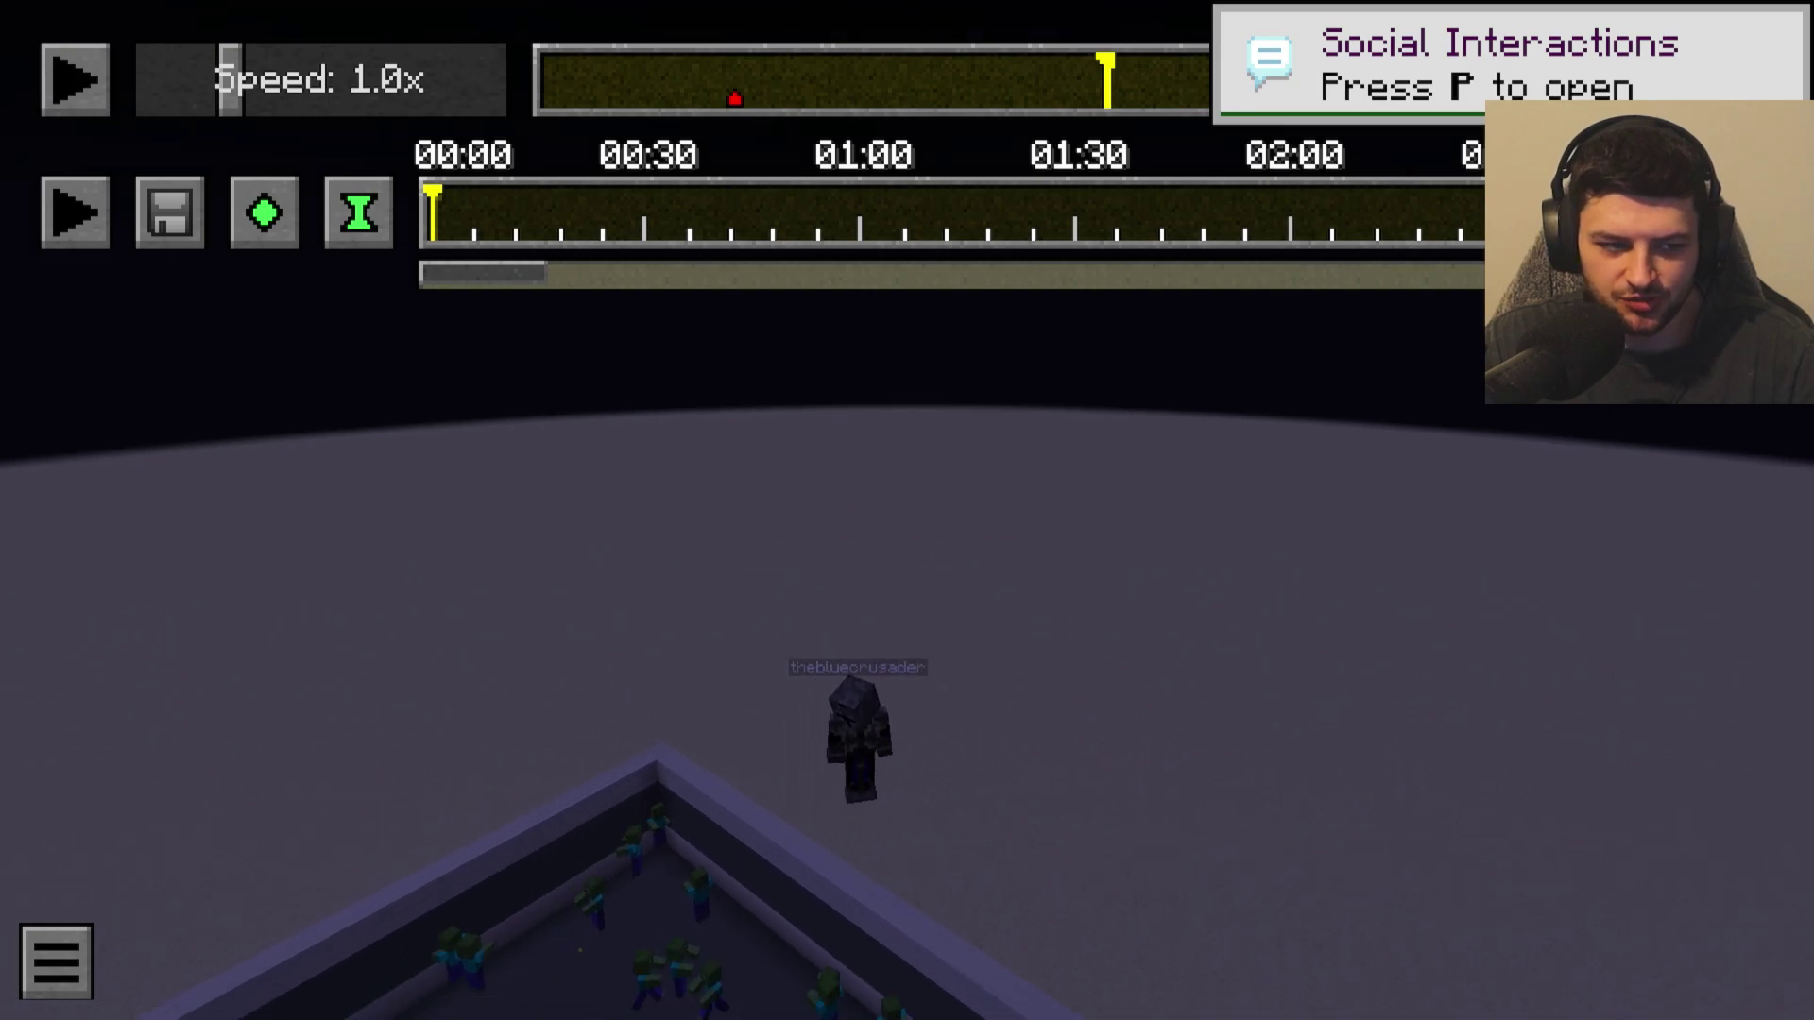
pyautogui.press('space')
pyautogui.press('shift')
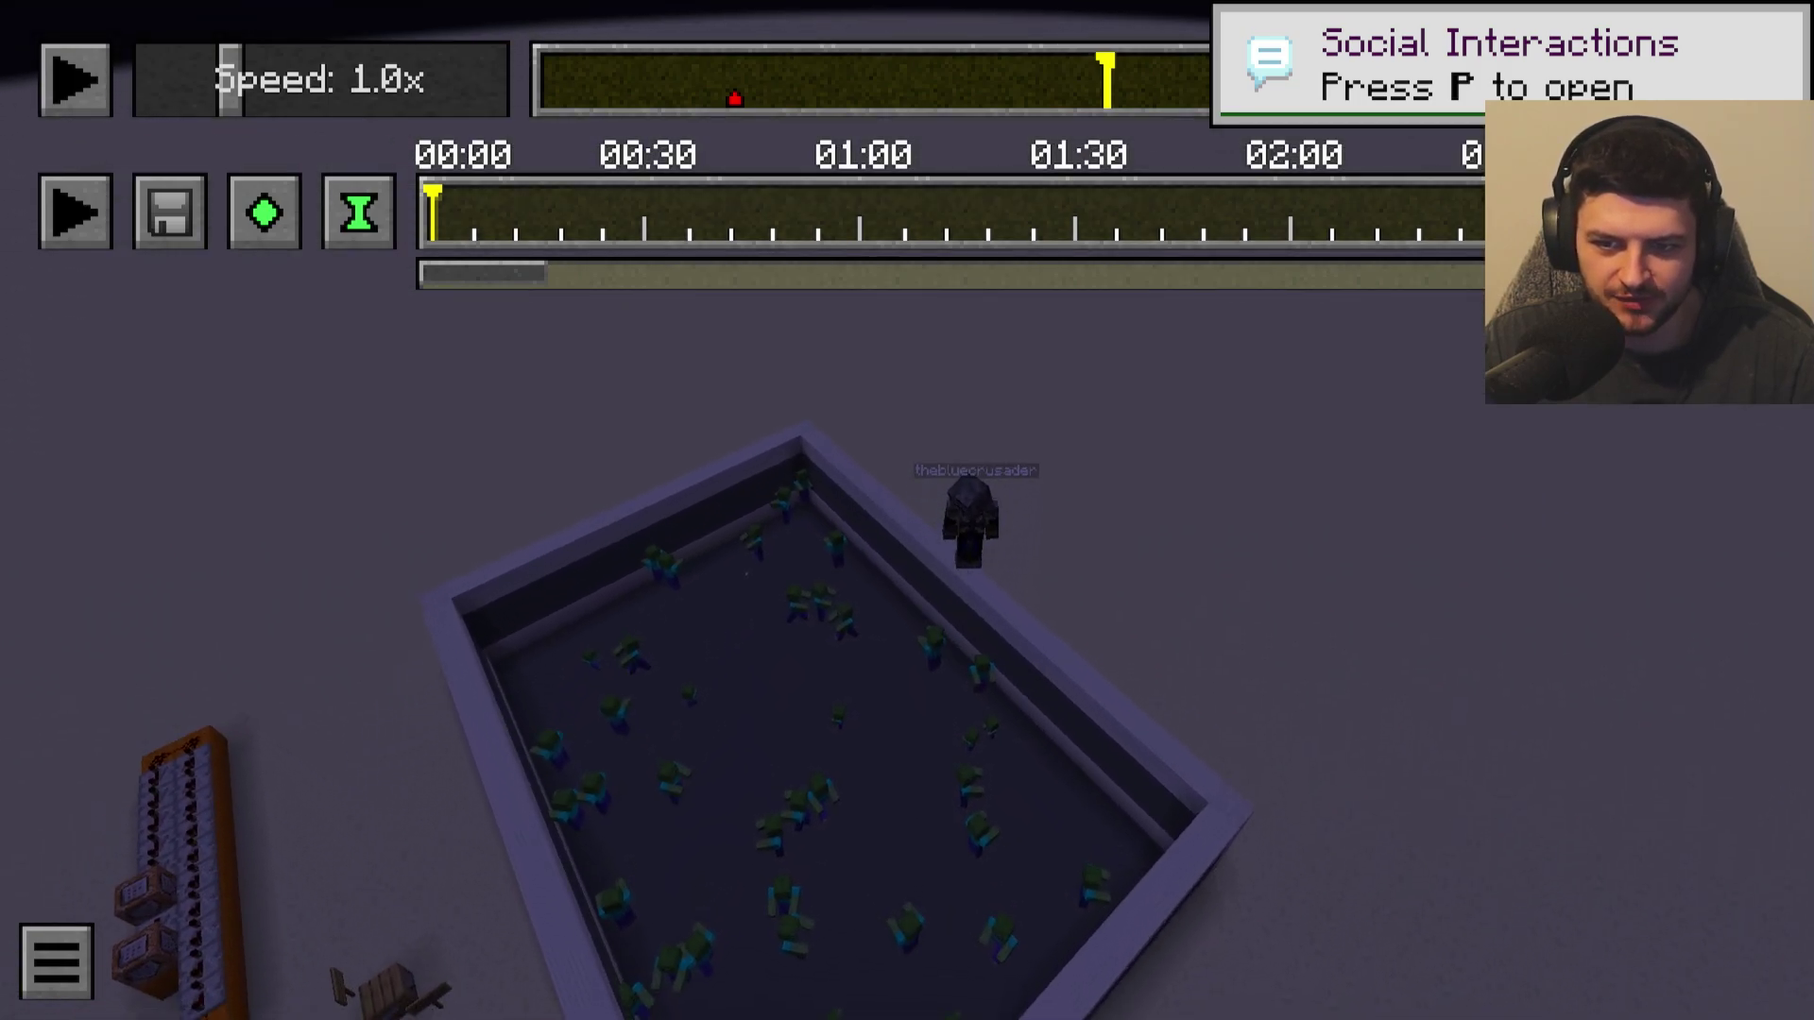
pyautogui.press('shift')
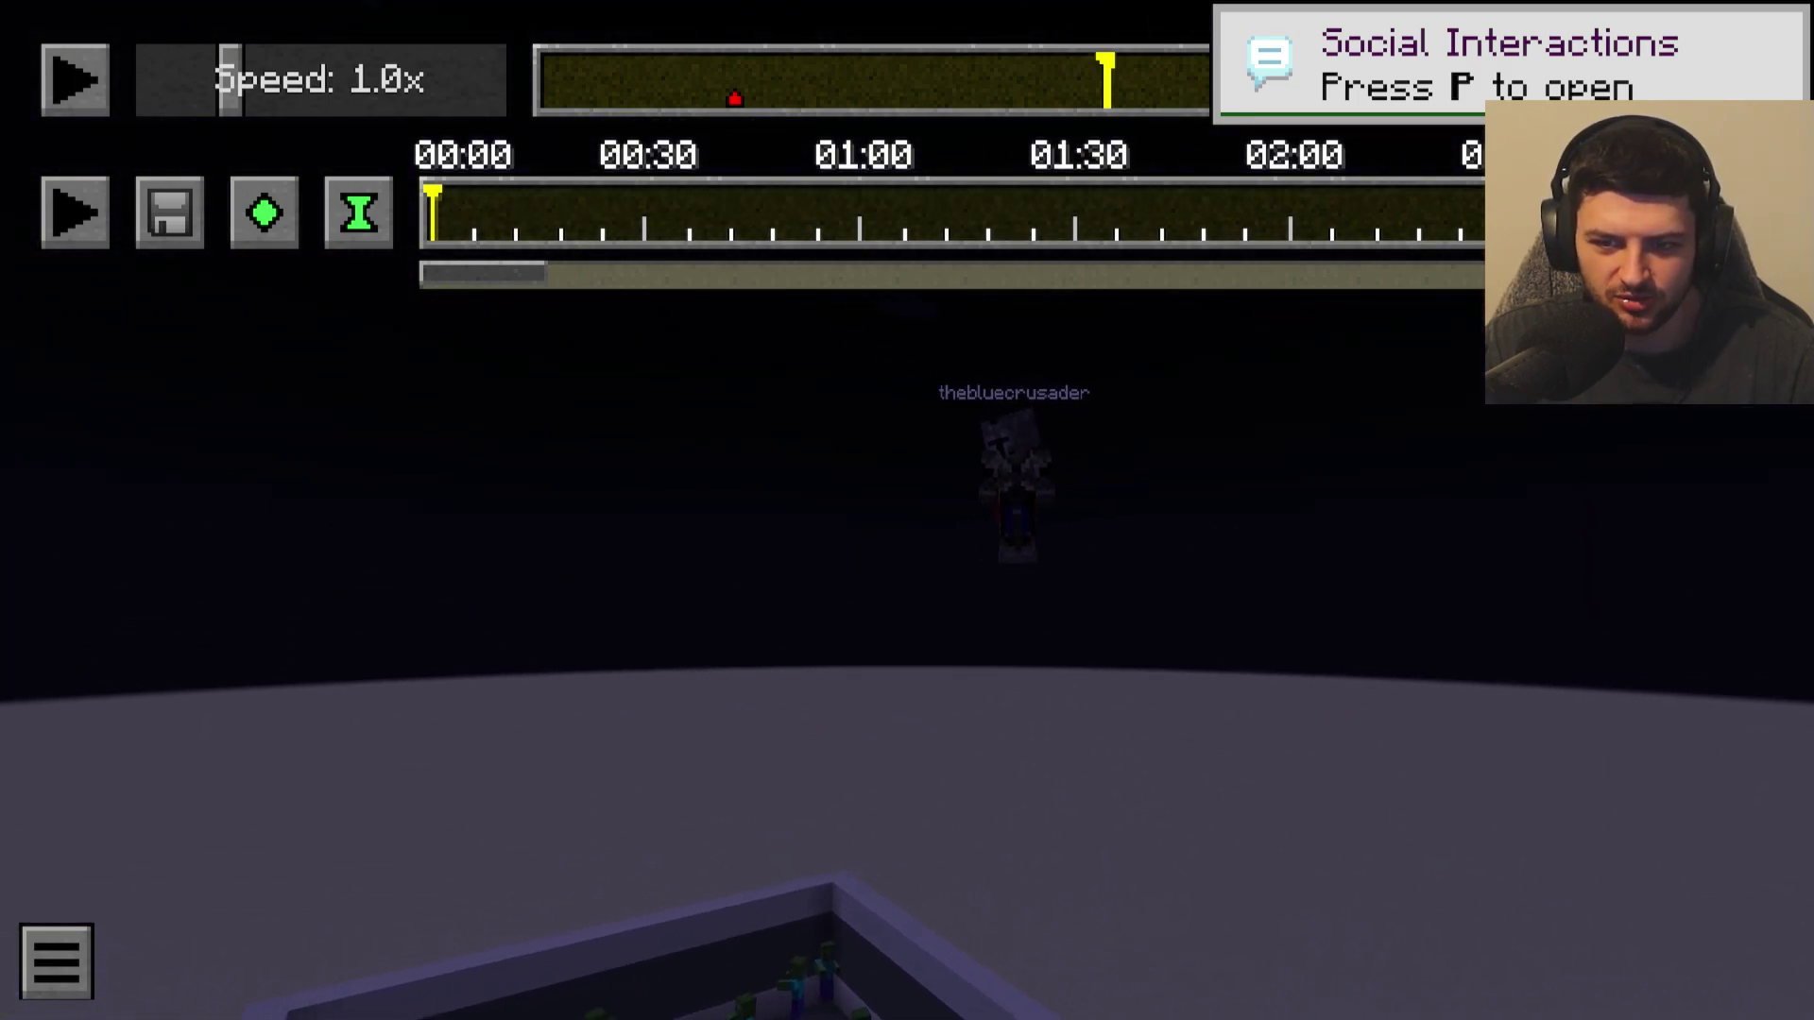
pyautogui.press('d')
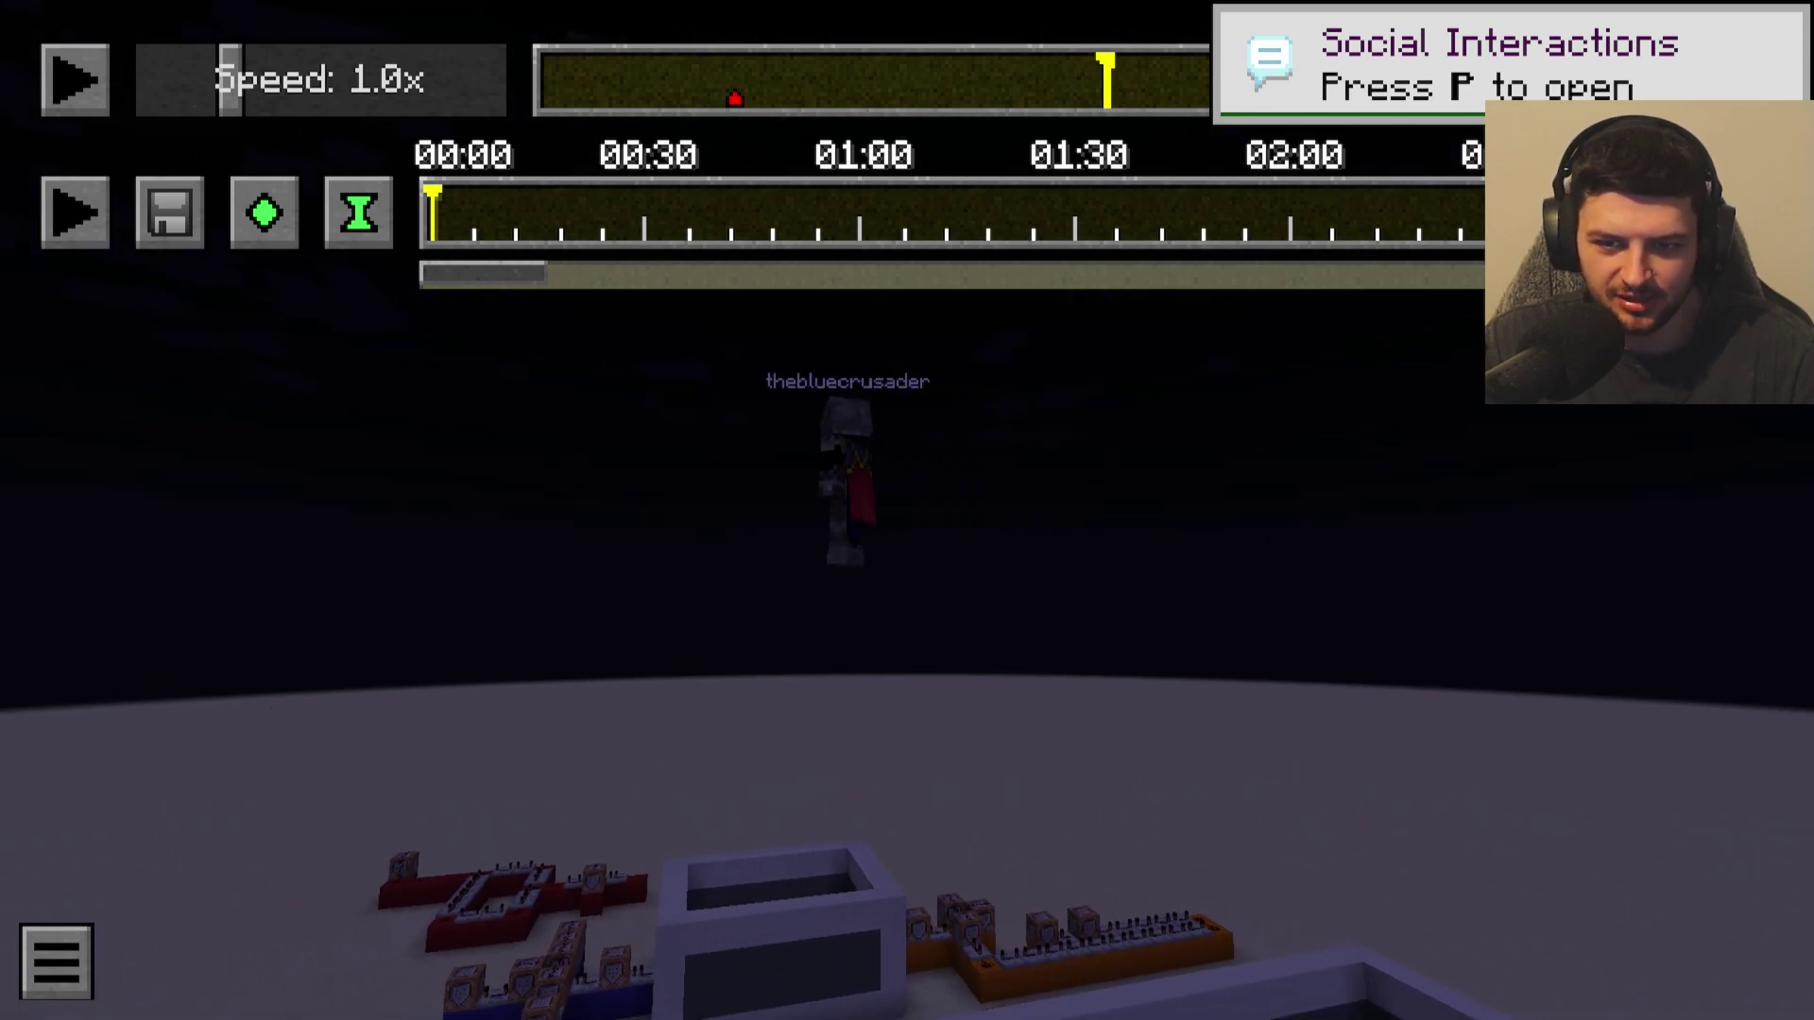
pyautogui.press('d')
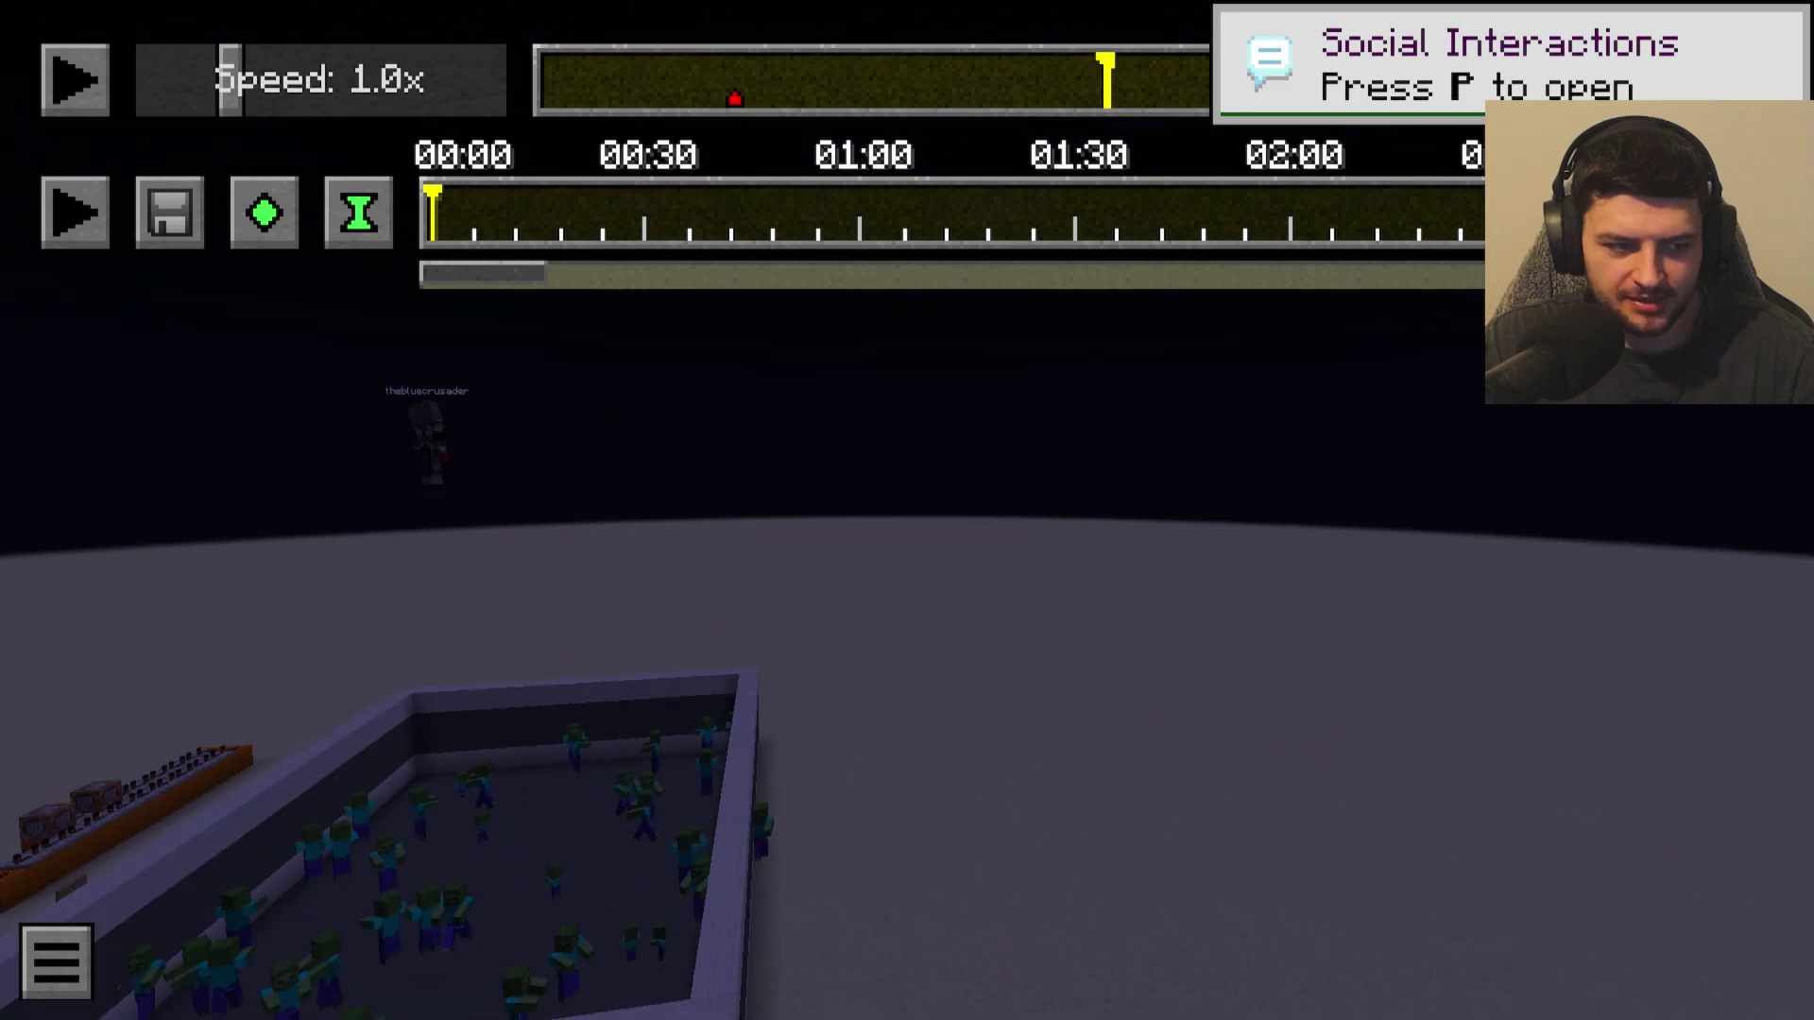
pyautogui.press('d')
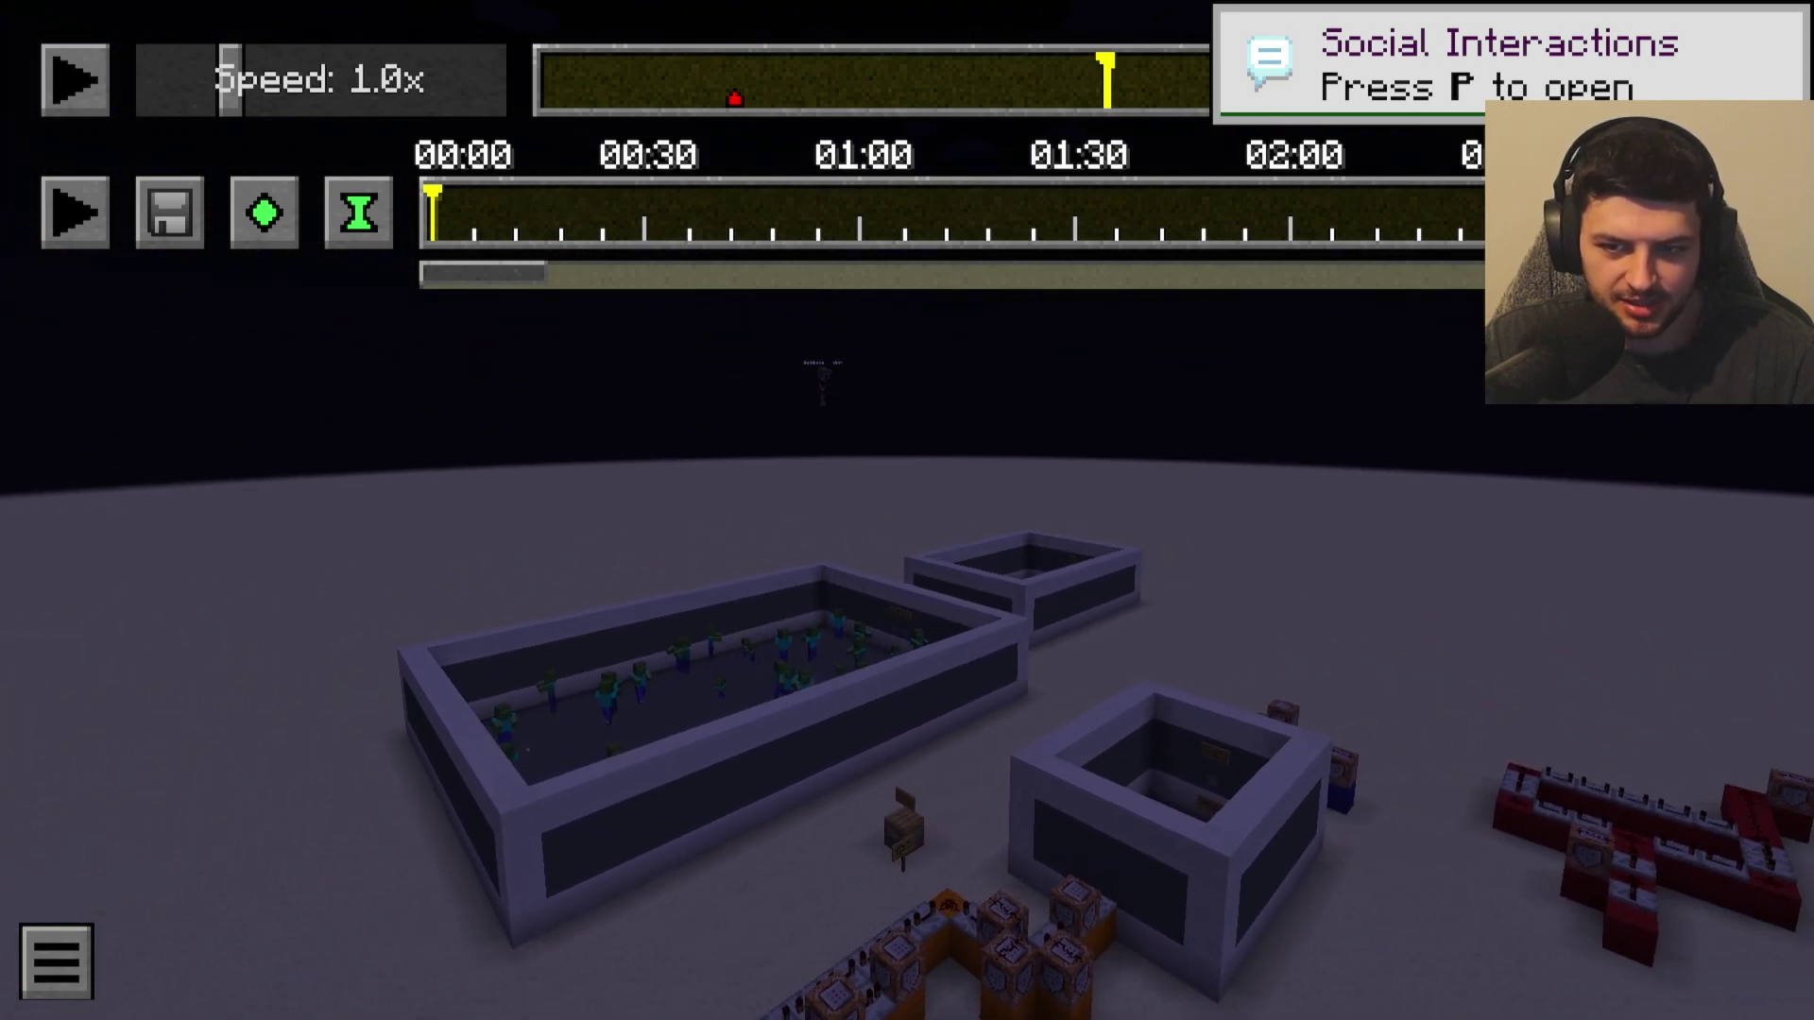
# Fly the camera over the smaller enclosures and command-block circuits, and return to an overview of the zombie arena.
pyautogui.press('w')
pyautogui.press('a')
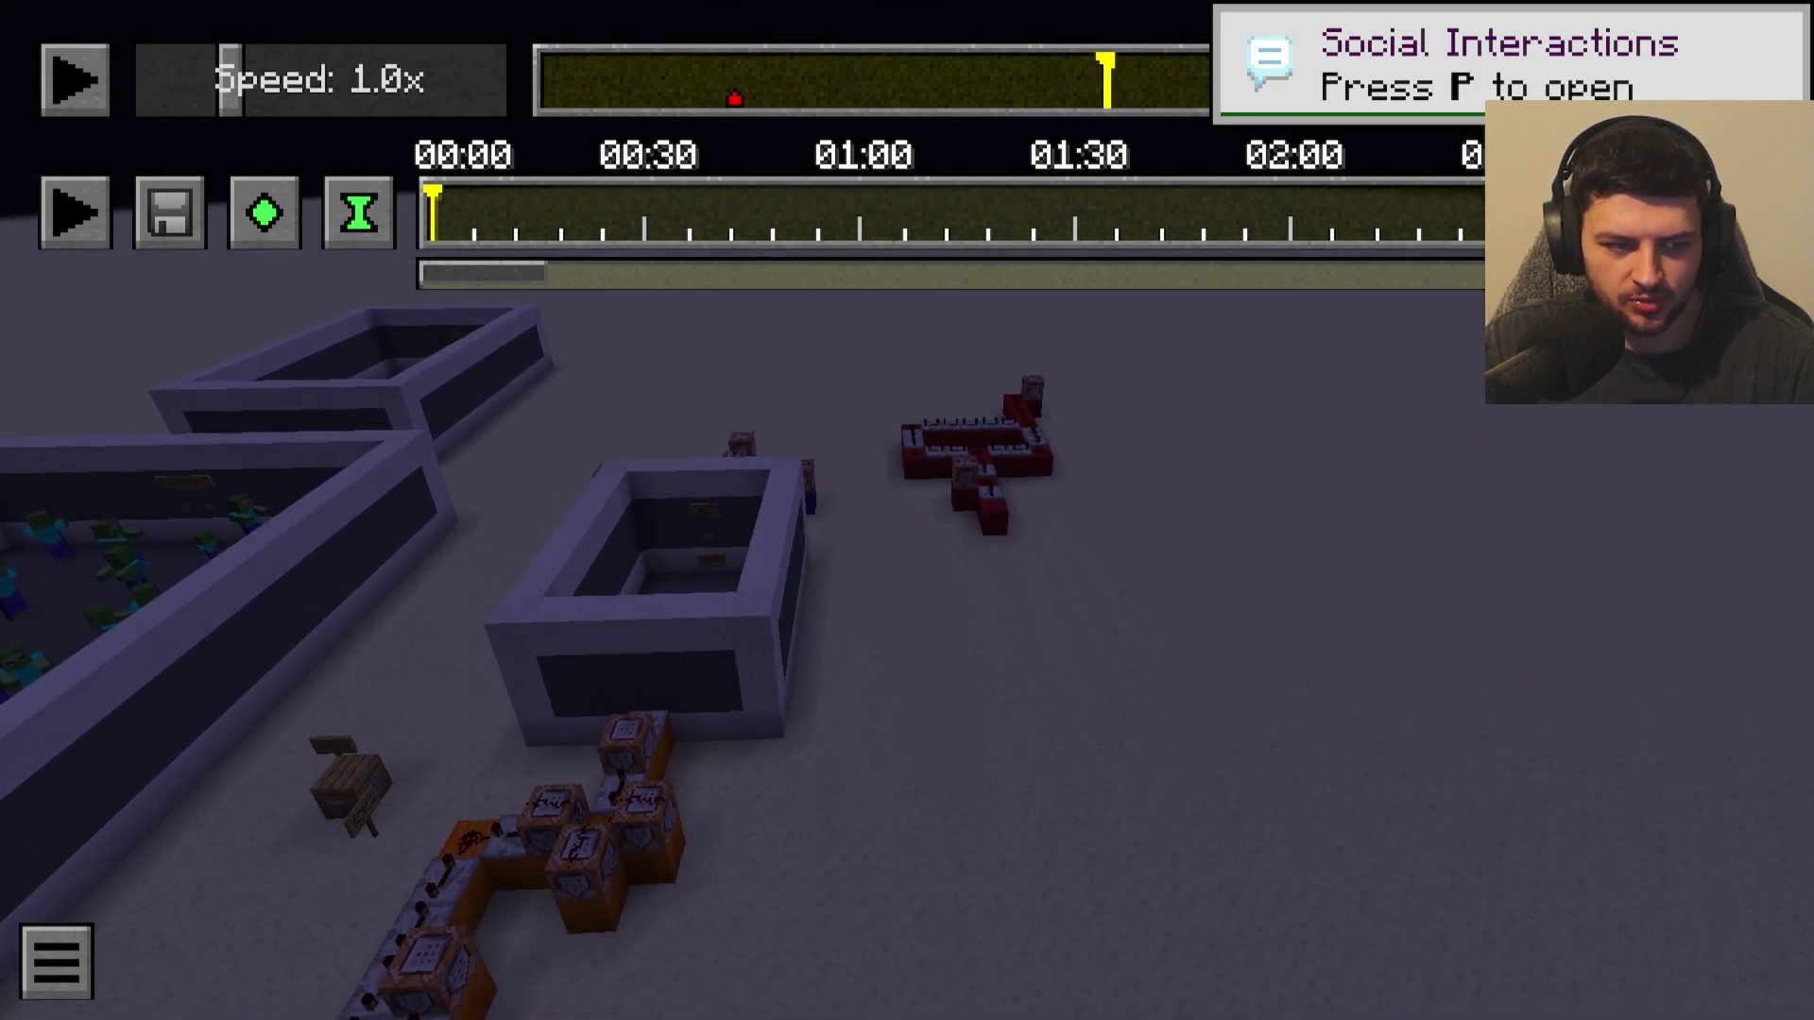
pyautogui.press('w')
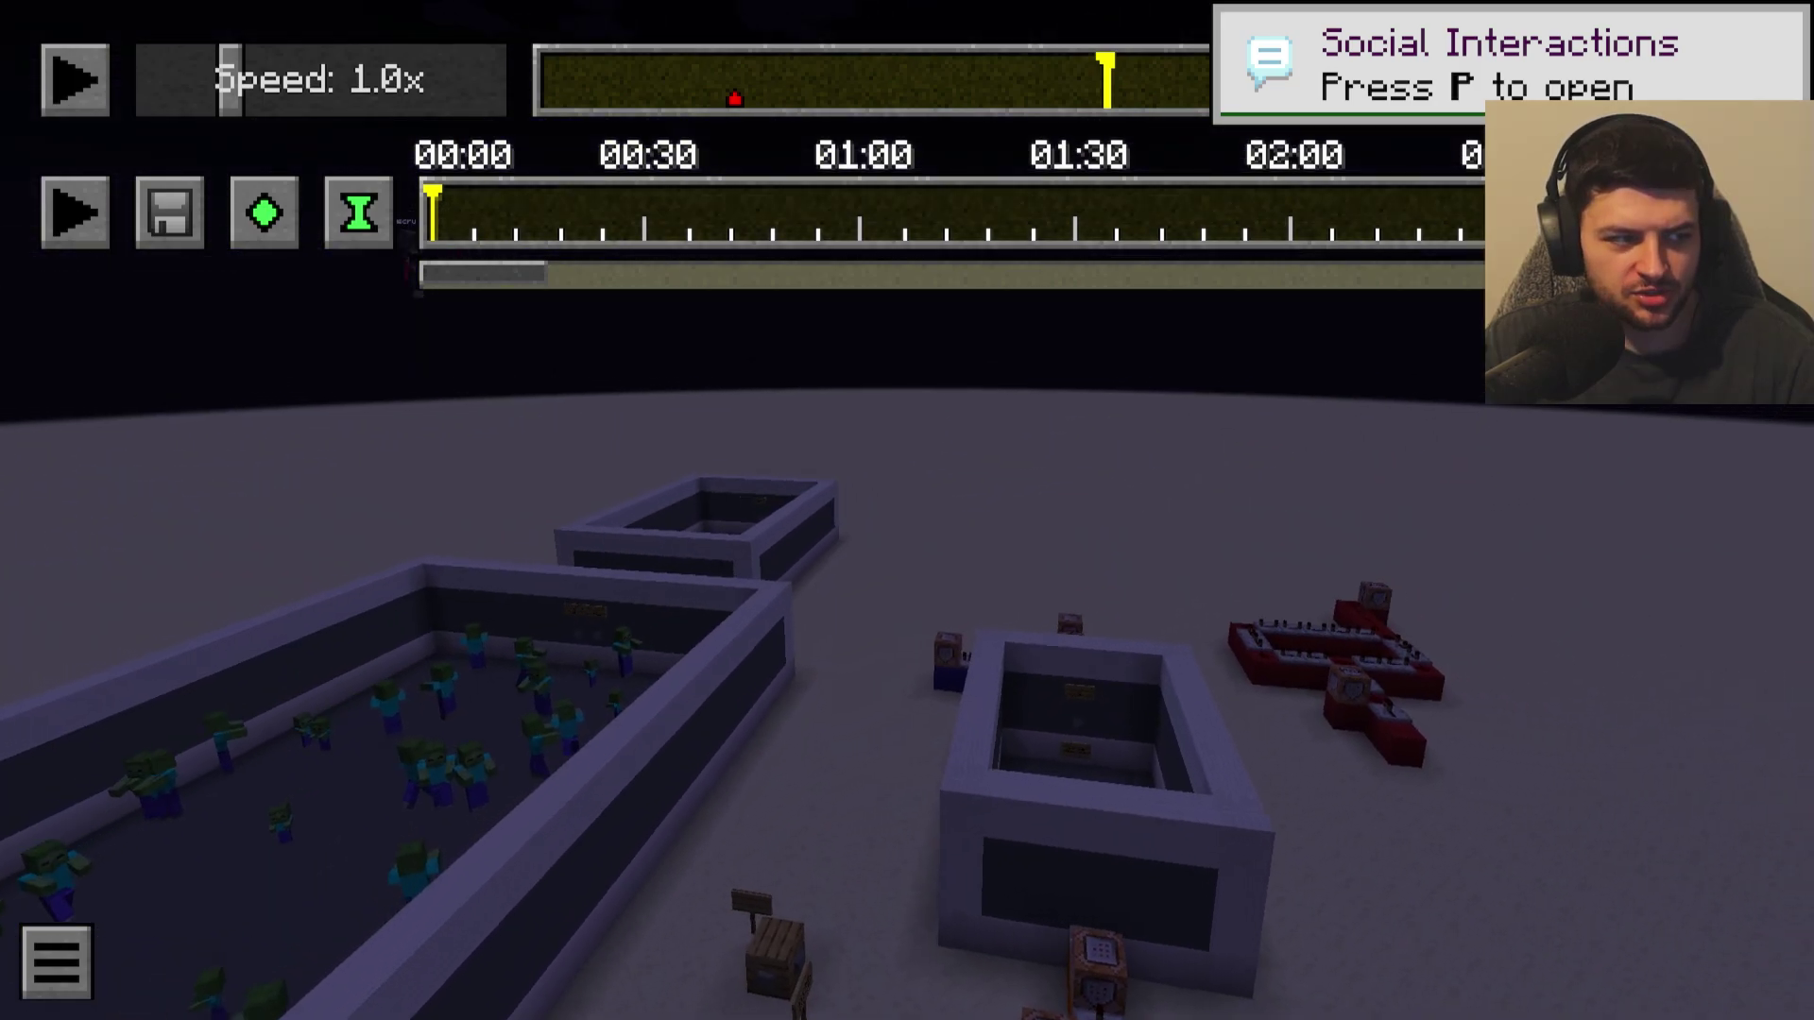
pyautogui.press('w')
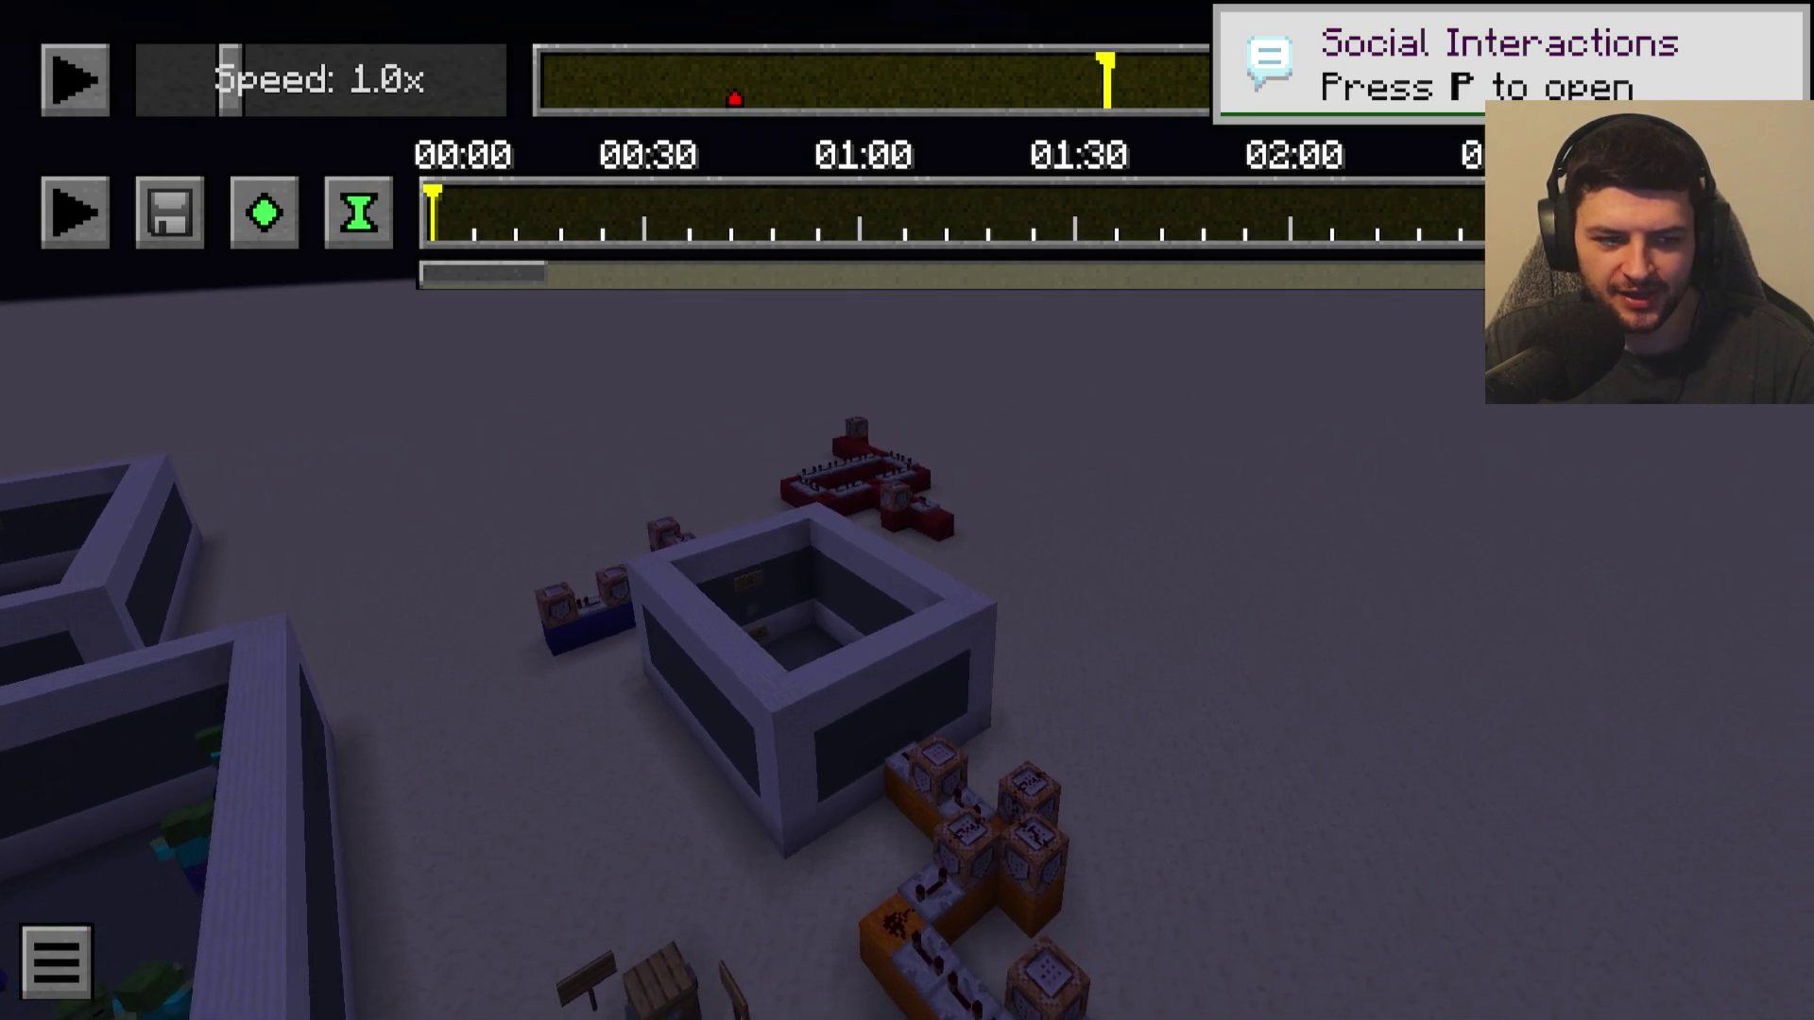
pyautogui.press('a')
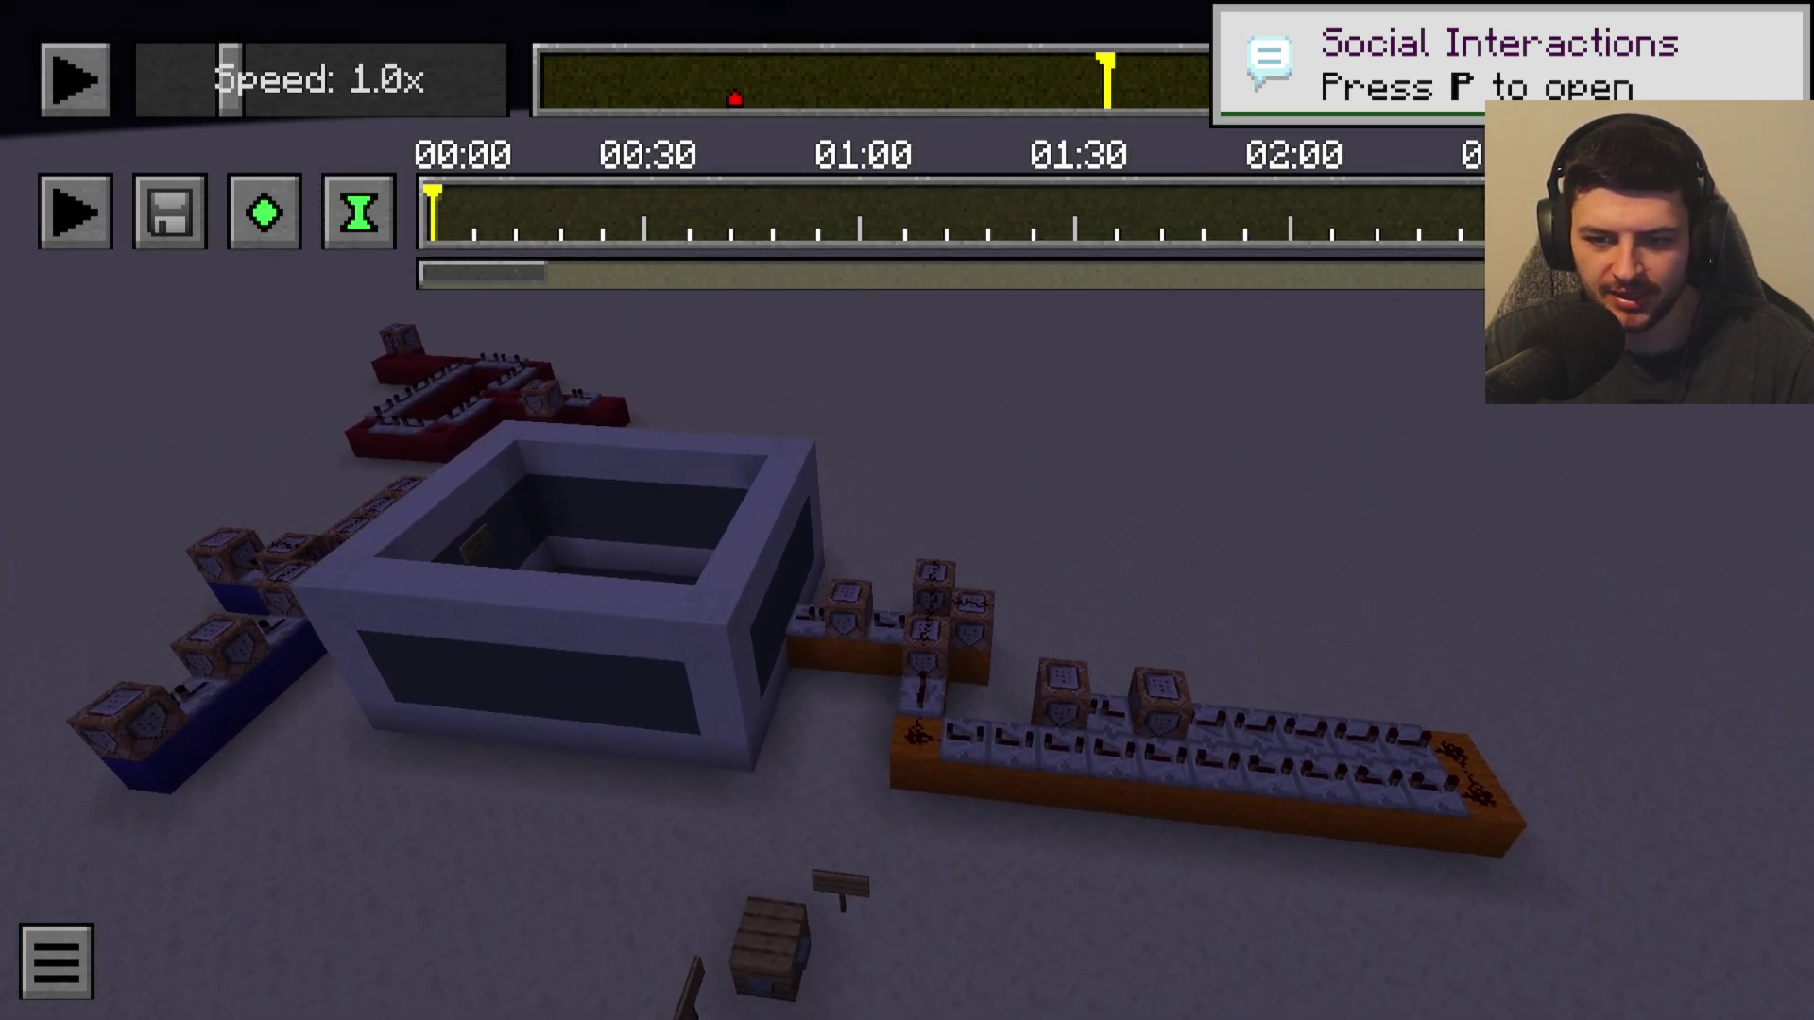
pyautogui.press('a')
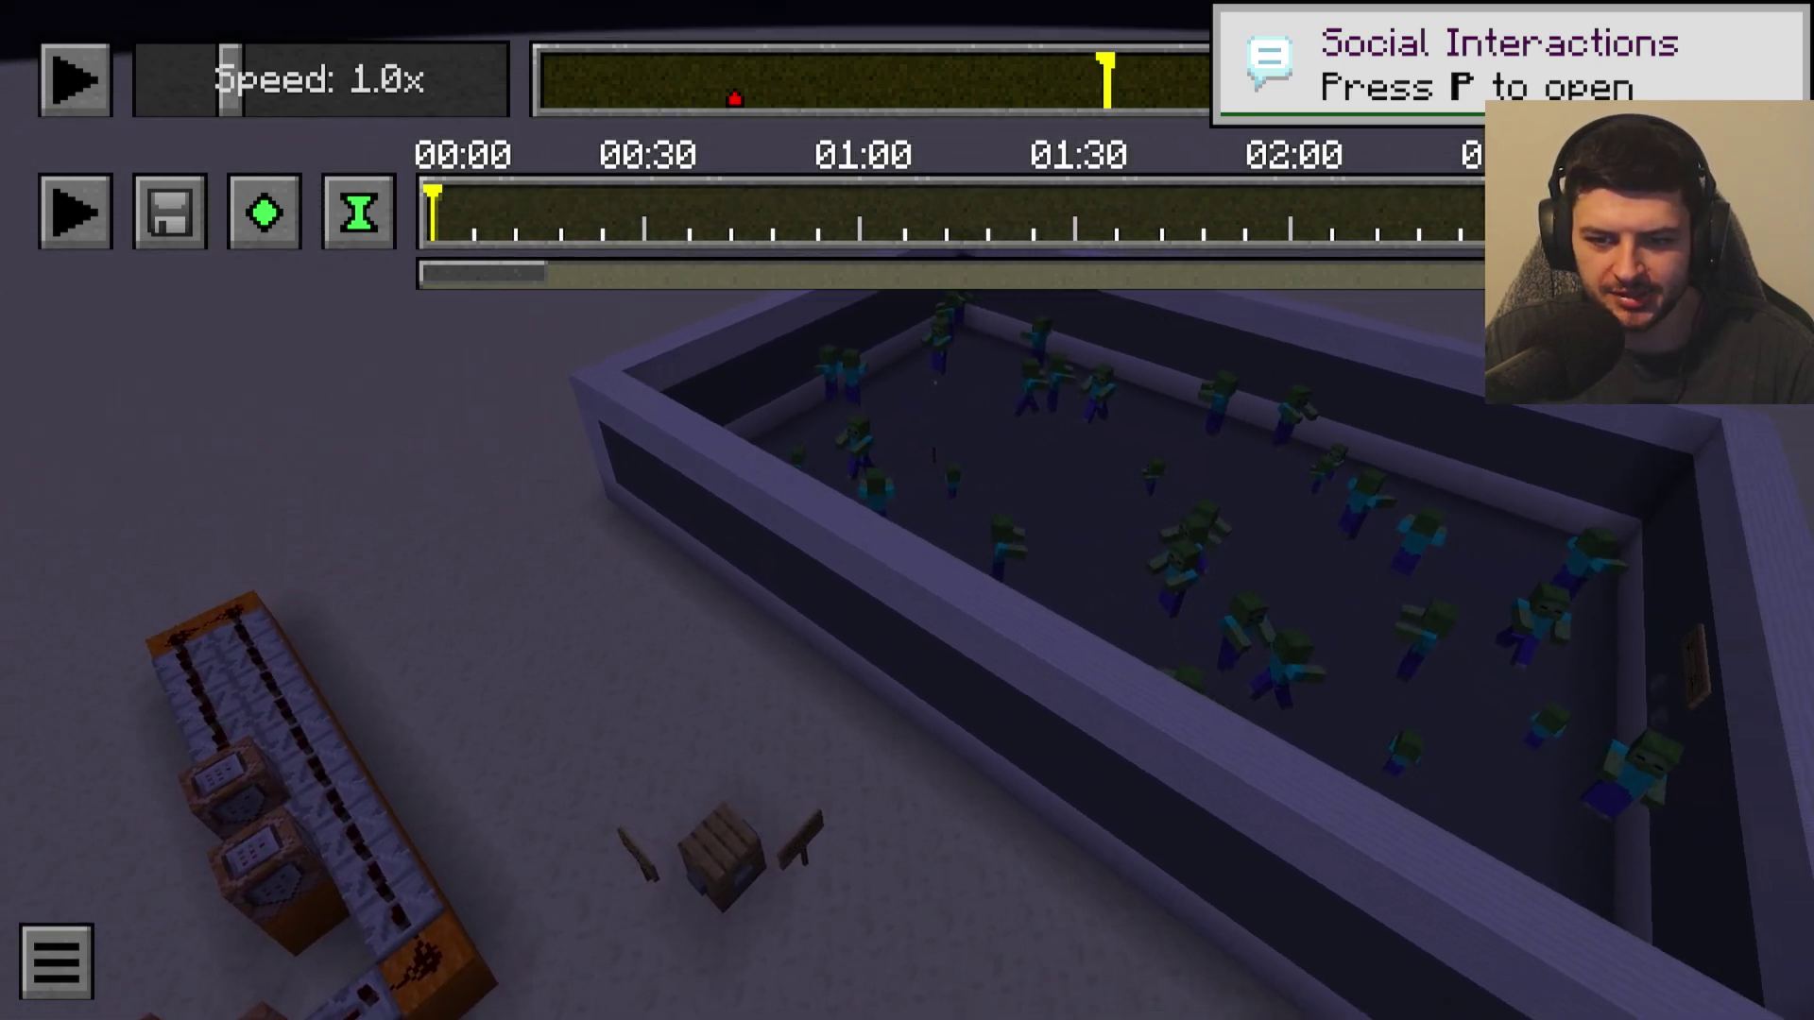
pyautogui.press('a')
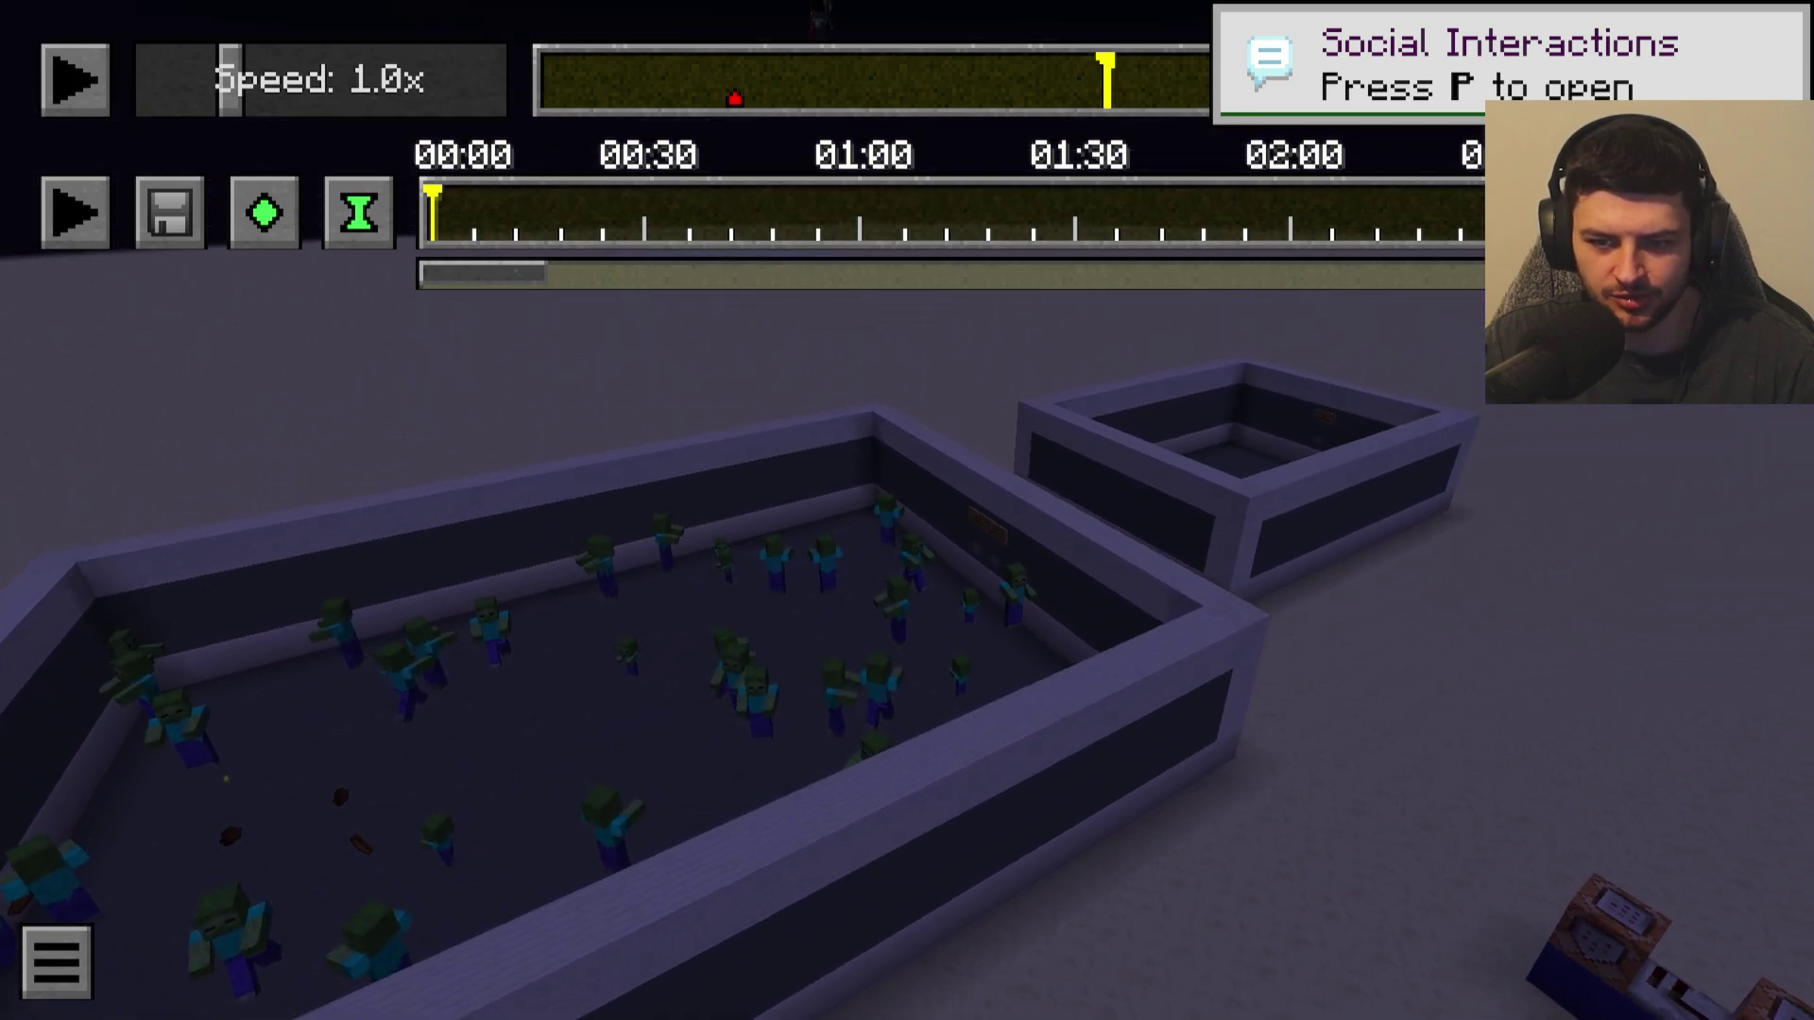
# Roll the camera in both directions above the zombie arena, turning the view upside down, and reset its tilt to level.
pyautogui.press('j')
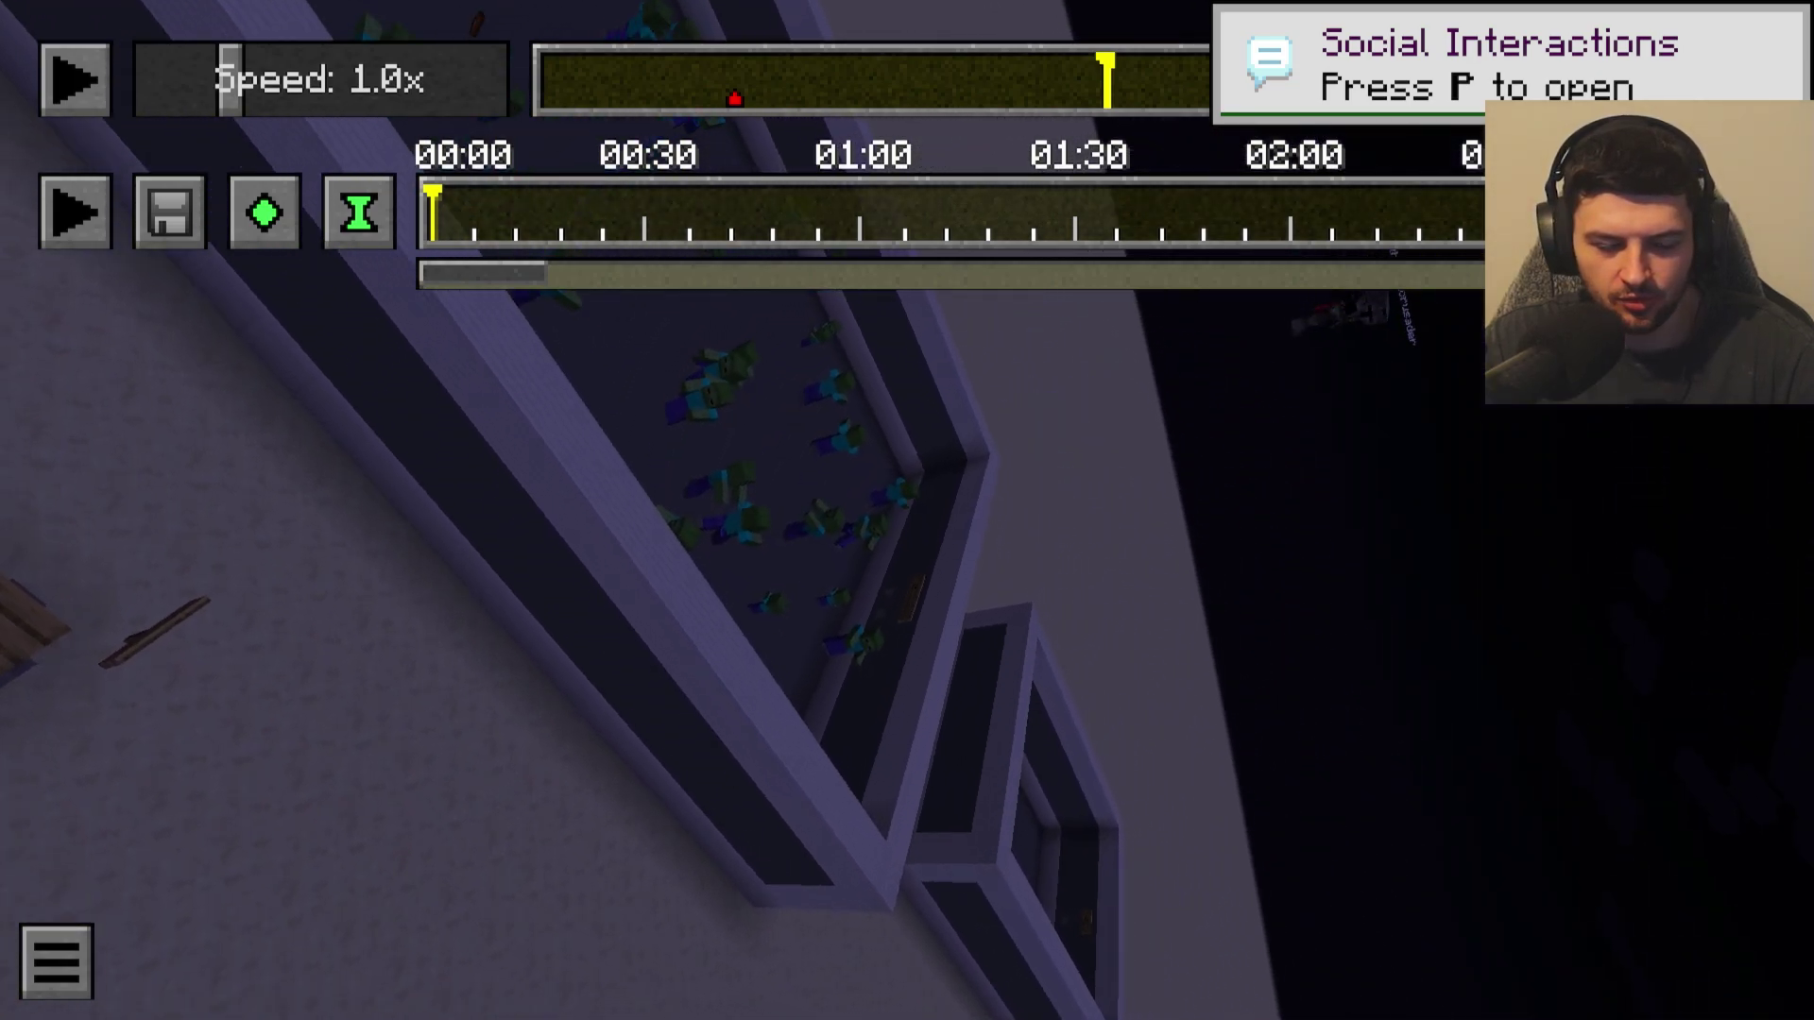
pyautogui.press('j')
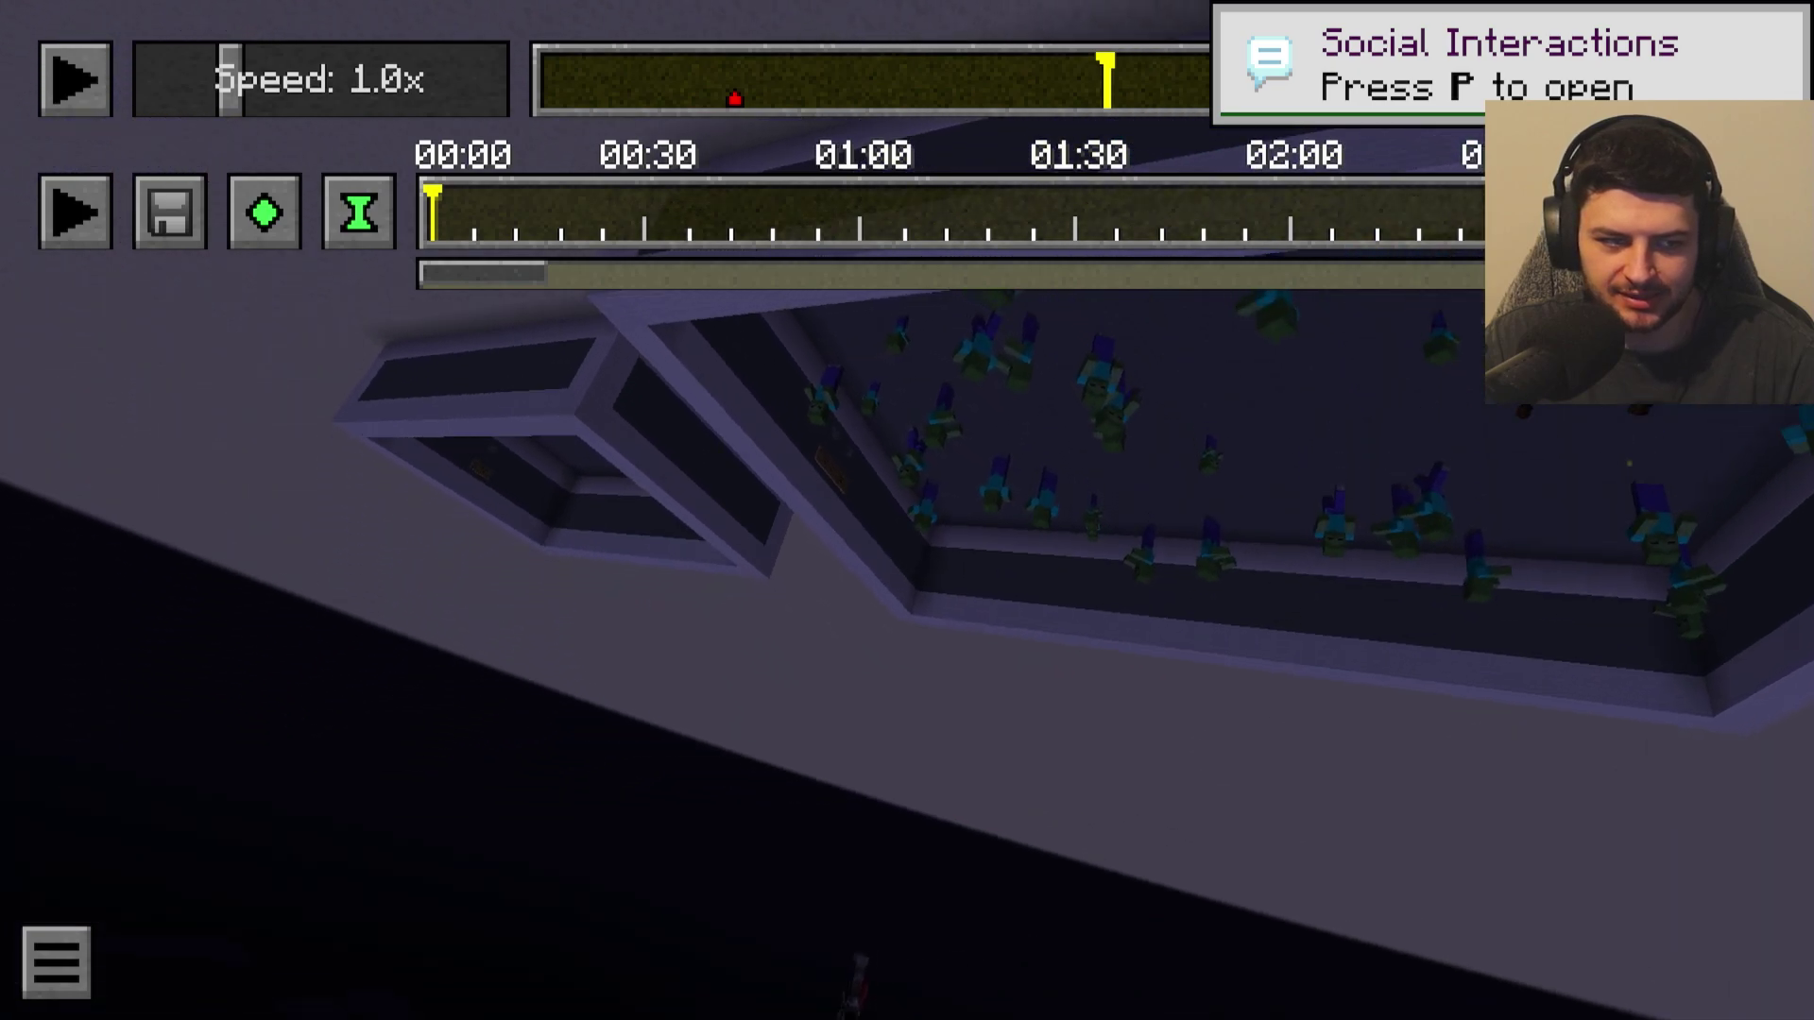
pyautogui.press('j')
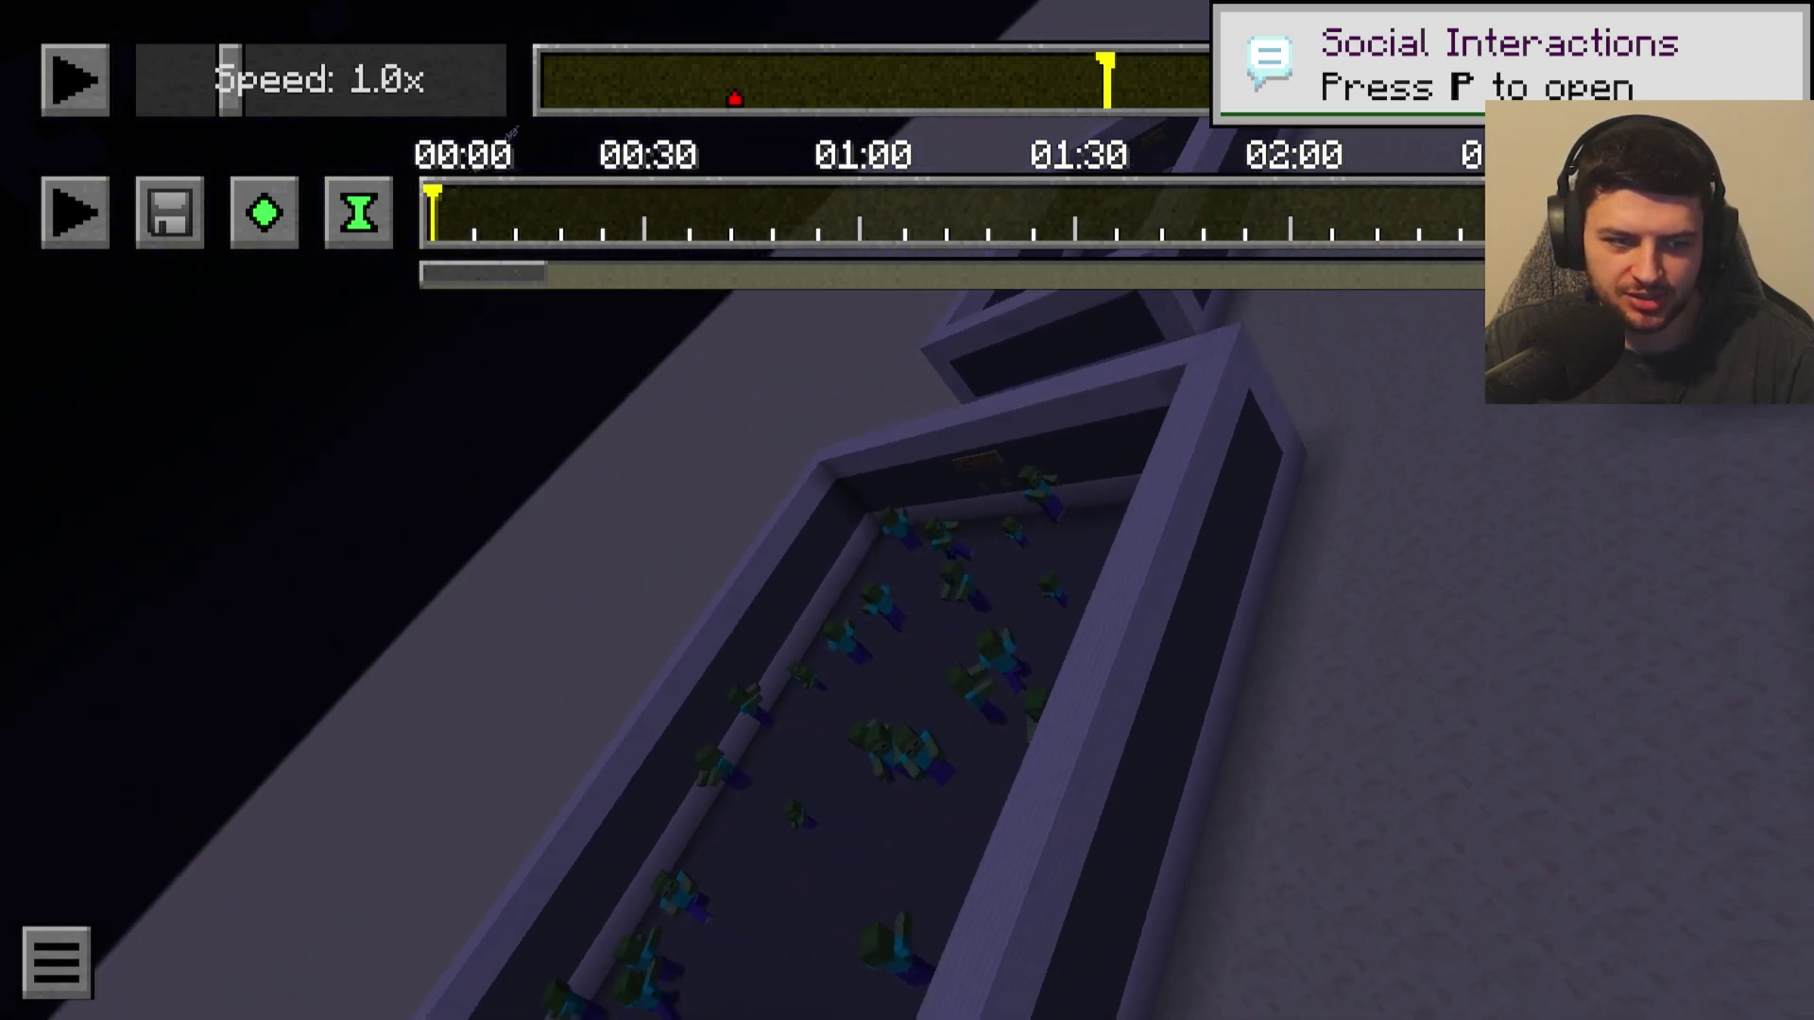
pyautogui.press('l')
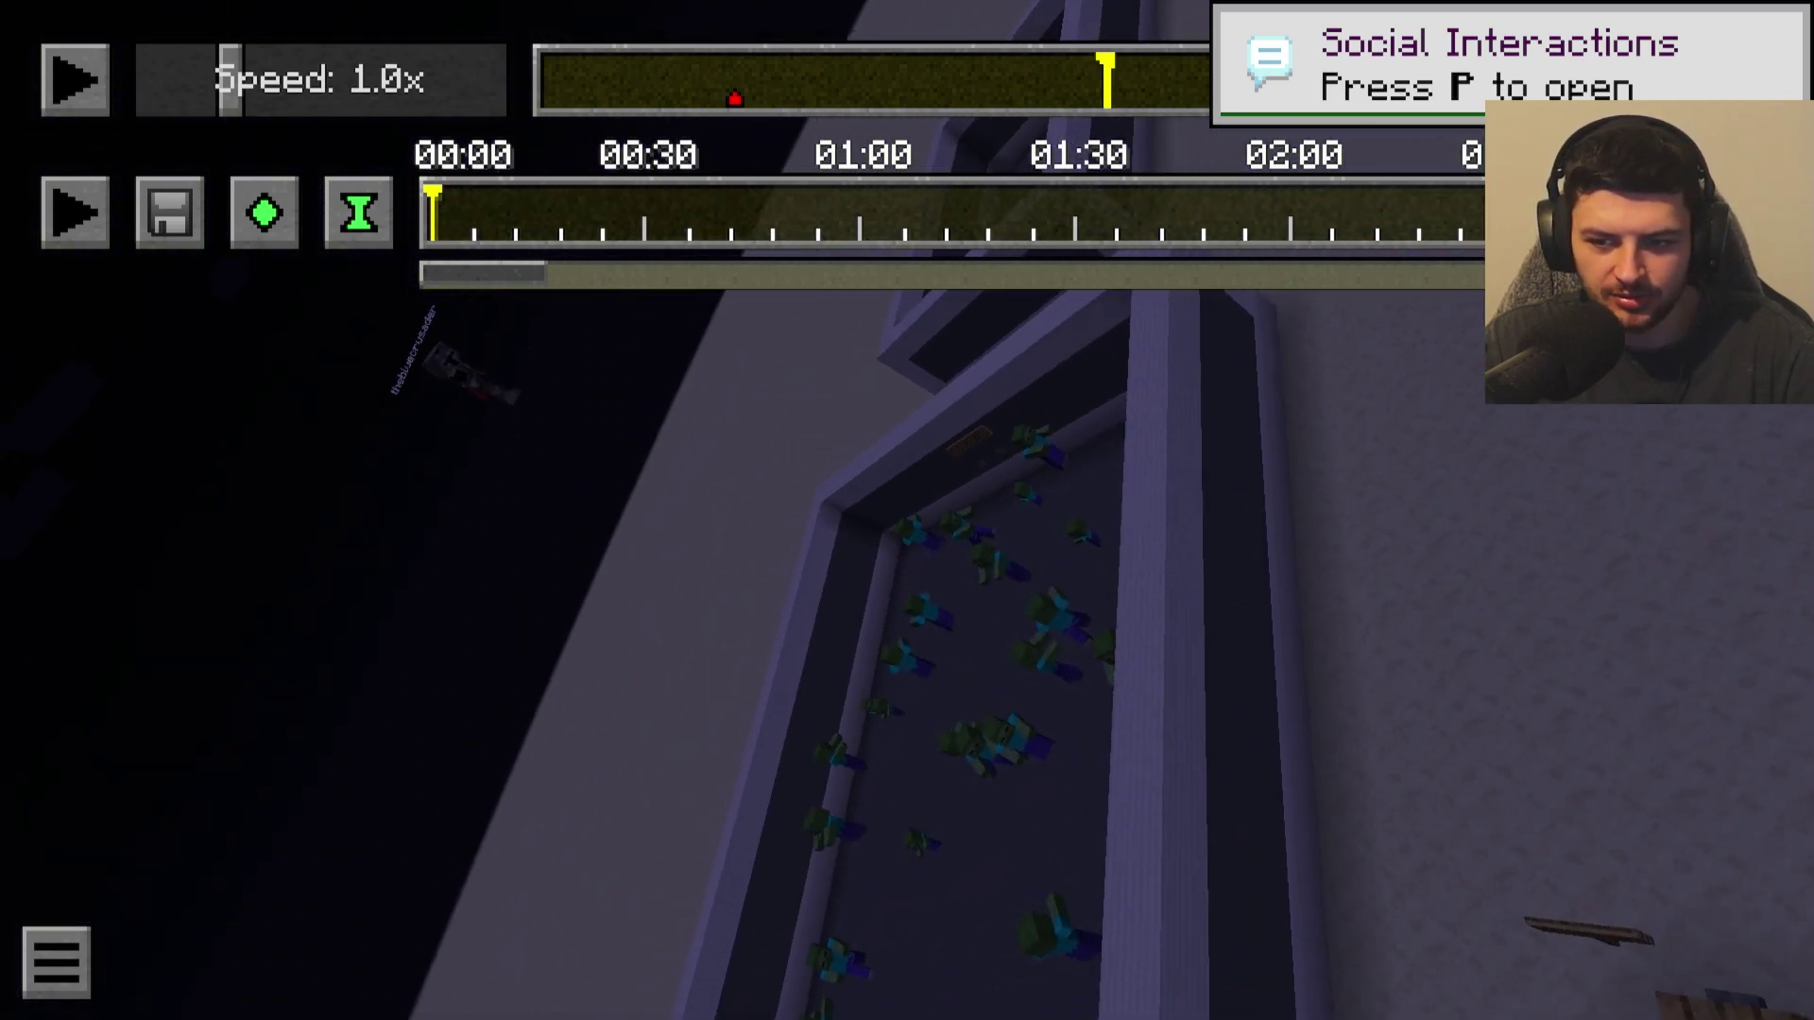
pyautogui.press('l')
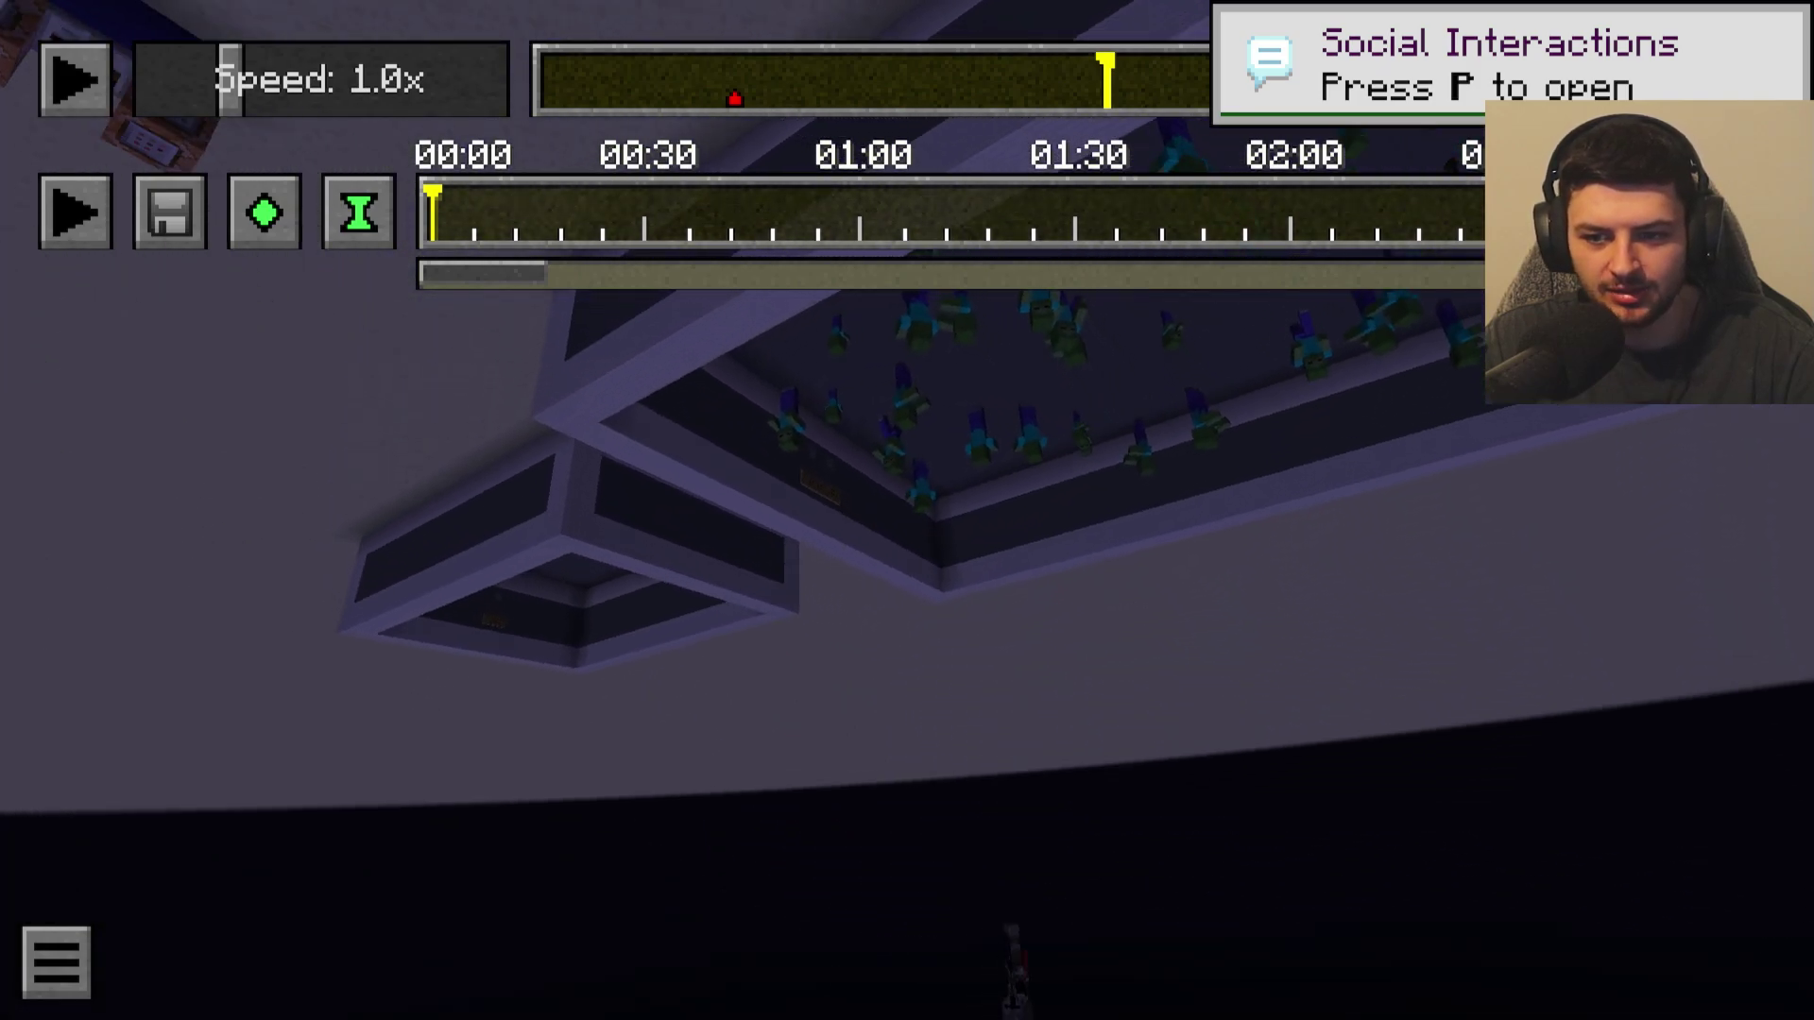
pyautogui.press('l')
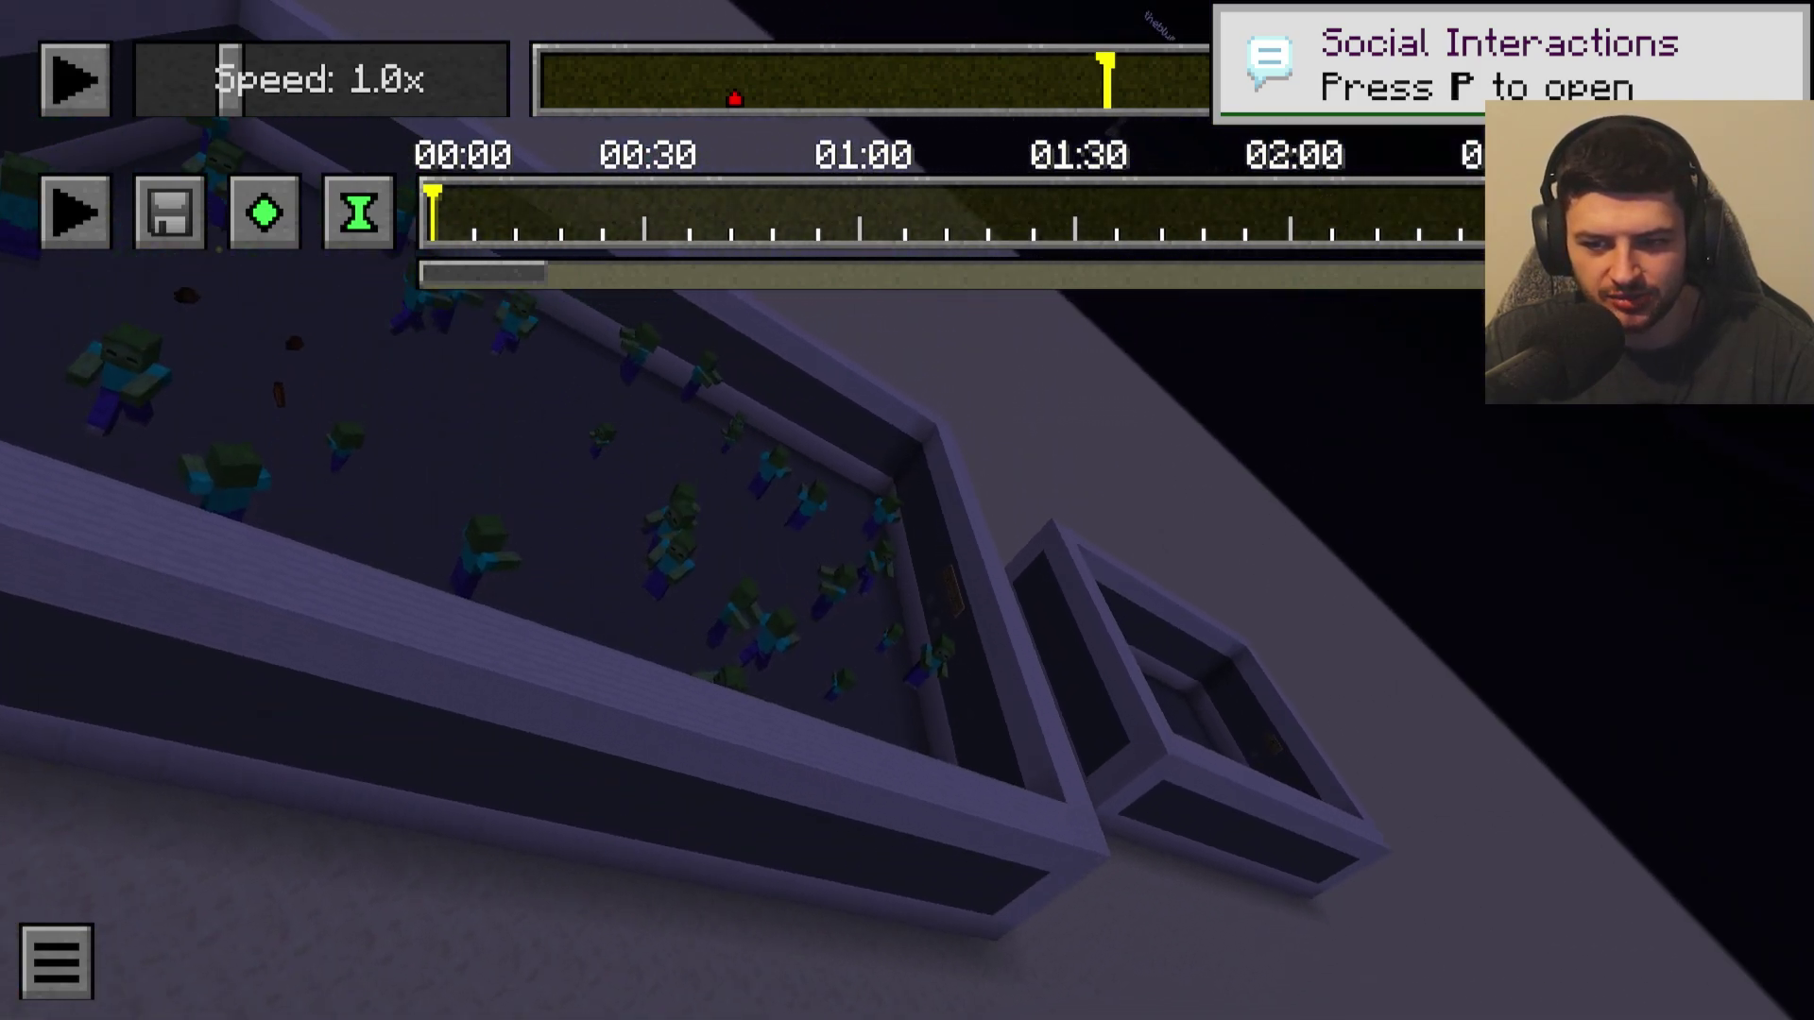
pyautogui.press('l')
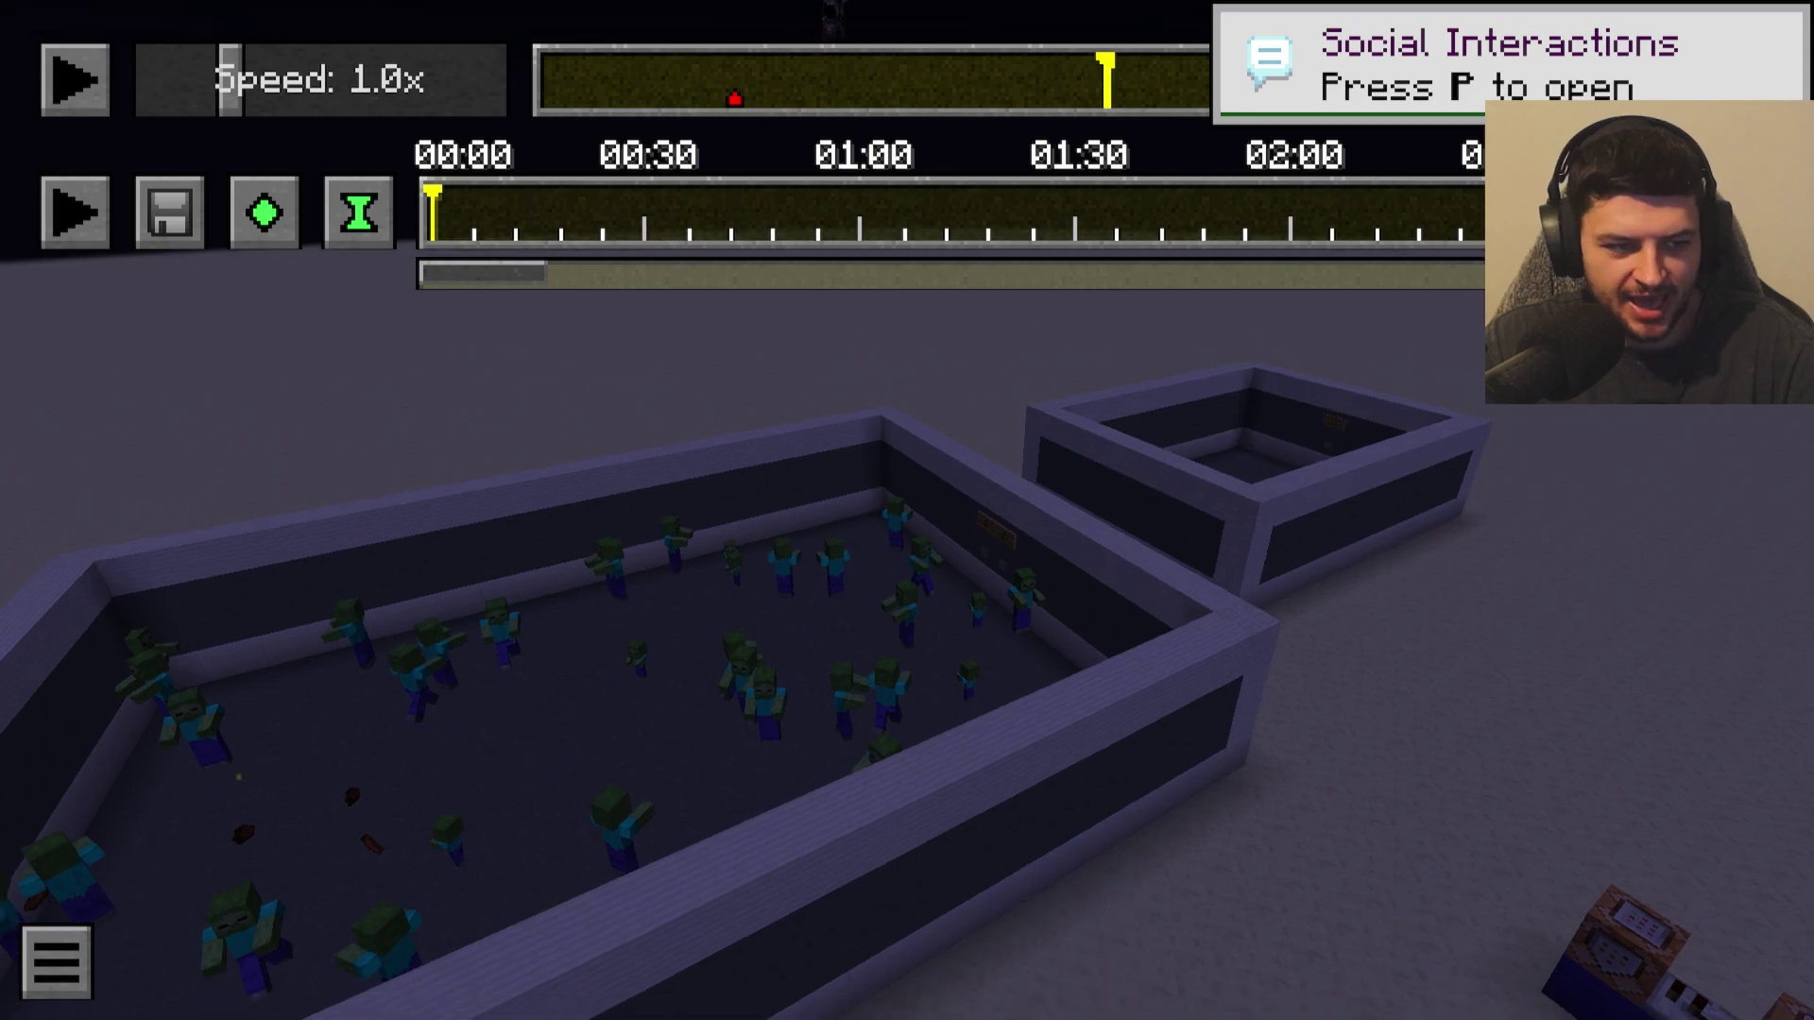
pyautogui.press('l')
pyautogui.press('l')
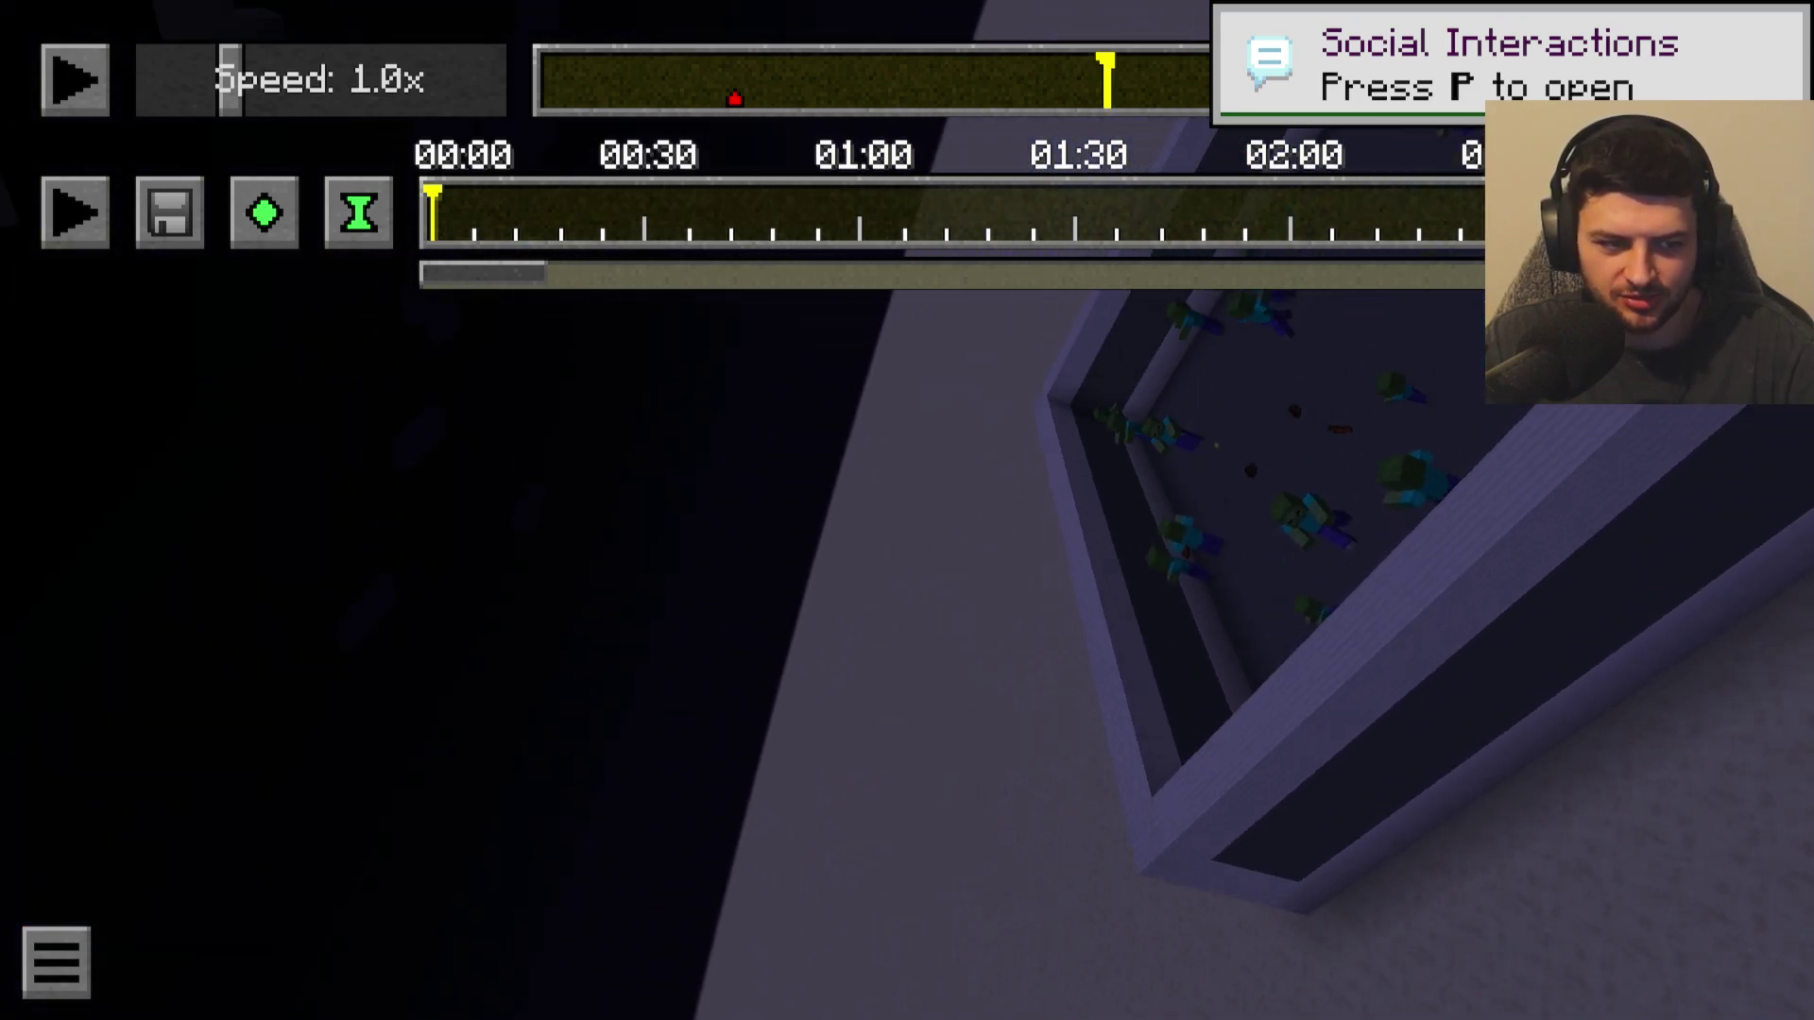
pyautogui.press('k')
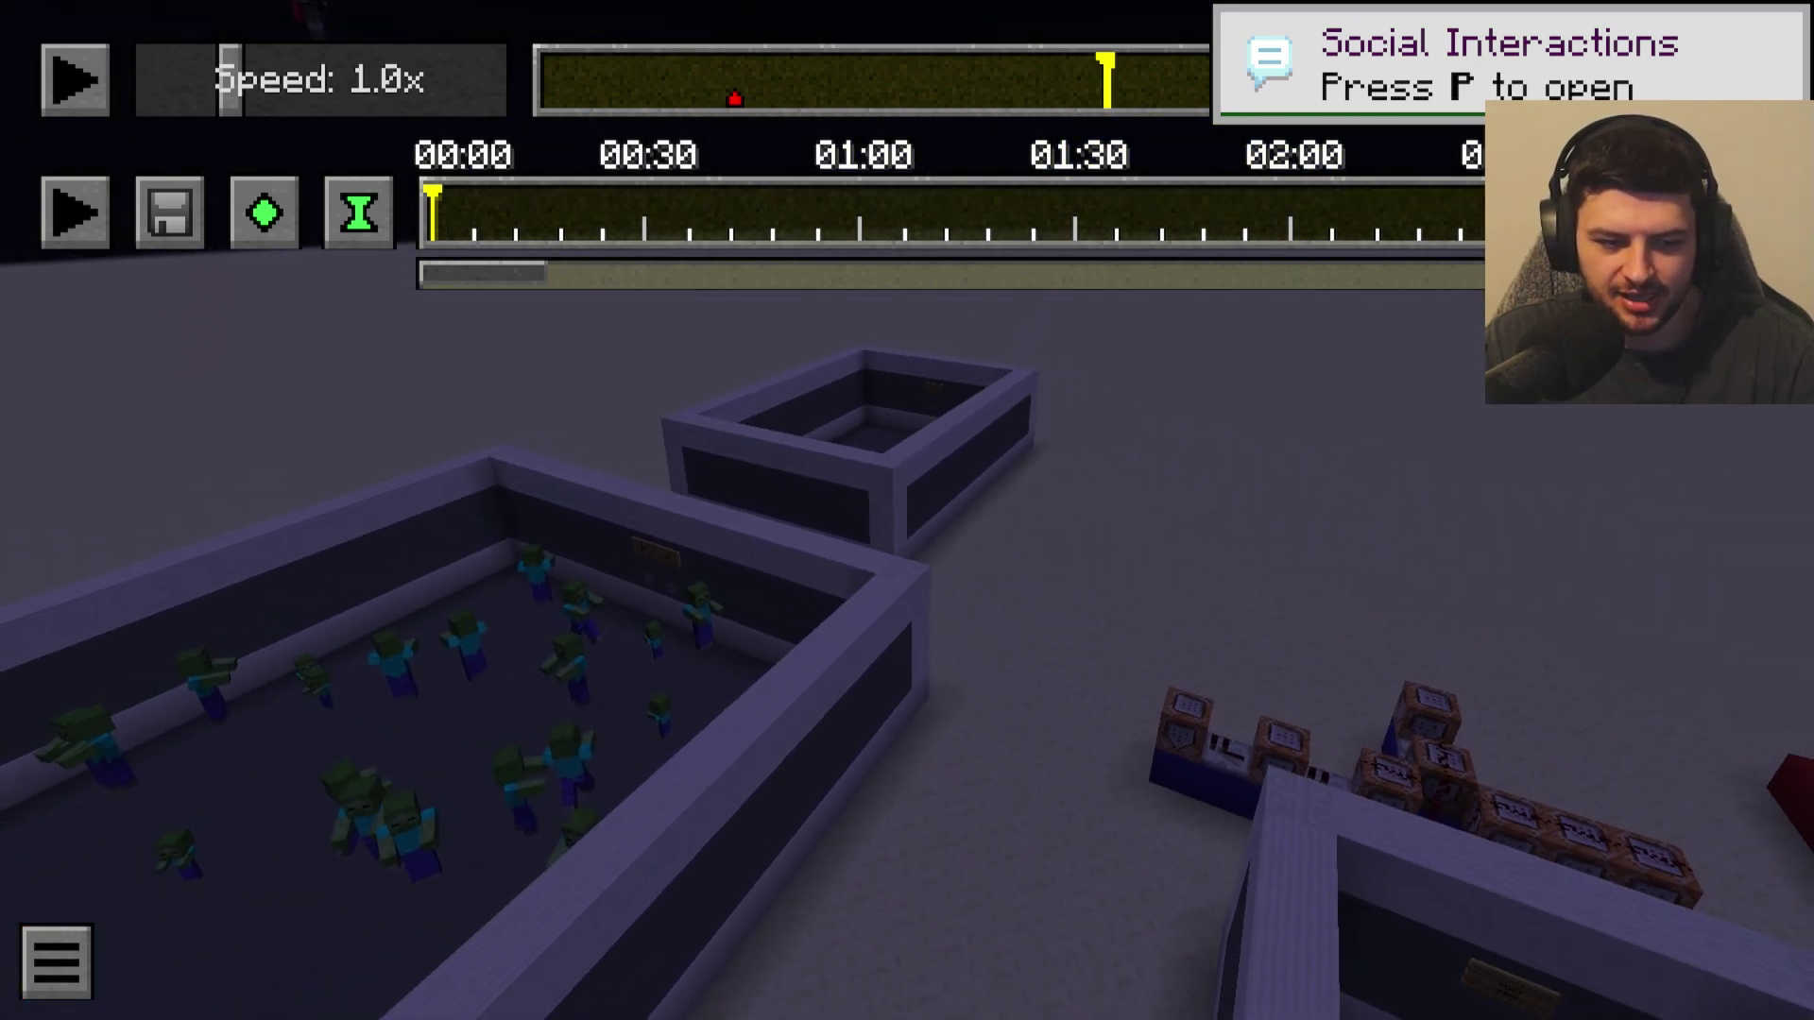
# Reposition the camera along the arena's long side, roll it until the view is upside down, and level it.
pyautogui.press('d')
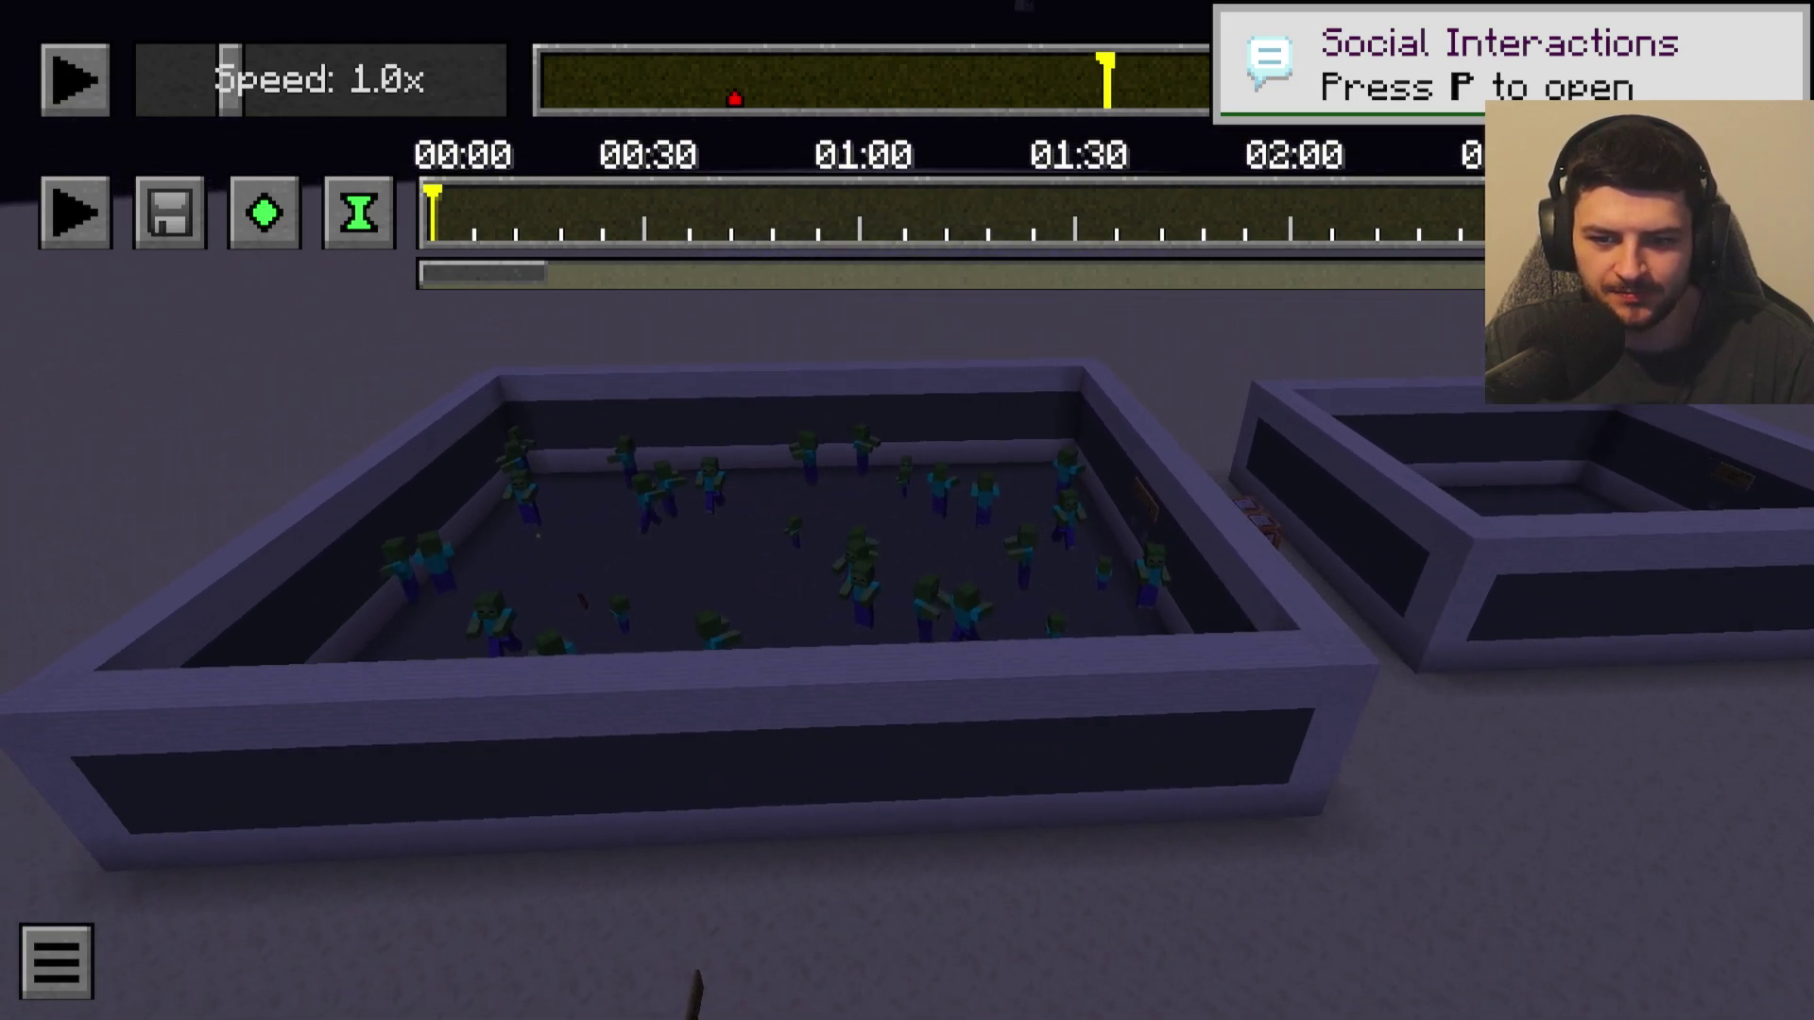
pyautogui.press('j')
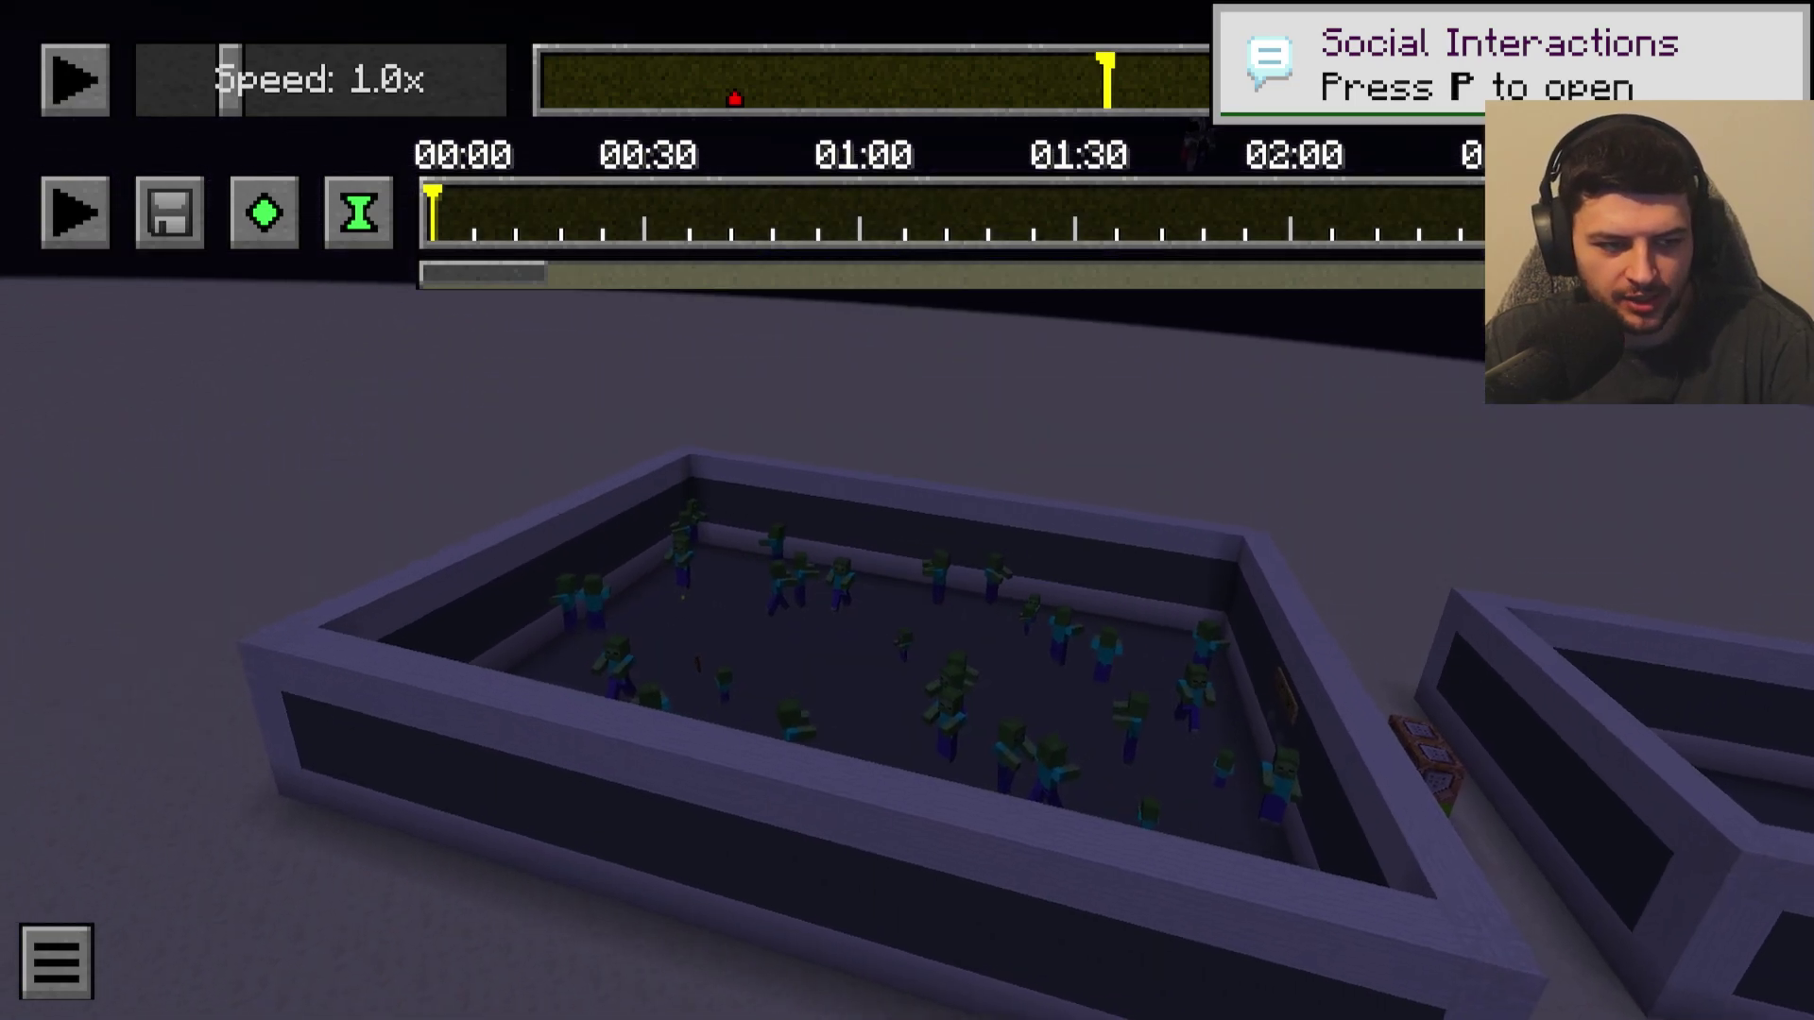
pyautogui.press('j')
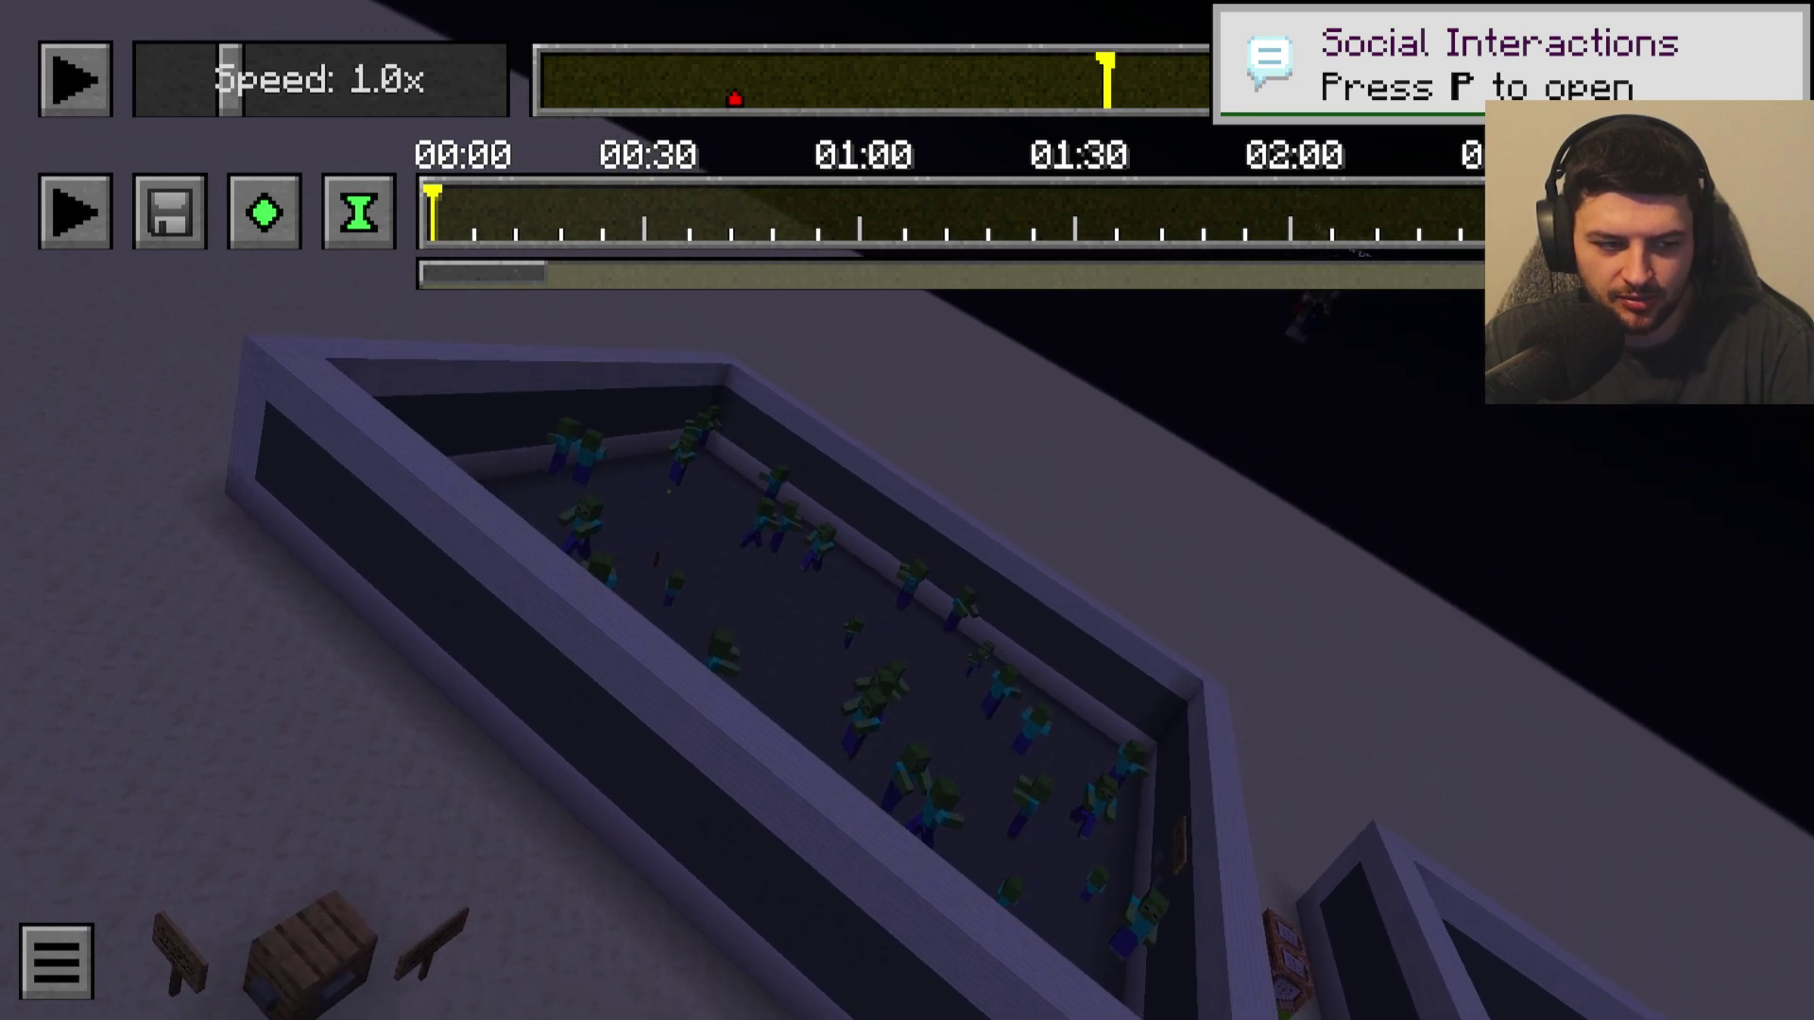
pyautogui.press('j')
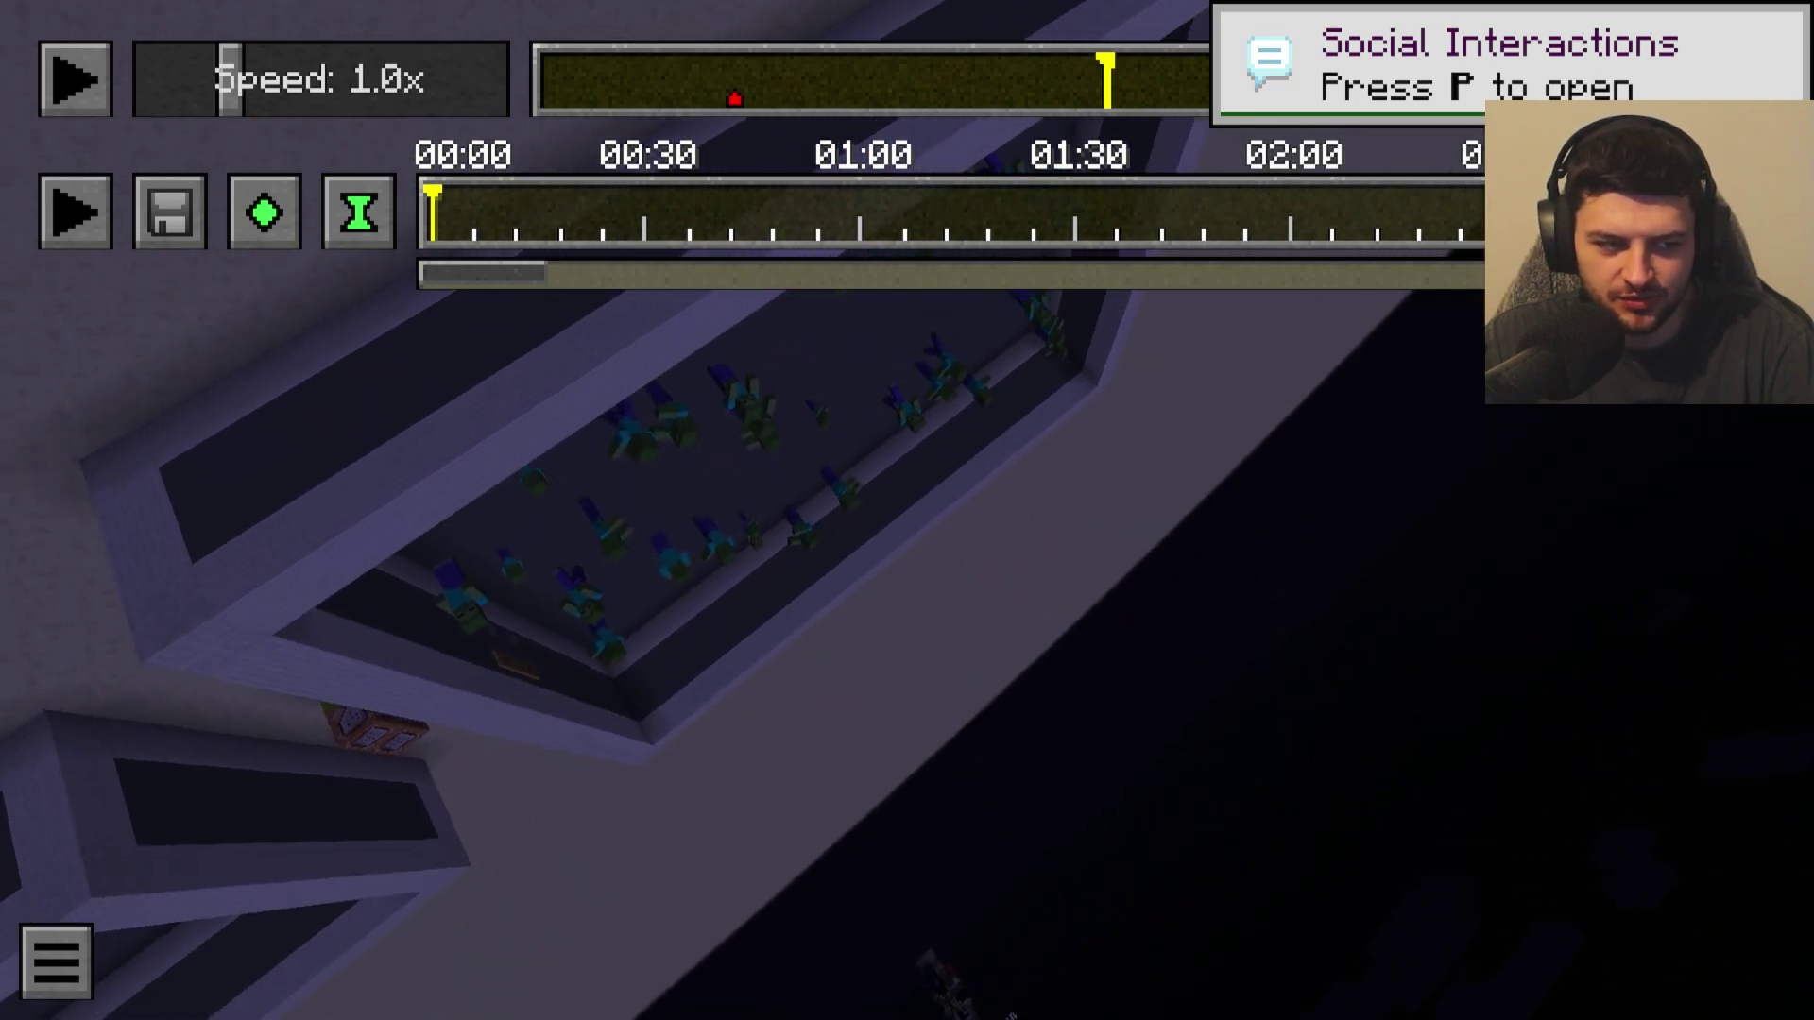
pyautogui.press('j')
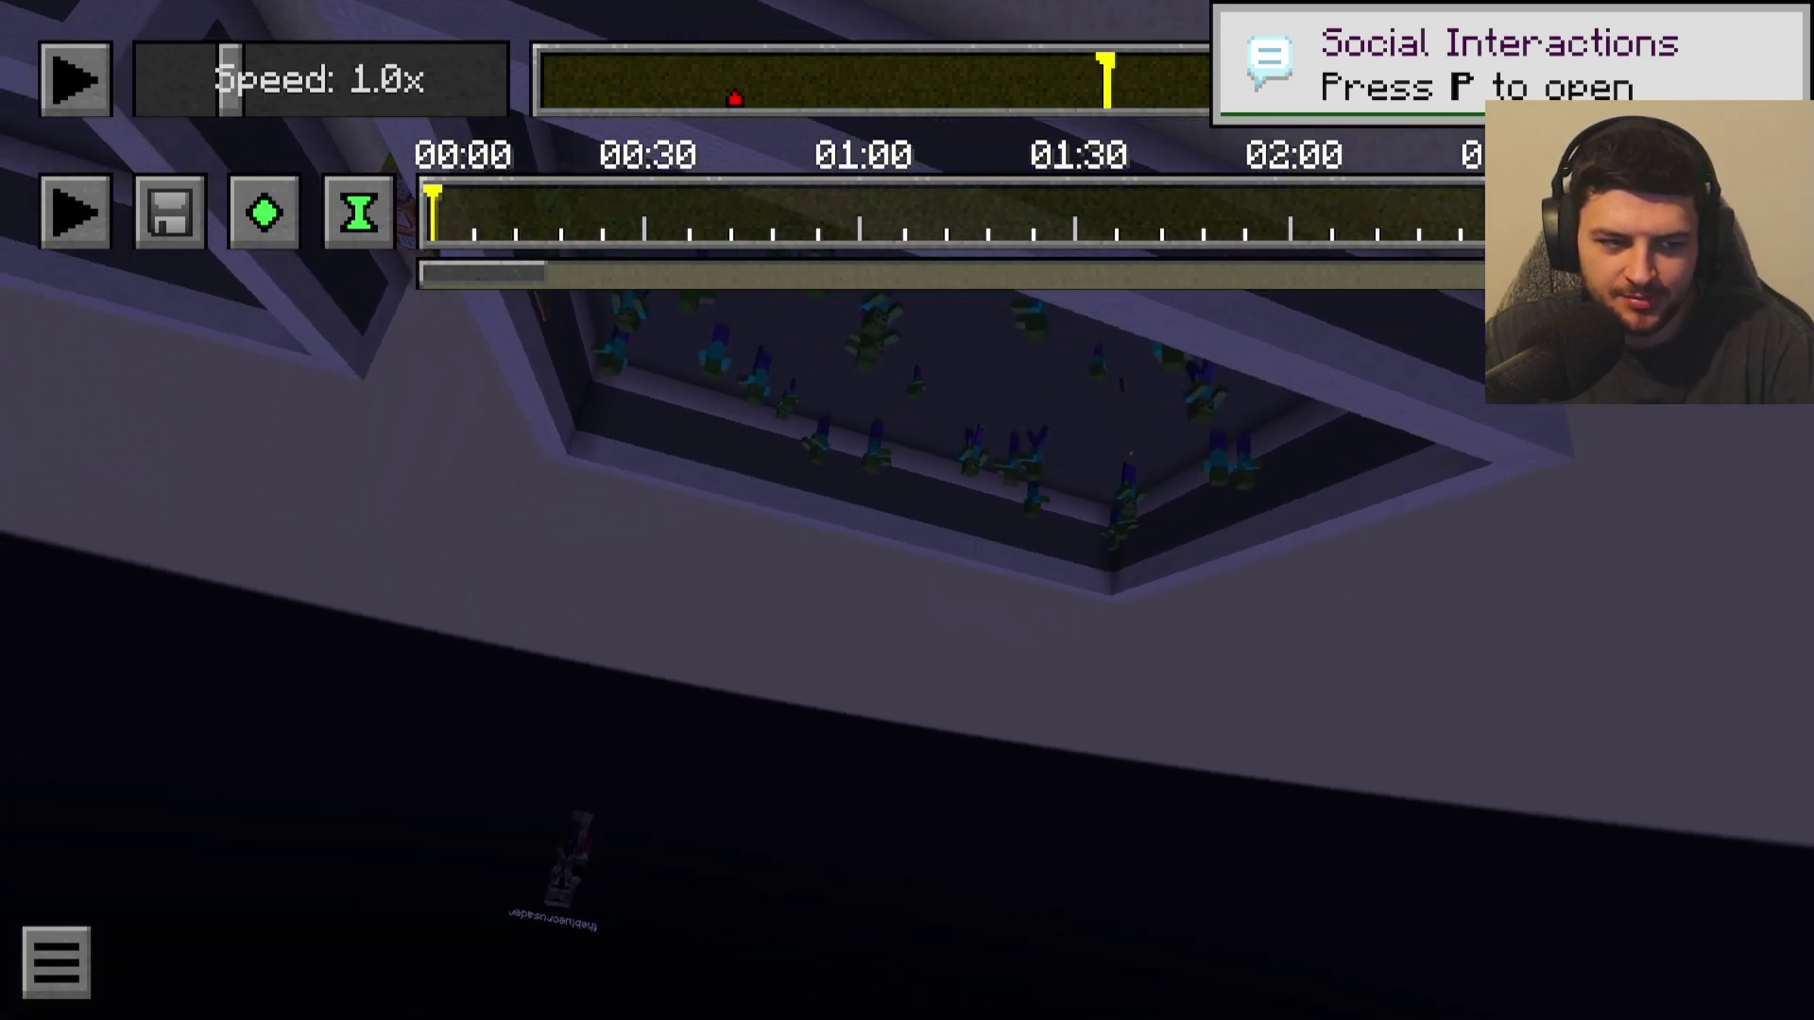
pyautogui.press('j')
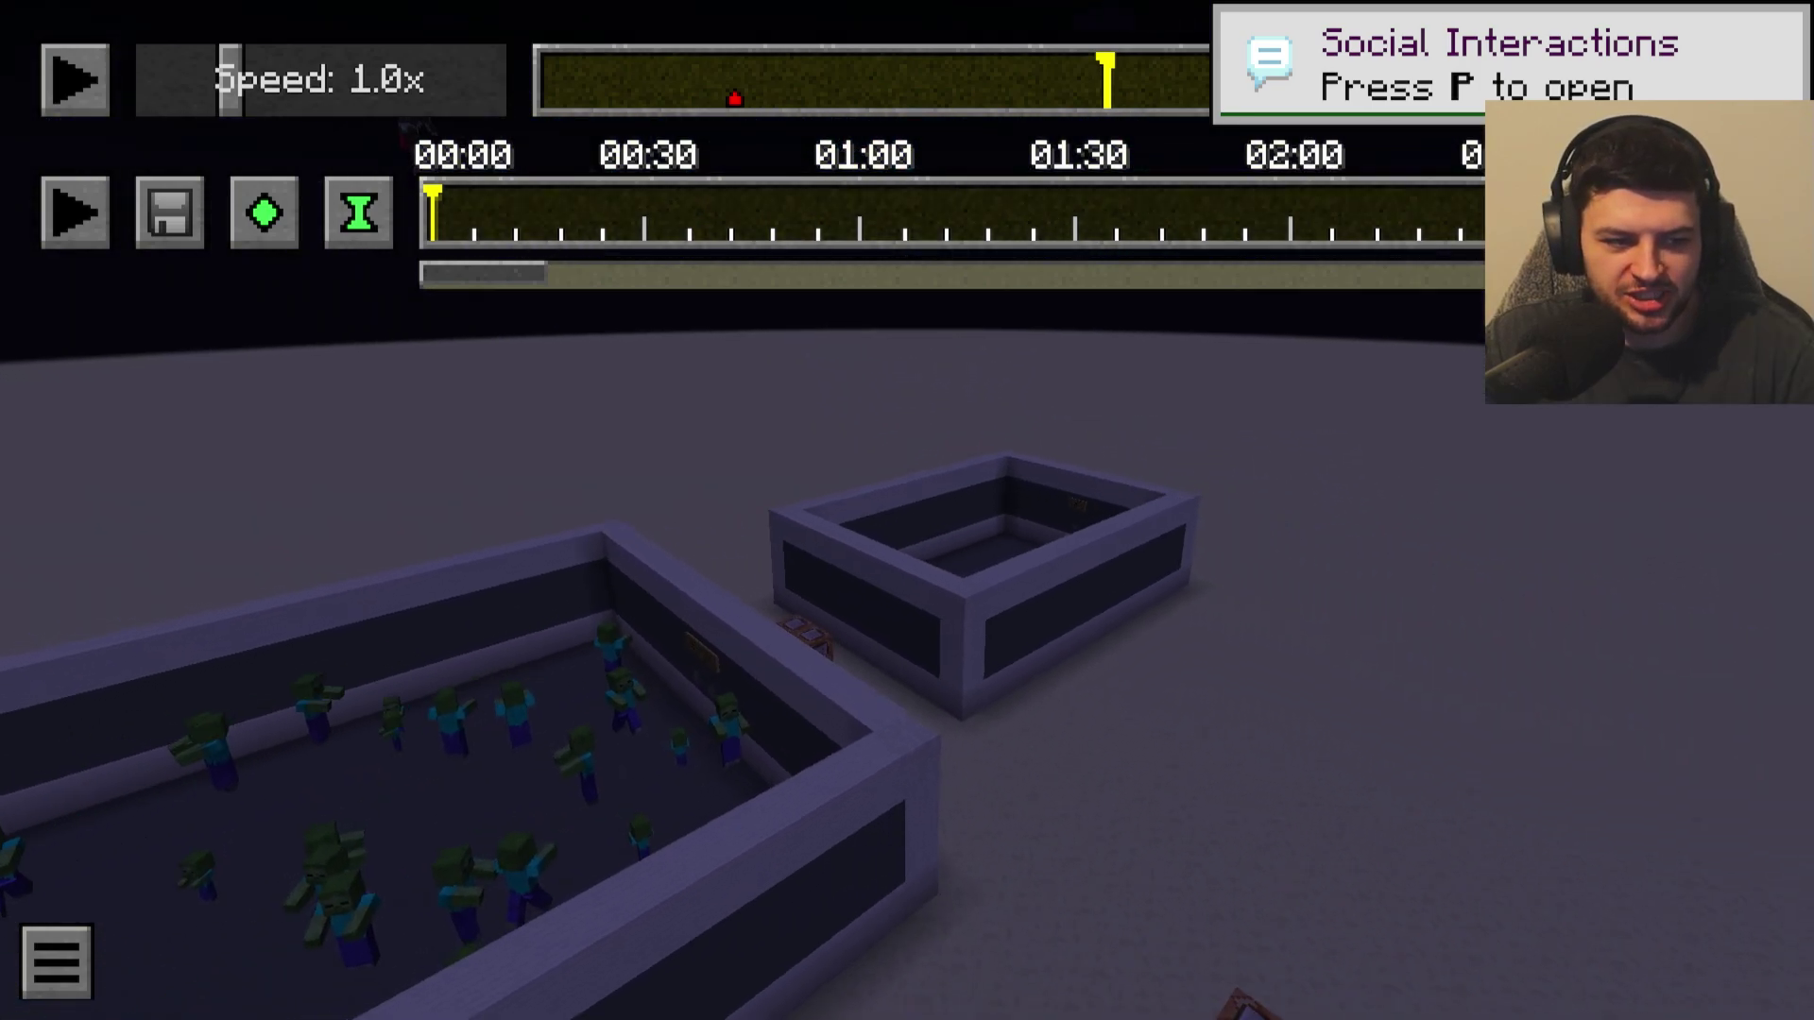
# Fly the camera down into the arena to the zombies' eye level and spectate from one zombie's viewpoint.
pyautogui.press('a')
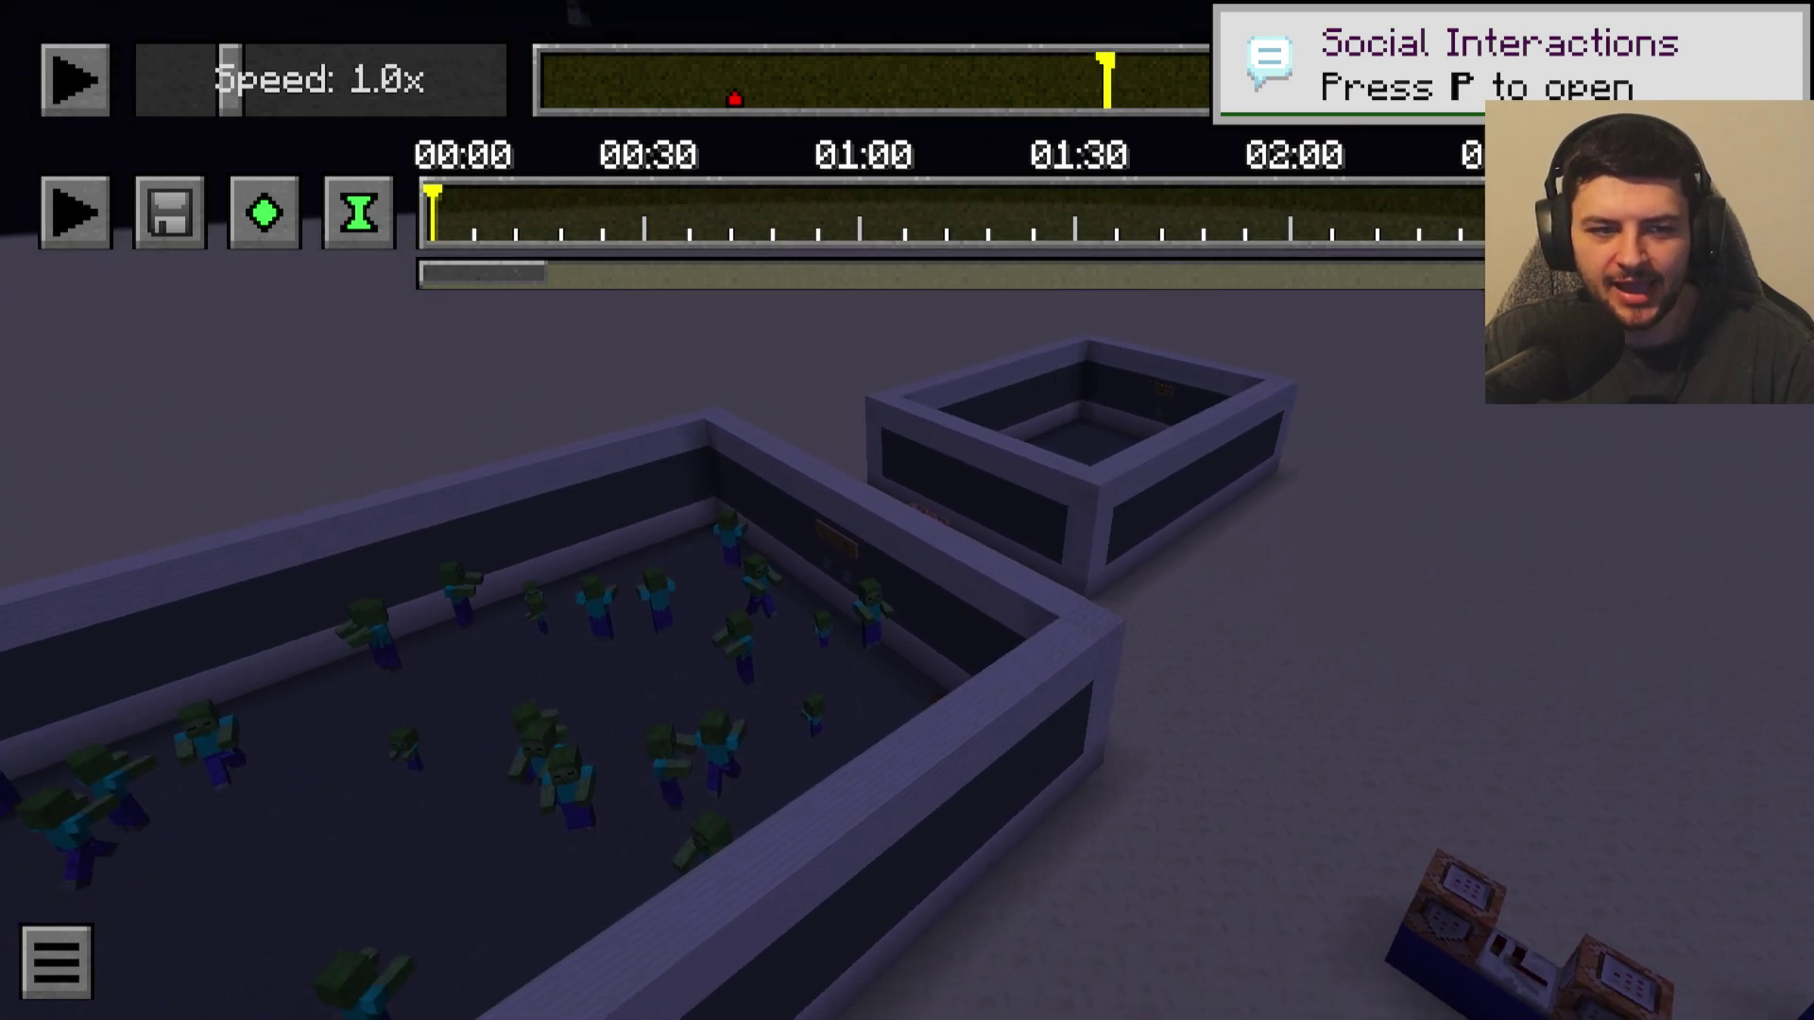
pyautogui.press('w')
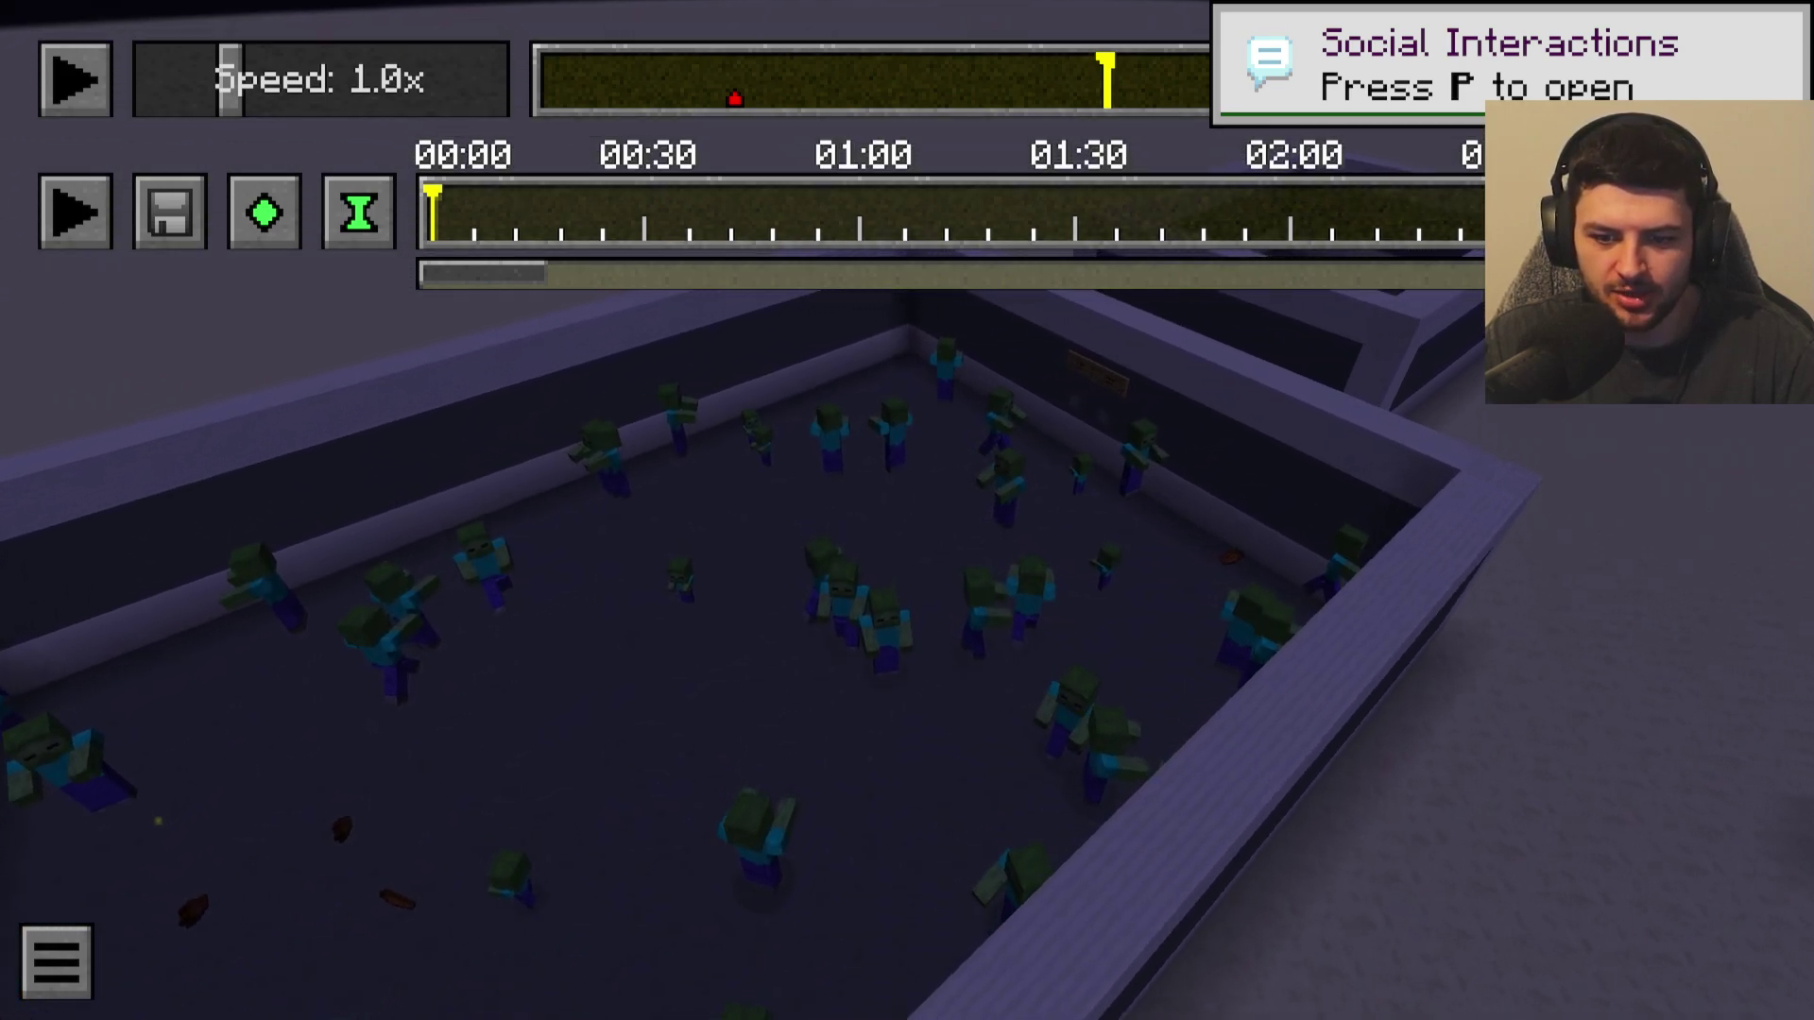
pyautogui.press('w')
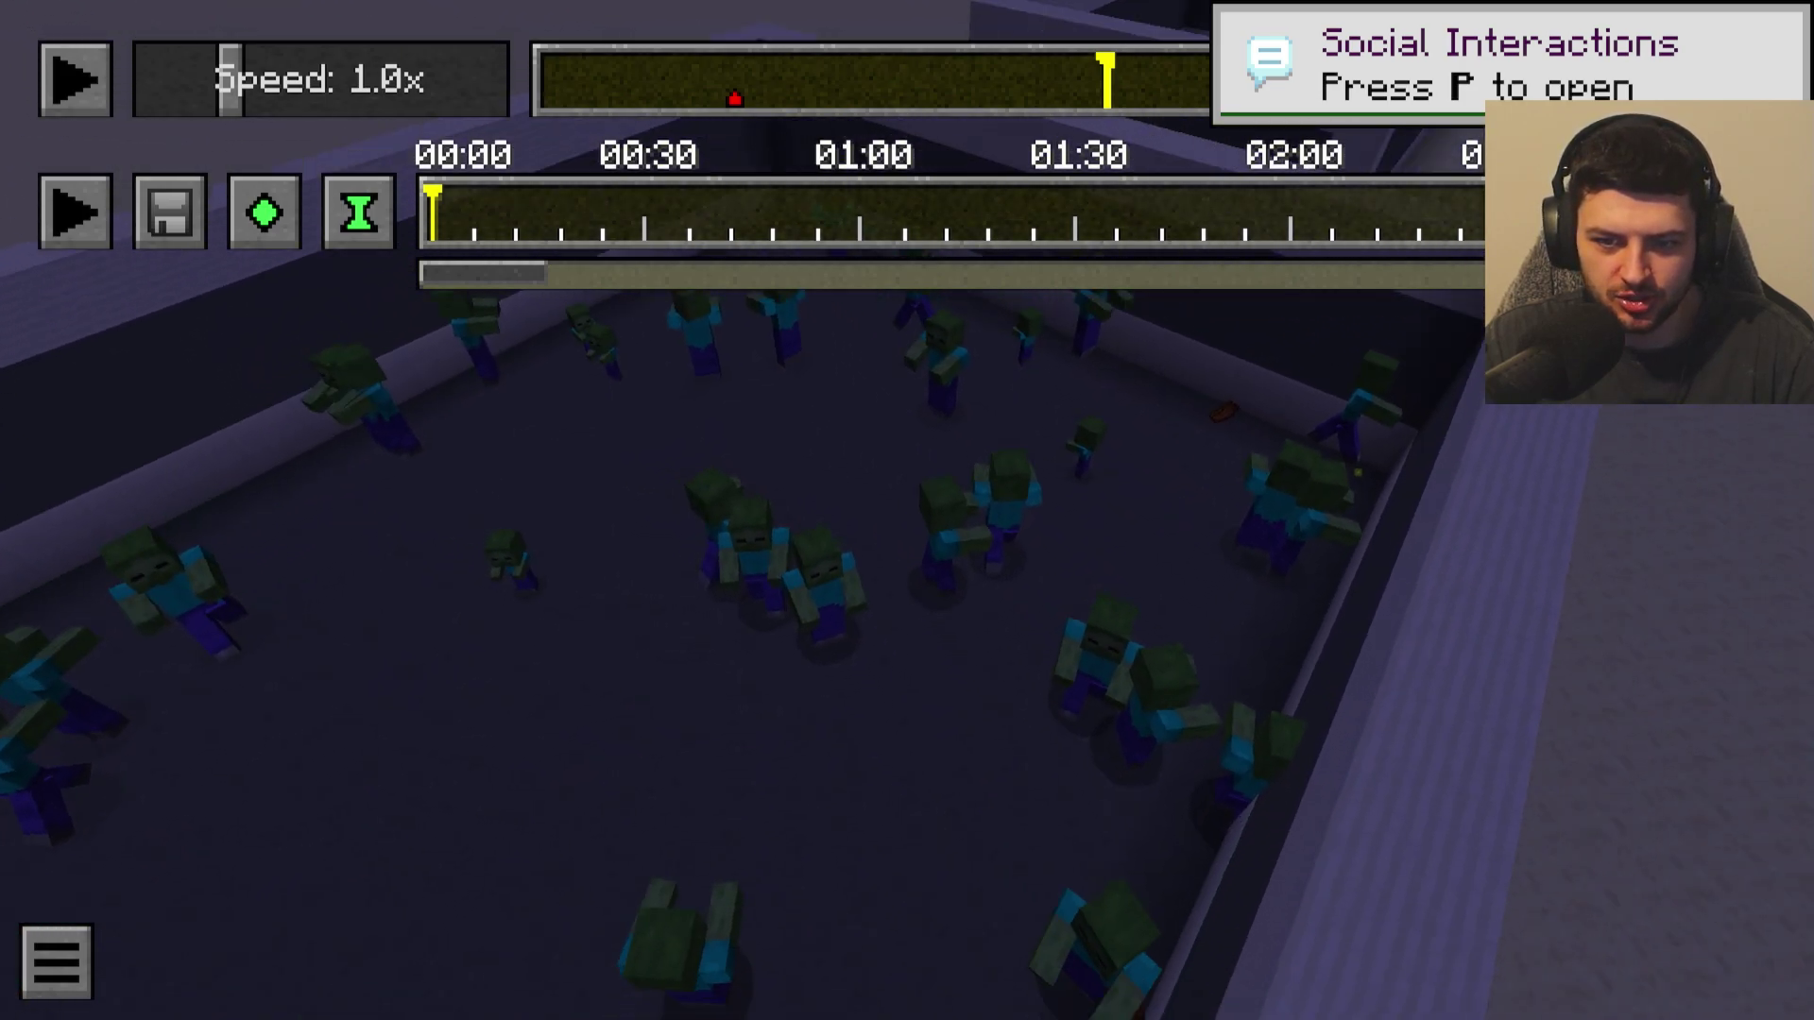
pyautogui.press('w')
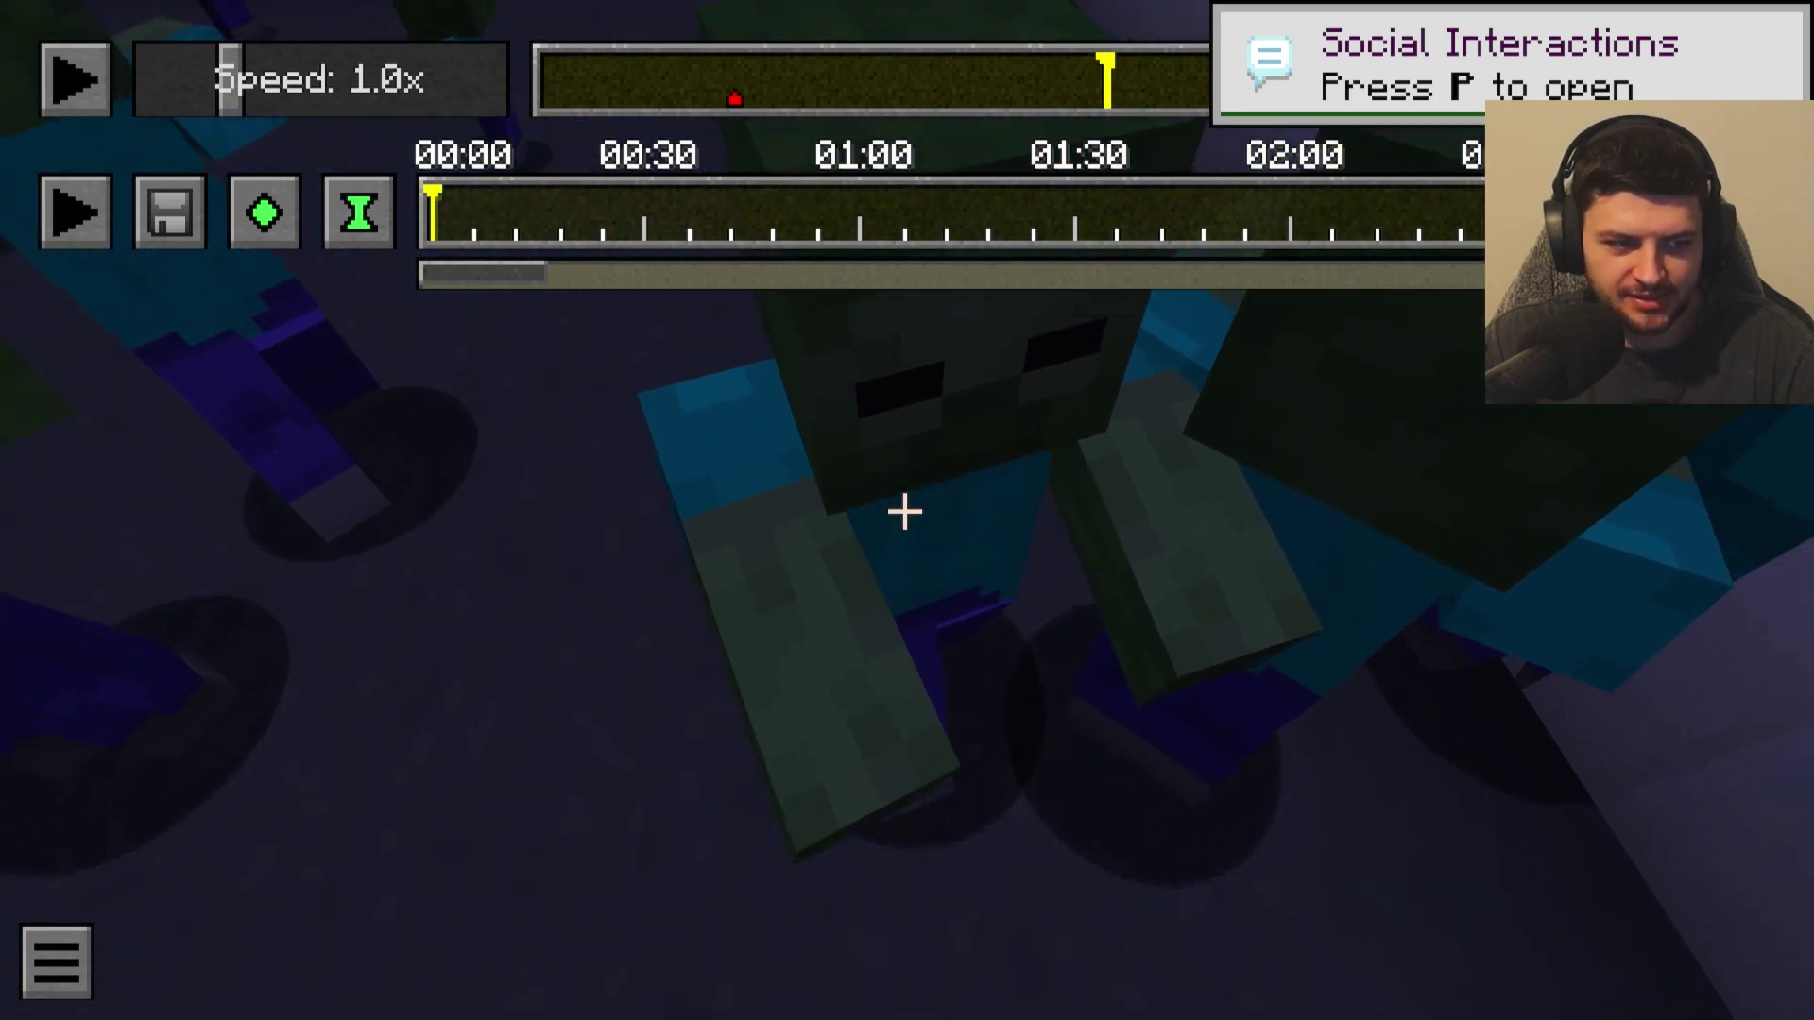
pyautogui.press('s')
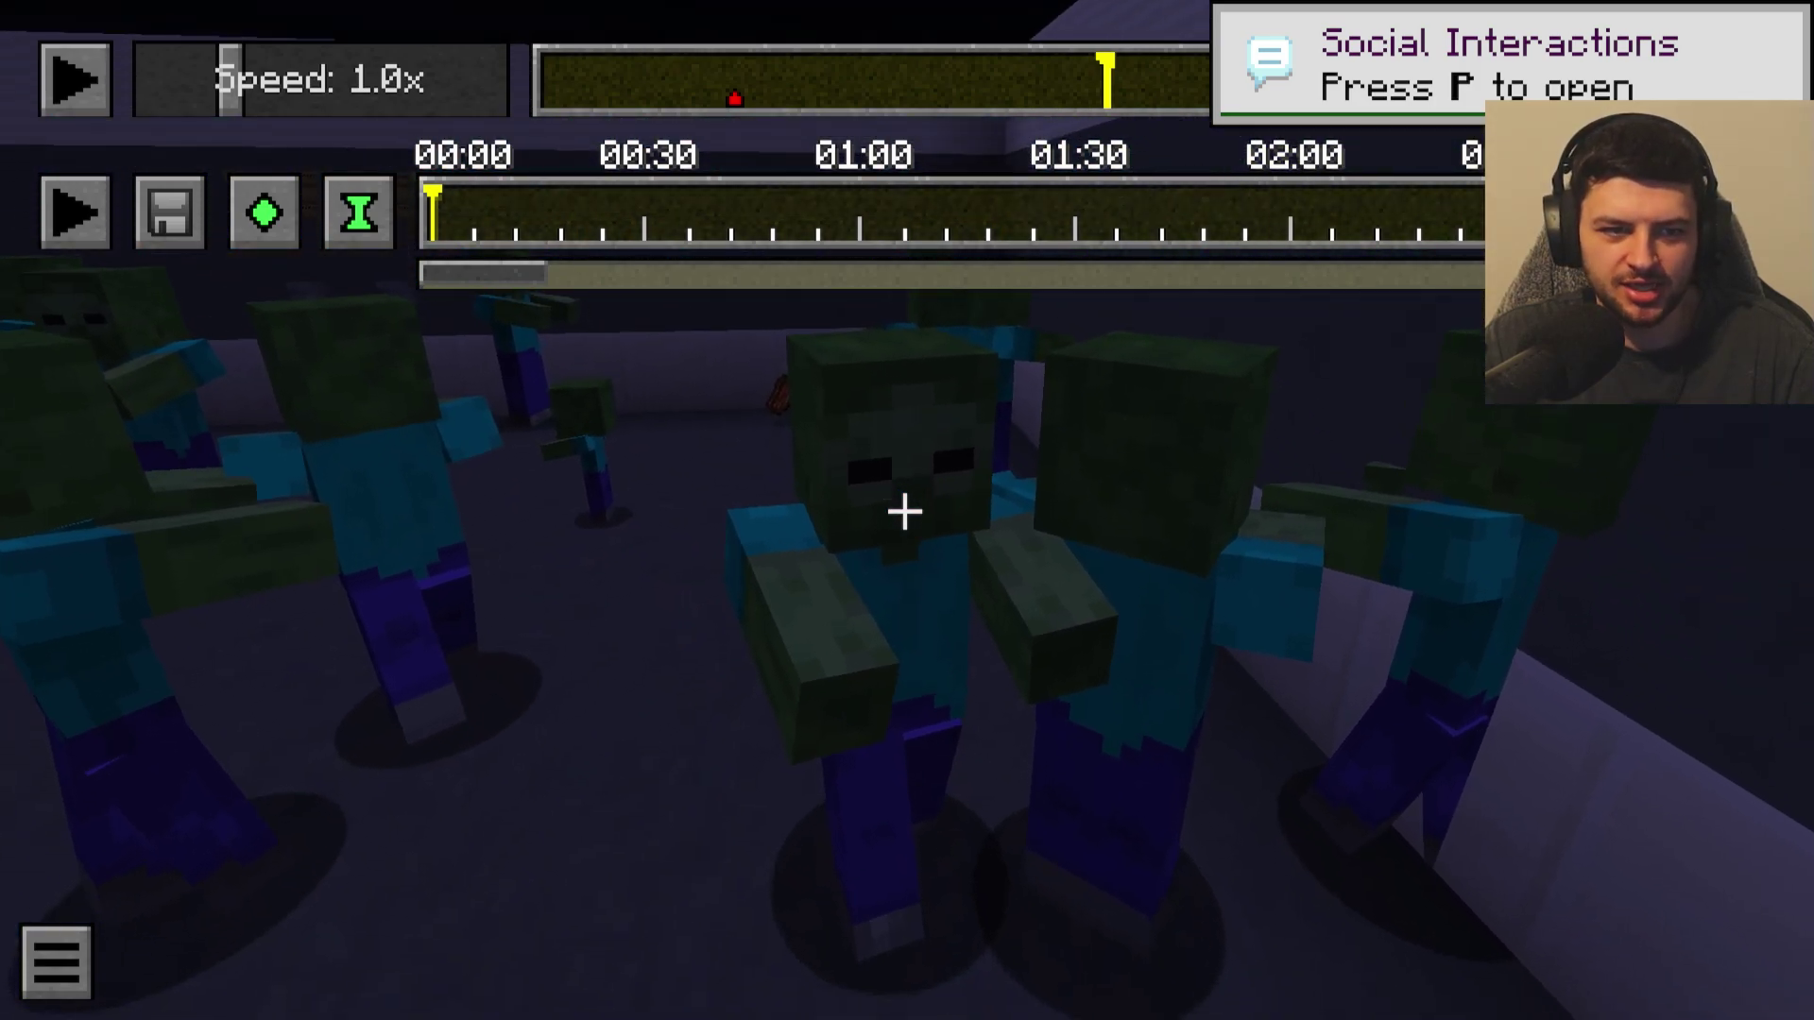
pyautogui.press('s')
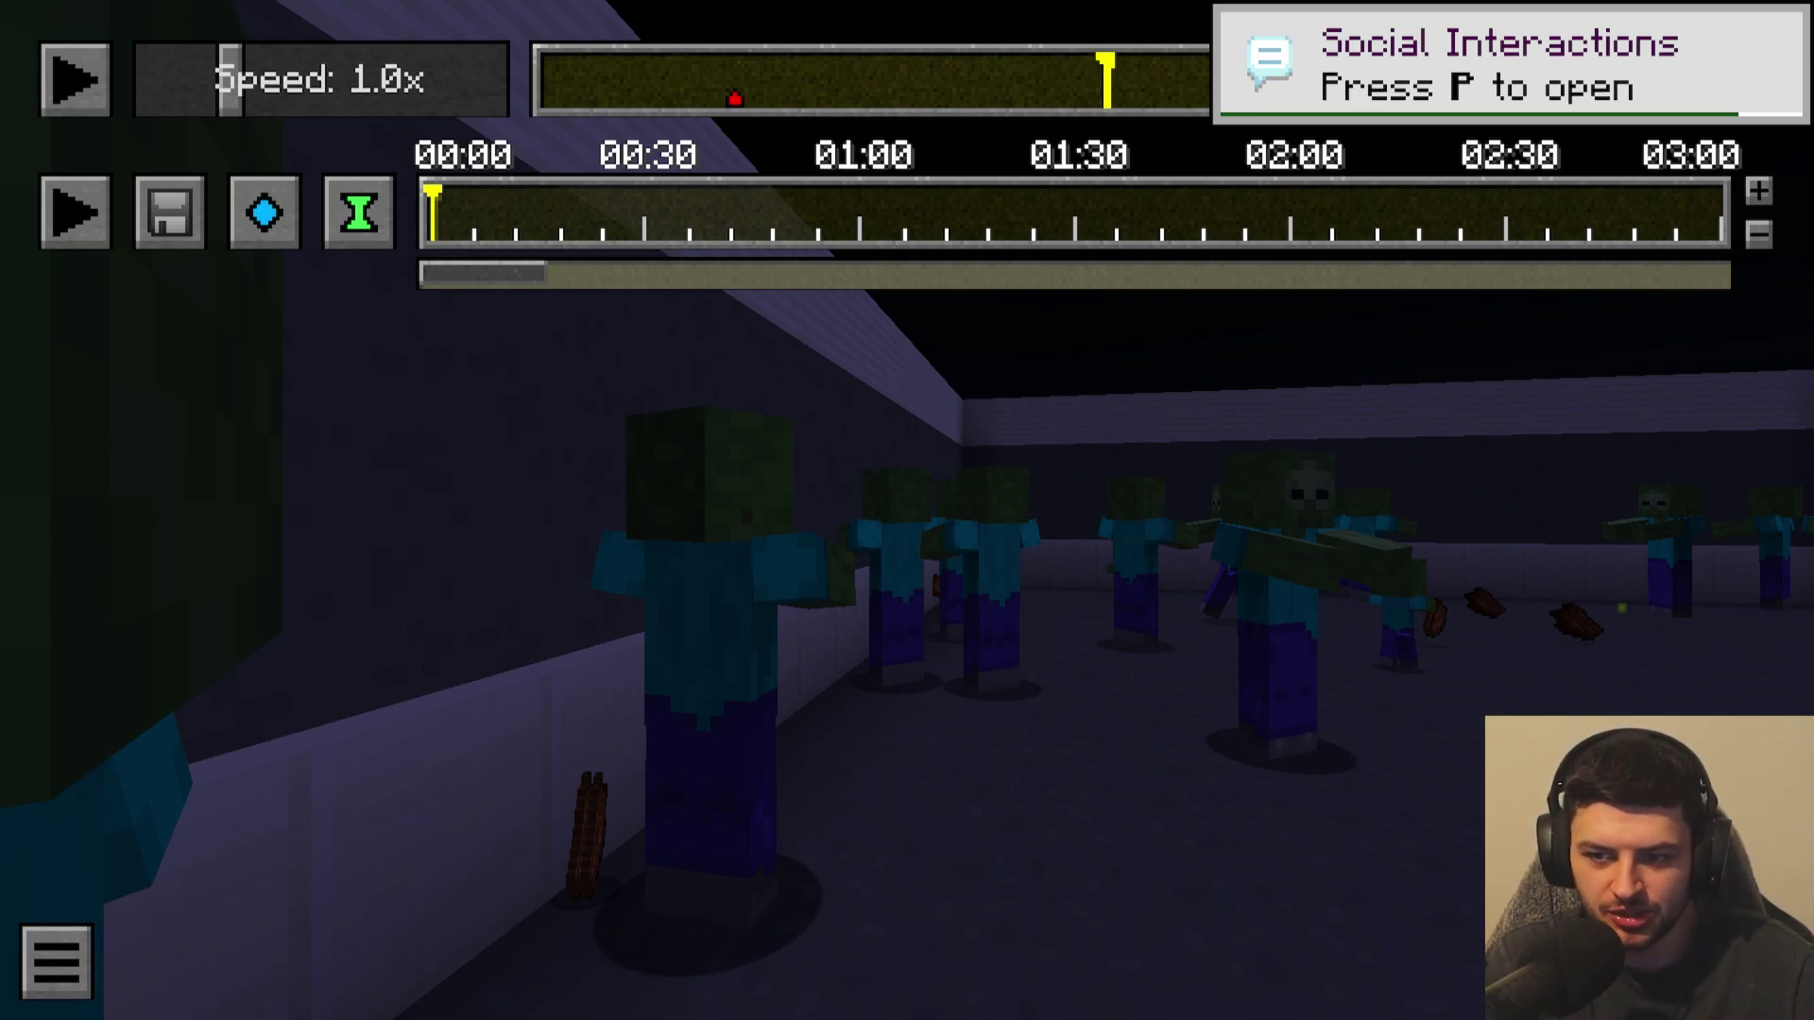
# Stop spectating the zombie and move the free camera among the zombies inside the arena.
pyautogui.press('shift')
pyautogui.press('s')
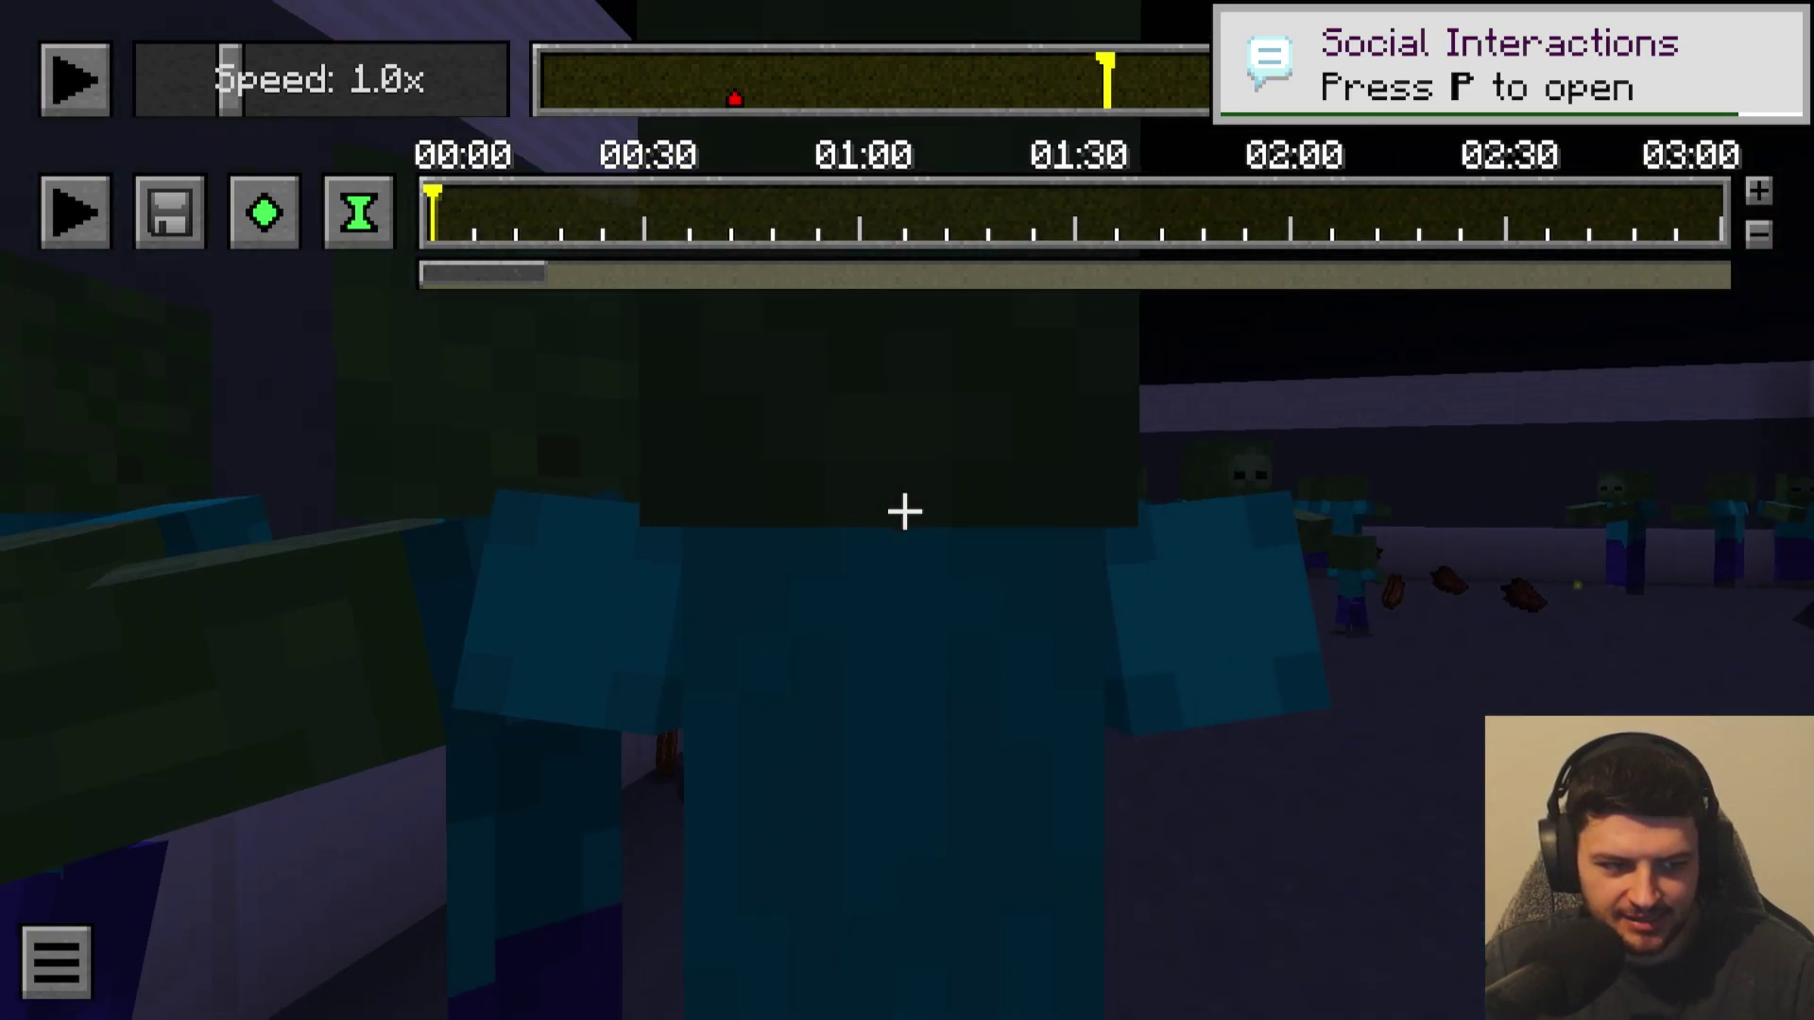
pyautogui.press('s')
pyautogui.press('w')
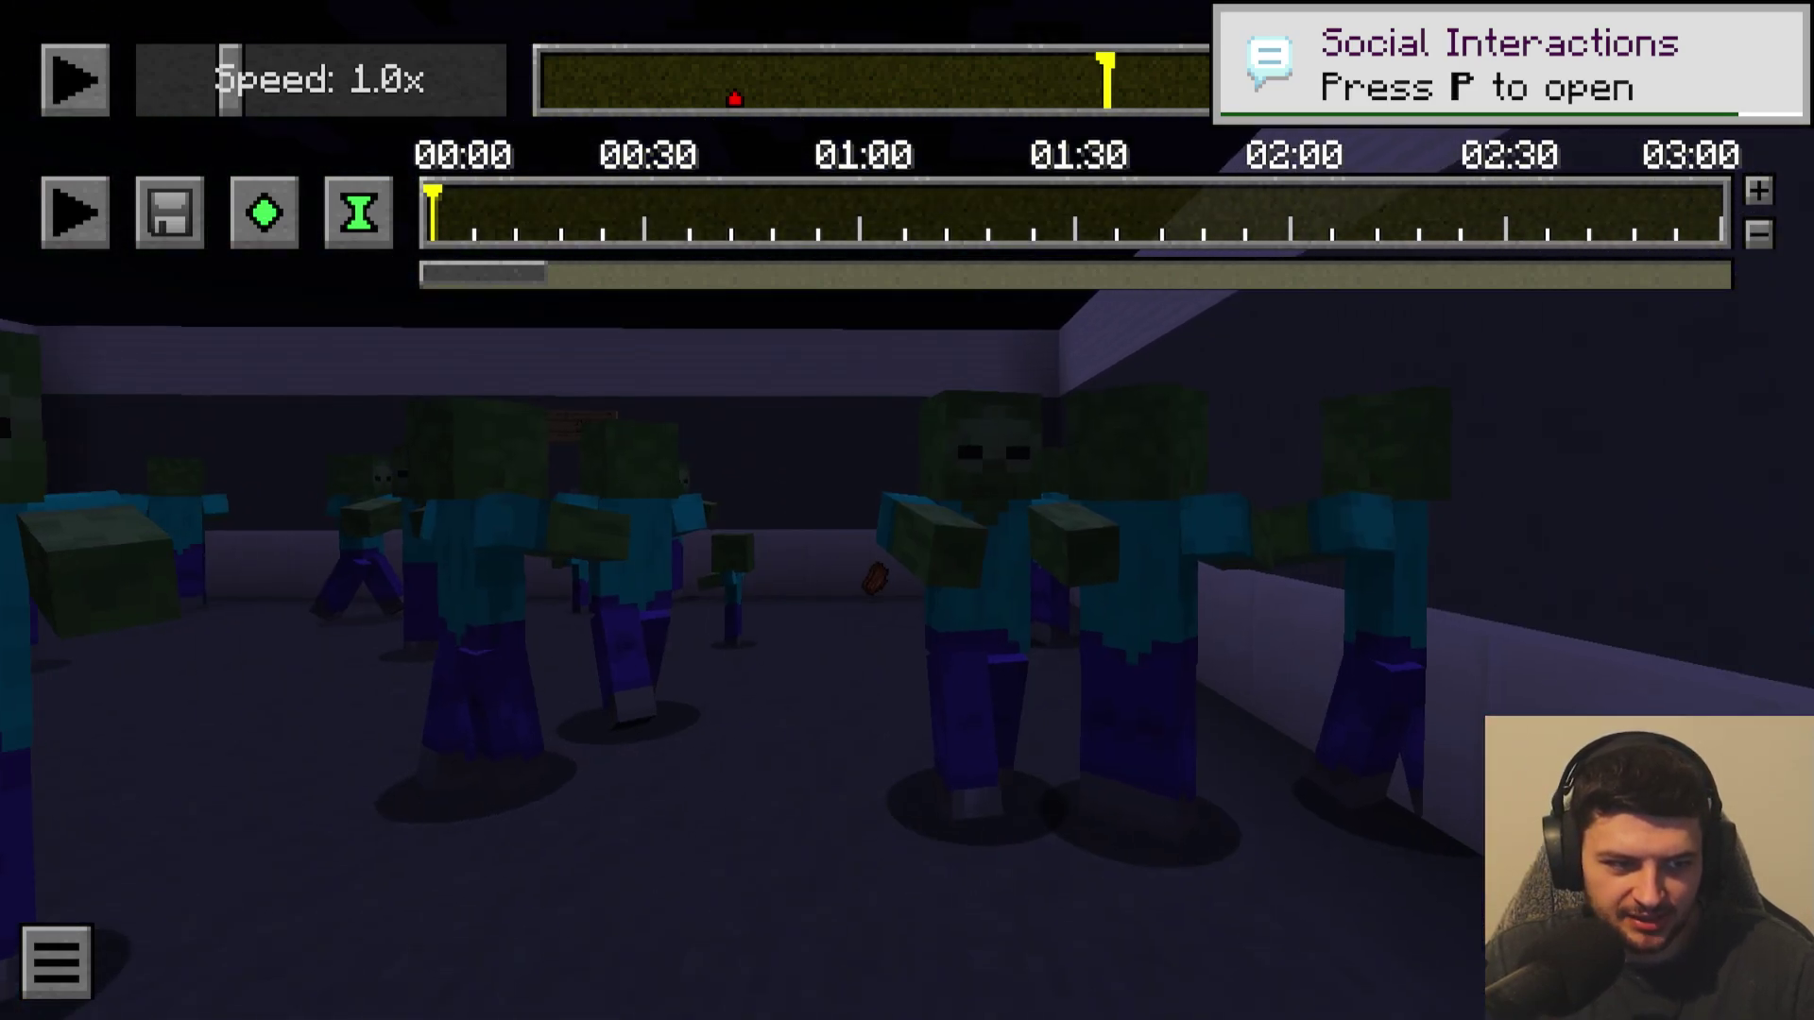
# Switch spectating between zombies inside the arena, play the replay from one zombie's viewpoint, and stop spectating.
pyautogui.click(904, 511)
pyautogui.press('shift')
pyautogui.press('s')
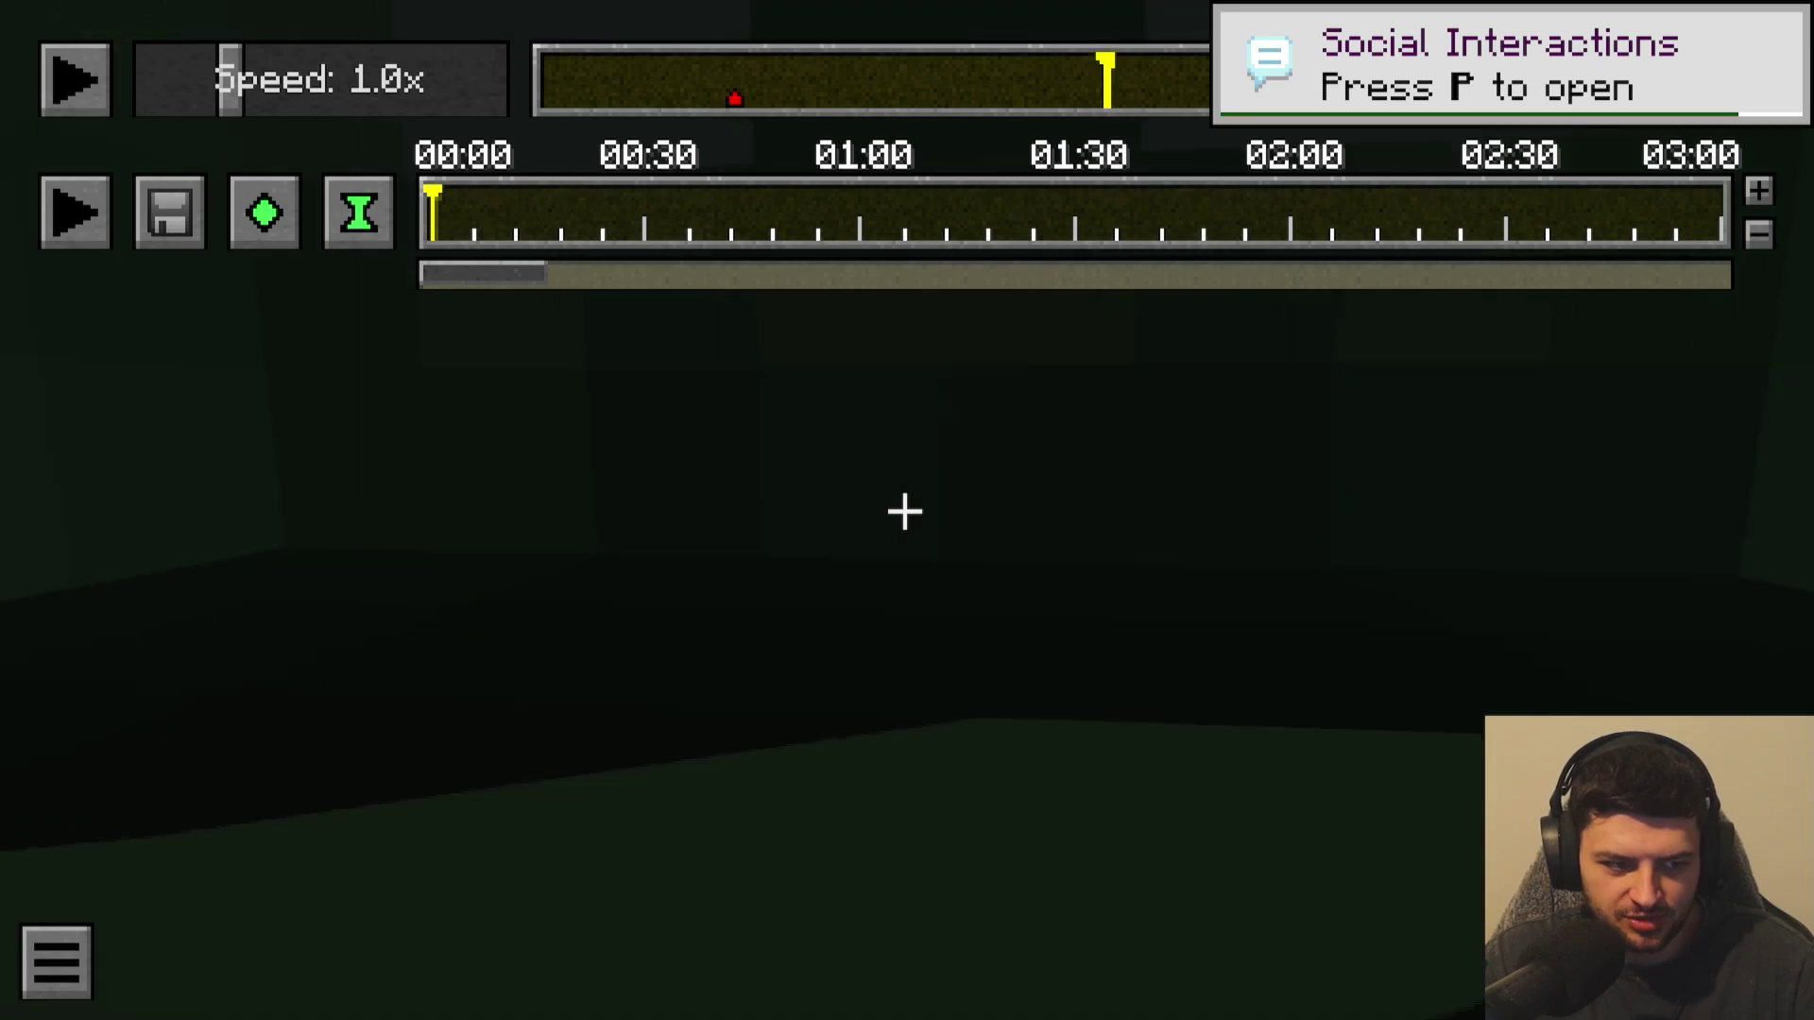
pyautogui.press('s')
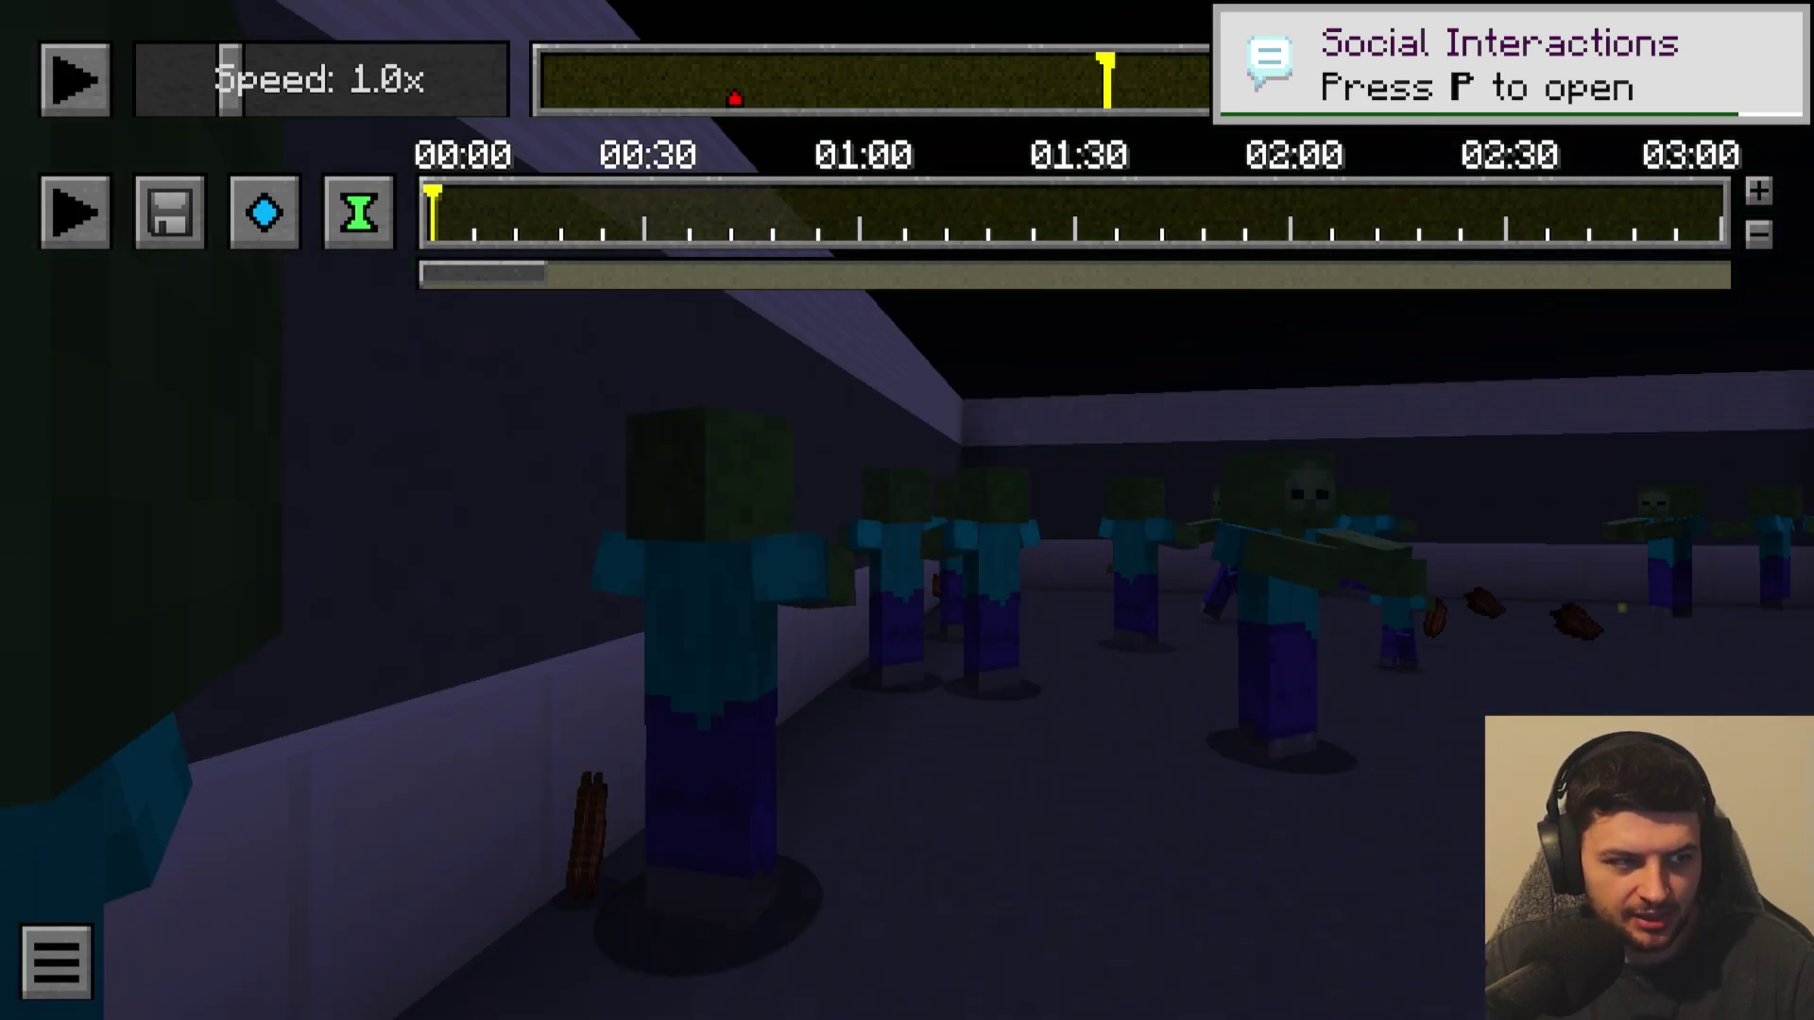
pyautogui.press('p')
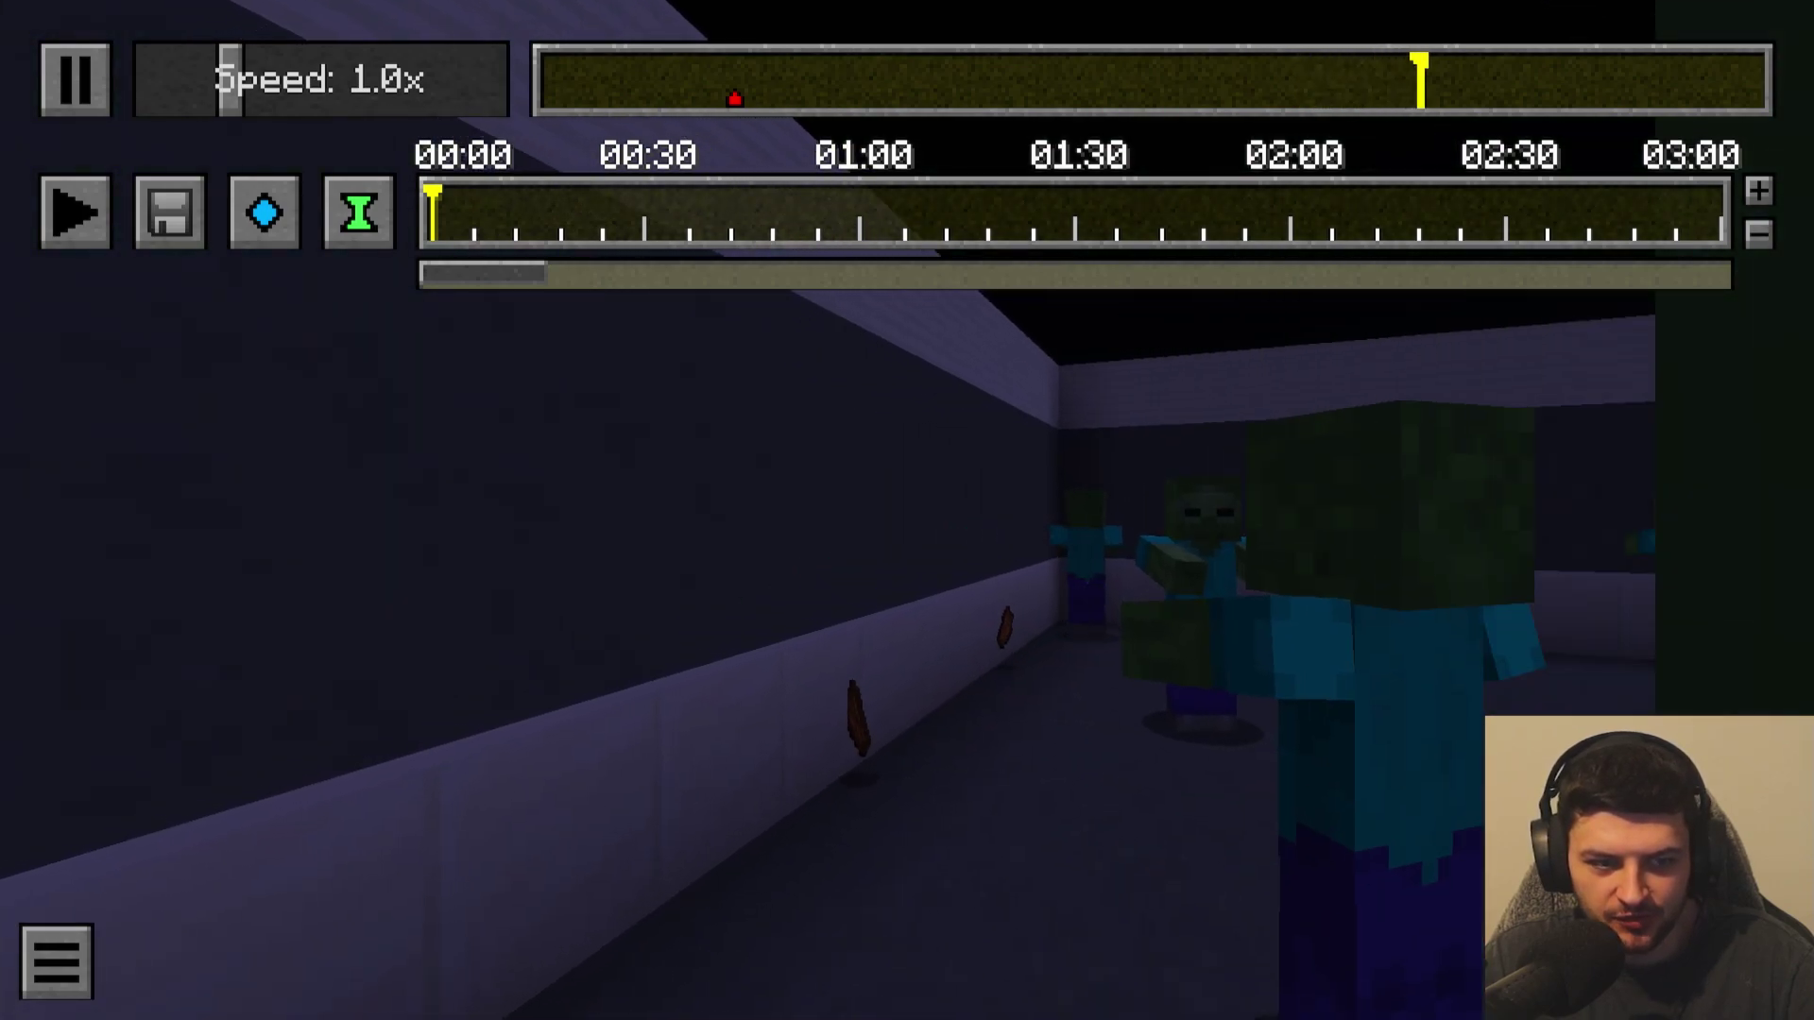
pyautogui.press('shift')
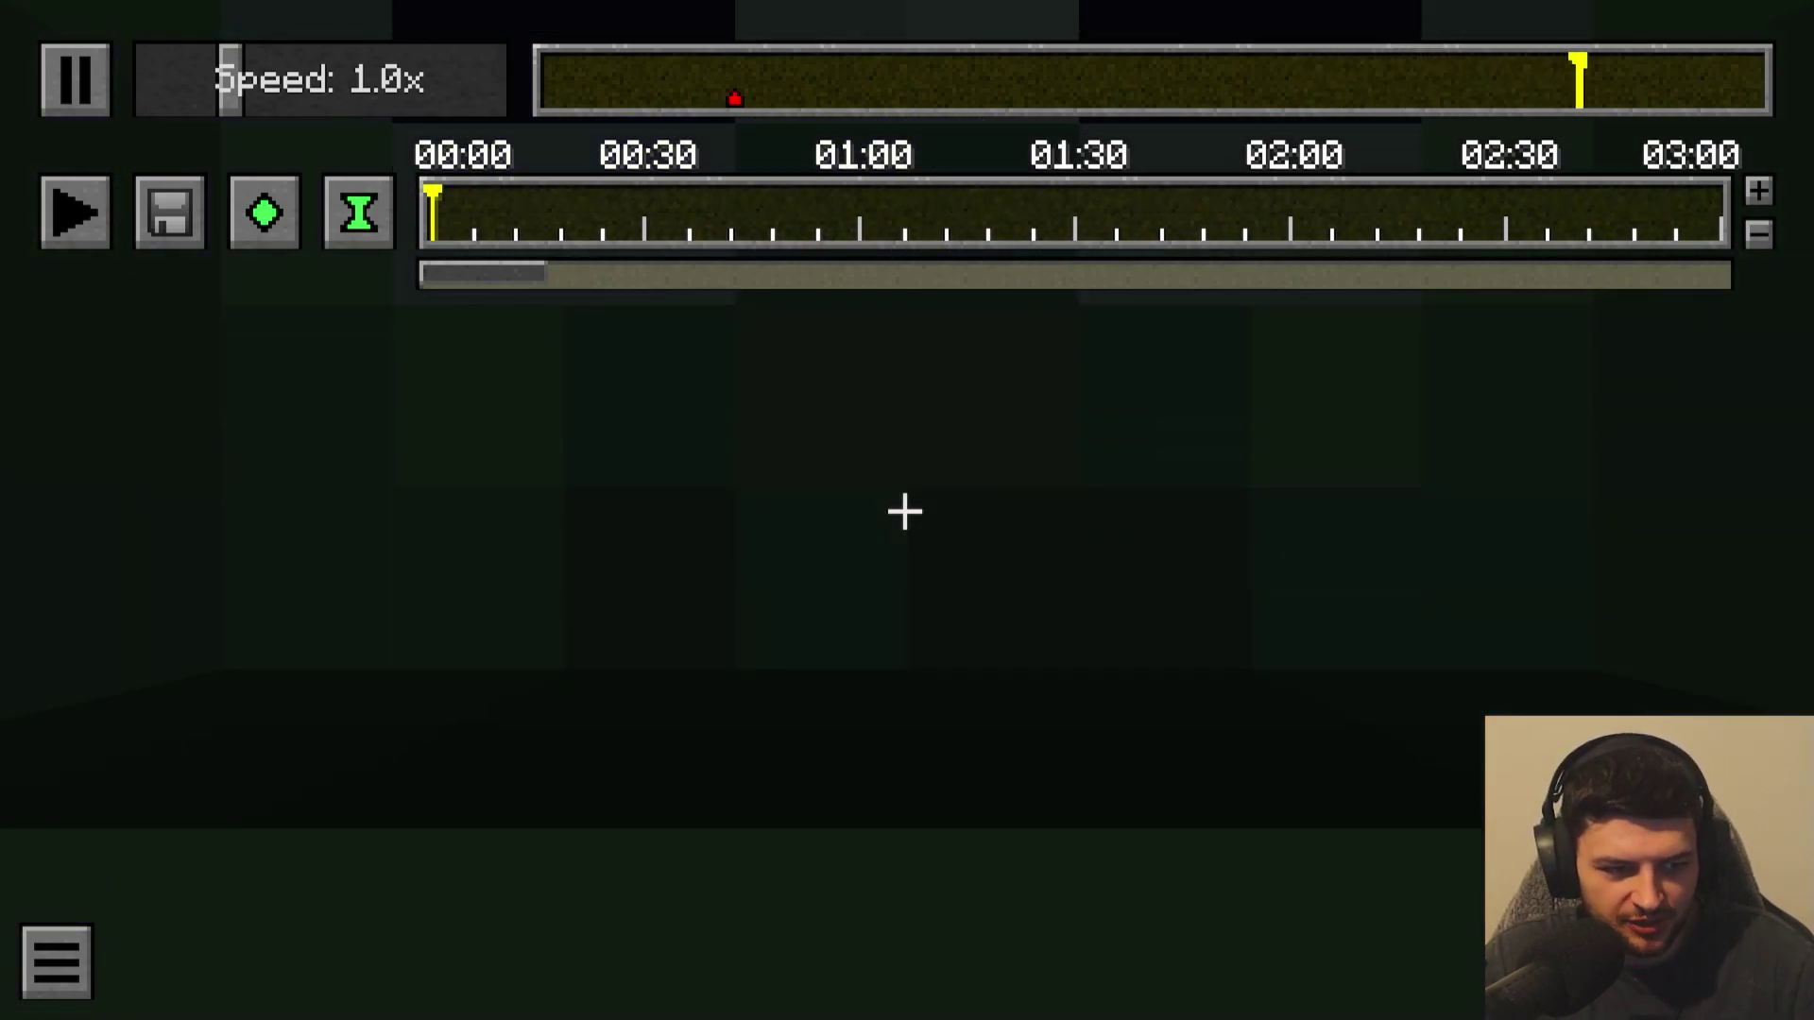
# Fly the free camera up over the arena, play the replay from there, and pause it.
pyautogui.press('space')
pyautogui.press('a')
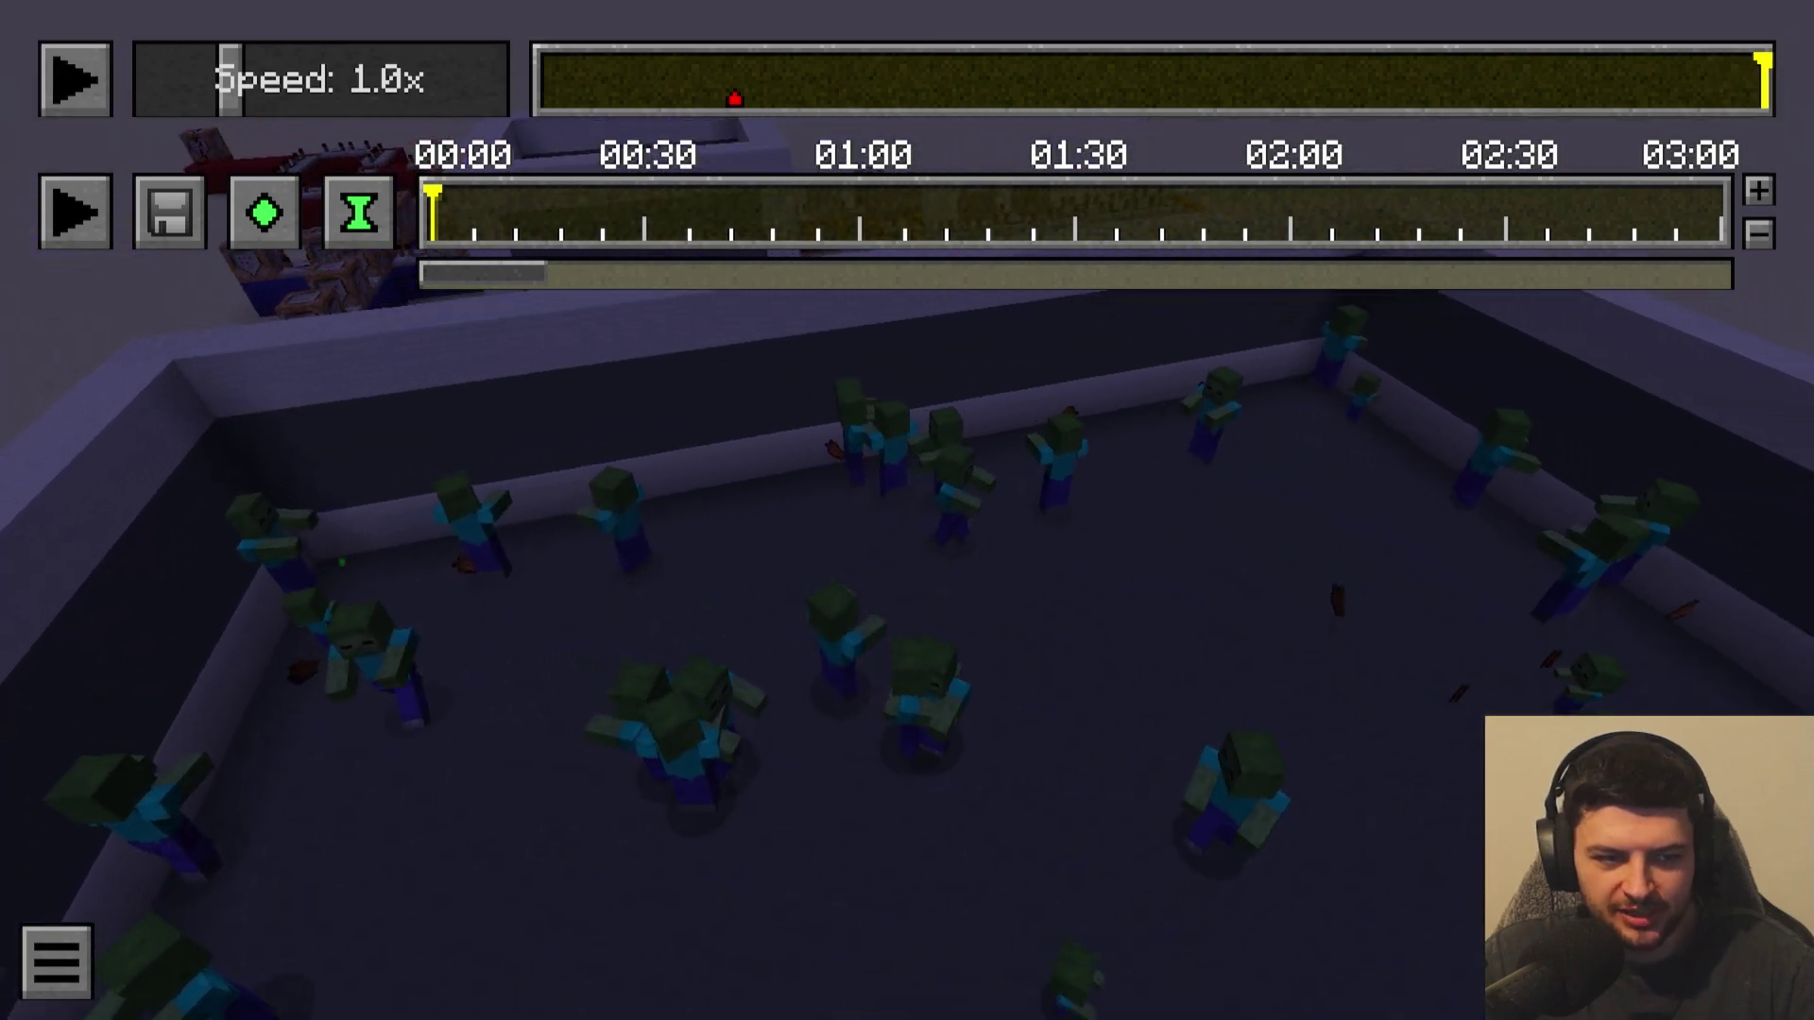
pyautogui.press('d')
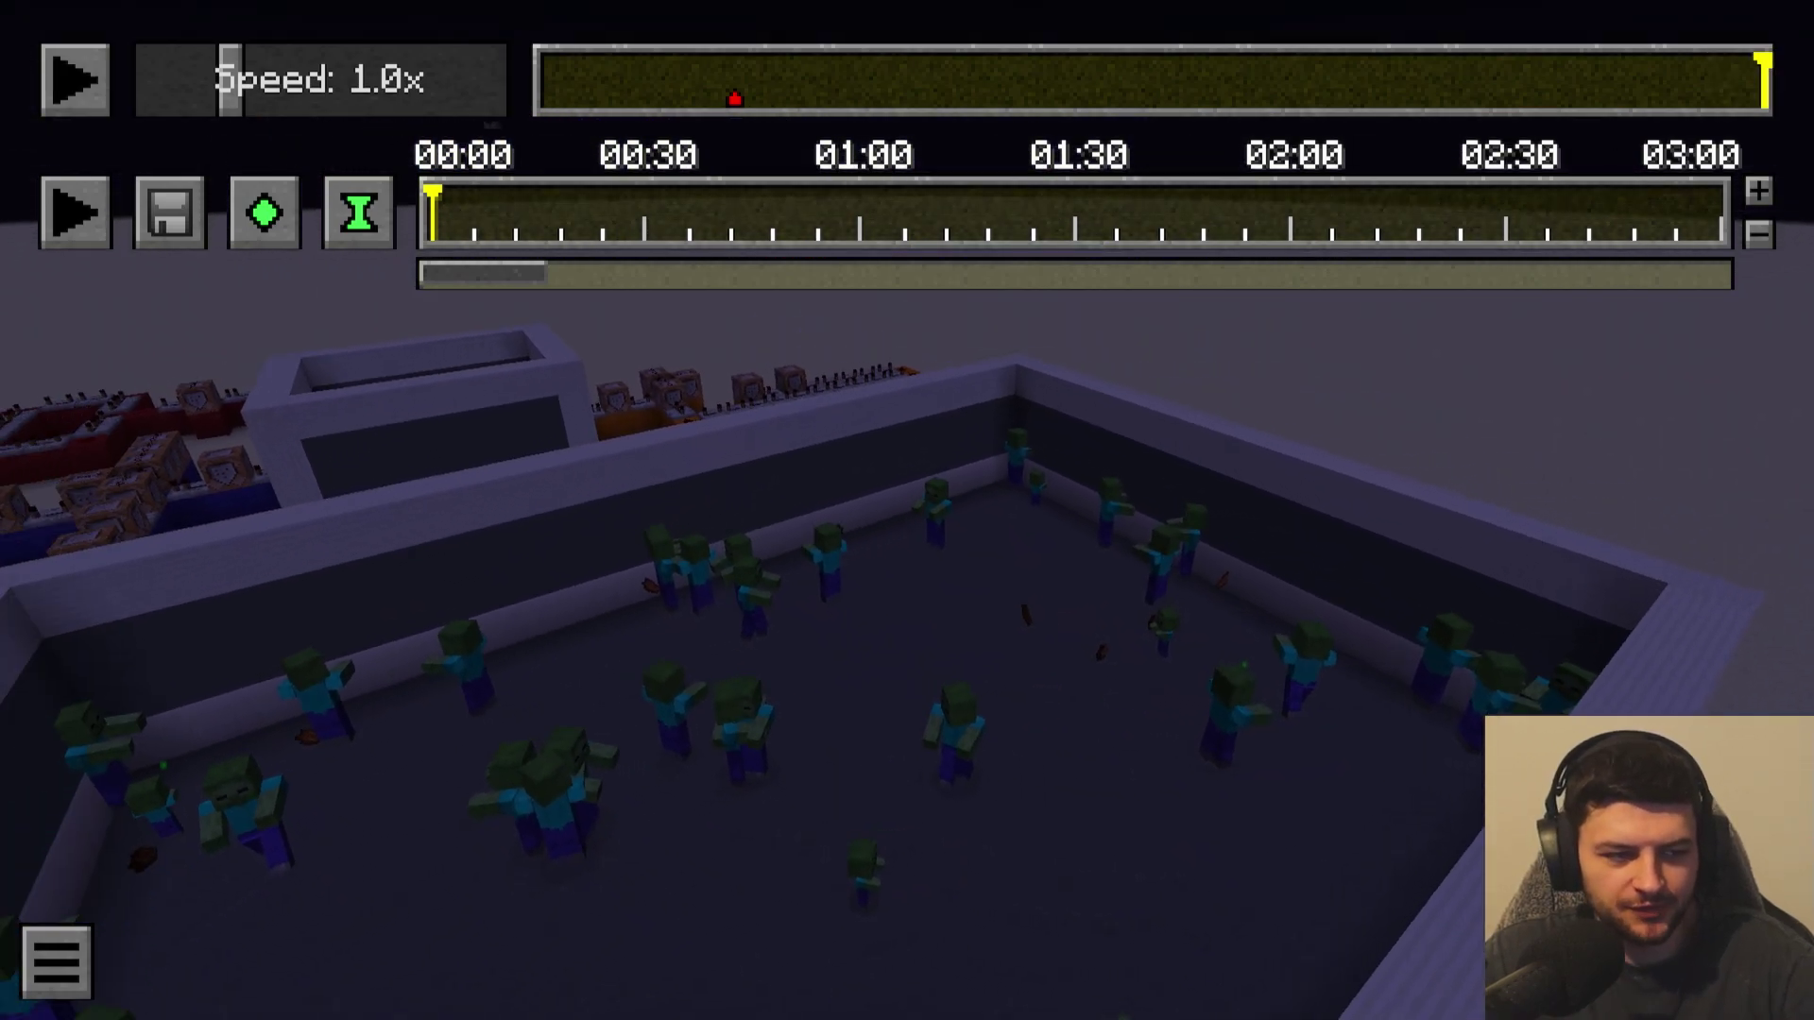
pyautogui.press('p')
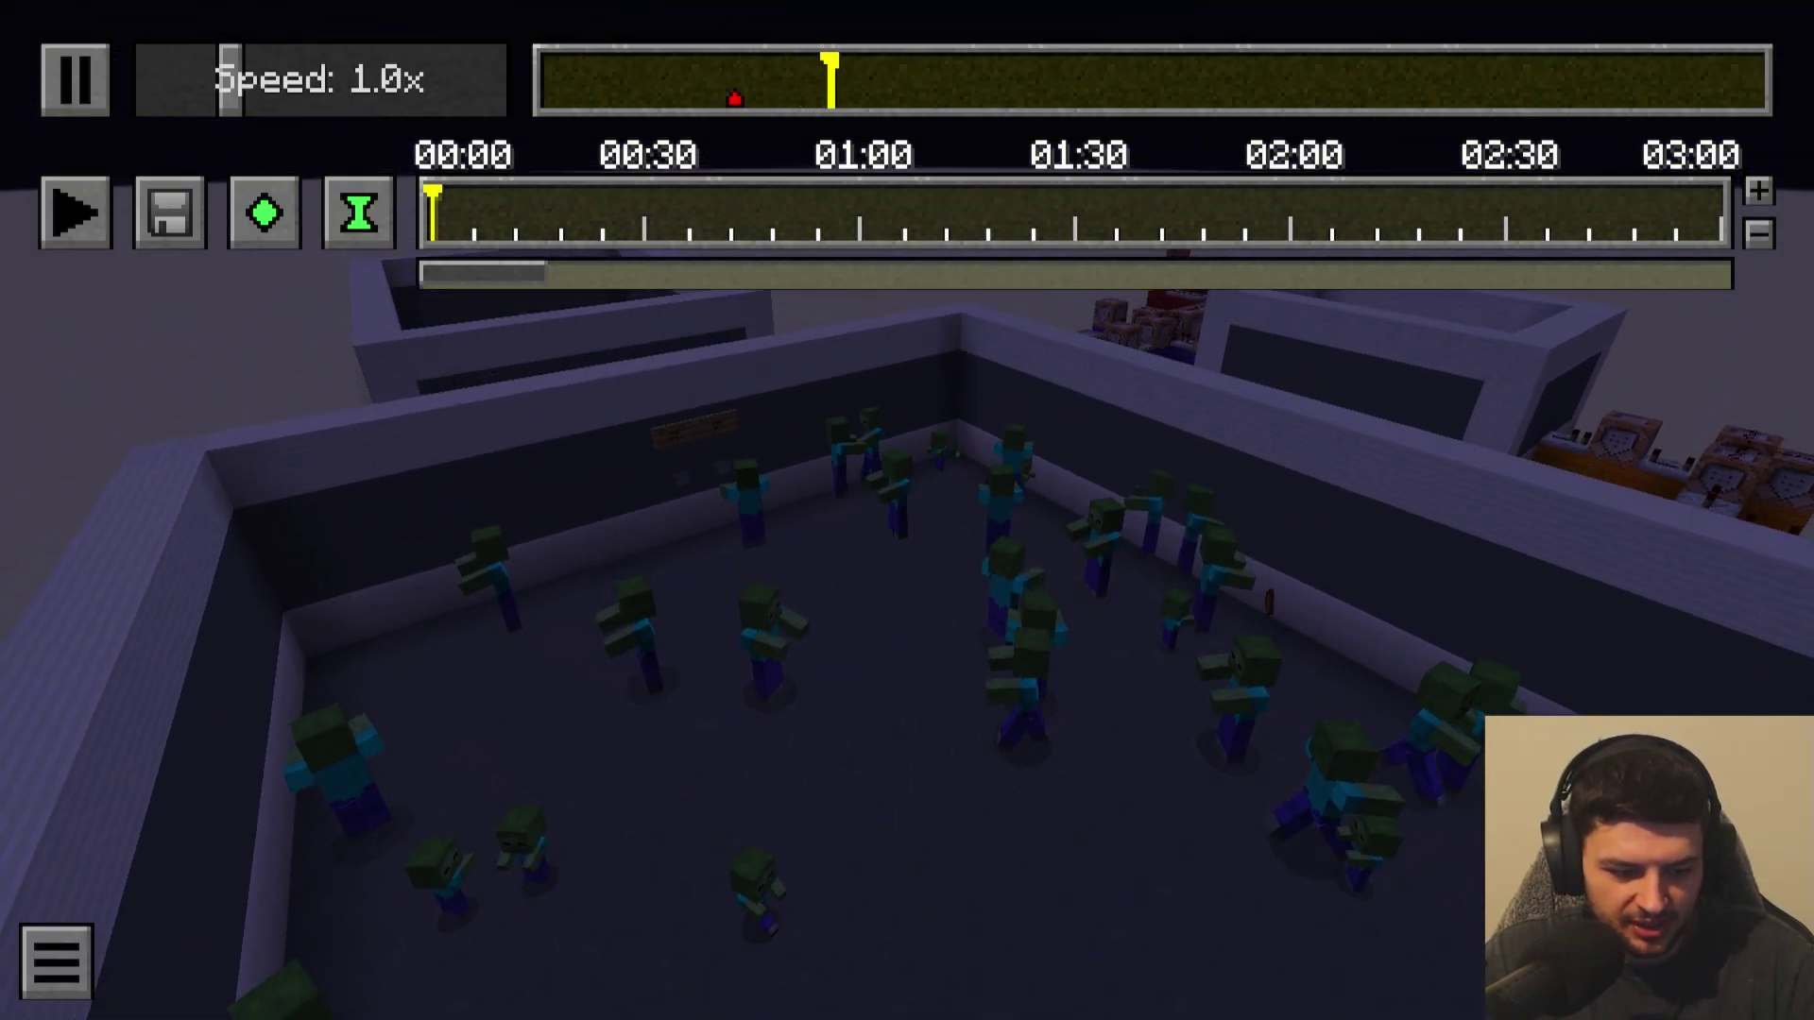
pyautogui.press('p')
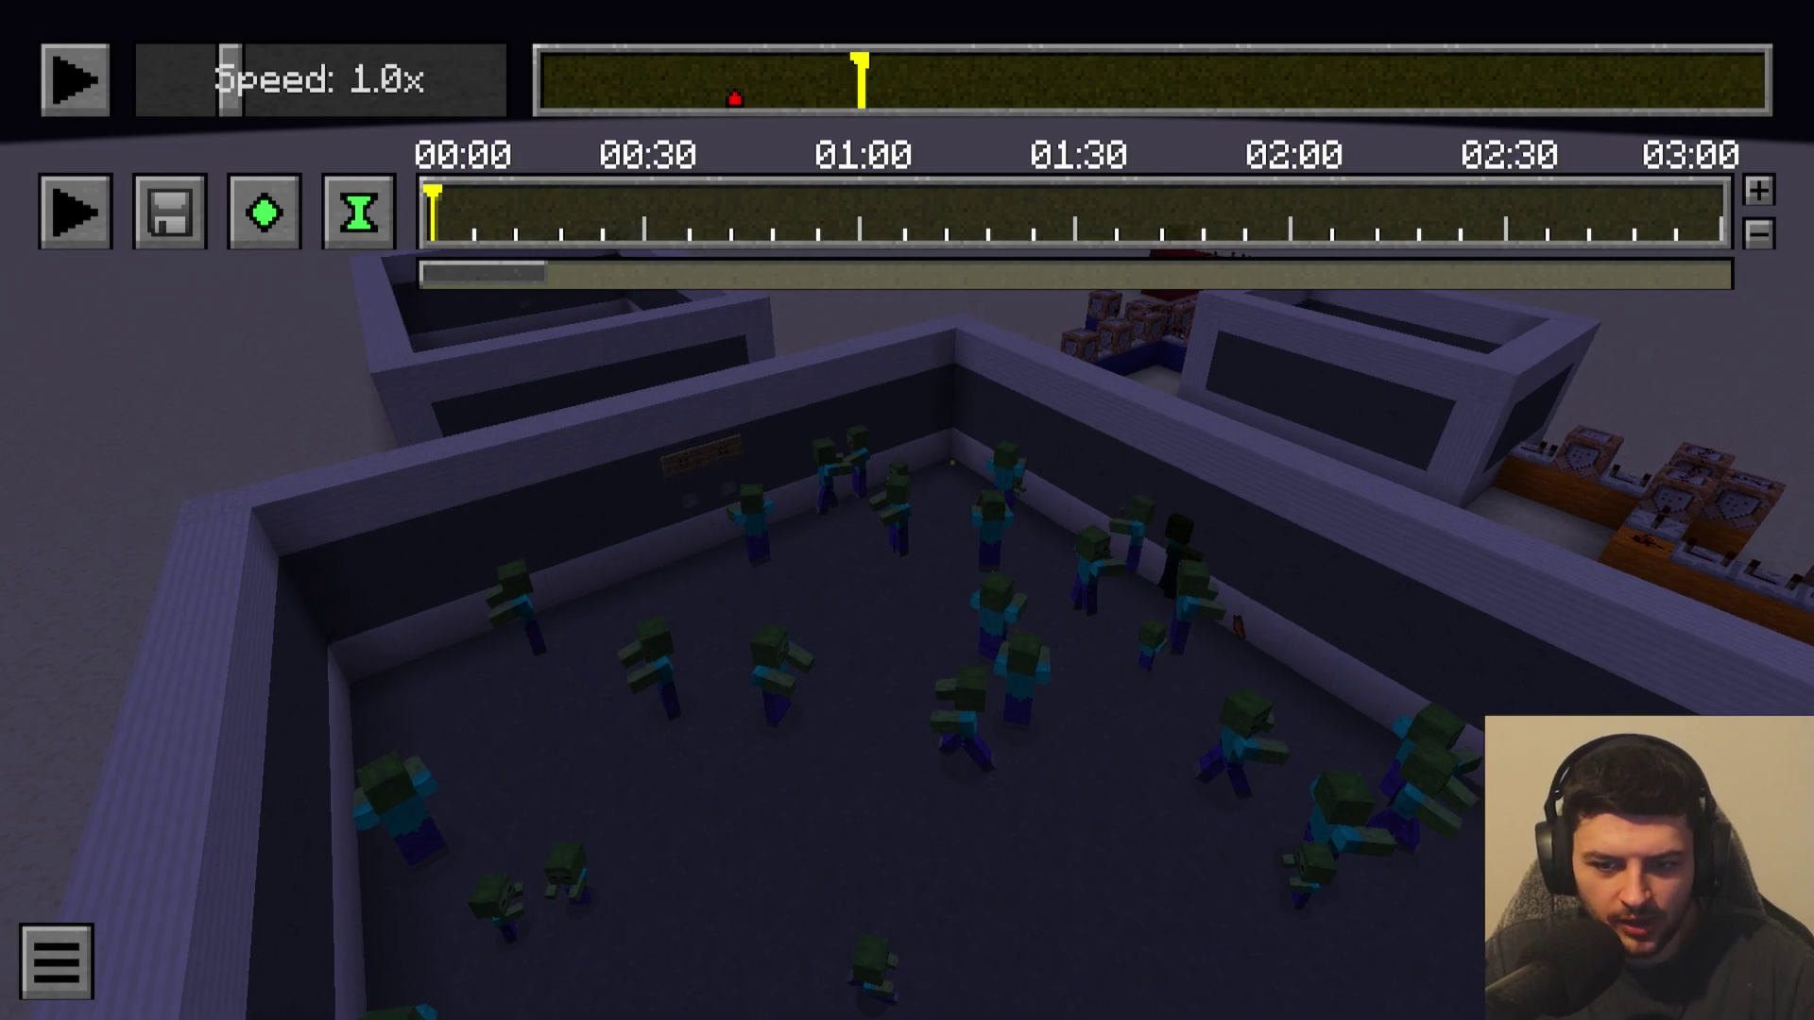
# Fly the camera around and over the zombie arena while the replay is paused, viewing it from several sides.
pyautogui.press('a')
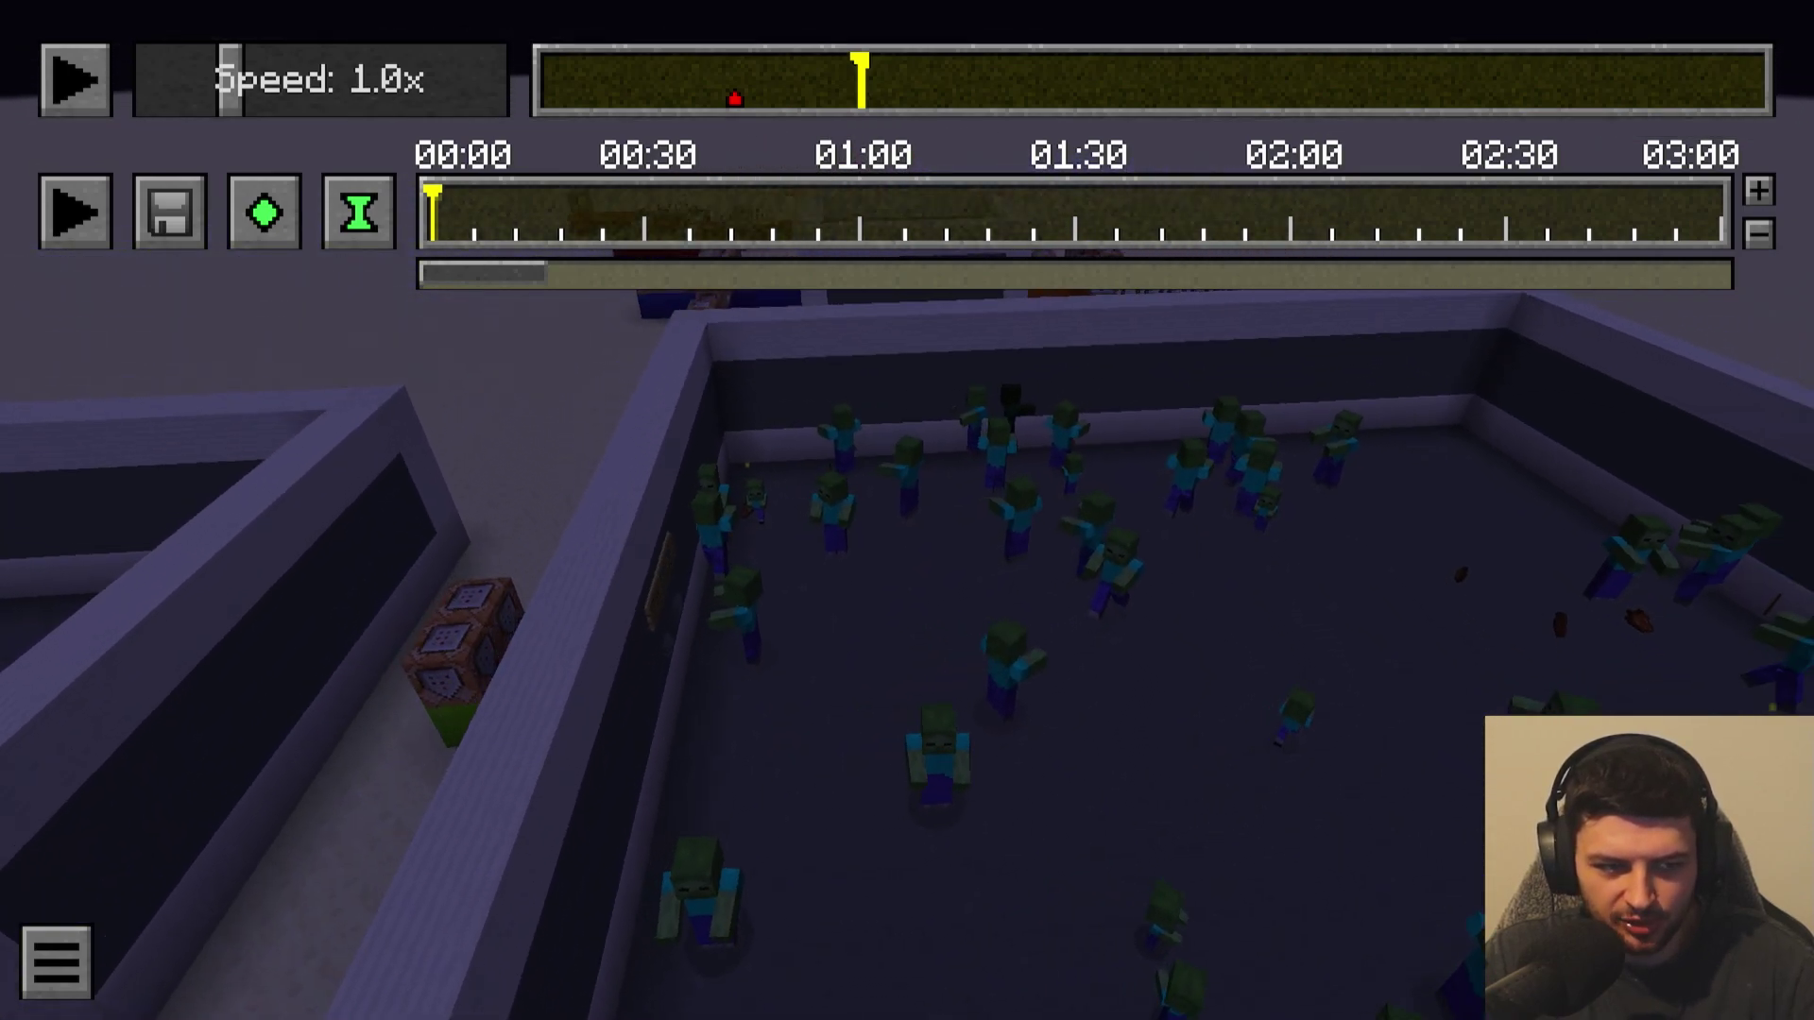
pyautogui.press('a')
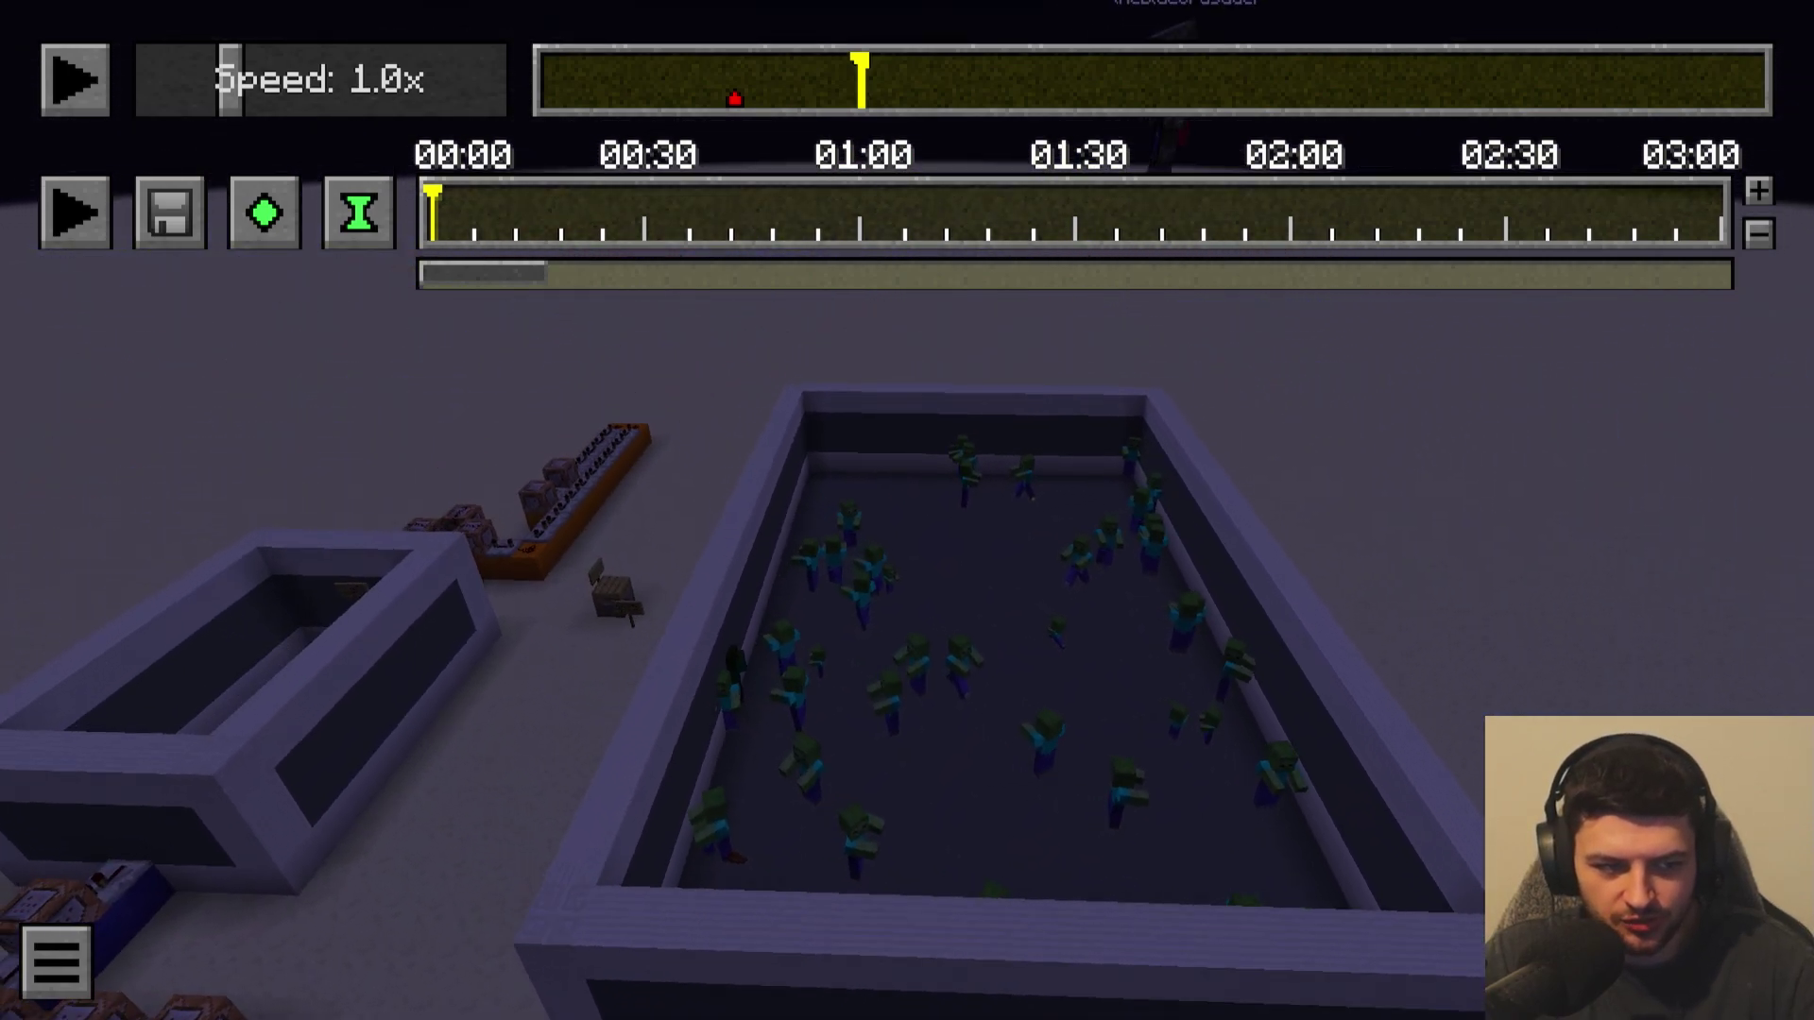
pyautogui.press('a')
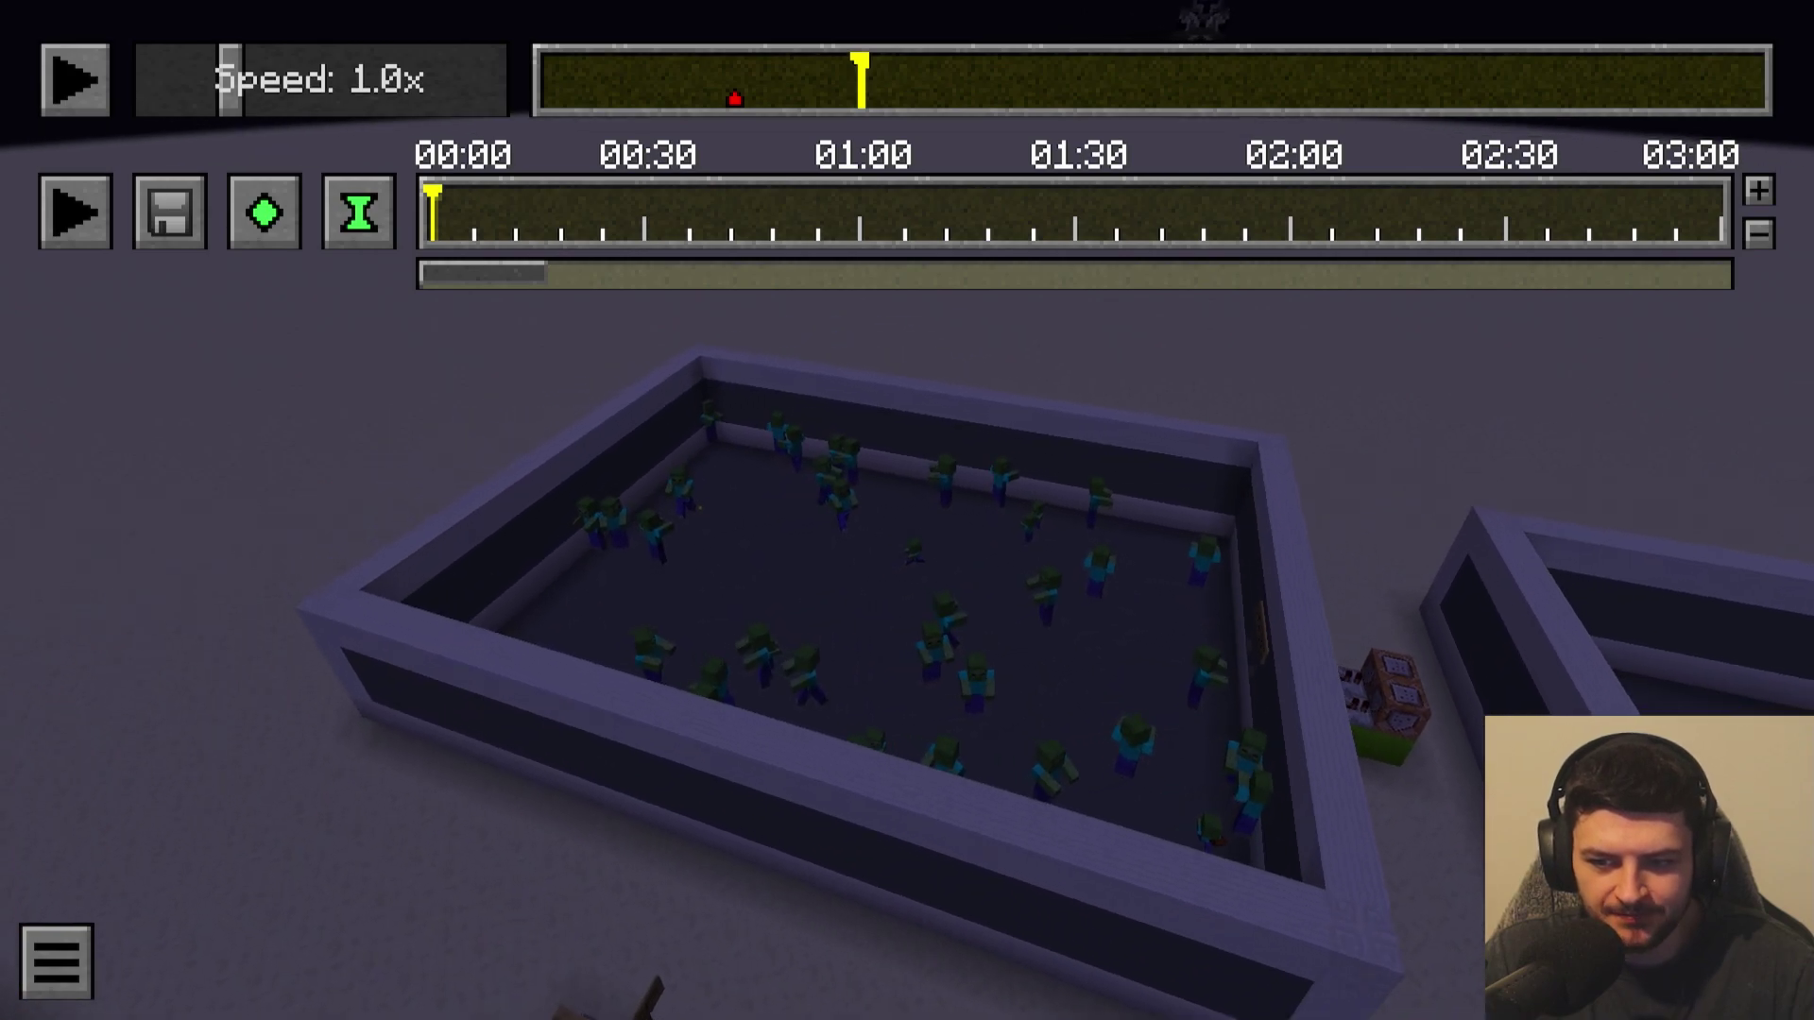
pyautogui.press('w')
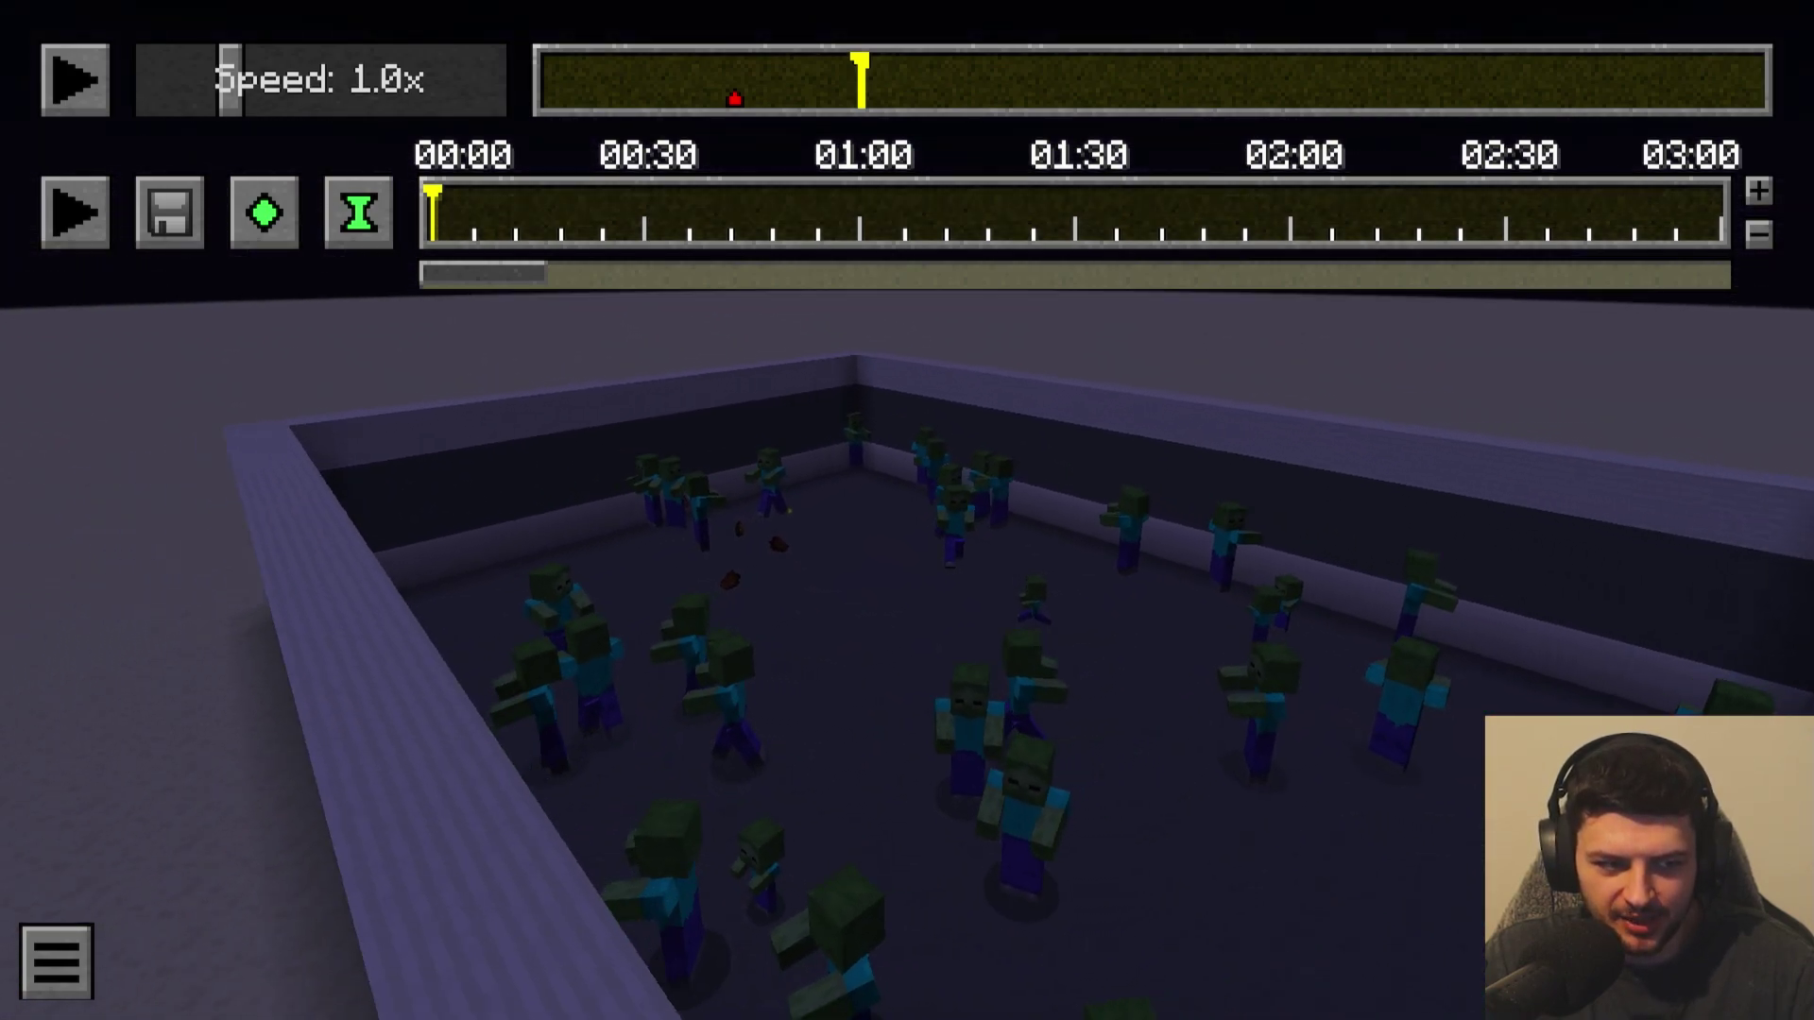
pyautogui.press('d')
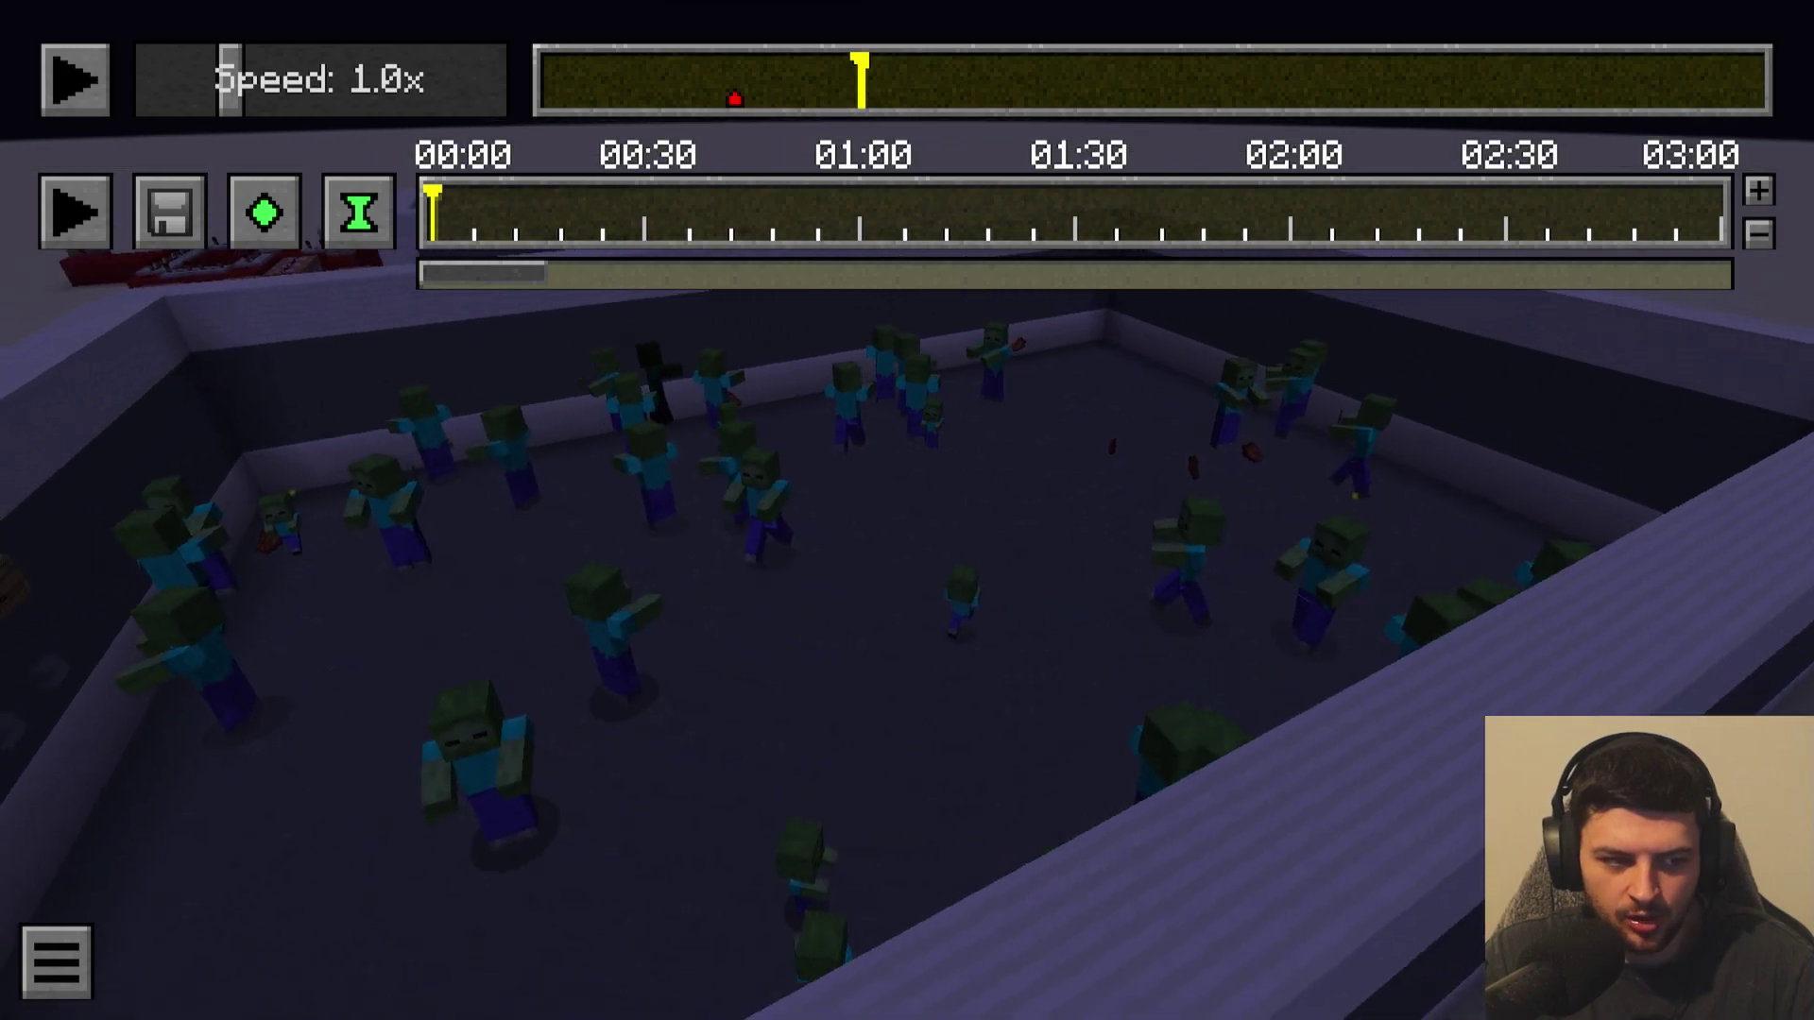
pyautogui.press('d')
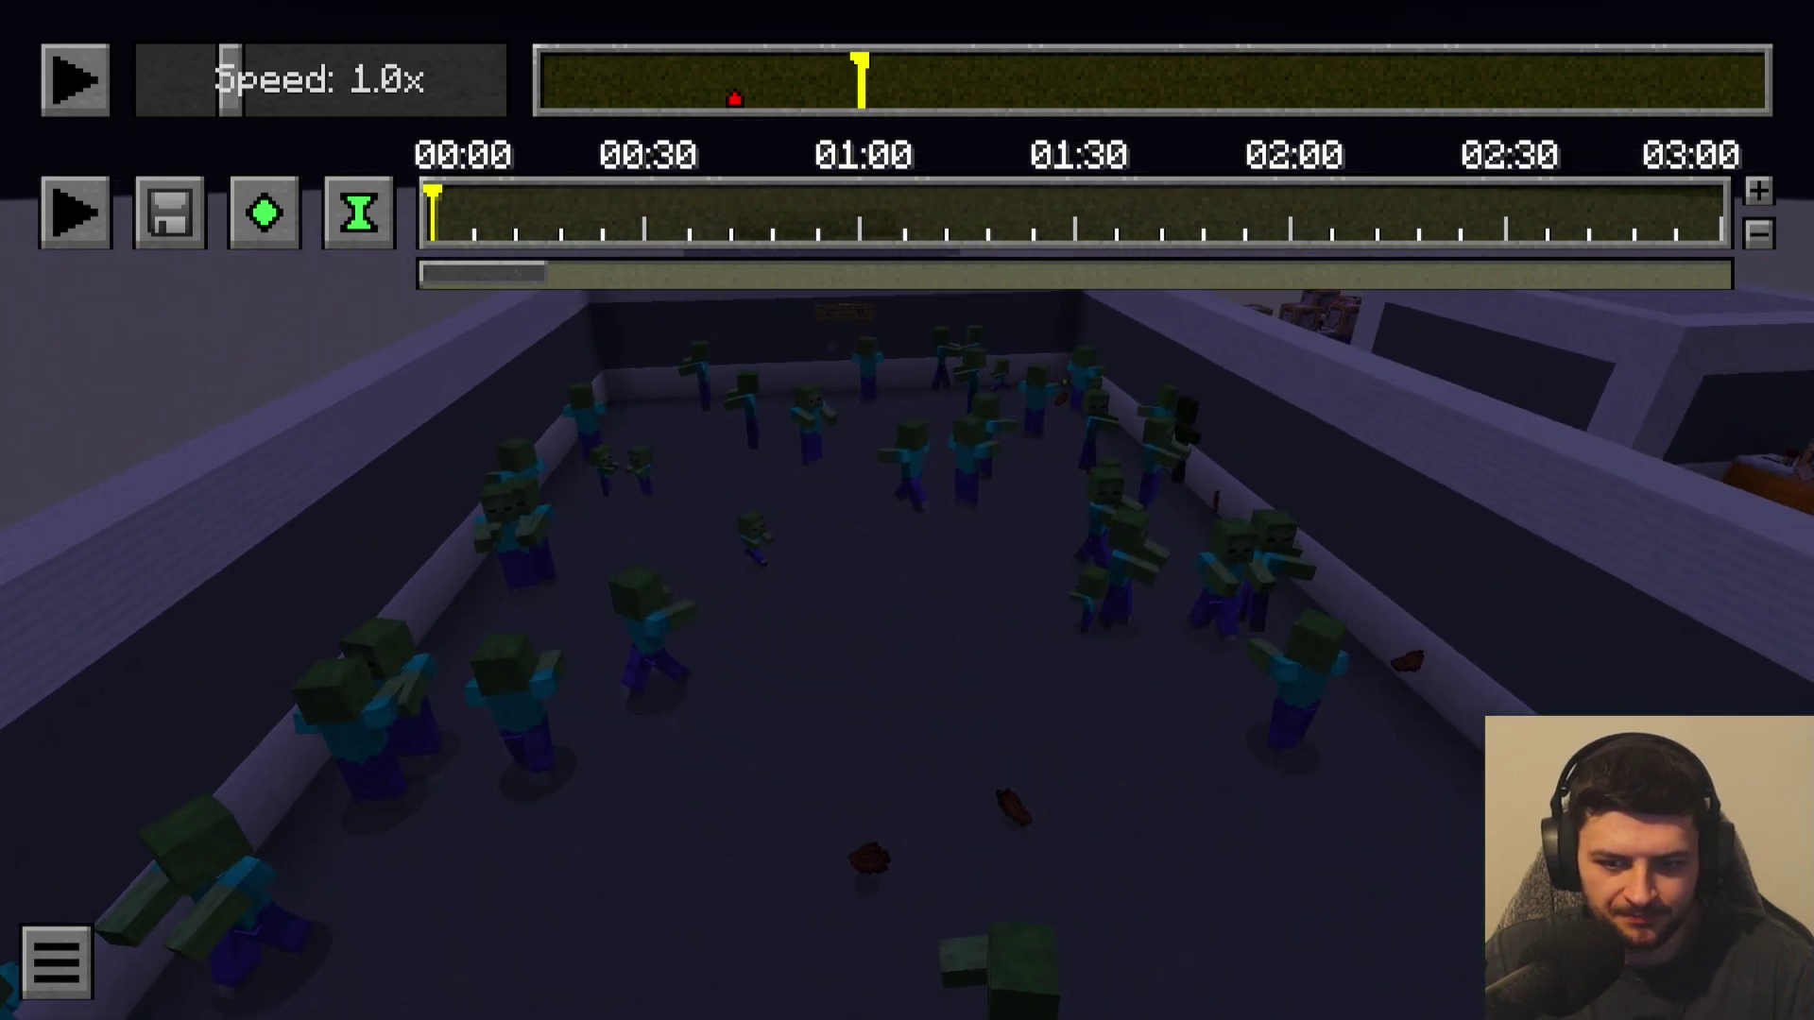
pyautogui.press('d')
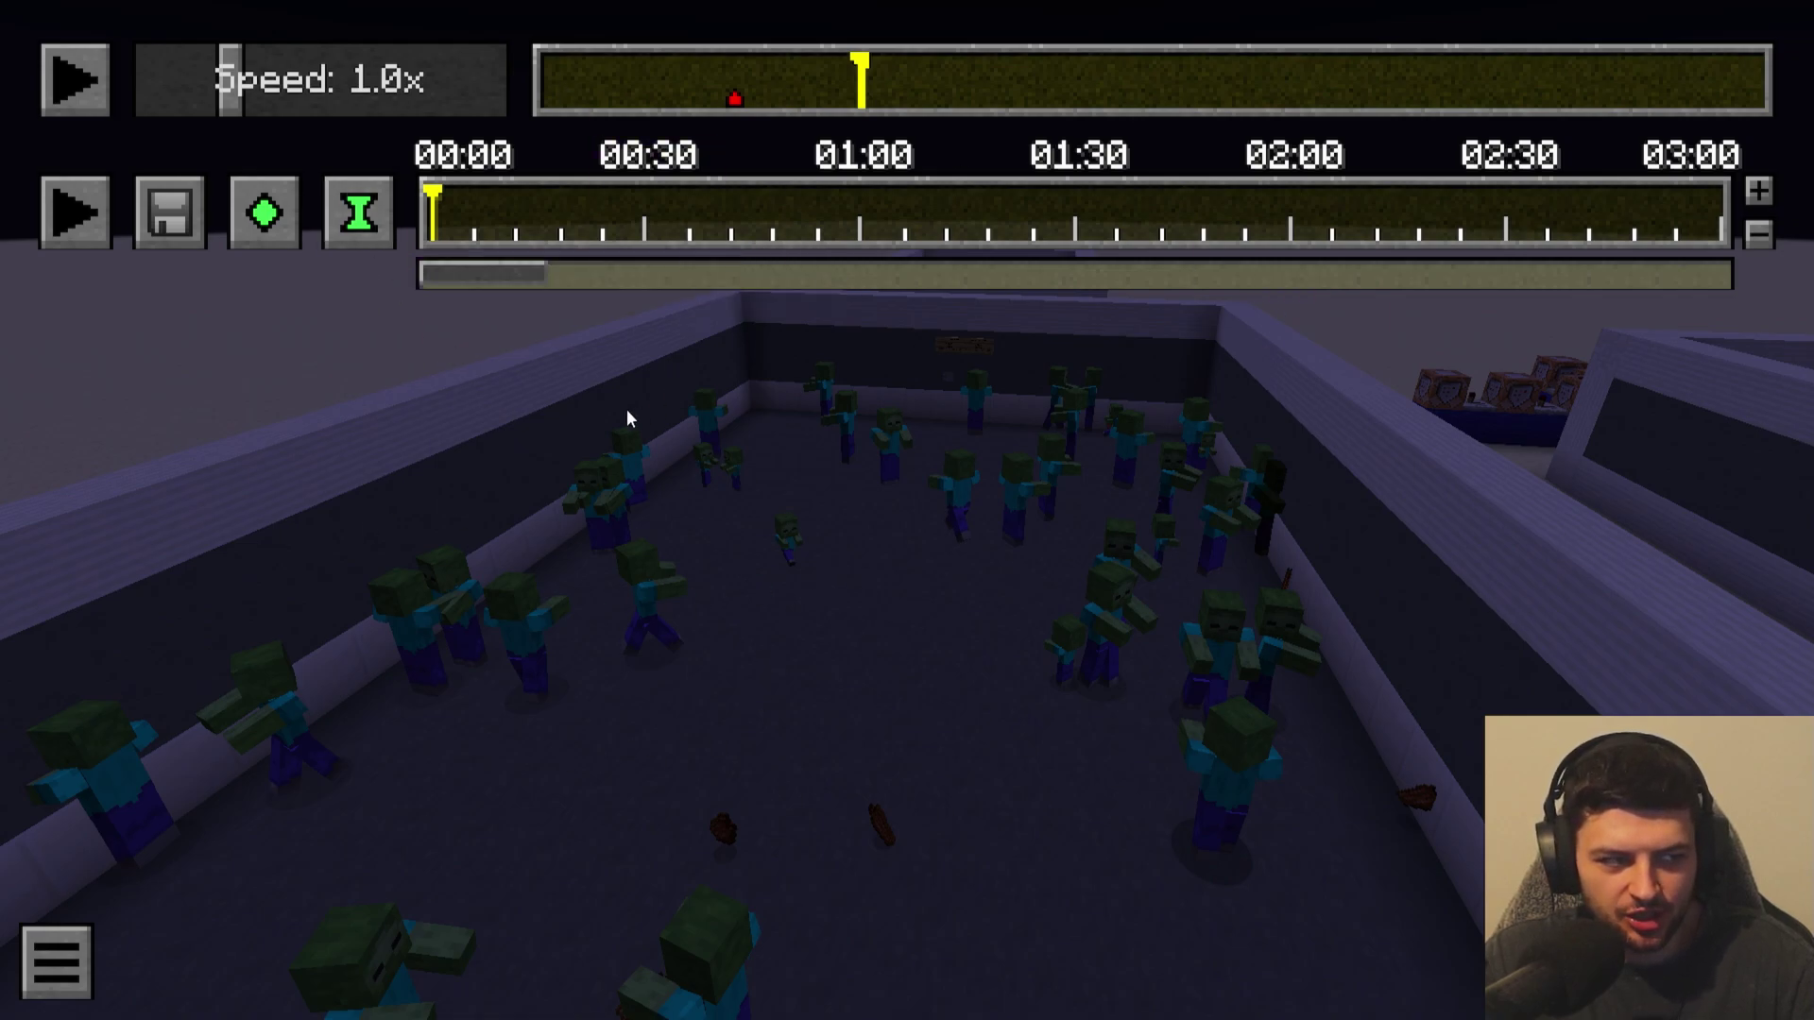
# Play and pause the replay, resume it, and raise its playback speed past 3.5x.
pyautogui.click(66, 89)
pyautogui.click(83, 80)
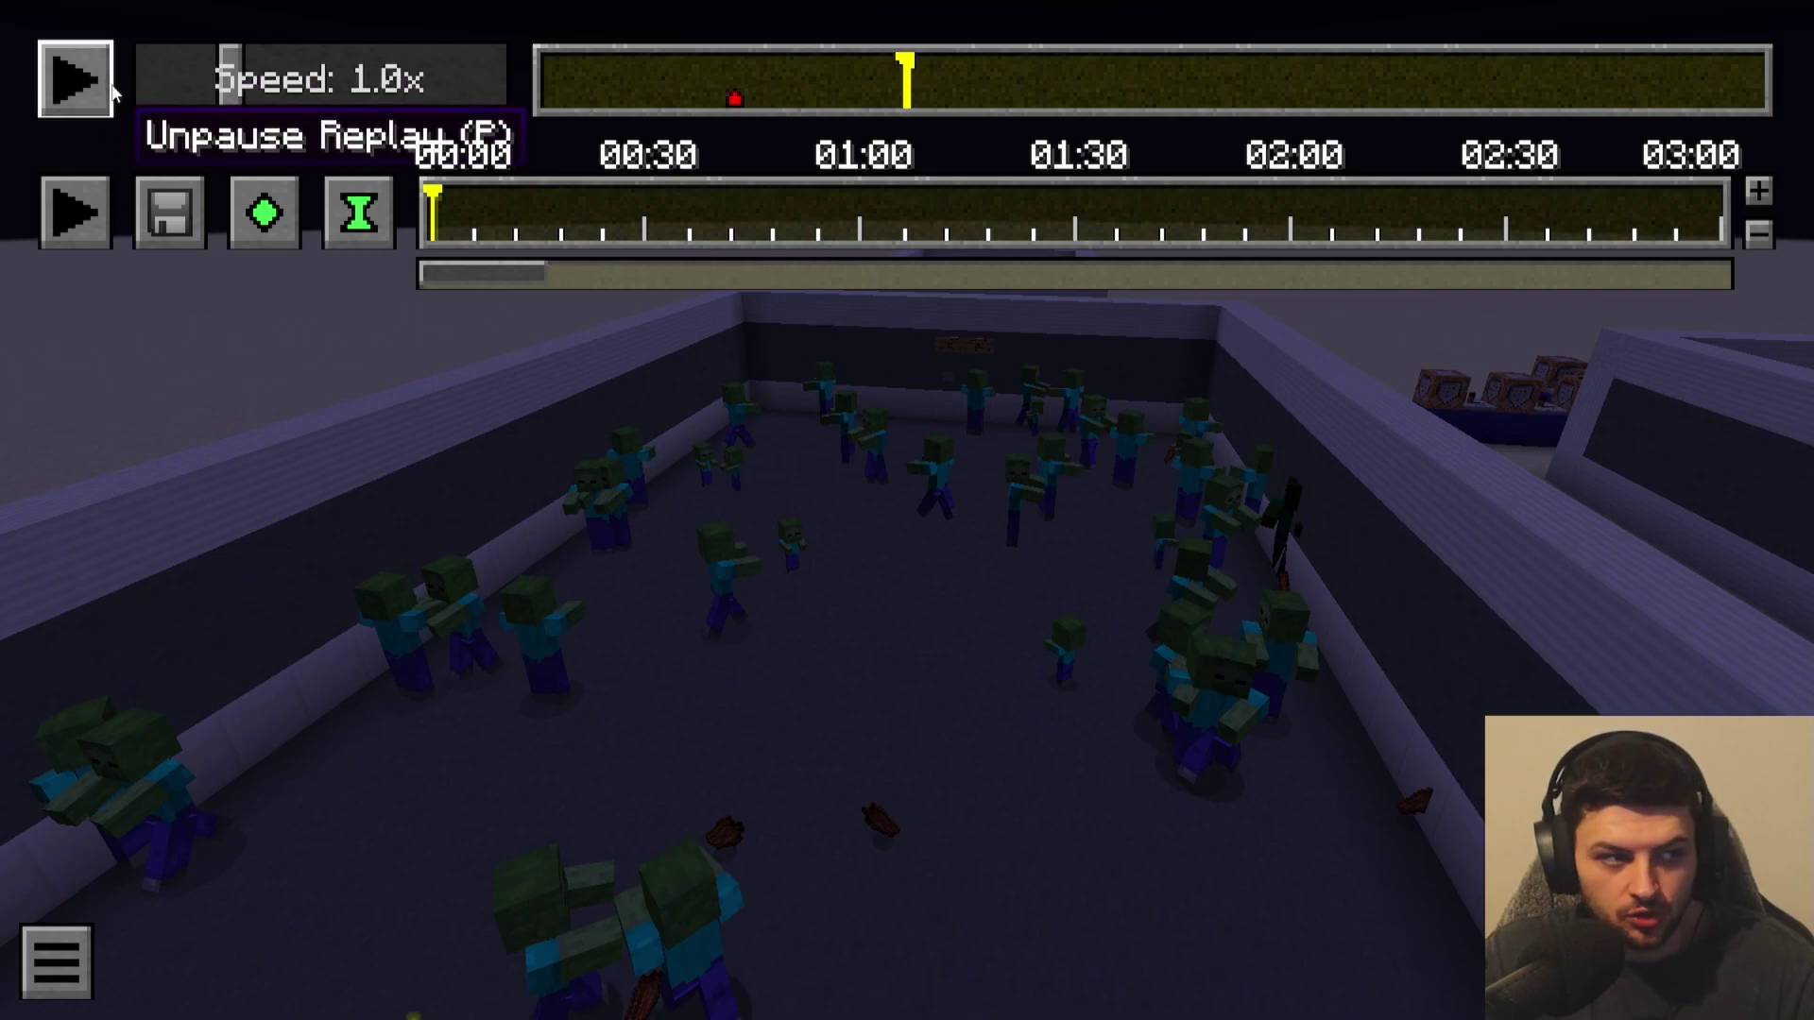
pyautogui.press('p')
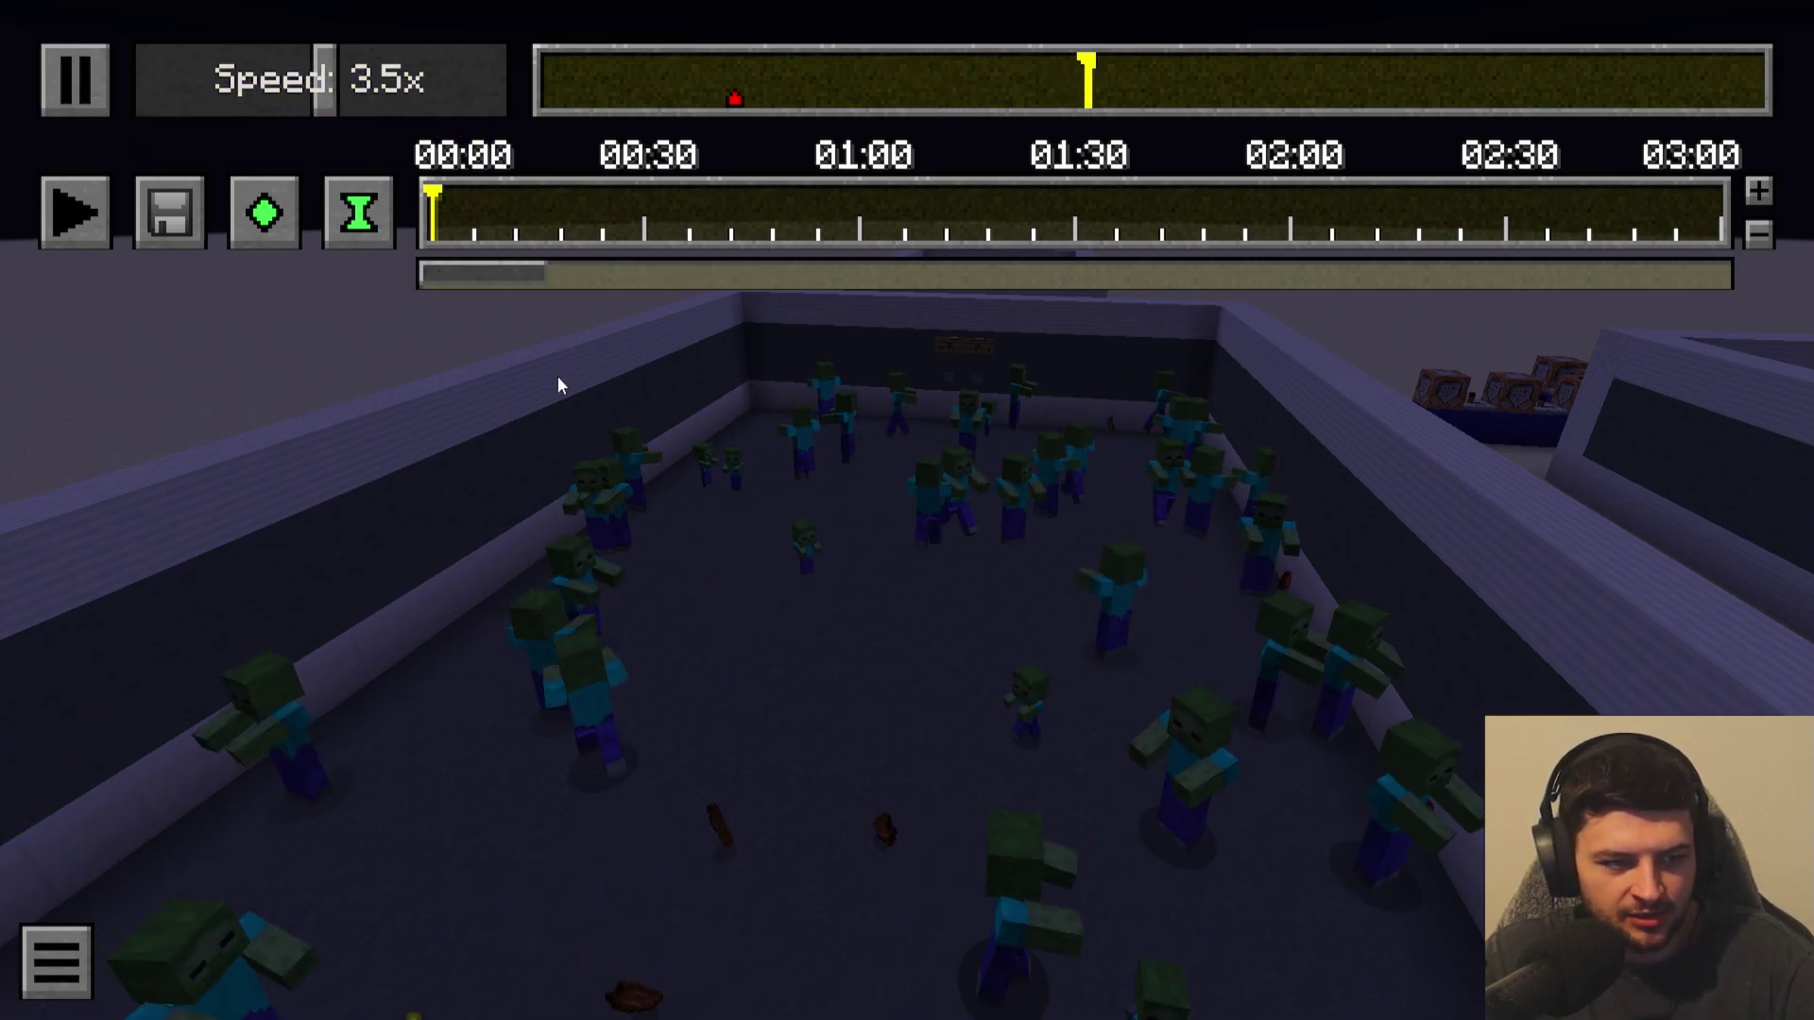
pyautogui.moveTo(331, 85); pyautogui.dragTo(500, 80)
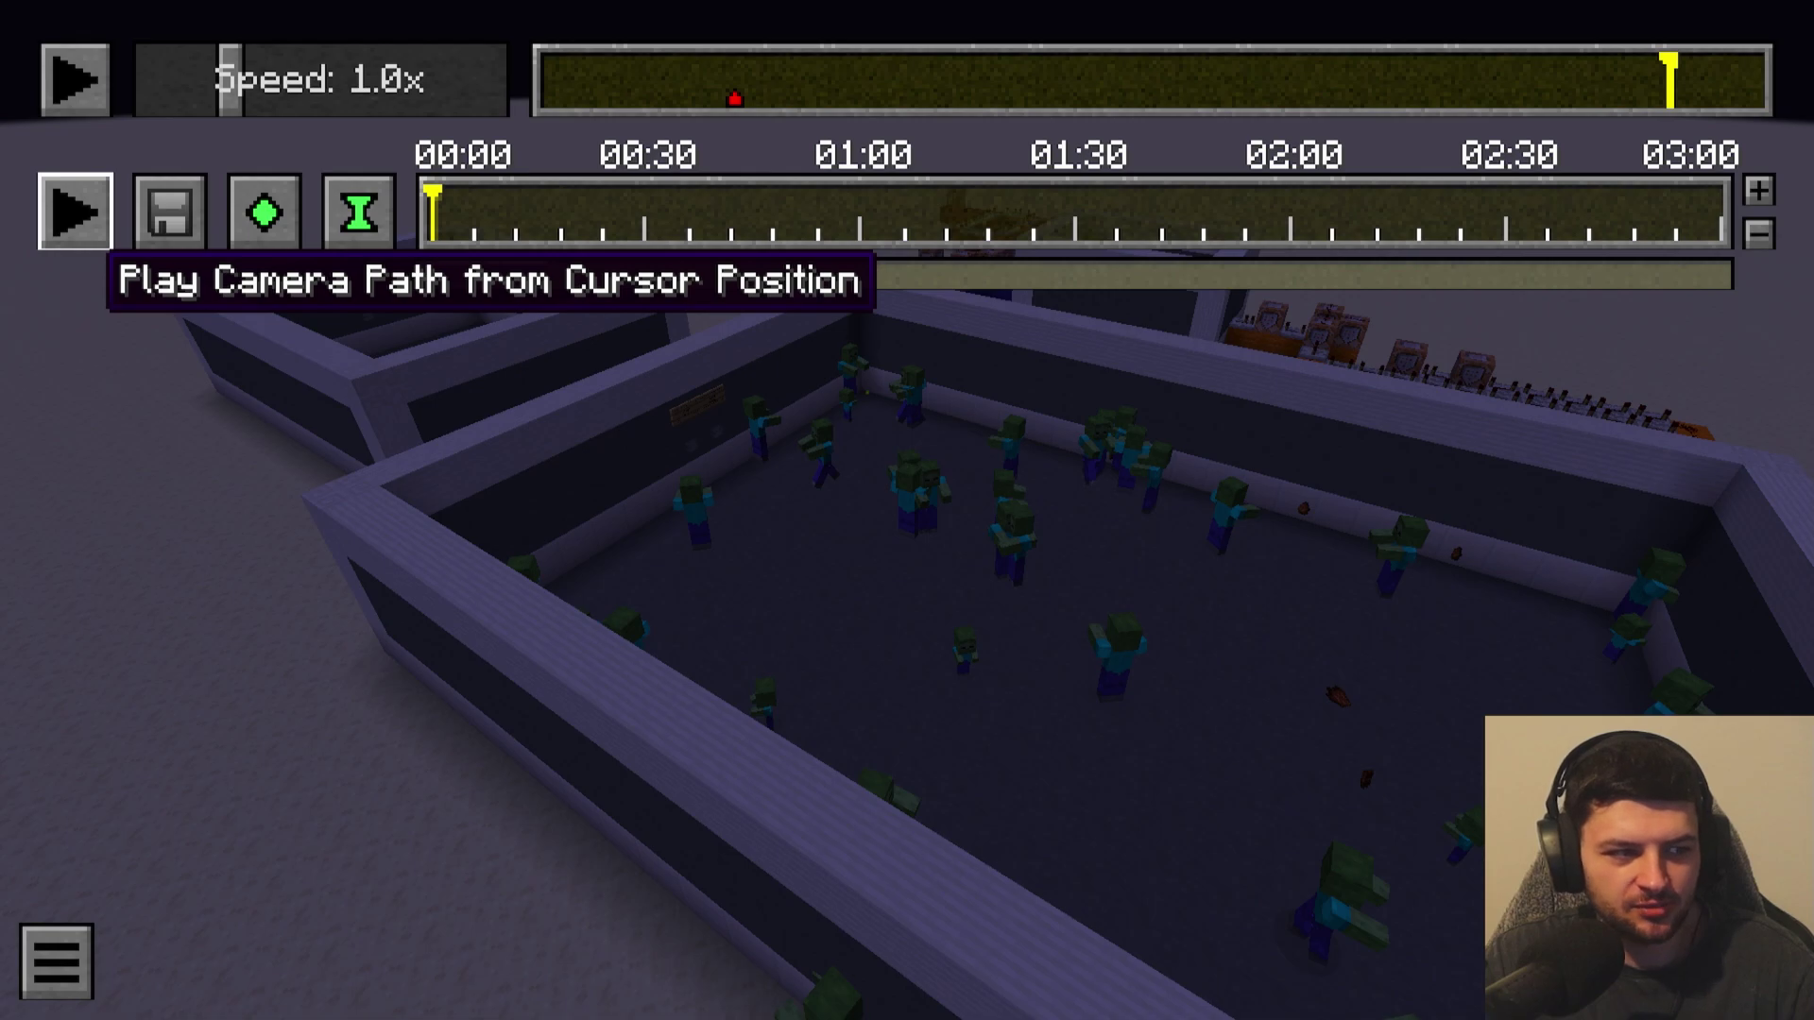
# Try to play the camera path, dismiss the notice, and add position keyframes at 00:00 and about 00:17 from different camera positions.
pyautogui.click(75, 231)
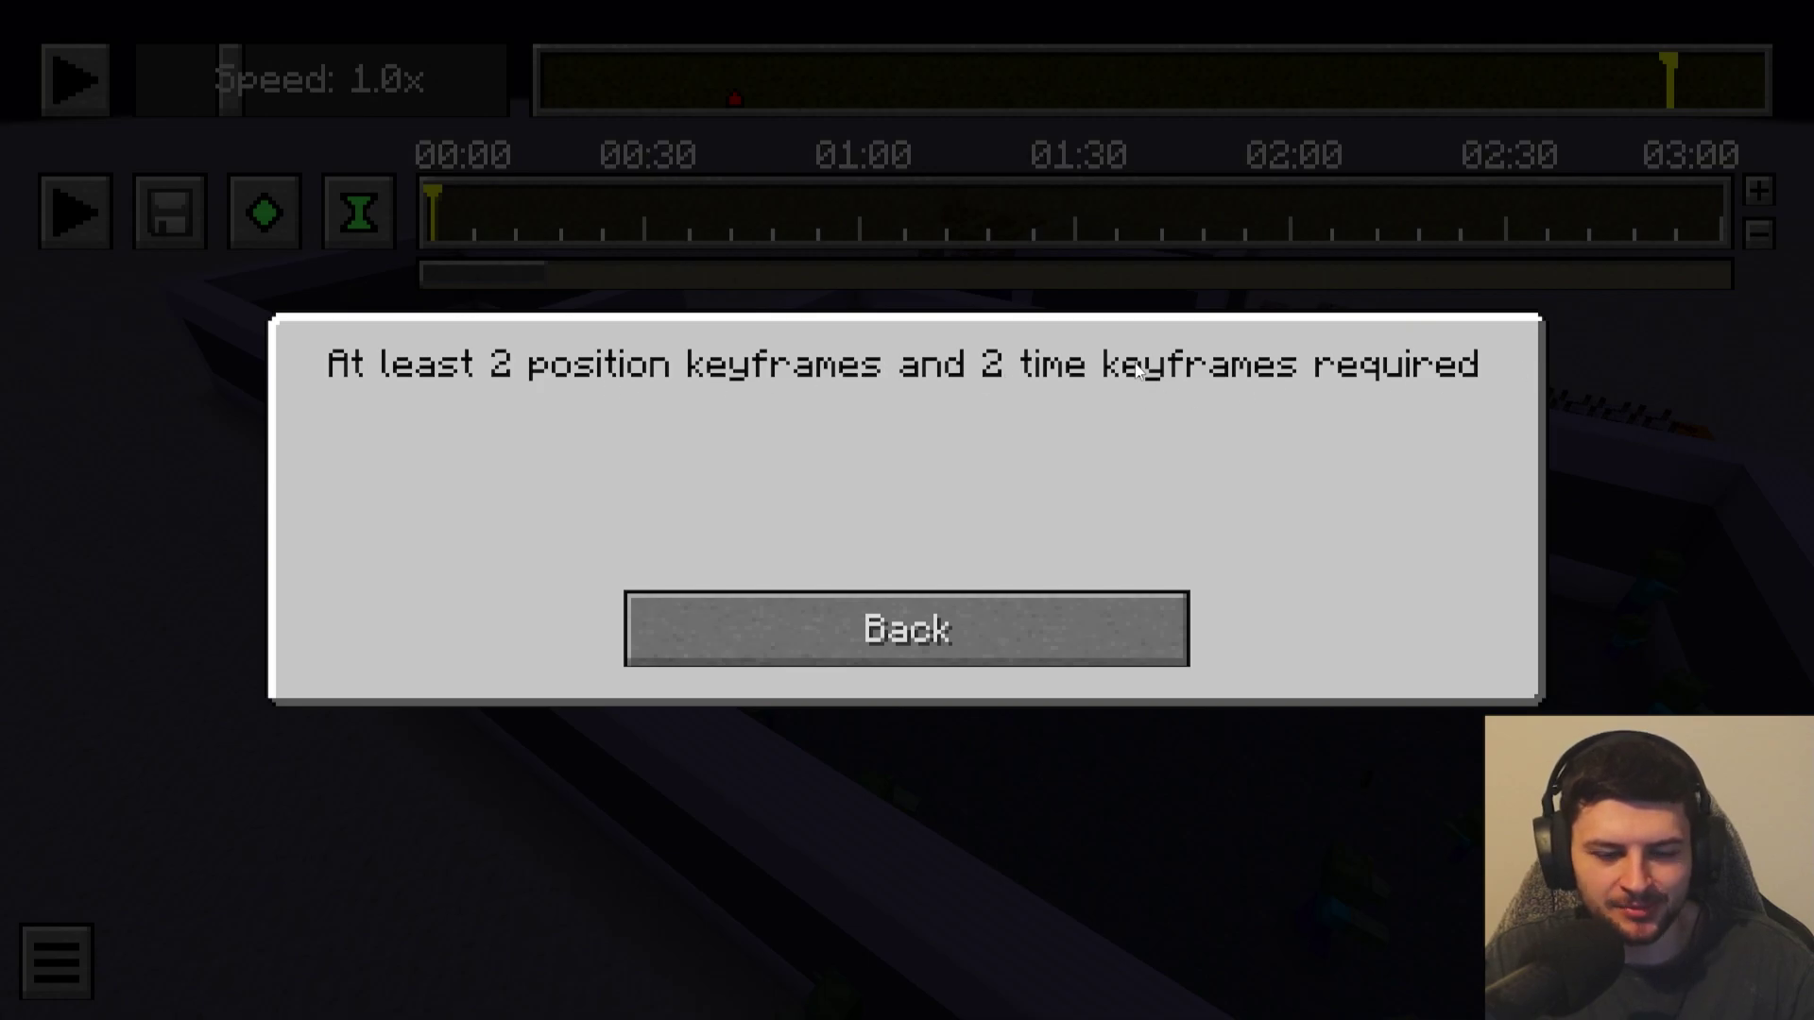
pyautogui.click(822, 620)
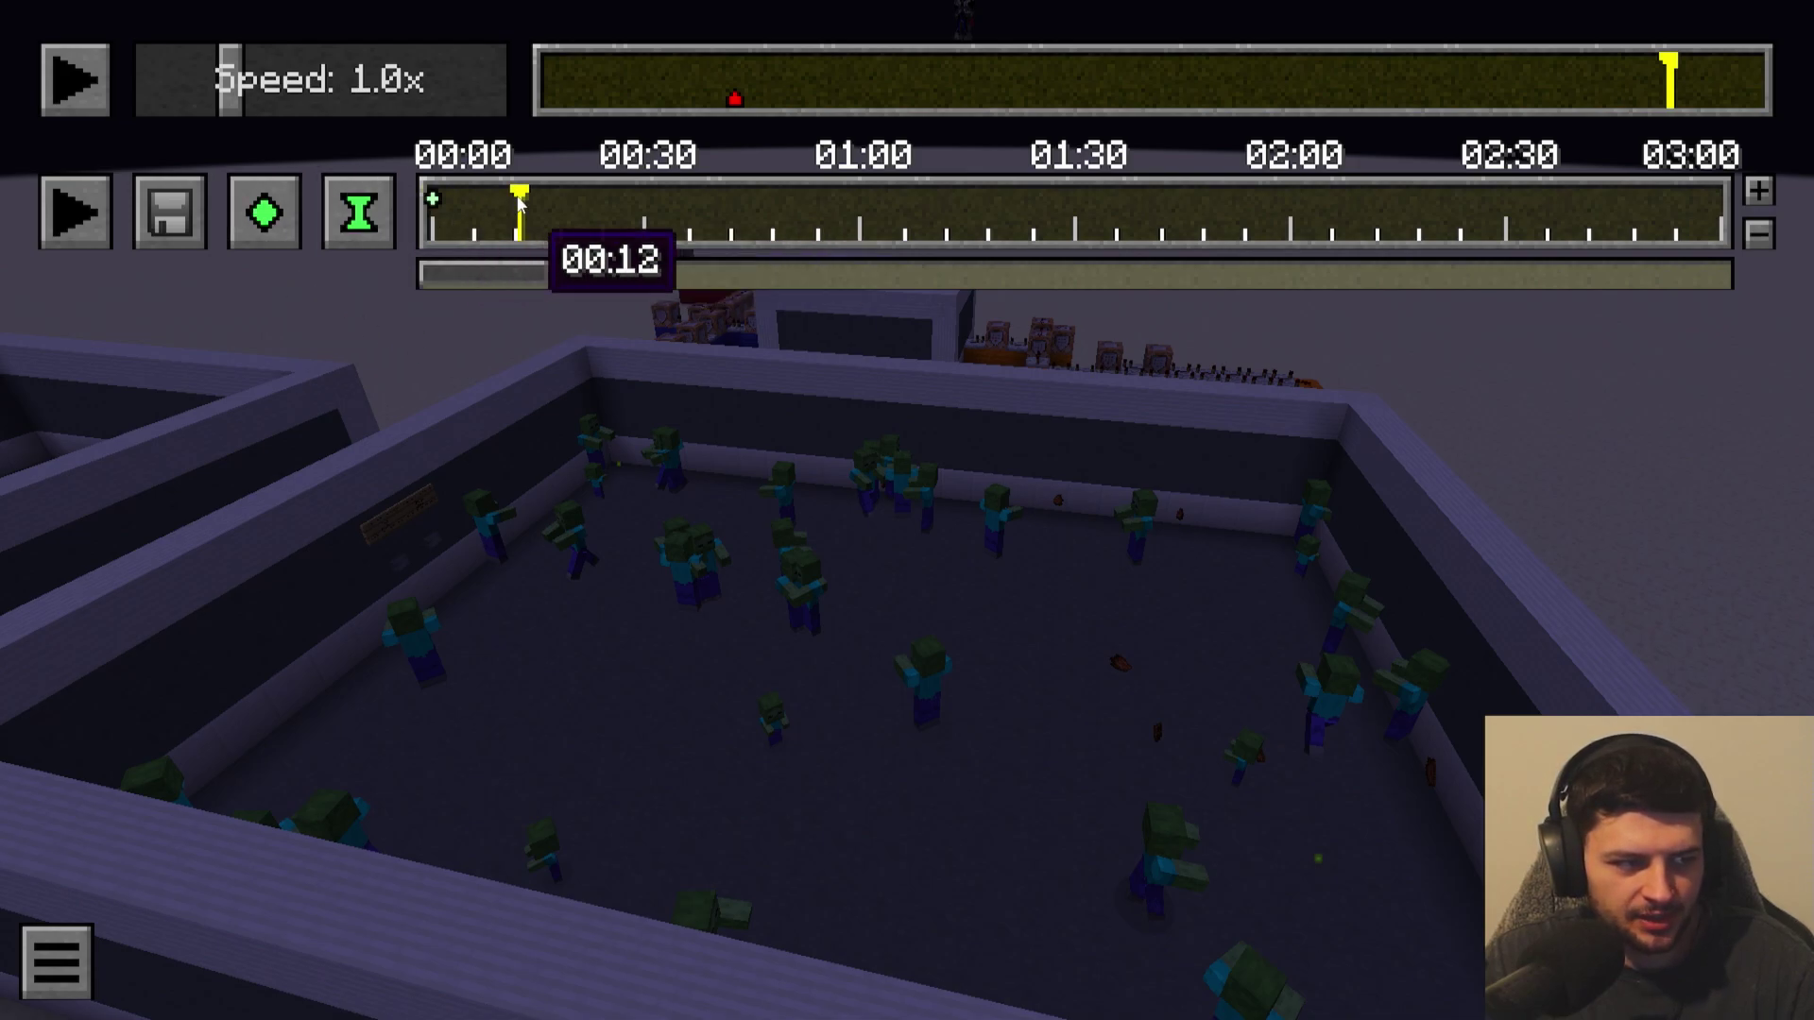
pyautogui.press('w')
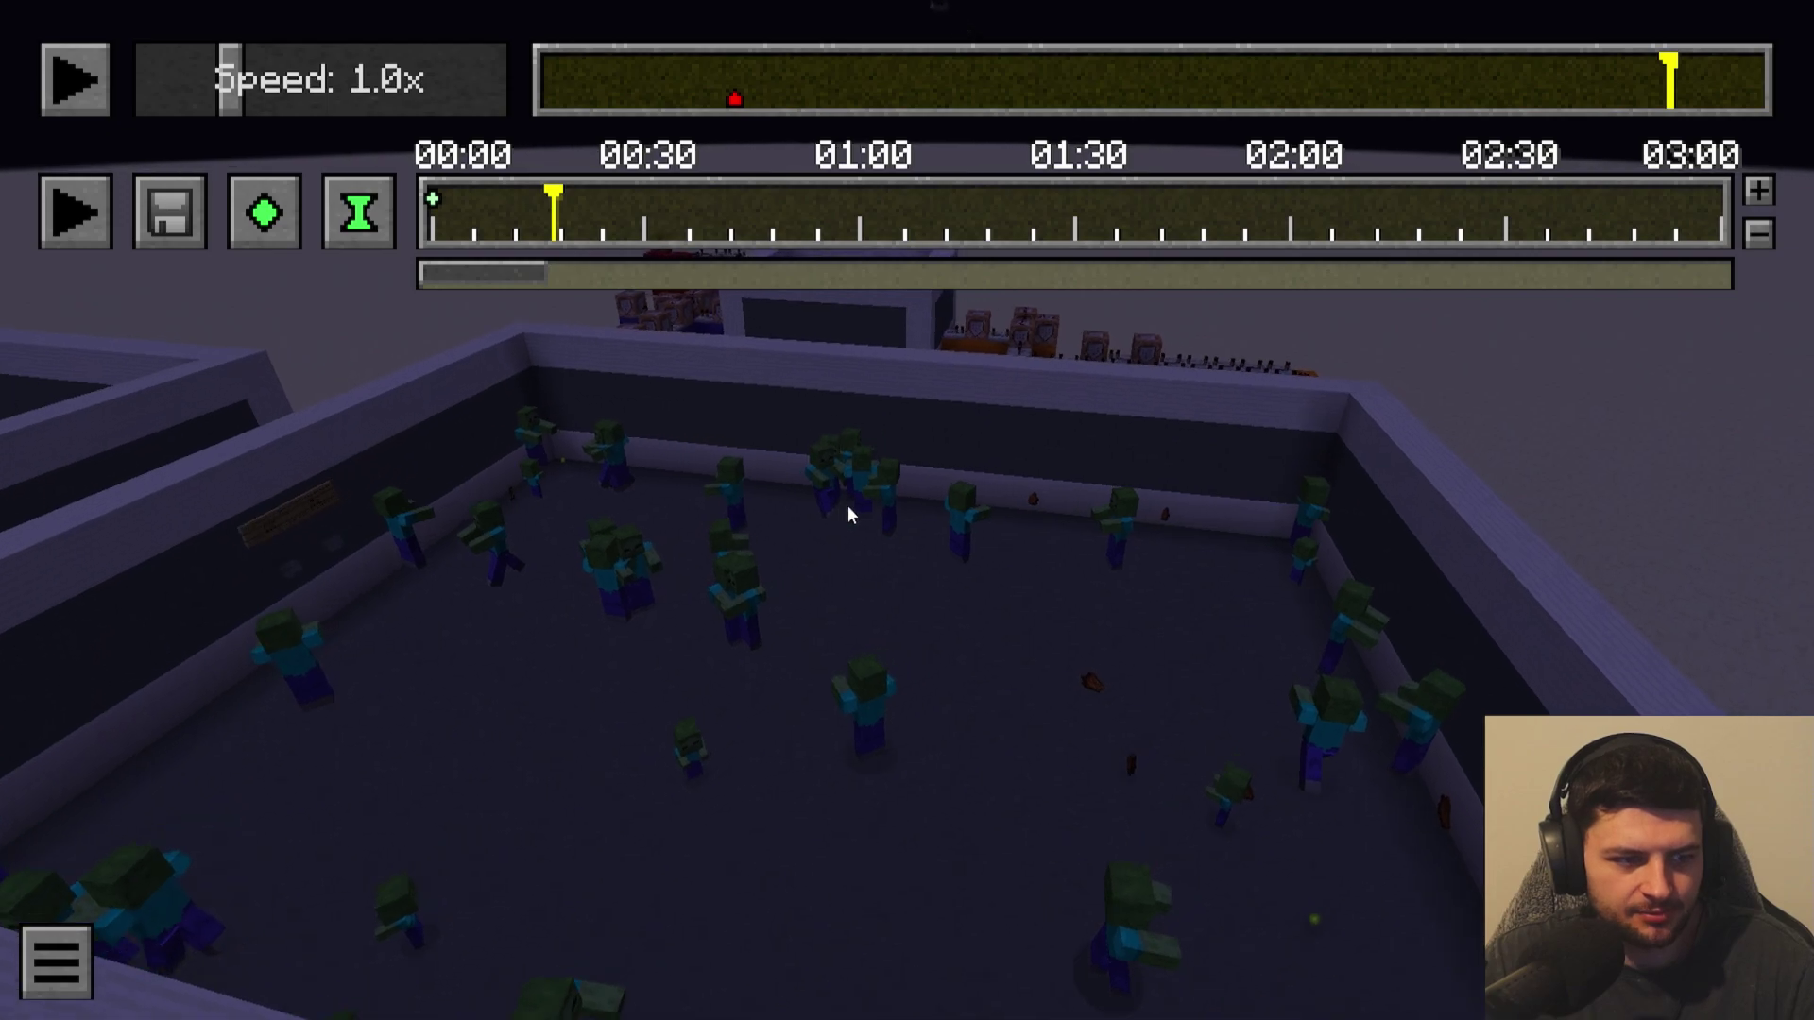
pyautogui.click(255, 227)
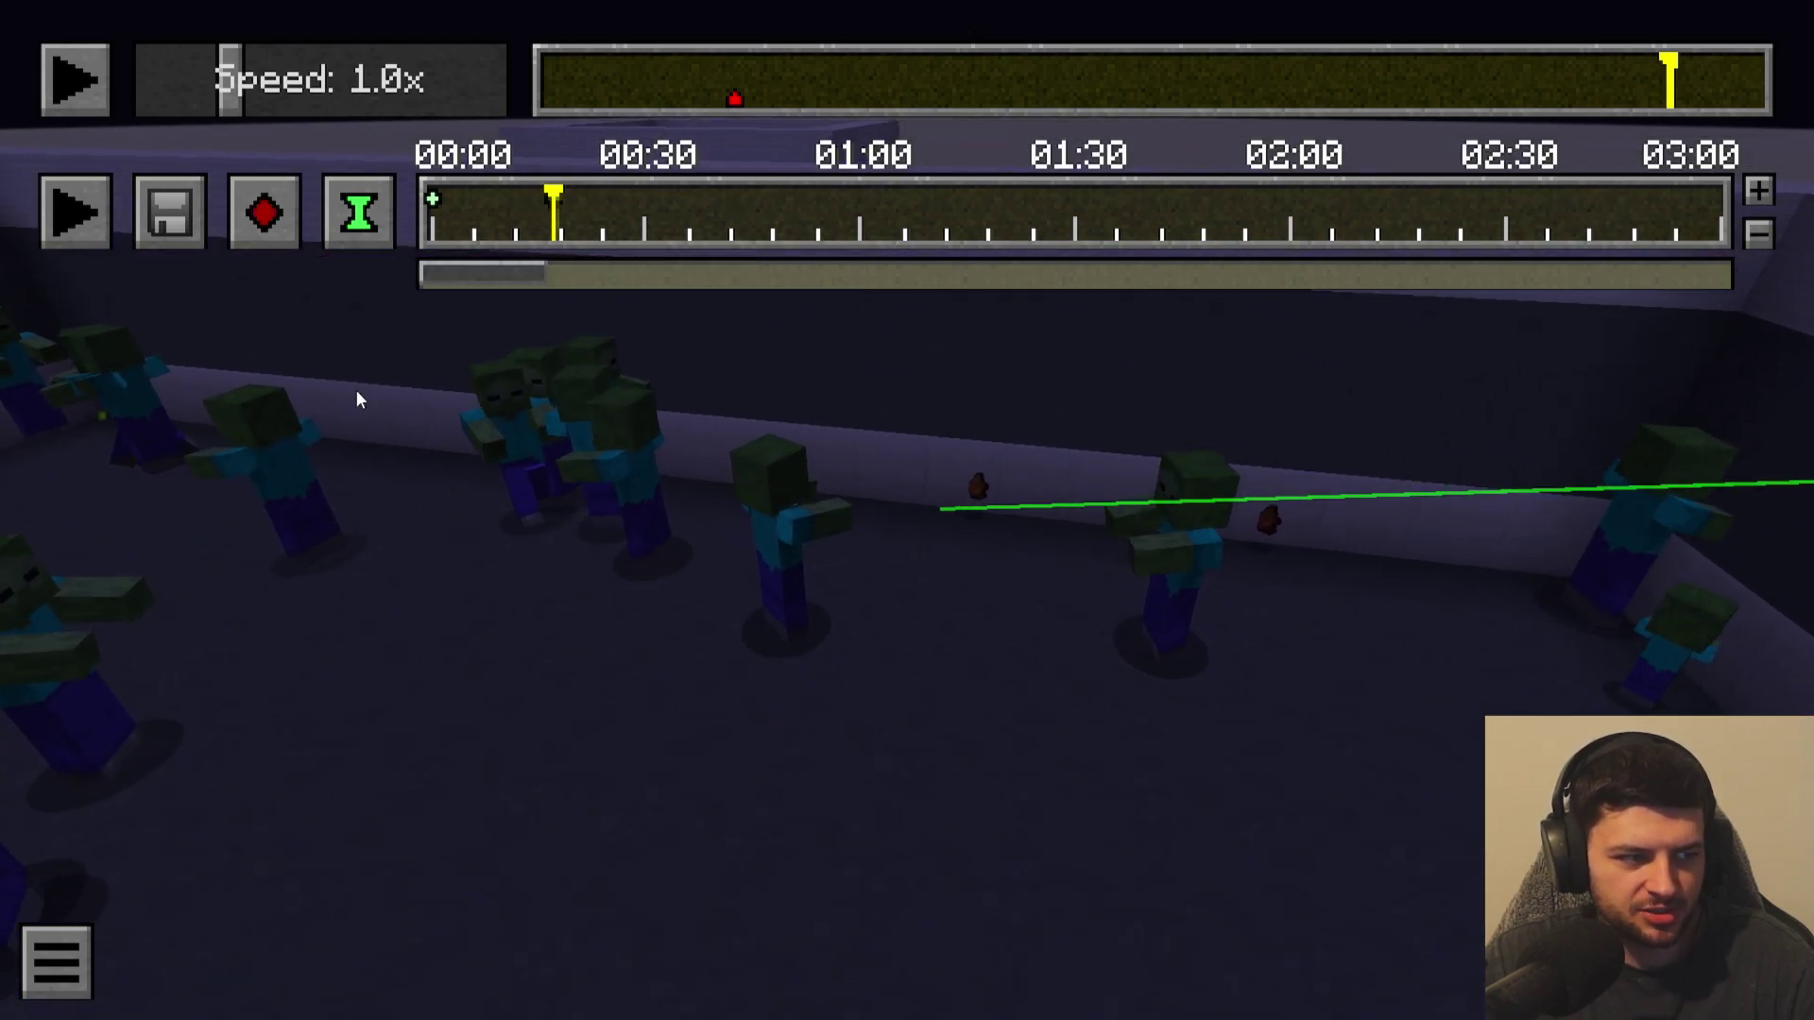
# Back the camera away to see the path between the position keyframes, and add time keyframes at 00:00 and about 00:17.
pyautogui.press('s')
pyautogui.press('w')
pyautogui.press('a')
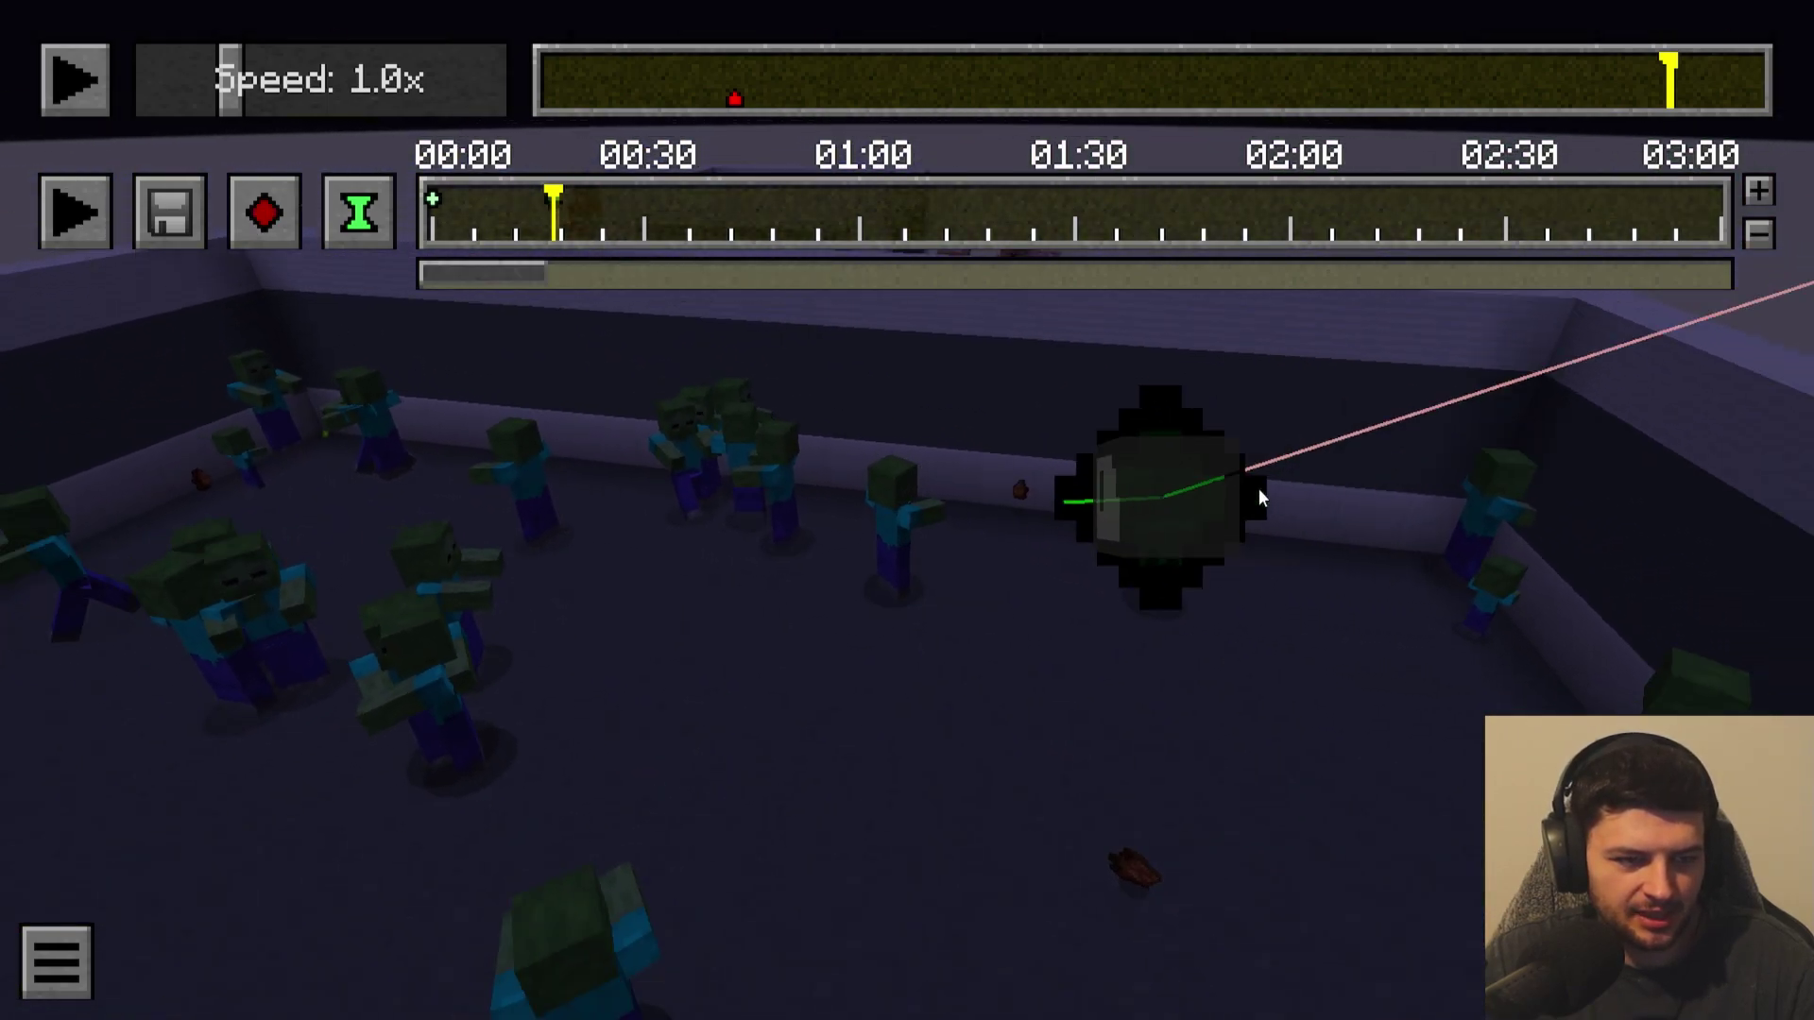
pyautogui.press('s')
pyautogui.press('a')
pyautogui.press('s')
pyautogui.press('d')
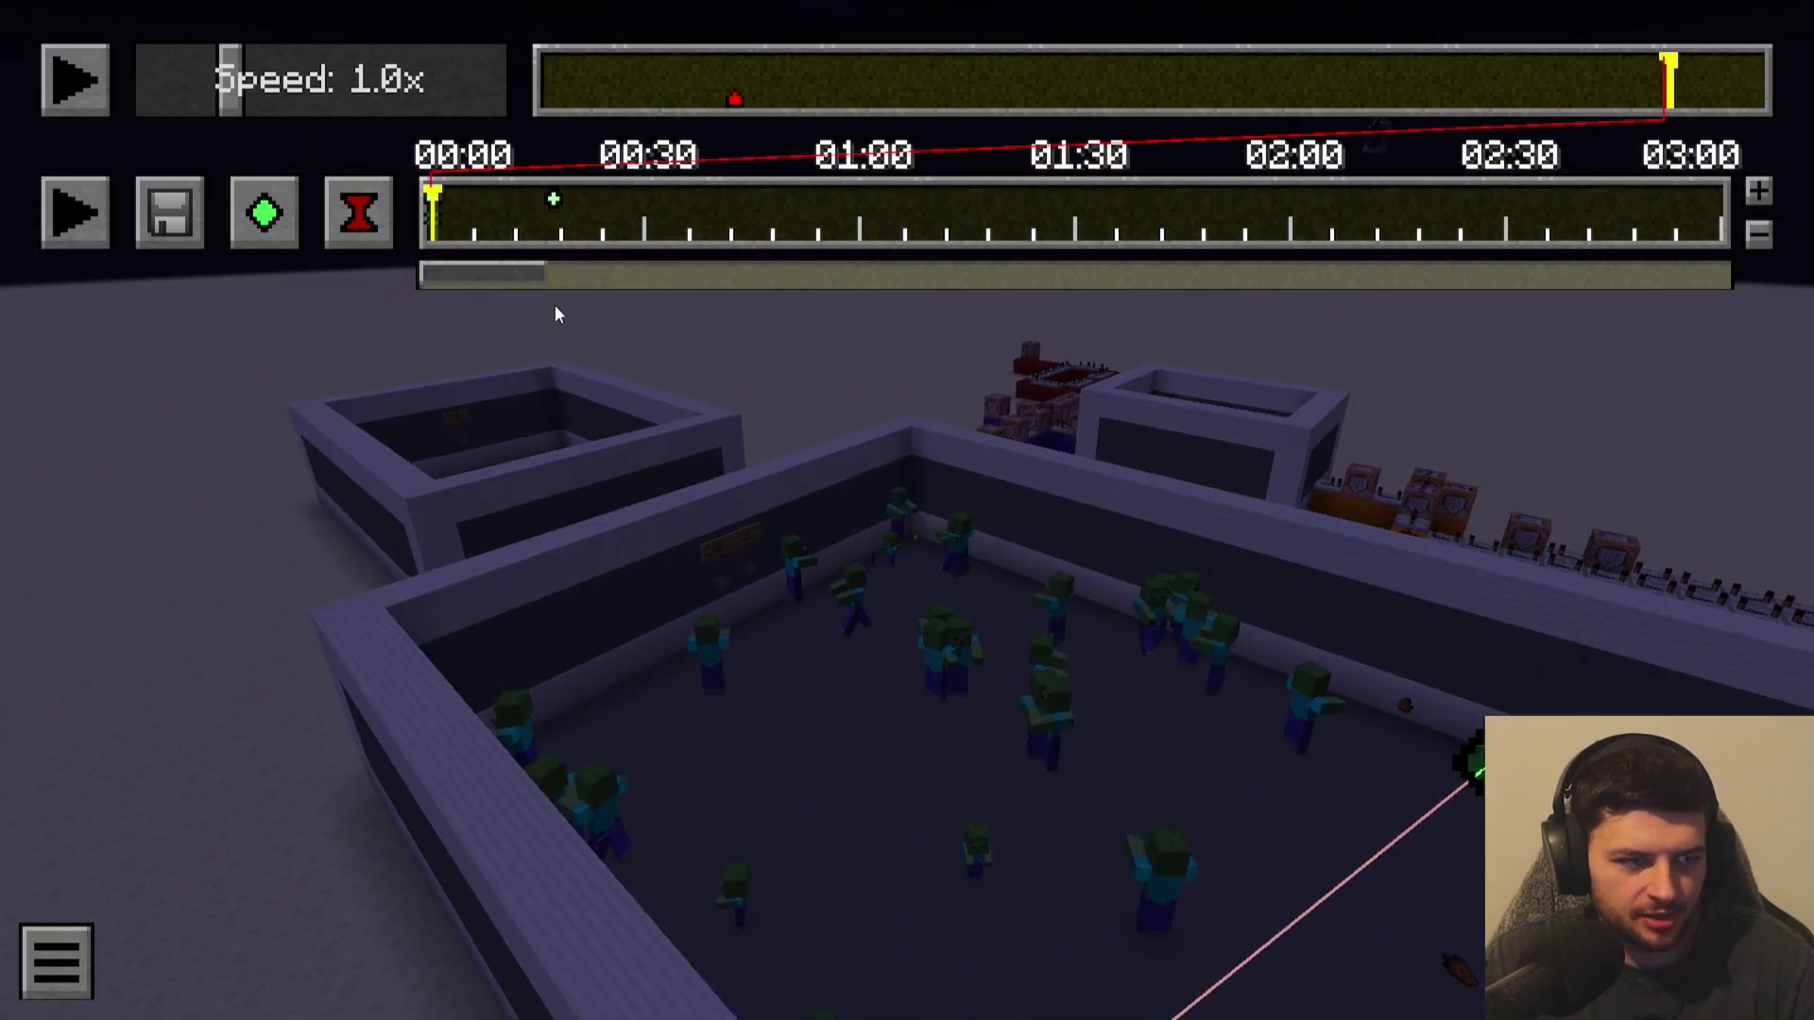
pyautogui.click(551, 213)
pyautogui.click(358, 212)
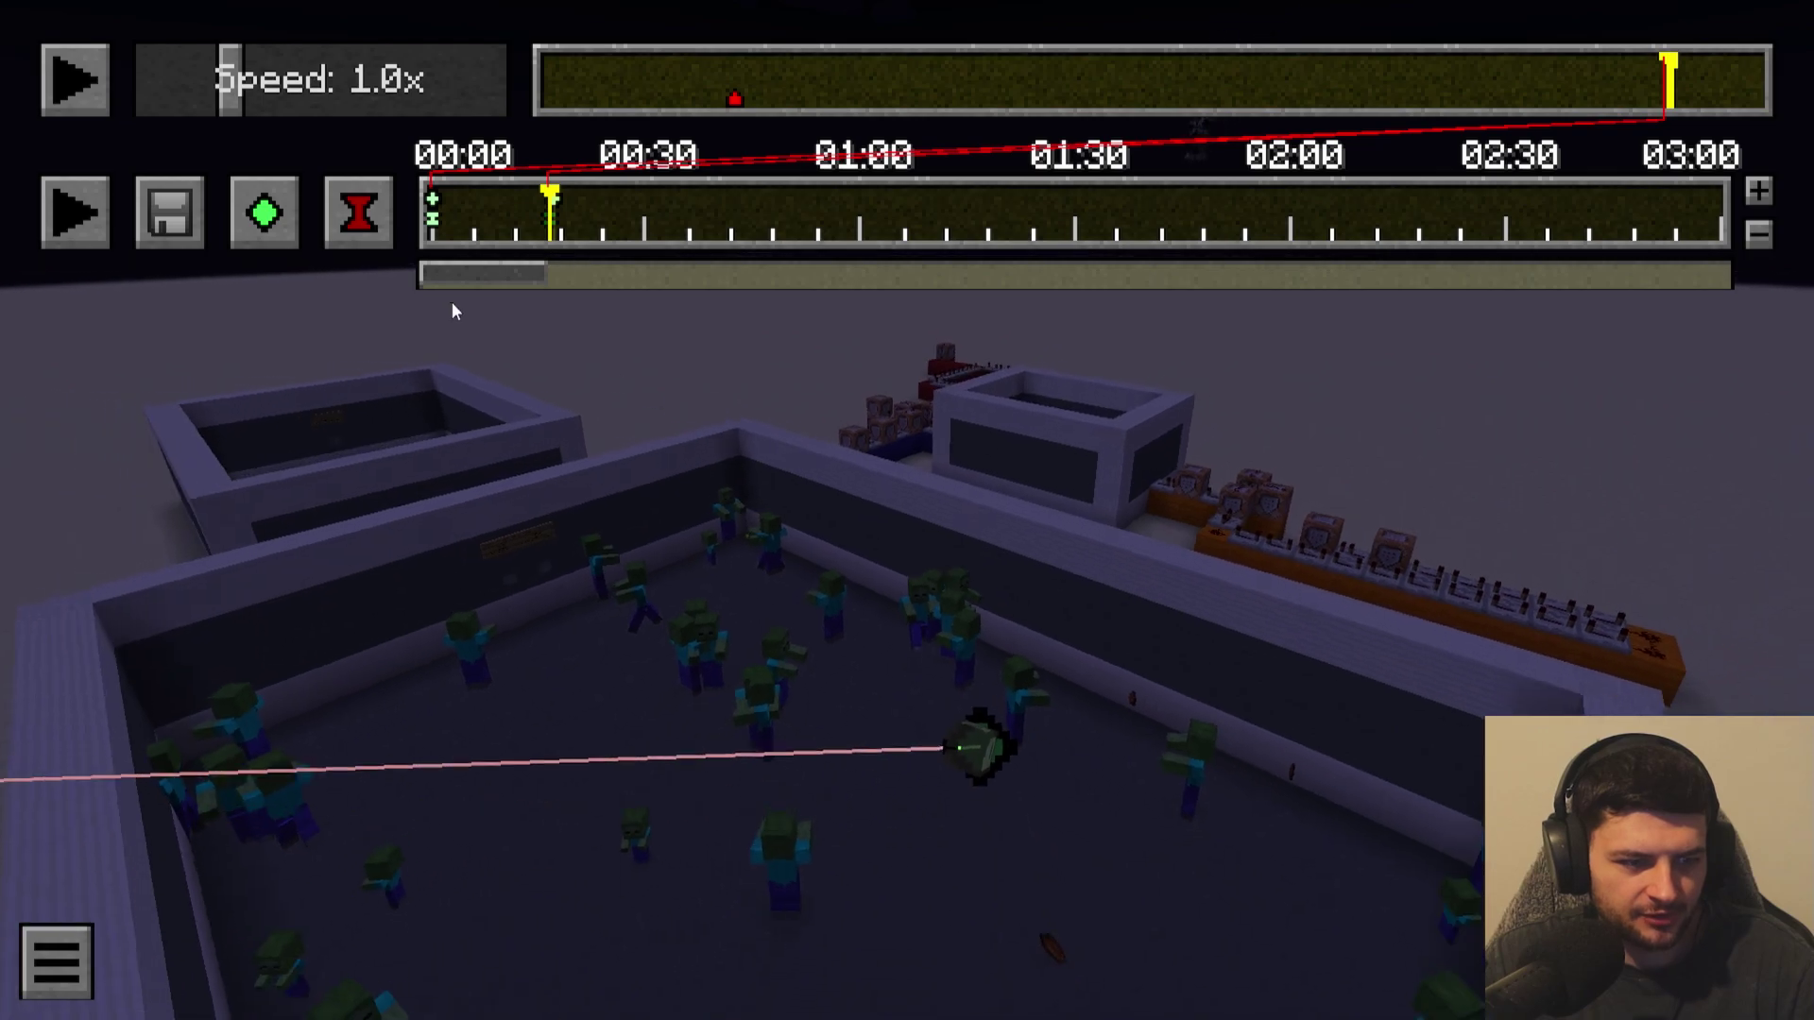
# Open the video render settings and review the rendering methods and encoding presets, keeping Default Rendering and MP4 - Custom Bitrate.
pyautogui.click(171, 218)
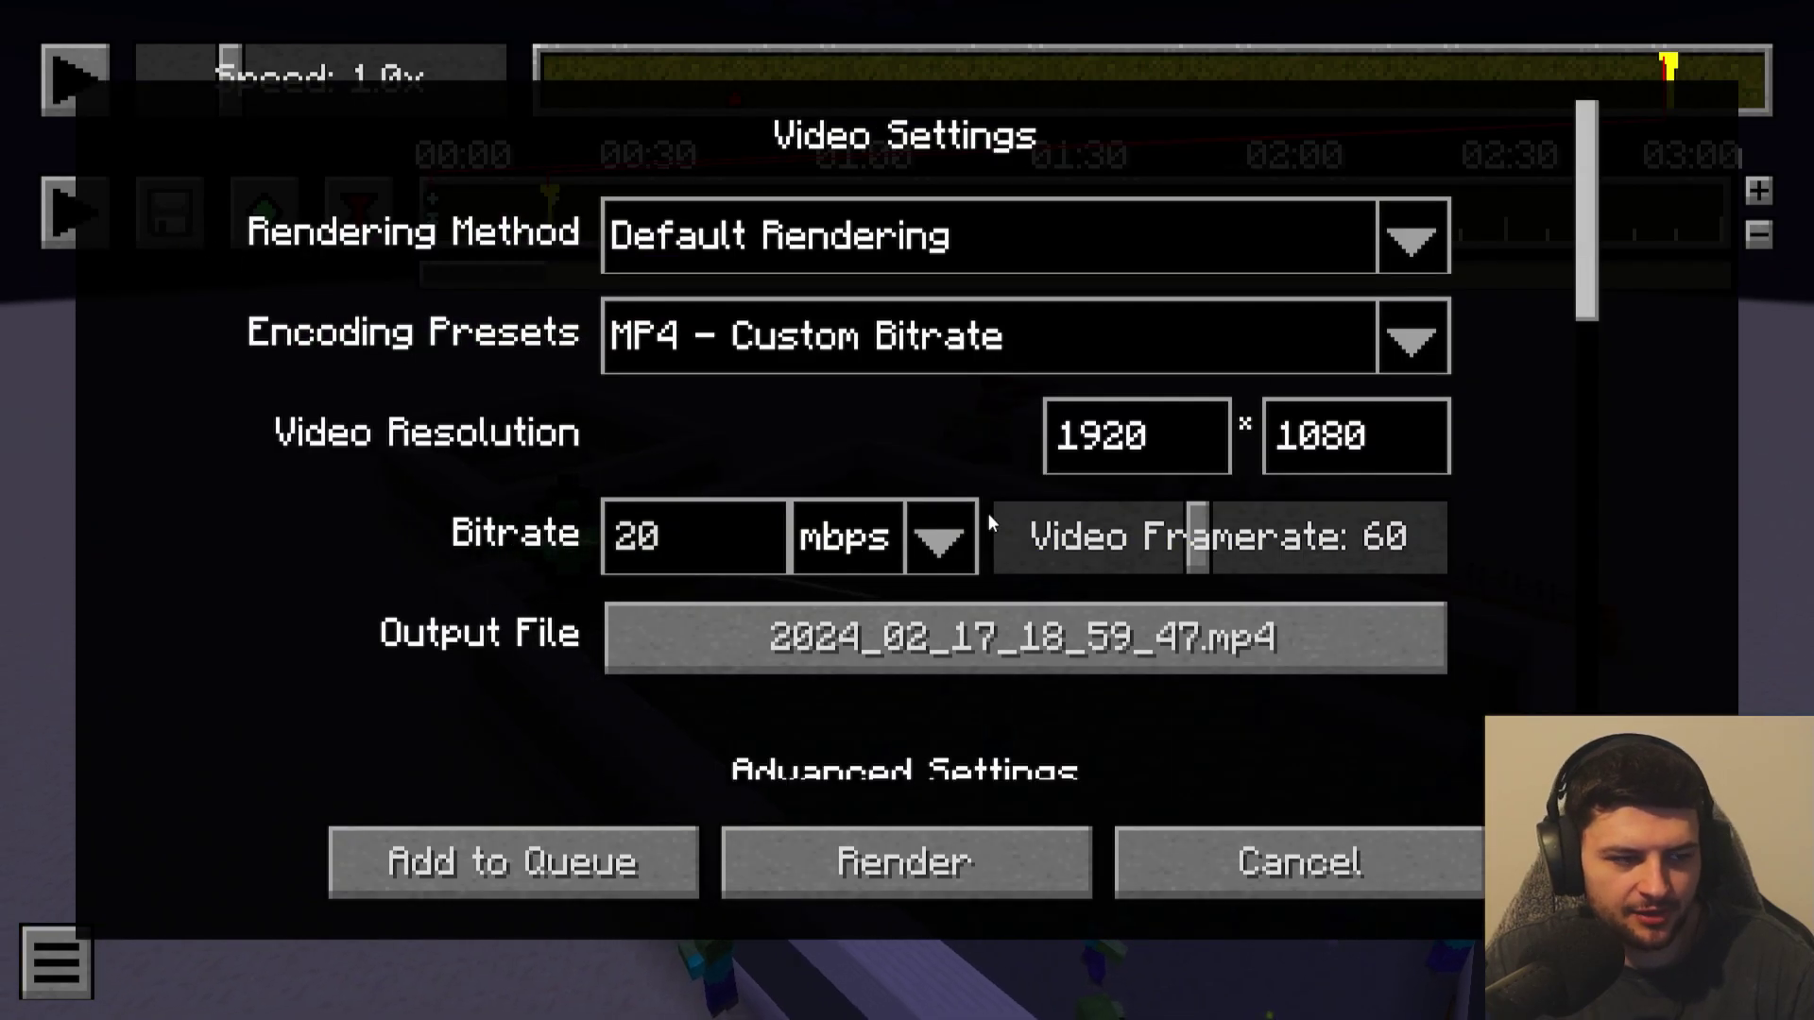
pyautogui.click(676, 232)
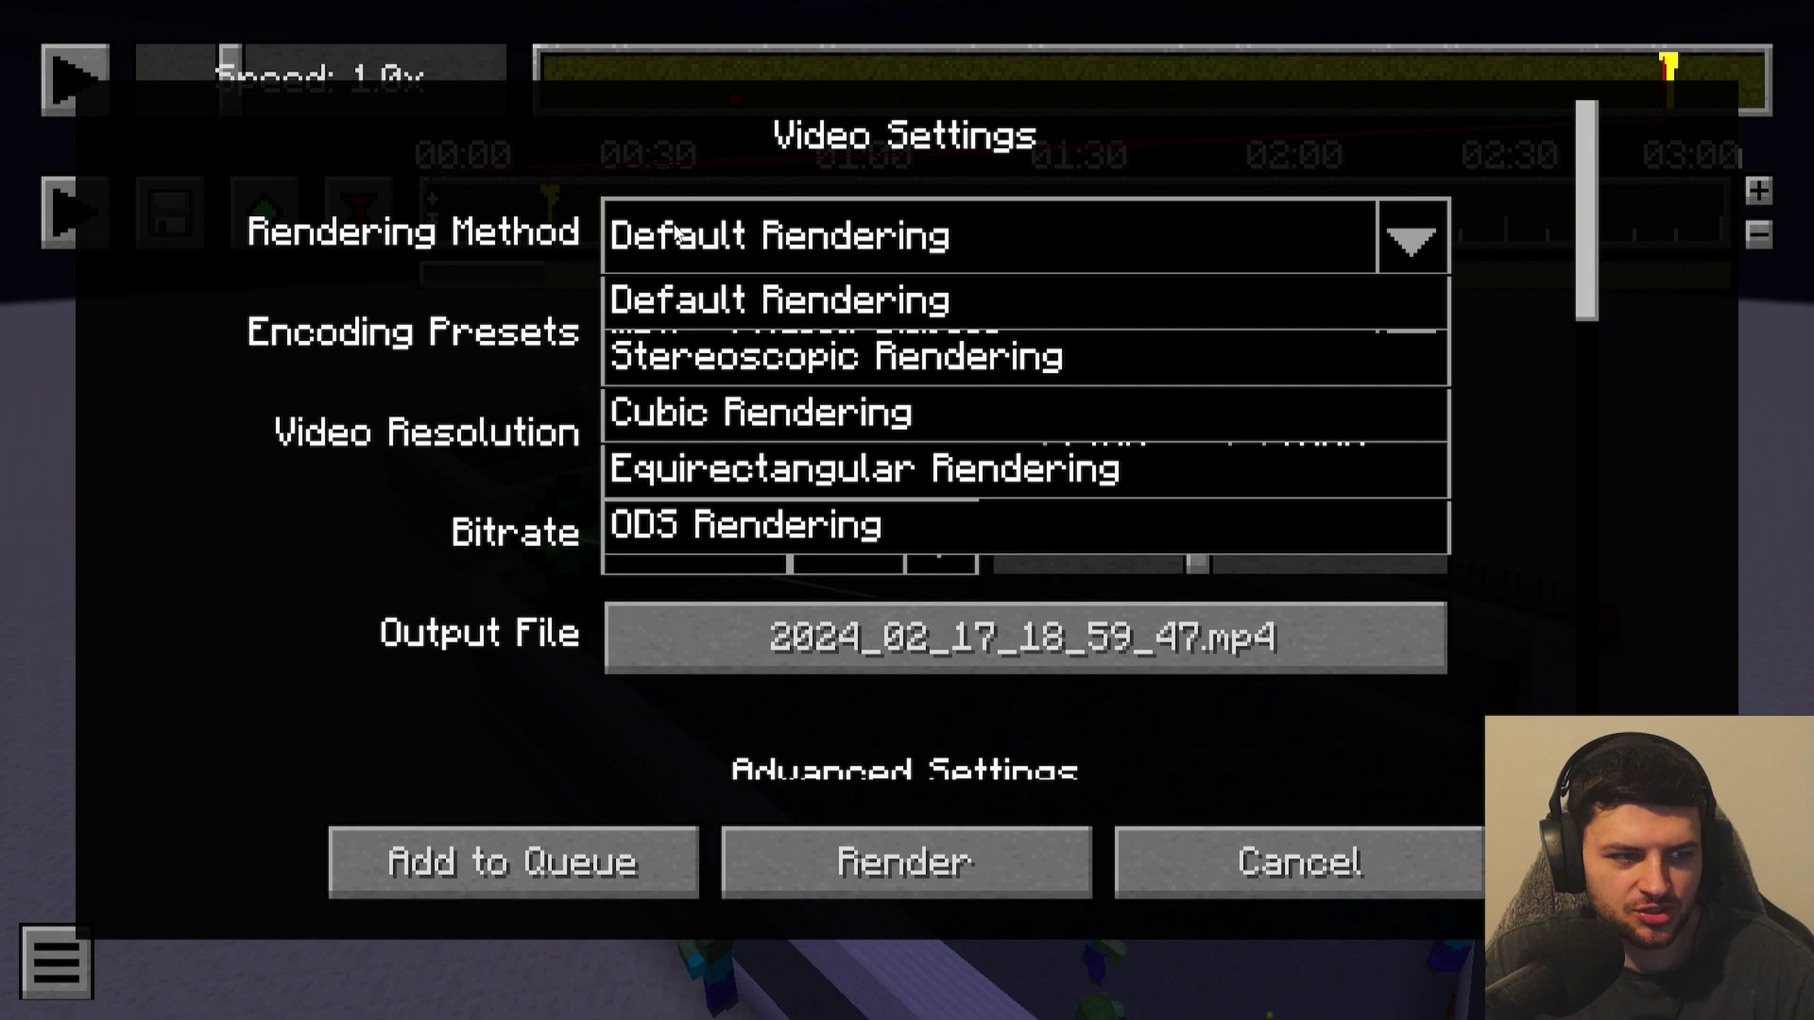
pyautogui.click(837, 251)
pyautogui.click(756, 236)
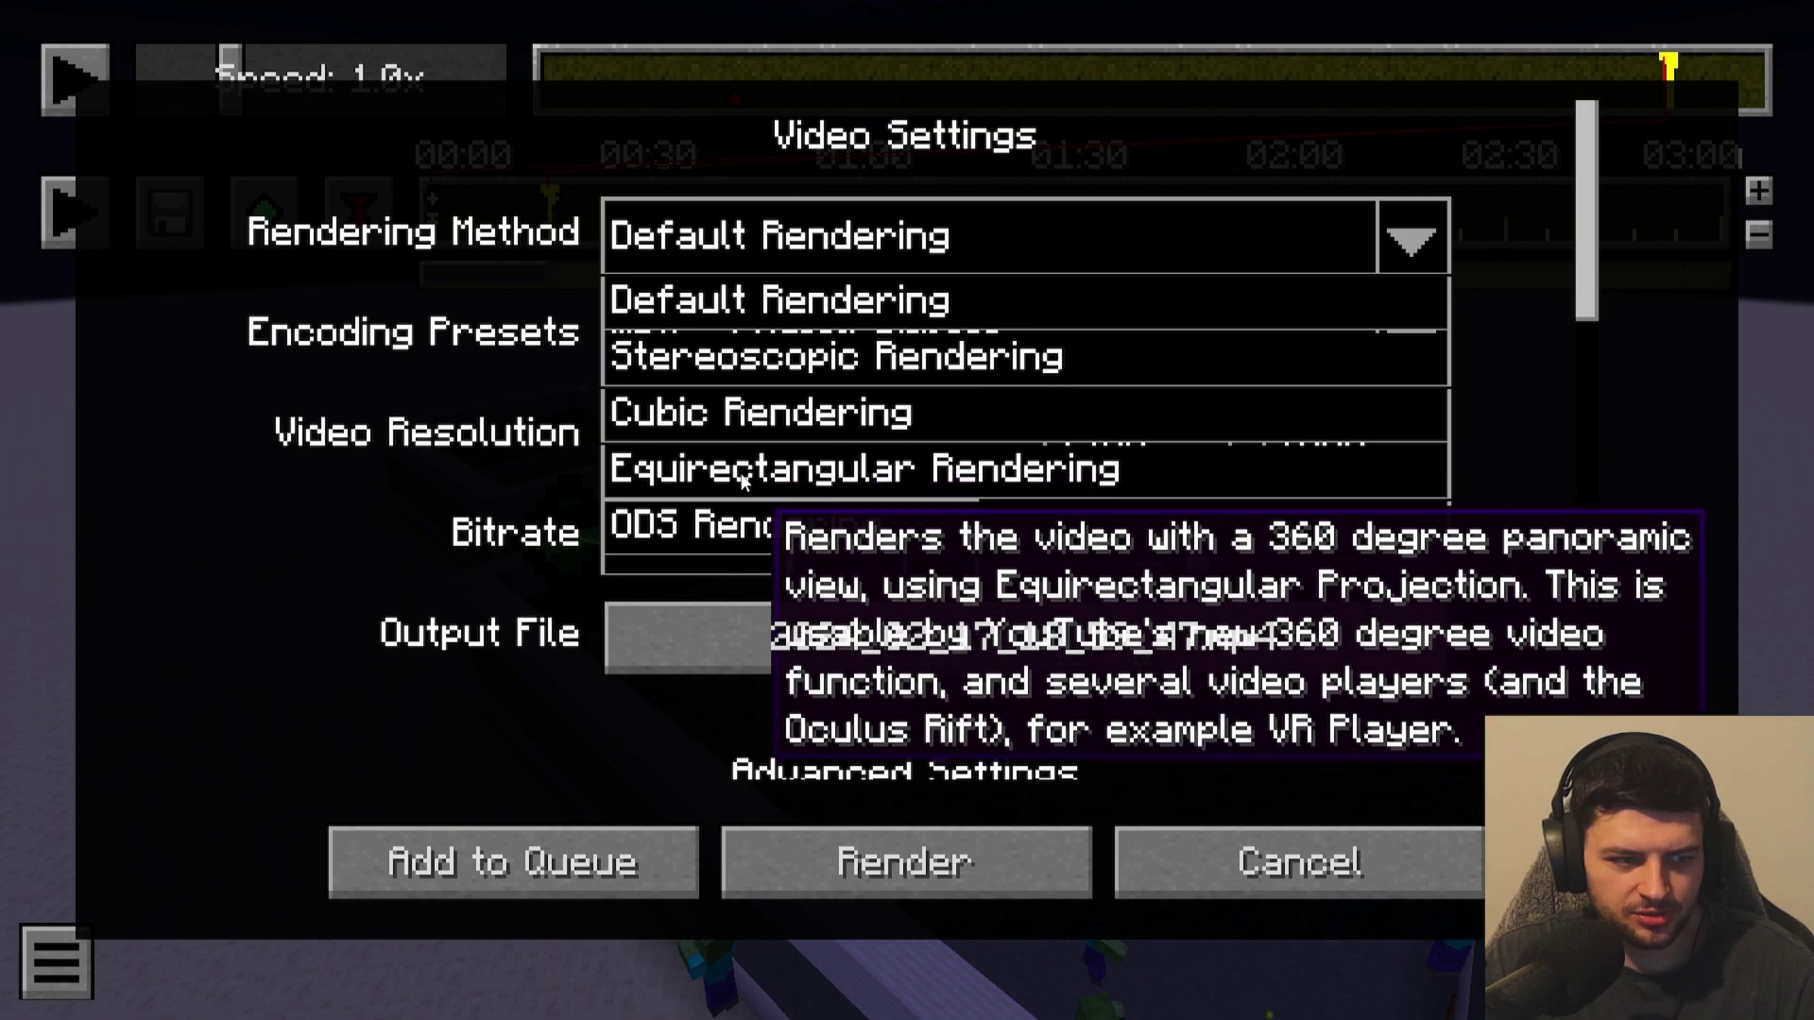
pyautogui.click(738, 340)
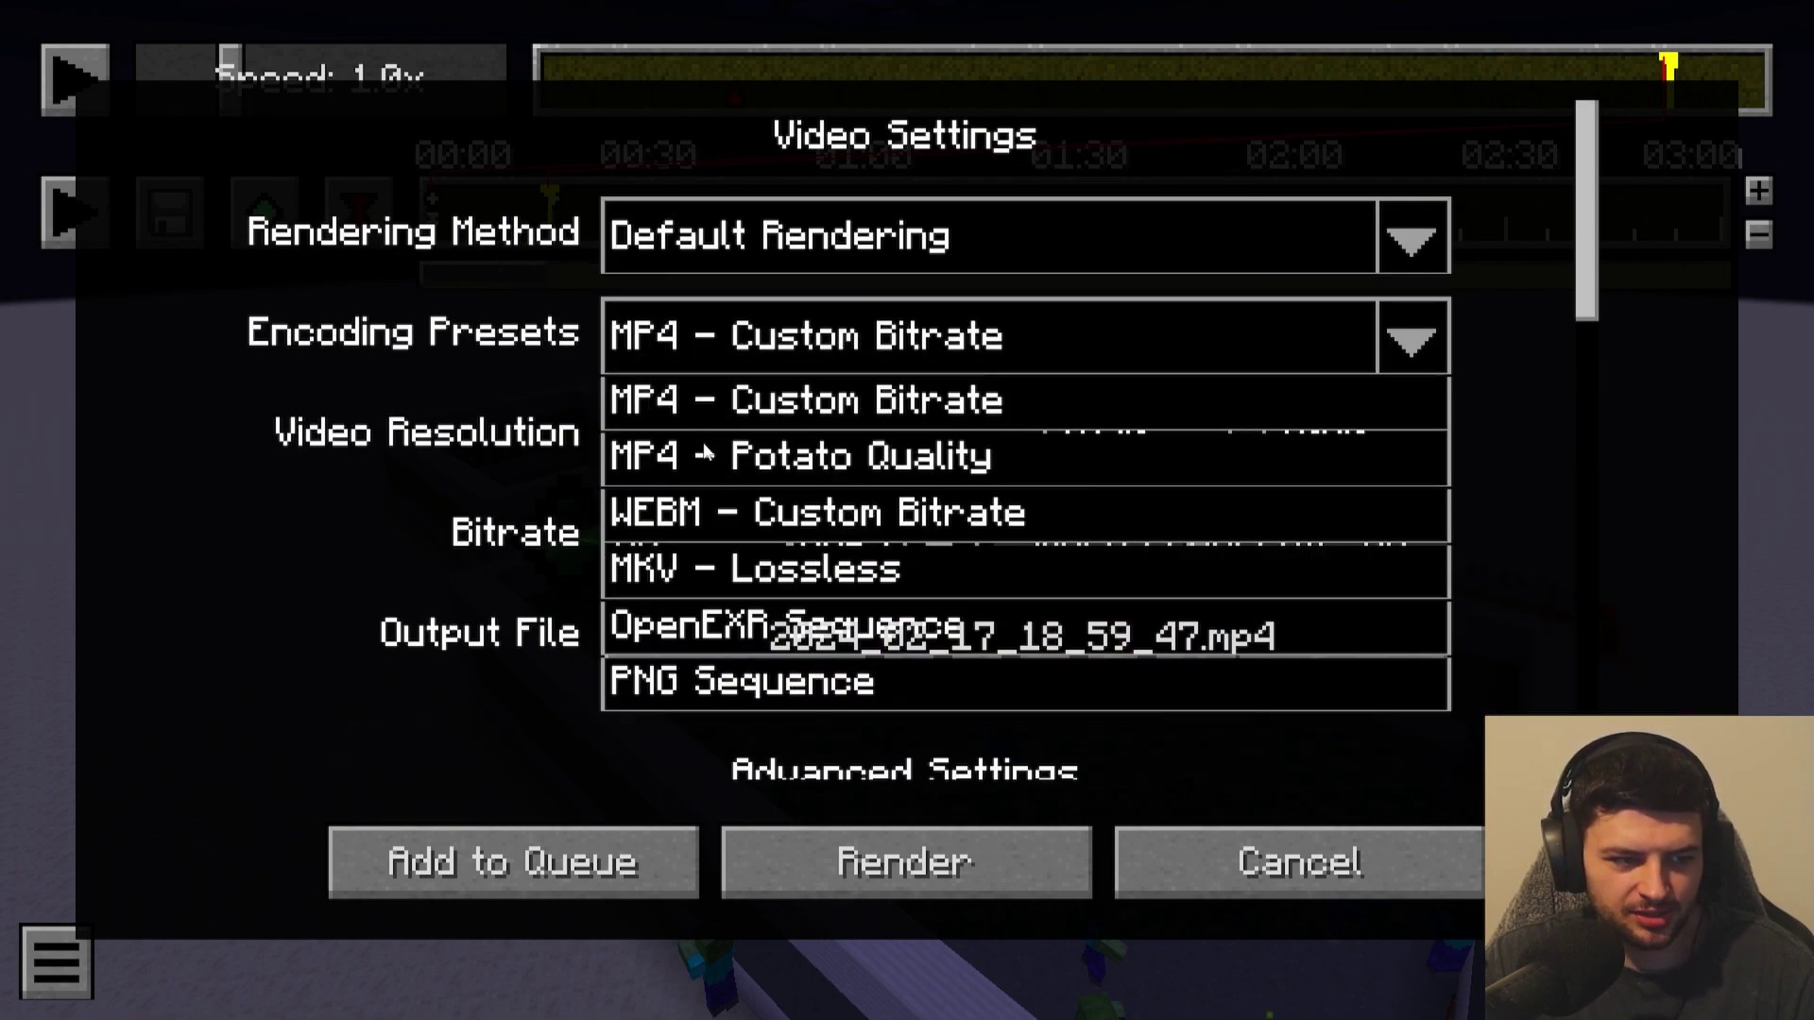
pyautogui.scroll(-4, 755, 439)
pyautogui.click(435, 296)
pyautogui.scroll(4, 434, 297)
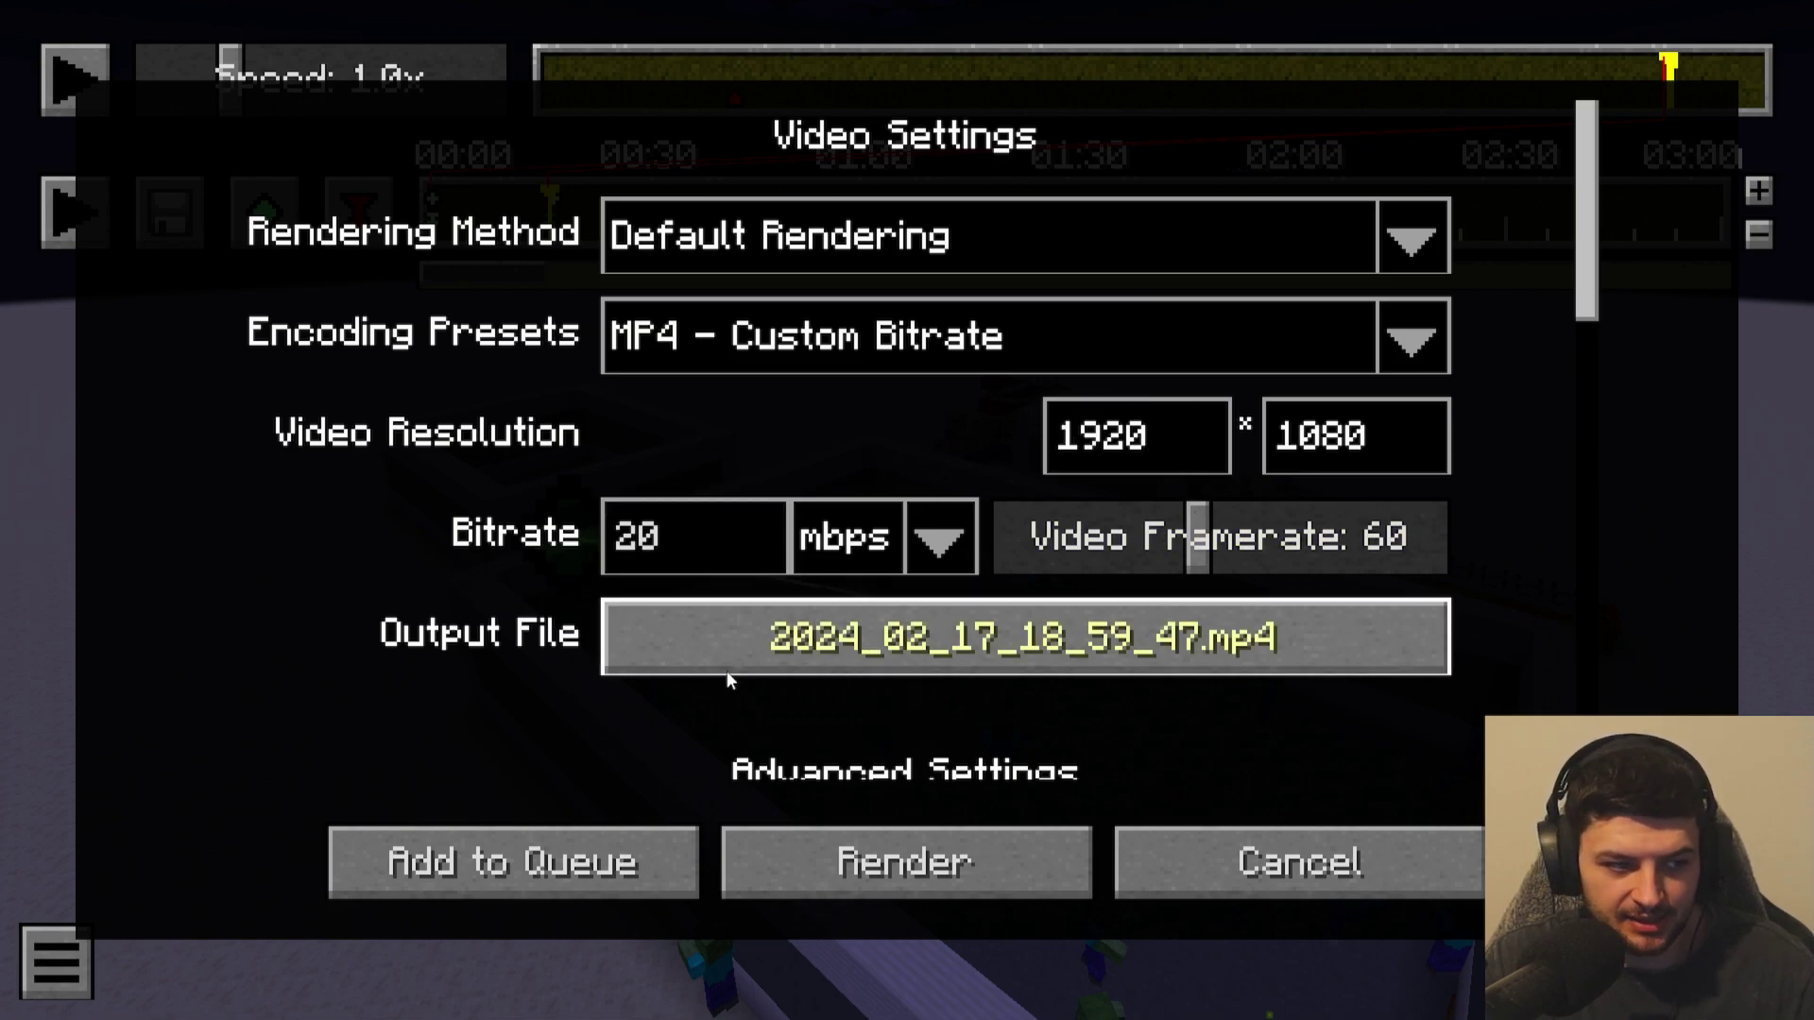
# Check where the output video file is saved without changing it, and read through the advanced render settings down to Anti-Aliasing.
pyautogui.click(1084, 654)
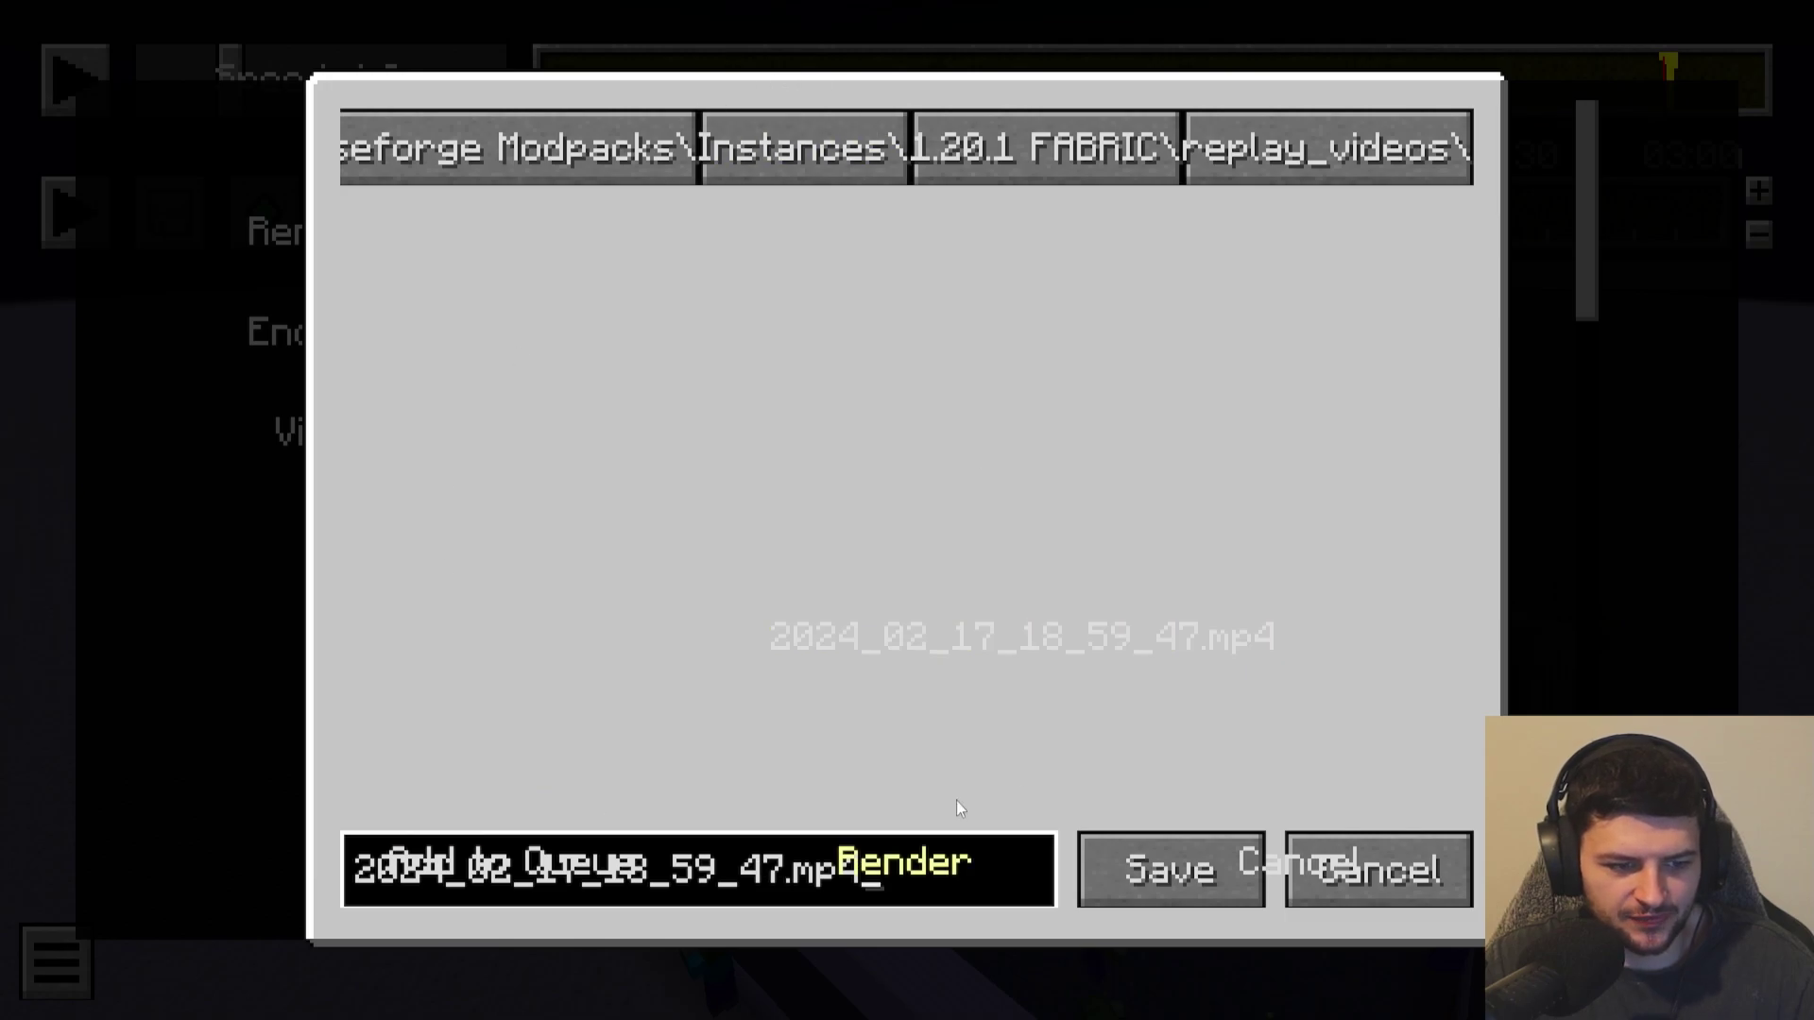
pyautogui.click(1339, 836)
pyautogui.scroll(-5, 841, 733)
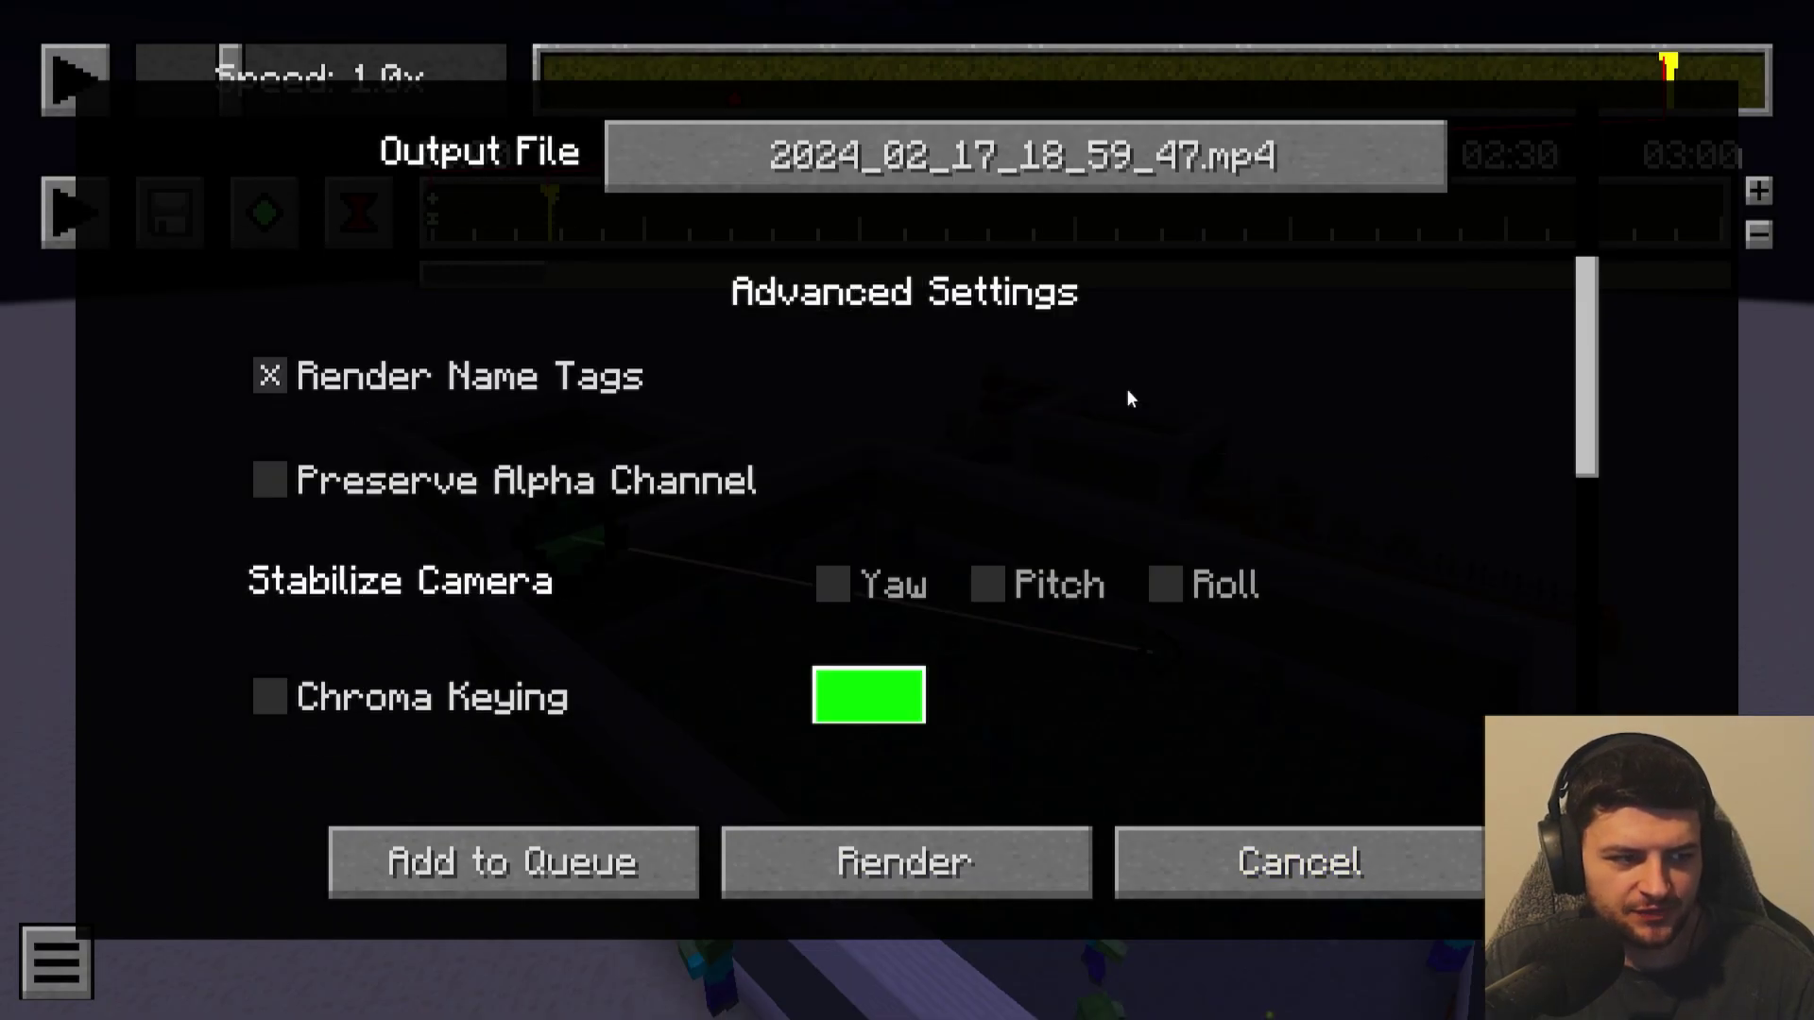
pyautogui.scroll(-5, 1585, 353)
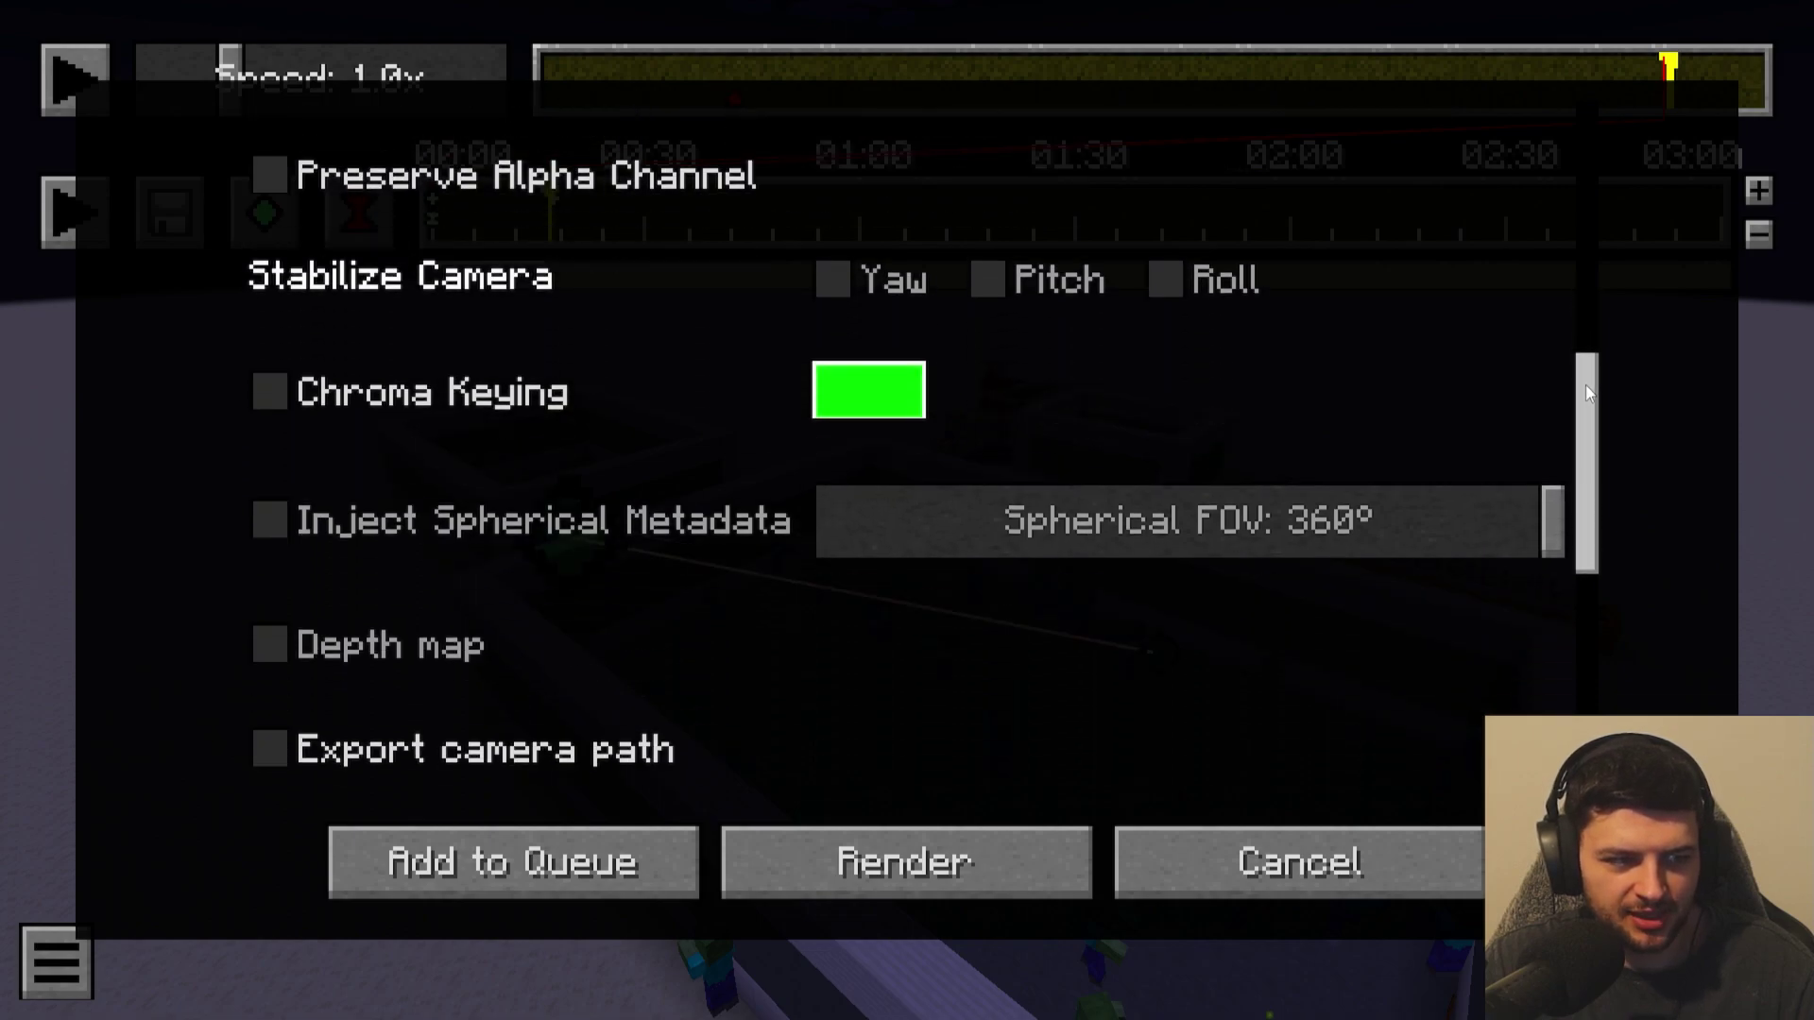
pyautogui.scroll(-3, 1587, 393)
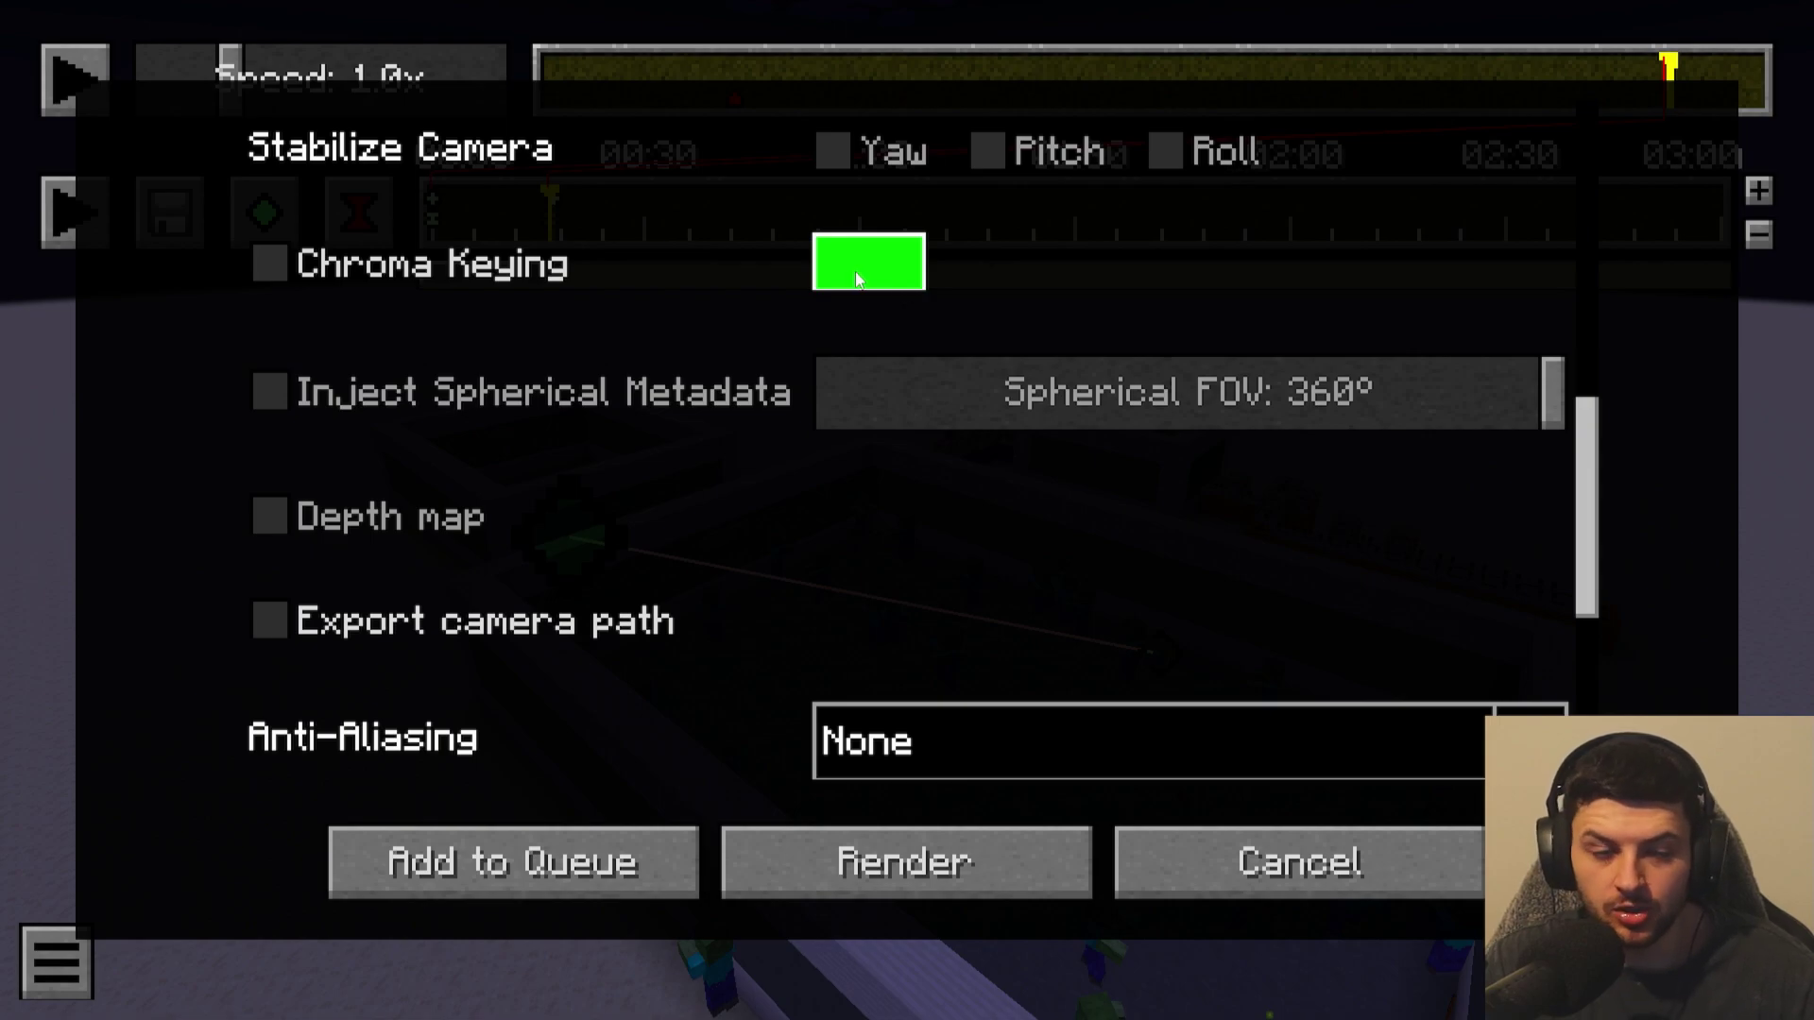
pyautogui.scroll(-8, 507, 485)
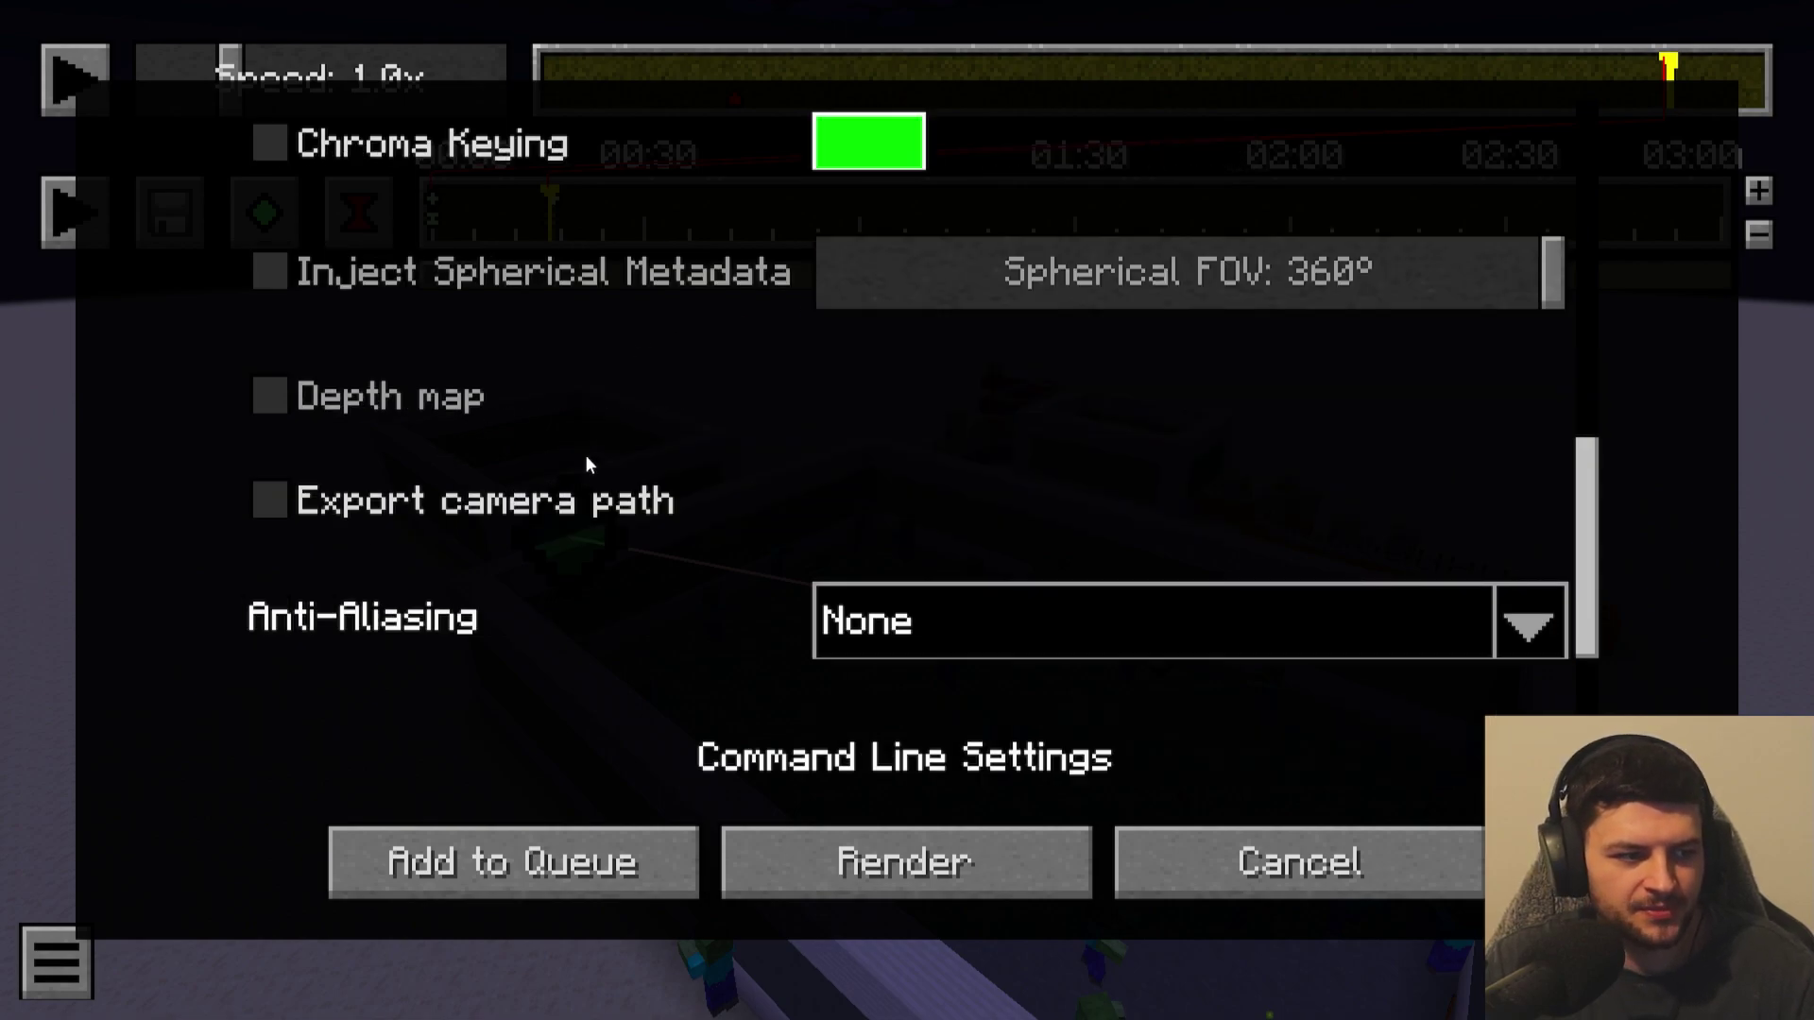
# Look through the remaining render settings and the command line parameters, try to render the video, and return to the replay timeline.
pyautogui.click(920, 386)
pyautogui.click(920, 386)
pyautogui.scroll(-3, 682, 446)
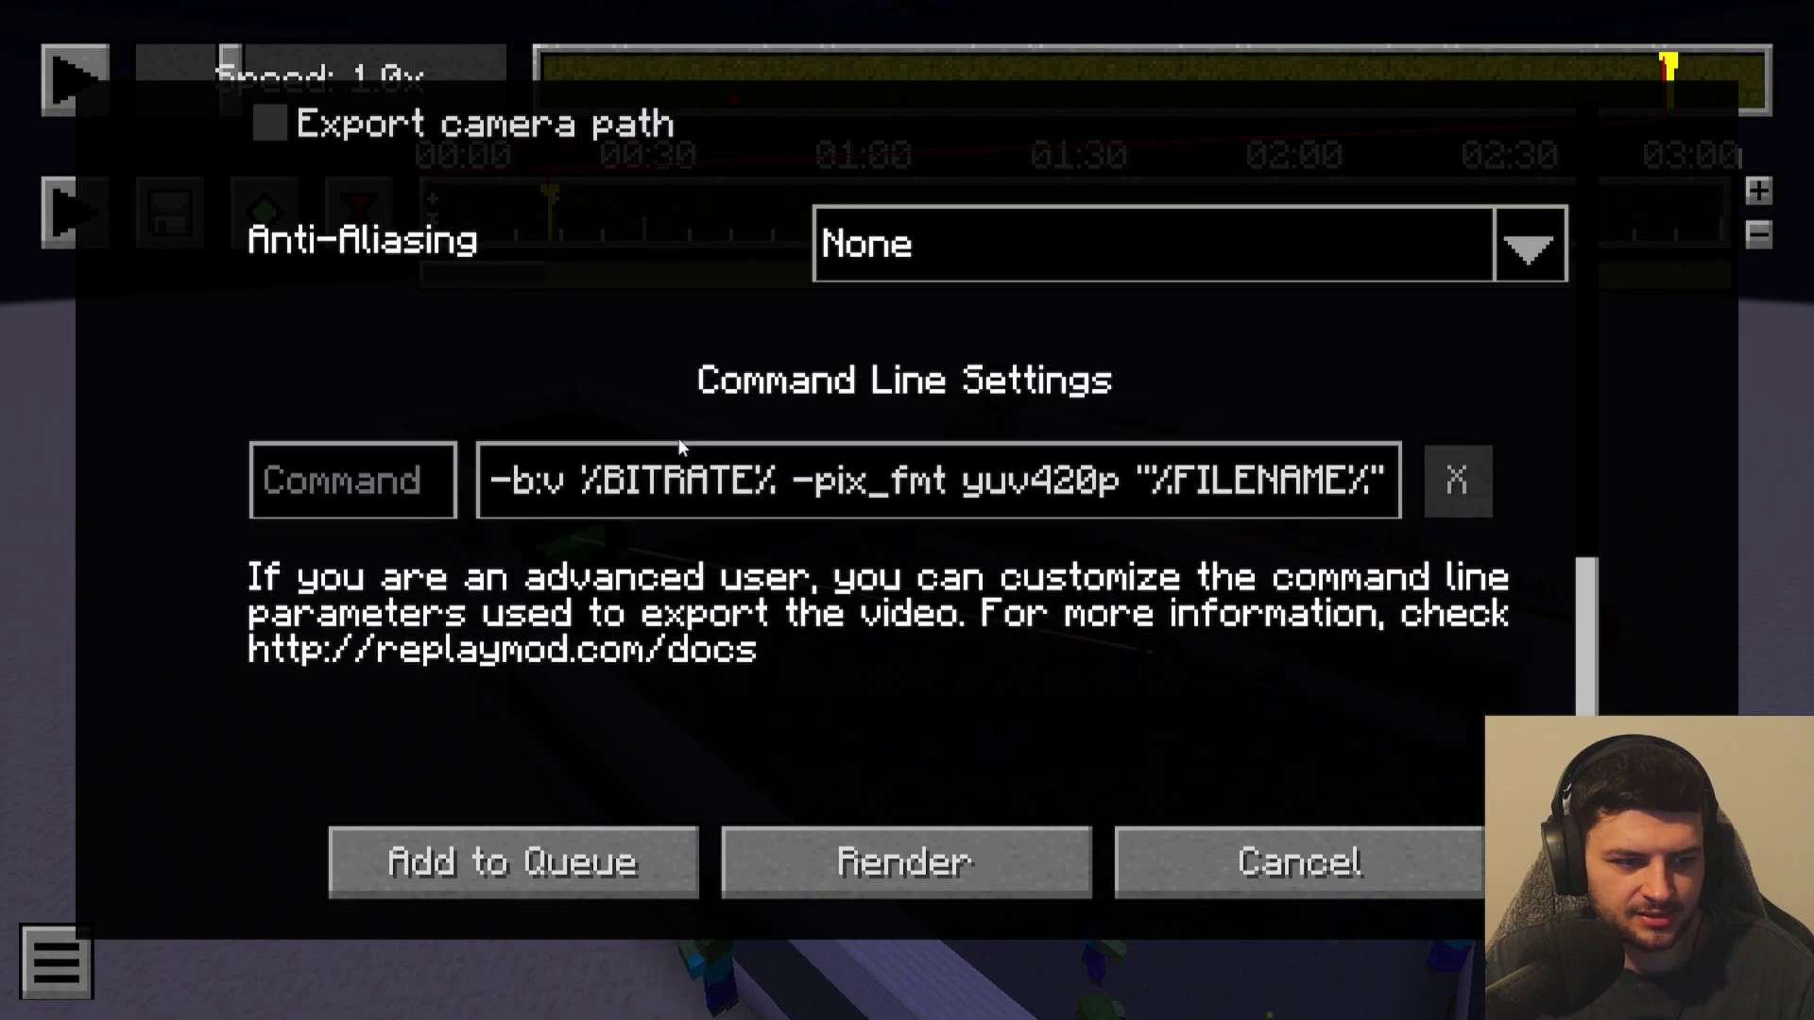
pyautogui.moveTo(1588, 697); pyautogui.dragTo(1579, 231)
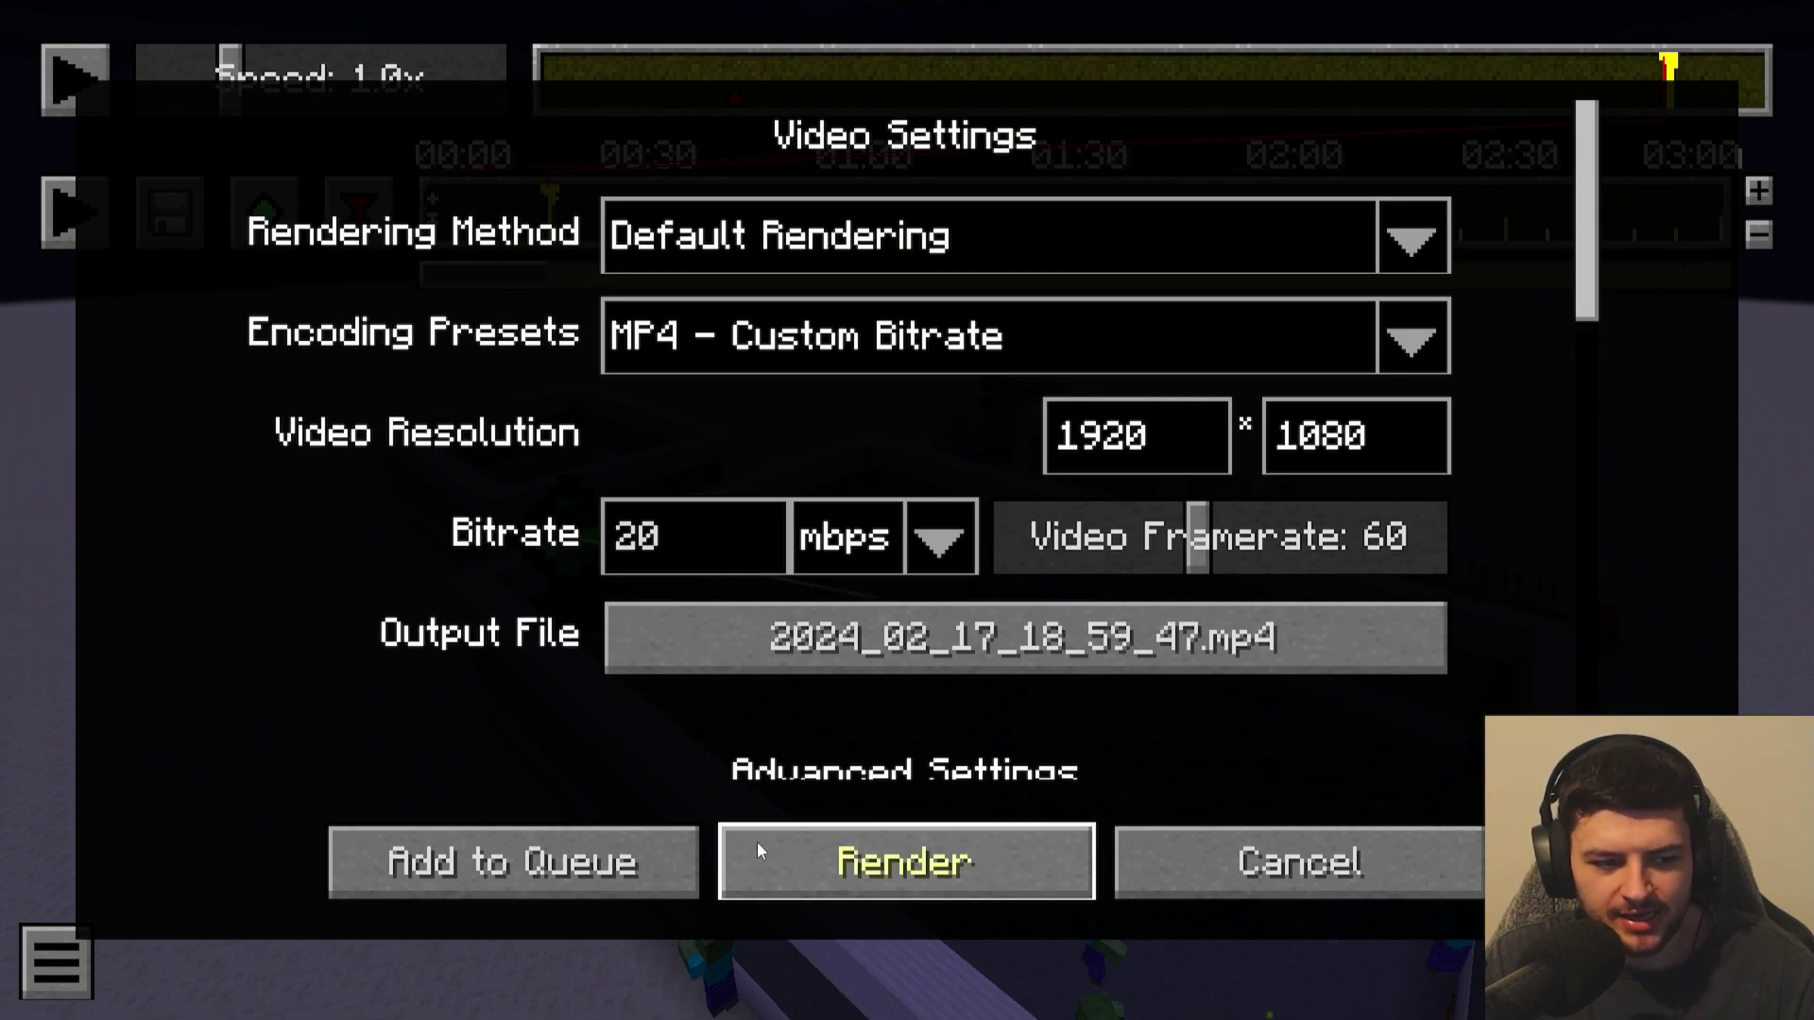
pyautogui.click(906, 862)
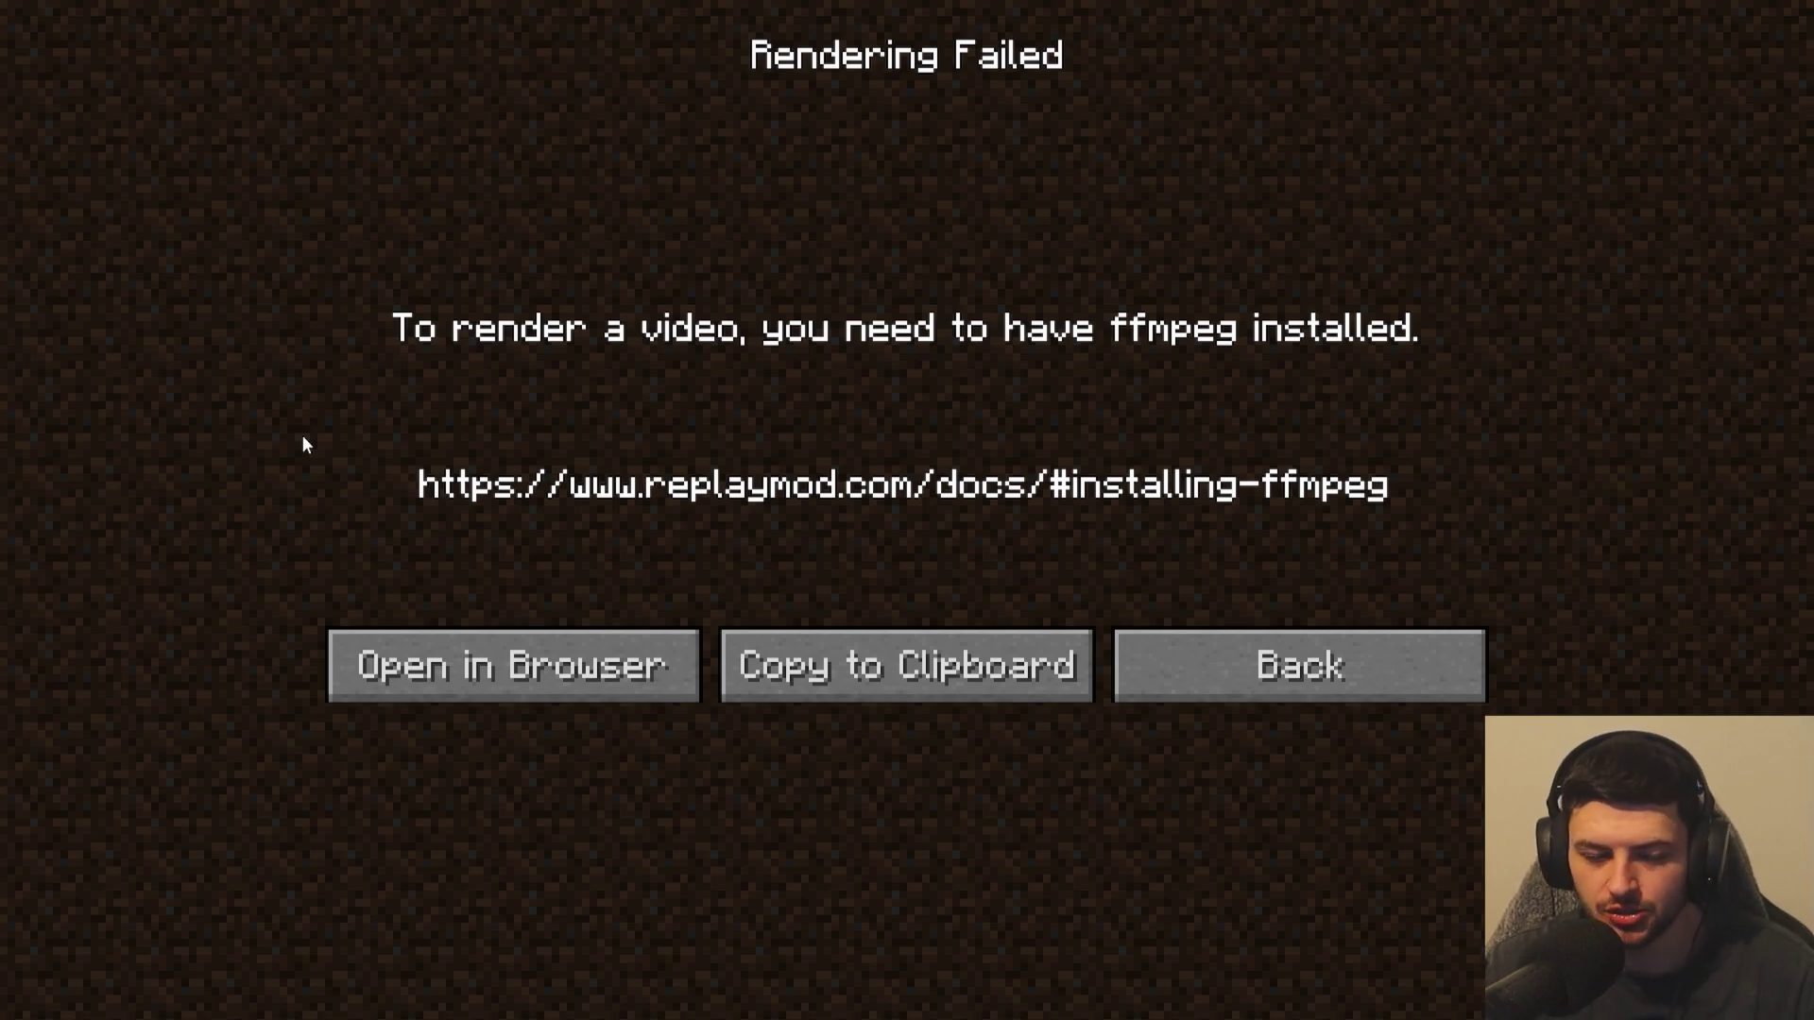
pyautogui.click(1202, 652)
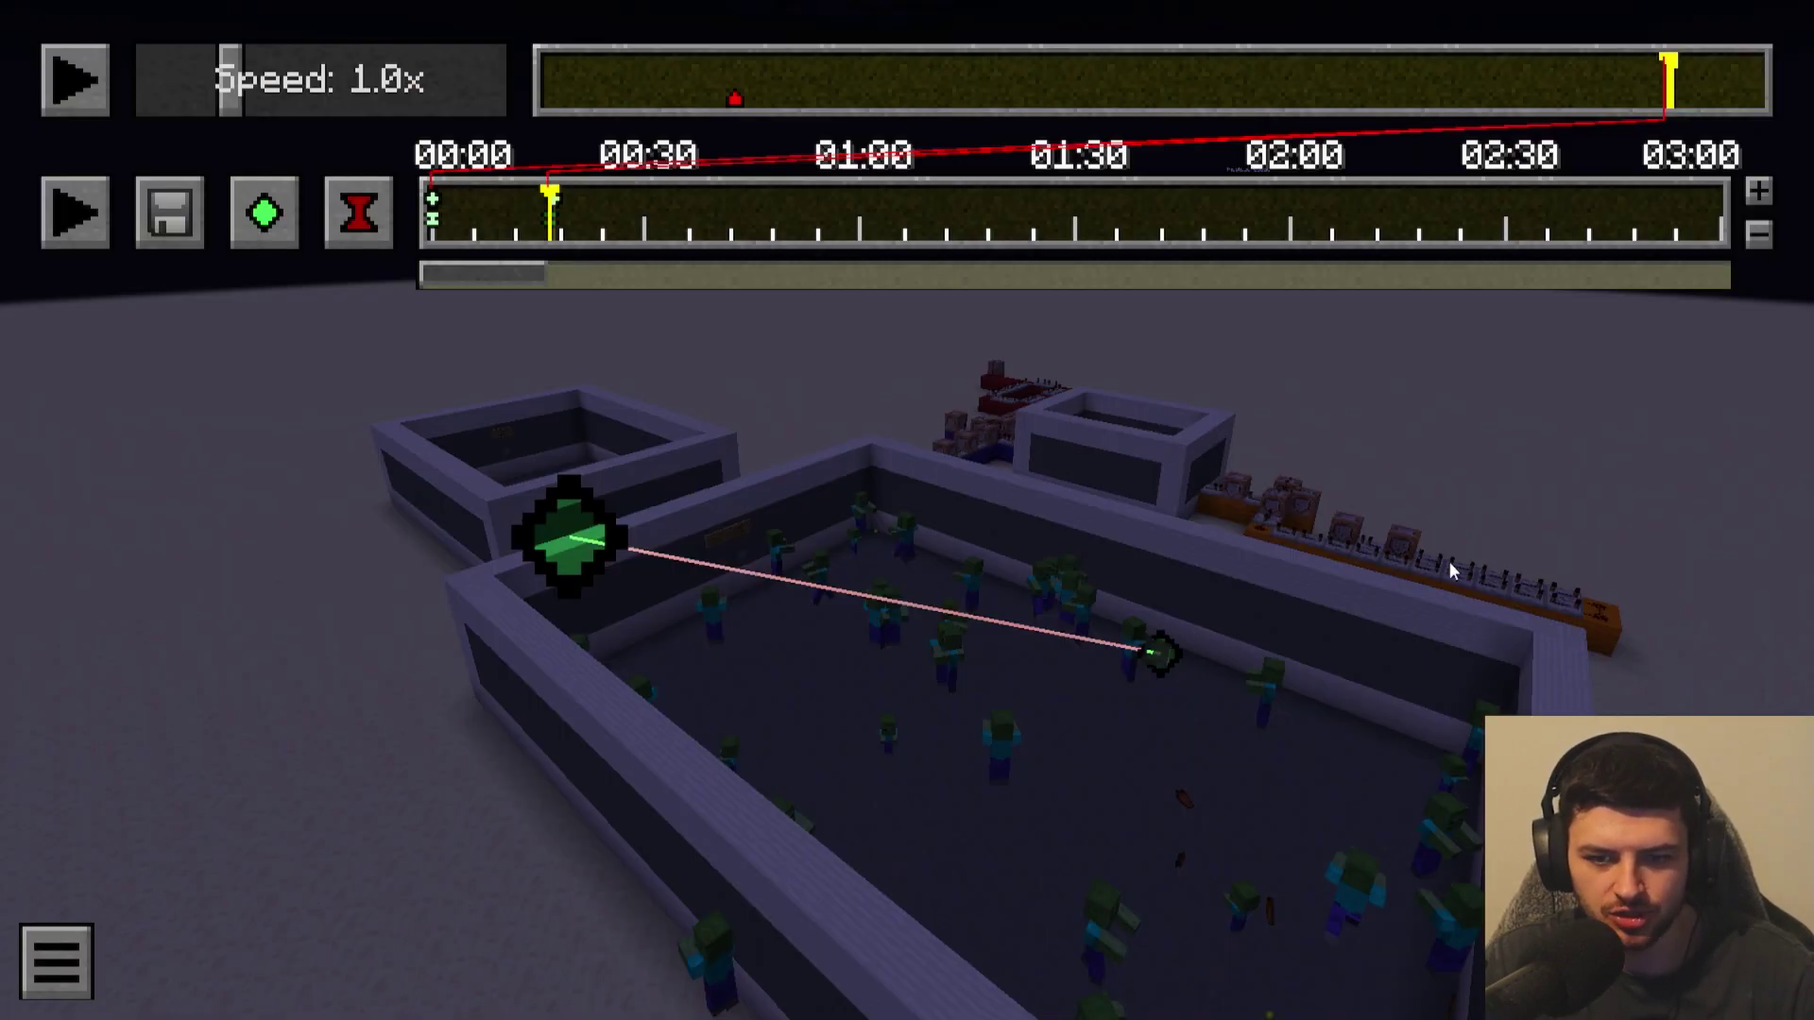
# Play the replay briefly, move the second position keyframe to about 00:07, and place the path timeline's cursor at about 02:00.
pyautogui.moveTo(430, 223); pyautogui.dragTo(776, 234)
pyautogui.press('p')
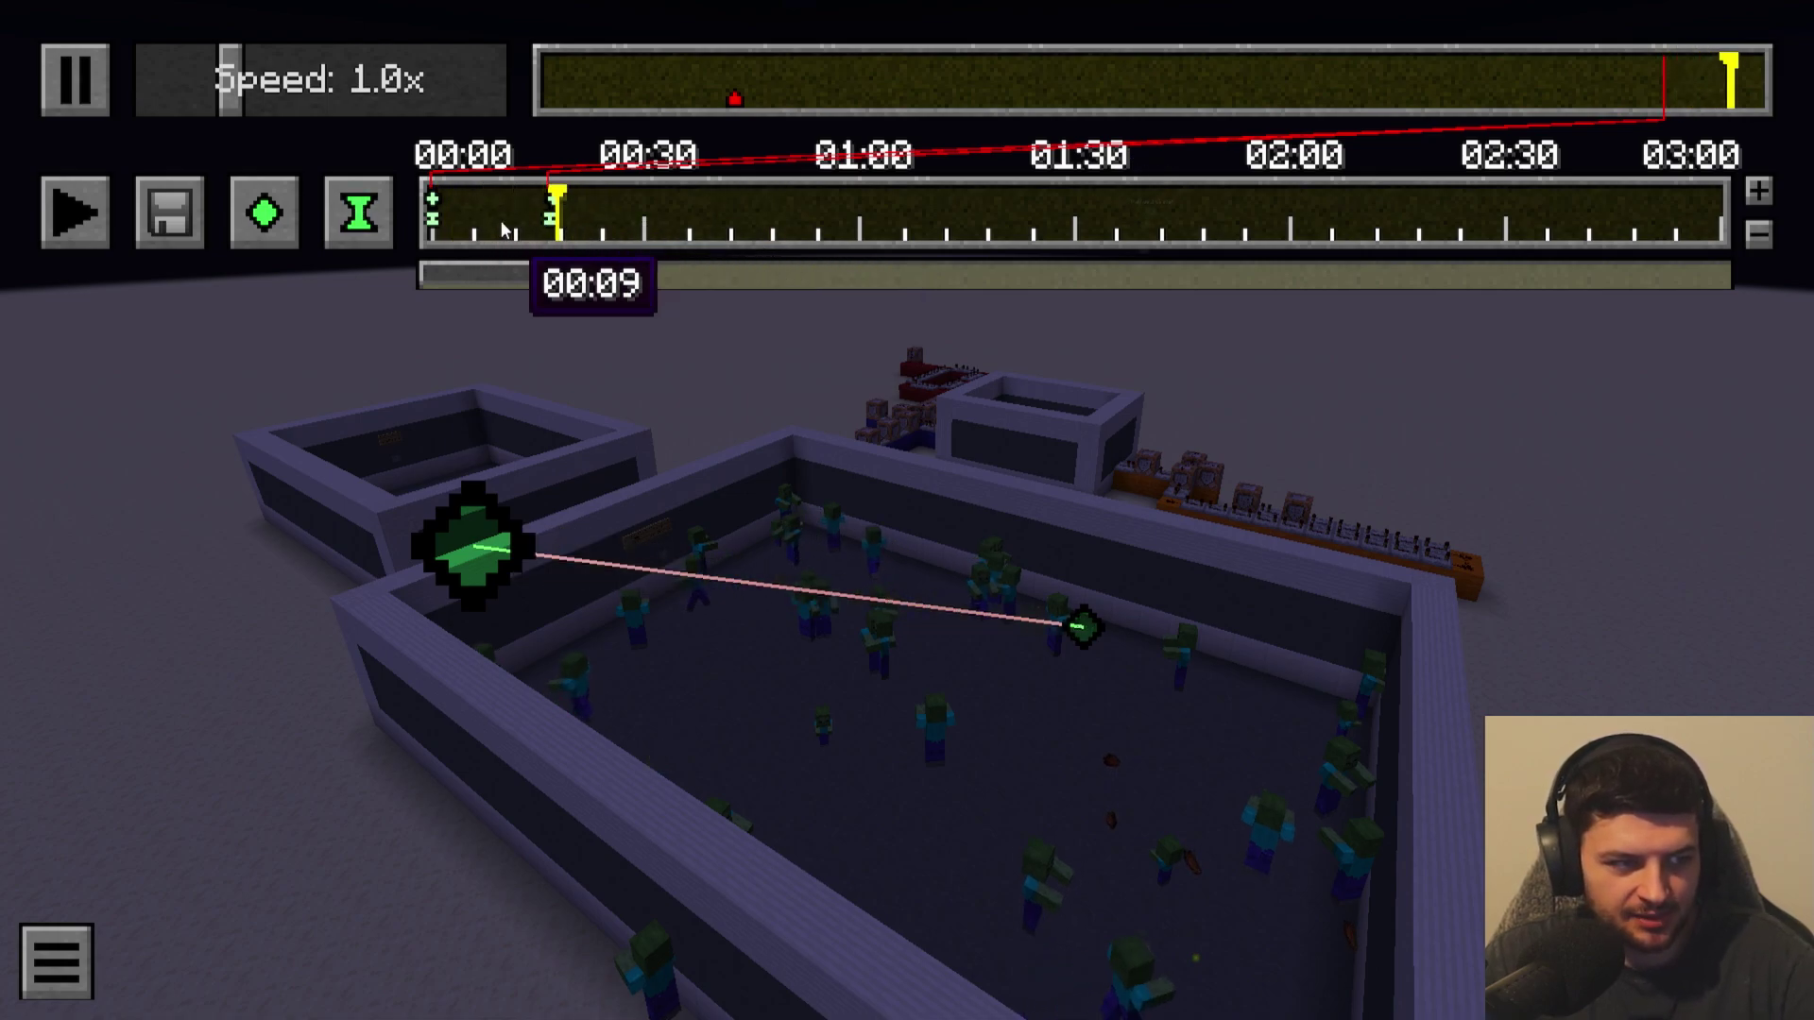
pyautogui.moveTo(550, 201); pyautogui.dragTo(480, 204)
pyautogui.click(523, 226)
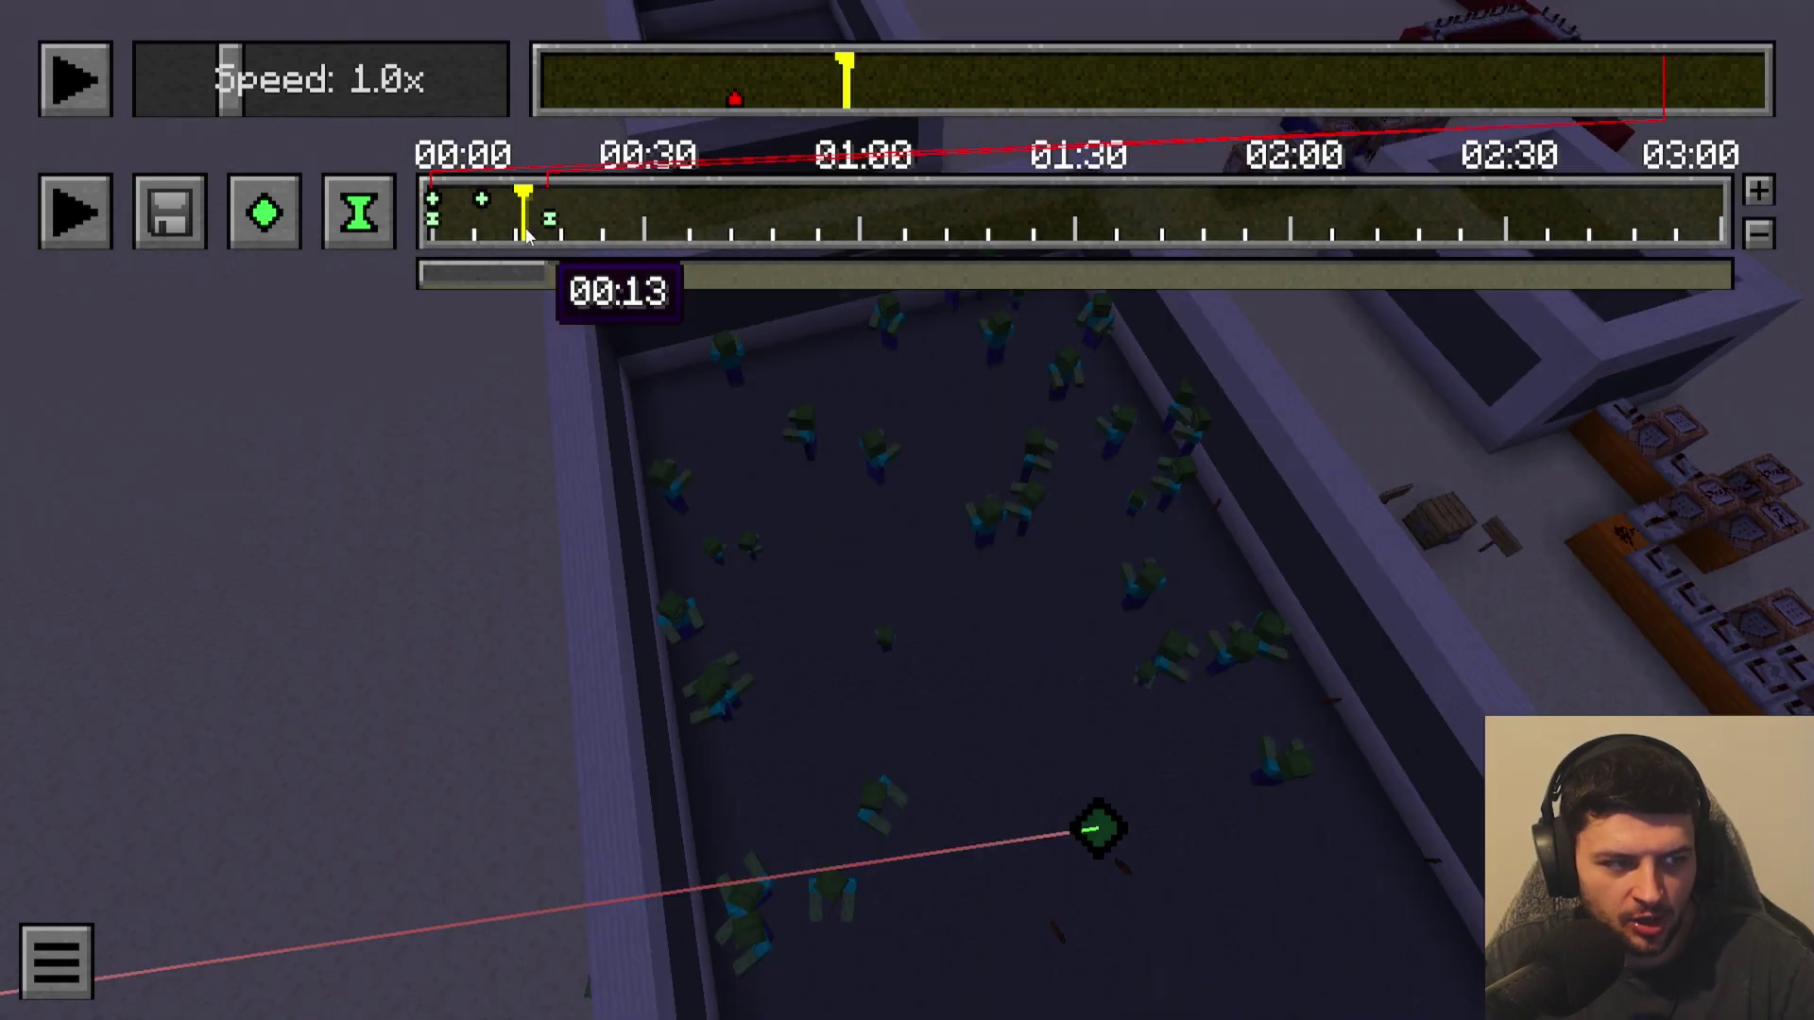
pyautogui.click(709, 204)
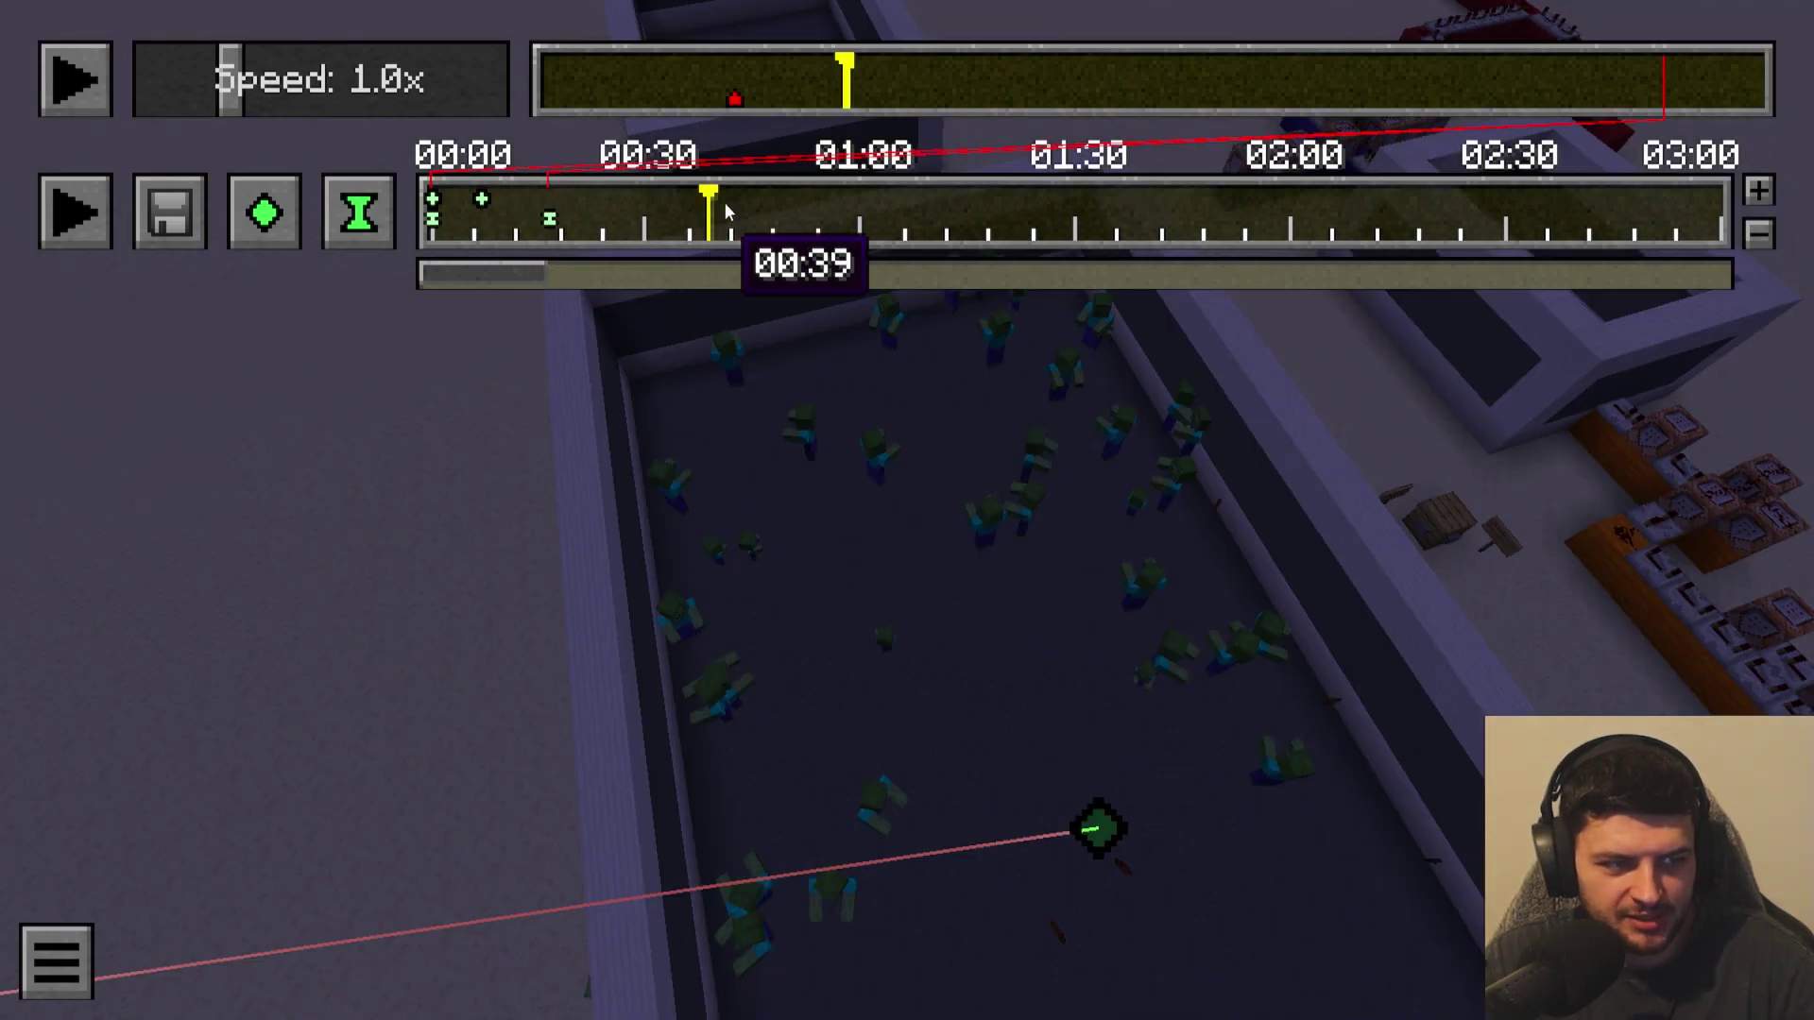
pyautogui.moveTo(728, 211); pyautogui.dragTo(1320, 214)
pyautogui.click(669, 84)
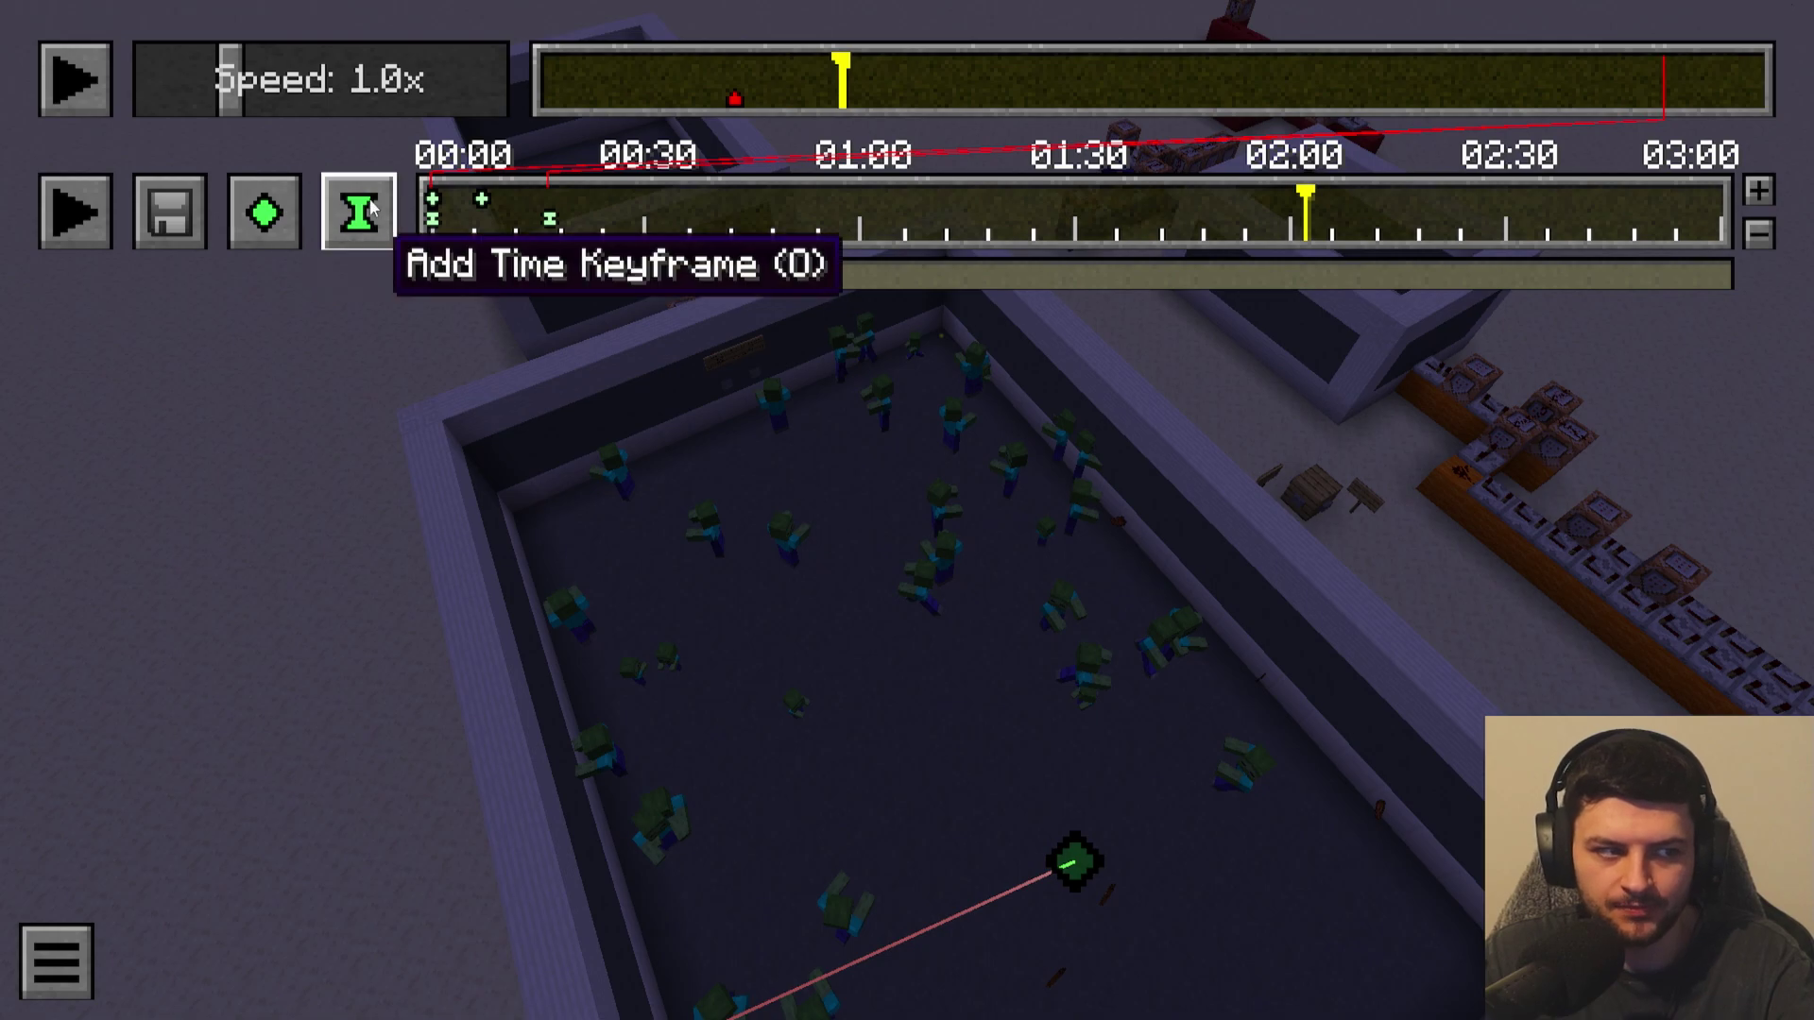
# Move the second position keyframe to about 00:16 and align the second time keyframe directly beneath it.
pyautogui.click(434, 201)
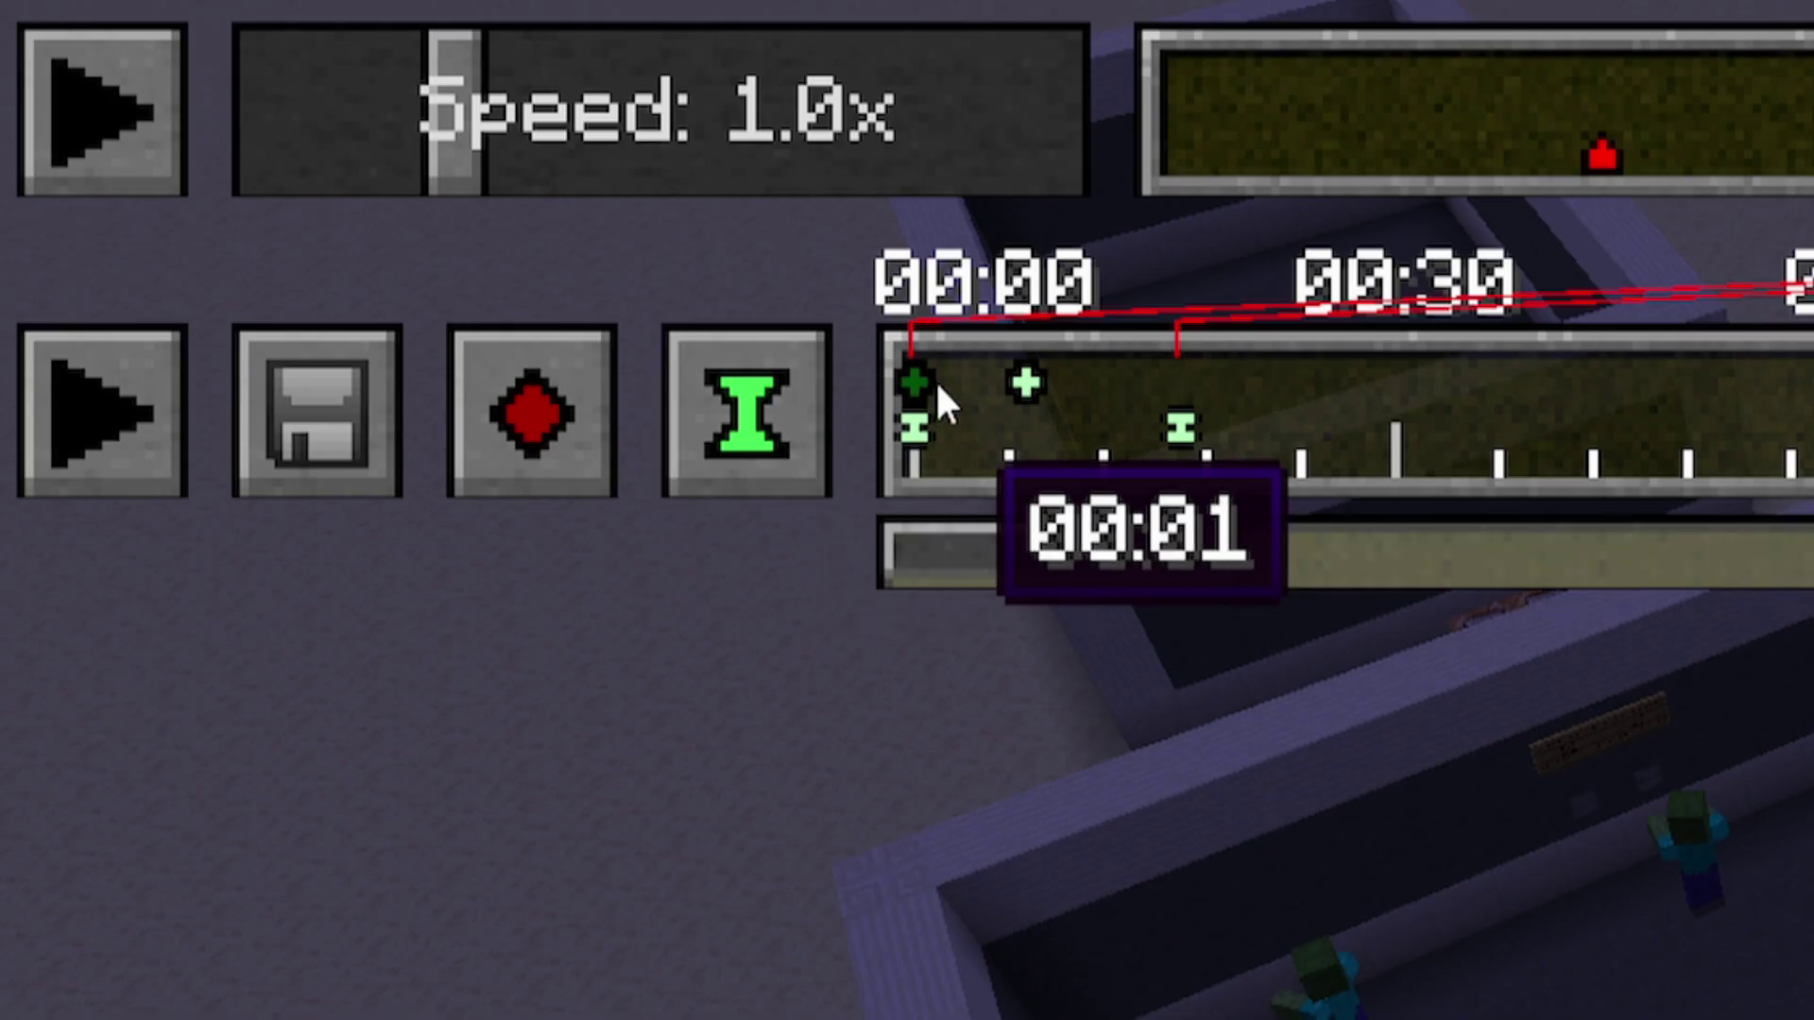
pyautogui.moveTo(481, 199); pyautogui.dragTo(511, 202)
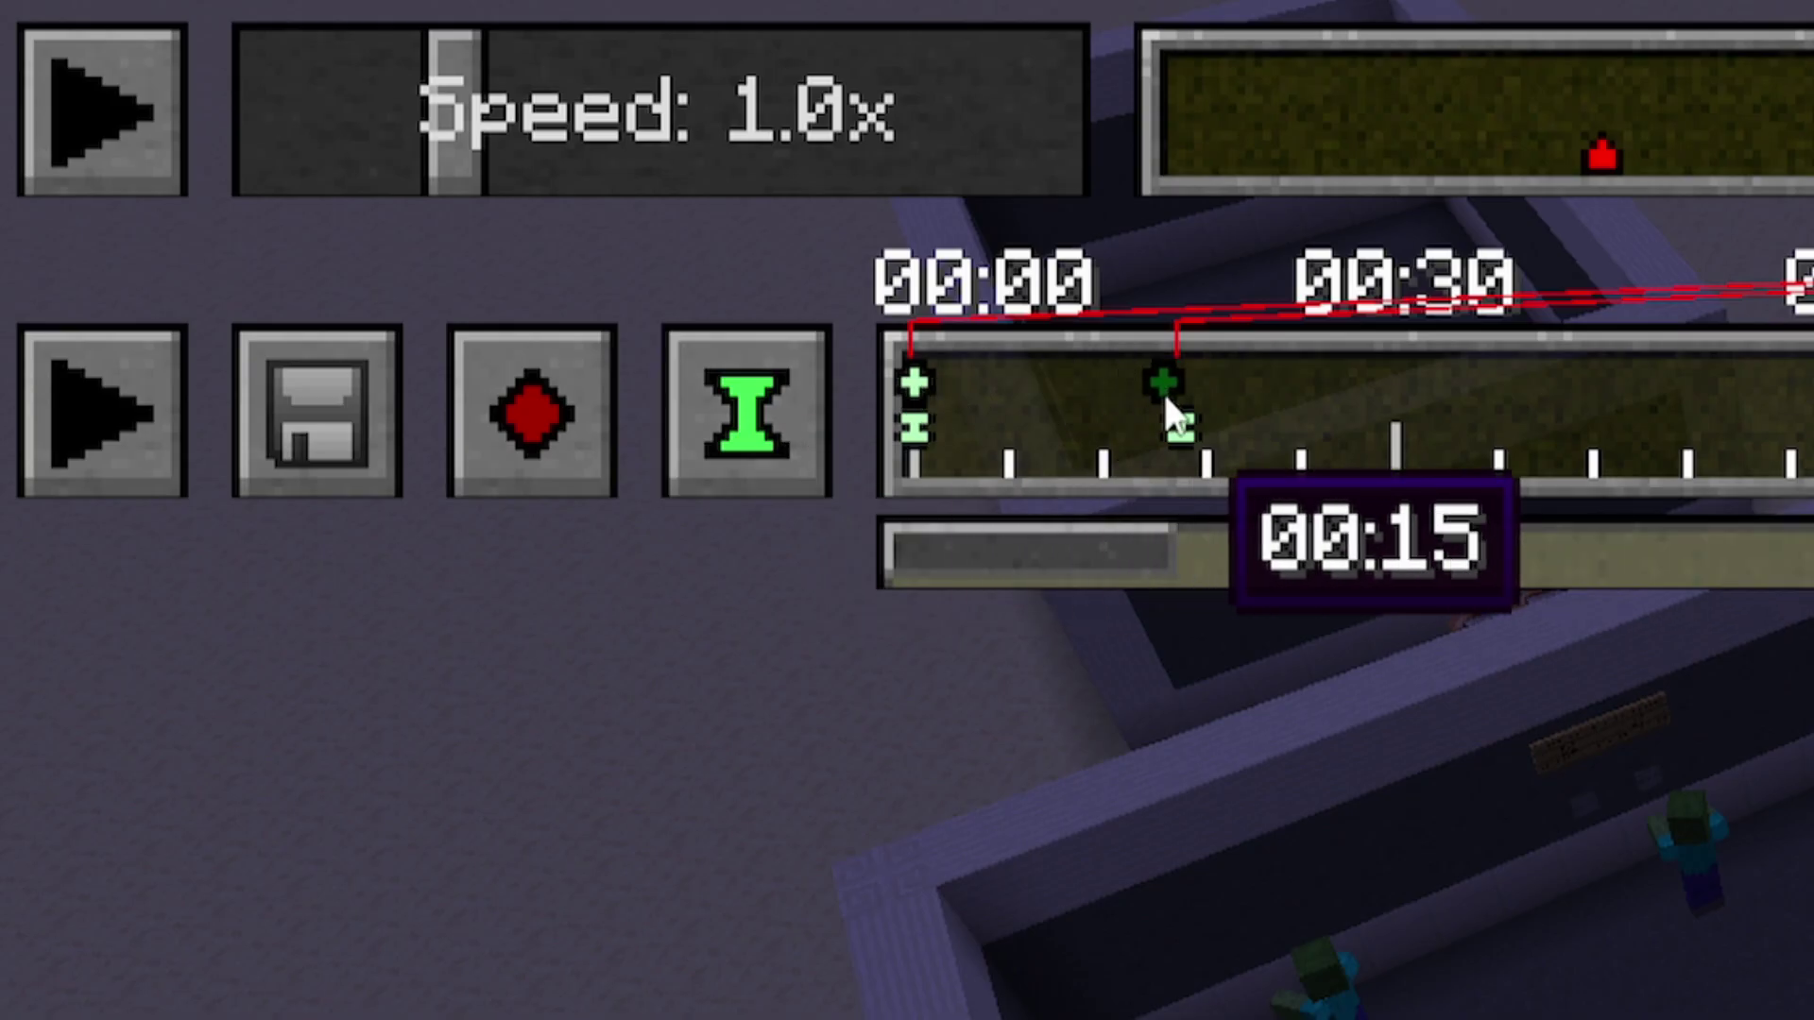
pyautogui.moveTo(1167, 402); pyautogui.dragTo(1183, 401)
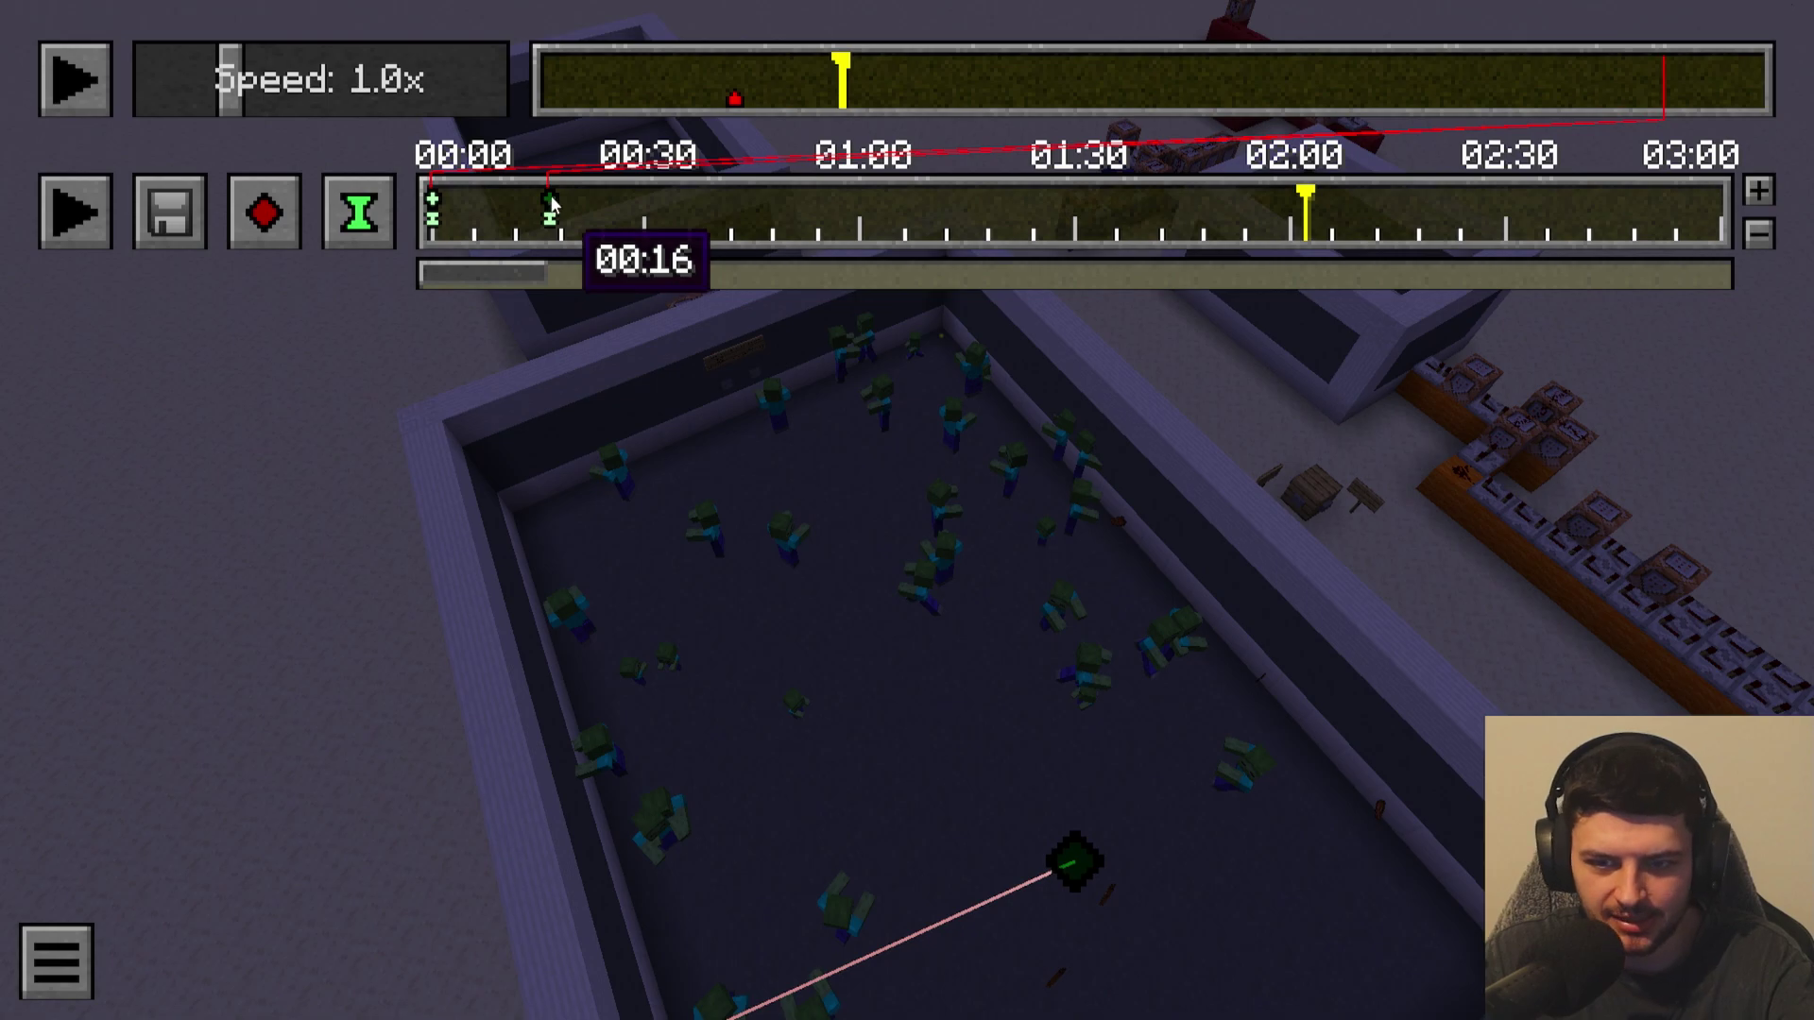
pyautogui.moveTo(552, 205)
pyautogui.mouseDown()
pyautogui.moveTo(519, 219)
pyautogui.moveTo(540, 219)
pyautogui.mouseUp()
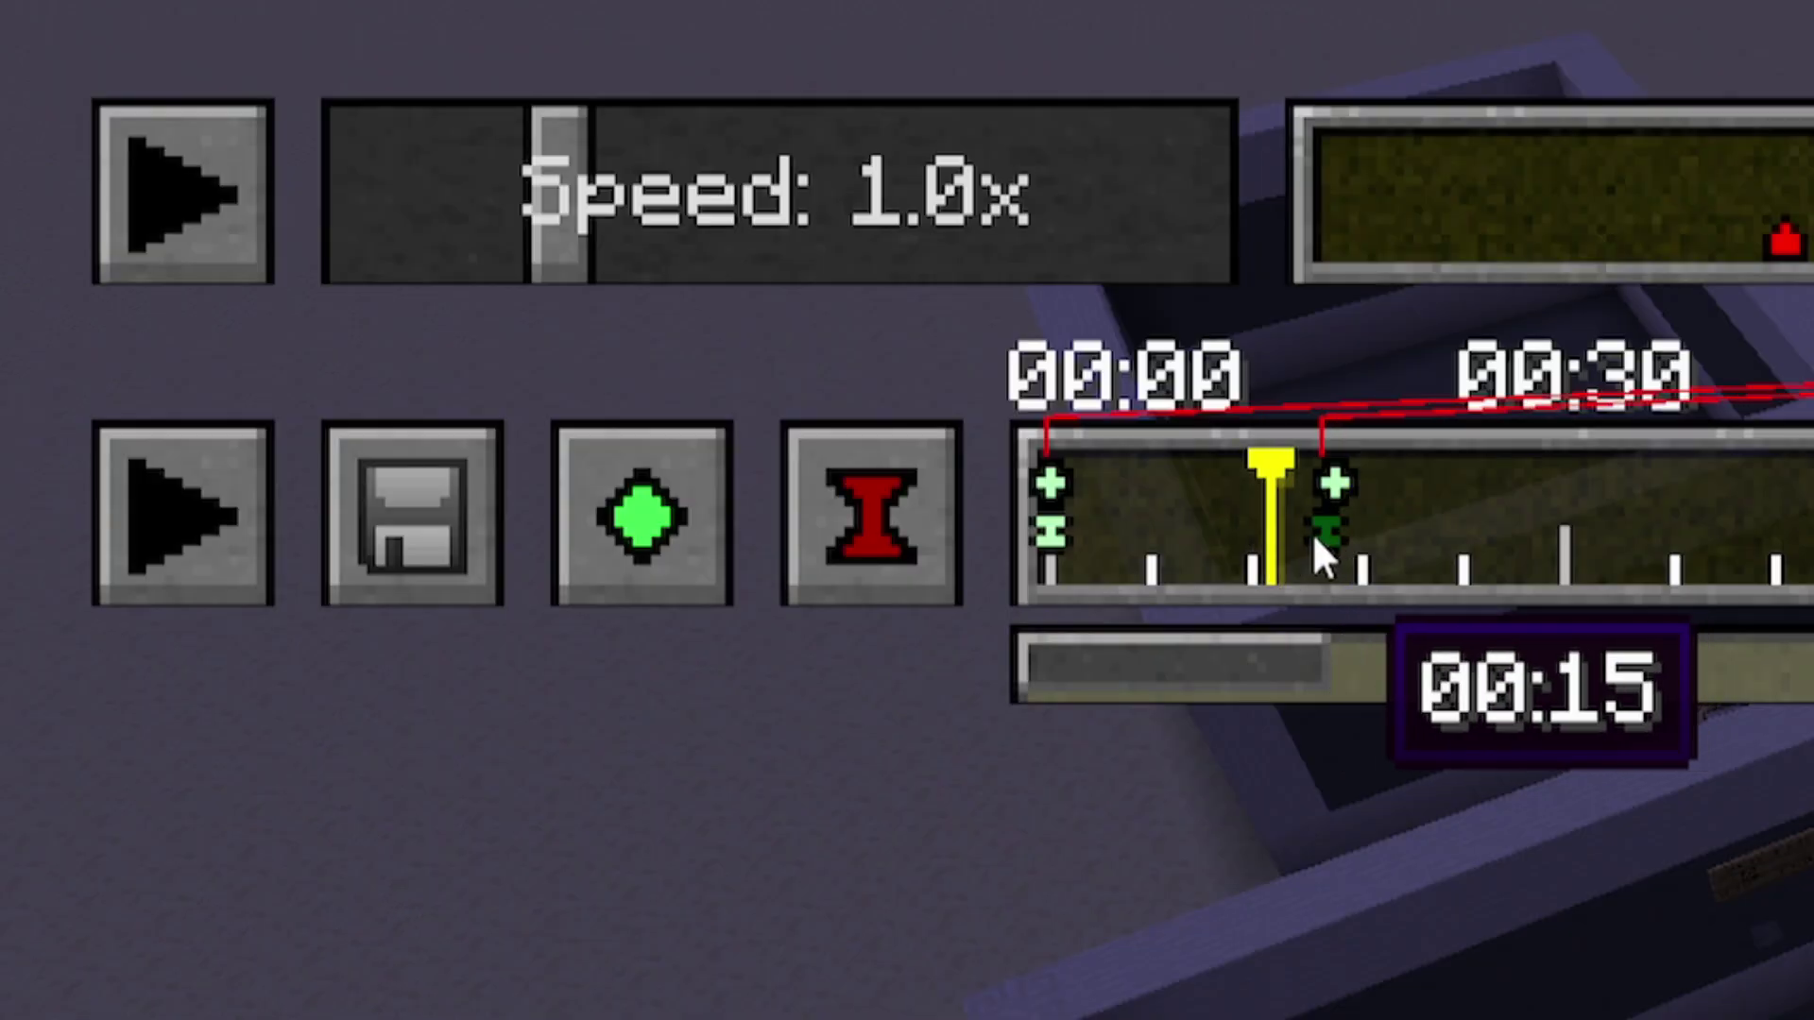
pyautogui.moveTo(1318, 548)
pyautogui.mouseDown()
pyautogui.moveTo(1412, 524)
pyautogui.moveTo(1340, 555)
pyautogui.mouseUp()
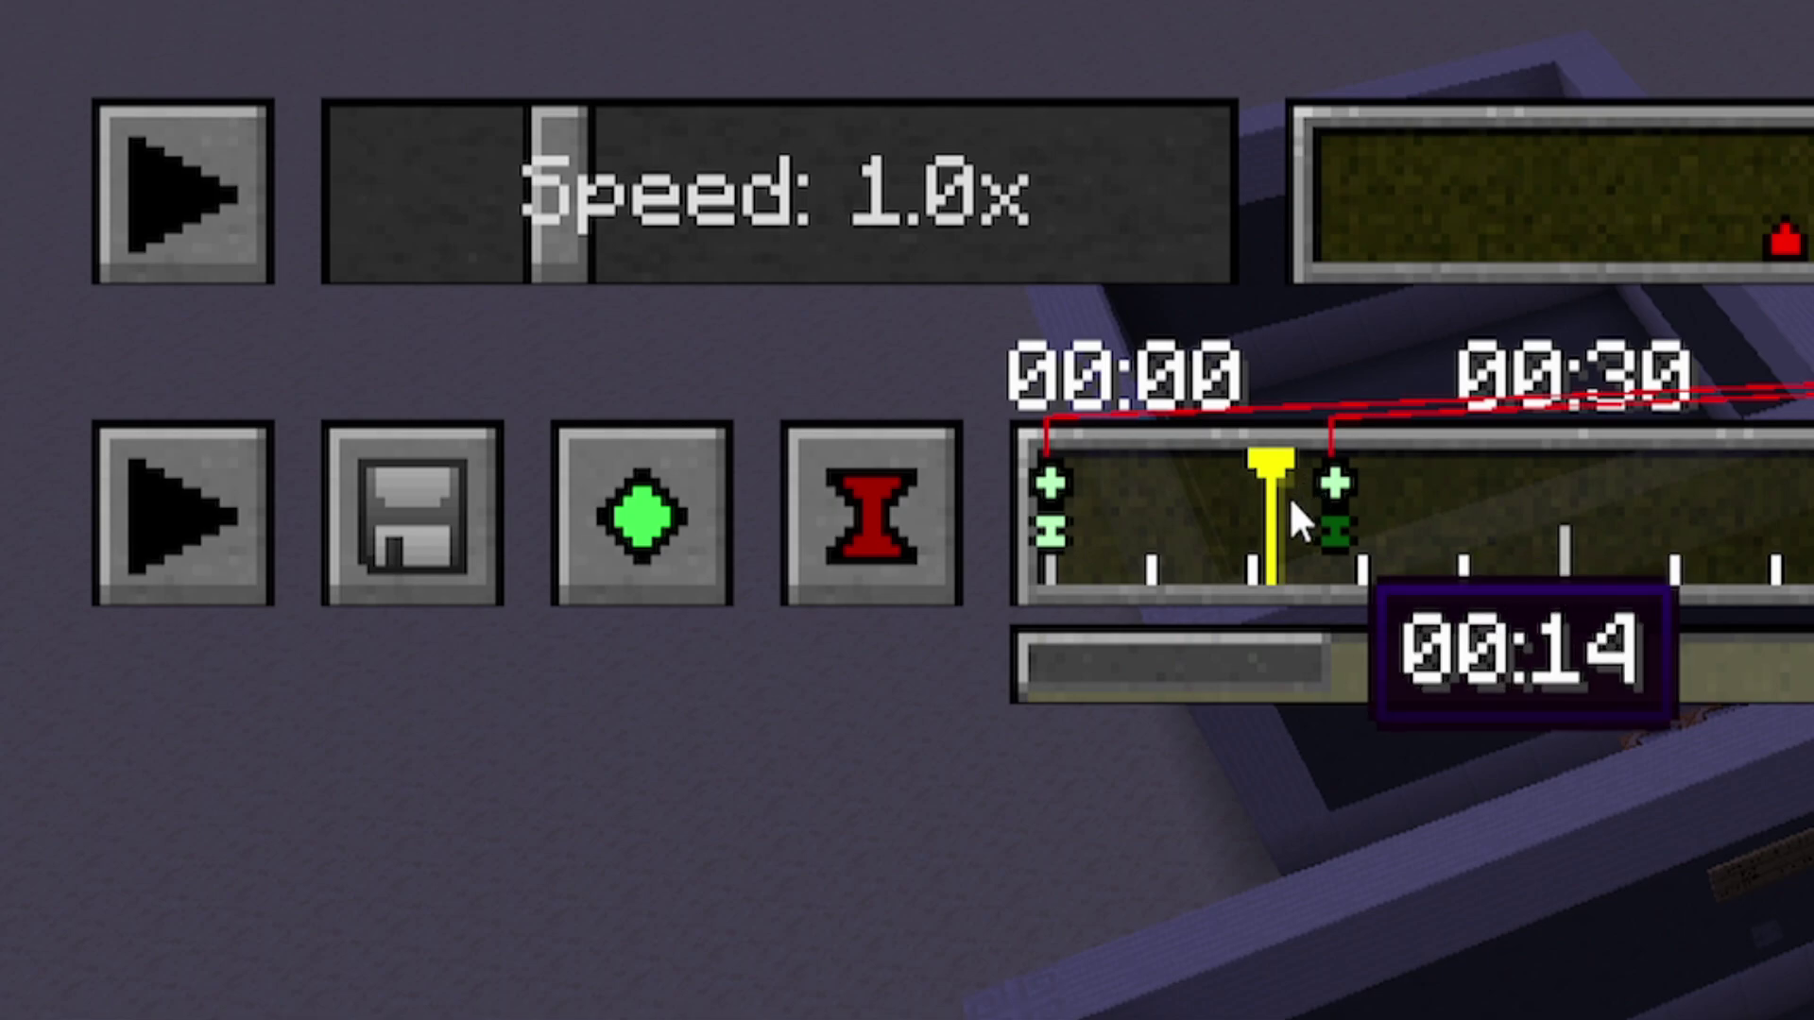
# Place the path cursor at about 00:03, and check the first position keyframe's coordinates, camera angles and interpolator without changing them.
pyautogui.click(1122, 472)
pyautogui.moveTo(1126, 472); pyautogui.dragTo(1188, 467)
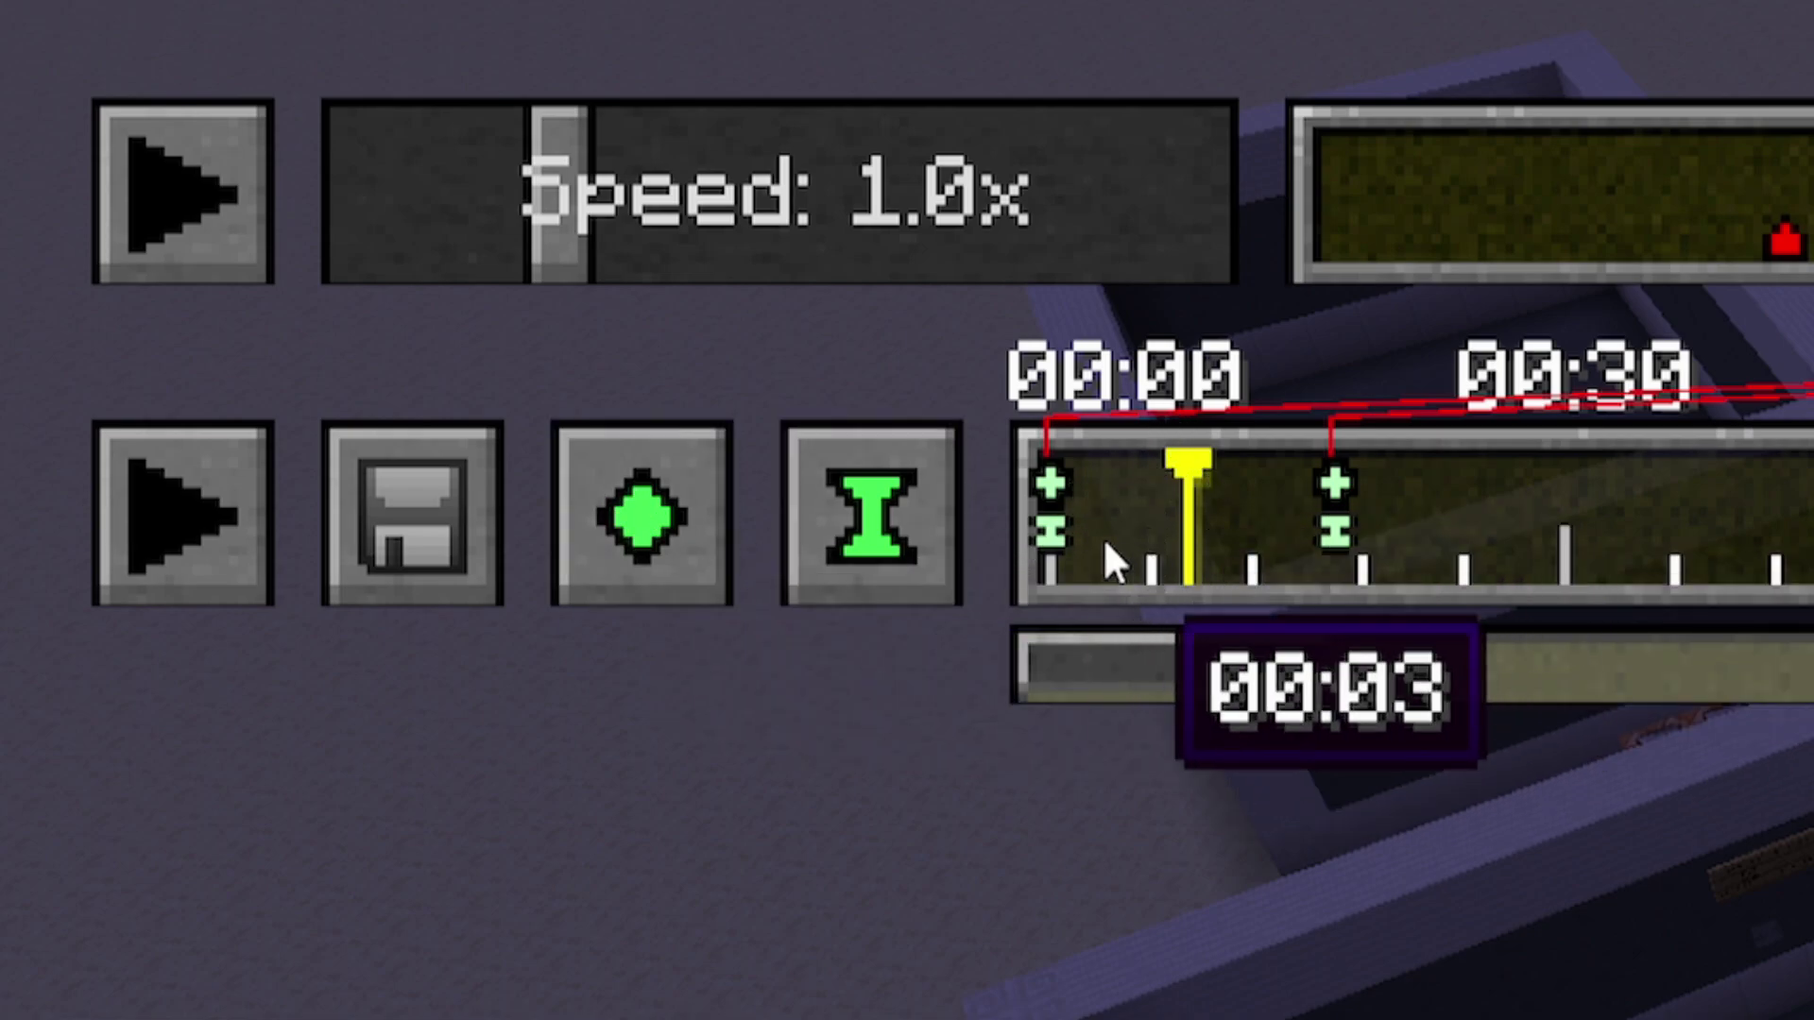
pyautogui.click(1051, 486)
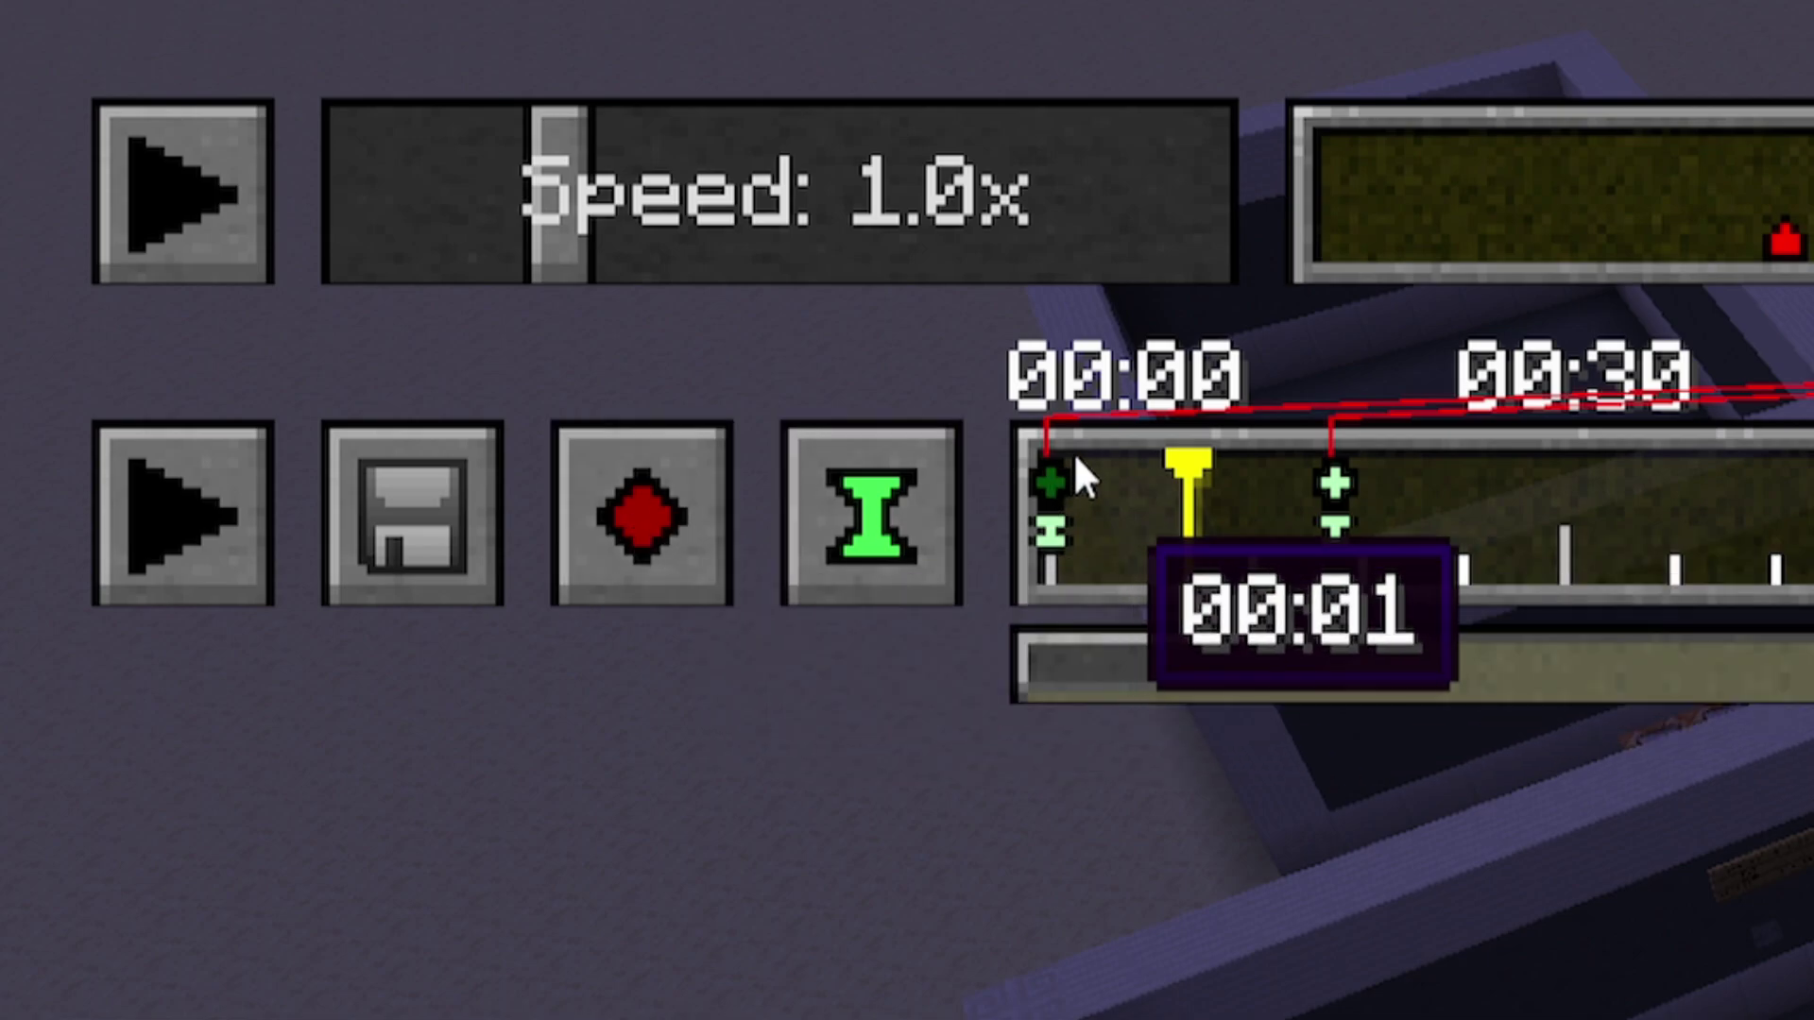
pyautogui.click(1109, 463)
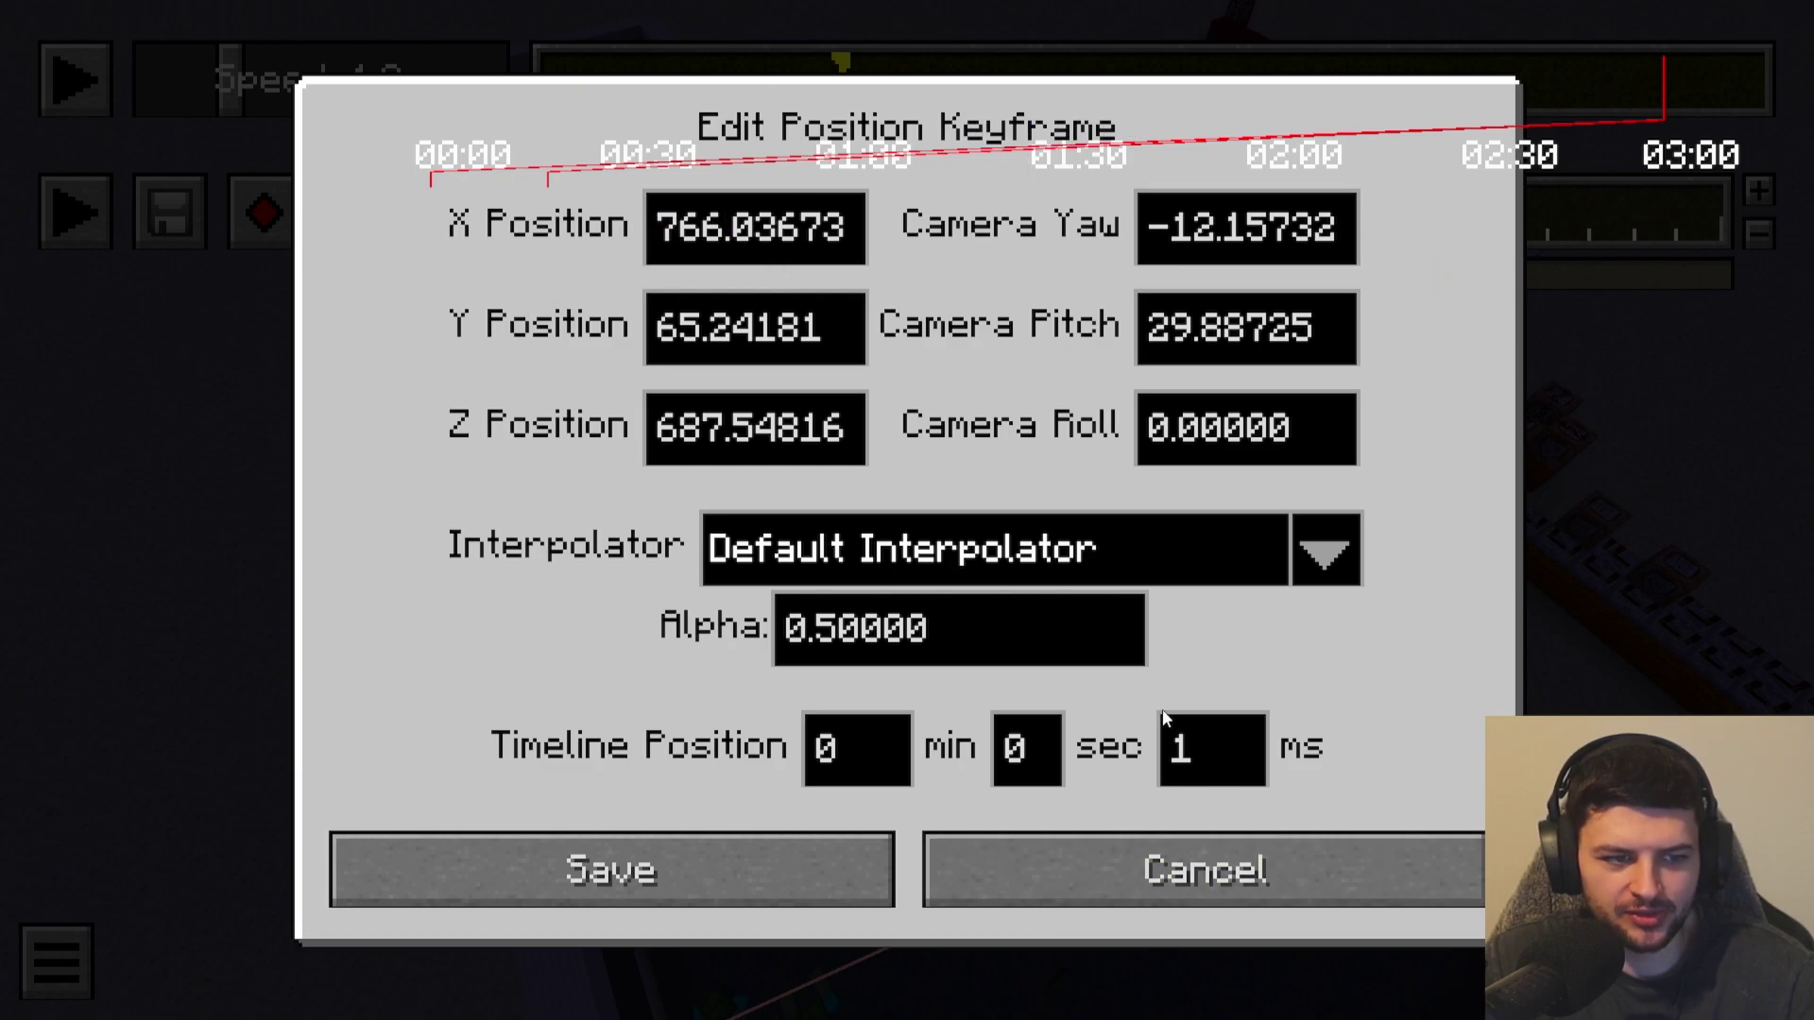
pyautogui.click(1327, 566)
pyautogui.click(1334, 546)
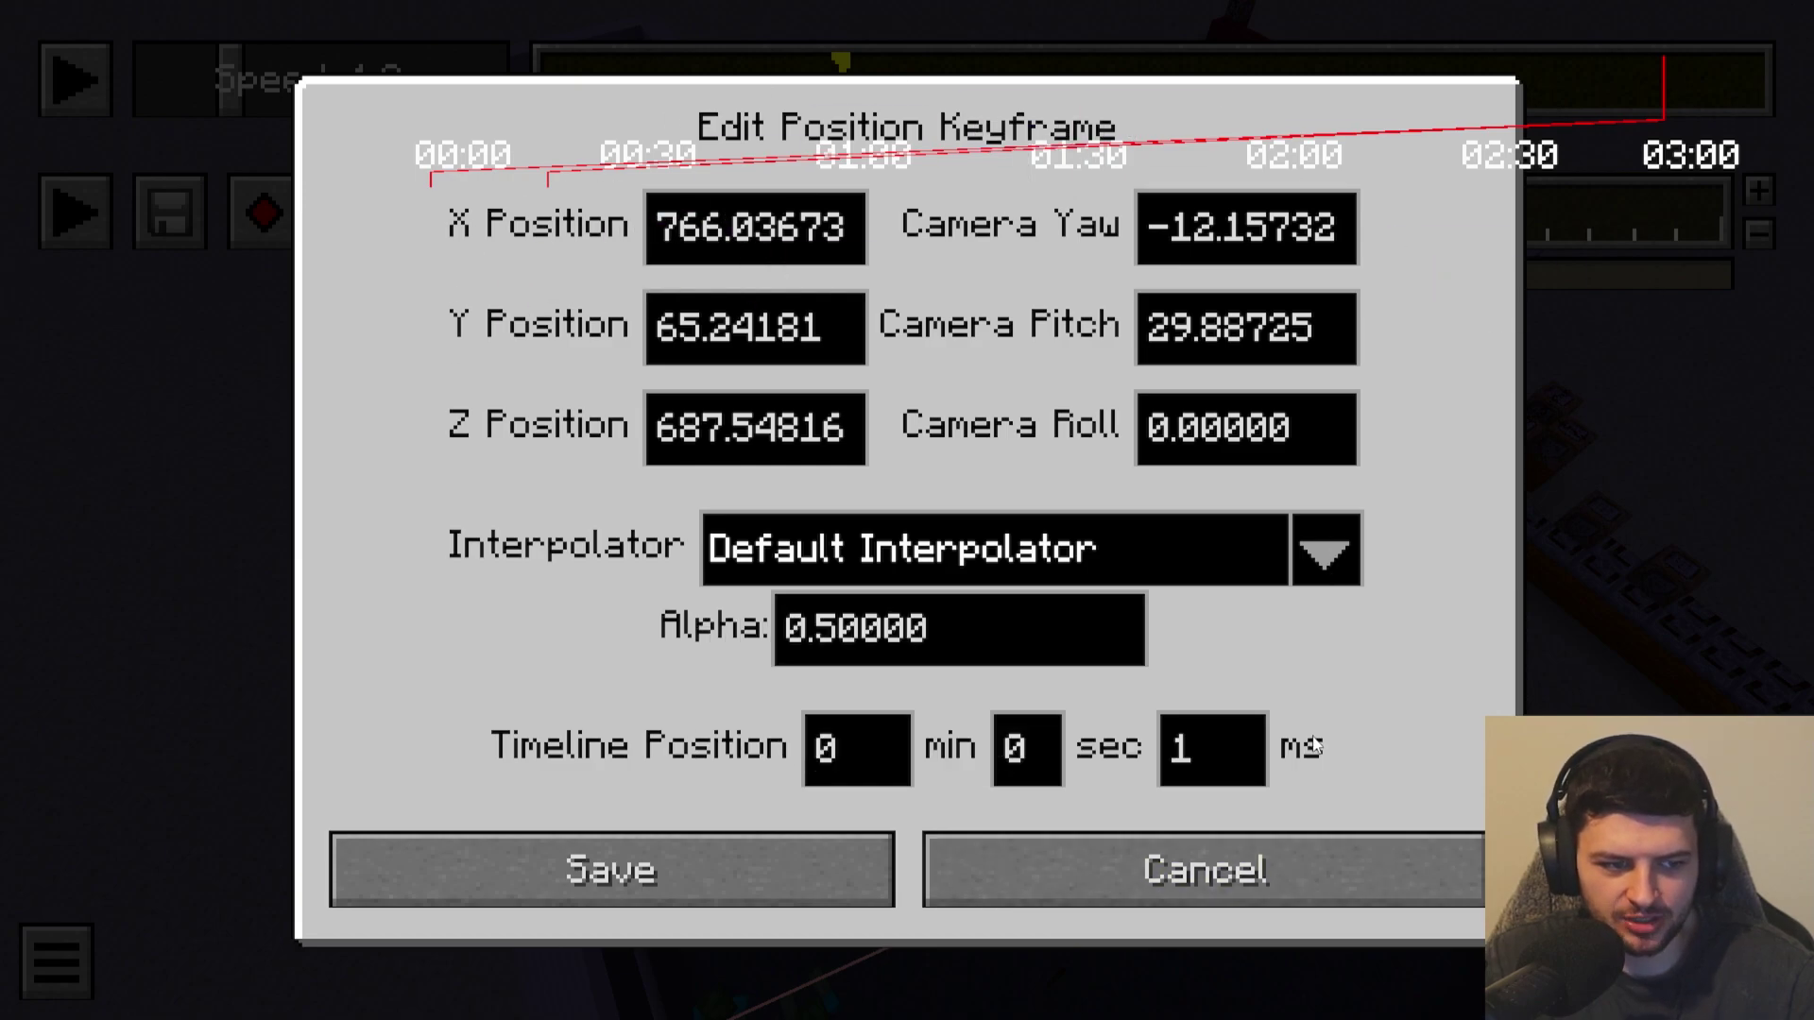
pyautogui.click(1245, 901)
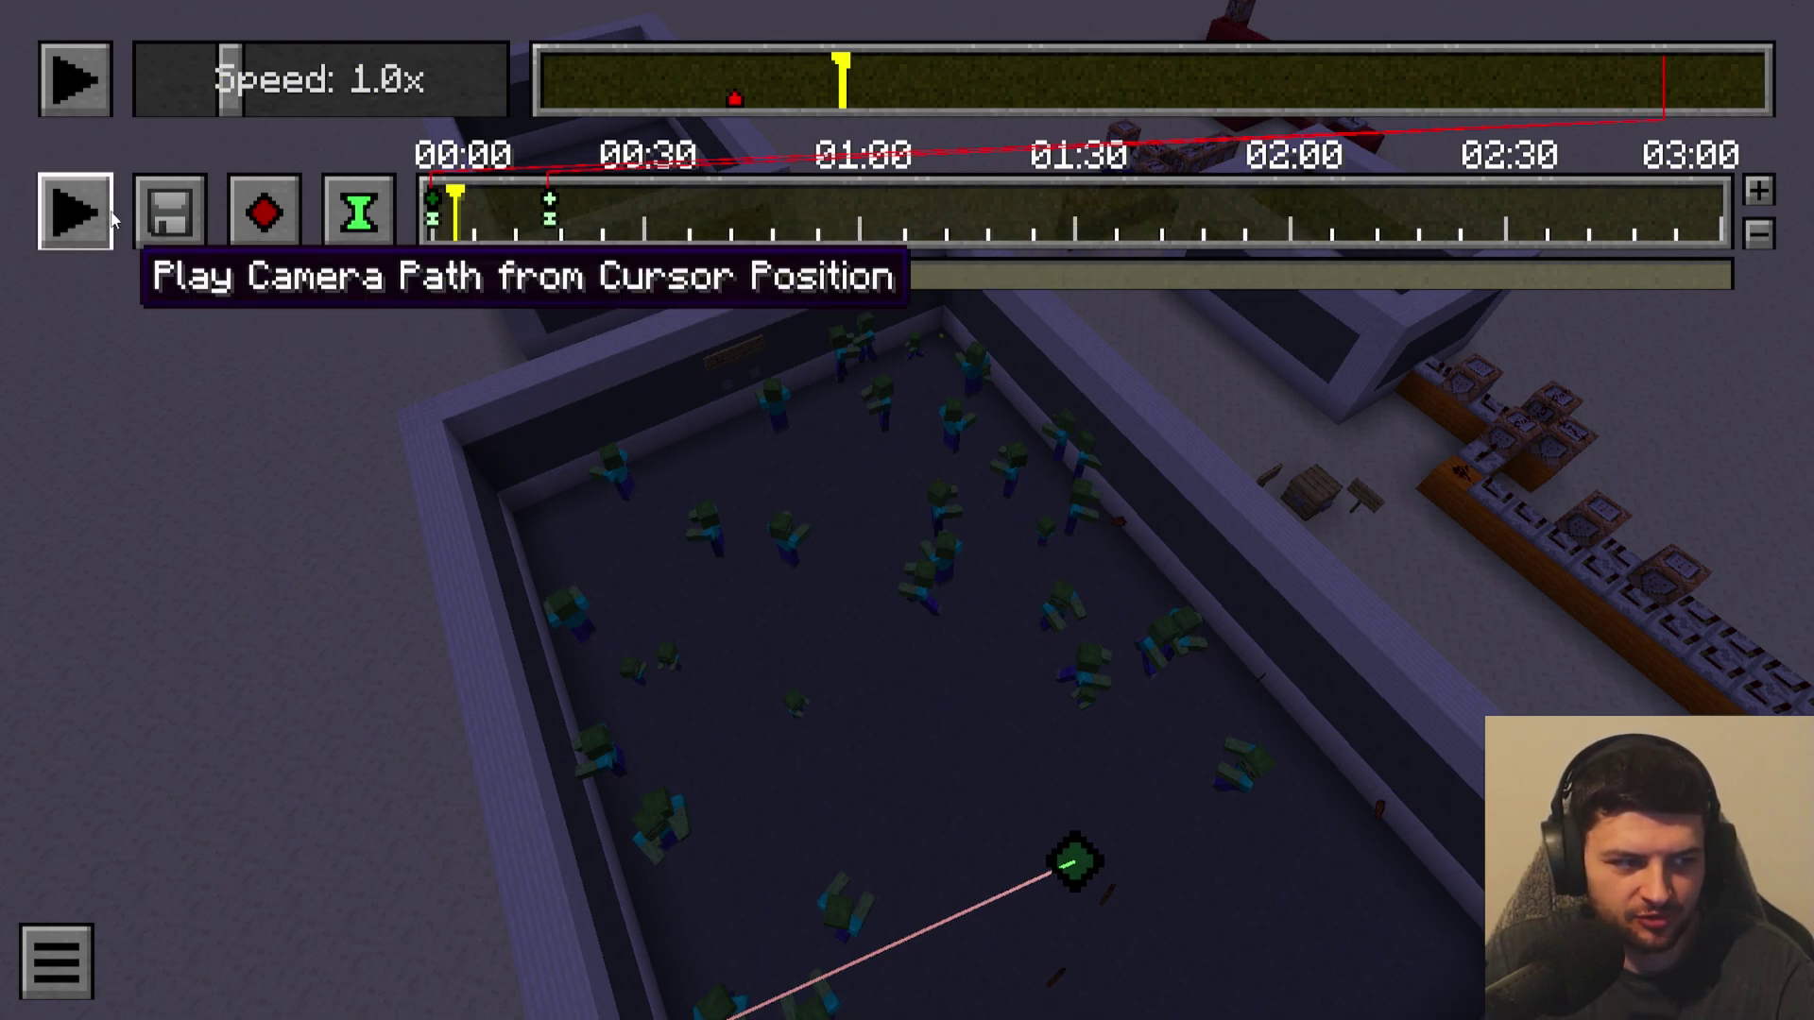
# Play the camera path from the cursor position to its end, and select the time keyframe at 00:00.
pyautogui.click(76, 211)
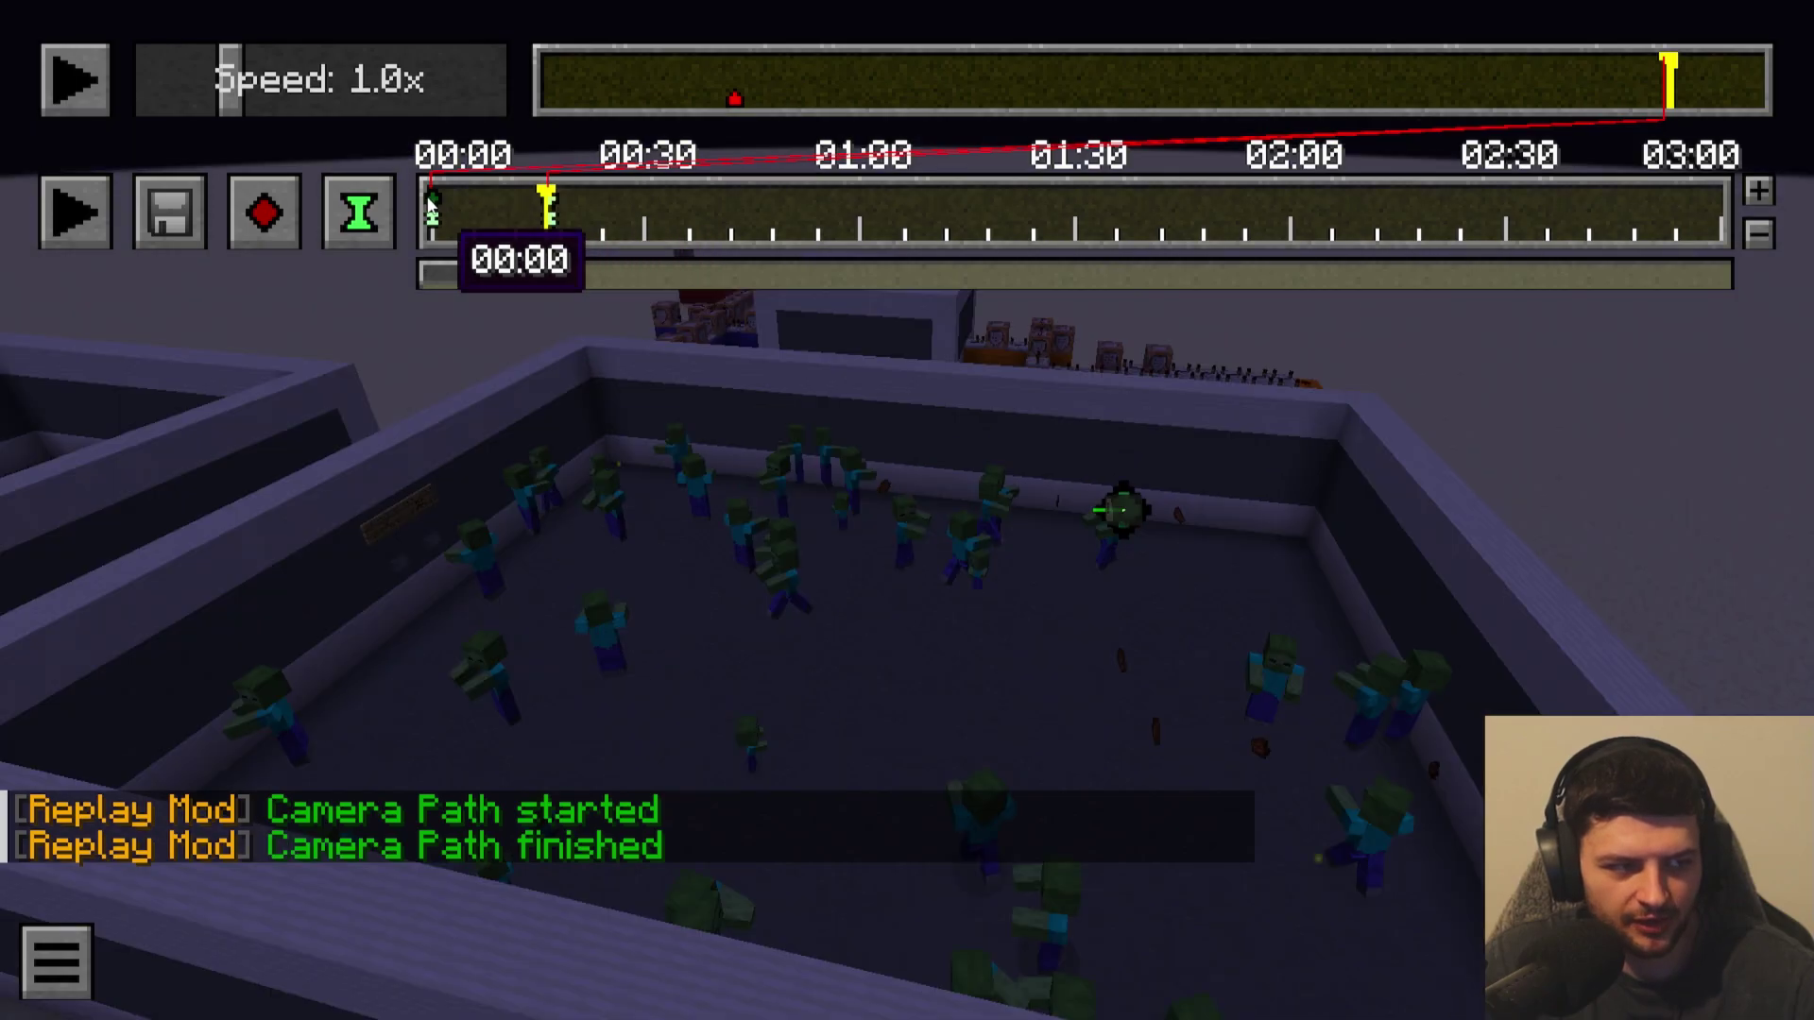
pyautogui.click(431, 216)
pyautogui.press('h')
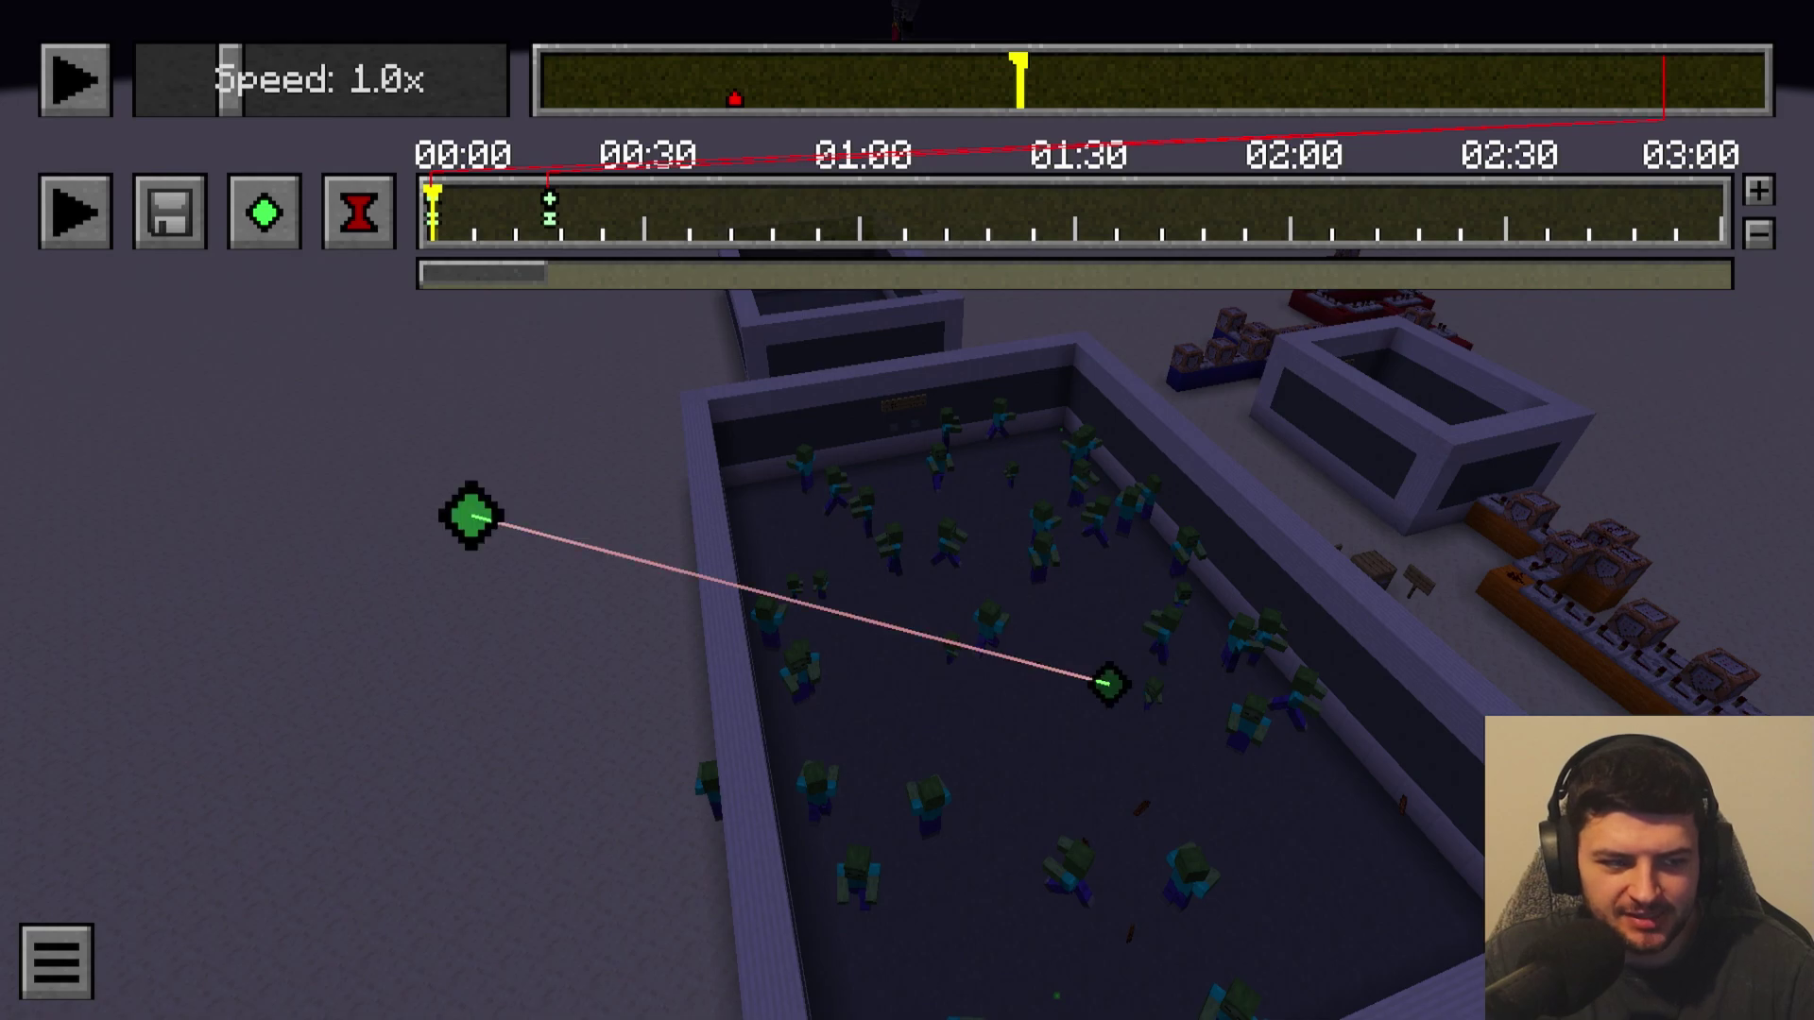
pyautogui.press('h')
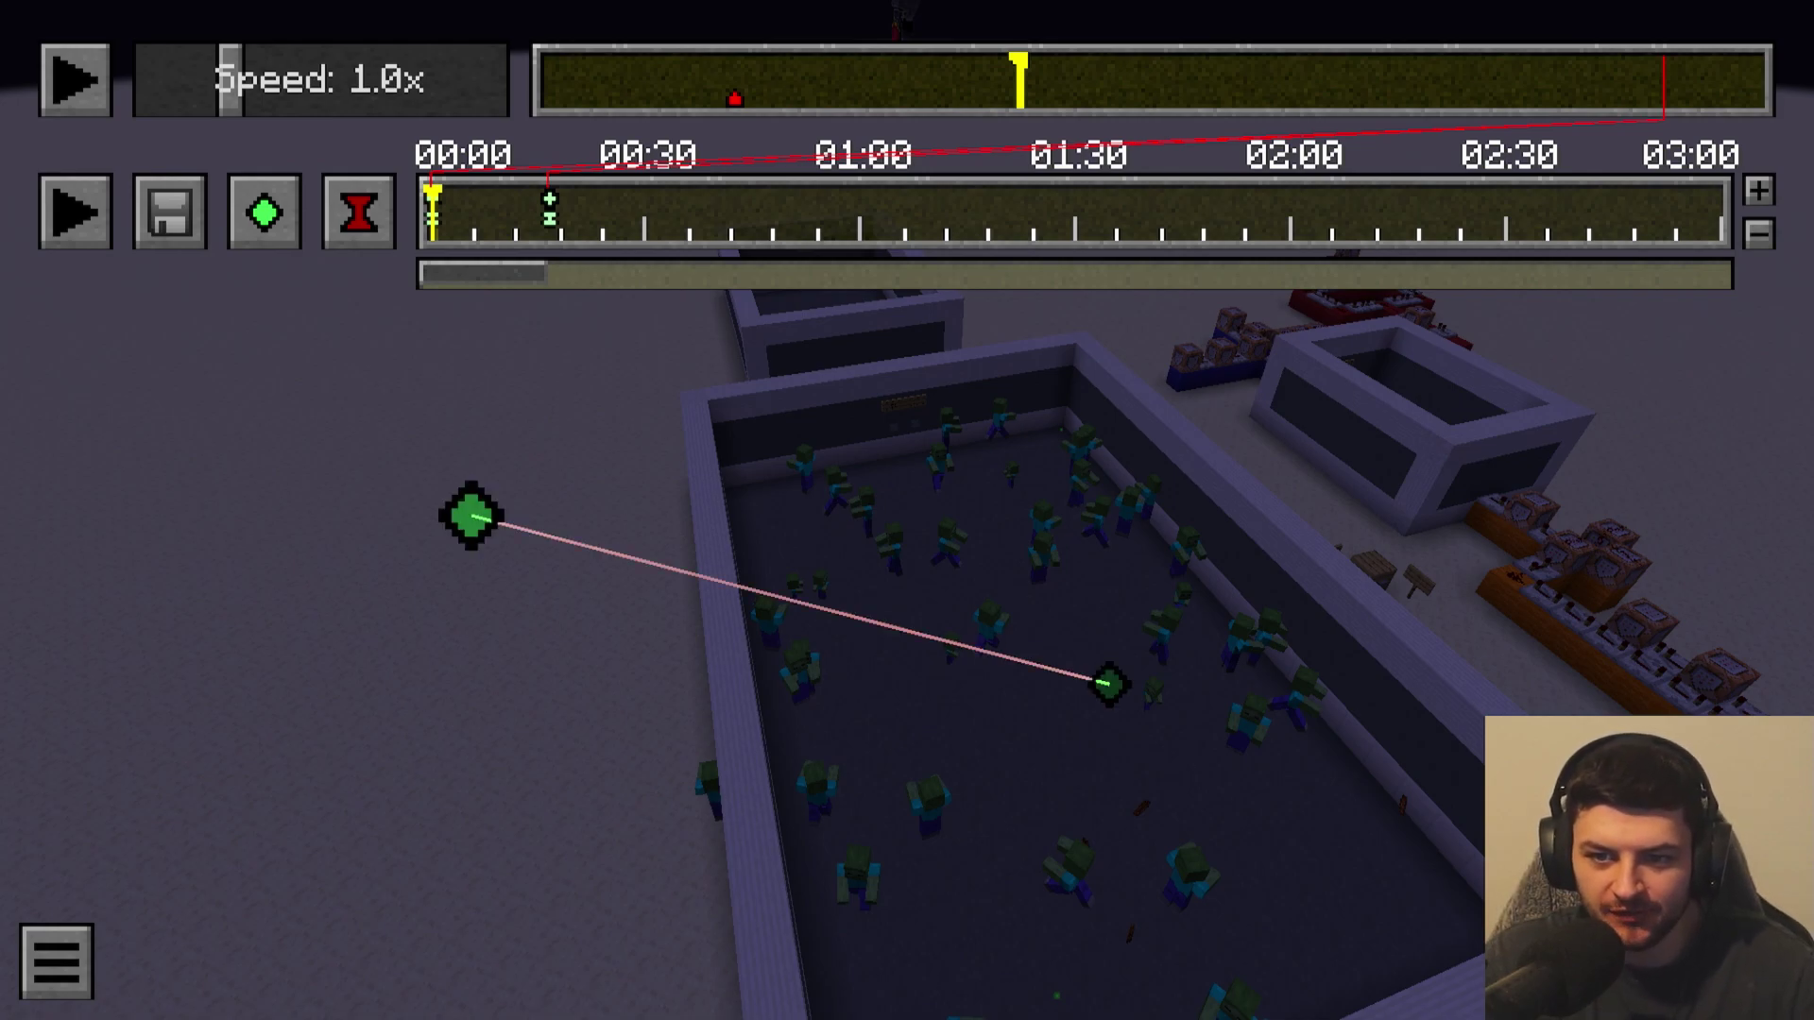
# Fly the camera around the zombie enclosure to examine the path line between the two position keyframes from several sides.
pyautogui.press('a')
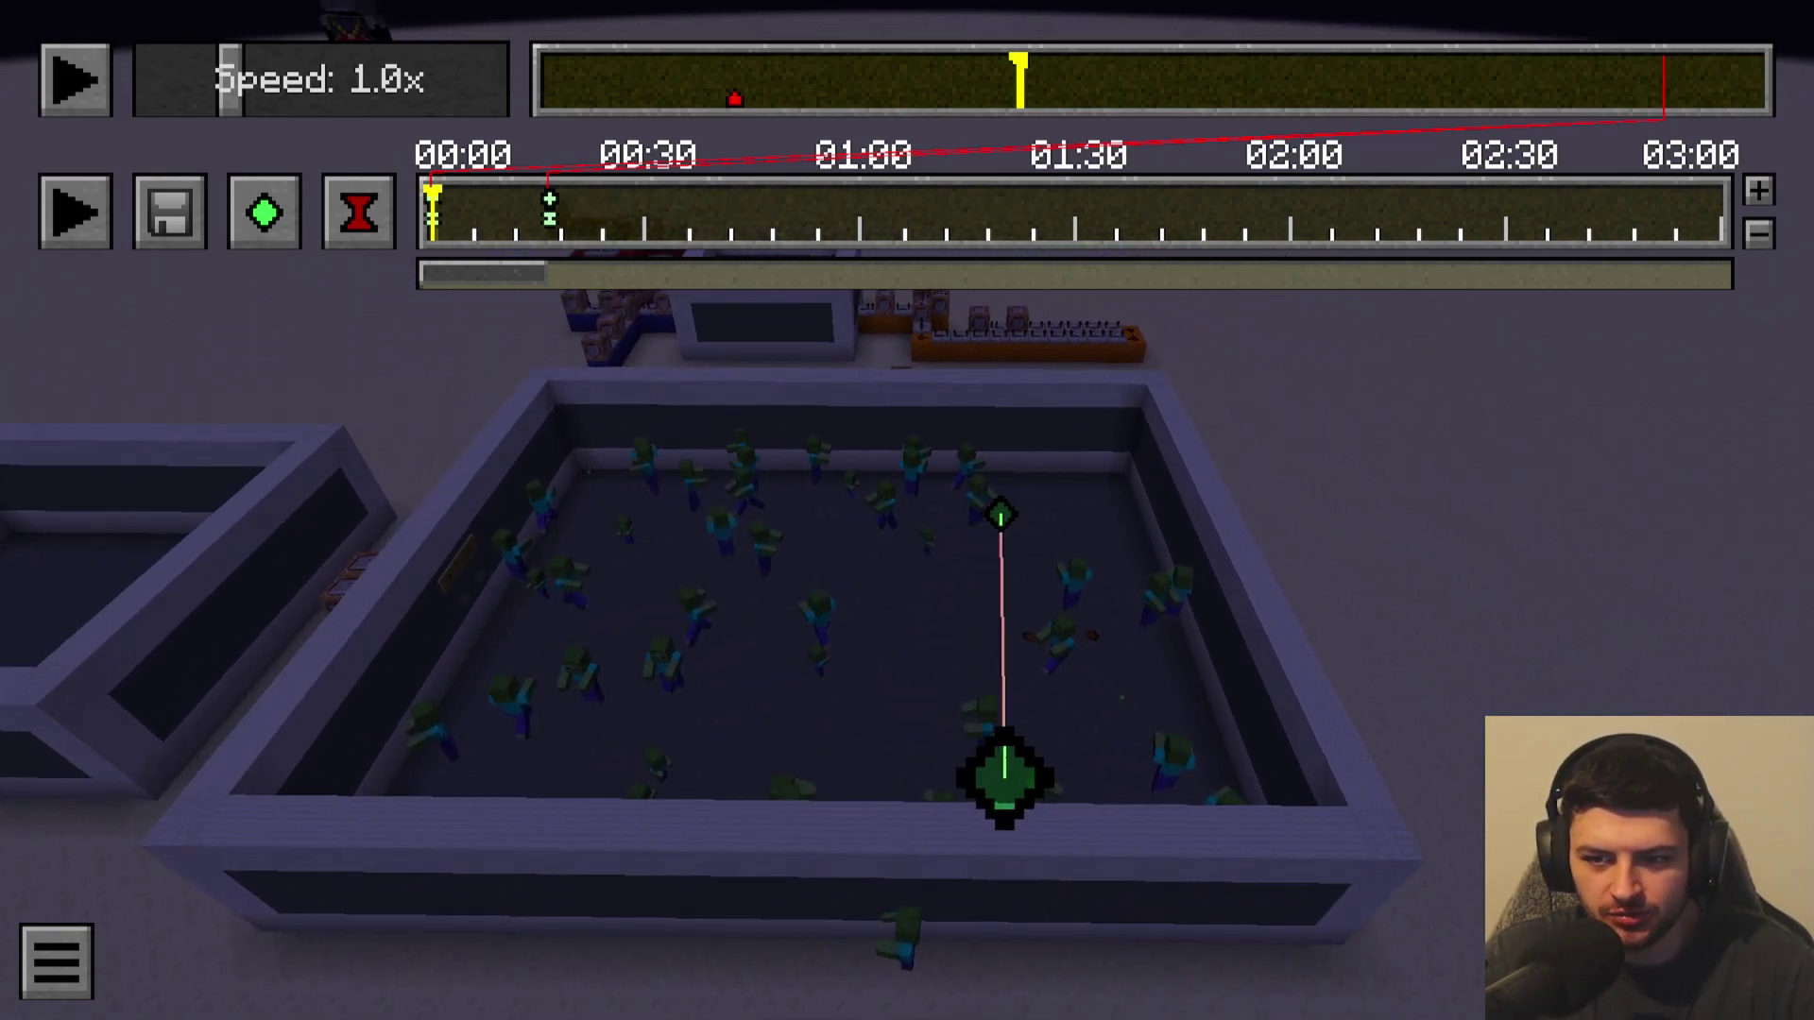
pyautogui.press('a')
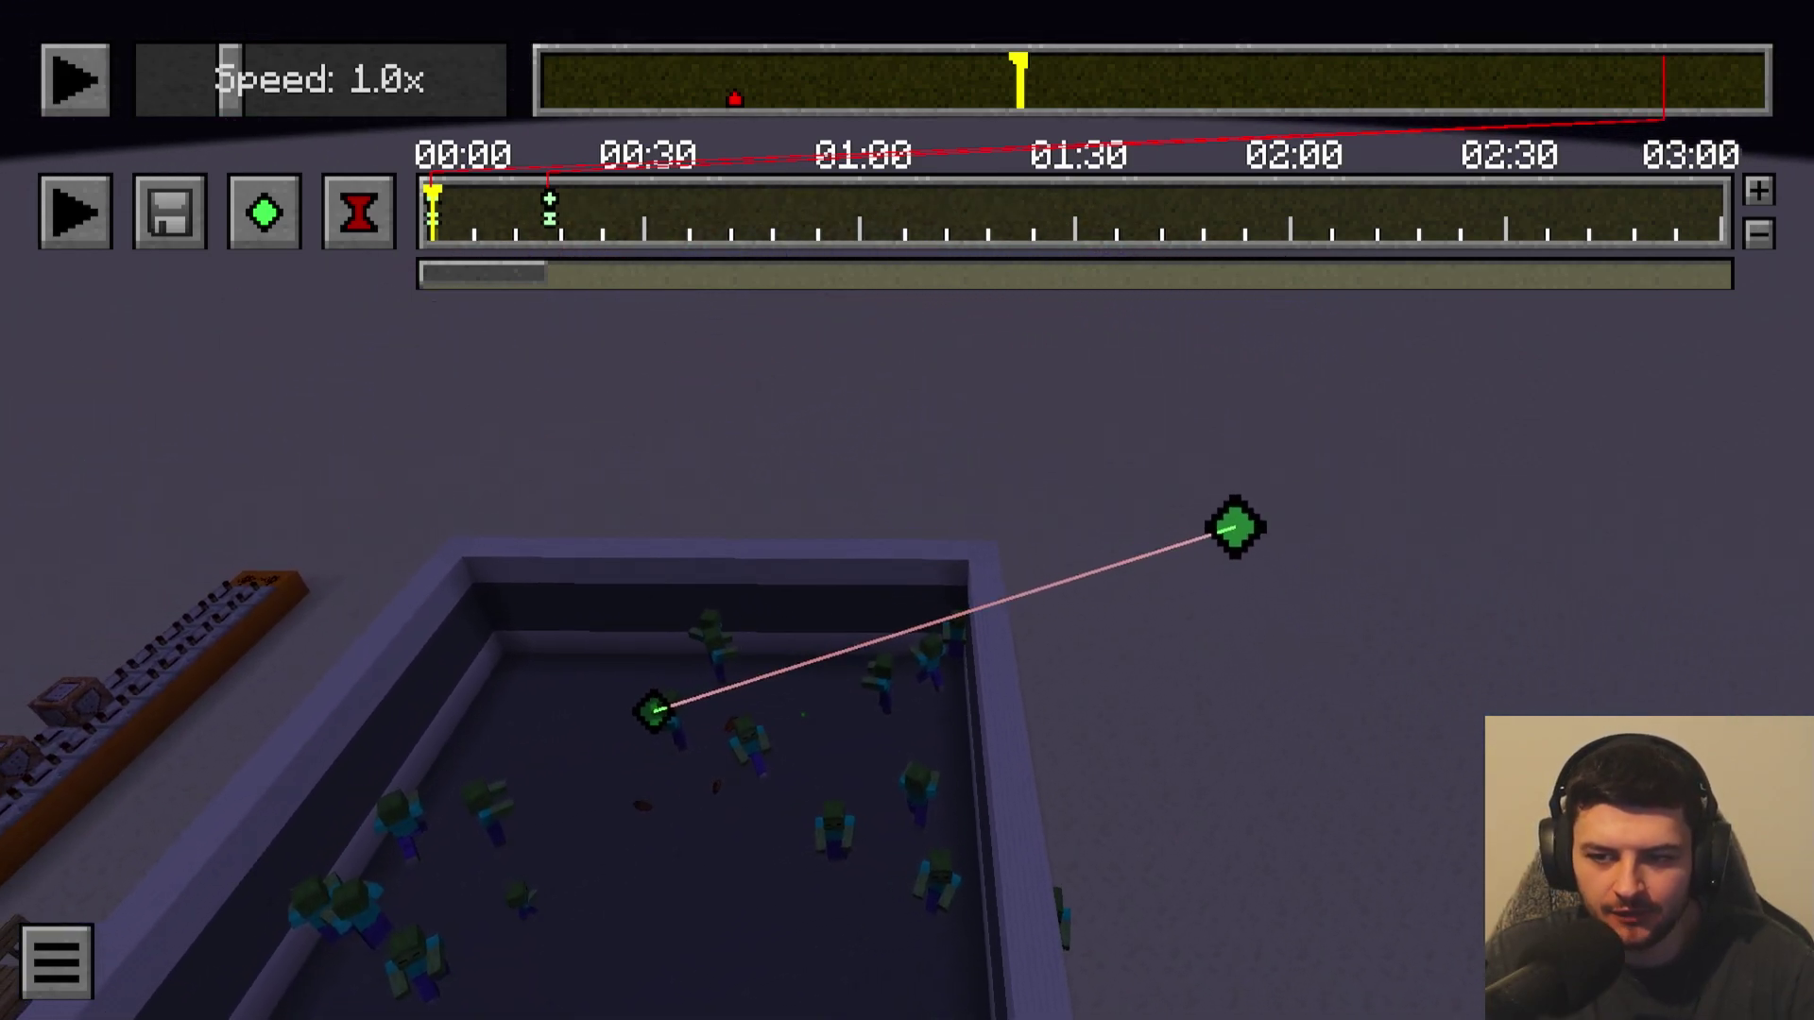
pyautogui.press('d')
pyautogui.press('a')
pyautogui.press('shift')
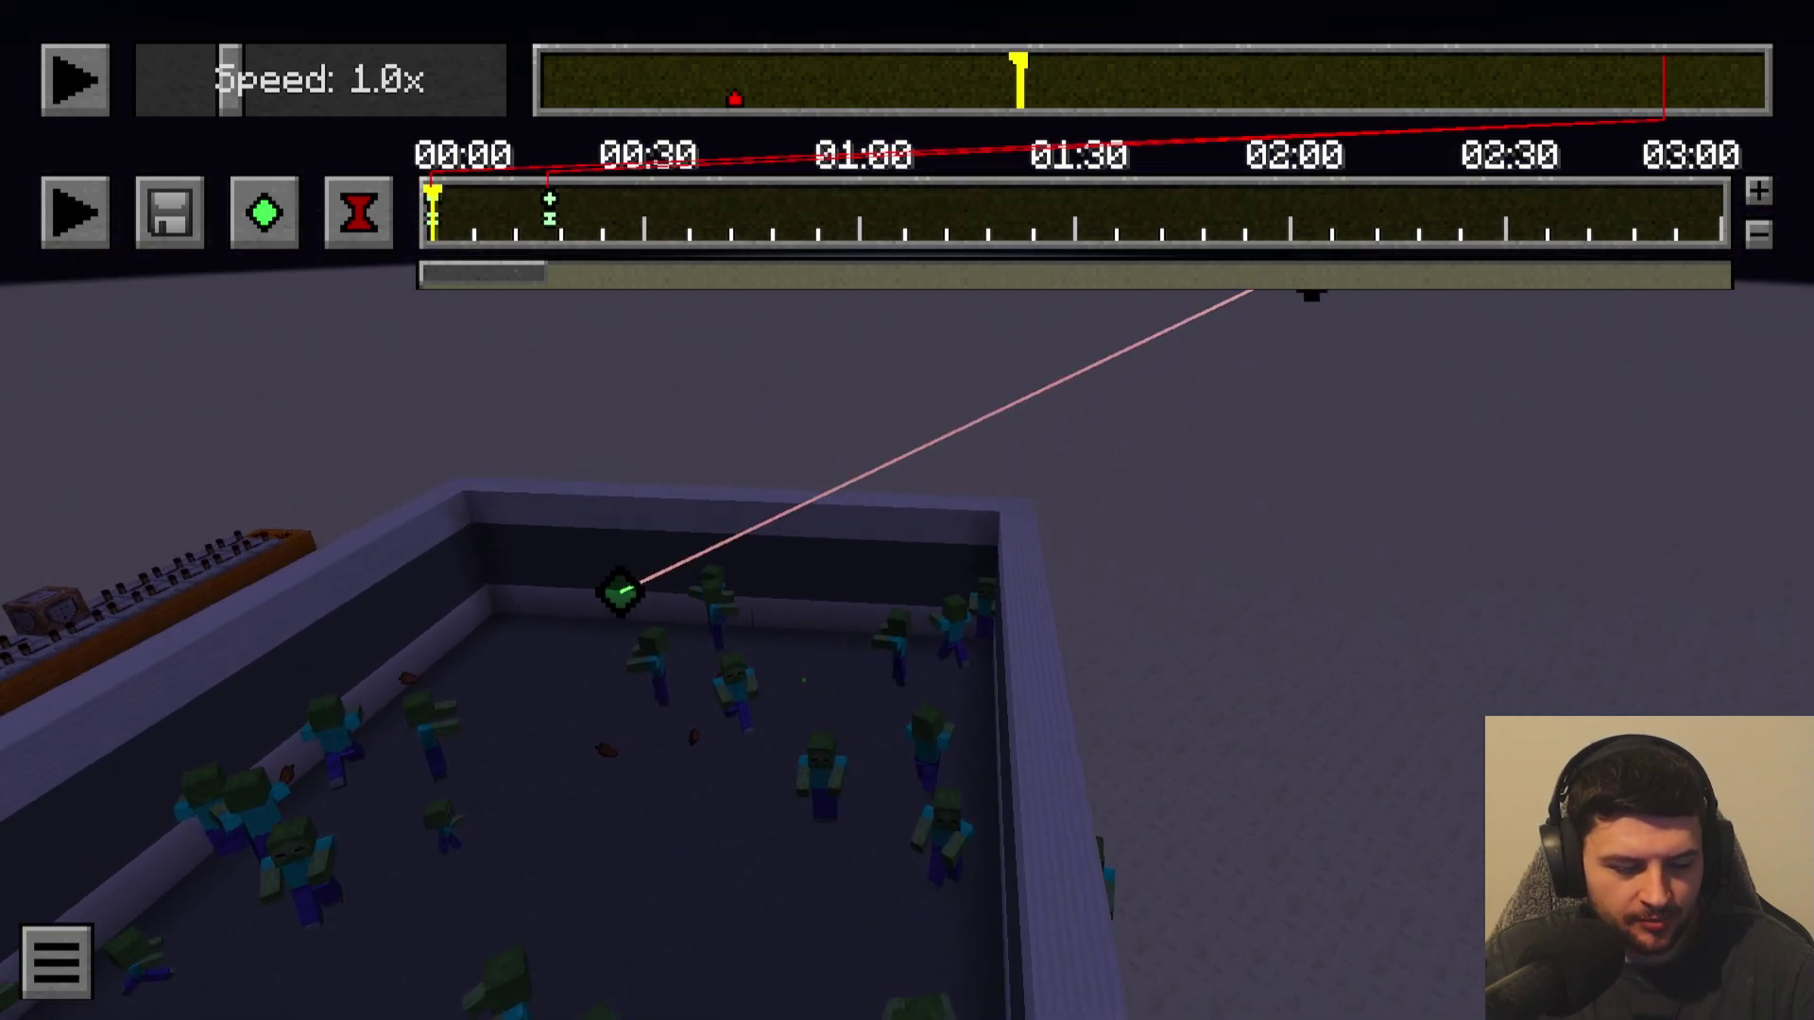
pyautogui.press('h')
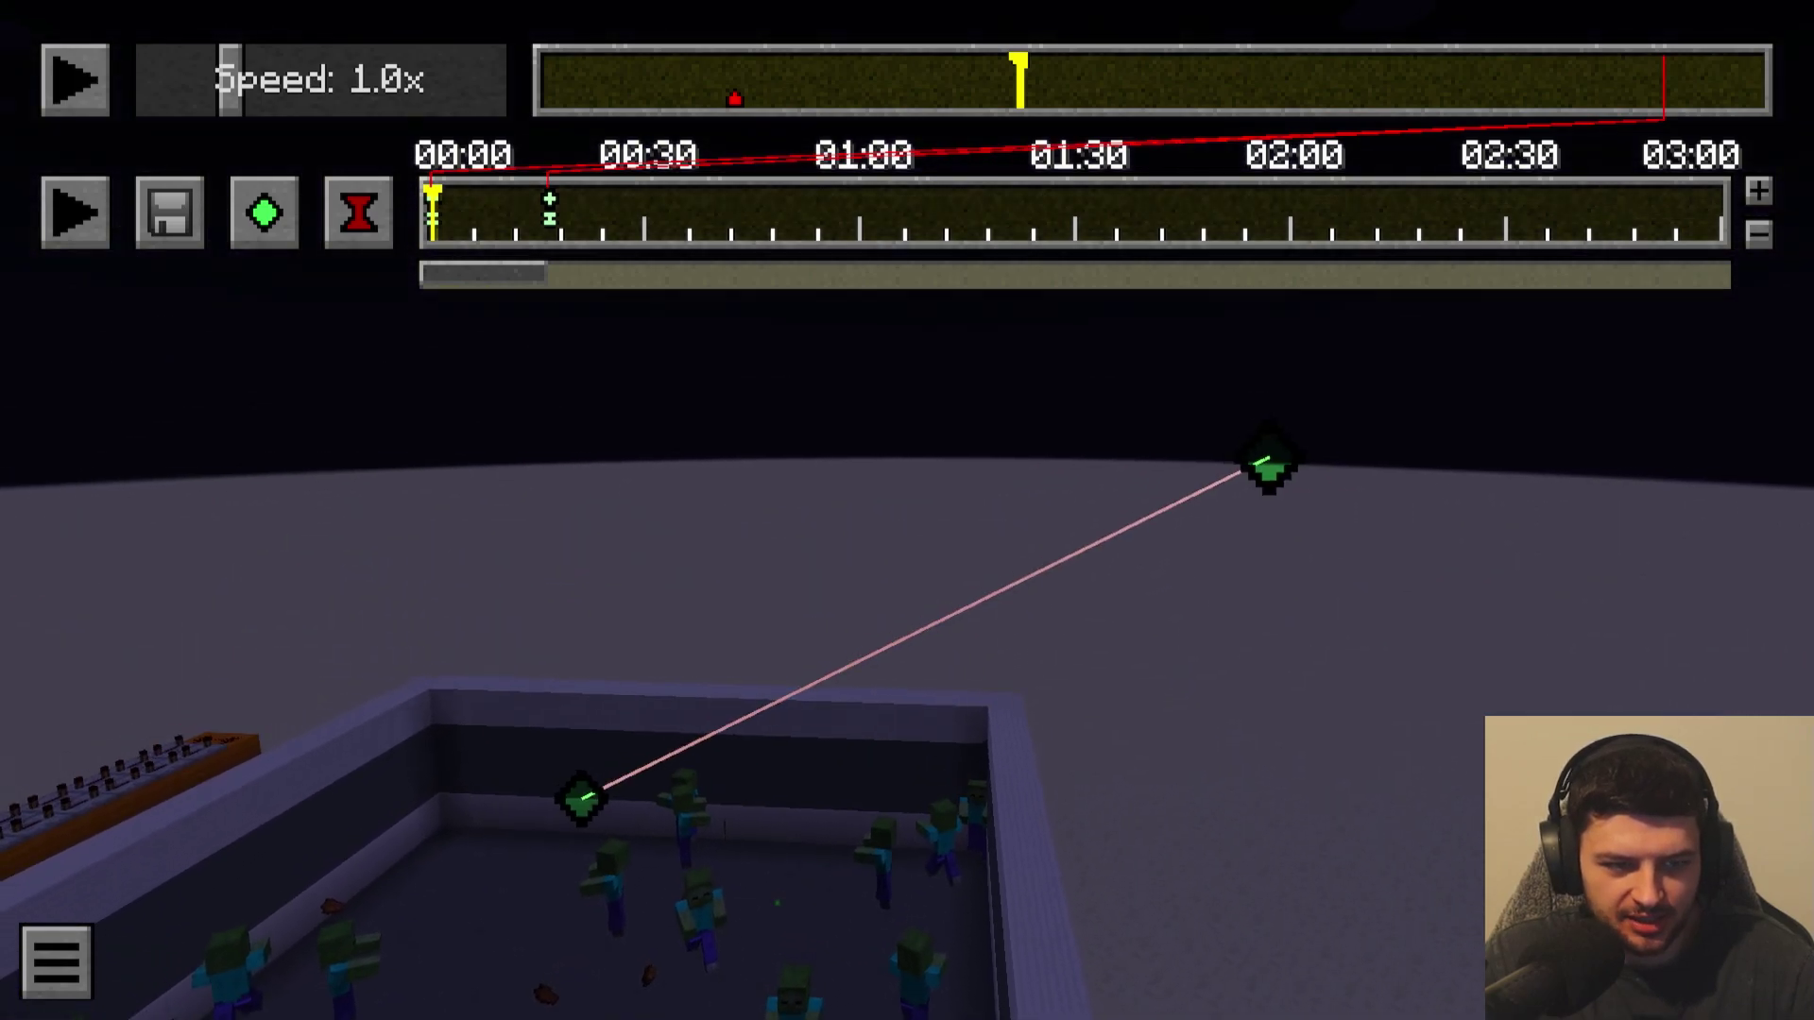
pyautogui.press('s')
pyautogui.press('a')
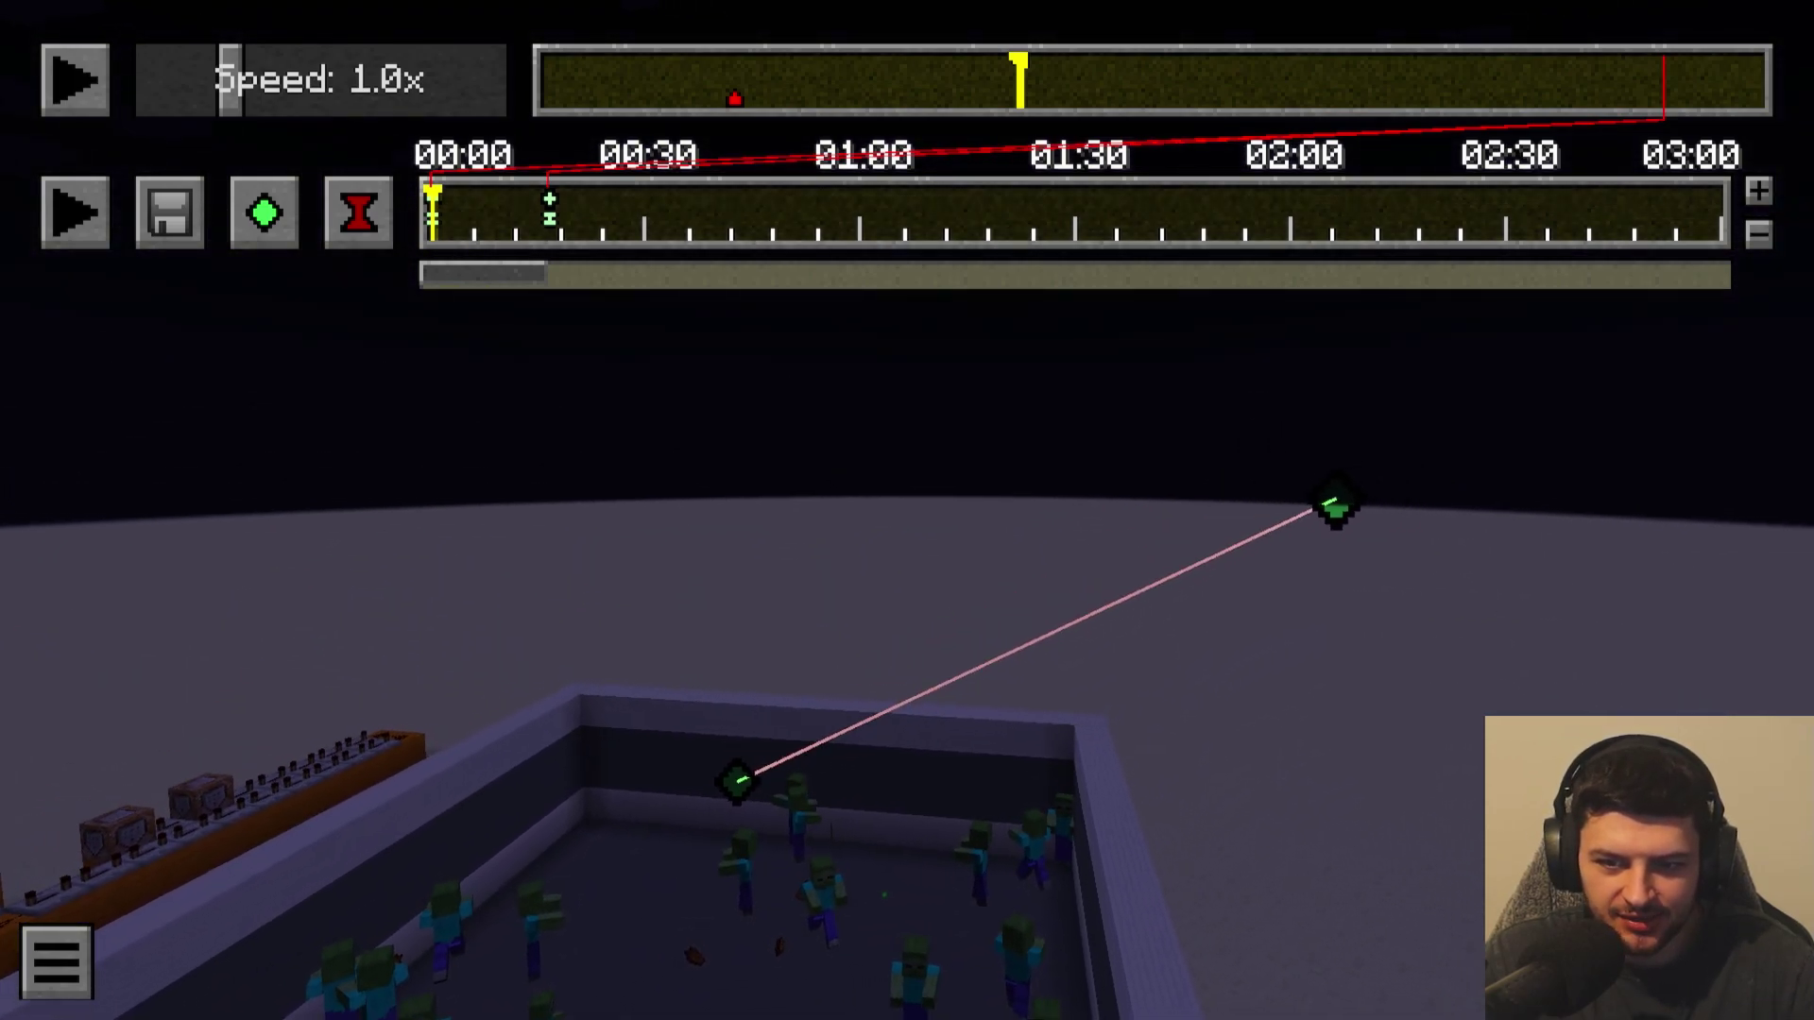
pyautogui.press('a')
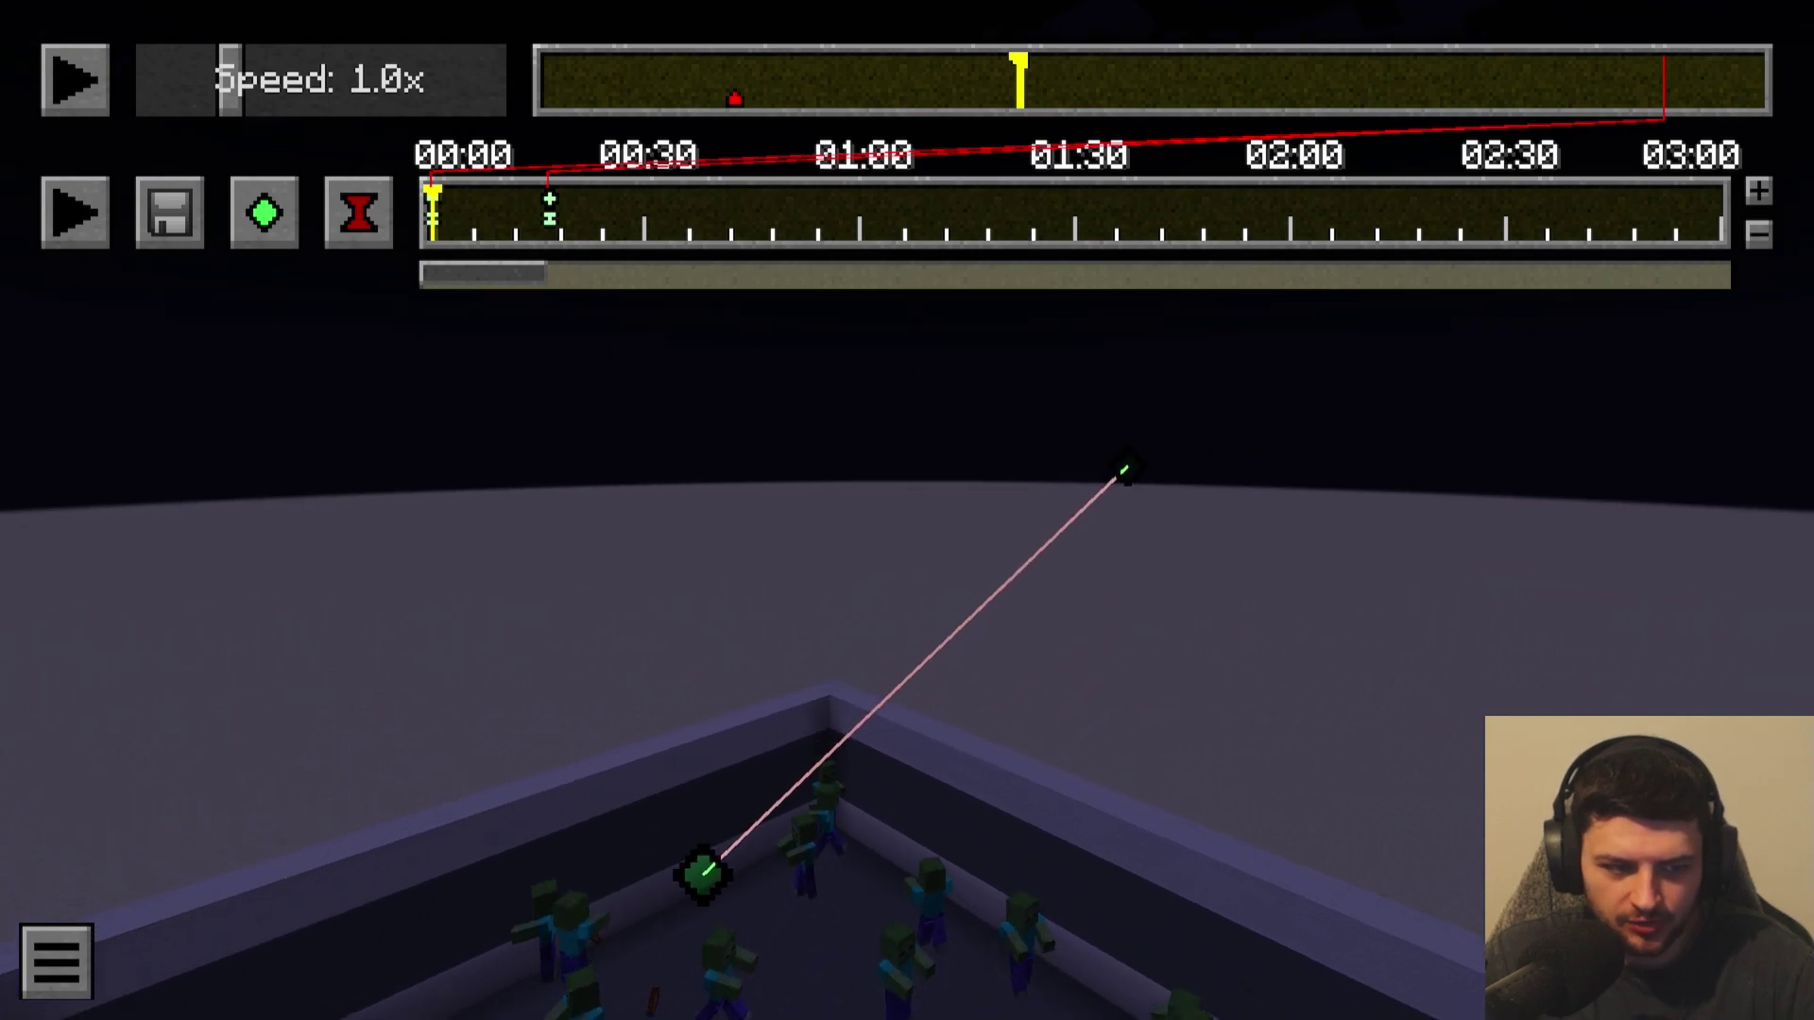
pyautogui.press('s')
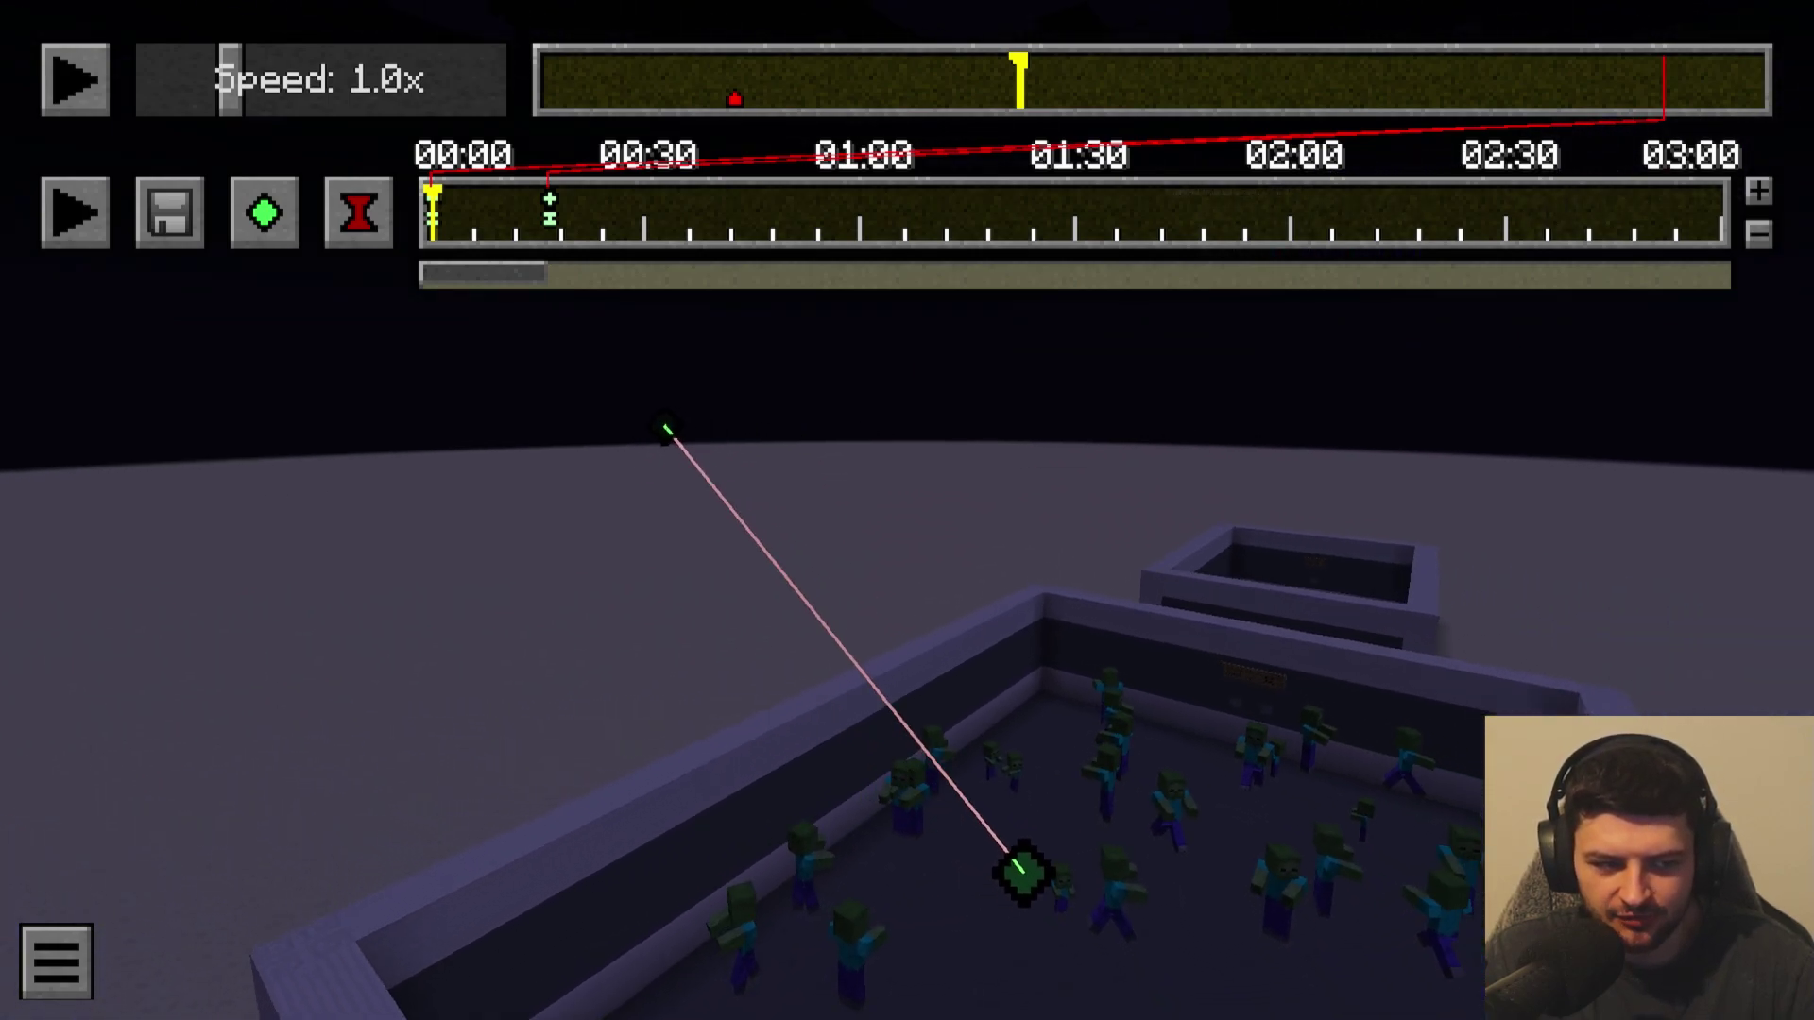
pyautogui.press('w')
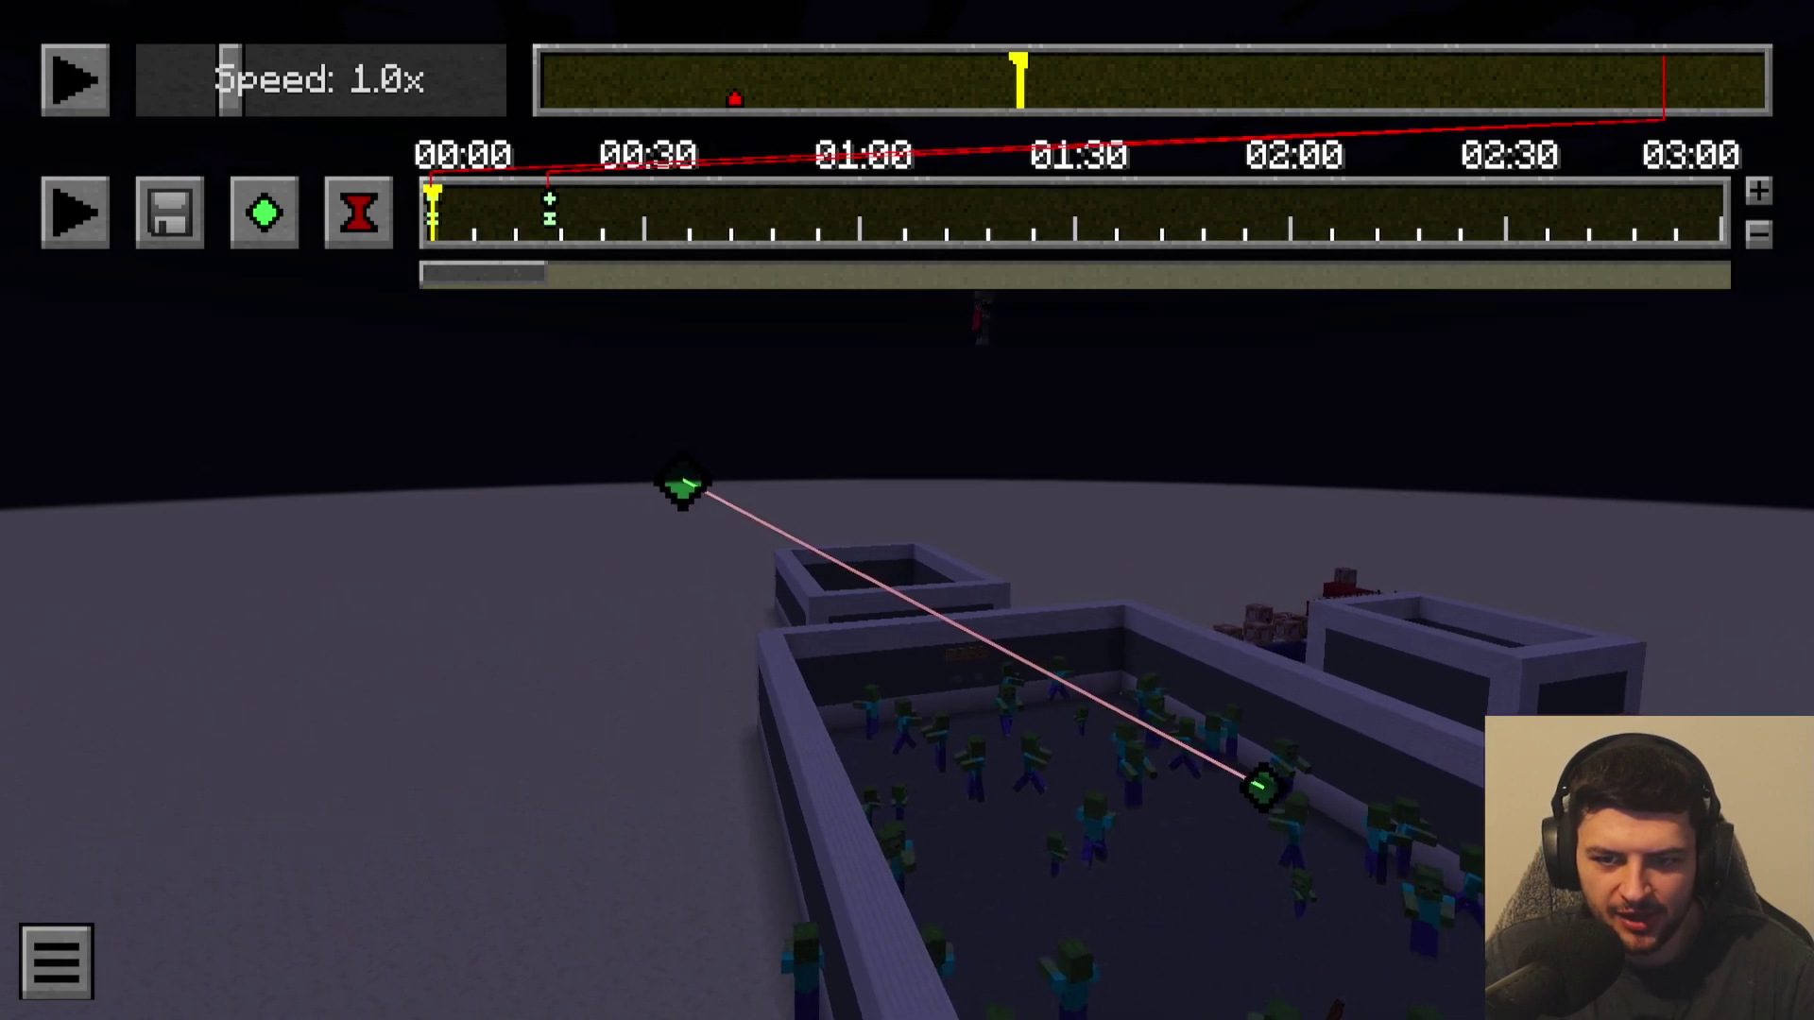
pyautogui.press('d')
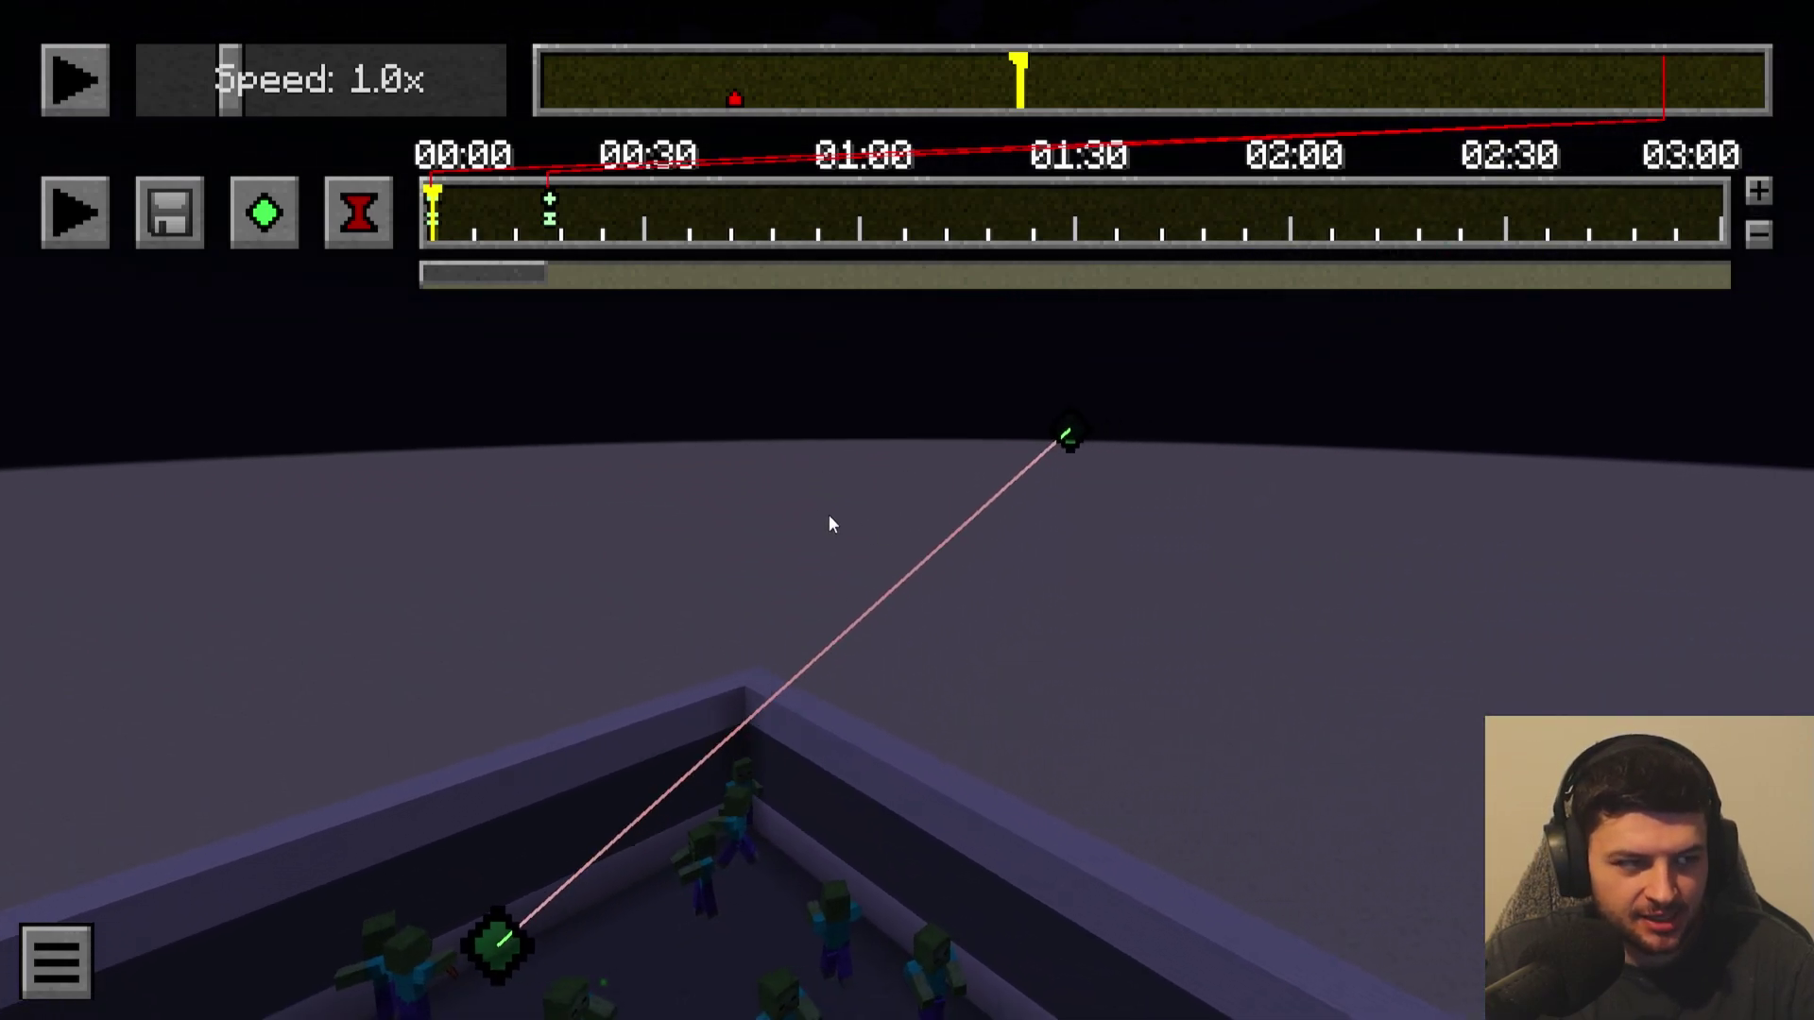
# Review the first position keyframe's interpolator options without changing them, and inspect the time keyframe at about 00:16.
pyautogui.doubleClick(432, 201)
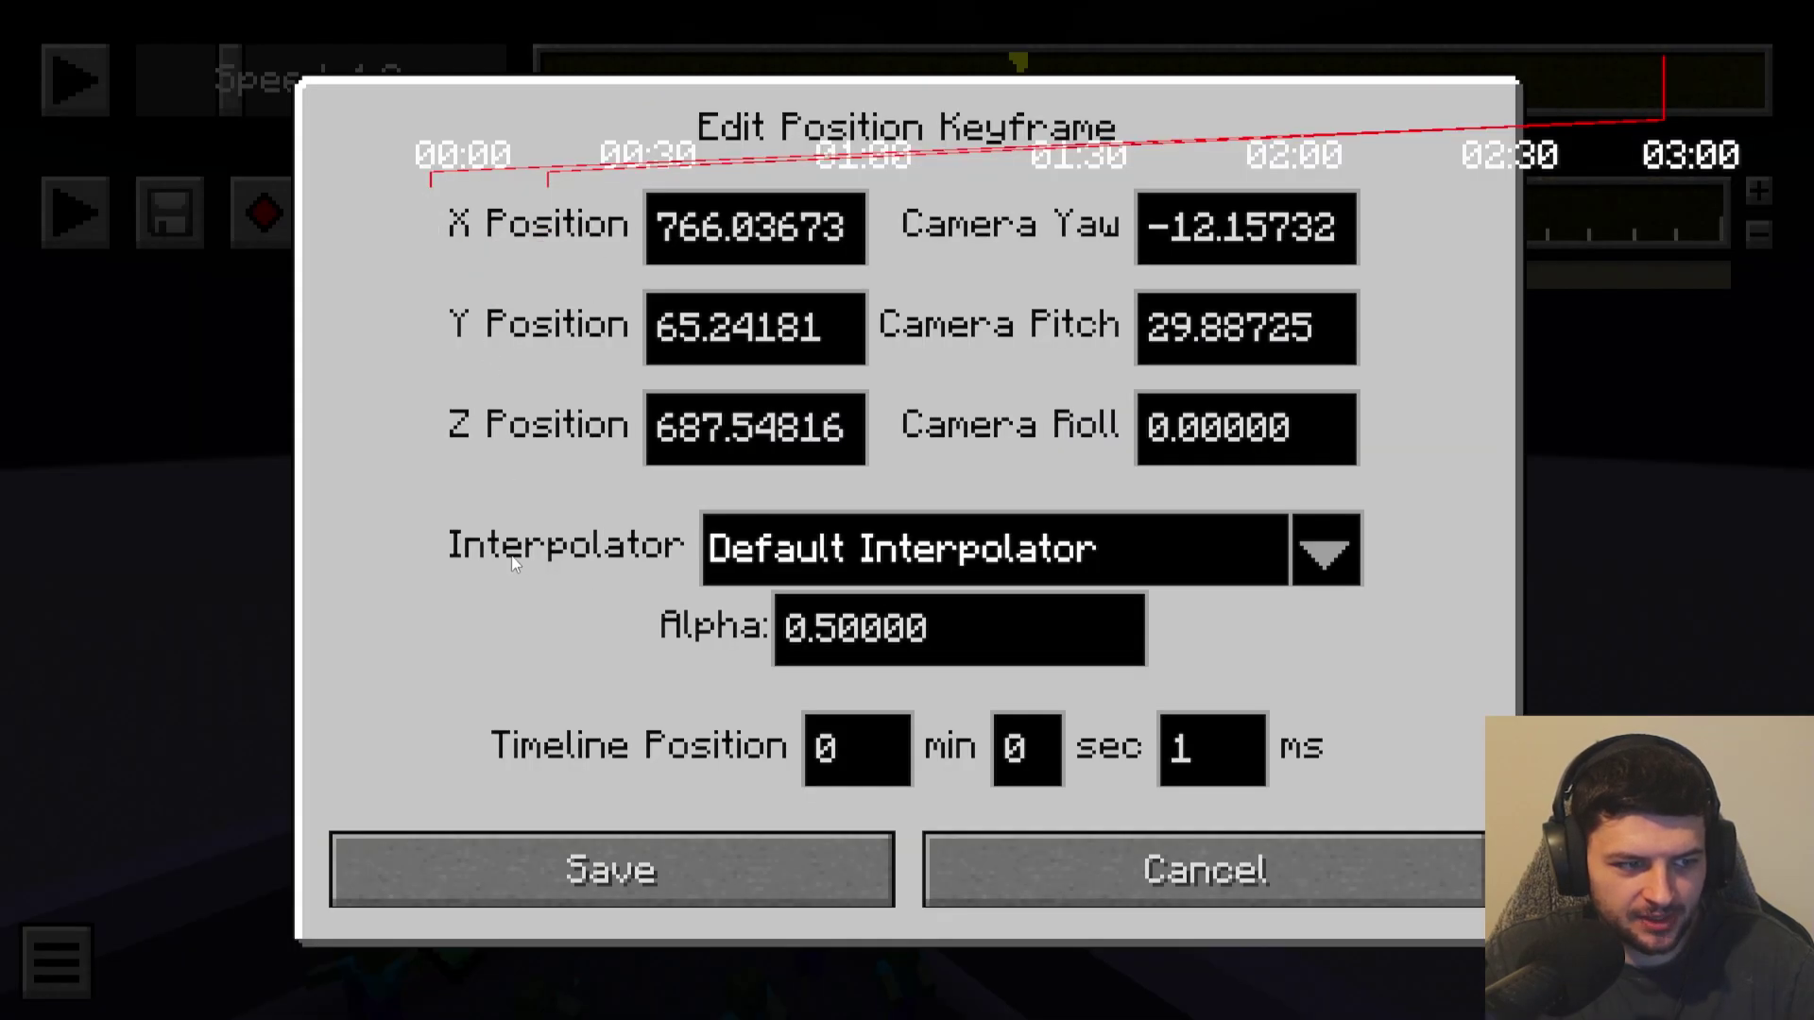
pyautogui.click(812, 557)
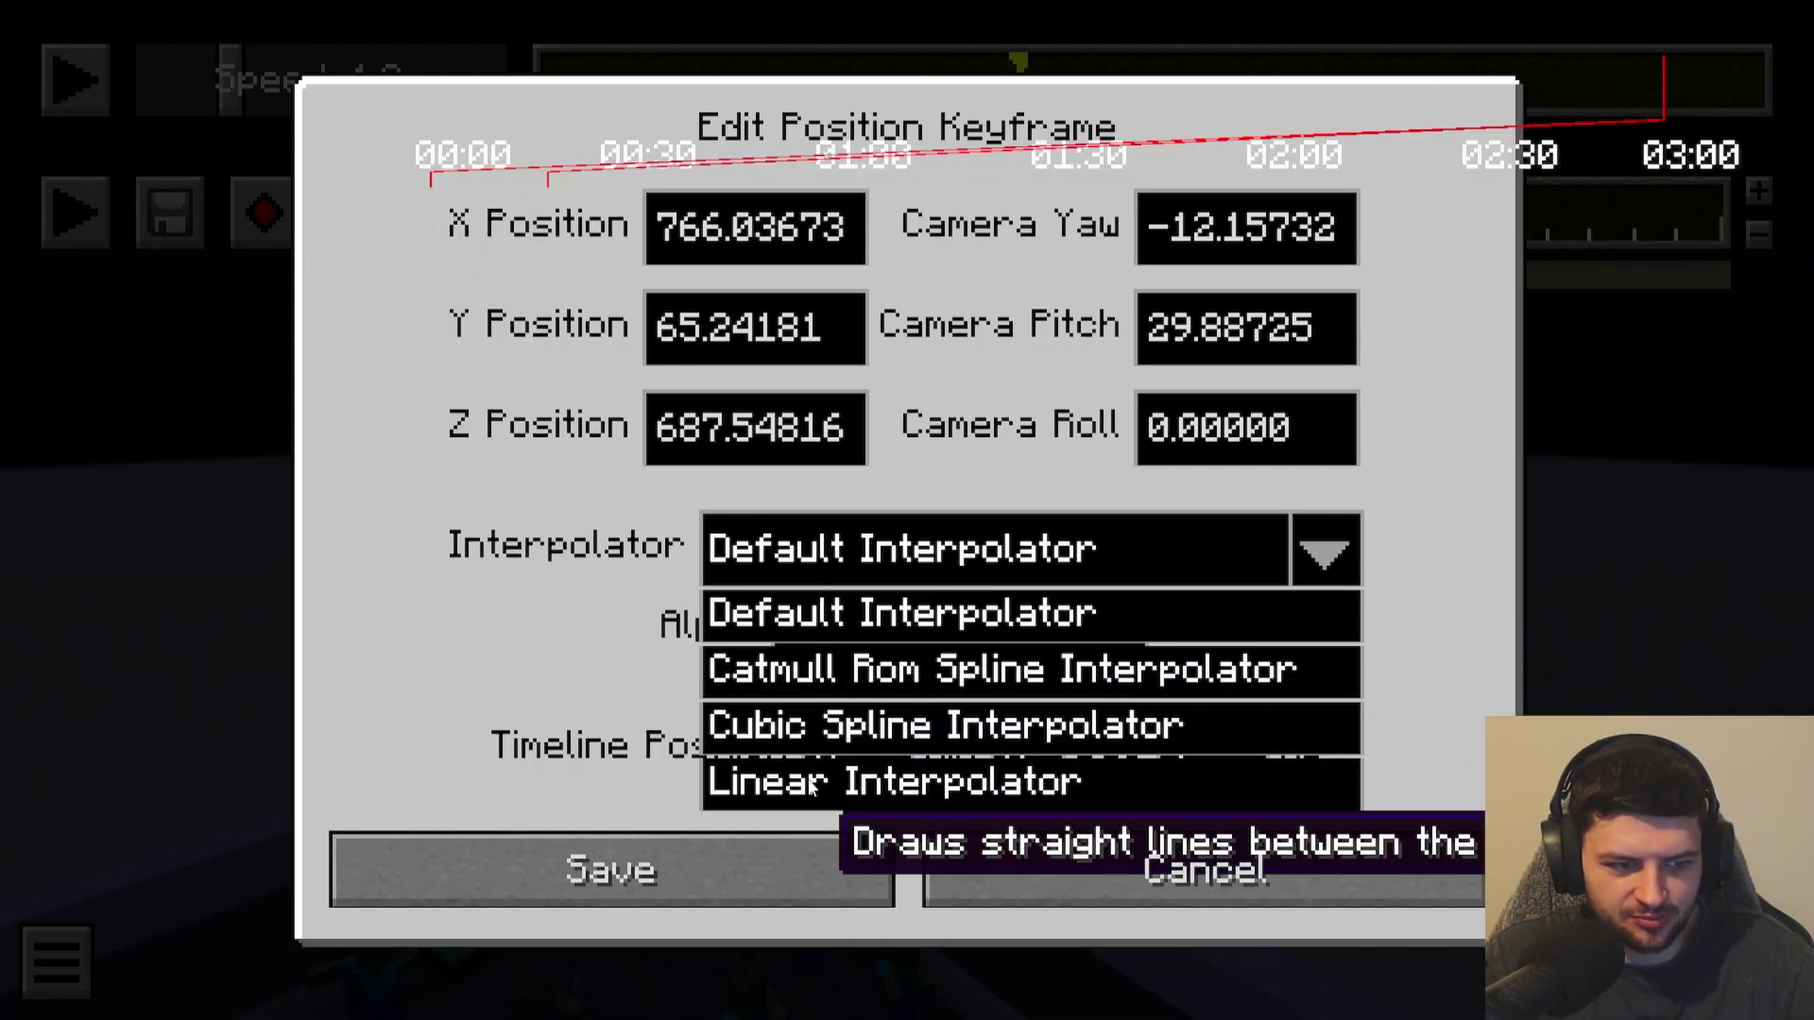
pyautogui.click(1108, 863)
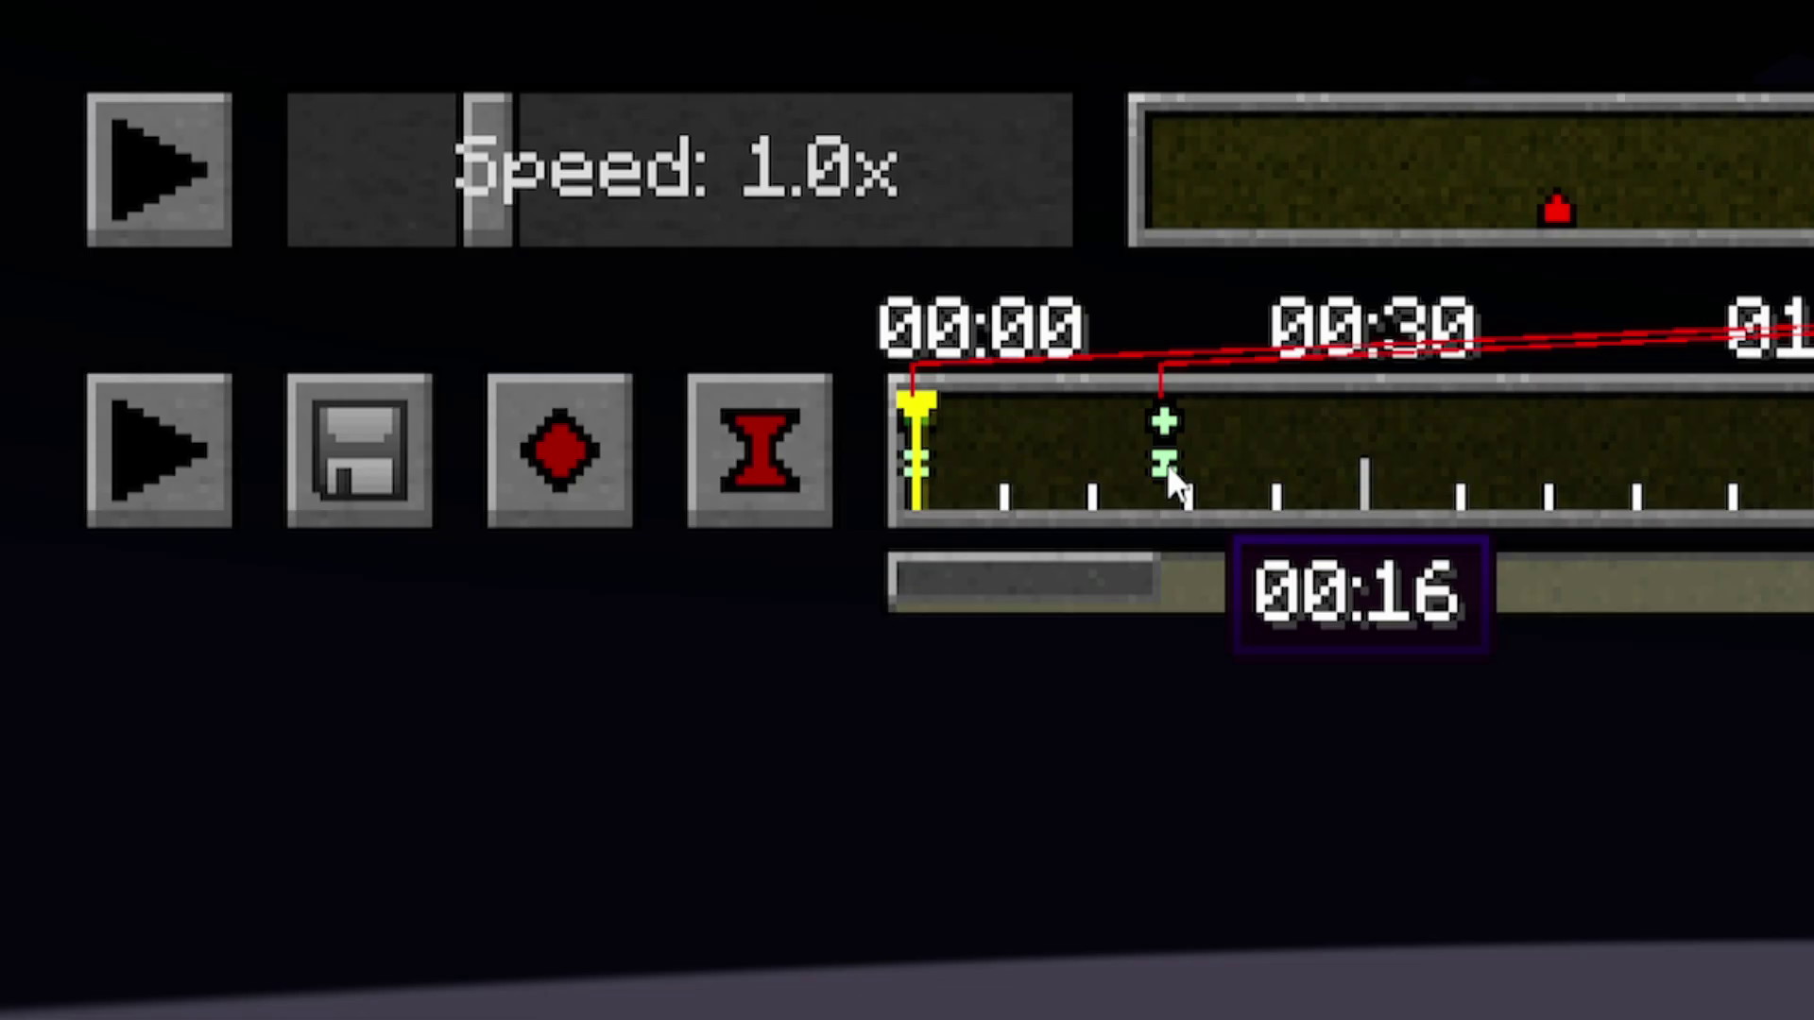
pyautogui.doubleClick(551, 214)
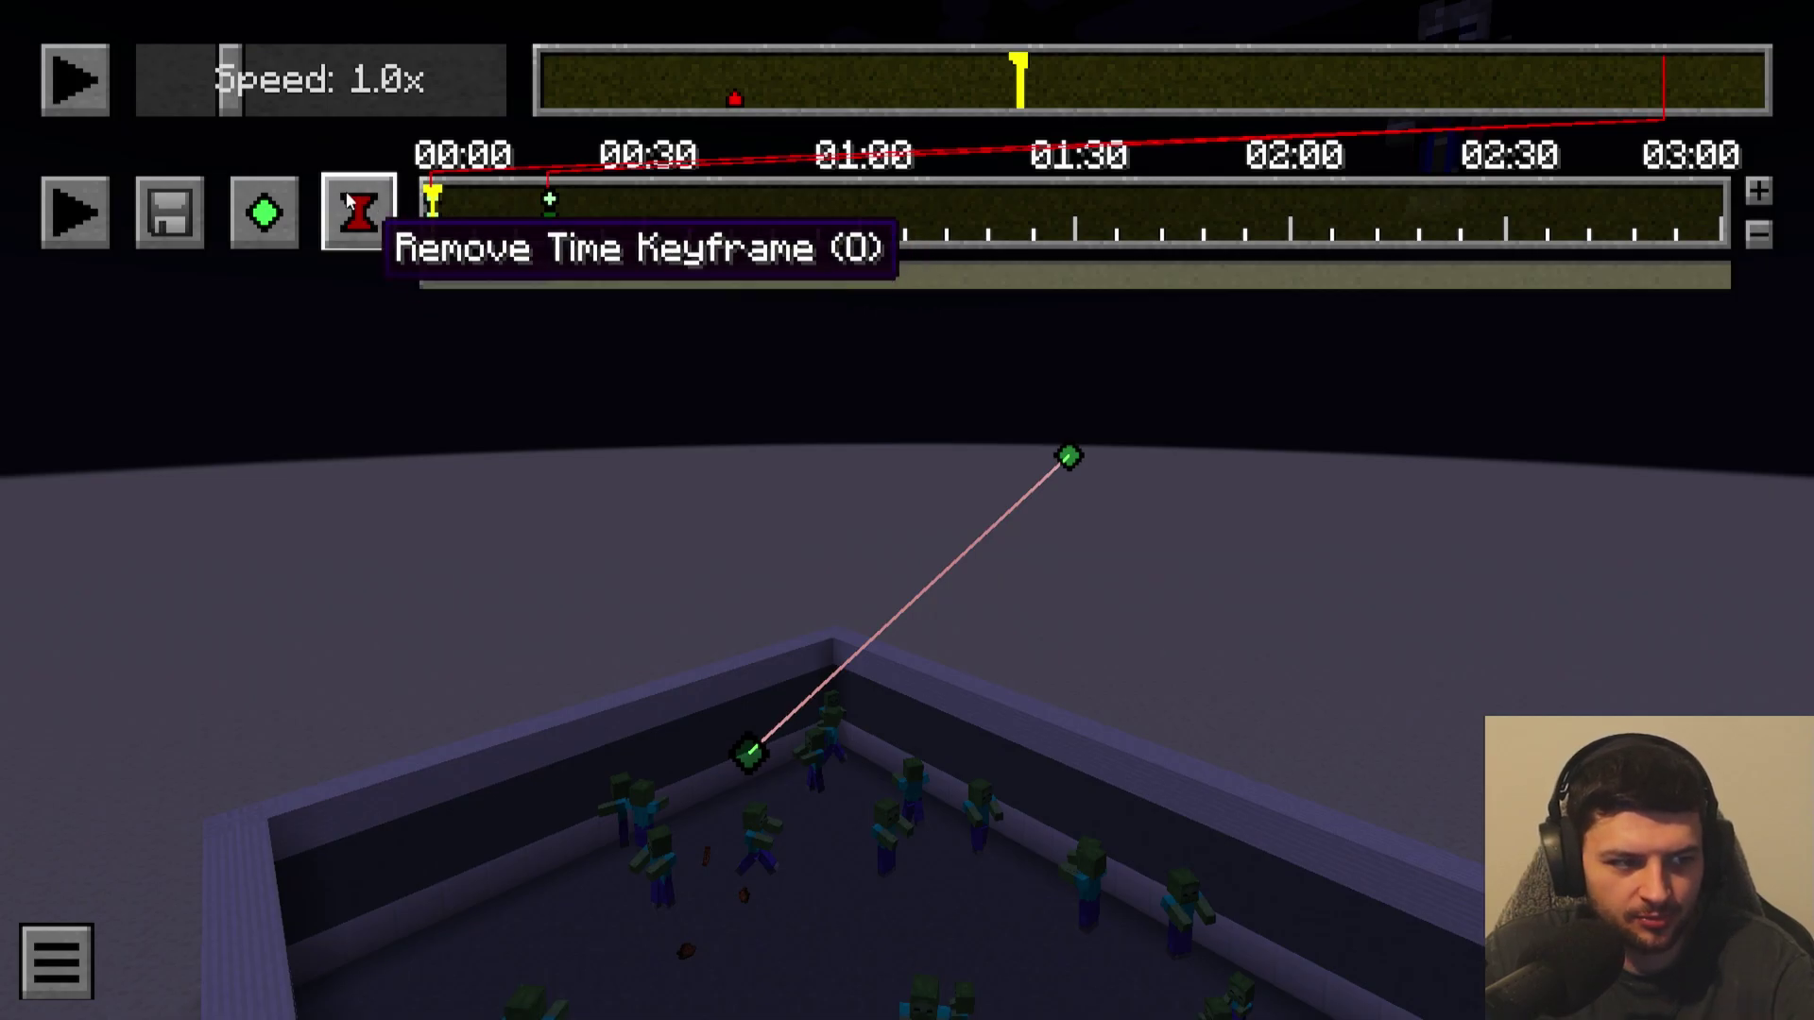
pyautogui.click(451, 217)
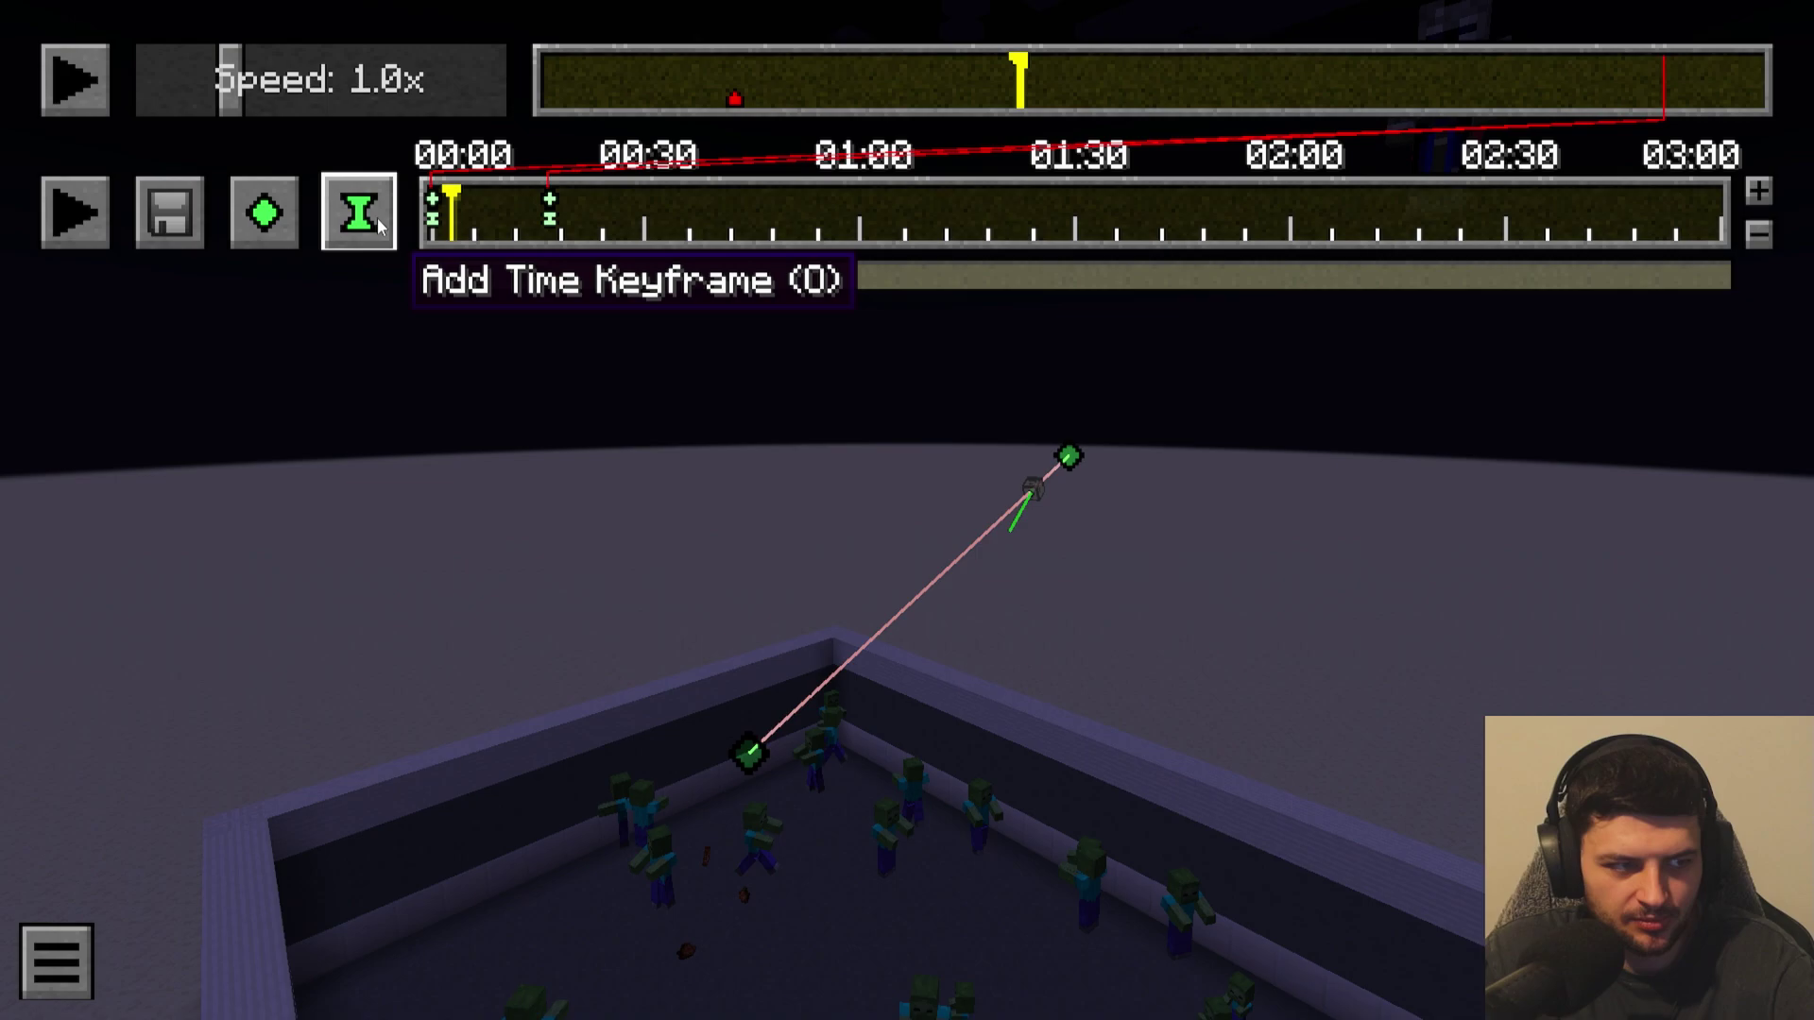
# Scrub the path cursor between 00:00 and about 00:15 to examine the camera's position between the two position keyframes.
pyautogui.click(498, 212)
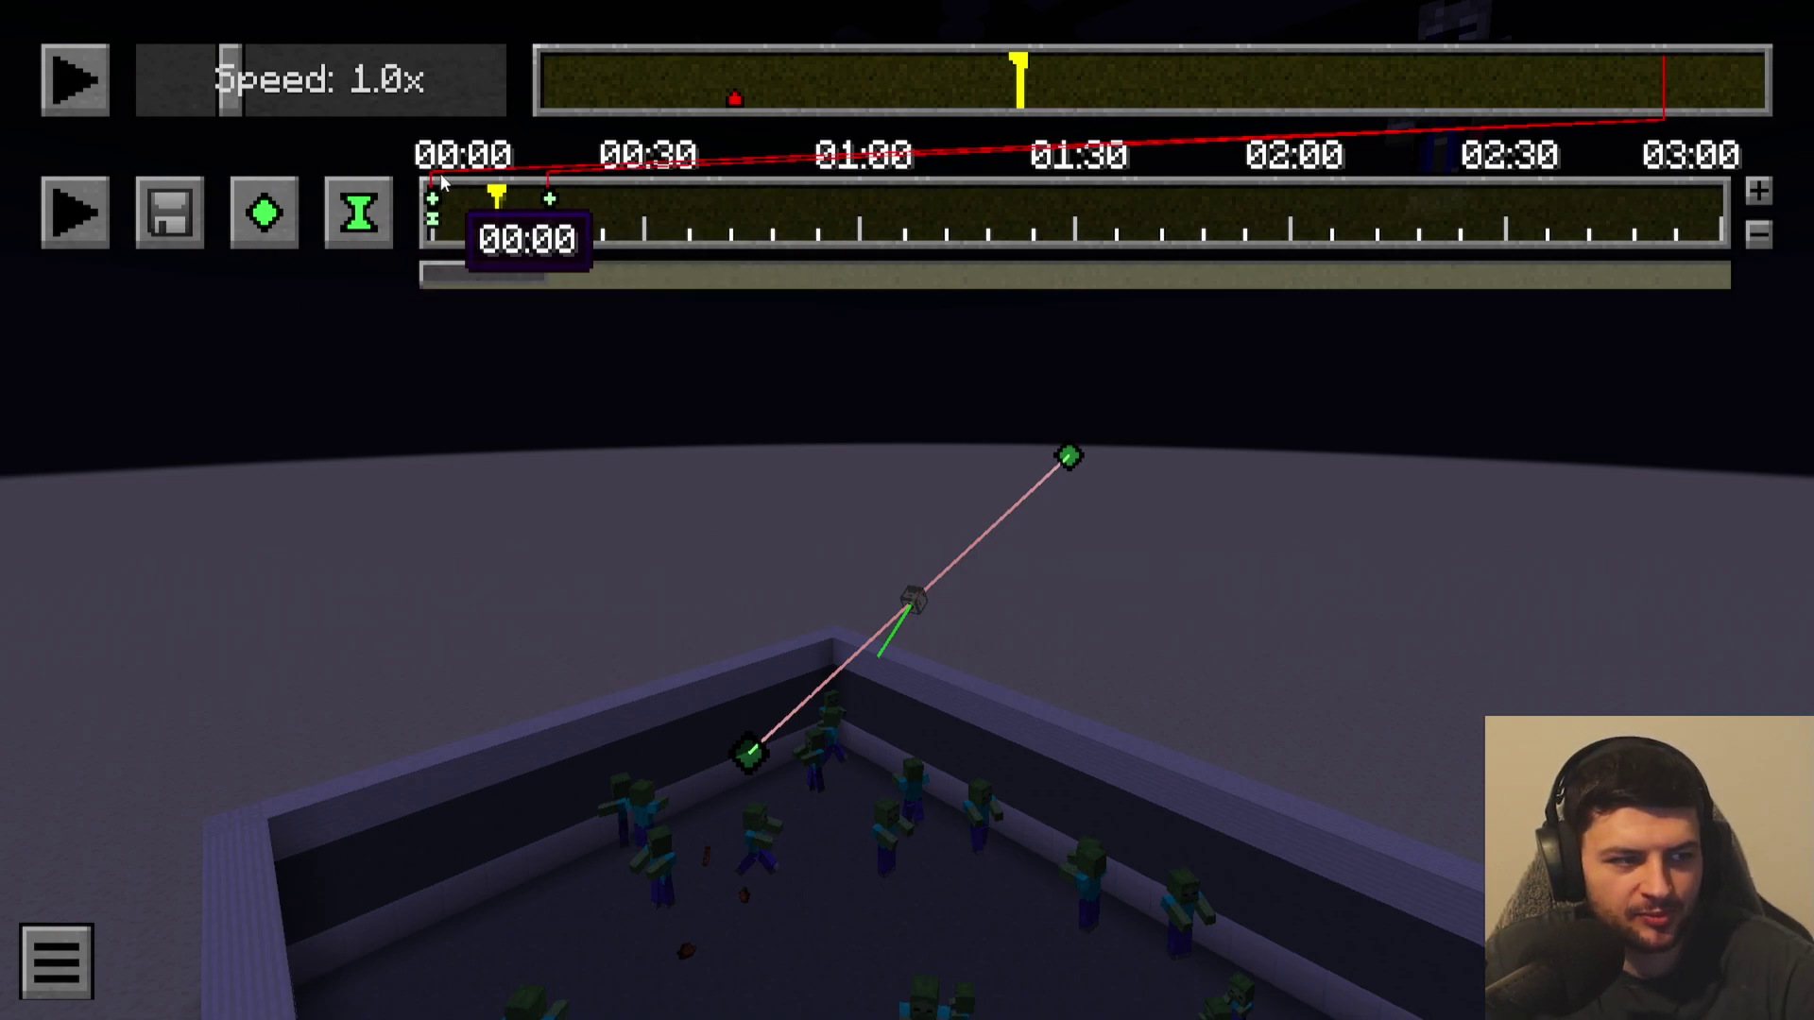
pyautogui.click(434, 215)
pyautogui.click(444, 199)
pyautogui.moveTo(444, 195); pyautogui.dragTo(513, 193)
pyautogui.moveTo(537, 194)
pyautogui.mouseDown()
pyautogui.moveTo(678, 224)
pyautogui.moveTo(470, 213)
pyautogui.moveTo(573, 215)
pyautogui.moveTo(537, 201)
pyautogui.mouseUp()
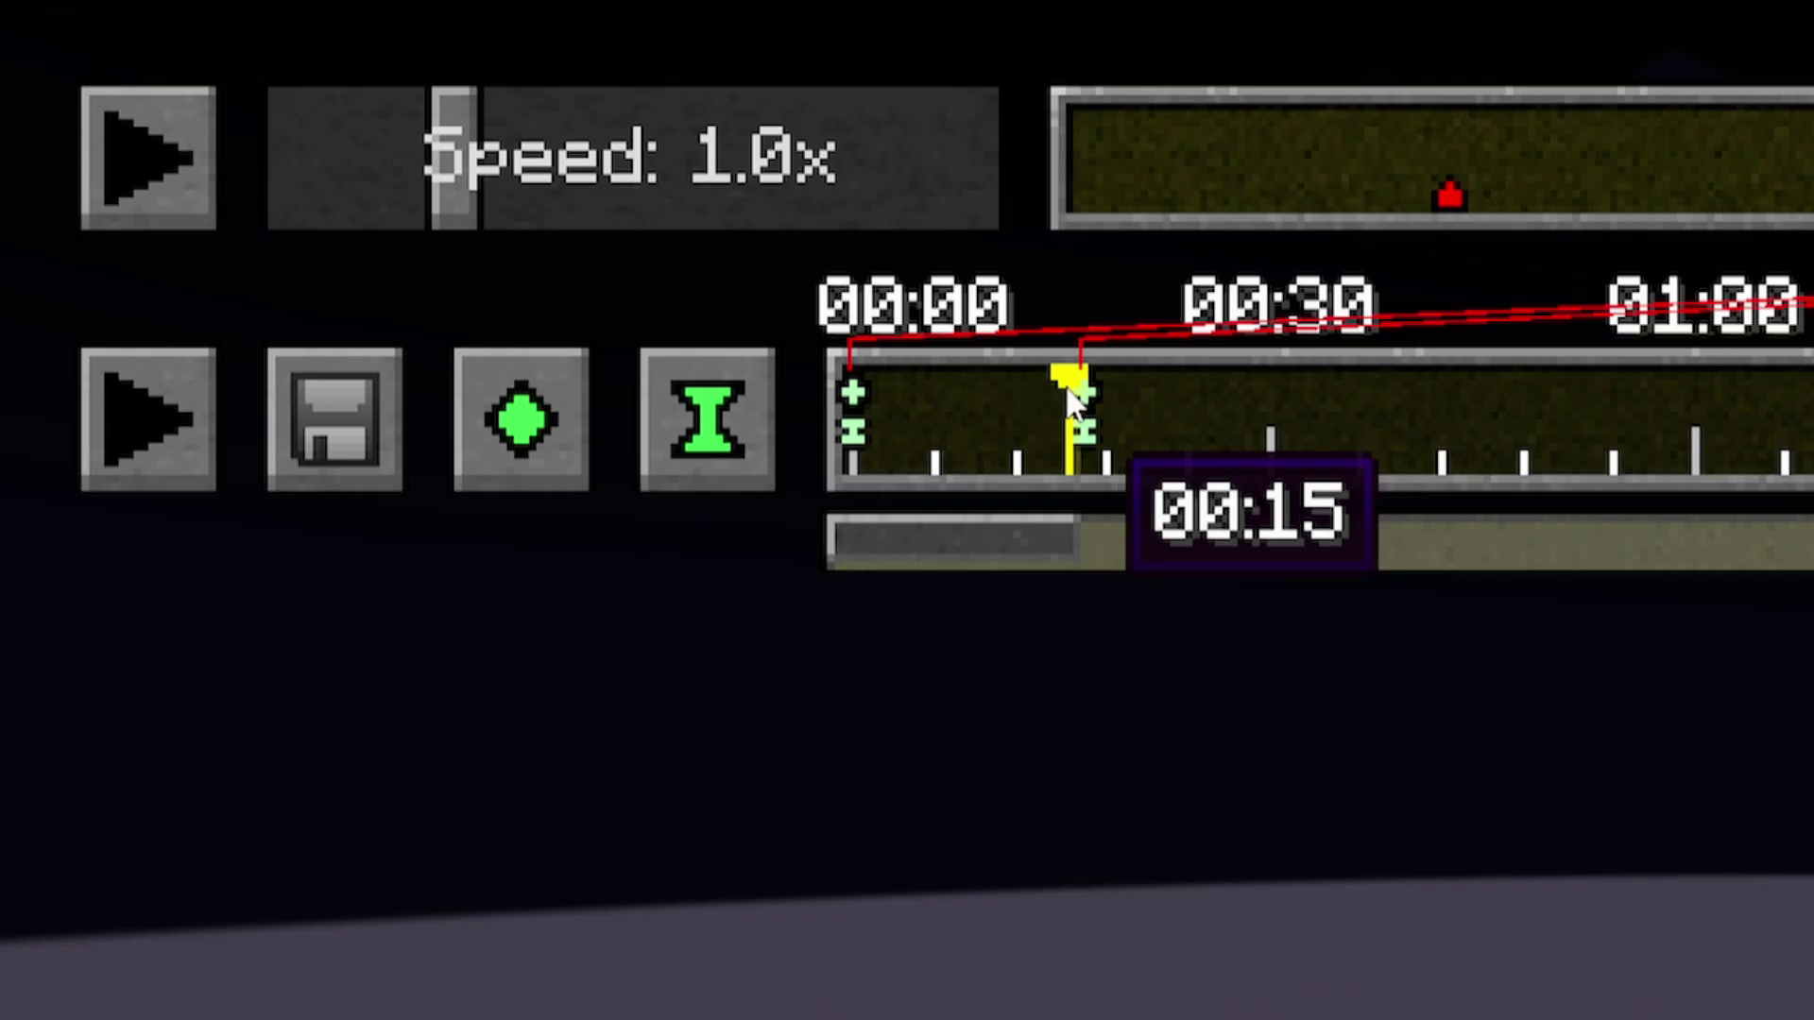
pyautogui.moveTo(1075, 401); pyautogui.dragTo(855, 389)
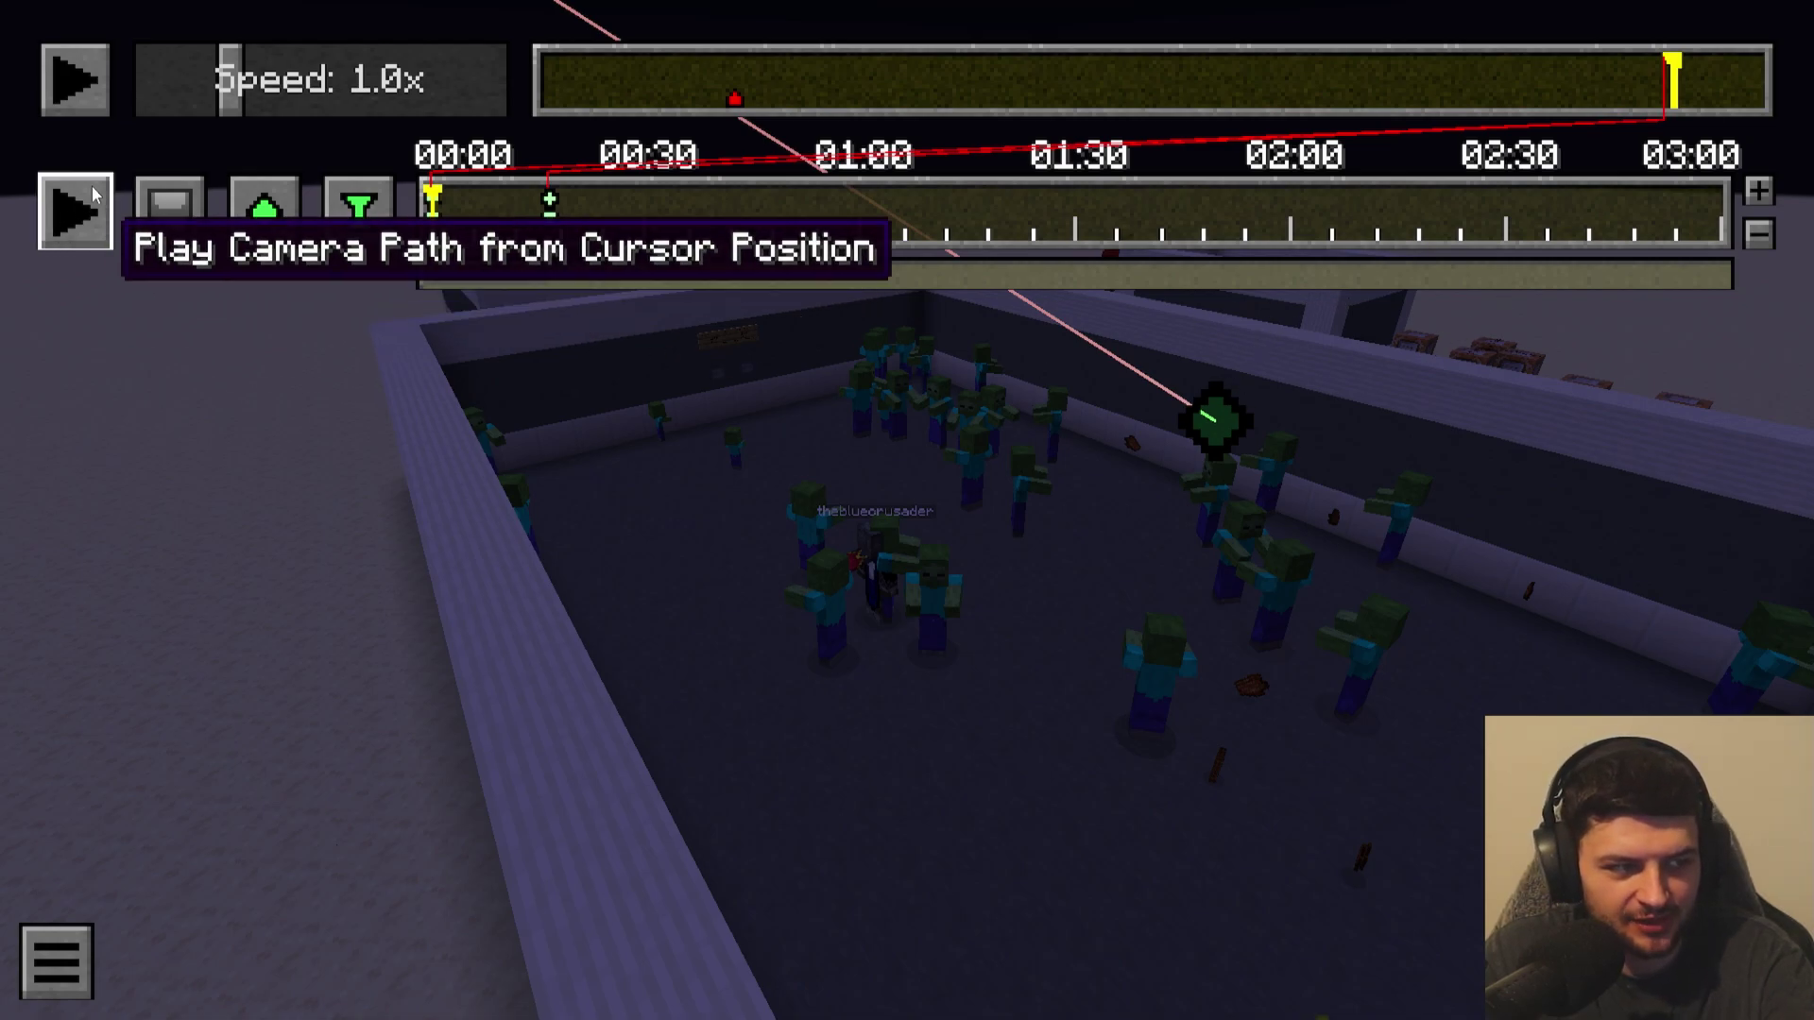
# Play the camera path from 00:00, and move the path cursor to about 00:09.
pyautogui.click(75, 212)
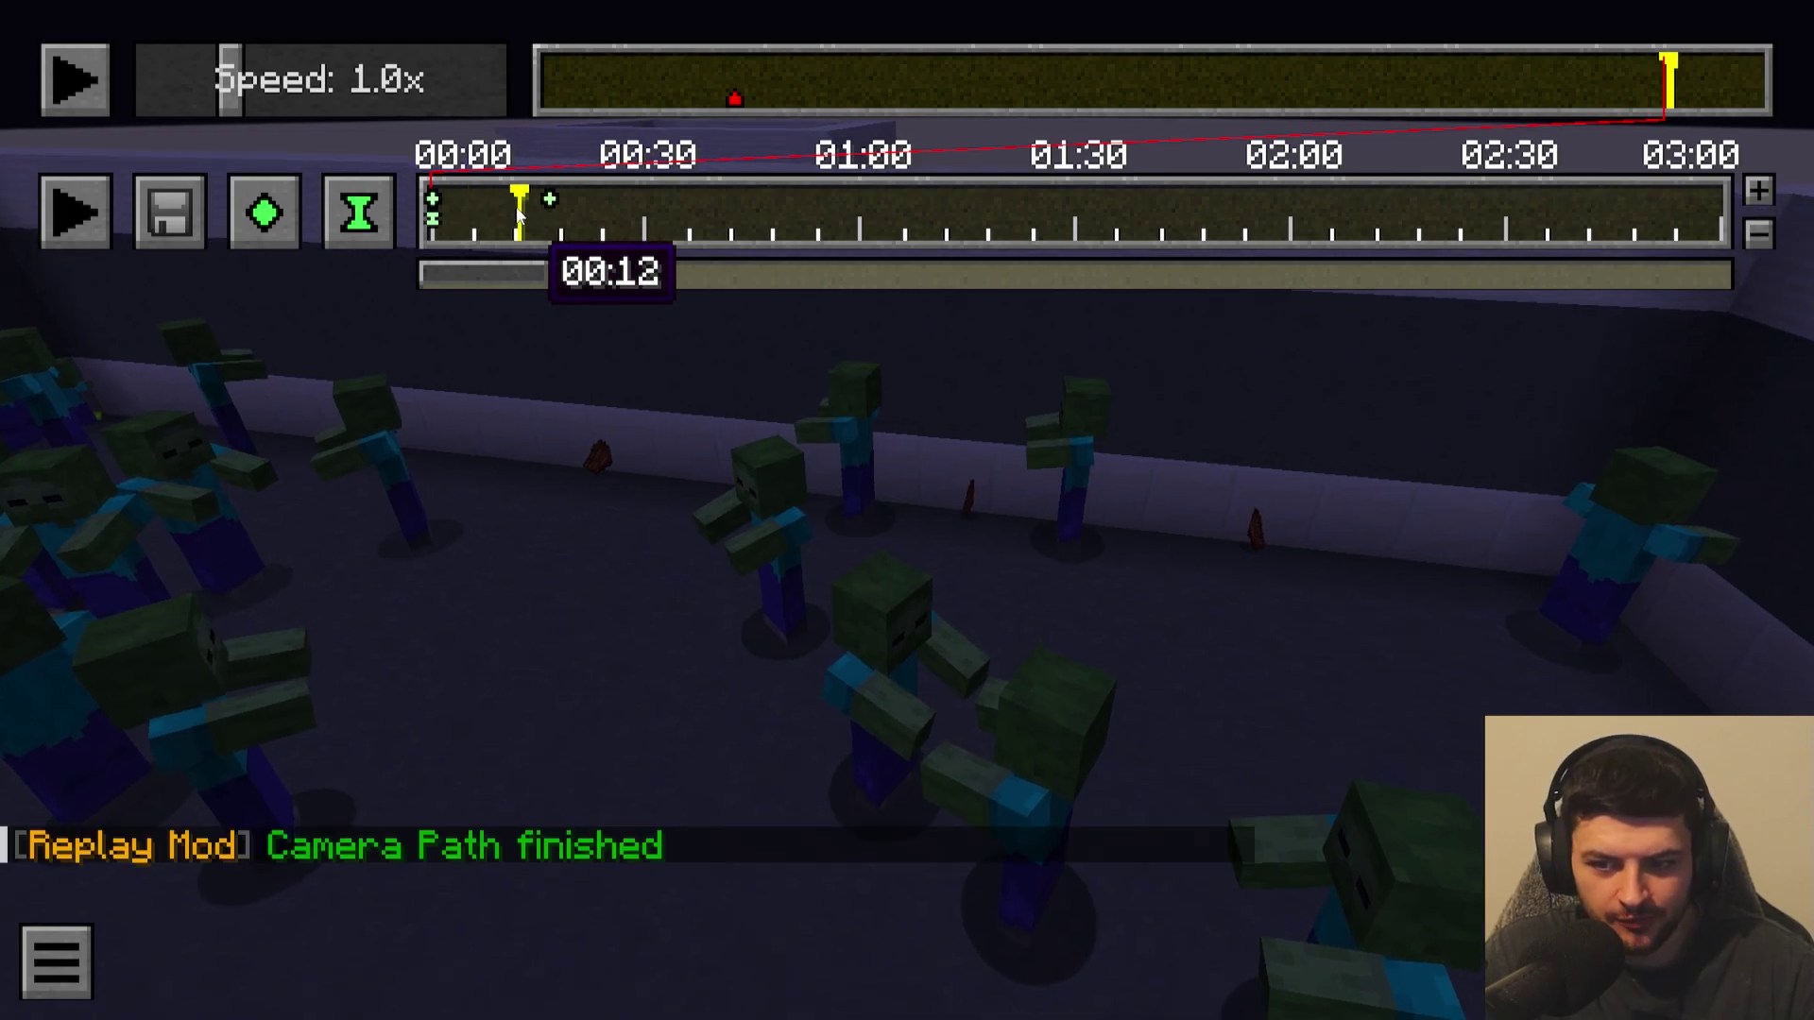
pyautogui.click(543, 206)
pyautogui.moveTo(519, 214); pyautogui.dragTo(470, 214)
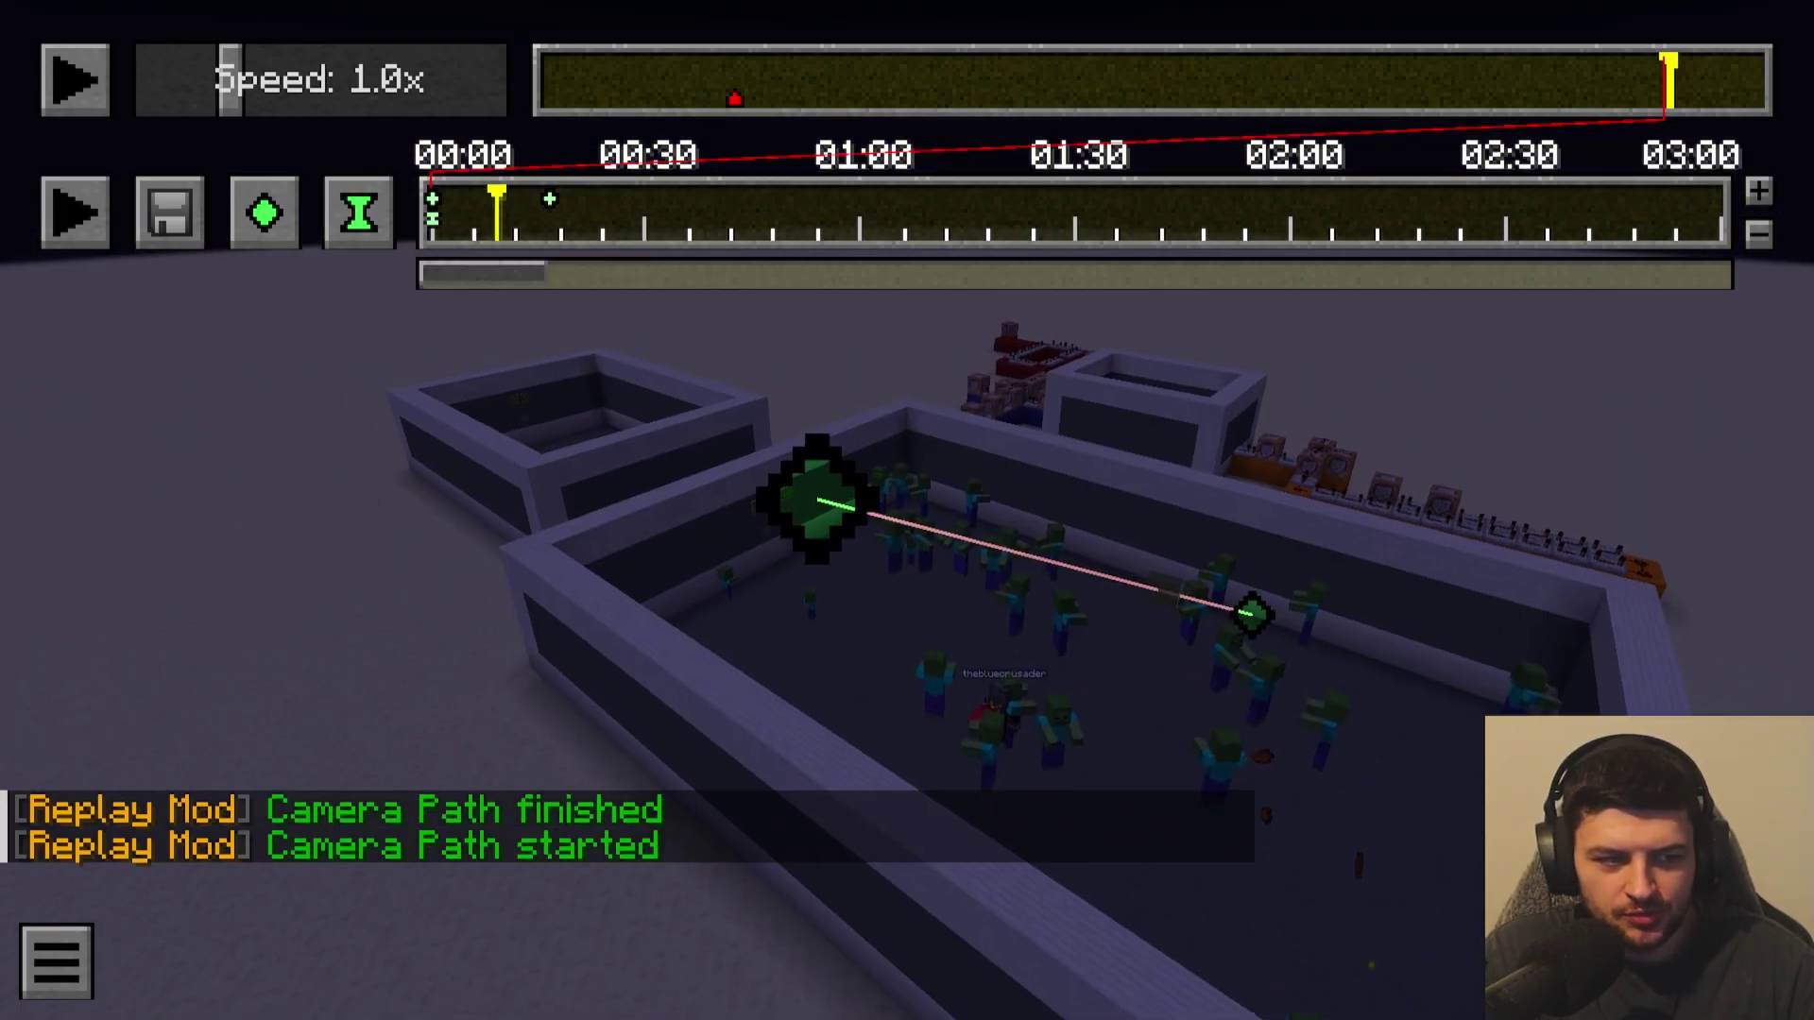
# Fly the camera around the zombie enclosure to view the path line, and select the time keyframe at 00:00.
pyautogui.press('d')
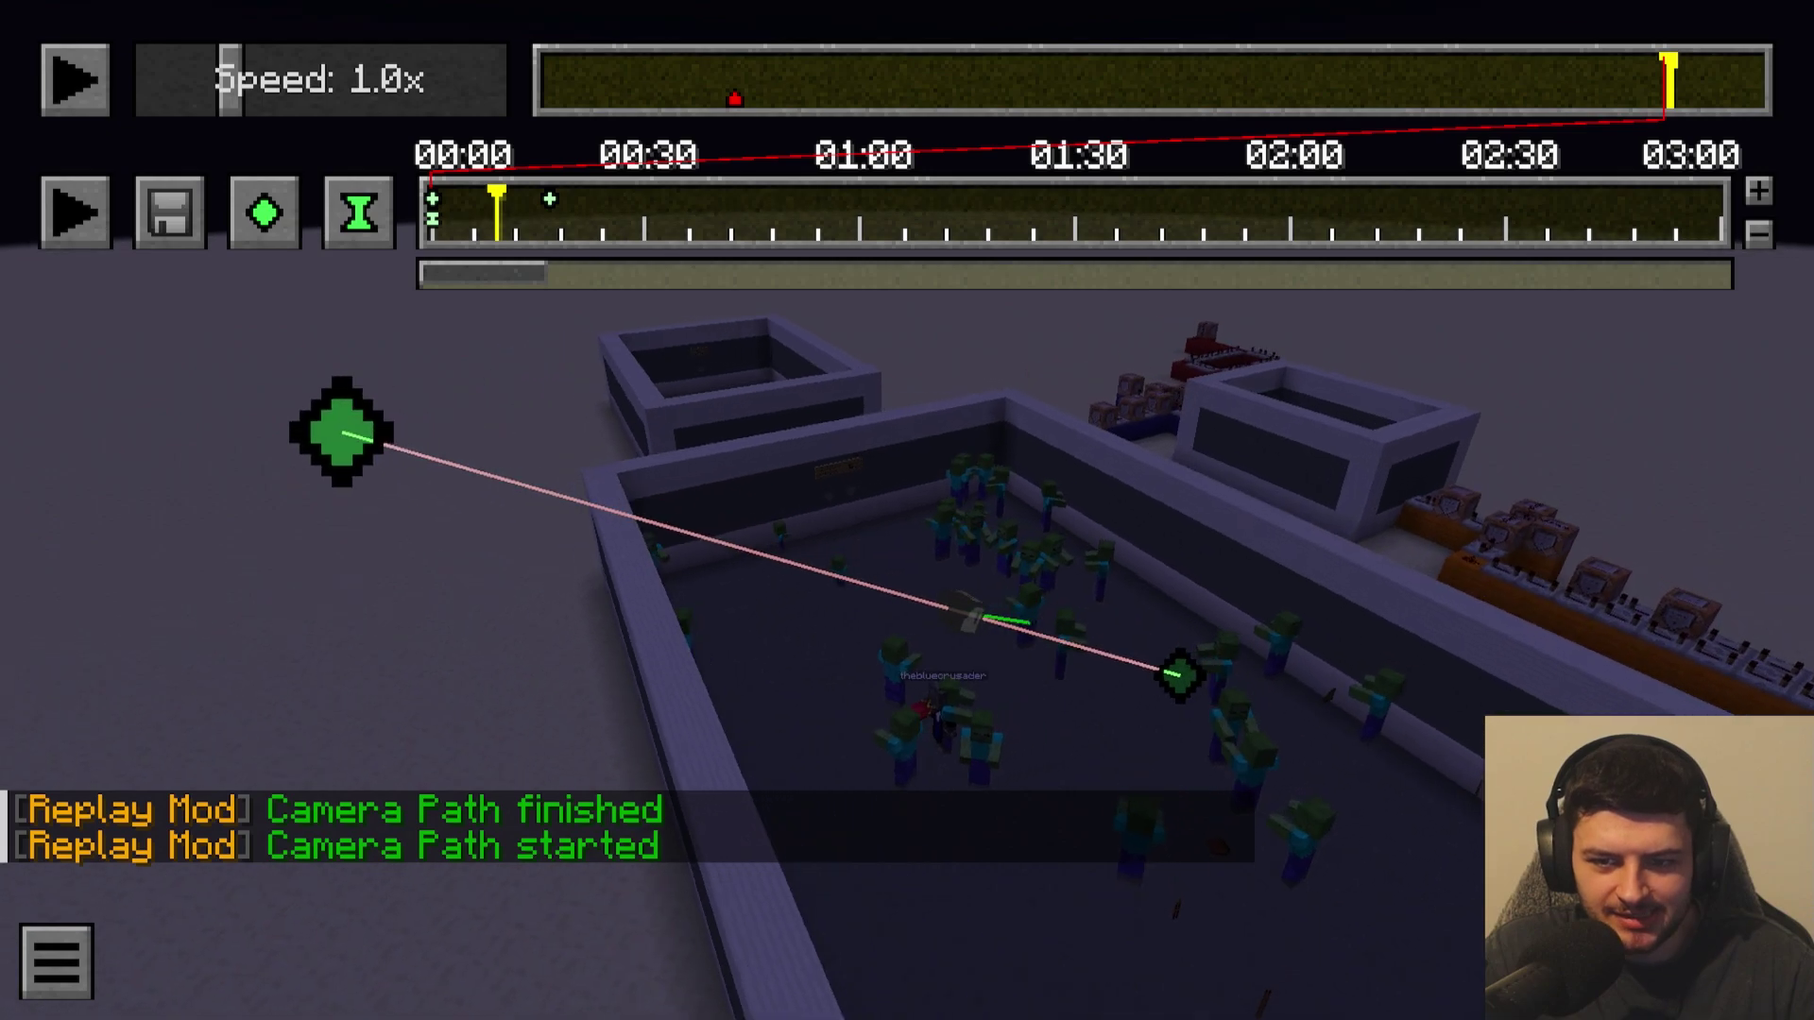
pyautogui.press('w')
pyautogui.click(433, 219)
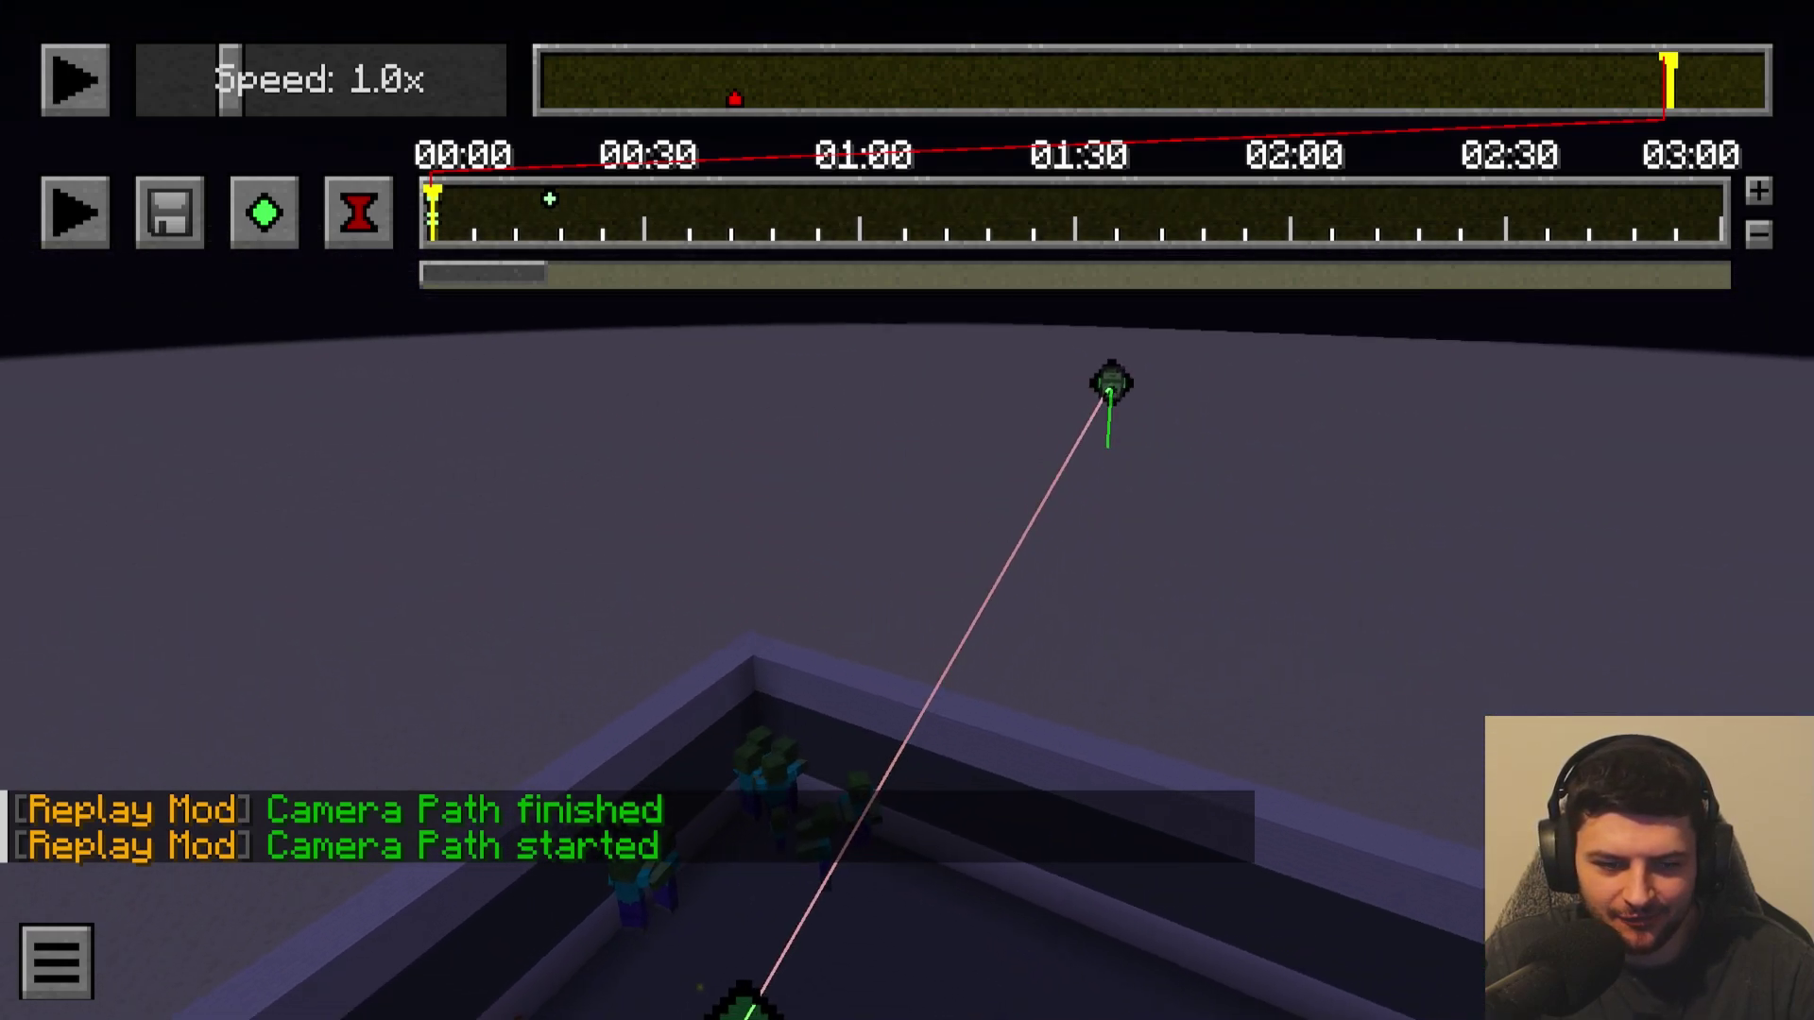
# Place the path cursor at several points such as about 00:09, 00:13 and 00:51, syncing it back to the replay position each time.
pyautogui.press('t')
pyautogui.click(501, 235)
pyautogui.press('v')
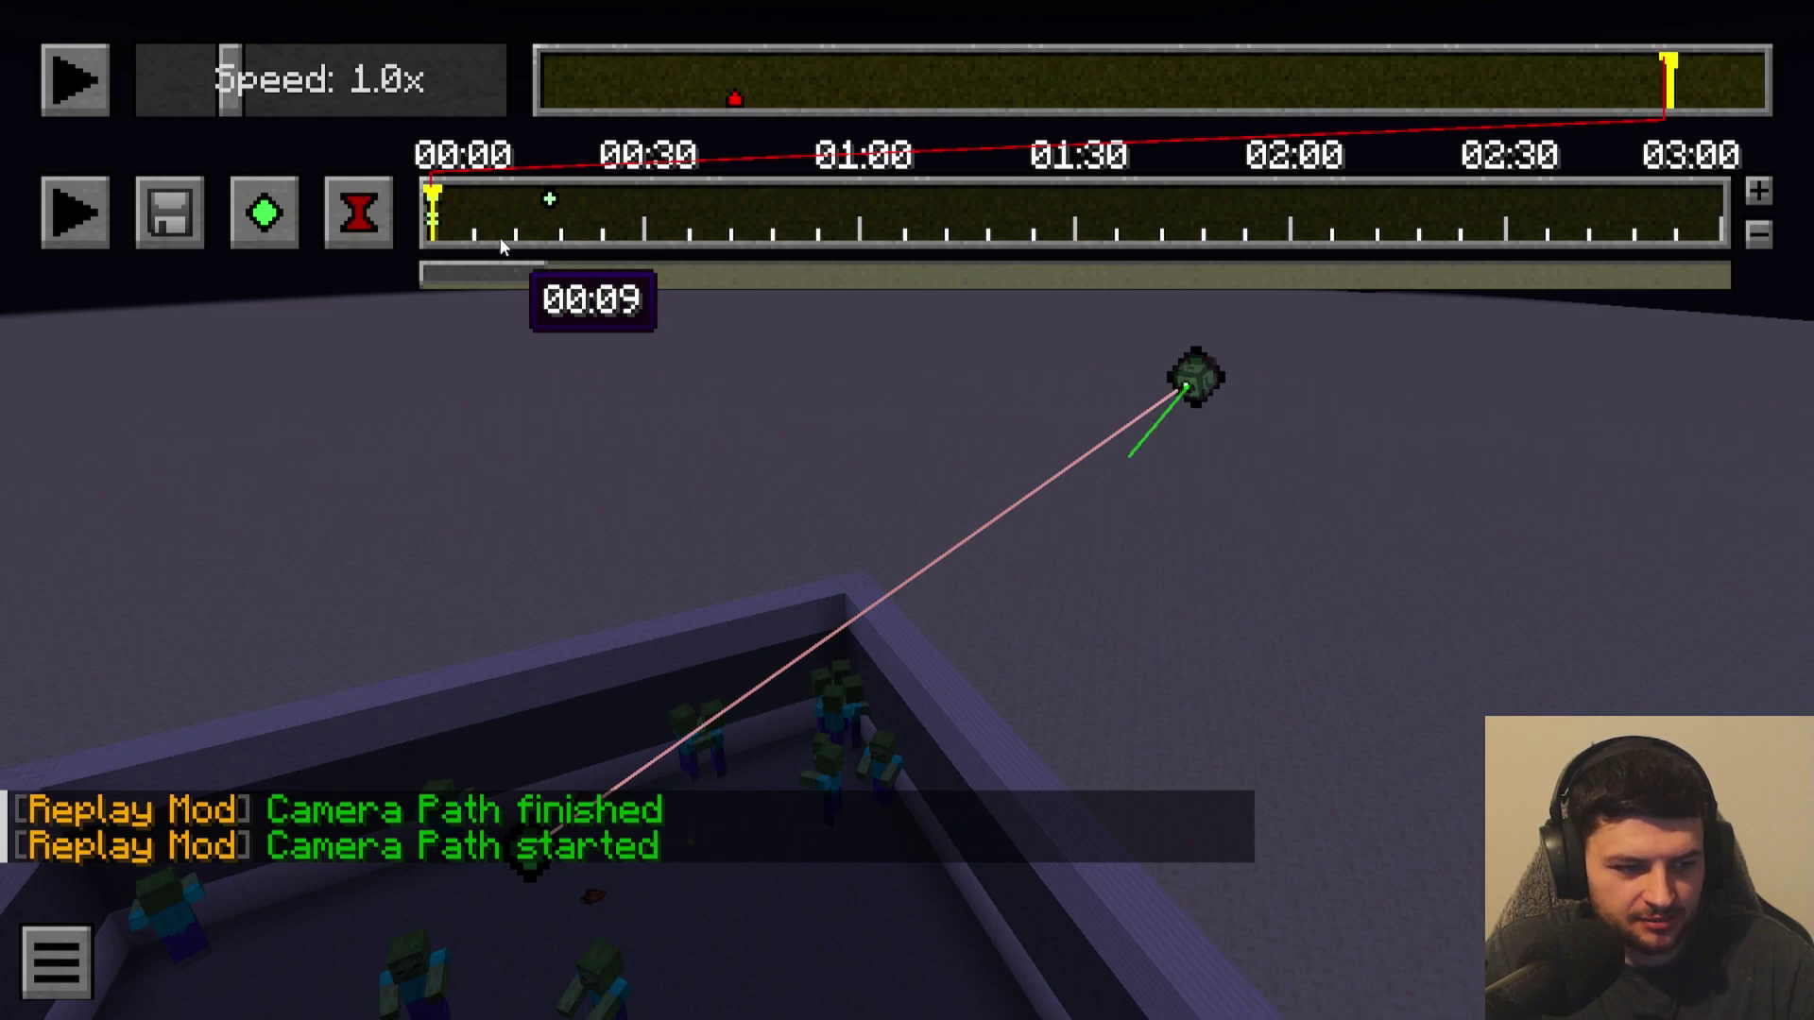
pyautogui.click(501, 235)
pyautogui.press('v')
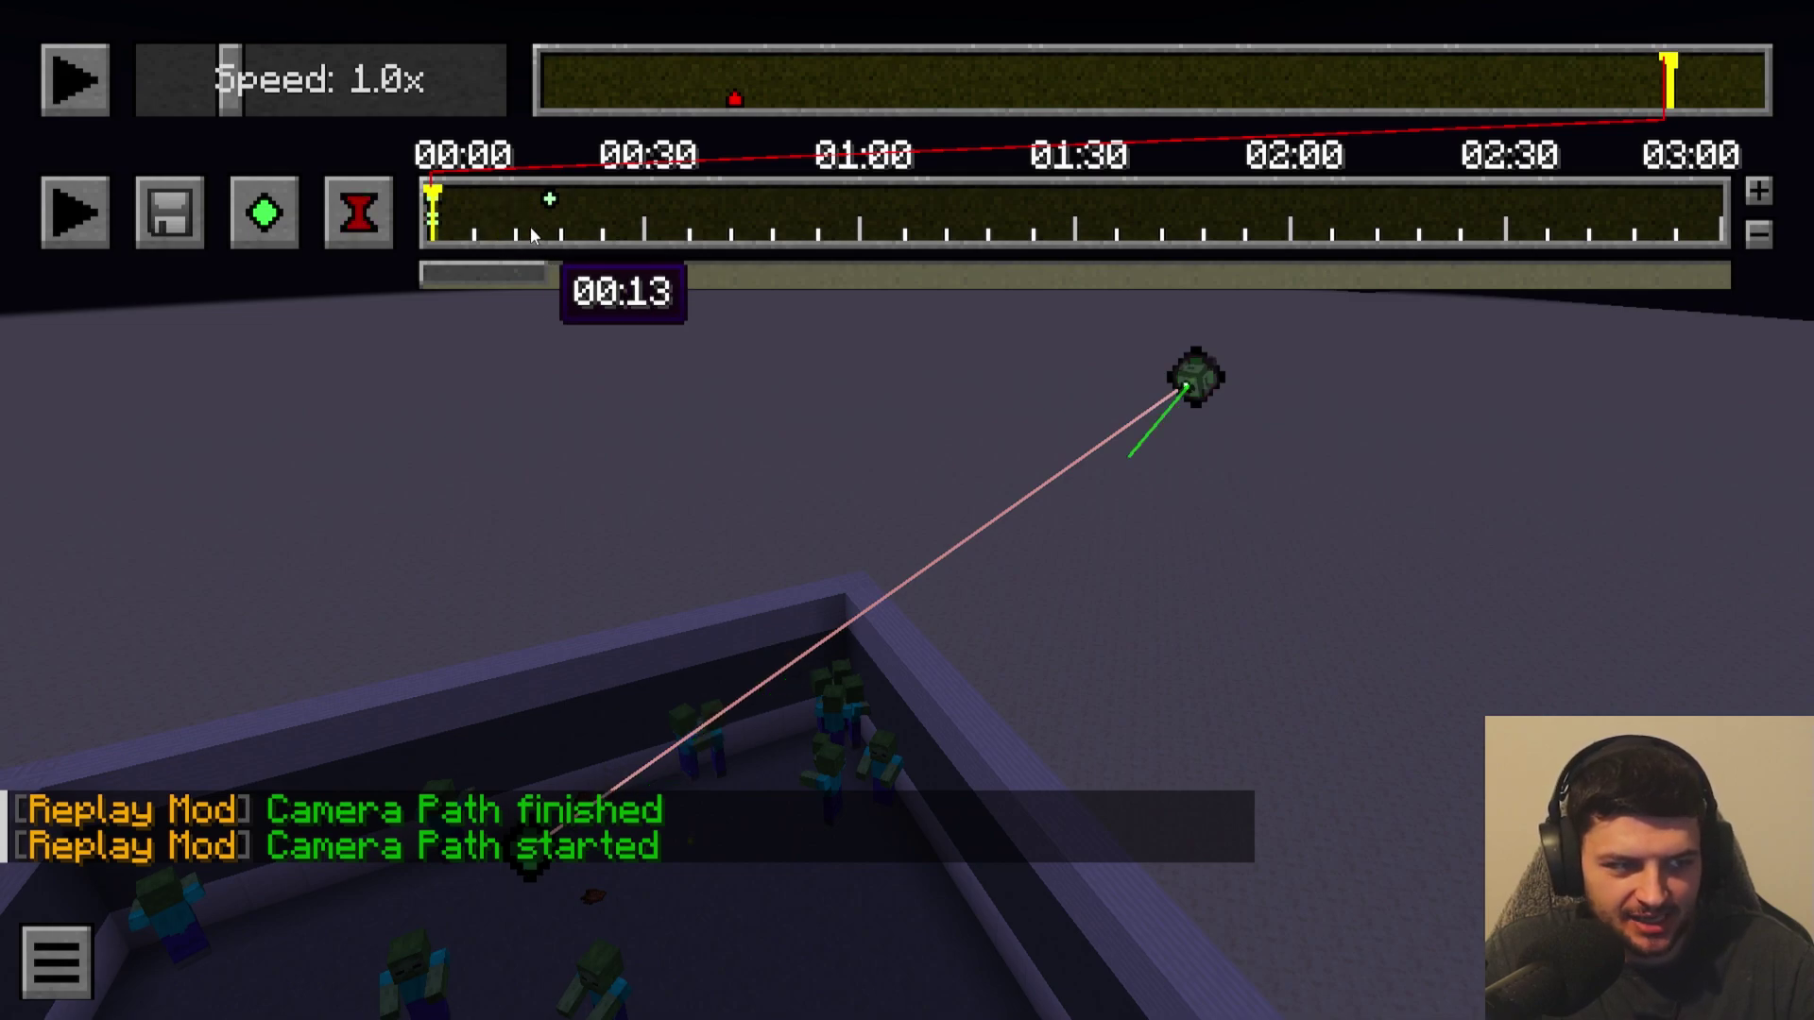
pyautogui.click(531, 230)
pyautogui.press('v')
pyautogui.click(531, 230)
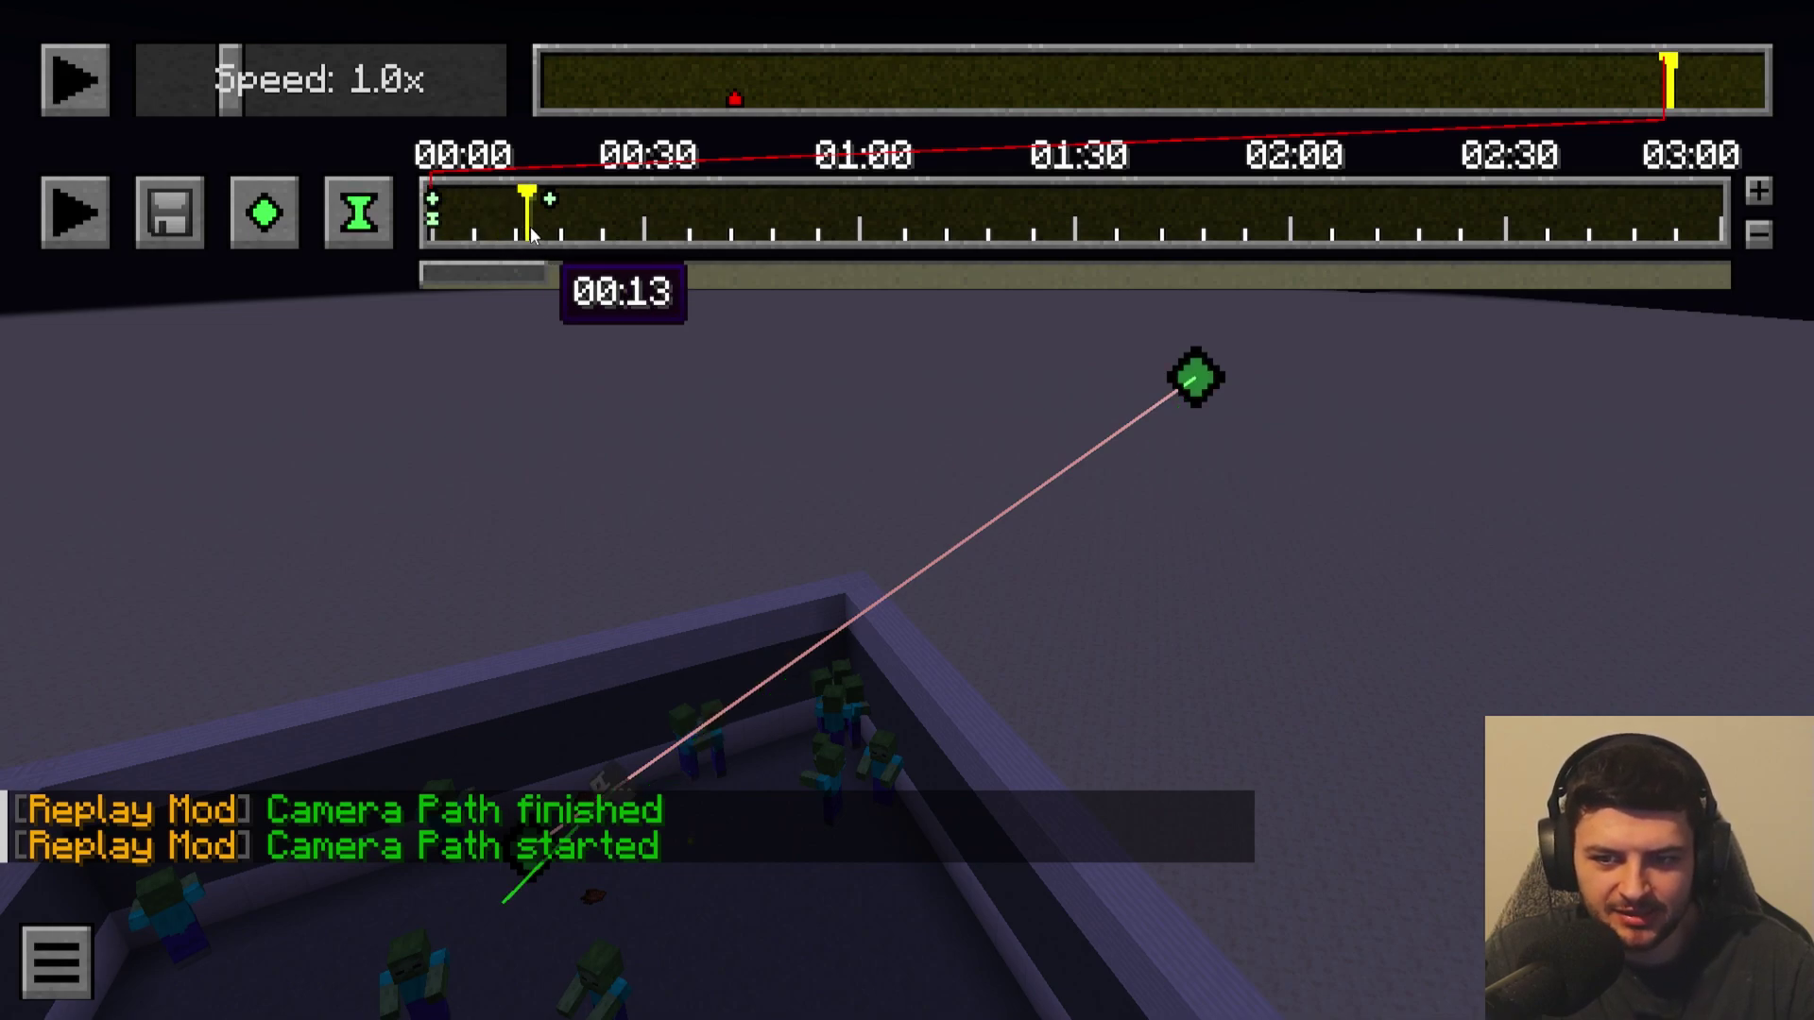
pyautogui.press('v')
pyautogui.moveTo(540, 228); pyautogui.dragTo(651, 206)
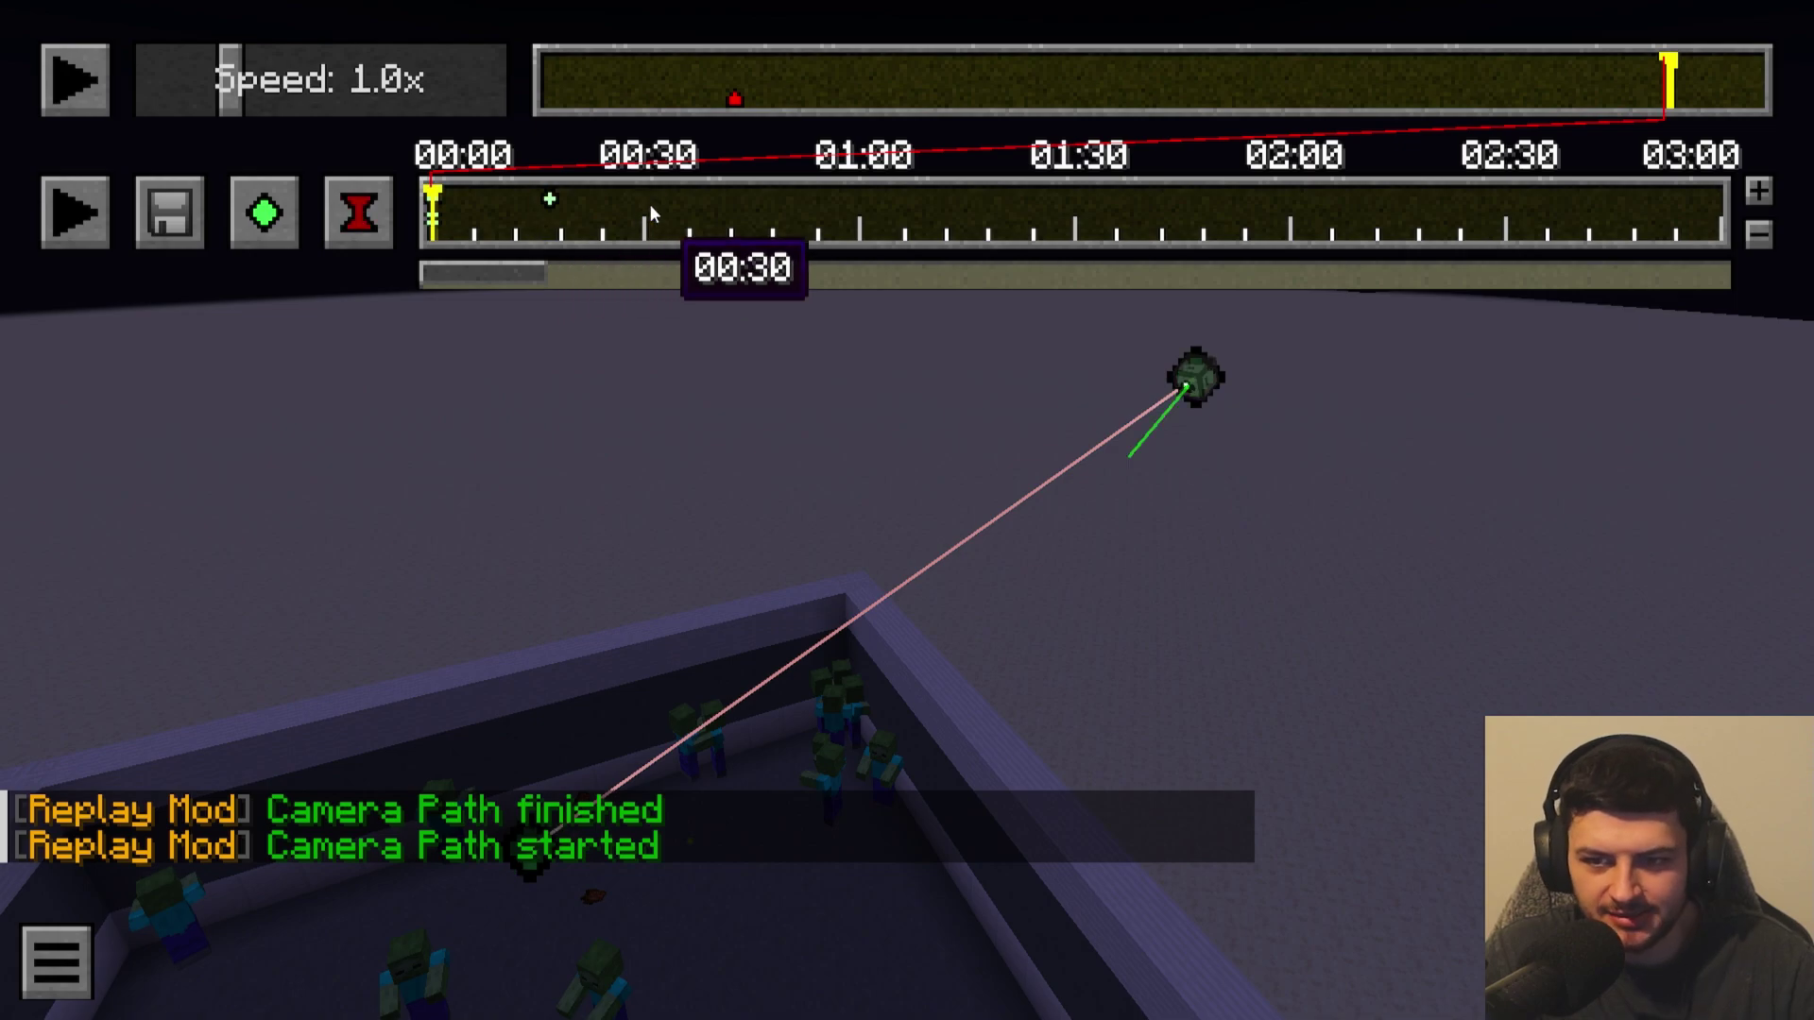
pyautogui.click(766, 203)
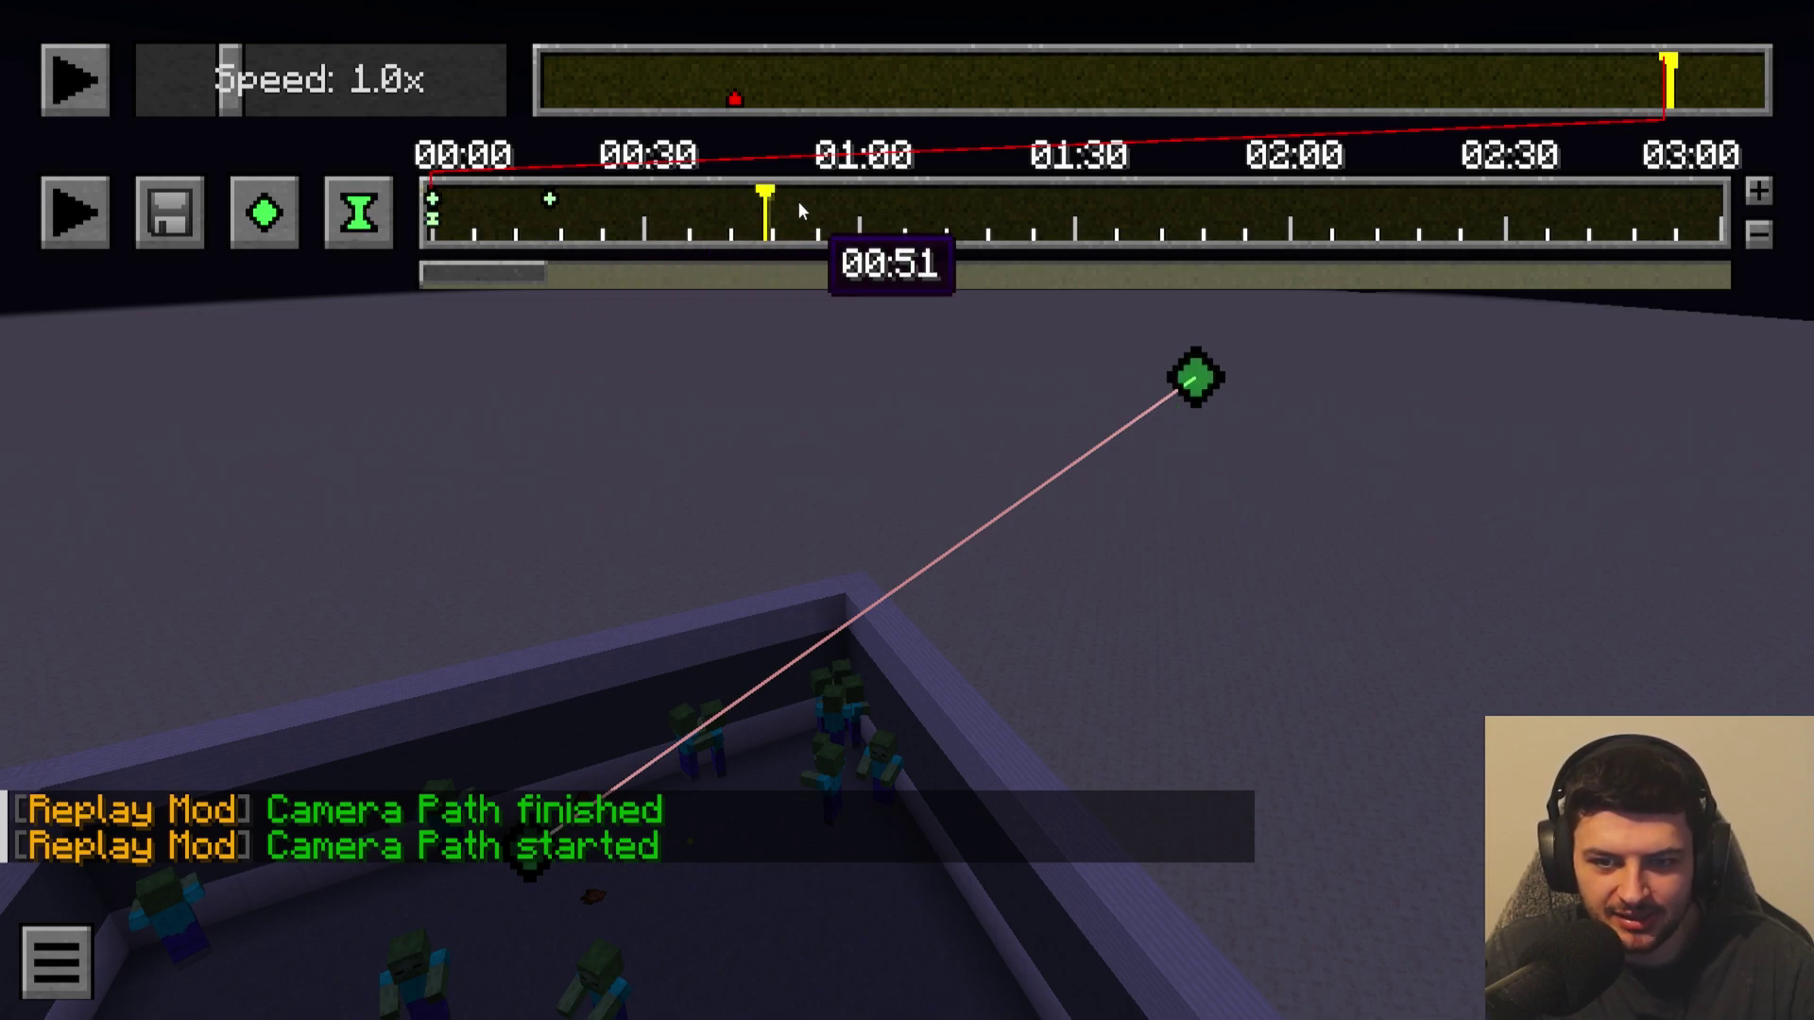
pyautogui.click(898, 209)
# Check the Player Overview's spectate and visibility options without changing them.
pyautogui.press('b')
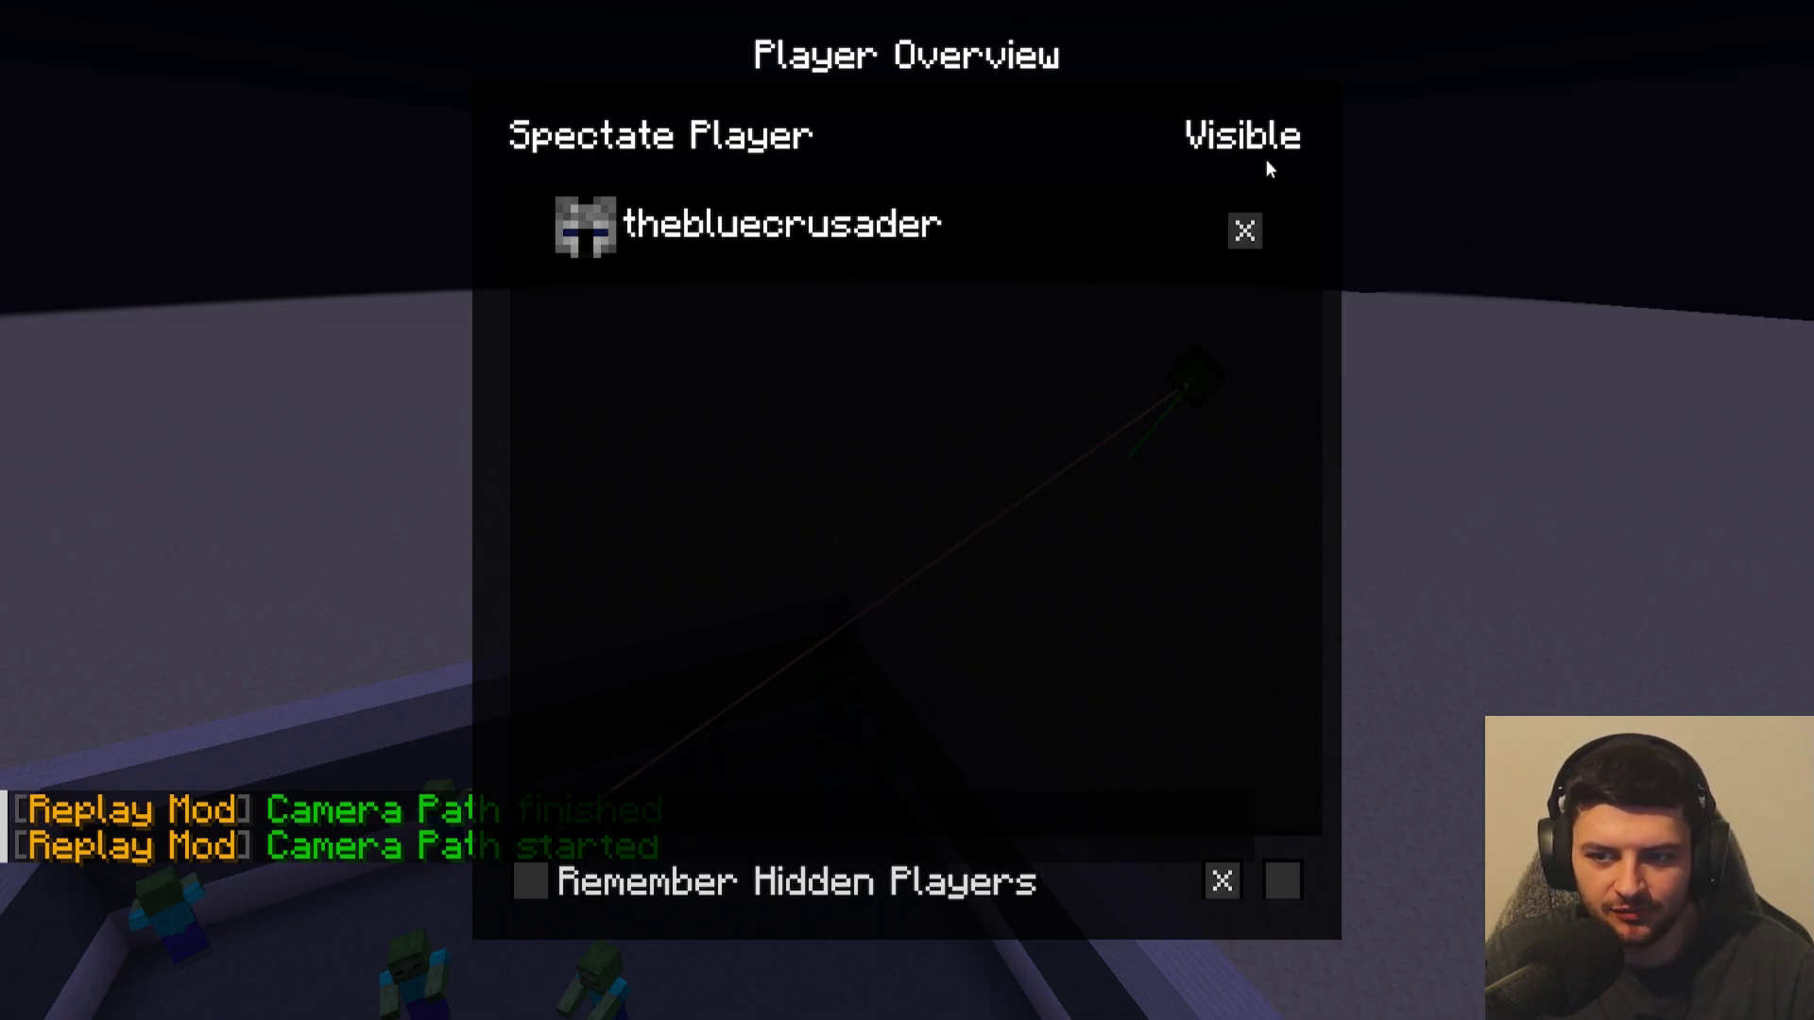
pyautogui.press('Escape')
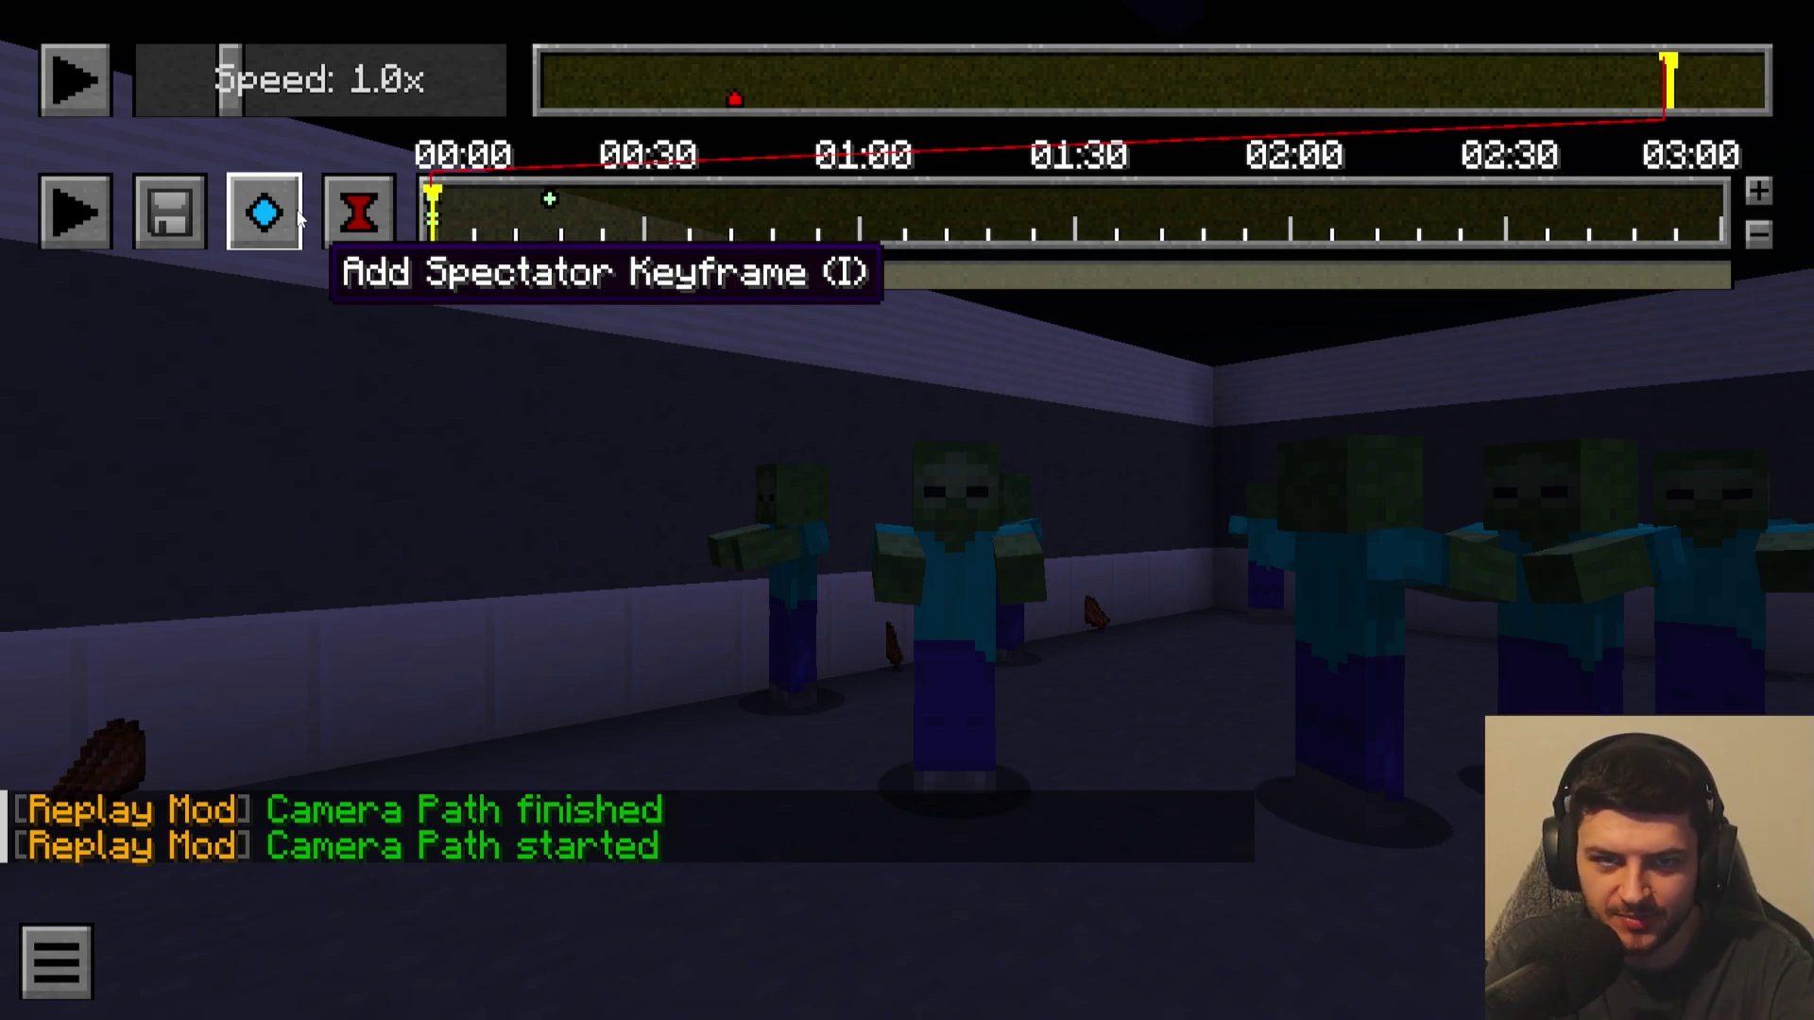
# Add spectator keyframes for the spectated zombie at about 00:04 and 00:13 on the keyframe timeline.
pyautogui.click(505, 222)
pyautogui.click(638, 223)
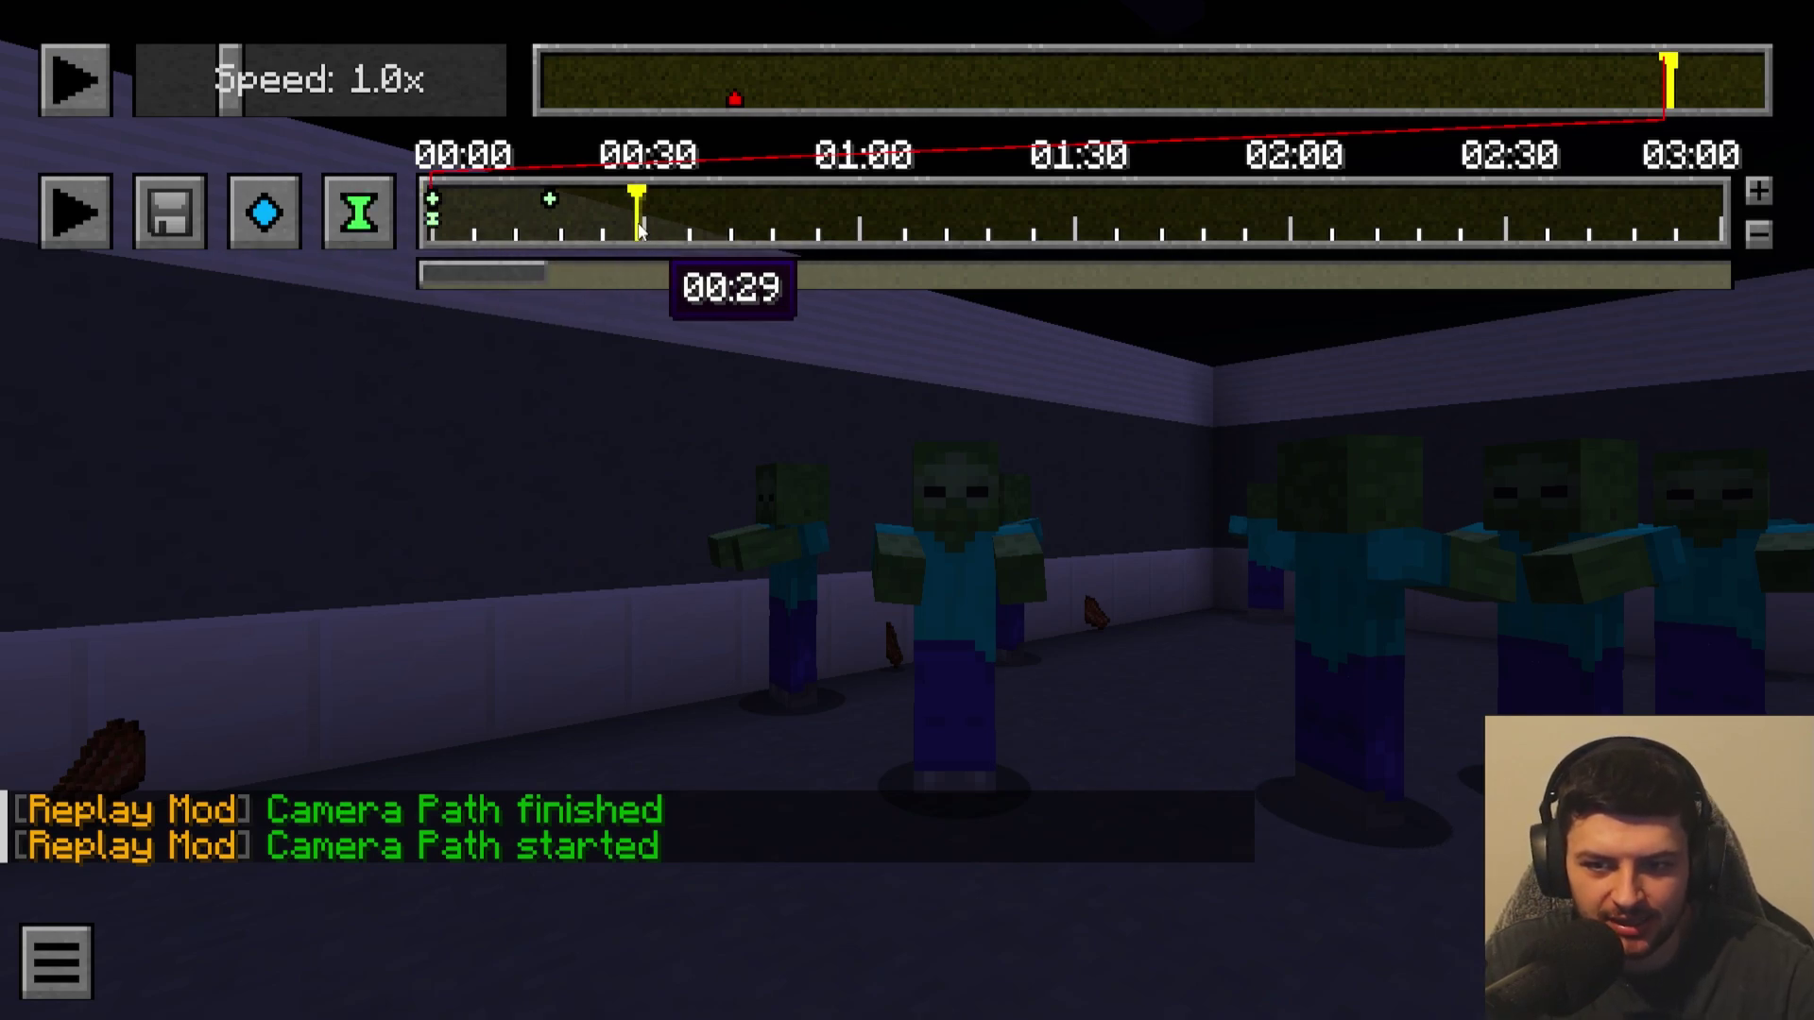
pyautogui.click(429, 198)
pyautogui.click(511, 223)
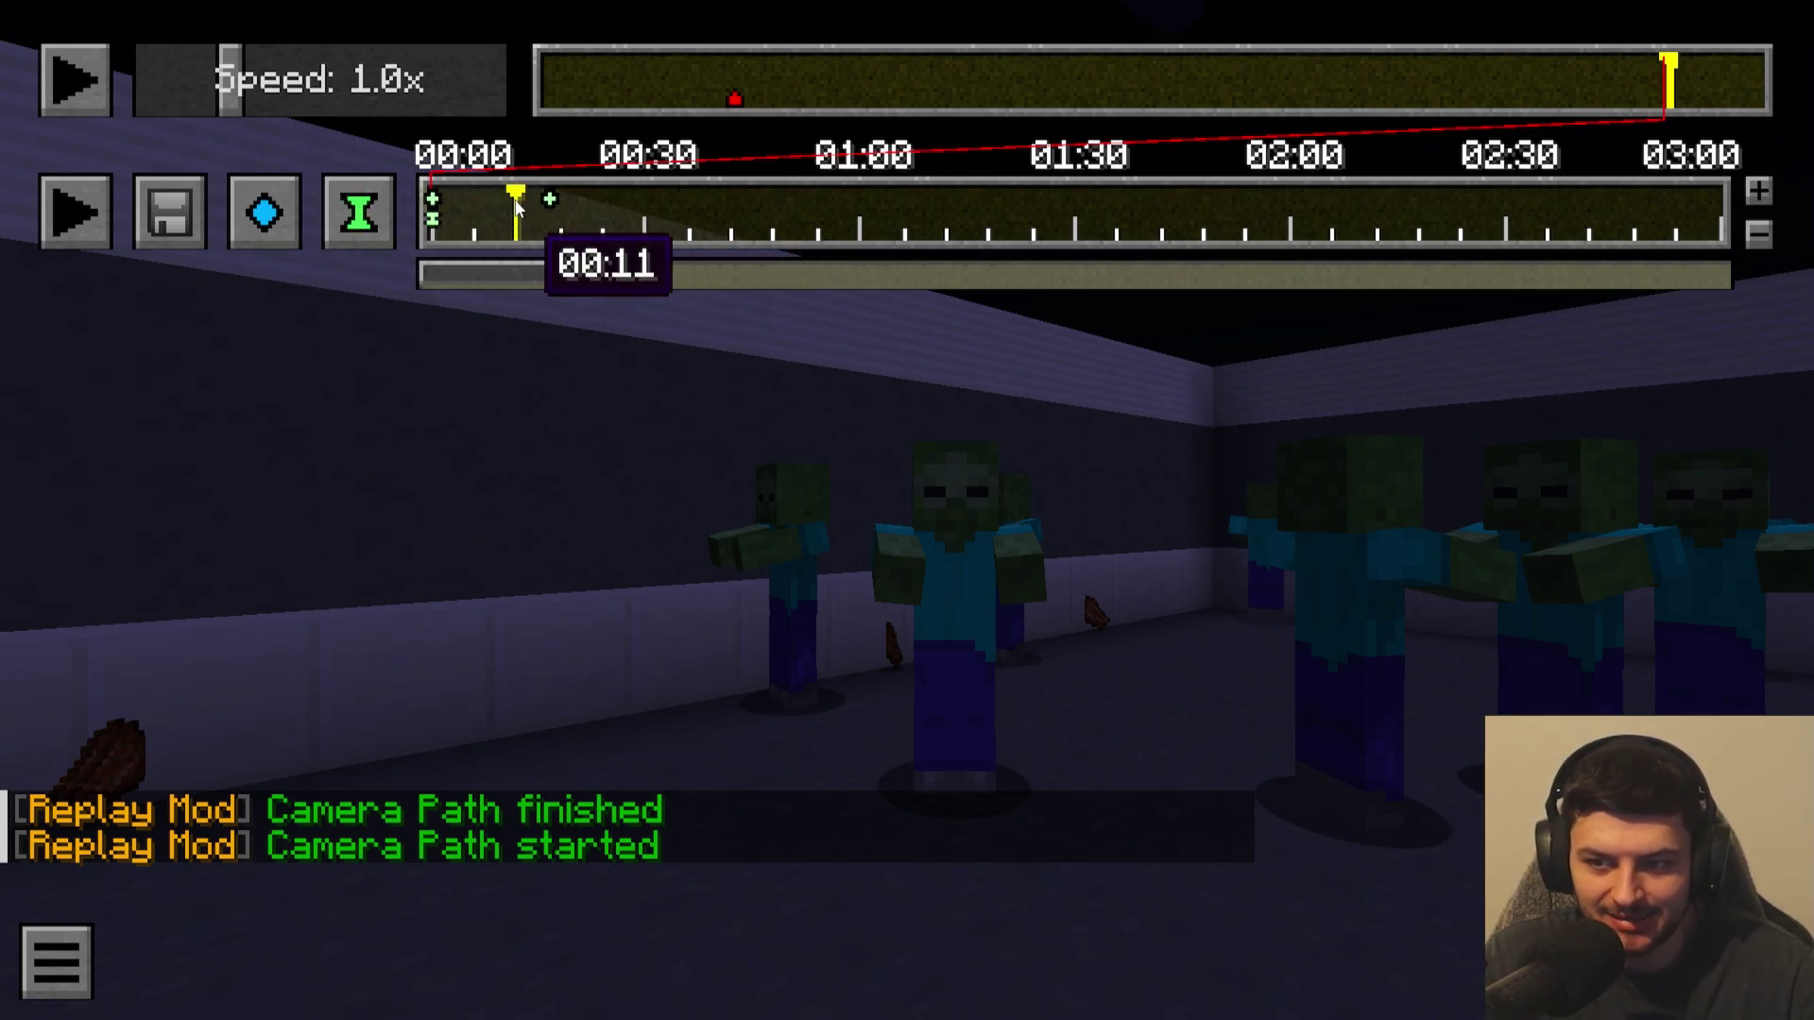
pyautogui.click(555, 229)
pyautogui.click(460, 210)
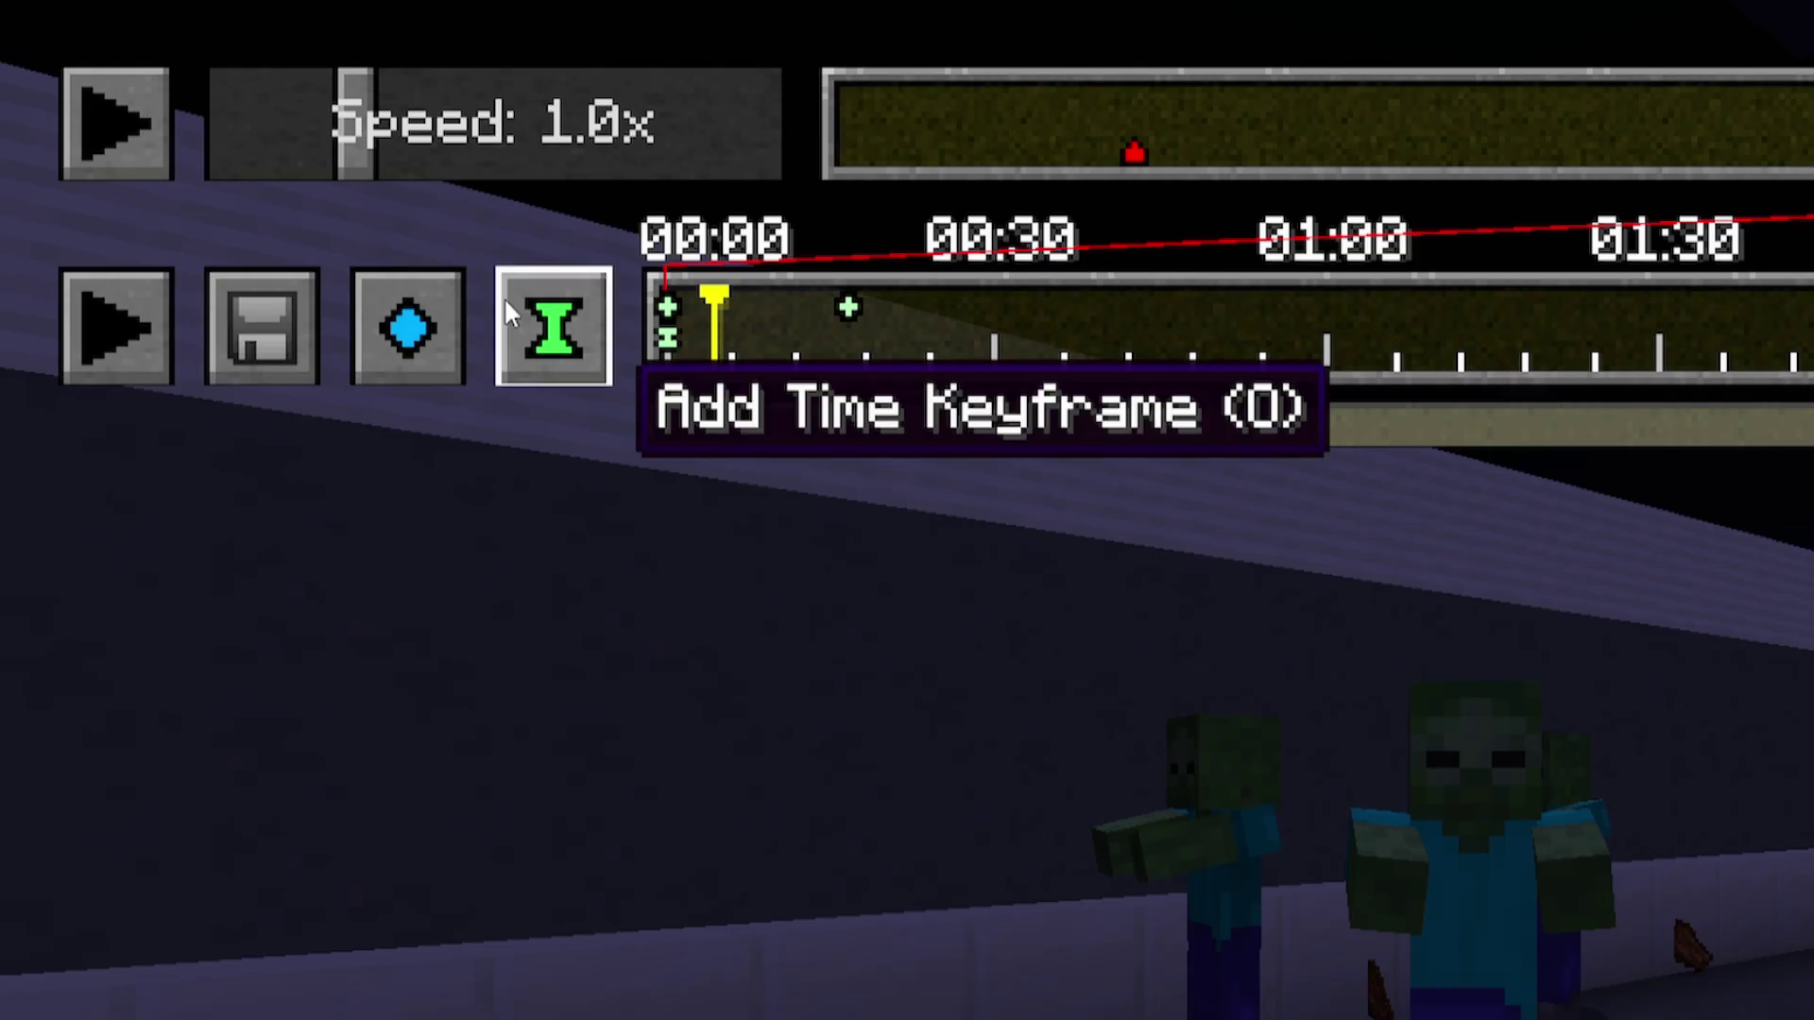
pyautogui.click(408, 326)
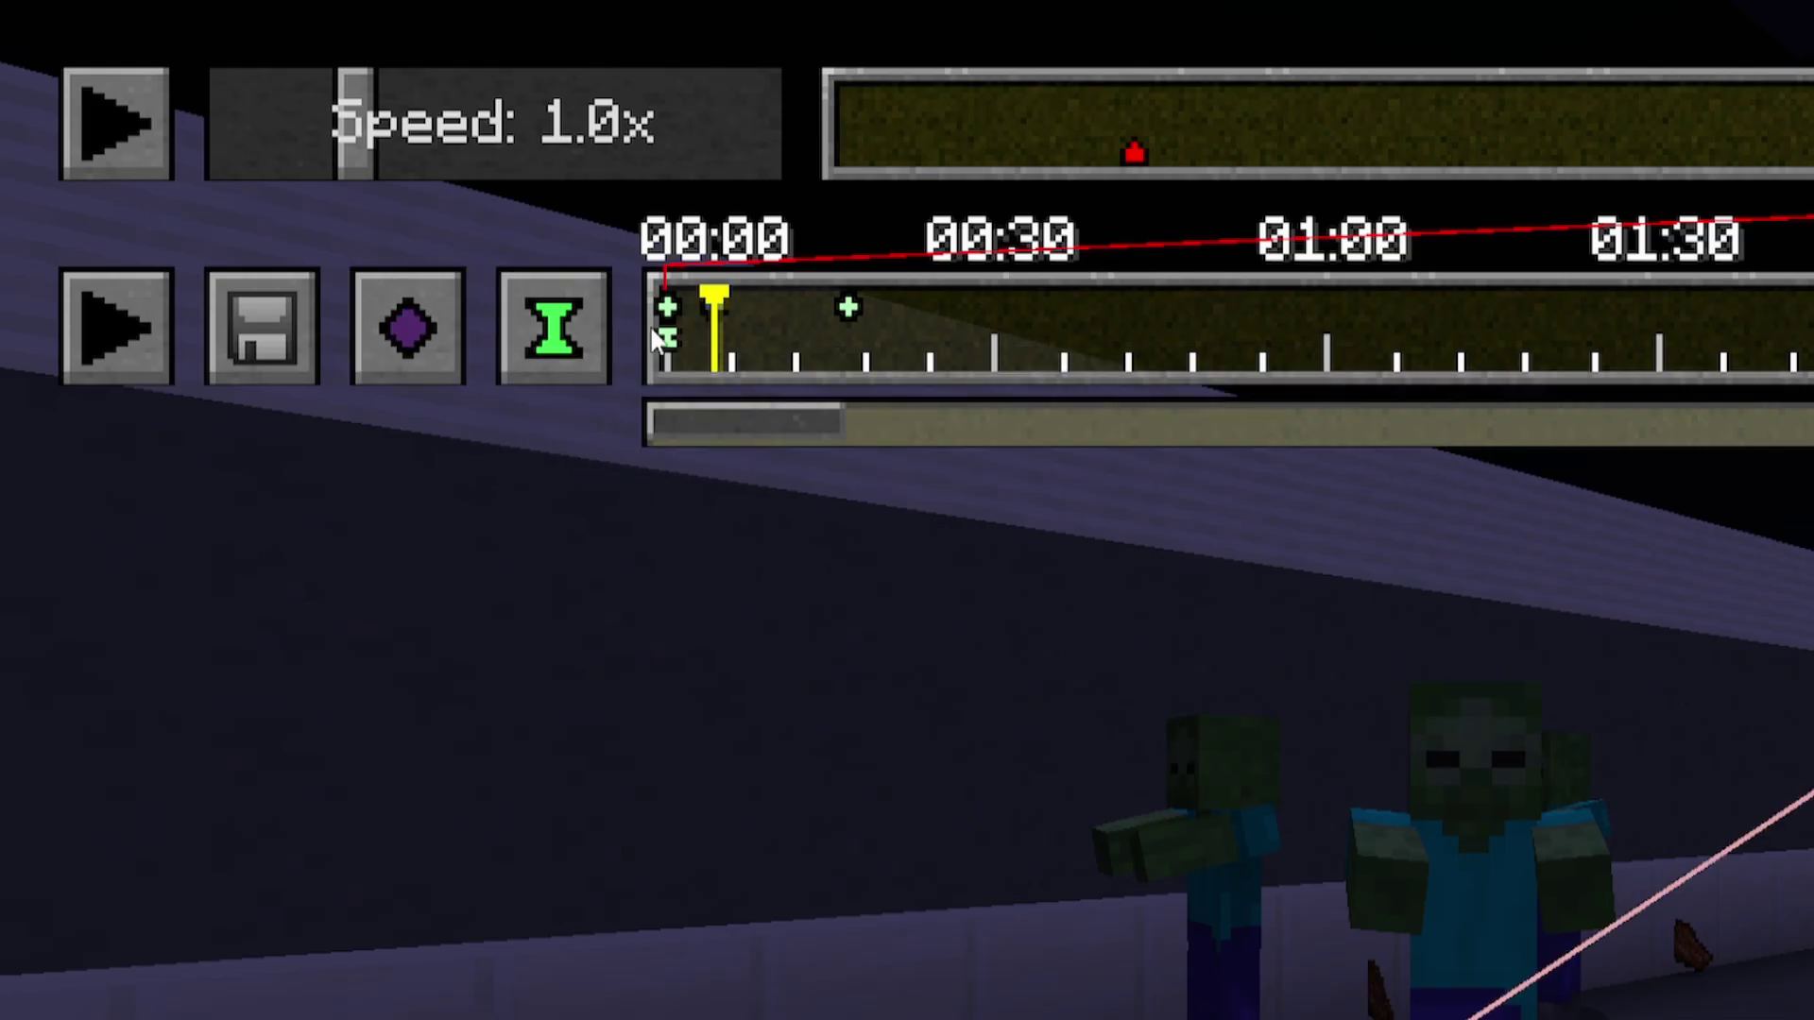
pyautogui.click(806, 302)
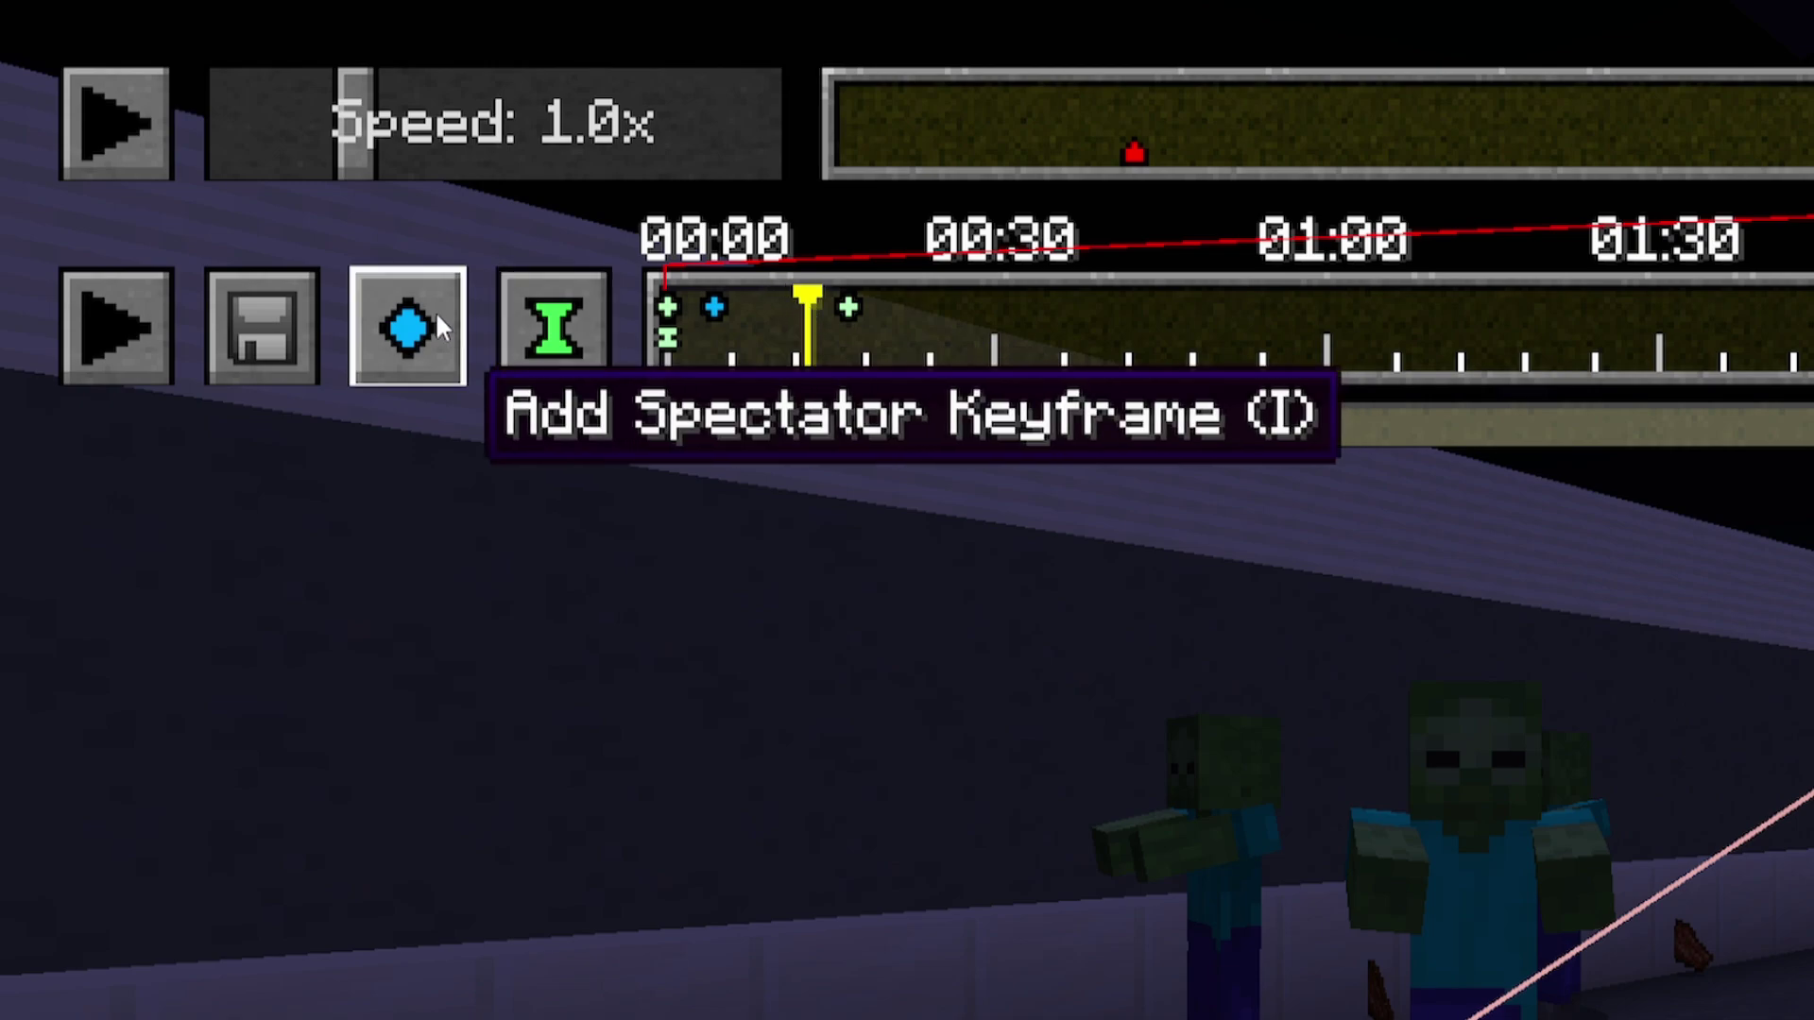
pyautogui.click(408, 328)
# Leave the zombie's view, and play the camera path from the position keyframe at 00:00.
pyautogui.press('shift')
pyautogui.press('s')
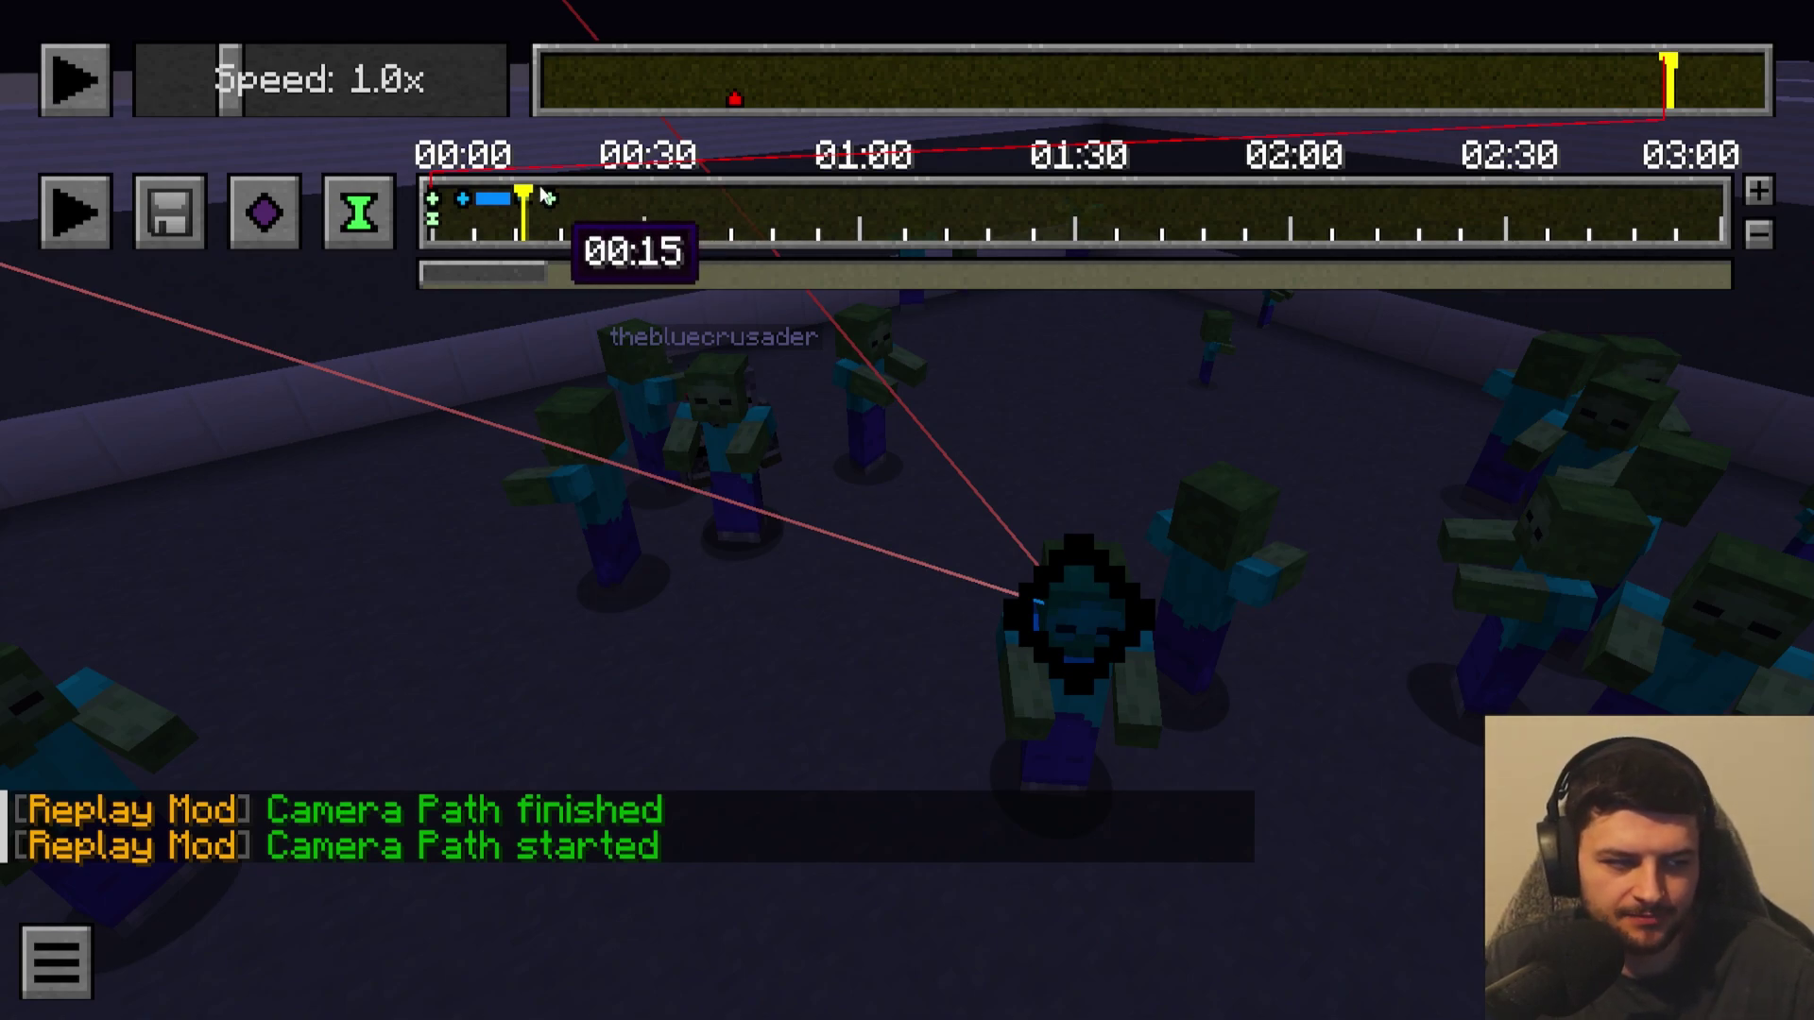
pyautogui.click(433, 200)
pyautogui.click(74, 209)
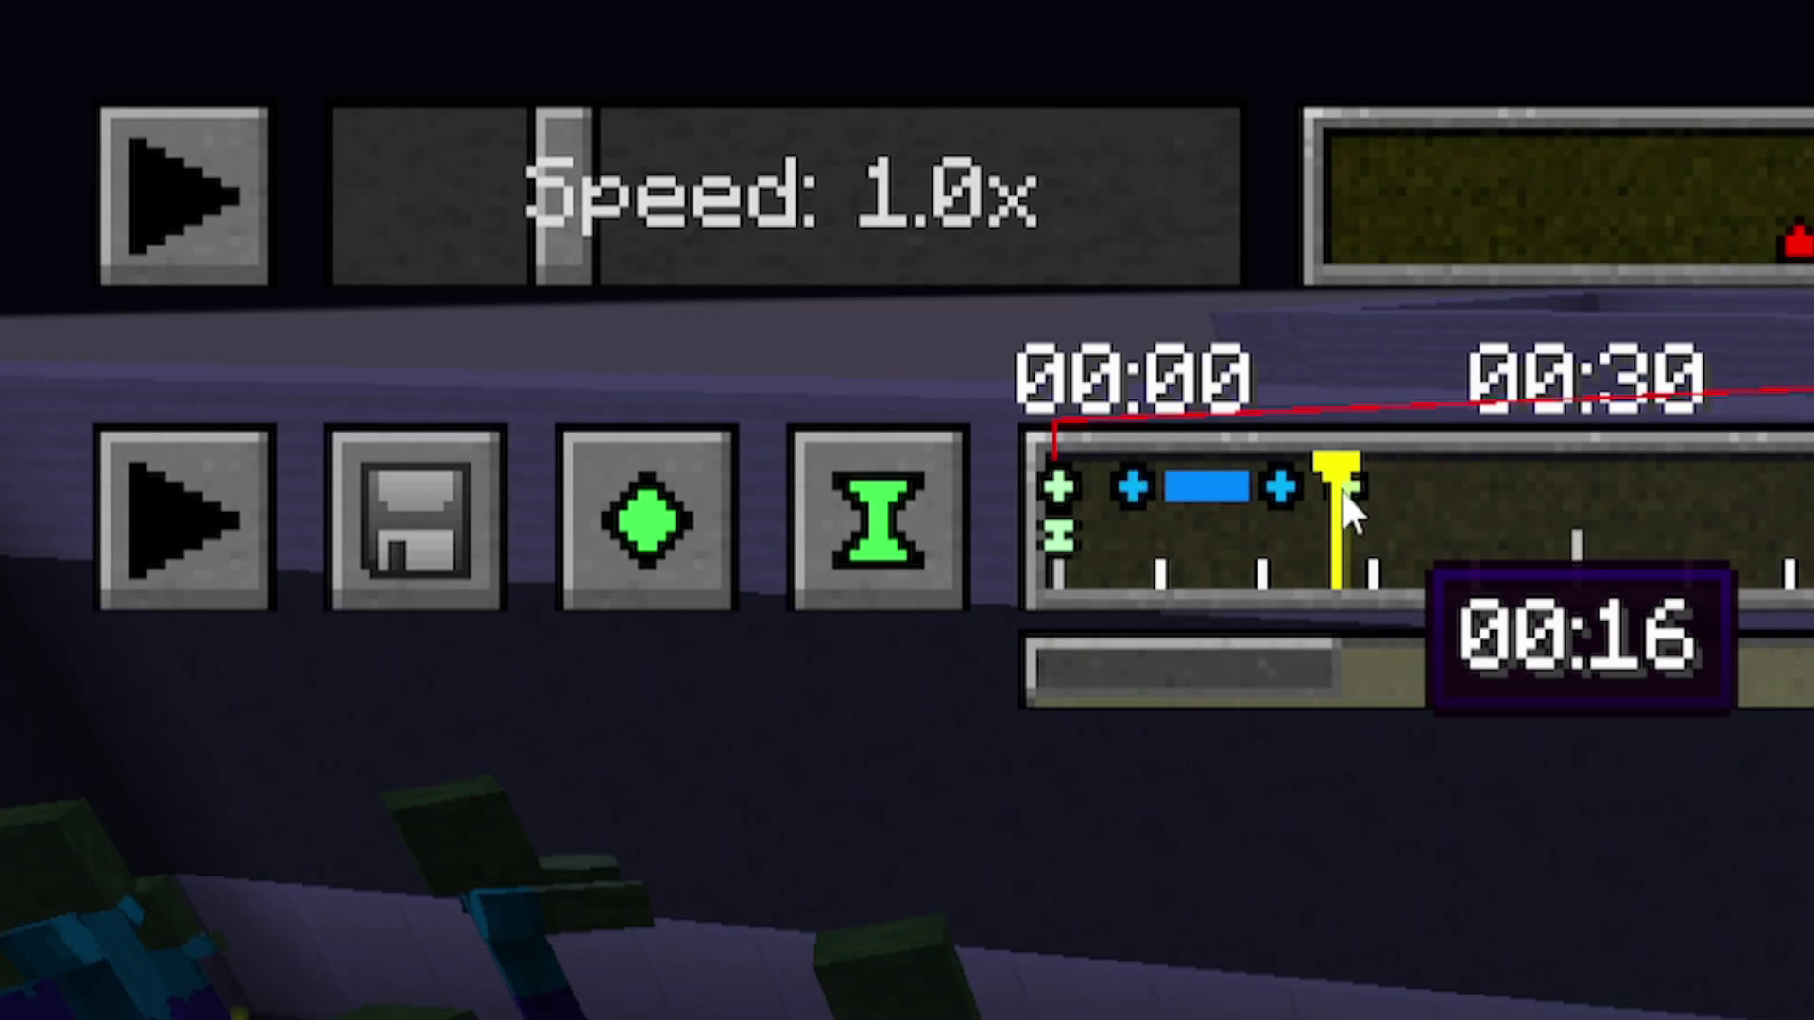
# Check the coordinates, camera yaw, pitch and roll of the position keyframe at about 00:16 without changing them.
pyautogui.doubleClick(546, 199)
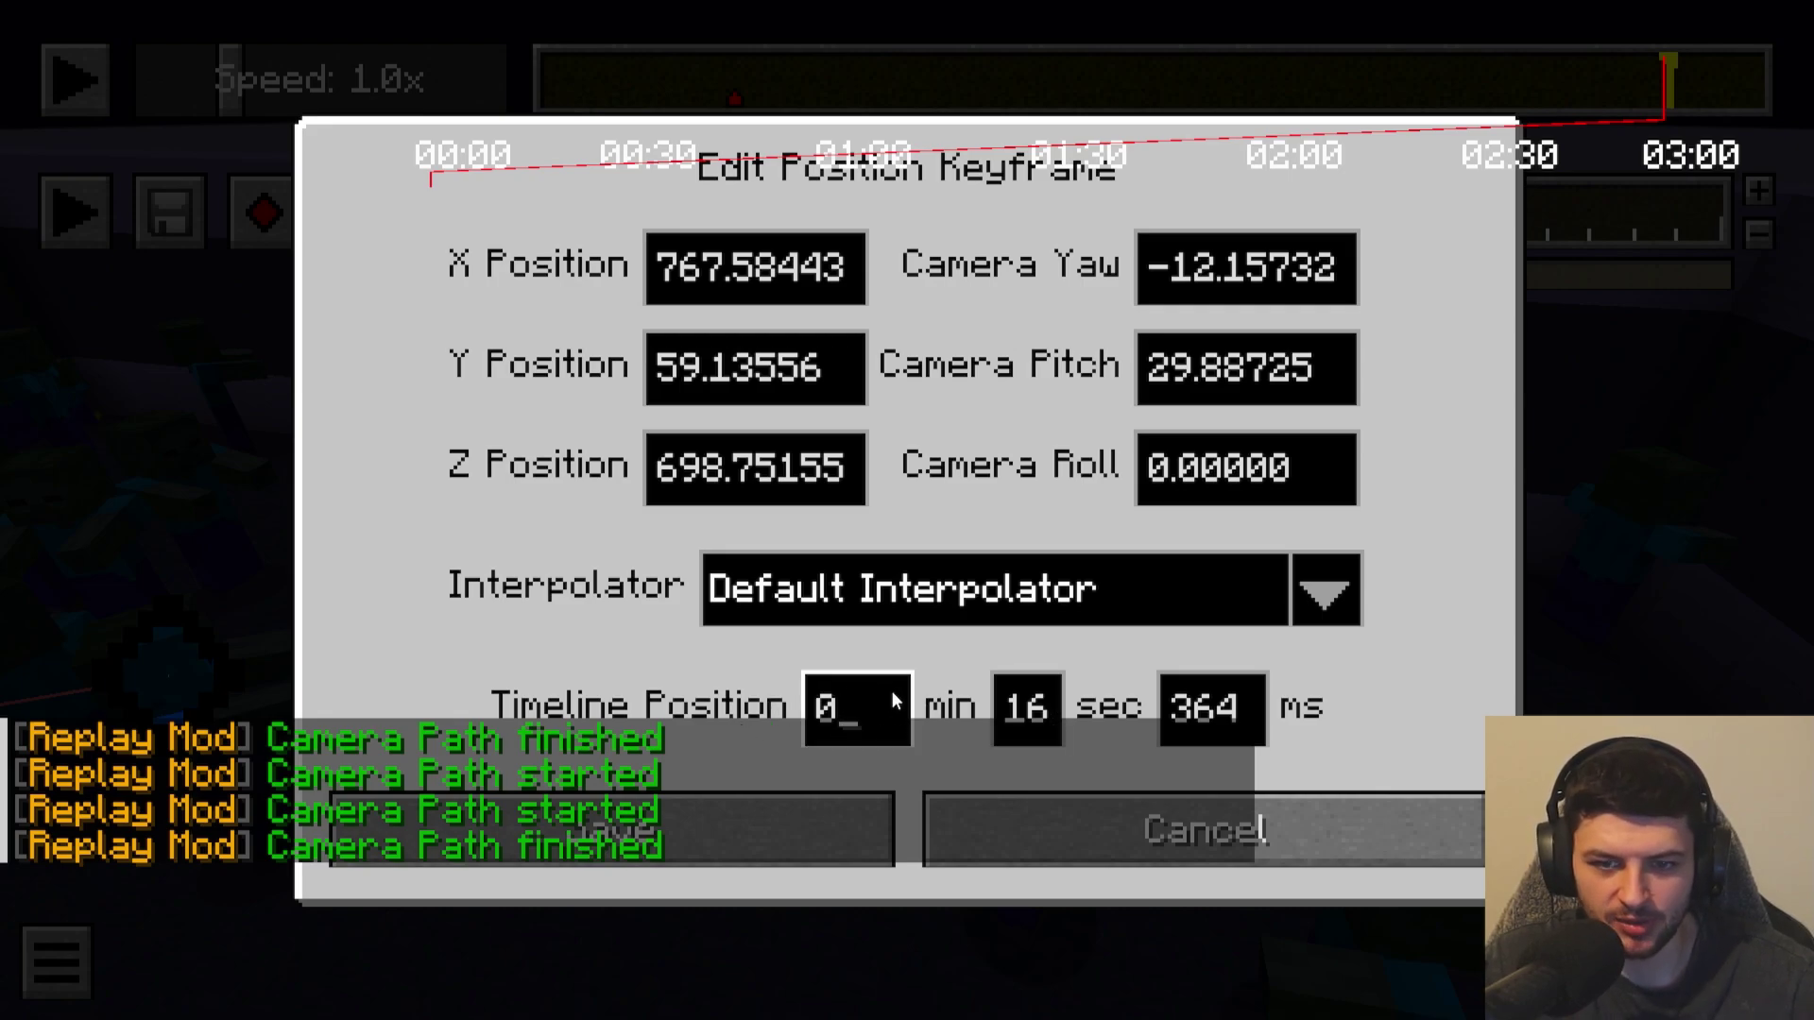
pyautogui.click(492, 456)
pyautogui.click(749, 470)
pyautogui.click(755, 373)
pyautogui.click(761, 267)
pyautogui.click(1292, 281)
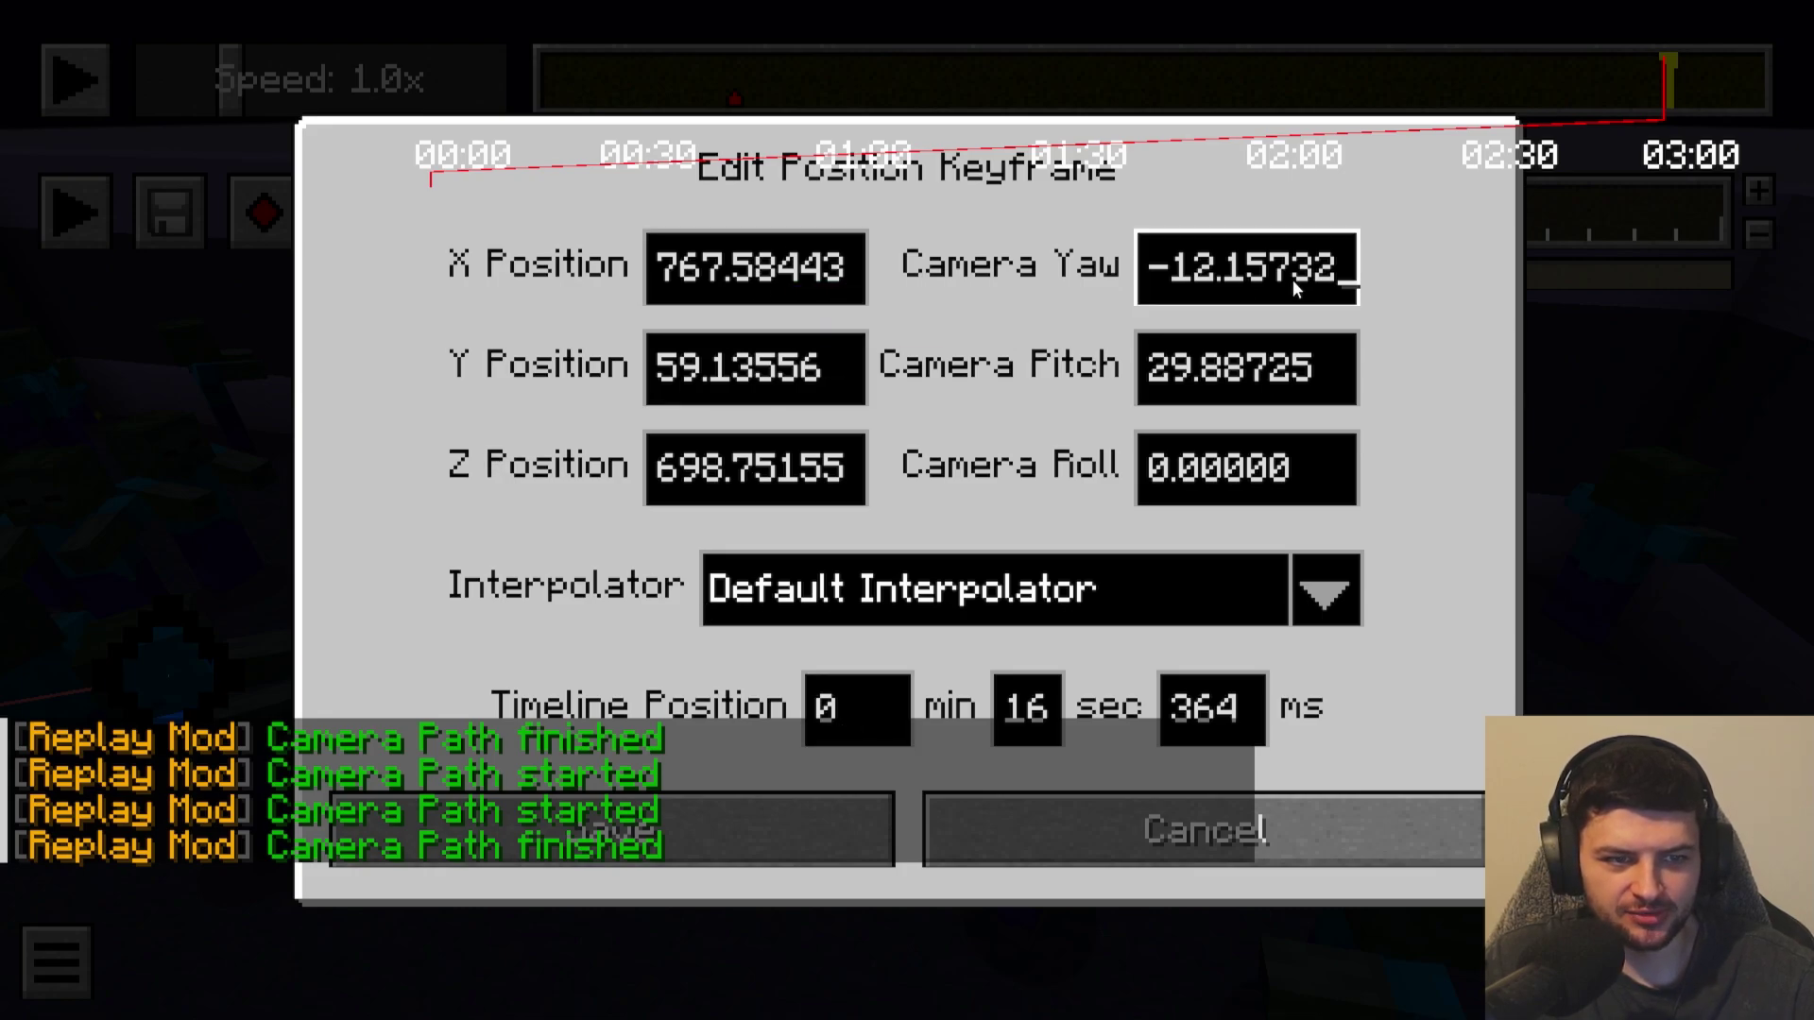
pyautogui.click(1285, 371)
pyautogui.click(1276, 467)
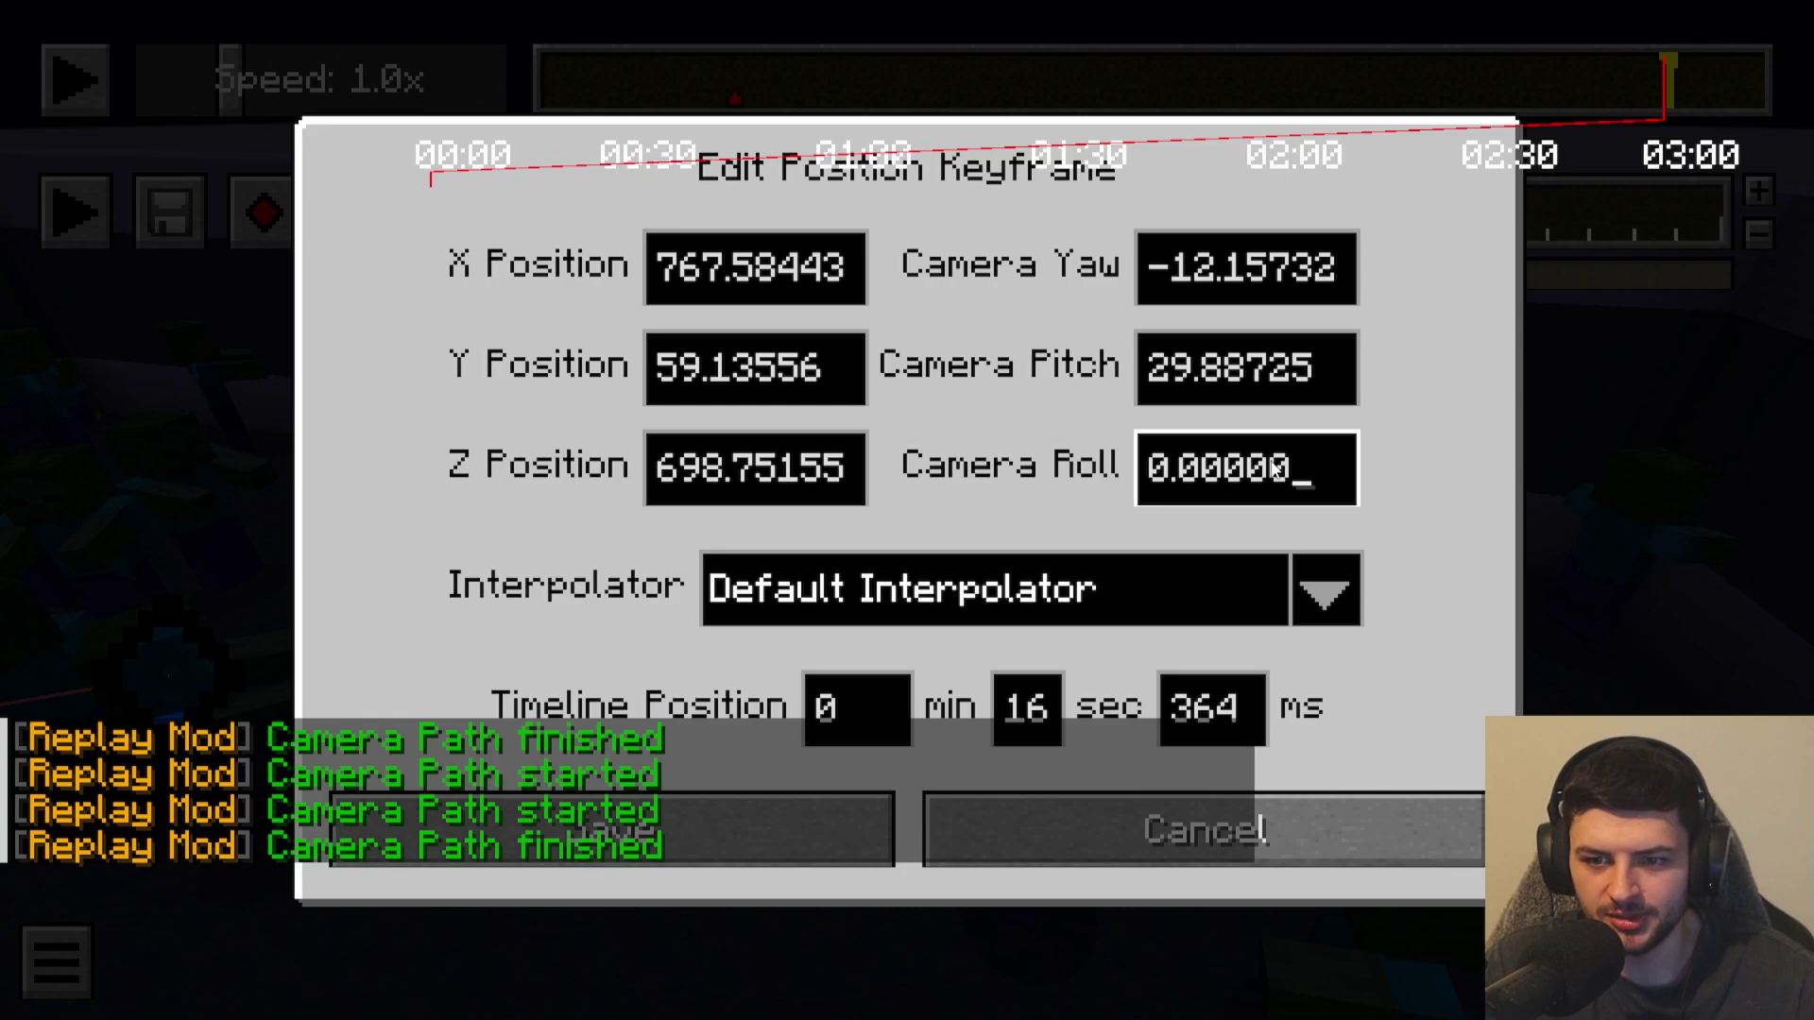
pyautogui.press('Escape')
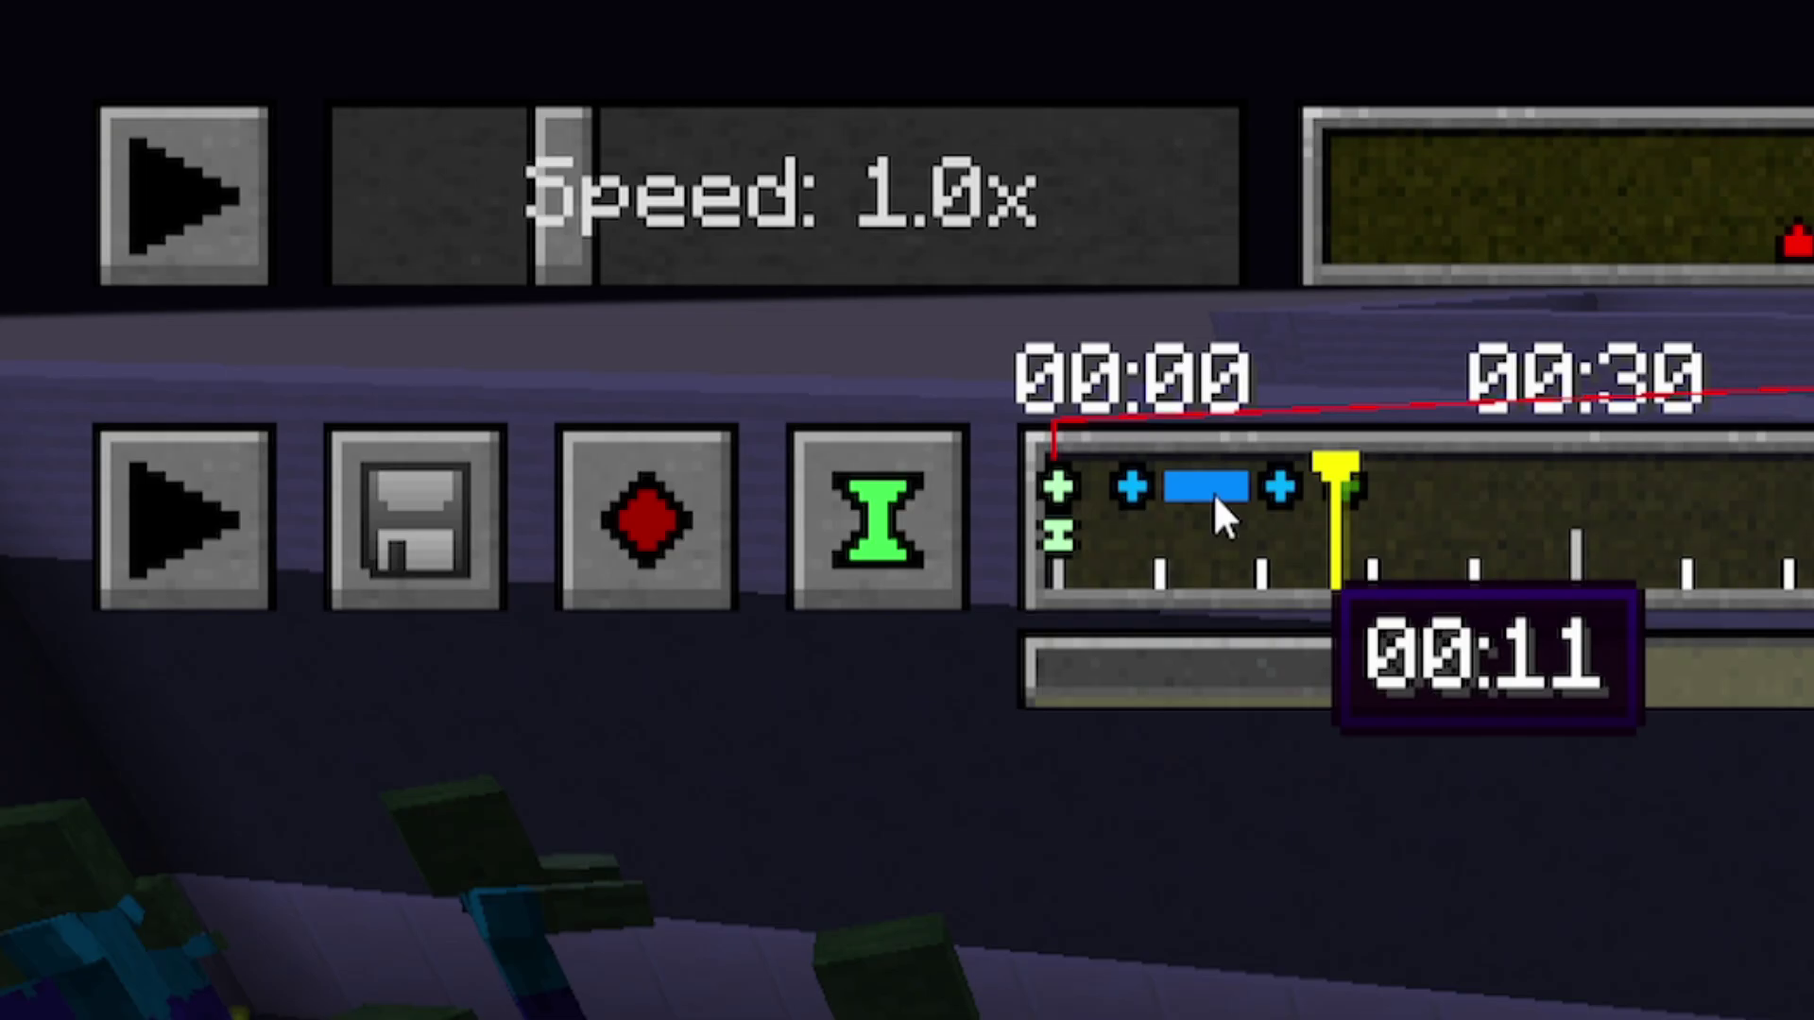
# Place the path cursor at about 00:16 and select the last position keyframe there.
pyautogui.click(552, 204)
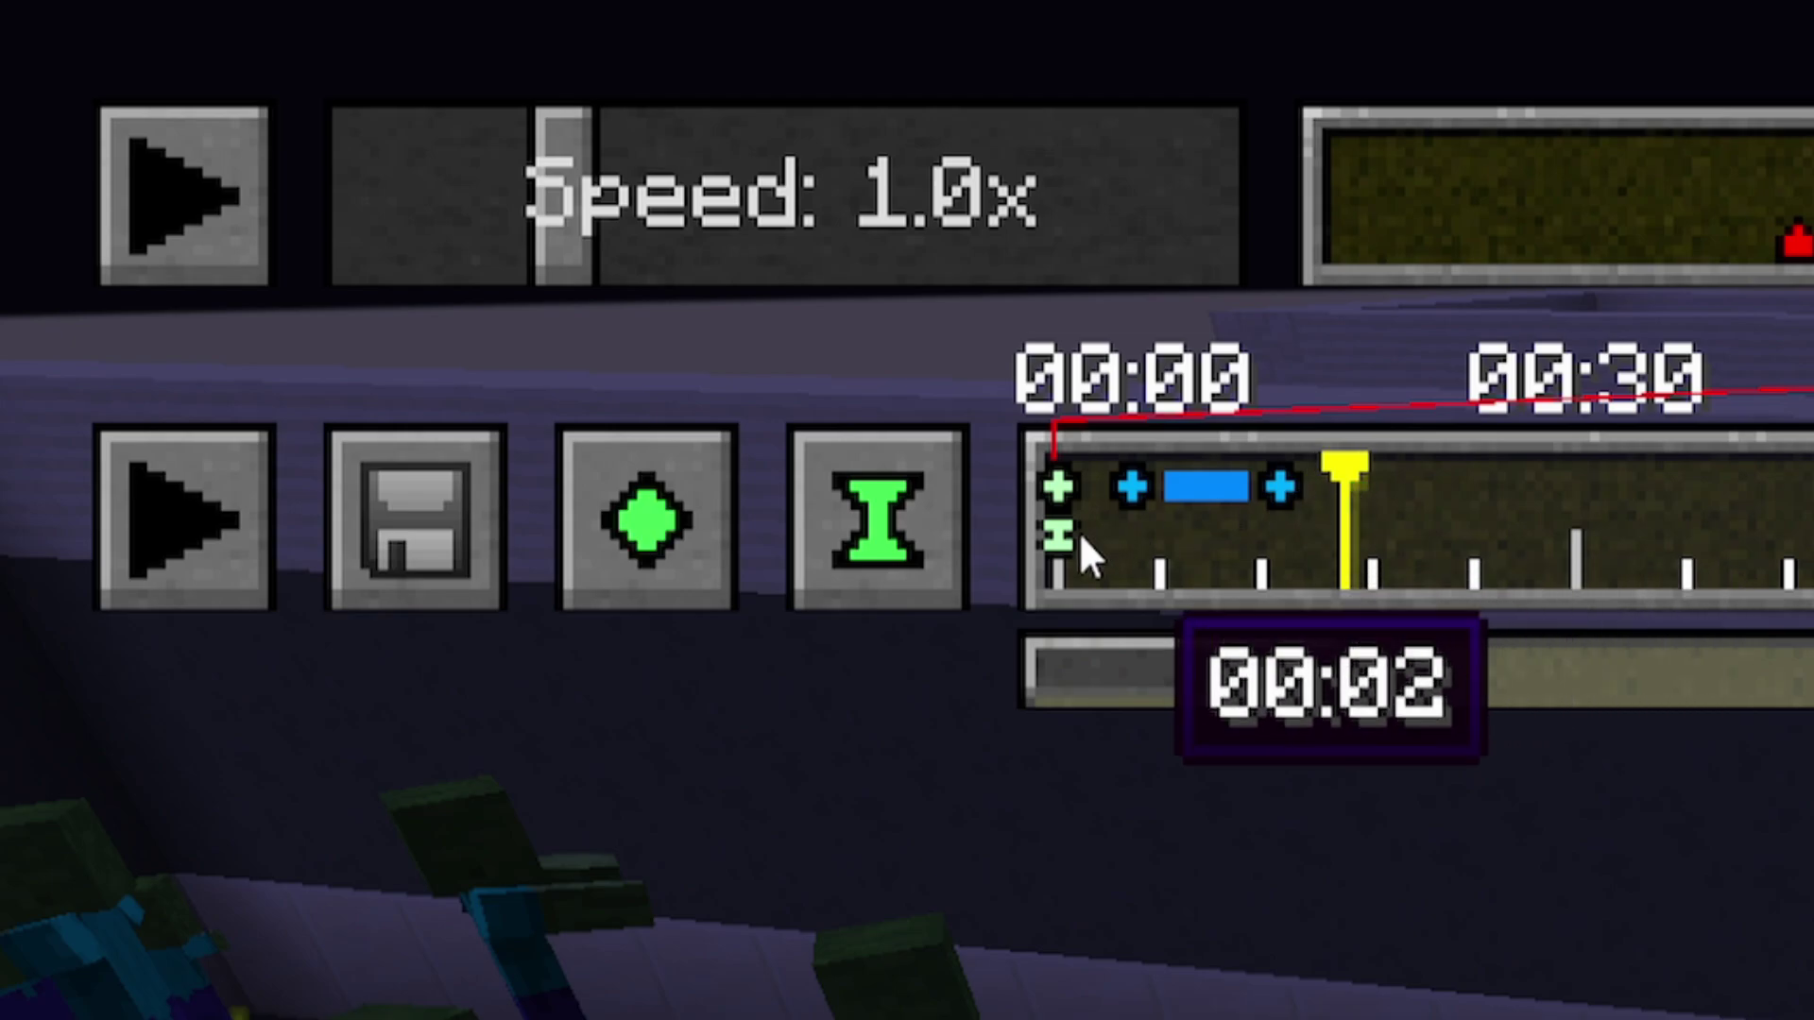
pyautogui.click(728, 548)
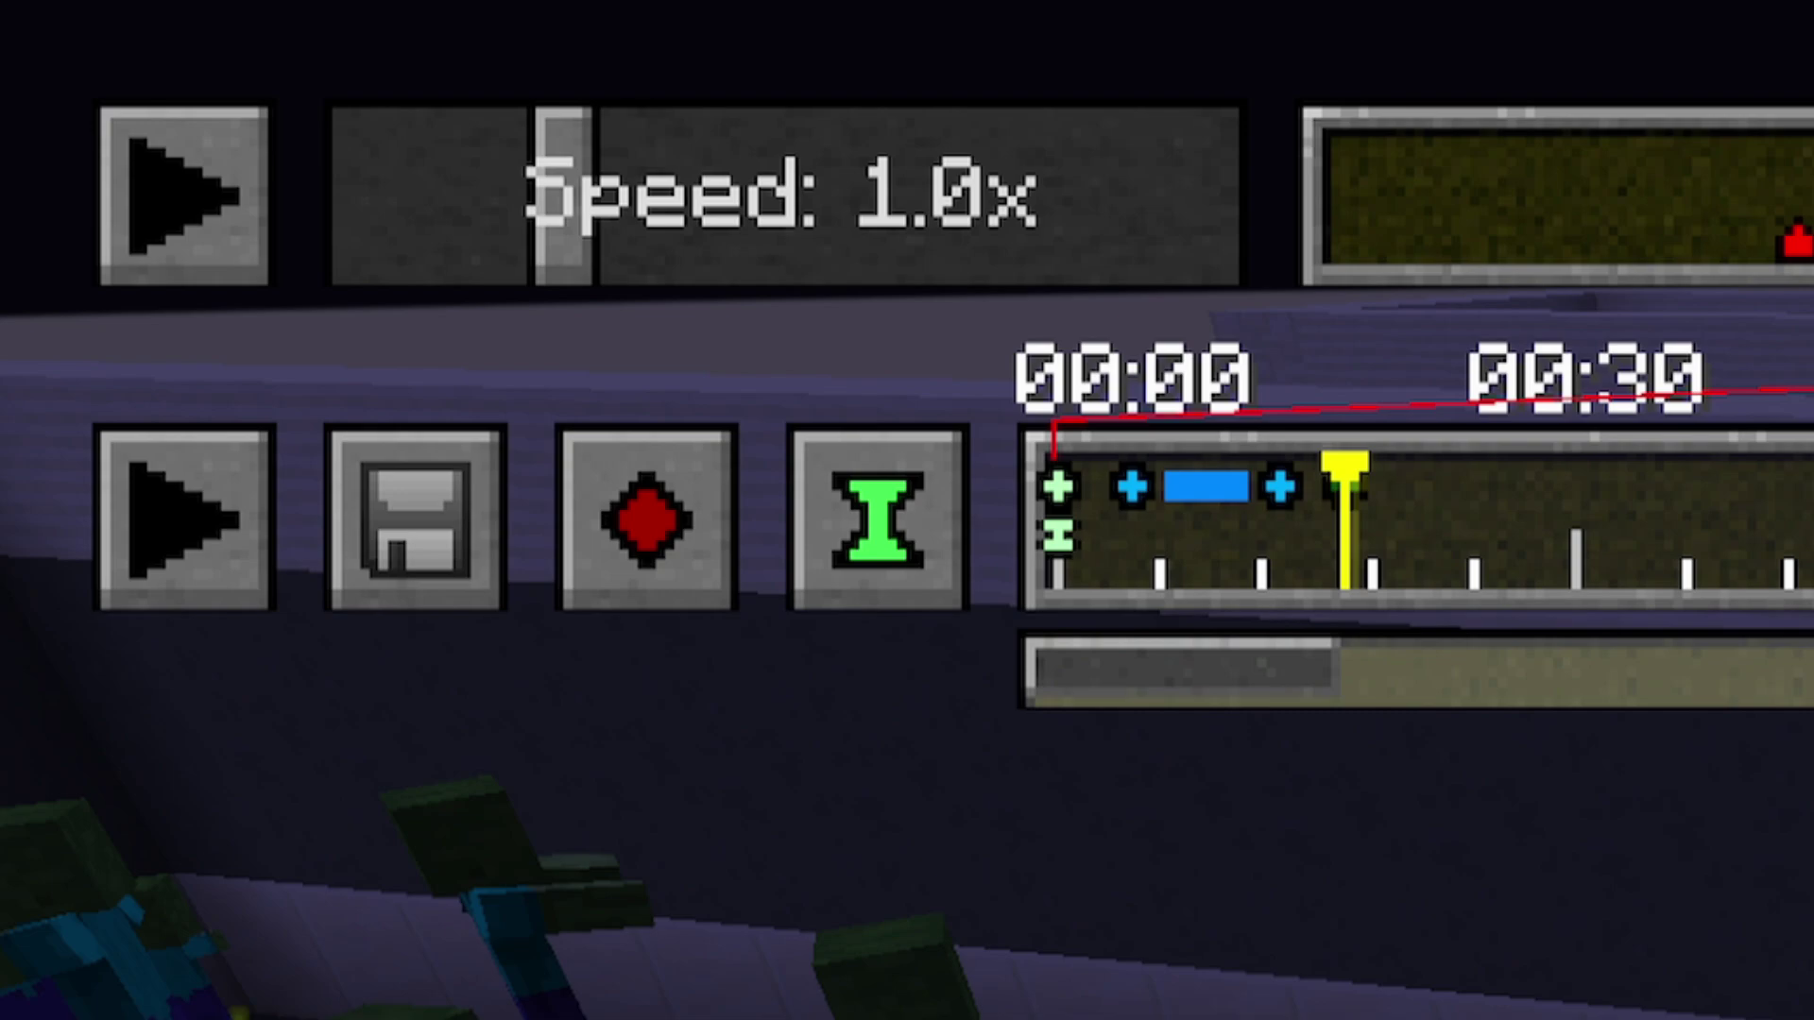
pyautogui.click(1340, 474)
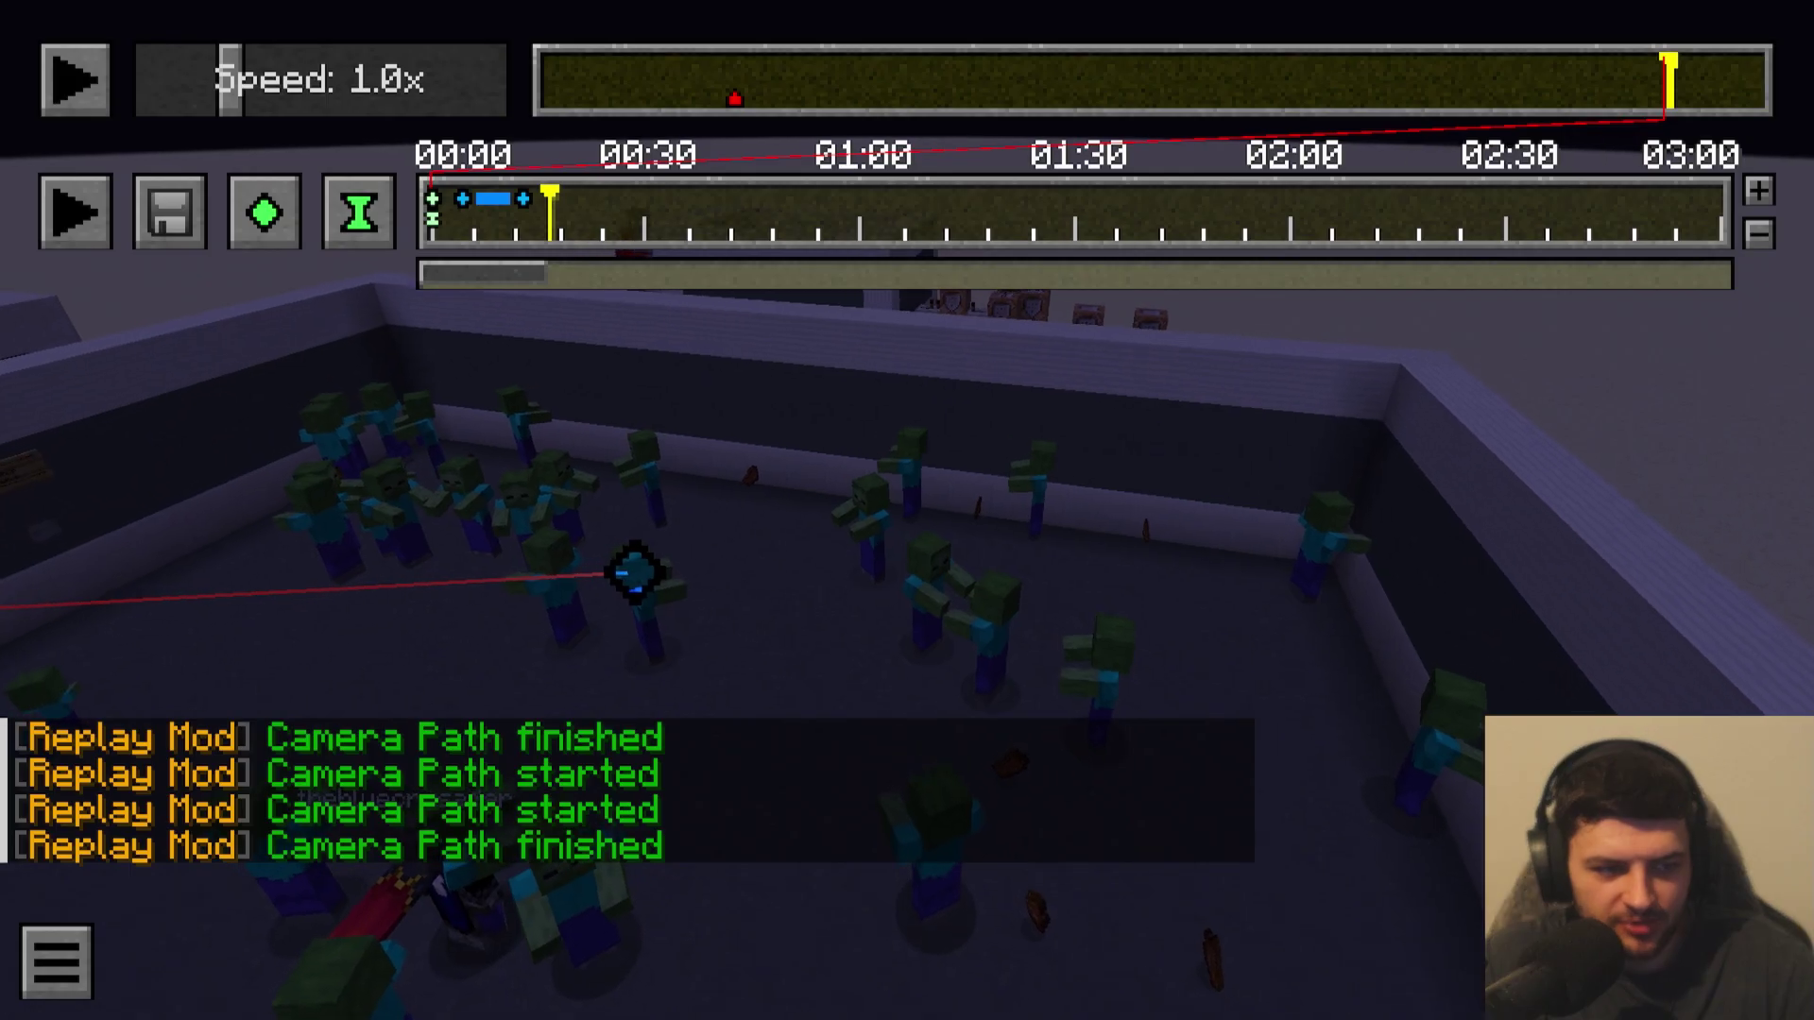
# Save the current keyframes in the Keyframe Repository as keyframepreset.
pyautogui.press('x')
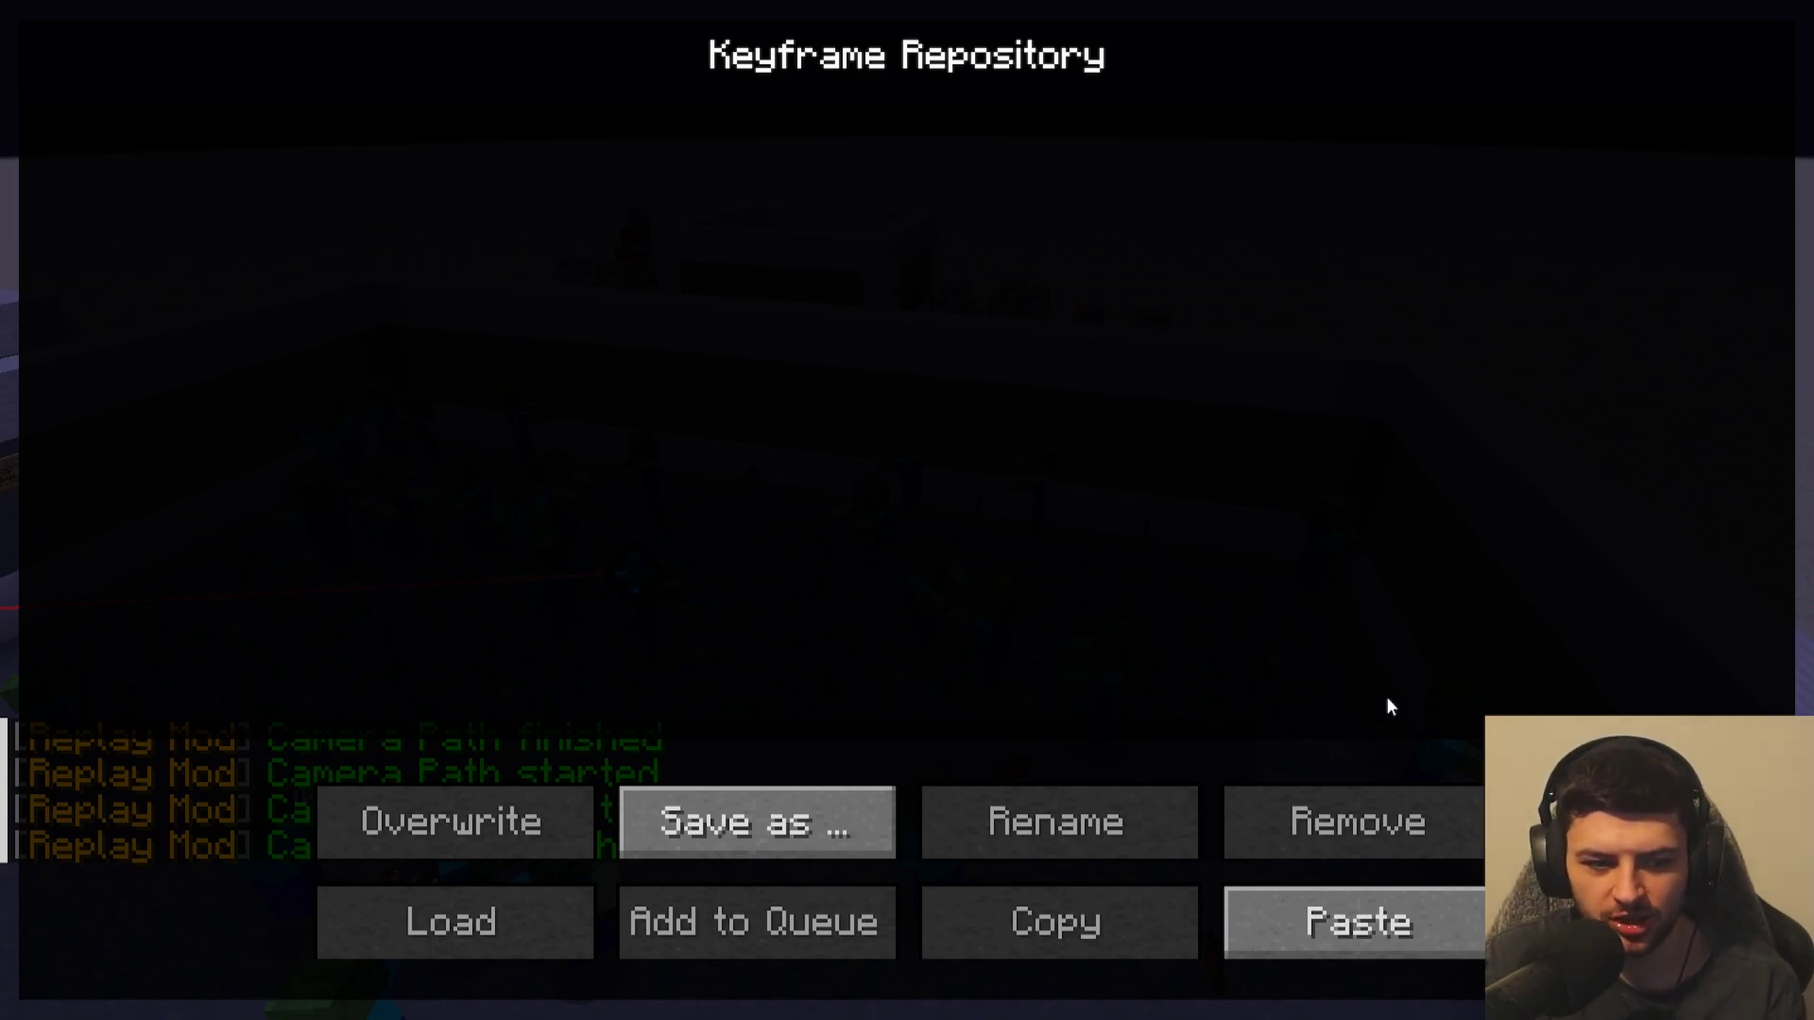
pyautogui.click(809, 796)
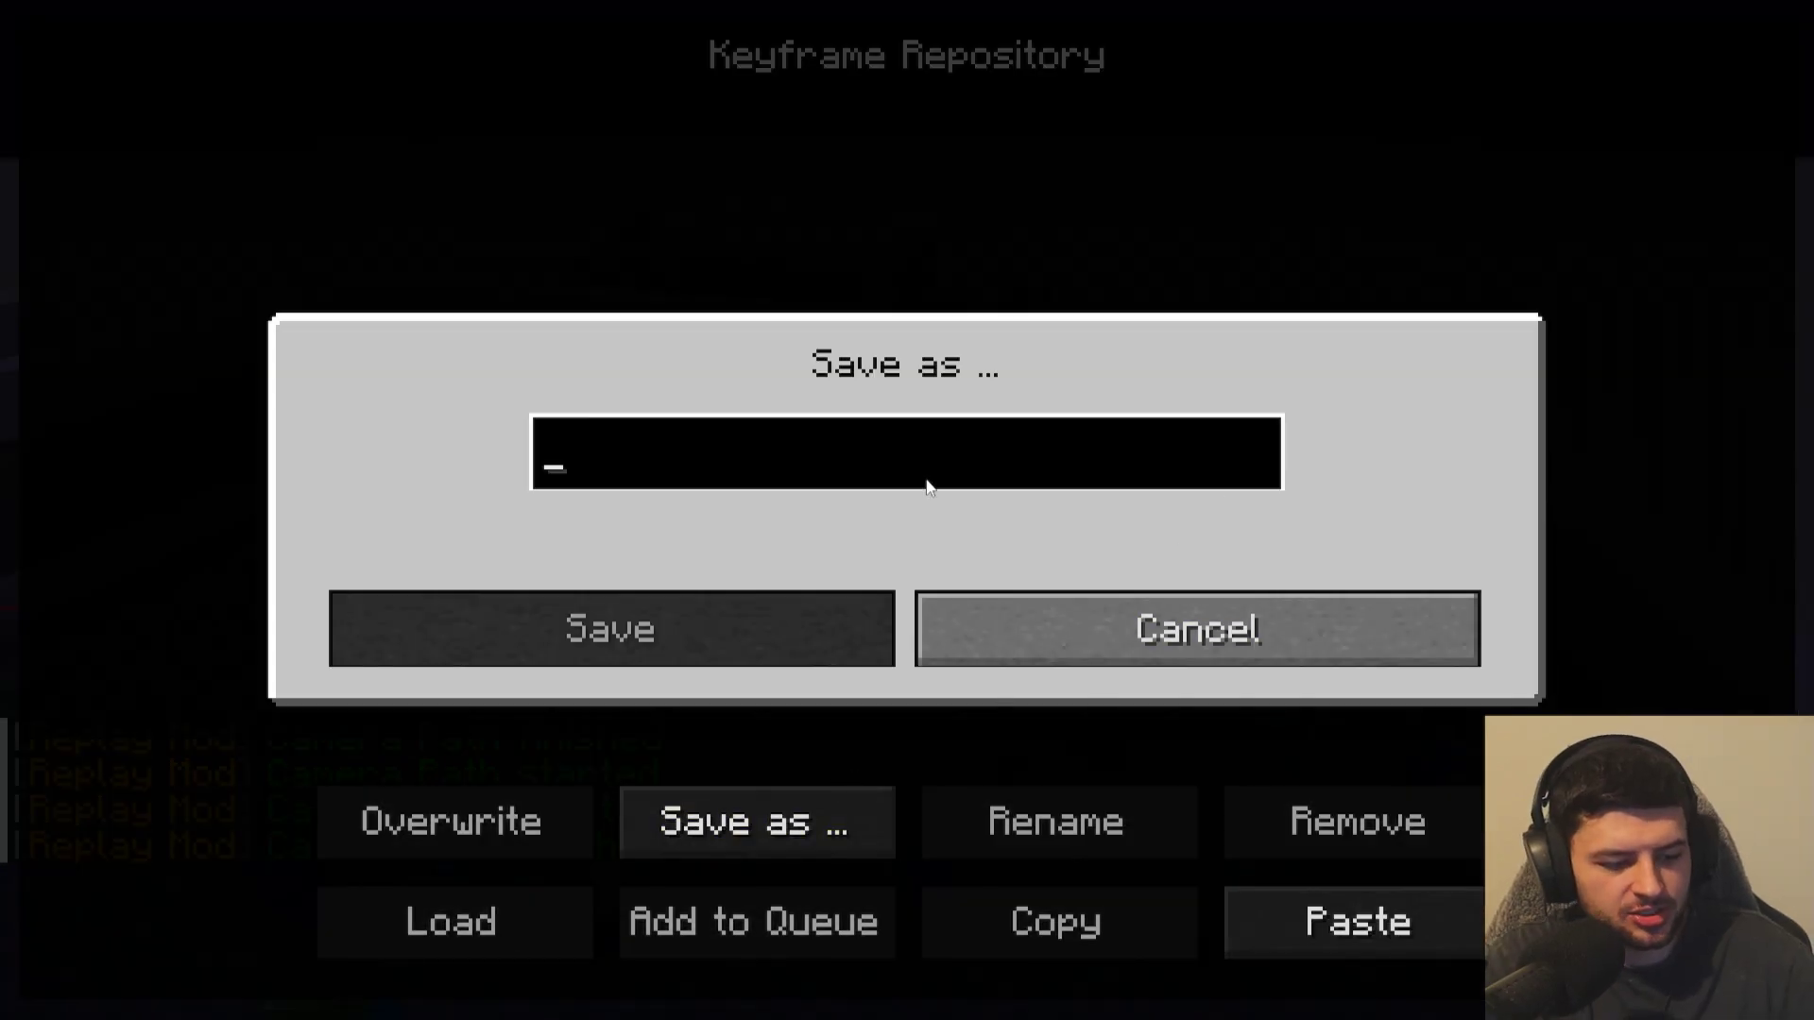
pyautogui.write('keyframepreset')
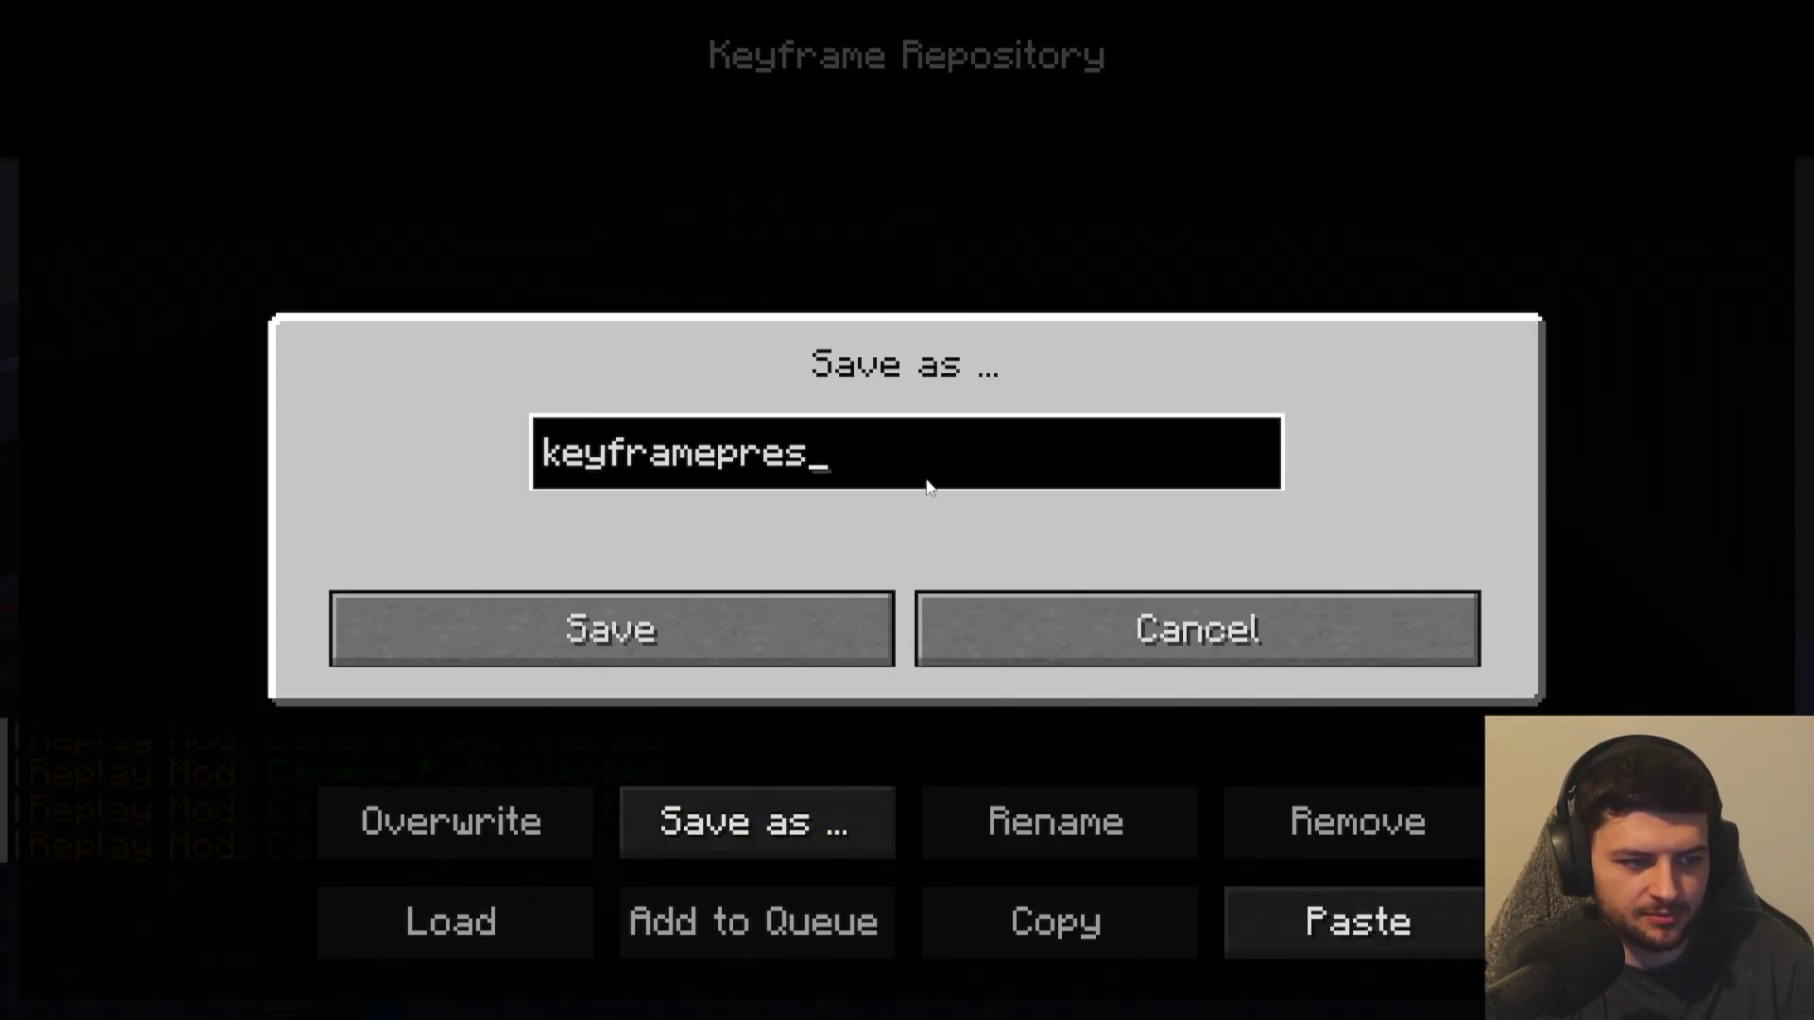
pyautogui.press('Return')
# Rename the saved keyframepreset entry as keyframepreset1.
pyautogui.click(546, 169)
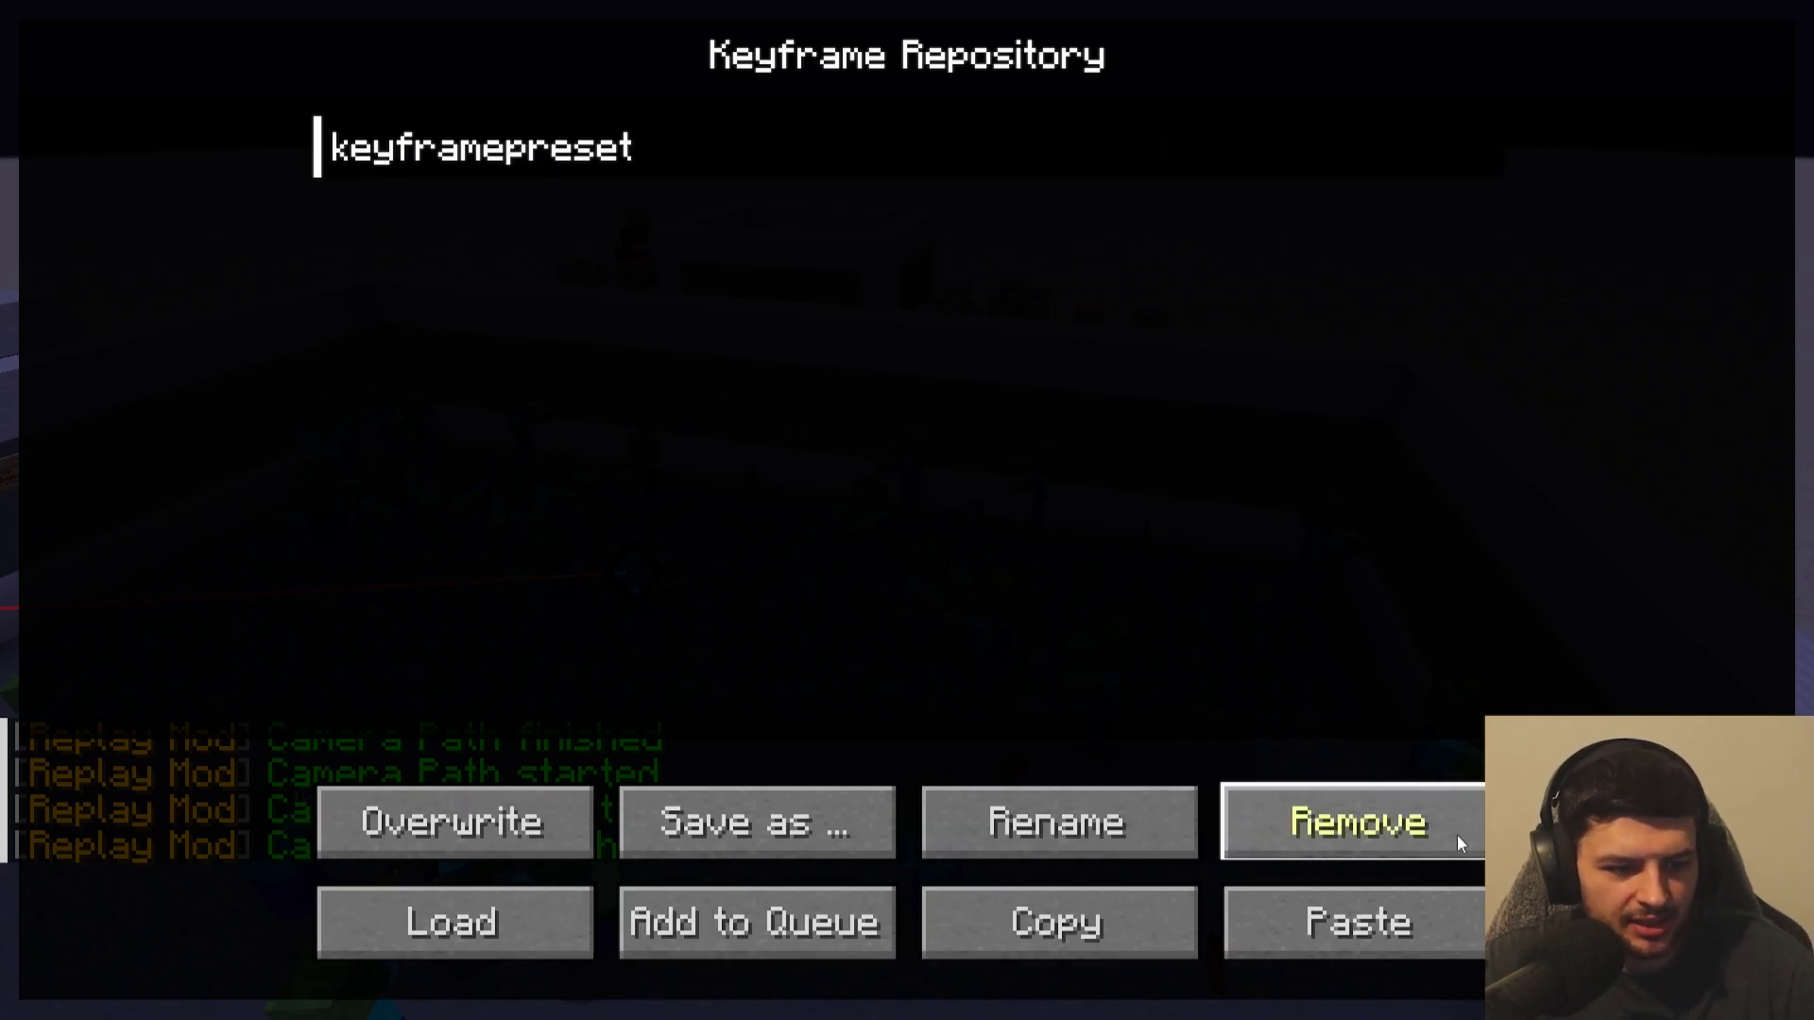
pyautogui.click(1134, 829)
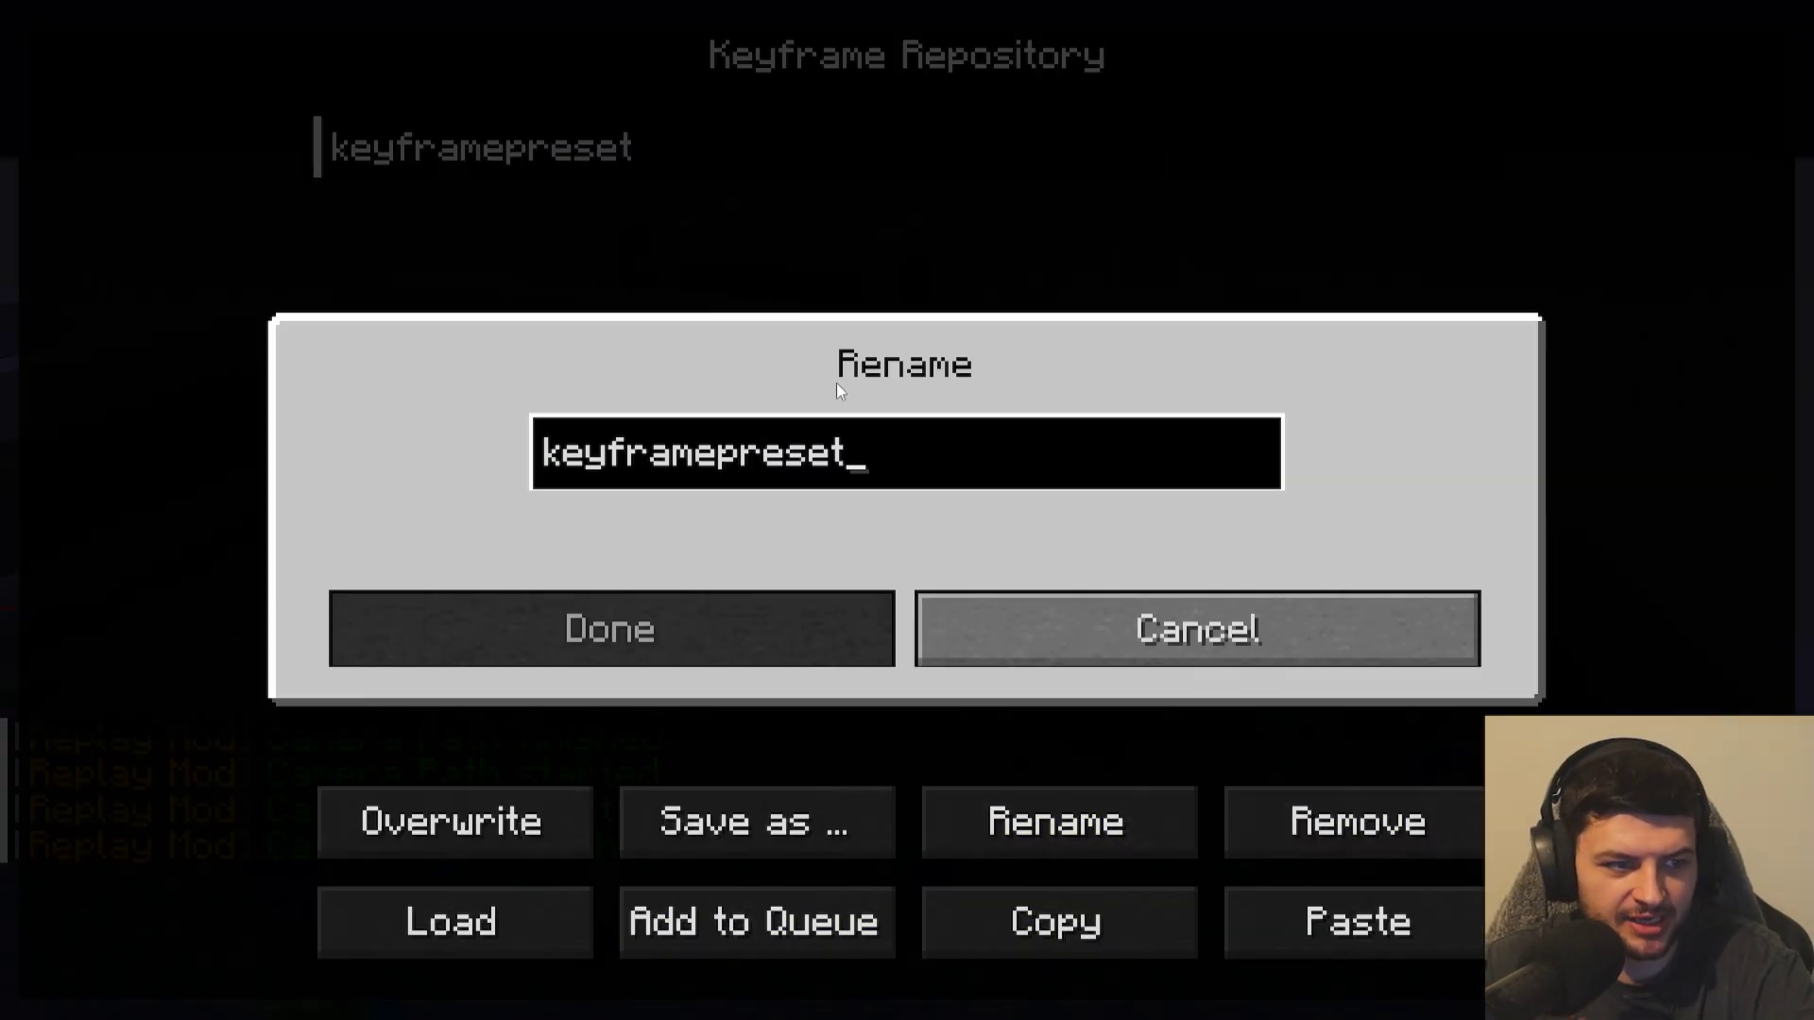
pyautogui.write('1')
pyautogui.click(810, 627)
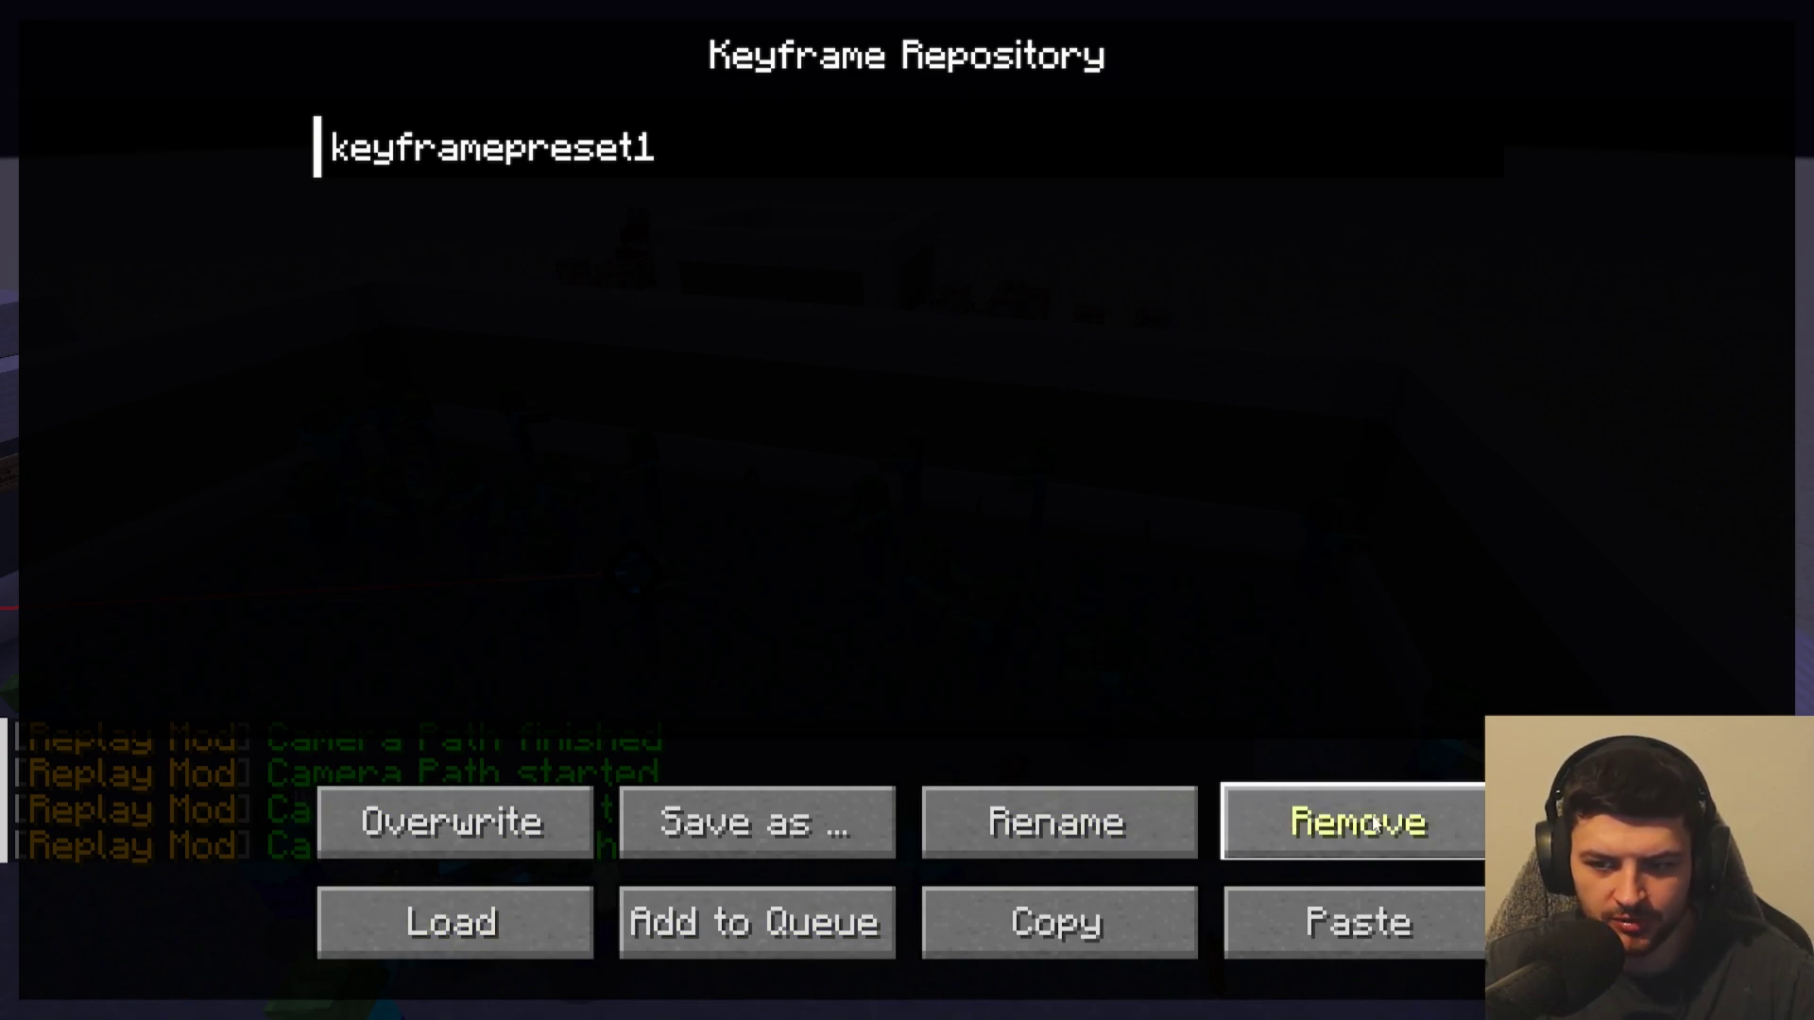
# Remove keyframepreset1 from the Keyframe Repository.
pyautogui.click(1416, 829)
pyautogui.click(824, 627)
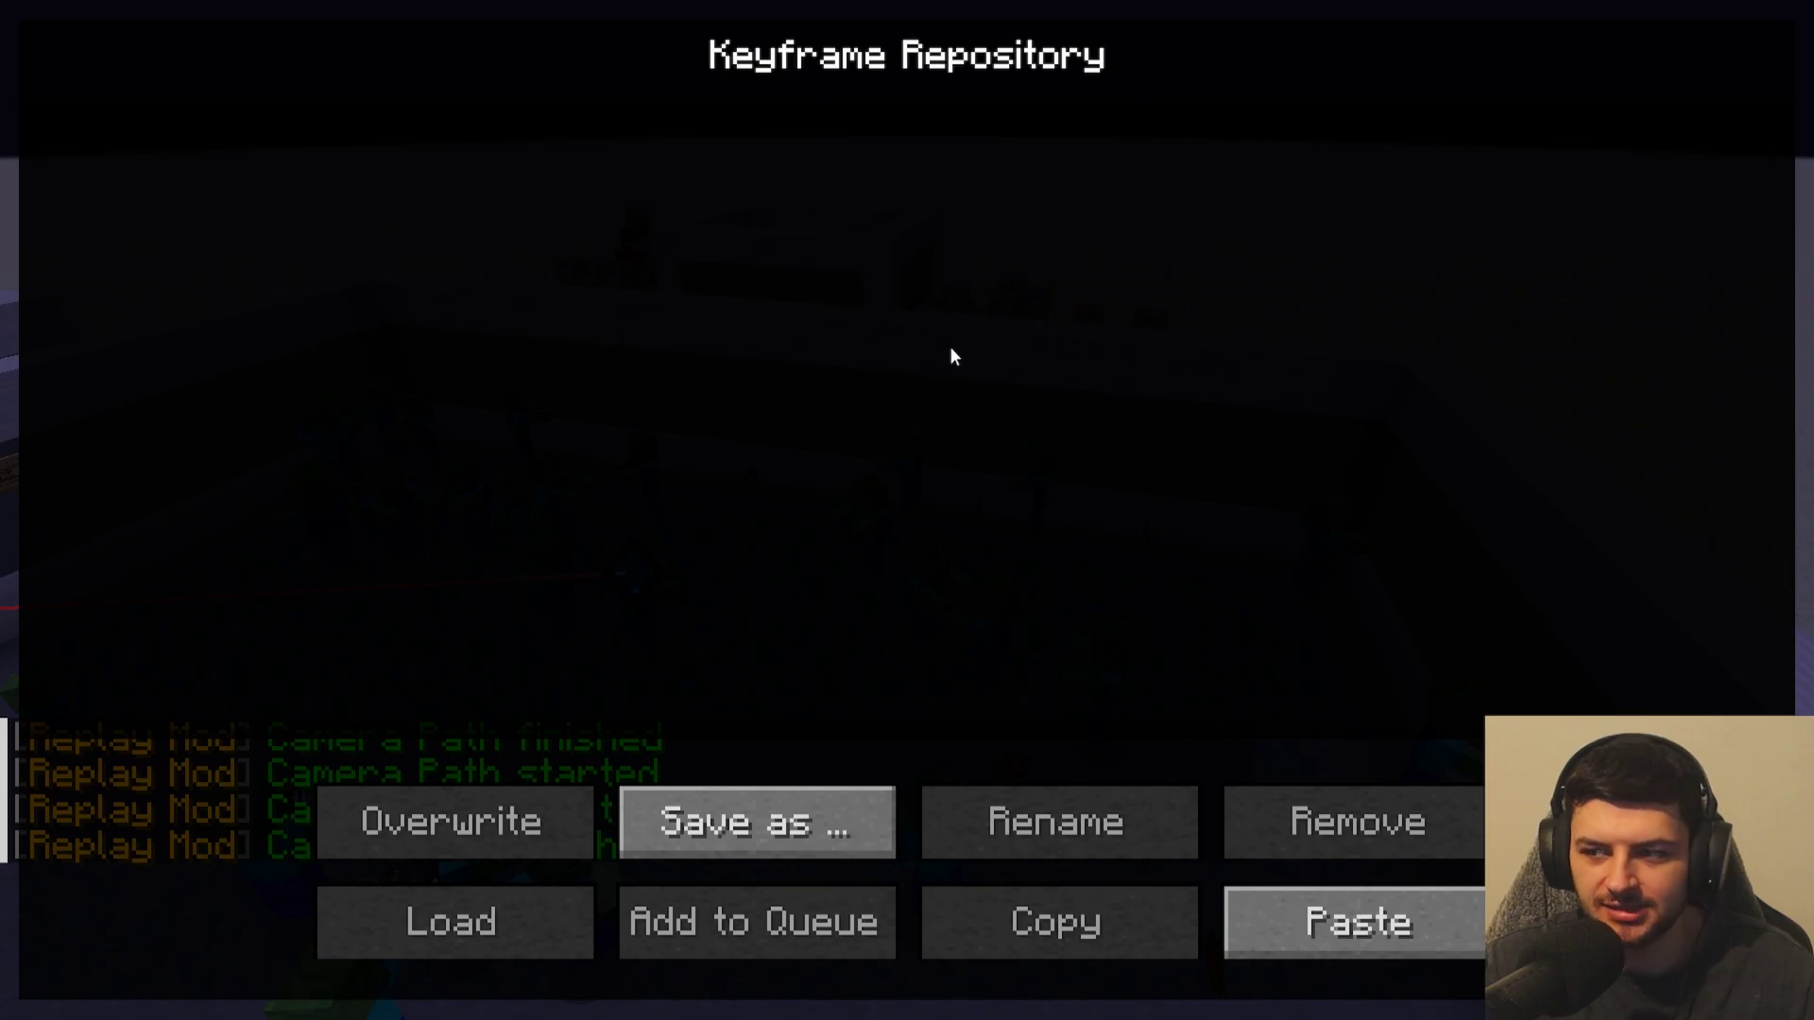
# Open the video render settings for the camera path and examine the rendering methods and advanced settings.
pyautogui.press('Escape')
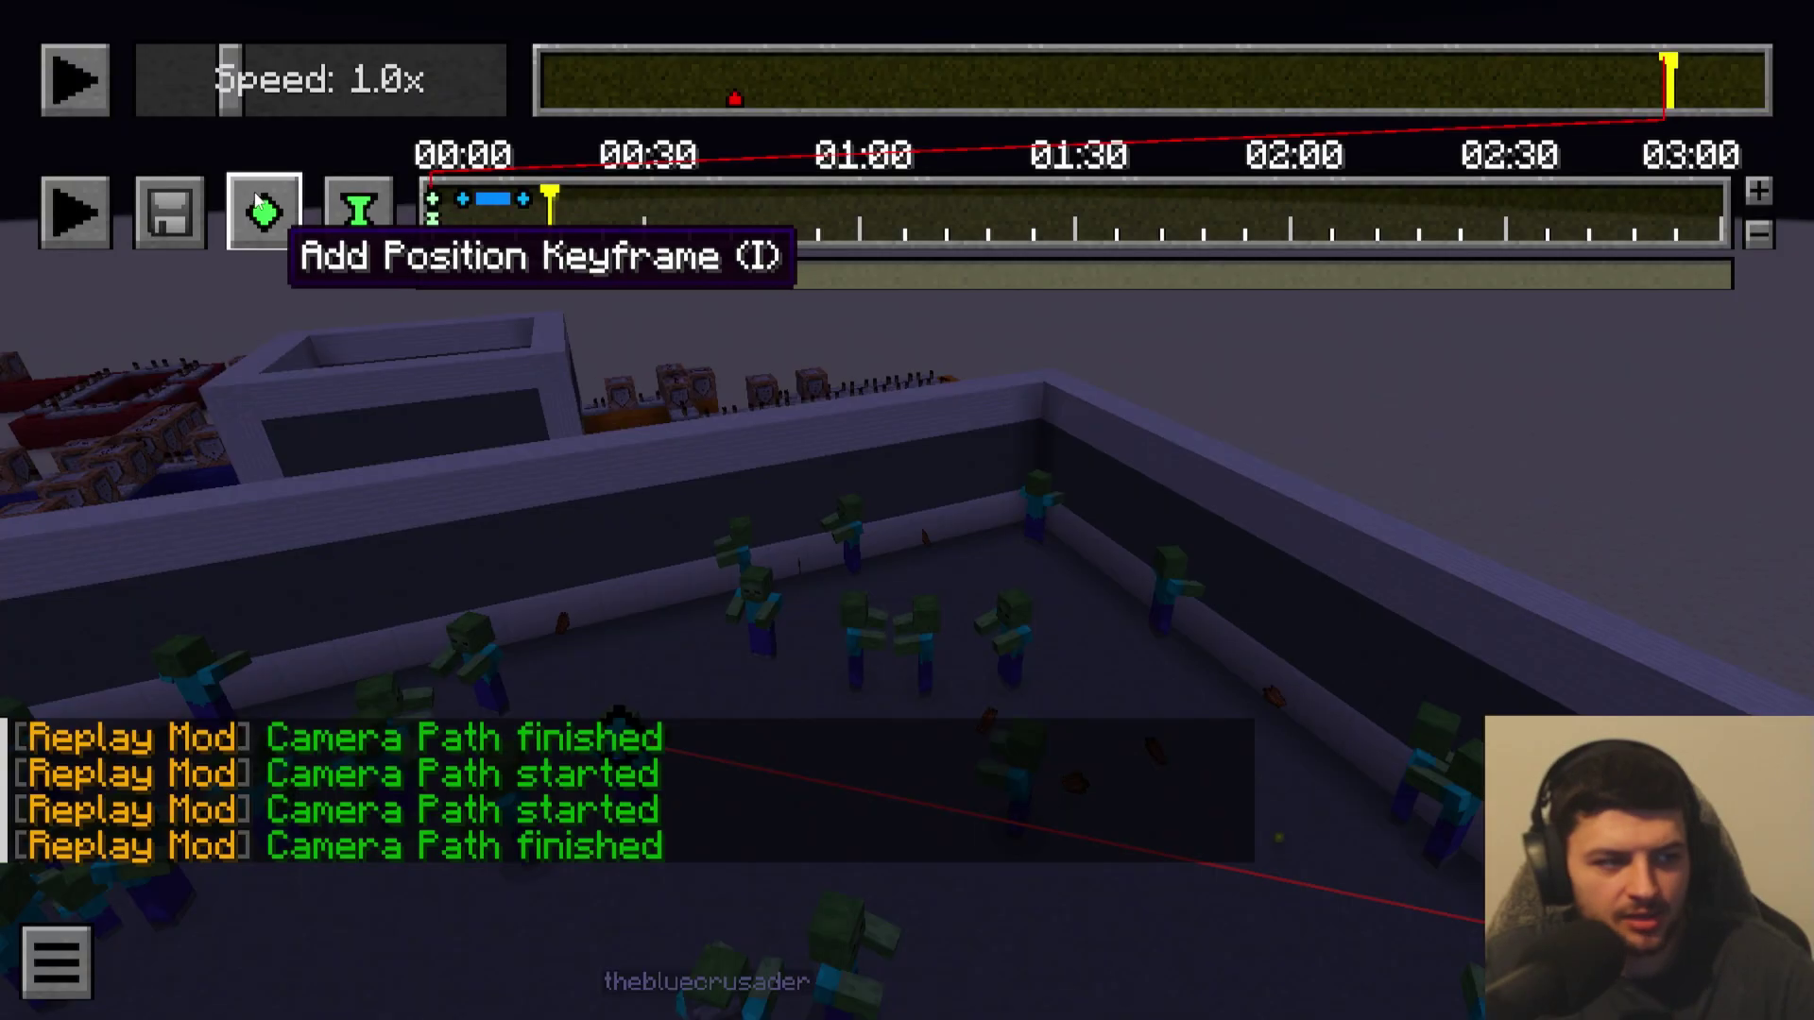
pyautogui.click(159, 219)
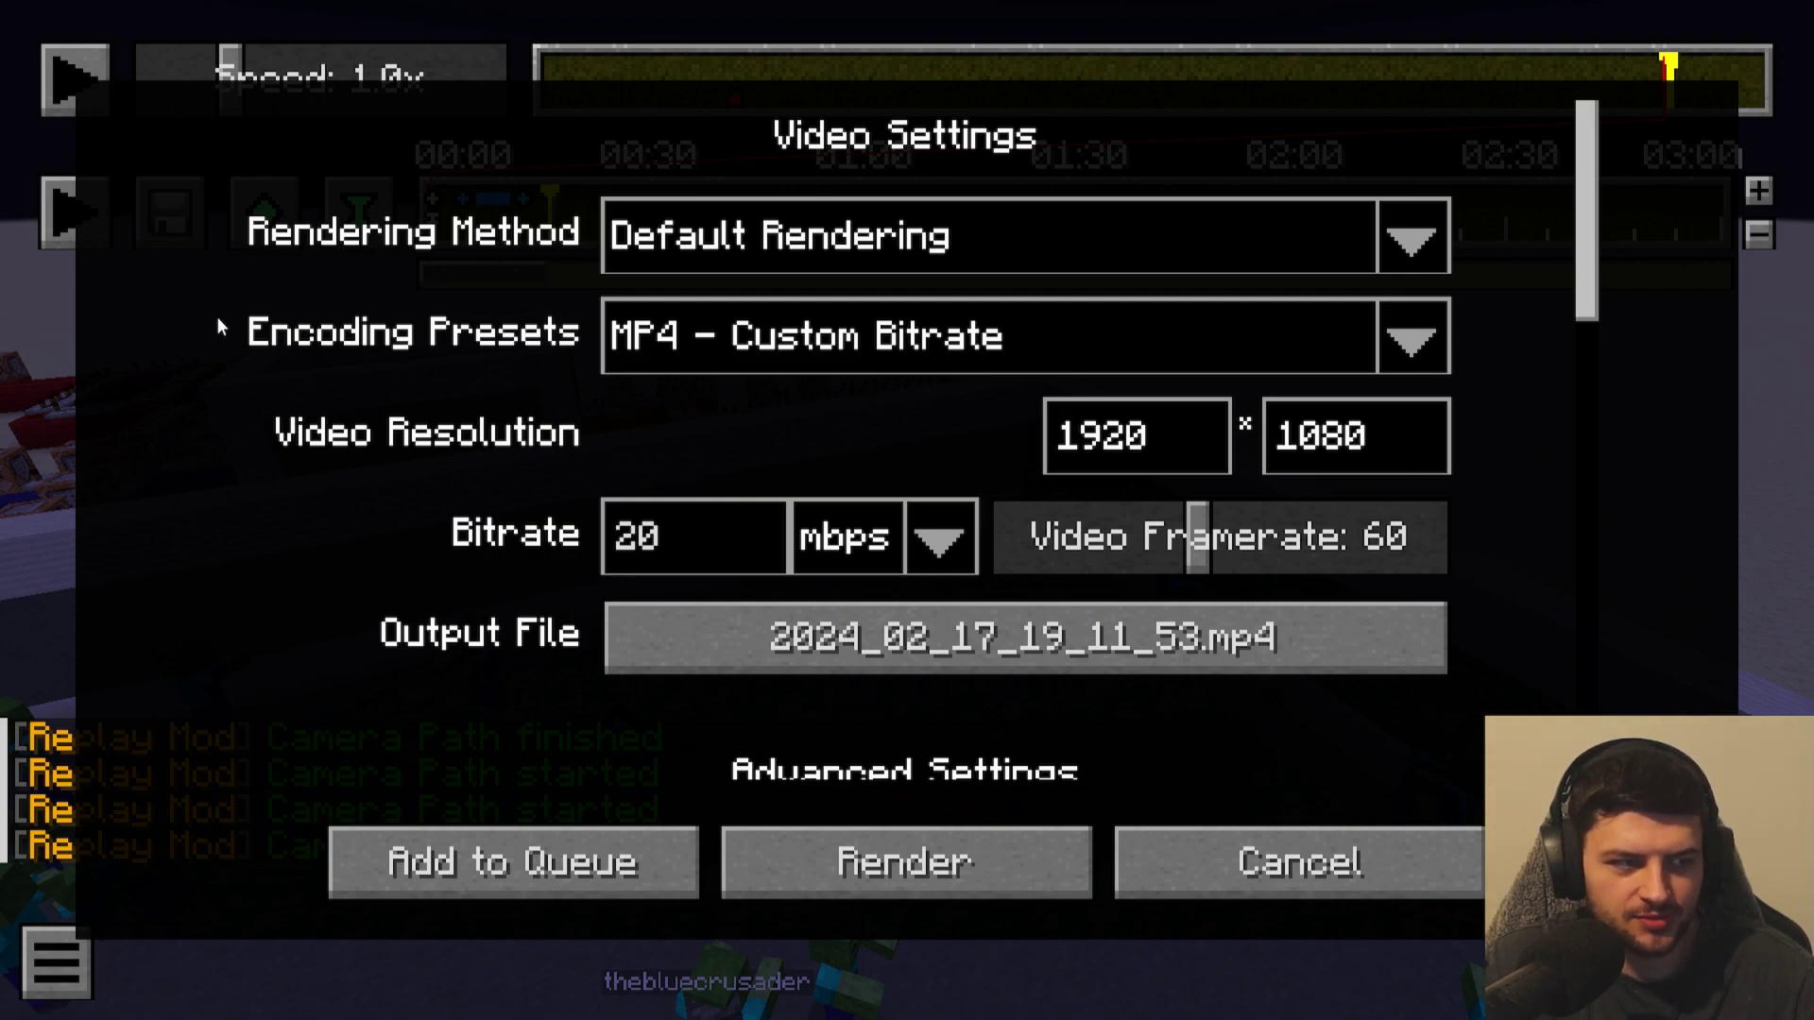
pyautogui.click(788, 244)
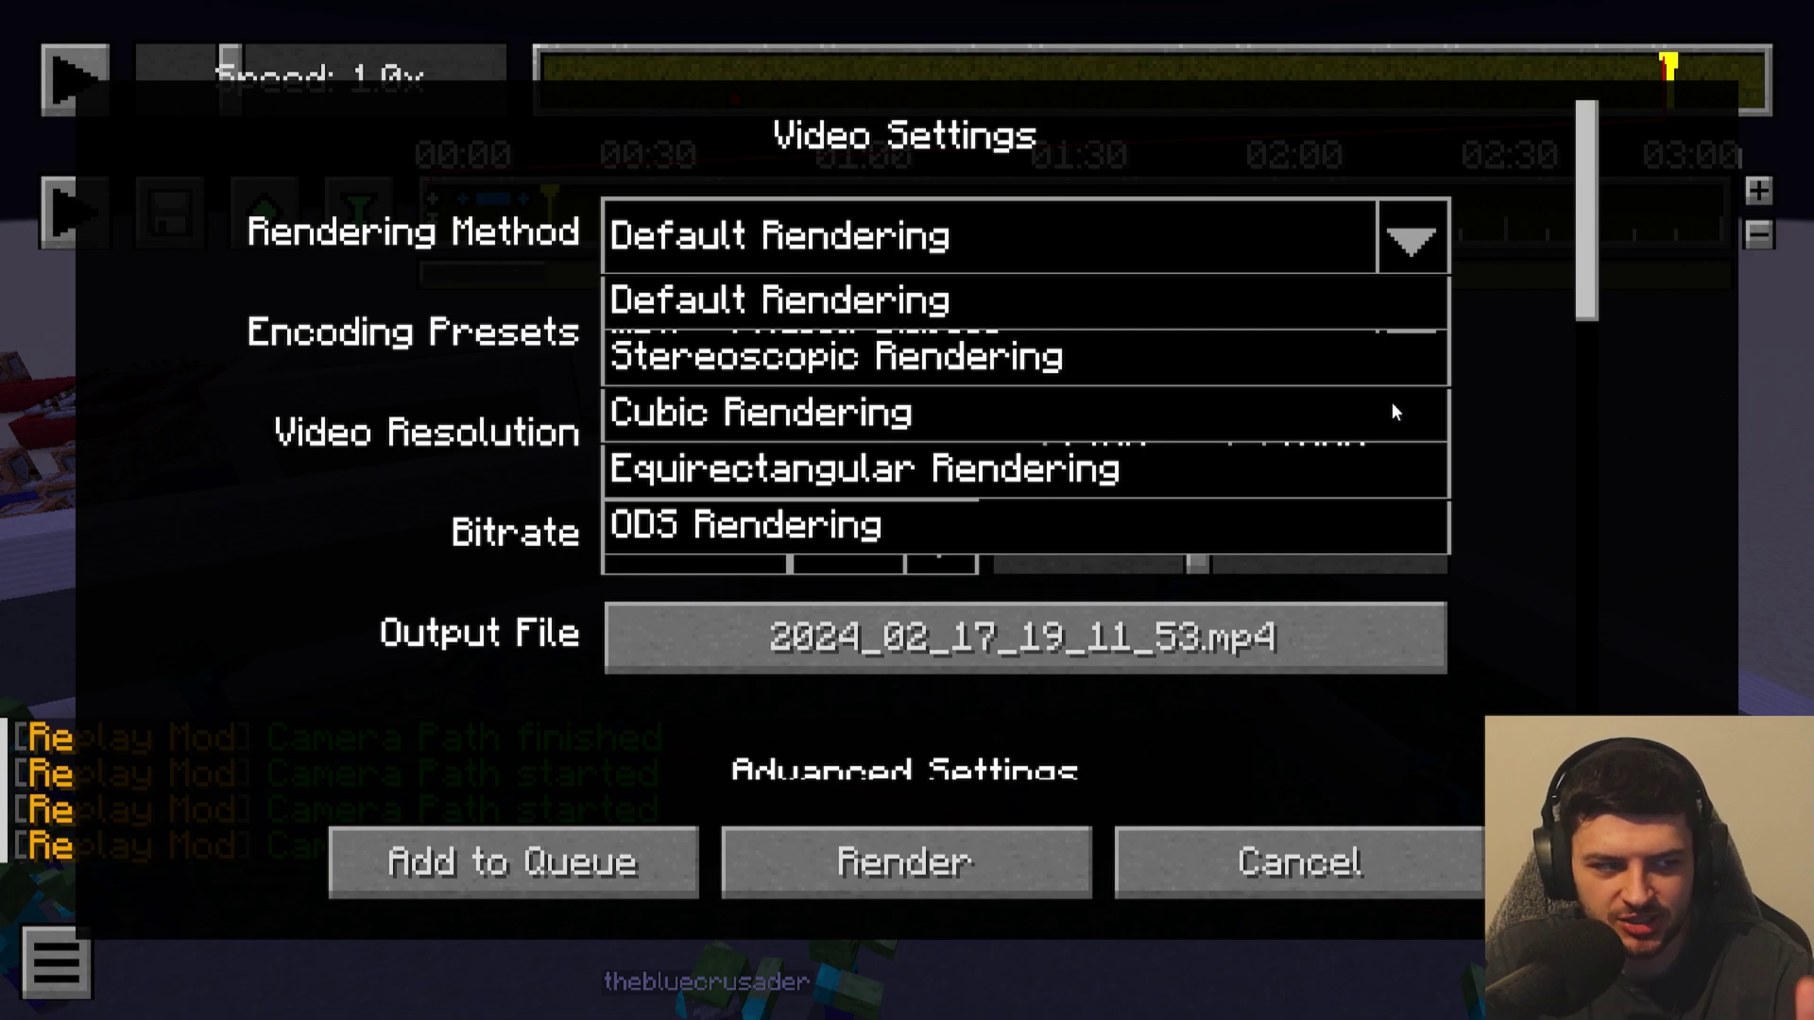
pyautogui.click(710, 236)
pyautogui.click(718, 236)
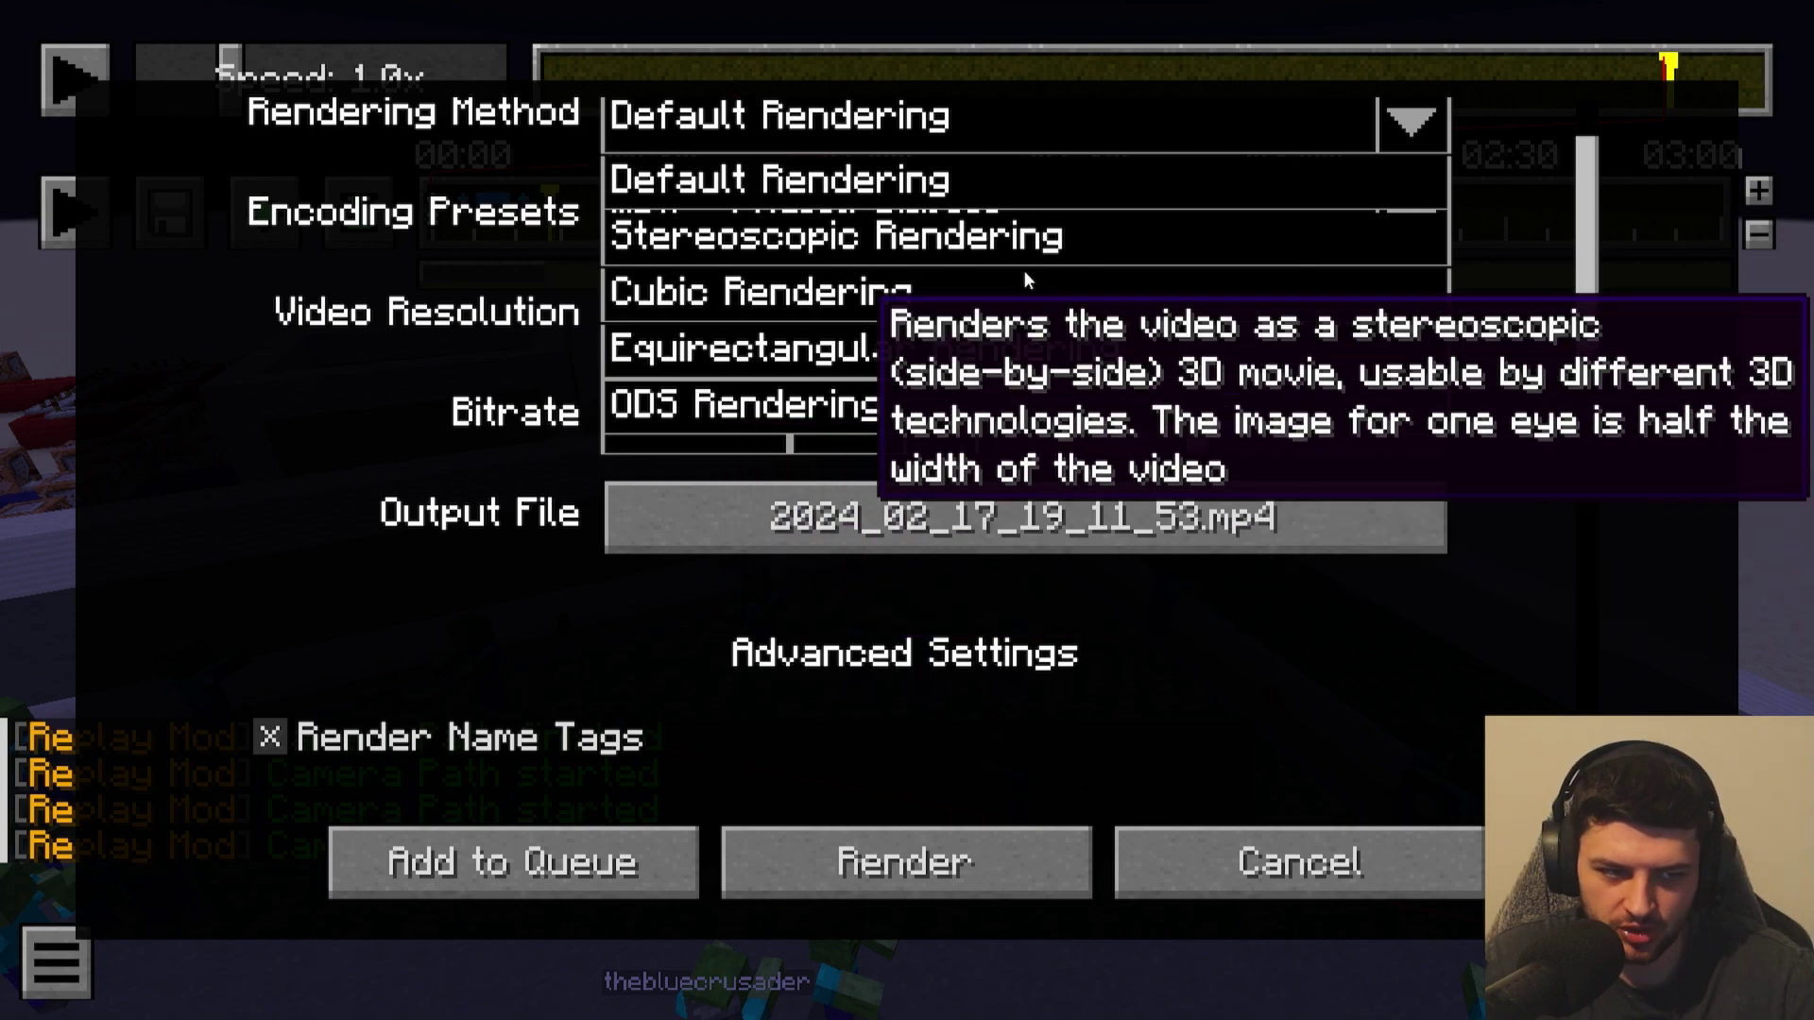
pyautogui.scroll(-2, 1137, 190)
pyautogui.scroll(4, 1137, 190)
pyautogui.click(1375, 302)
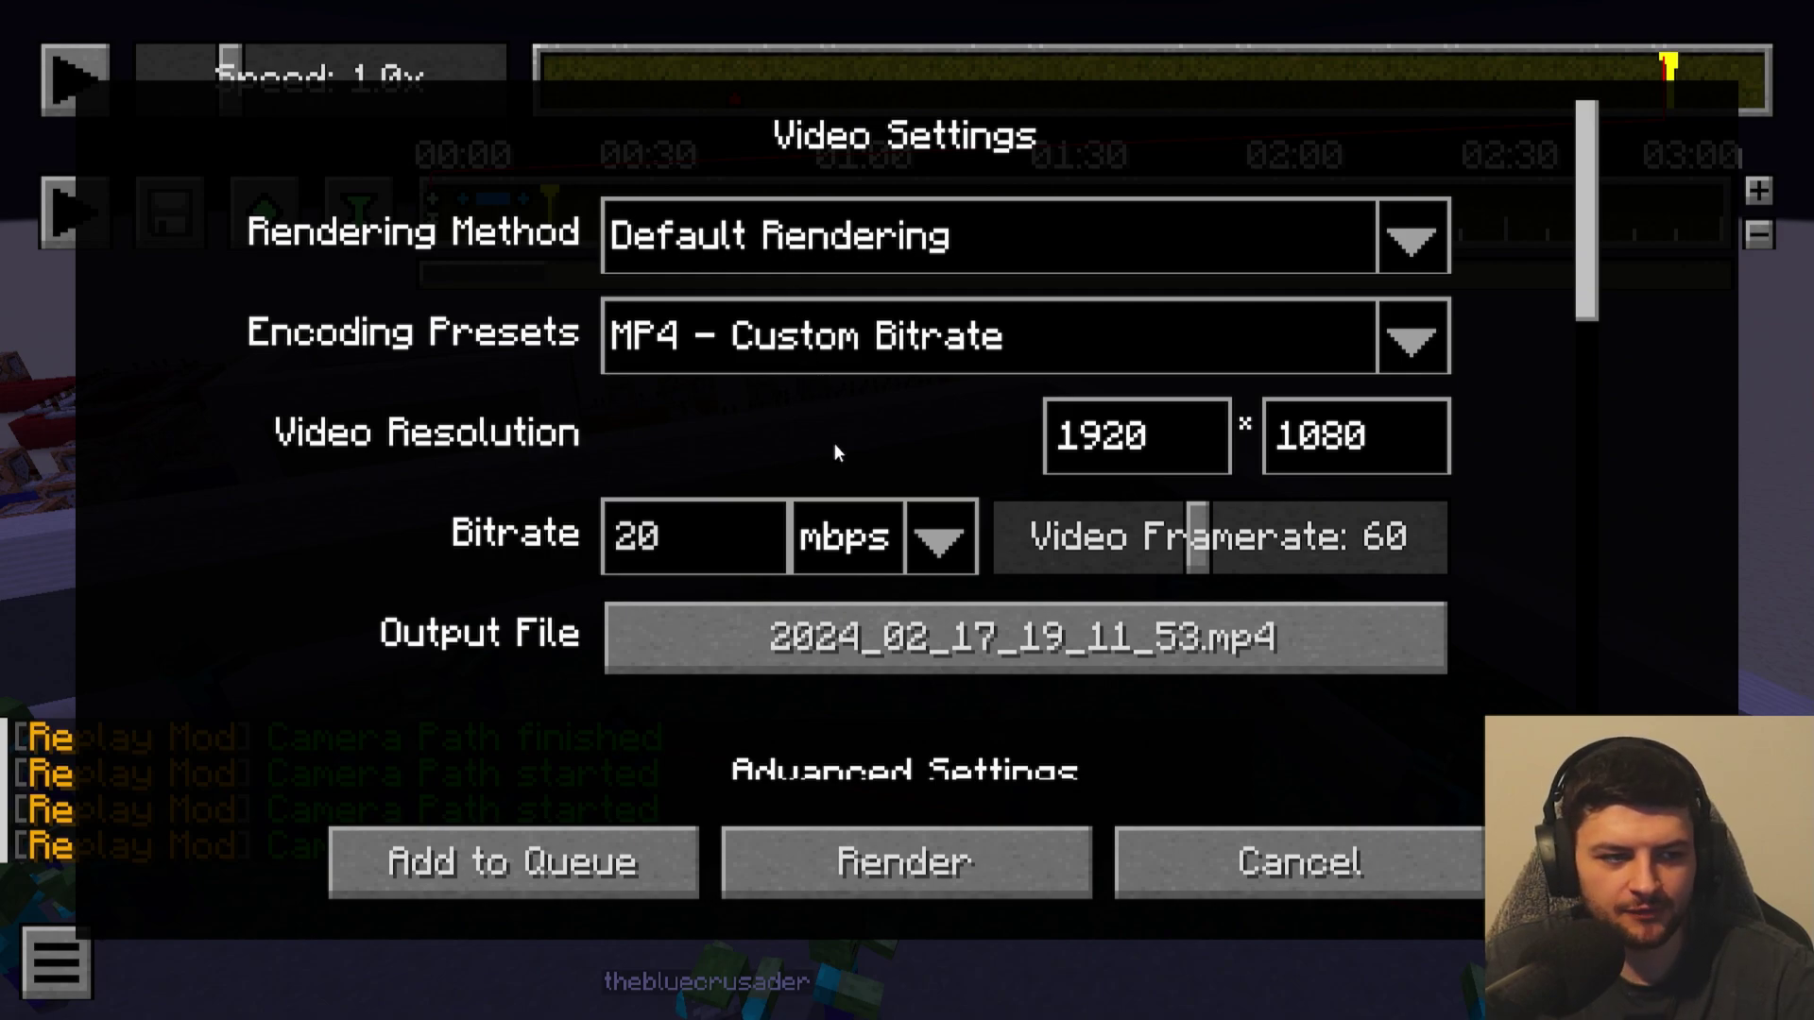
pyautogui.scroll(-8, 838, 485)
pyautogui.scroll(8, 841, 493)
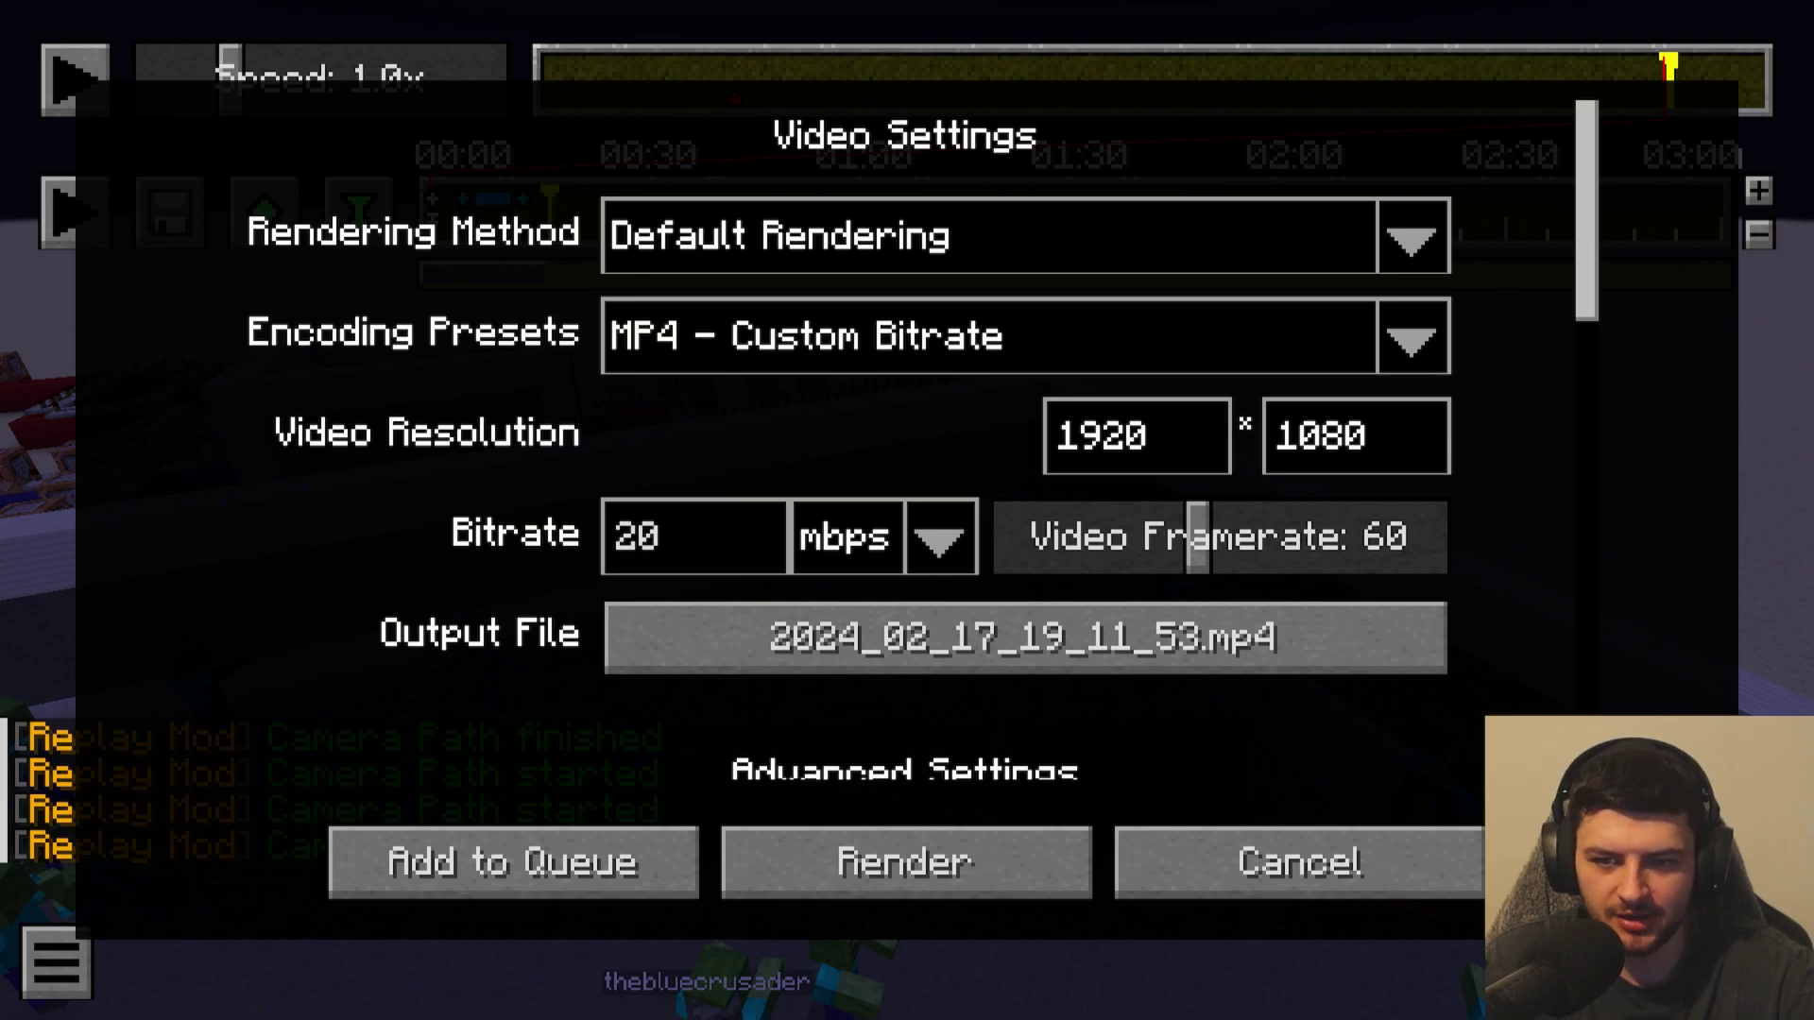
# Examine the available encoding presets, keep MP4 - Custom Bitrate, and close the video settings without rendering.
pyautogui.click(803, 335)
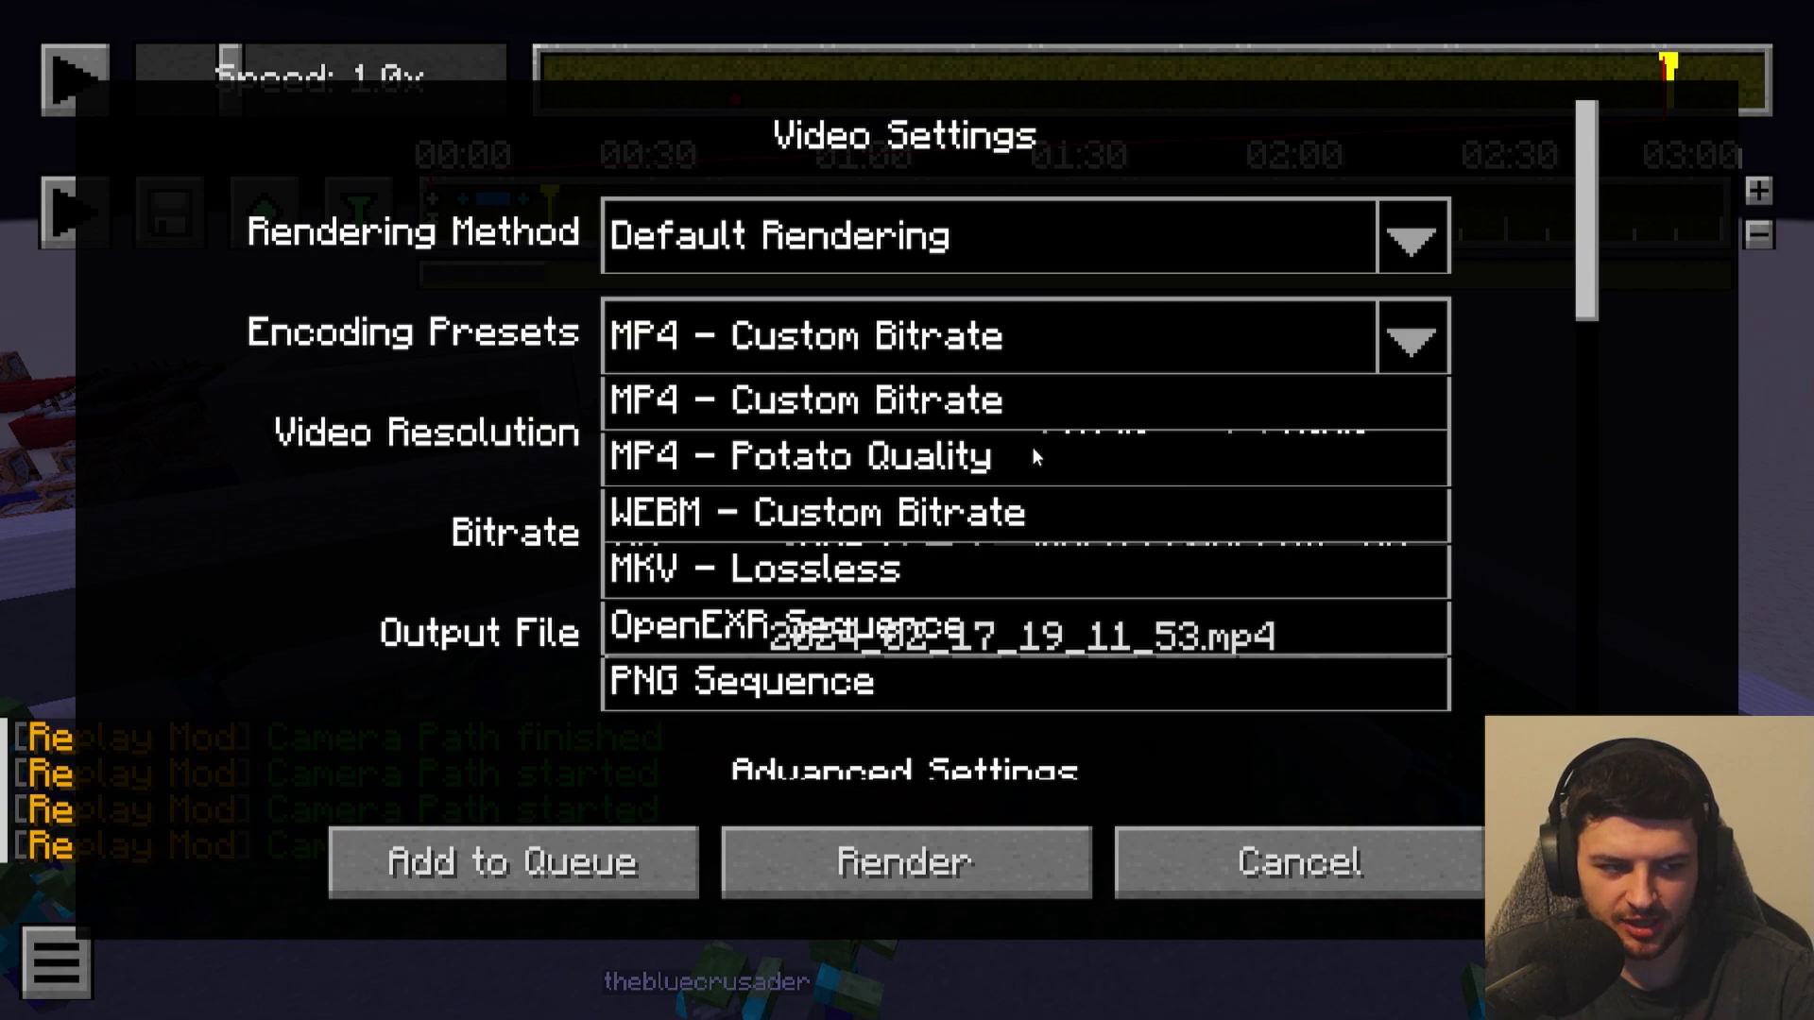
pyautogui.scroll(-1, 977, 501)
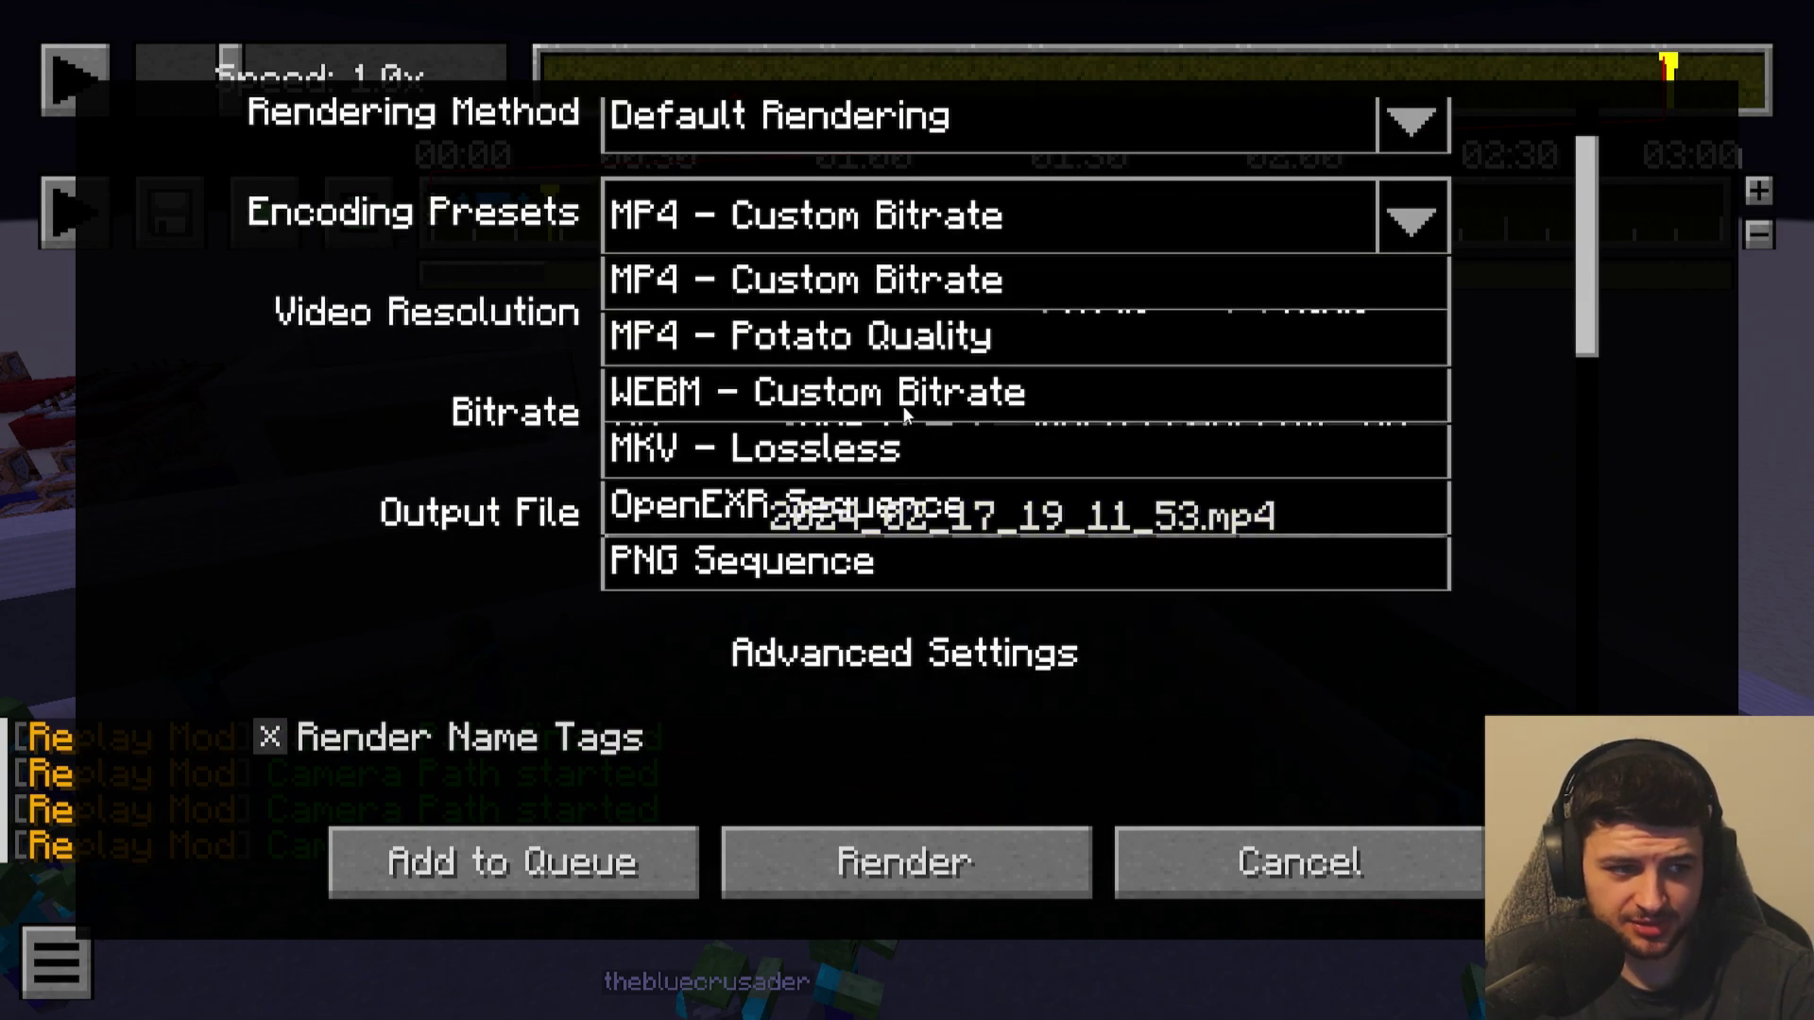
pyautogui.scroll(-1, 903, 405)
pyautogui.scroll(1, 916, 332)
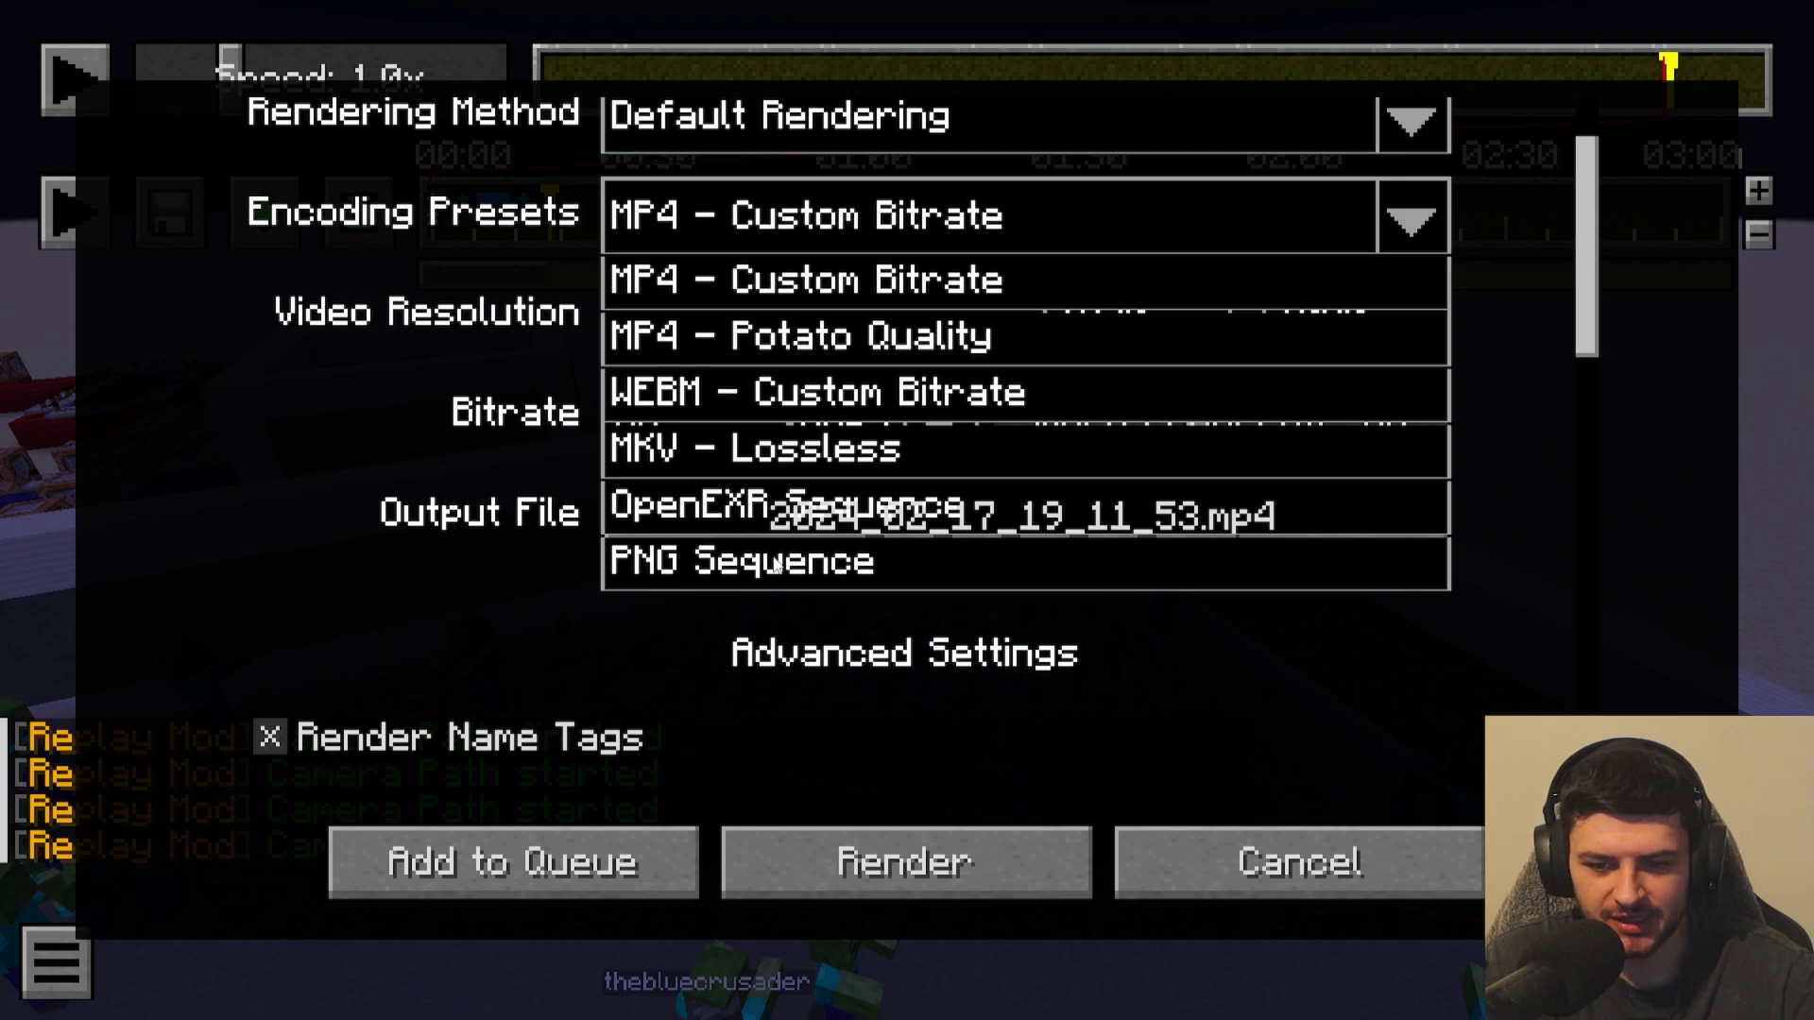
pyautogui.click(1419, 209)
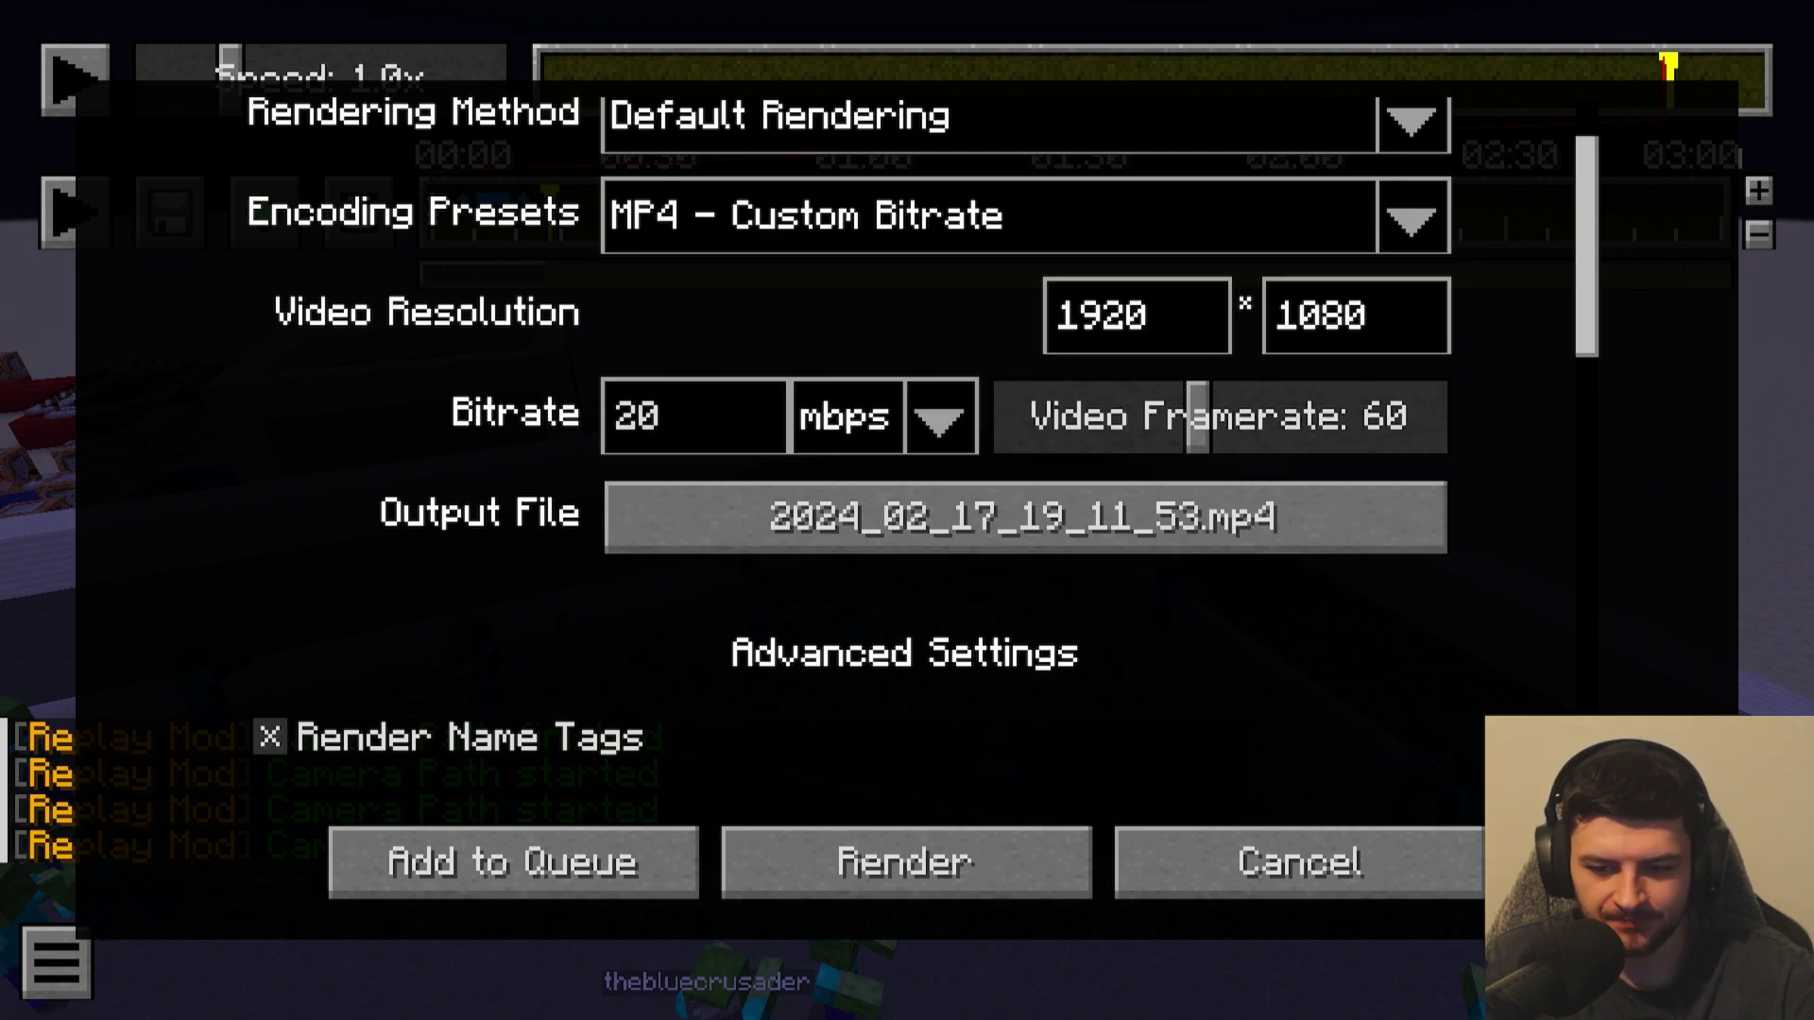
pyautogui.press('Escape')
# Open the Player Overview and spectate the listed player.
pyautogui.press('b')
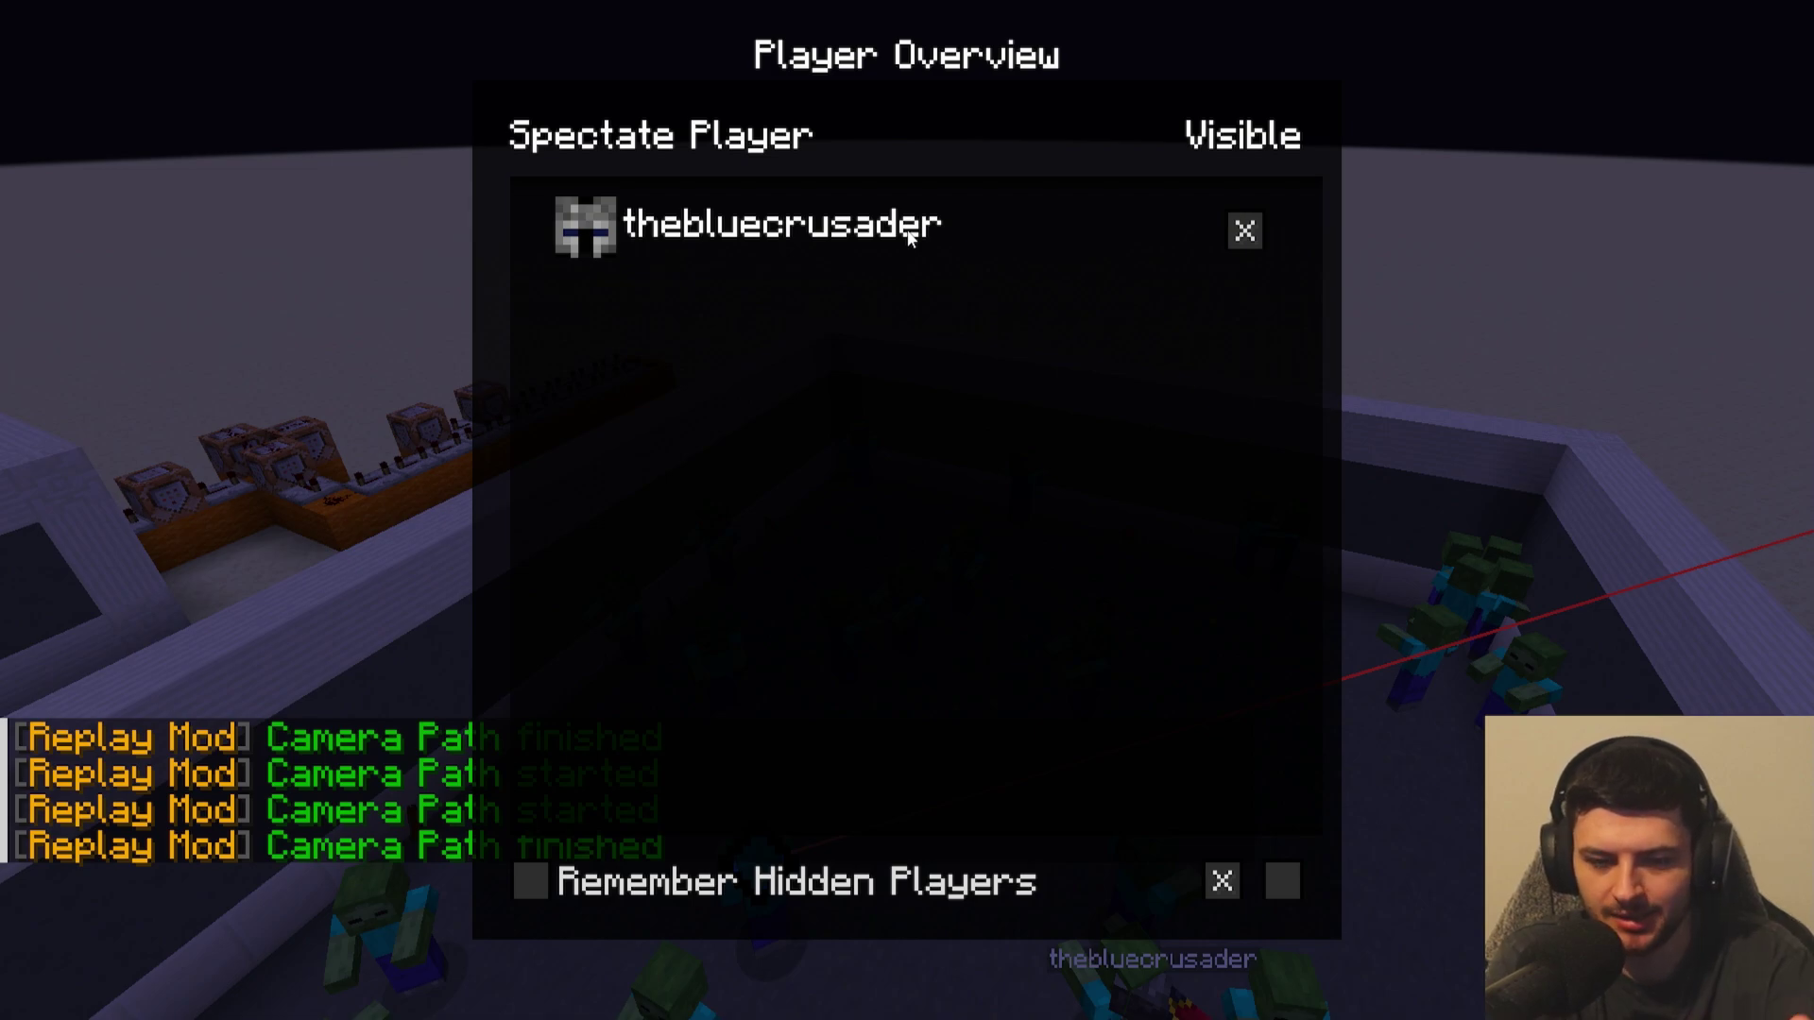
pyautogui.click(586, 241)
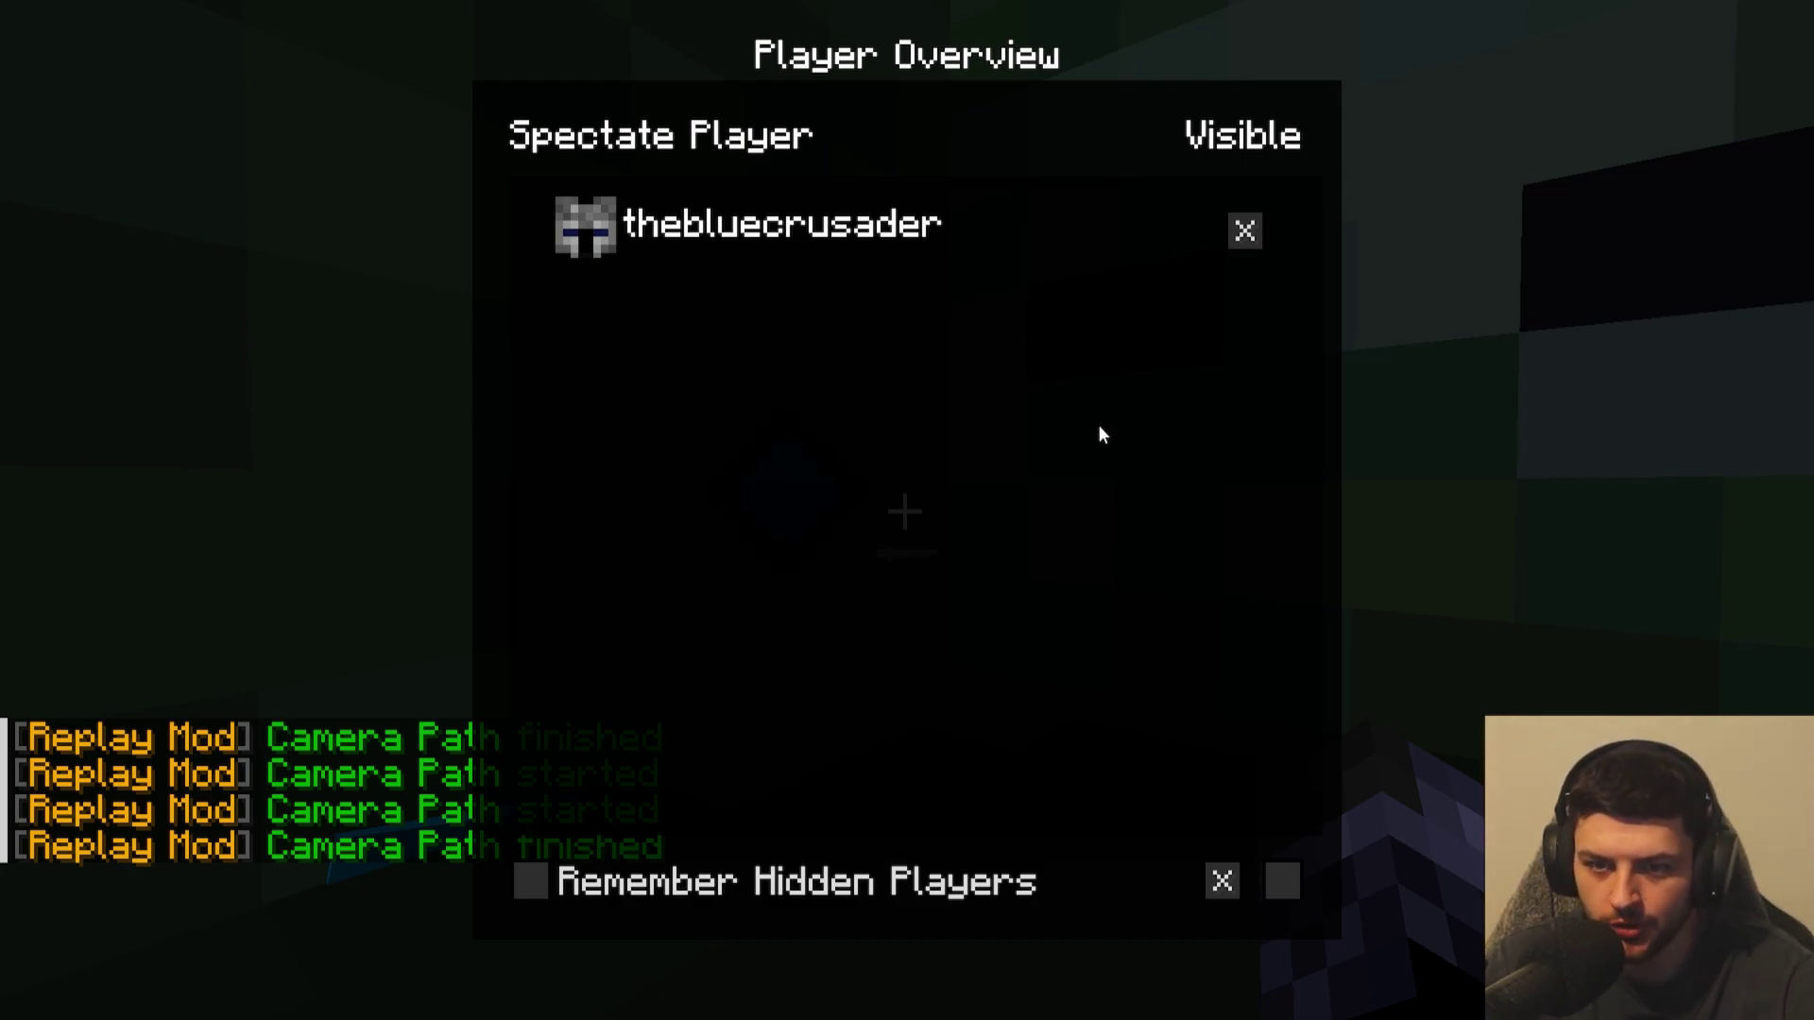
# Toggle the listed player's visibility off and on again in the Player Overview.
pyautogui.click(1247, 232)
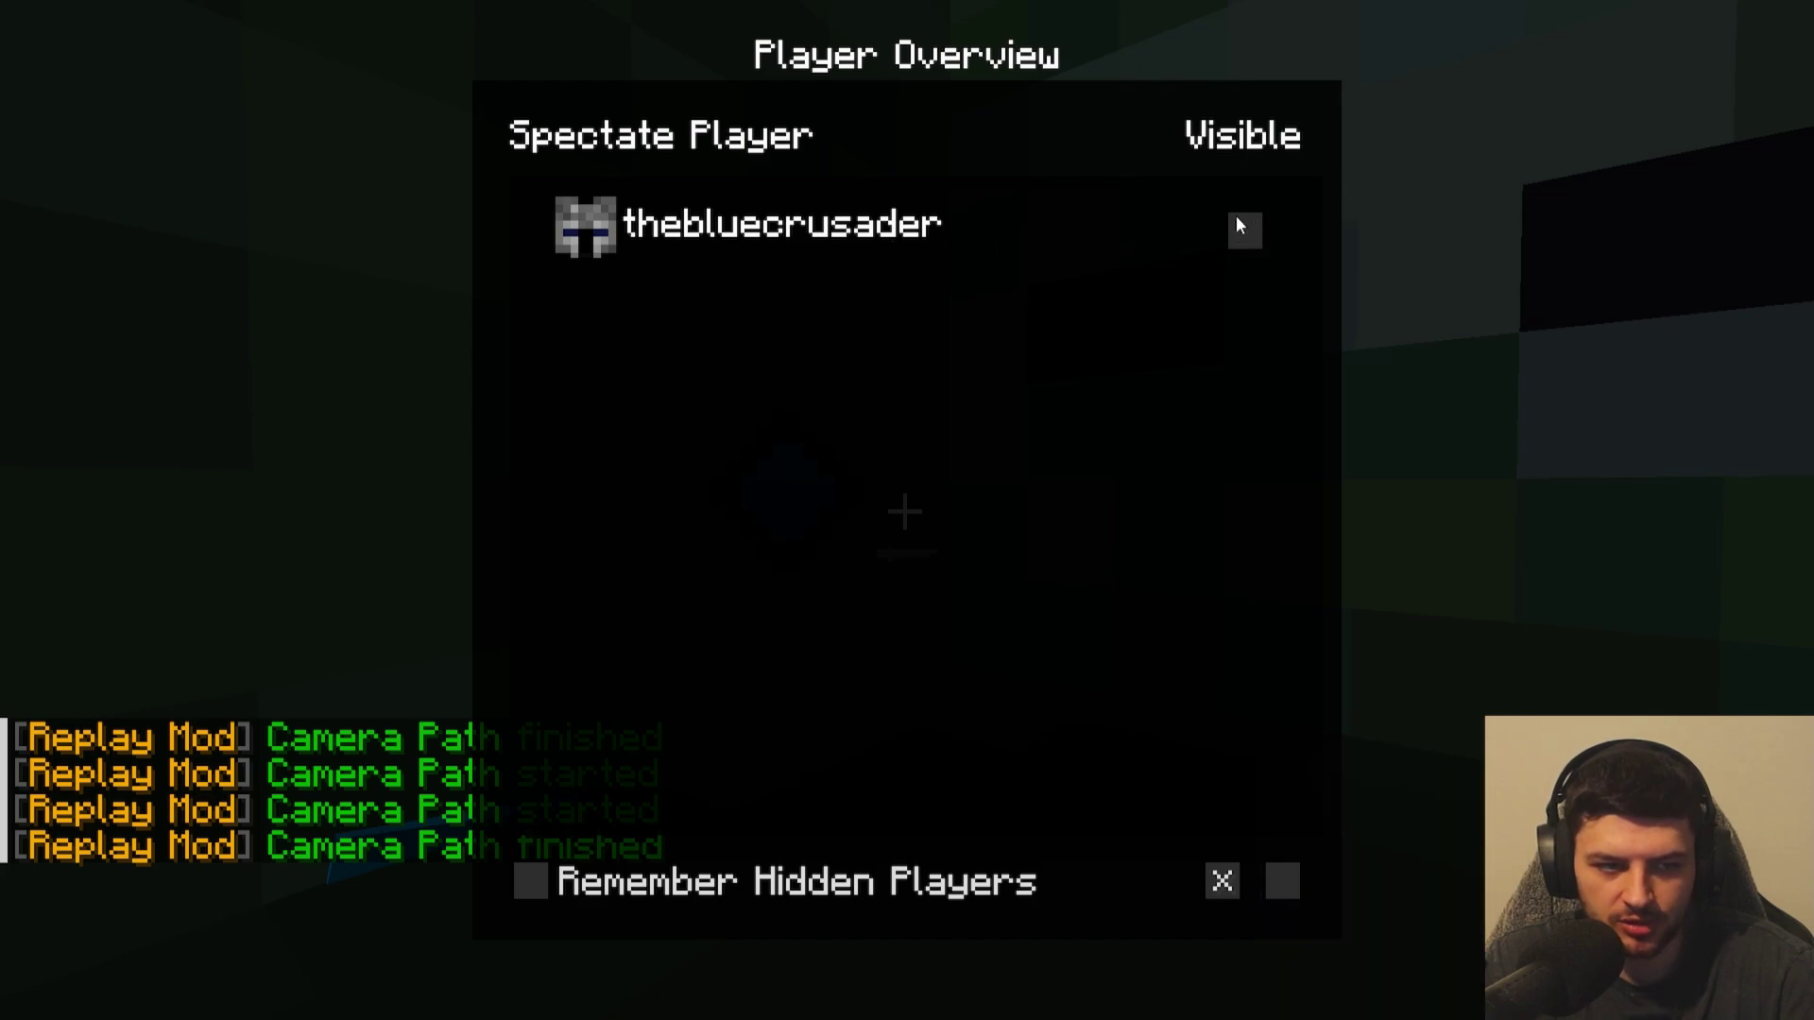
pyautogui.click(1240, 226)
pyautogui.click(1244, 232)
pyautogui.click(1243, 230)
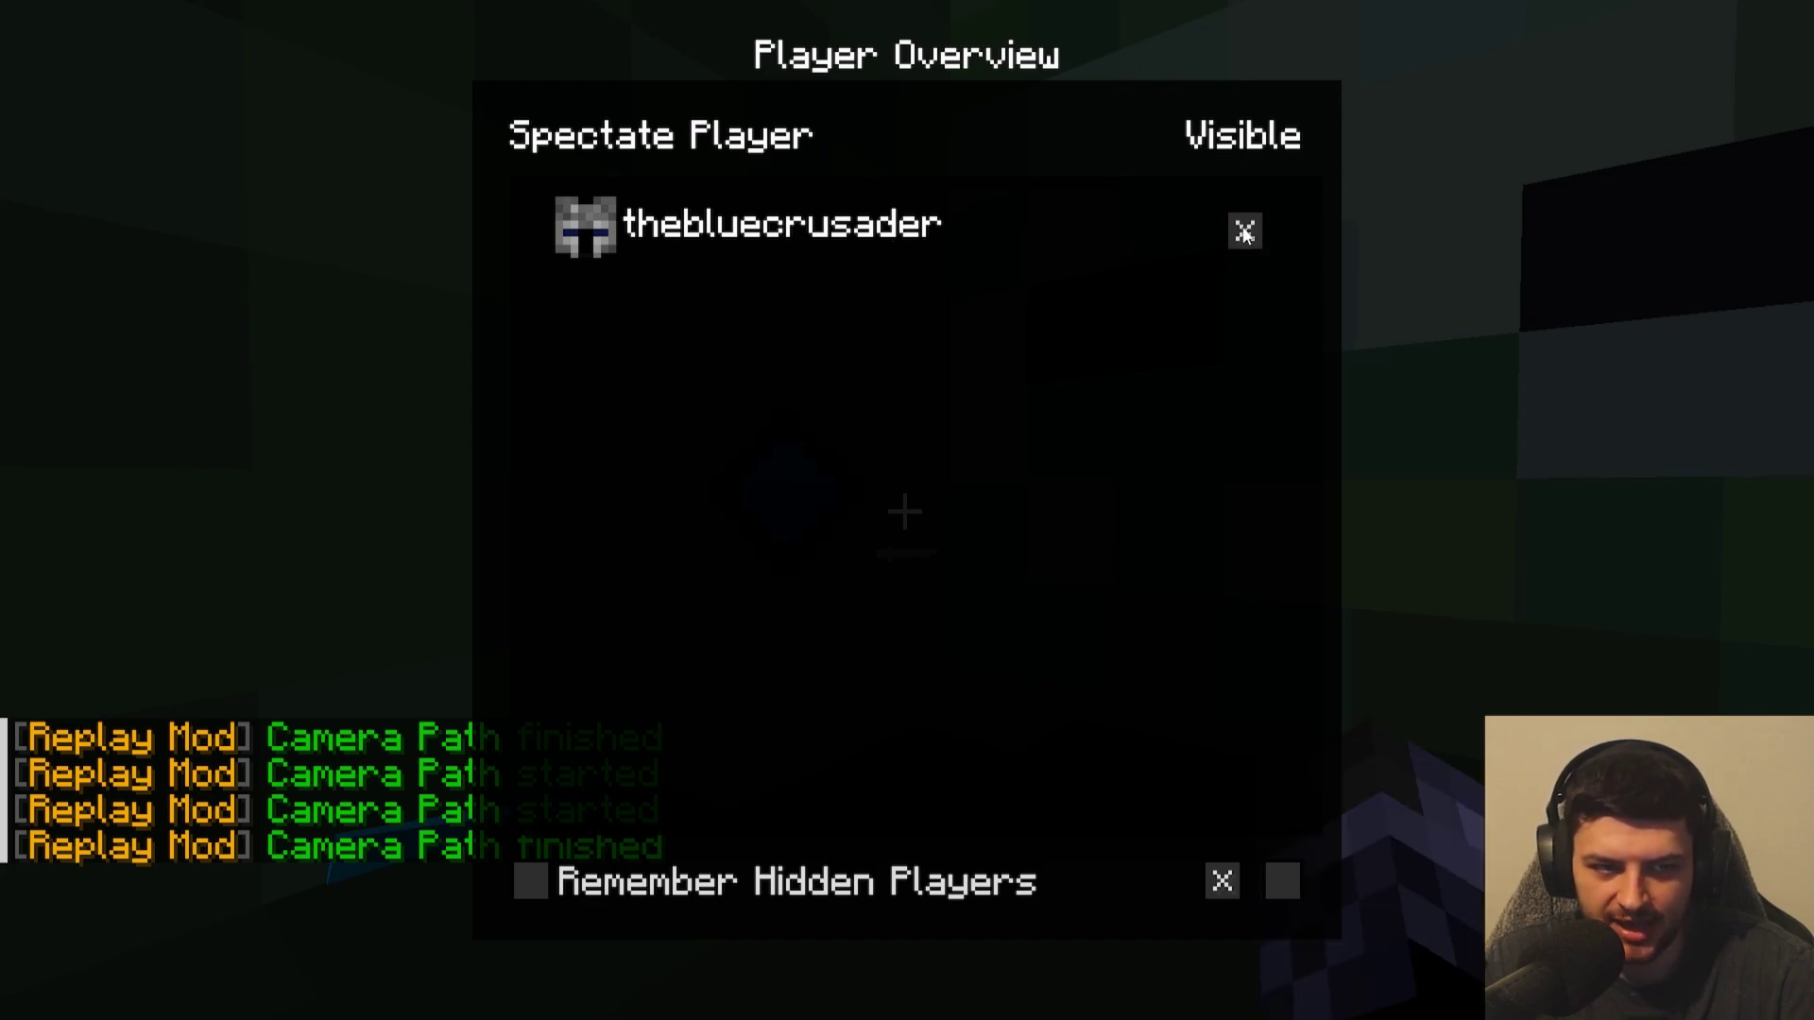
pyautogui.click(1243, 230)
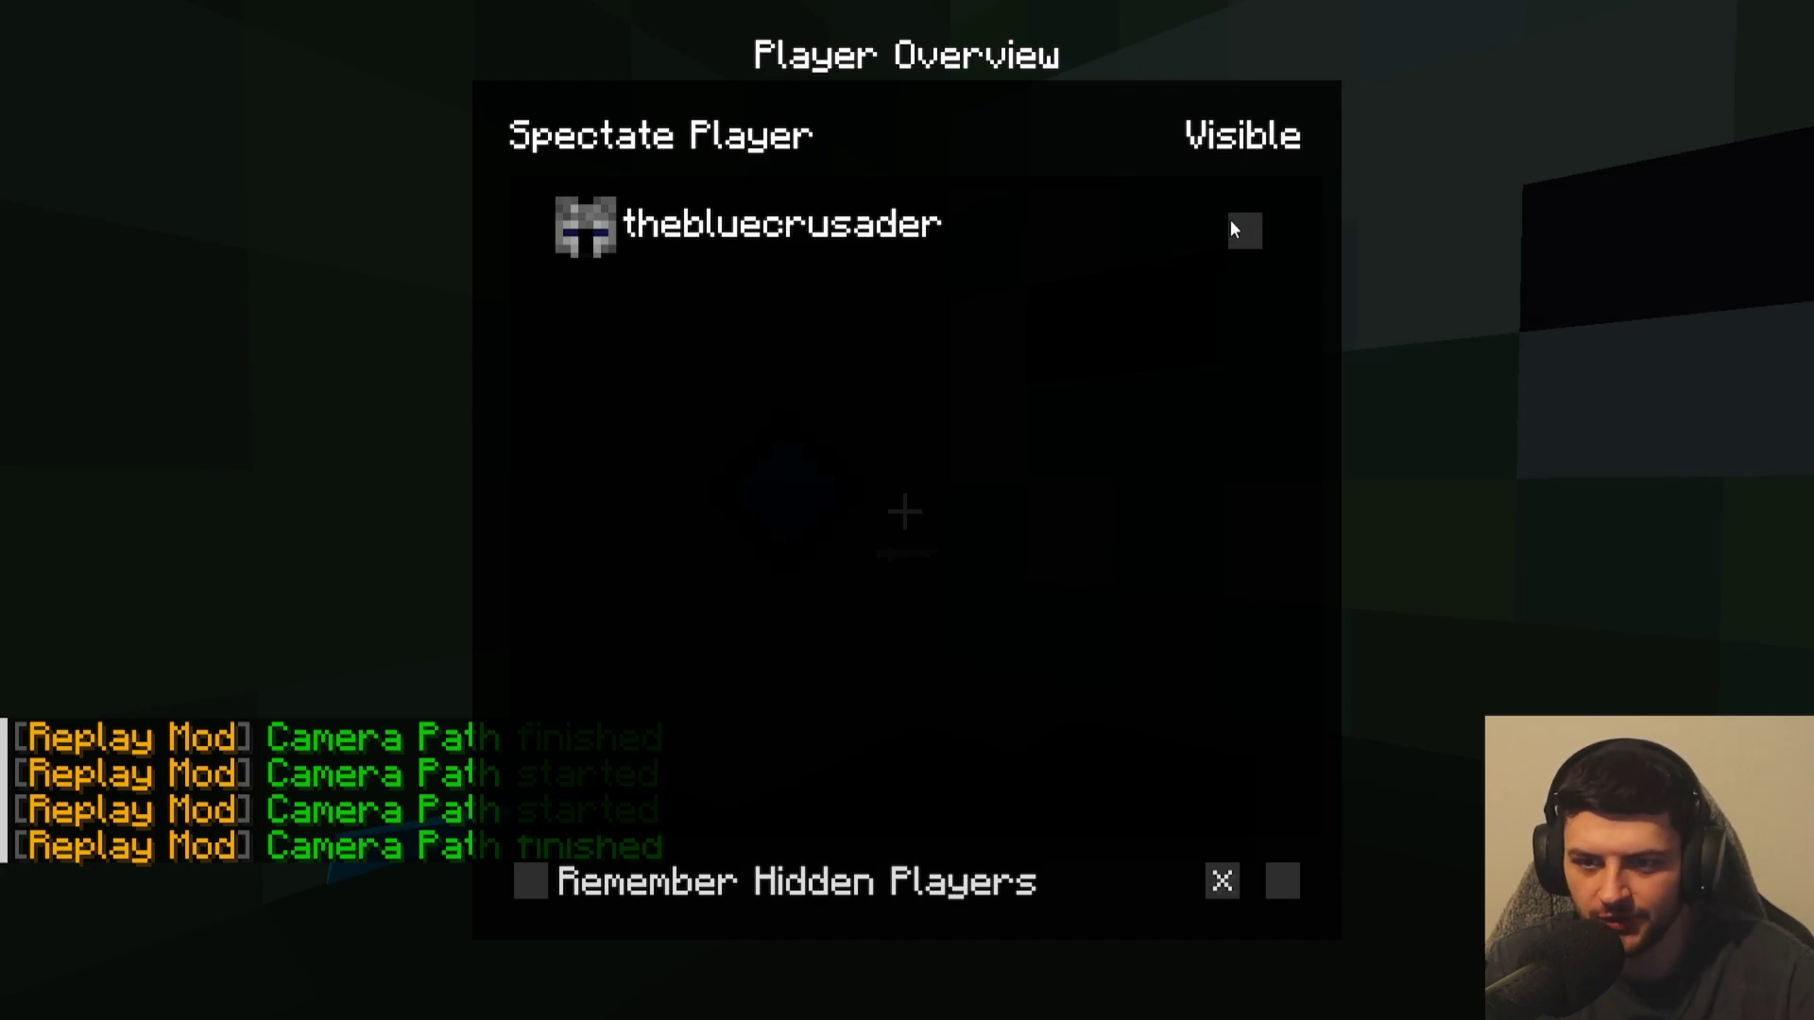
pyautogui.click(1233, 229)
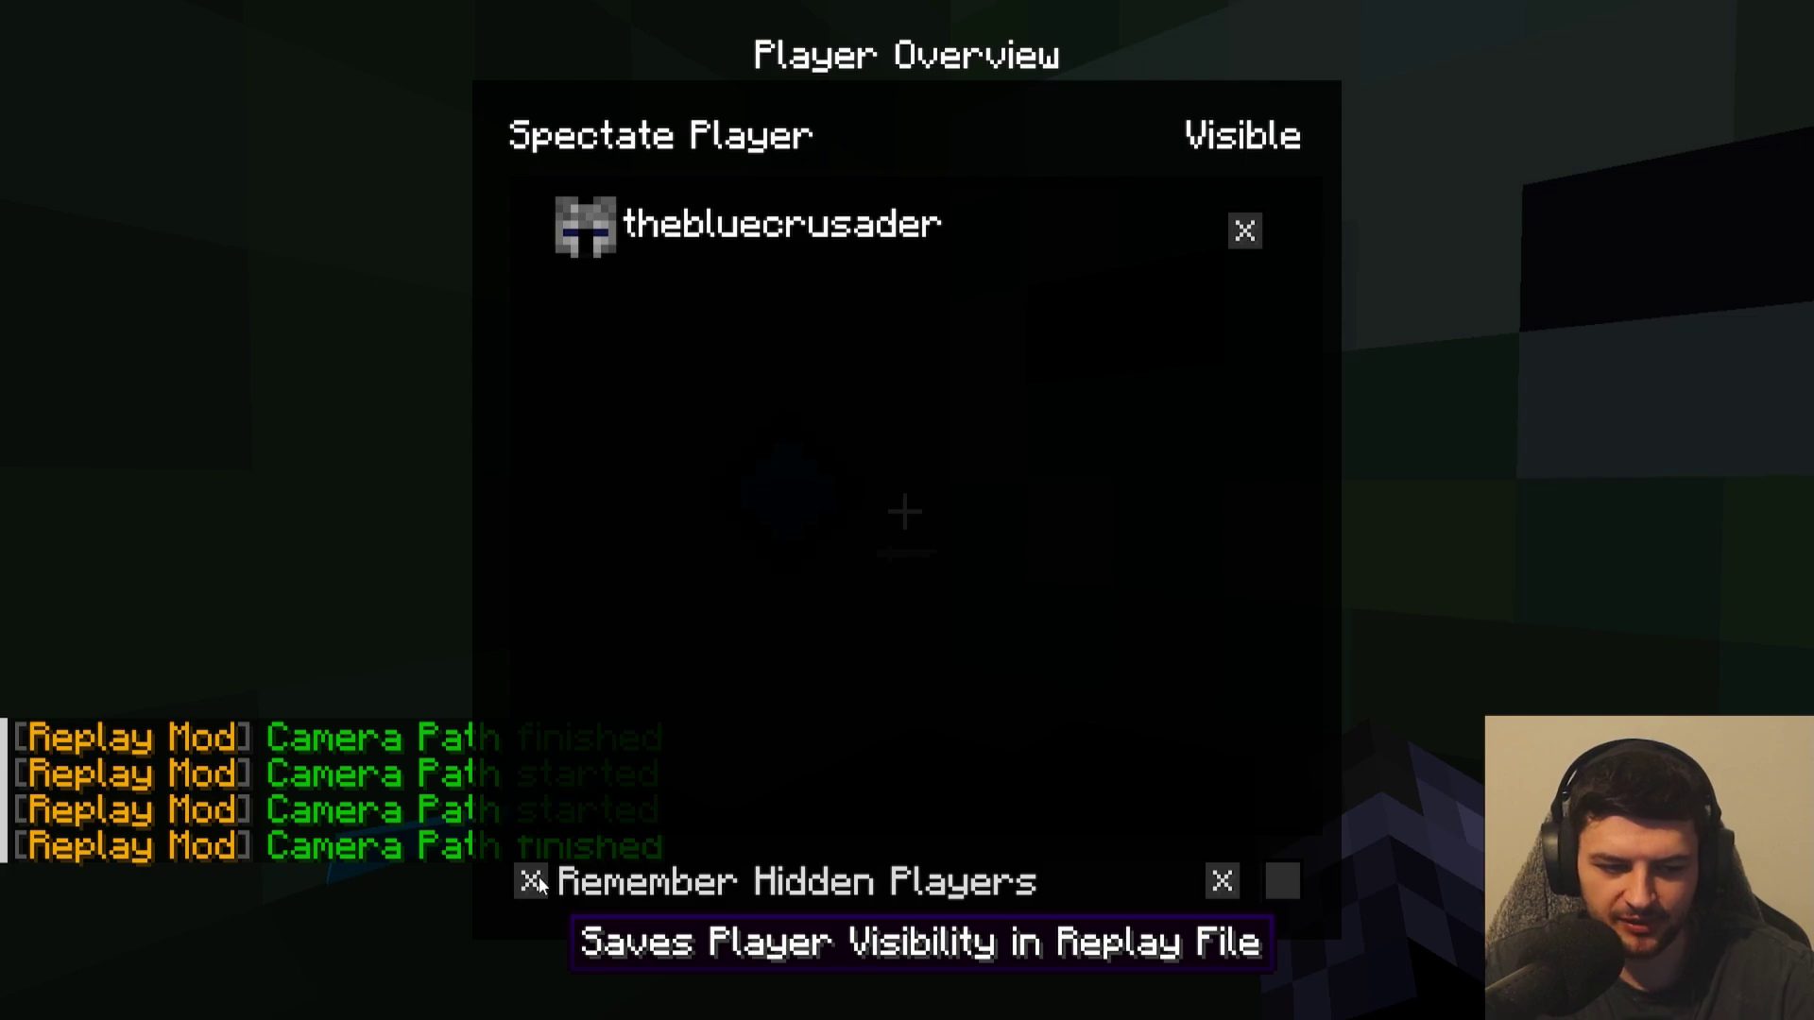
# Try hiding all players and showing them all again, and close the Player Overview.
pyautogui.click(1282, 881)
pyautogui.click(1223, 882)
pyautogui.click(1279, 881)
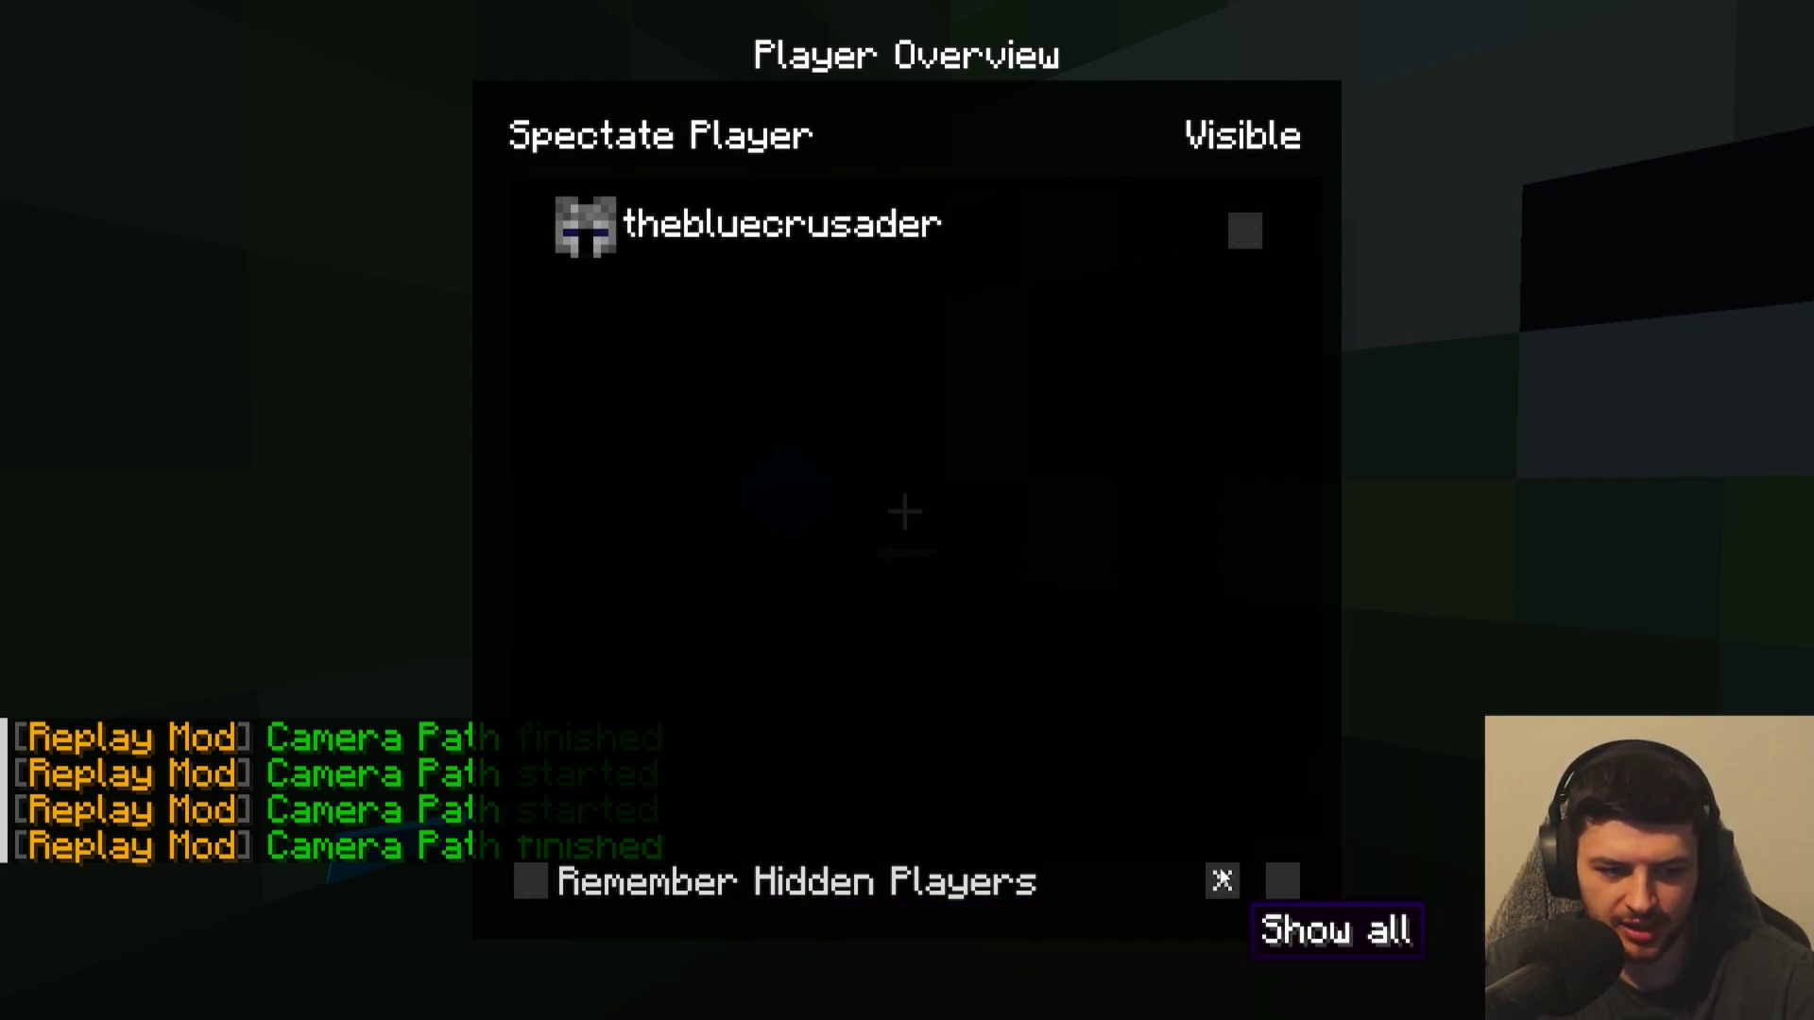
pyautogui.click(1221, 879)
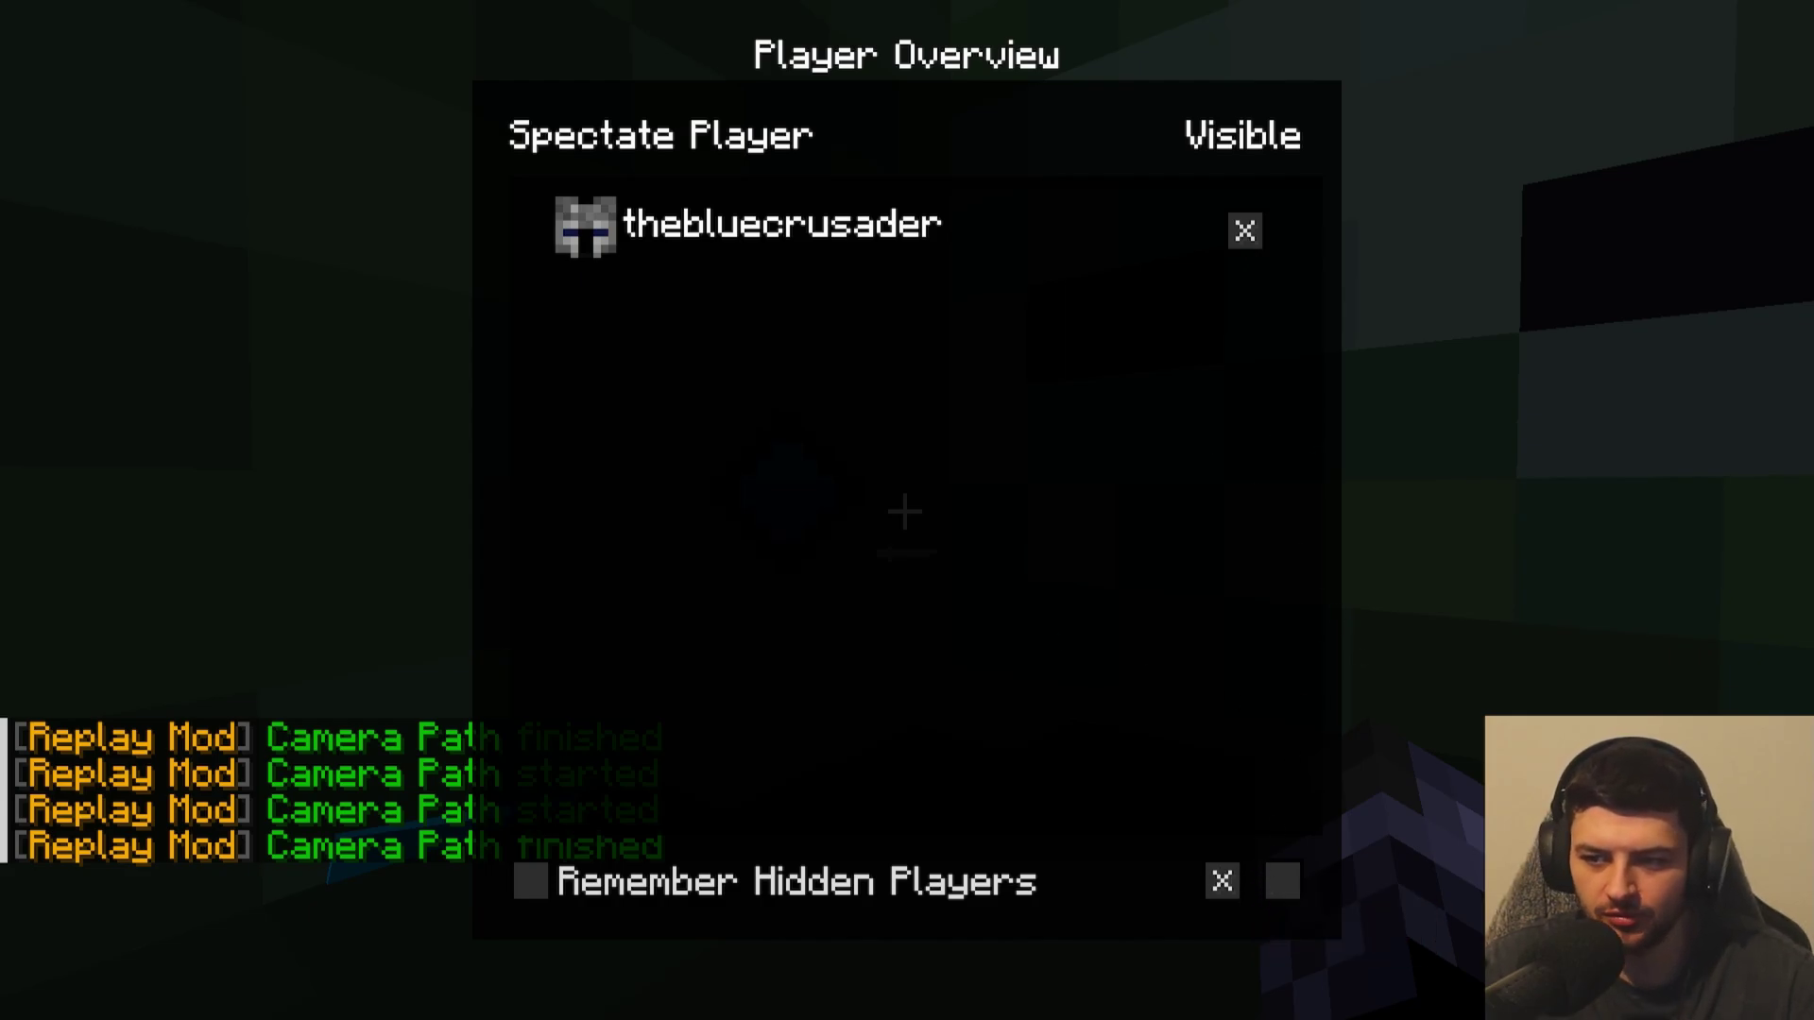
pyautogui.press('Escape')
# Leave the spectated player's view, fly around the nearby zombies, and spectate the player again.
pyautogui.press('s')
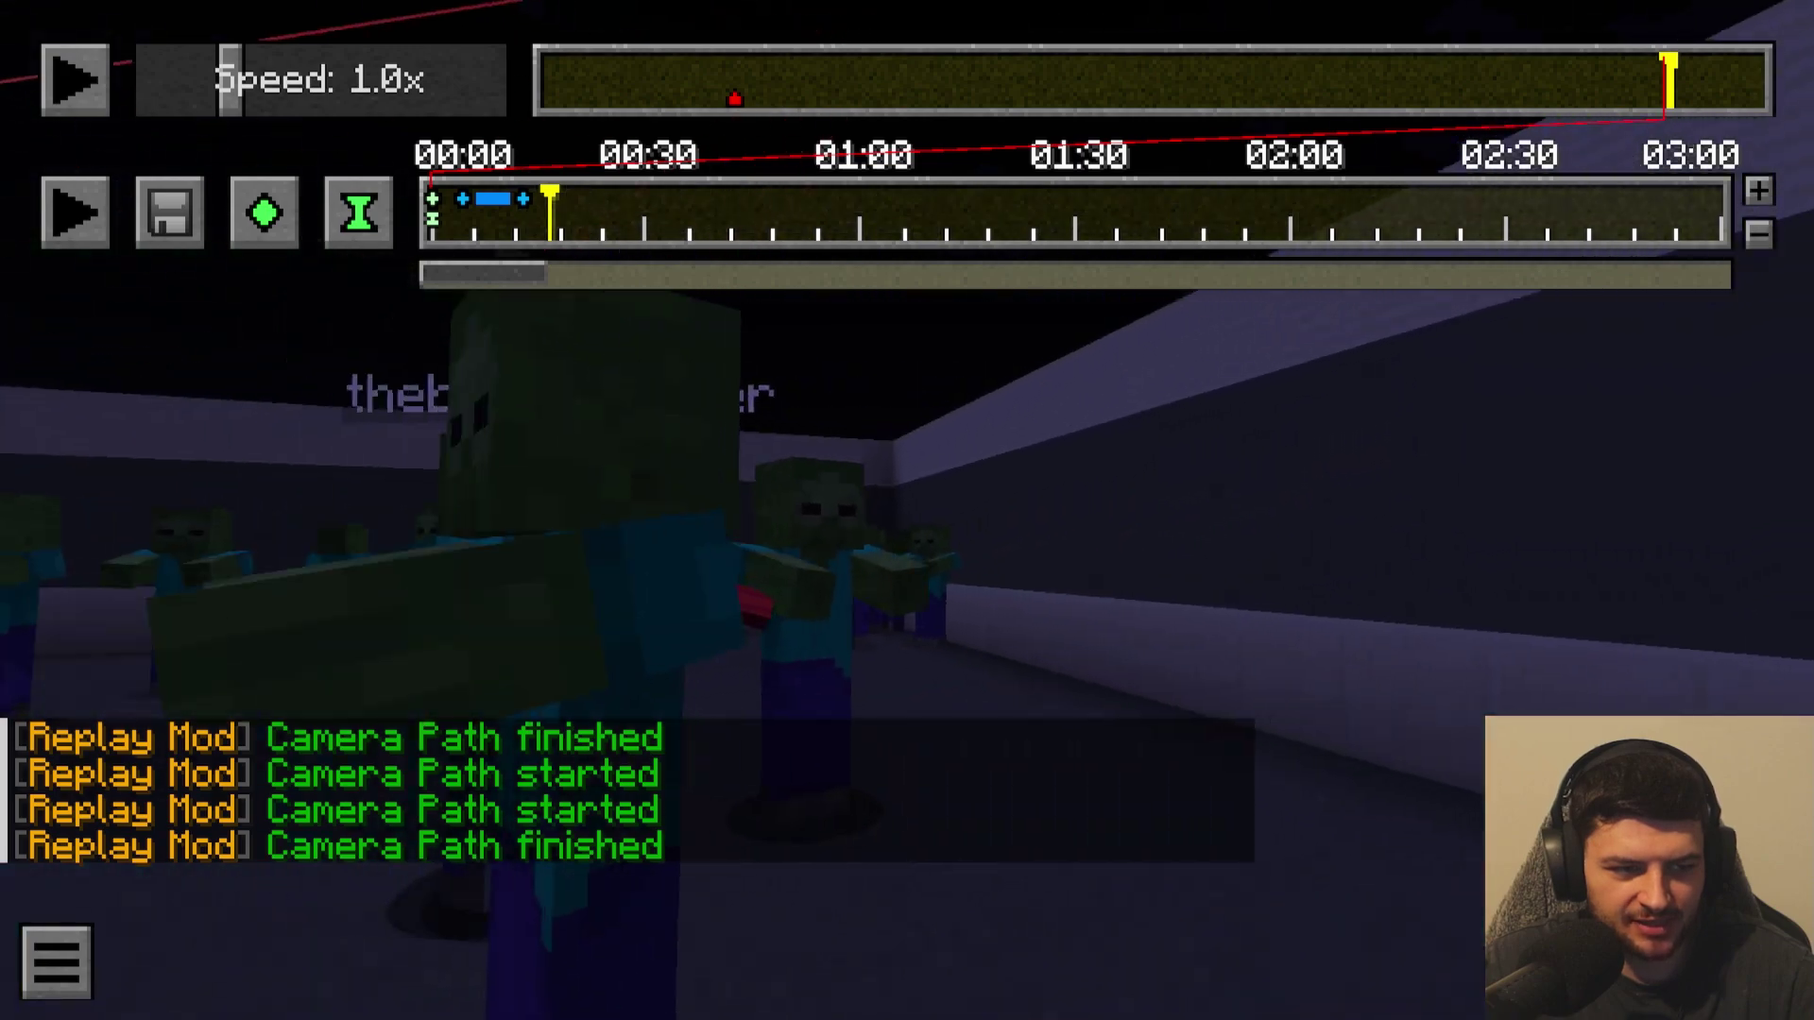
pyautogui.press('space')
pyautogui.press('w')
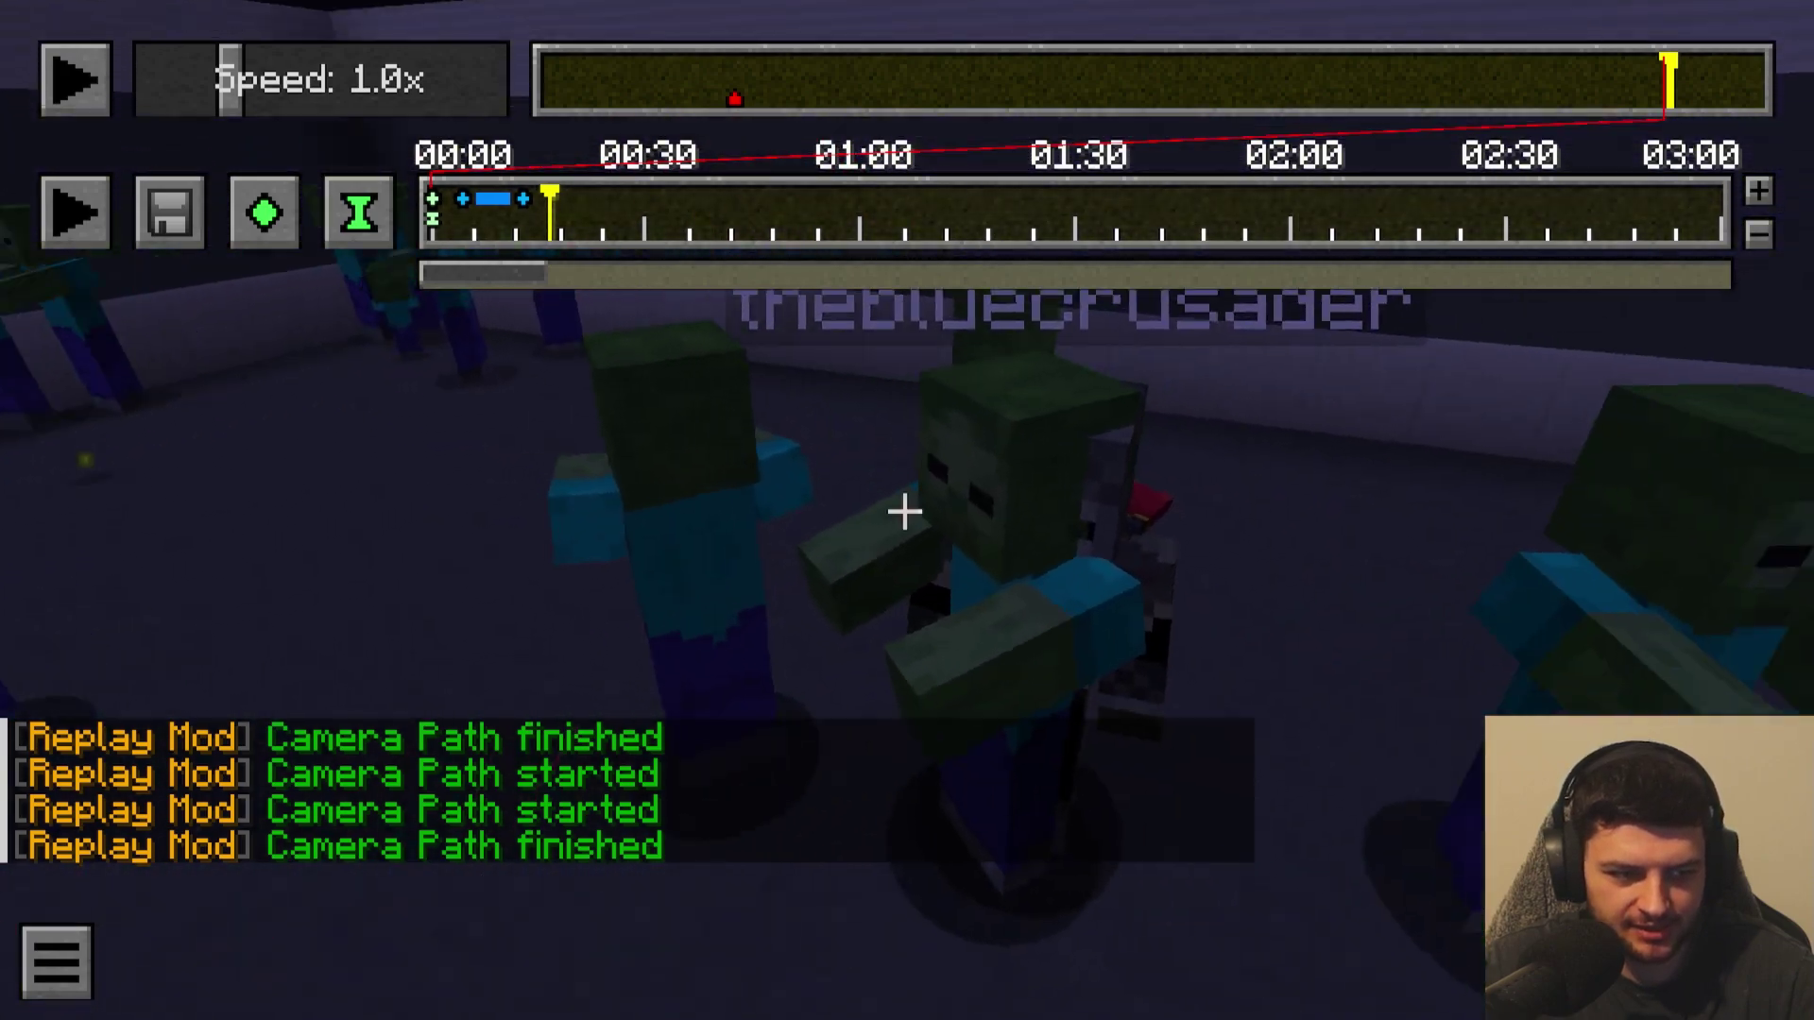
pyautogui.press('w')
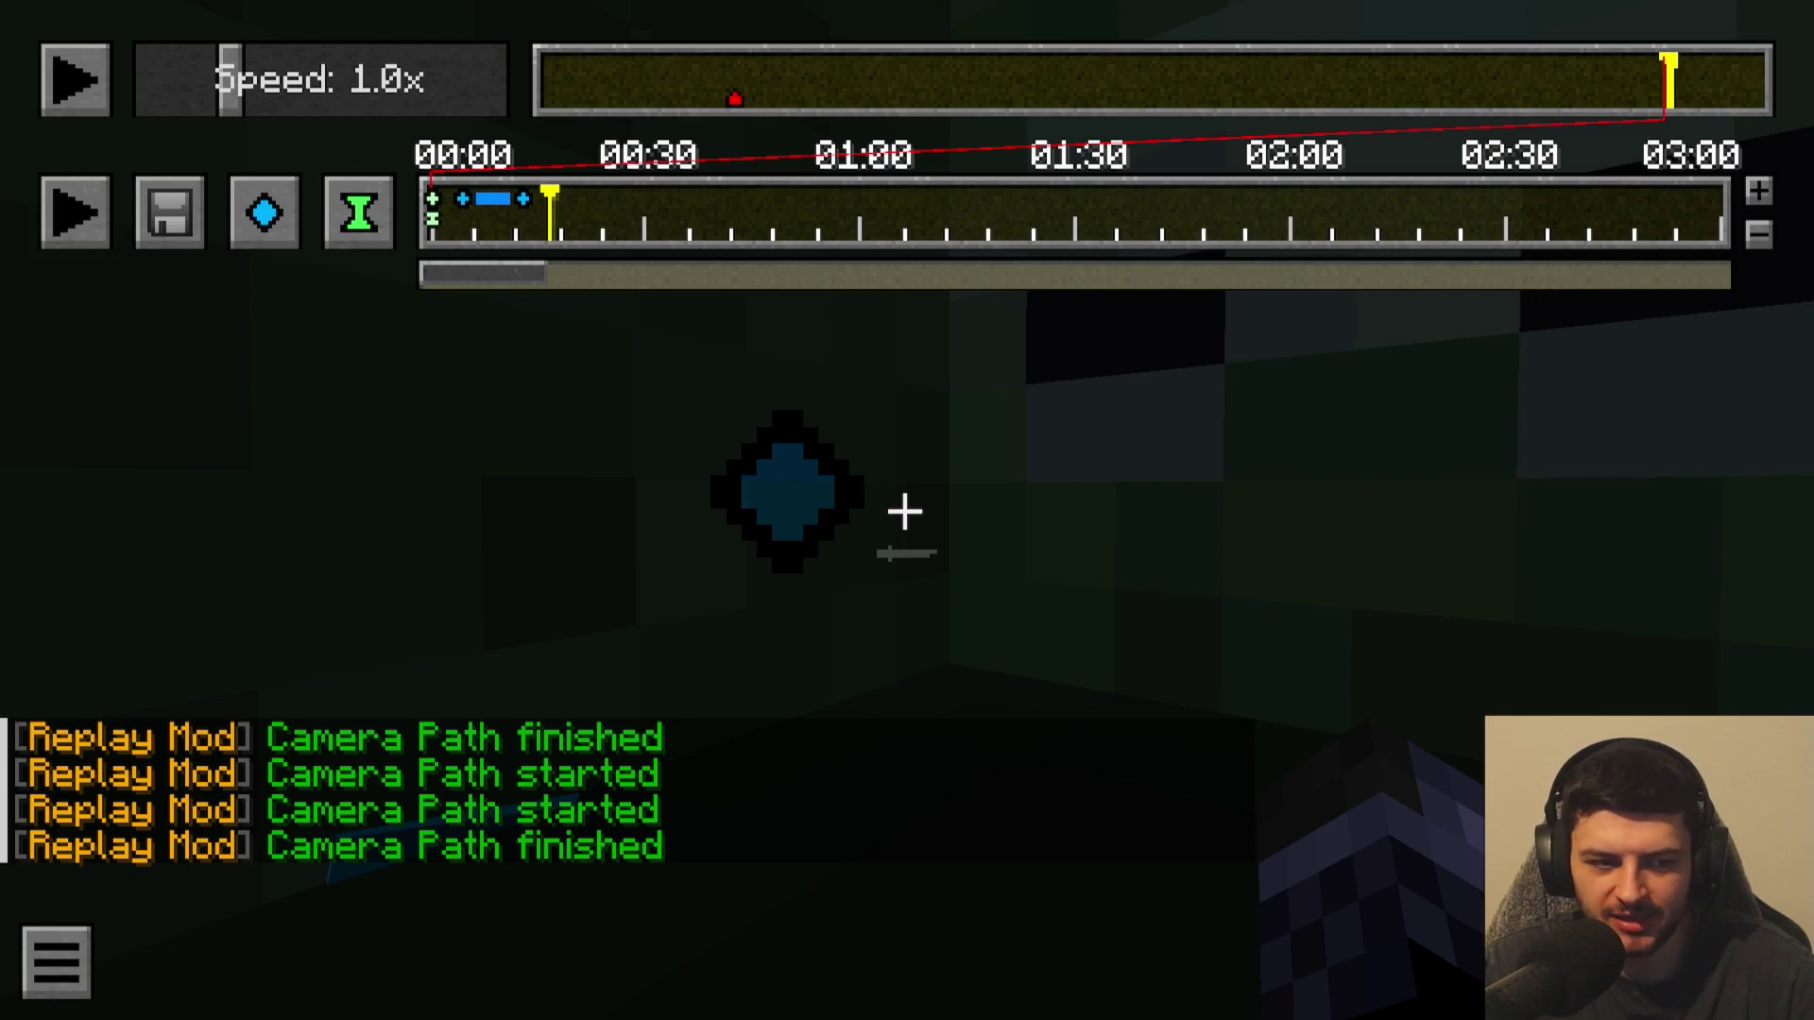
# Frame a front-facing zombie up close with the free camera and save the view as the replay's thumbnail.
pyautogui.press('s')
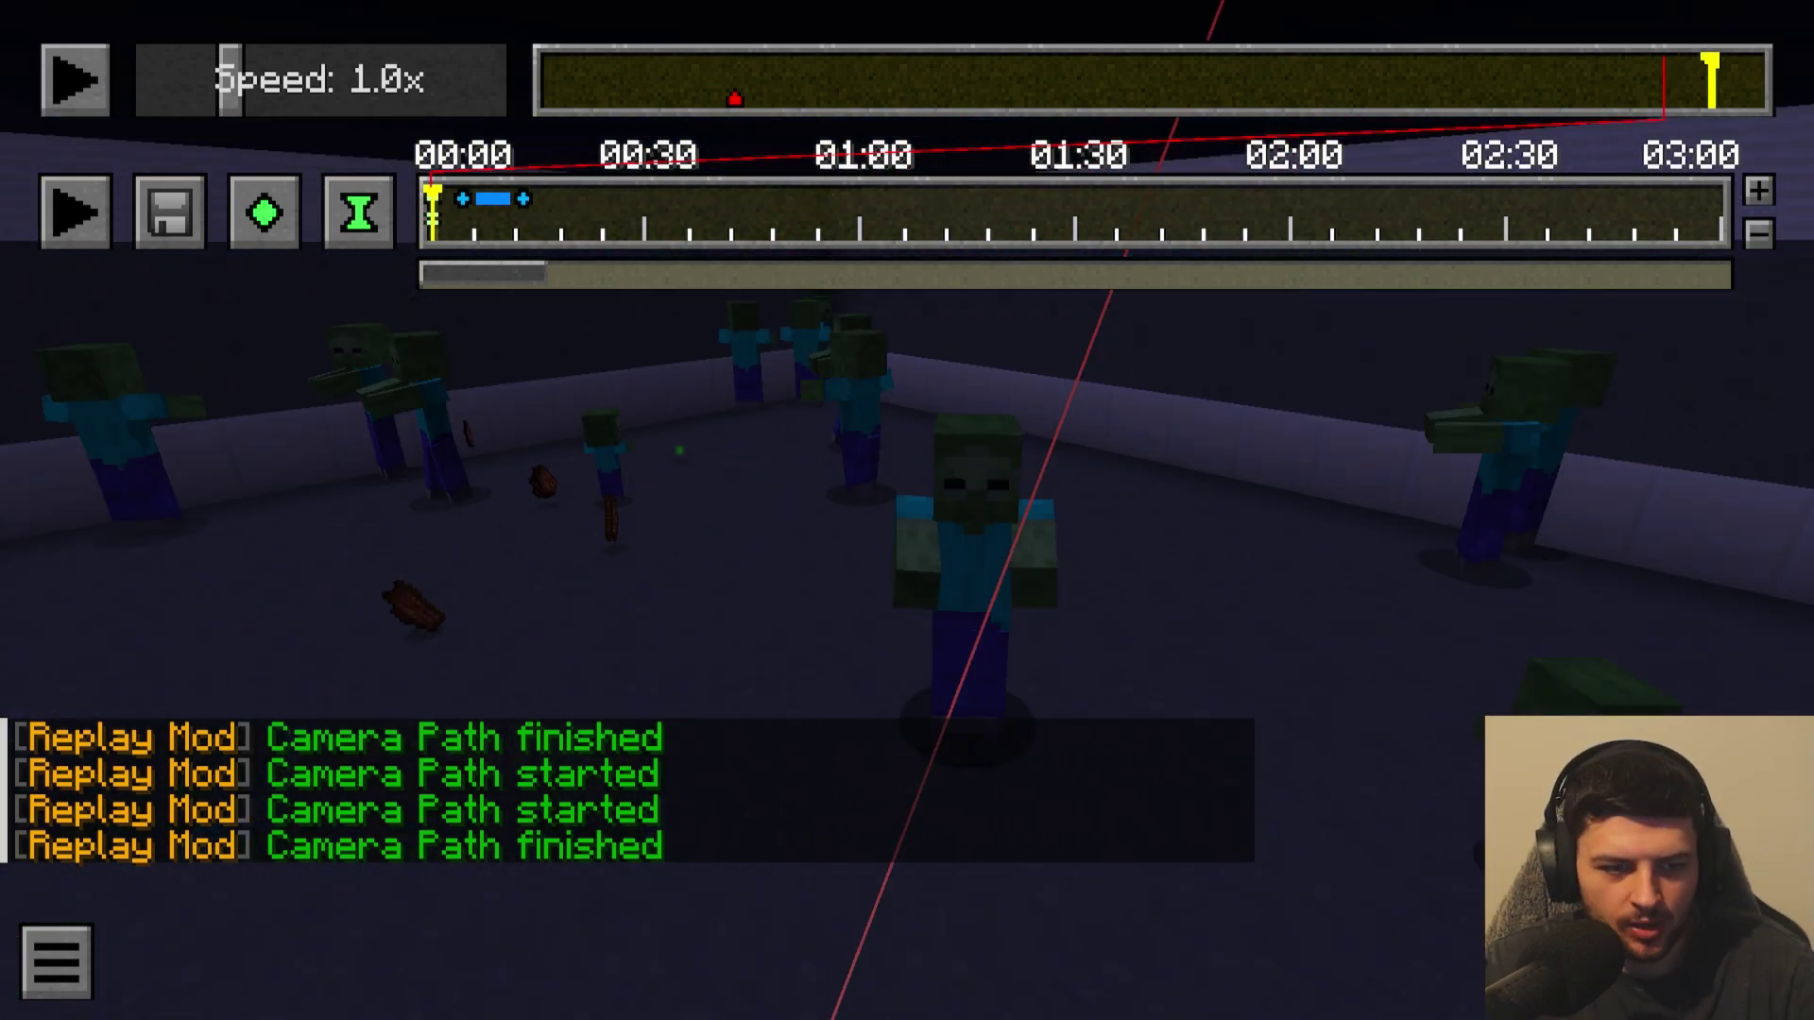
pyautogui.press('w')
pyautogui.press('s')
pyautogui.press('w')
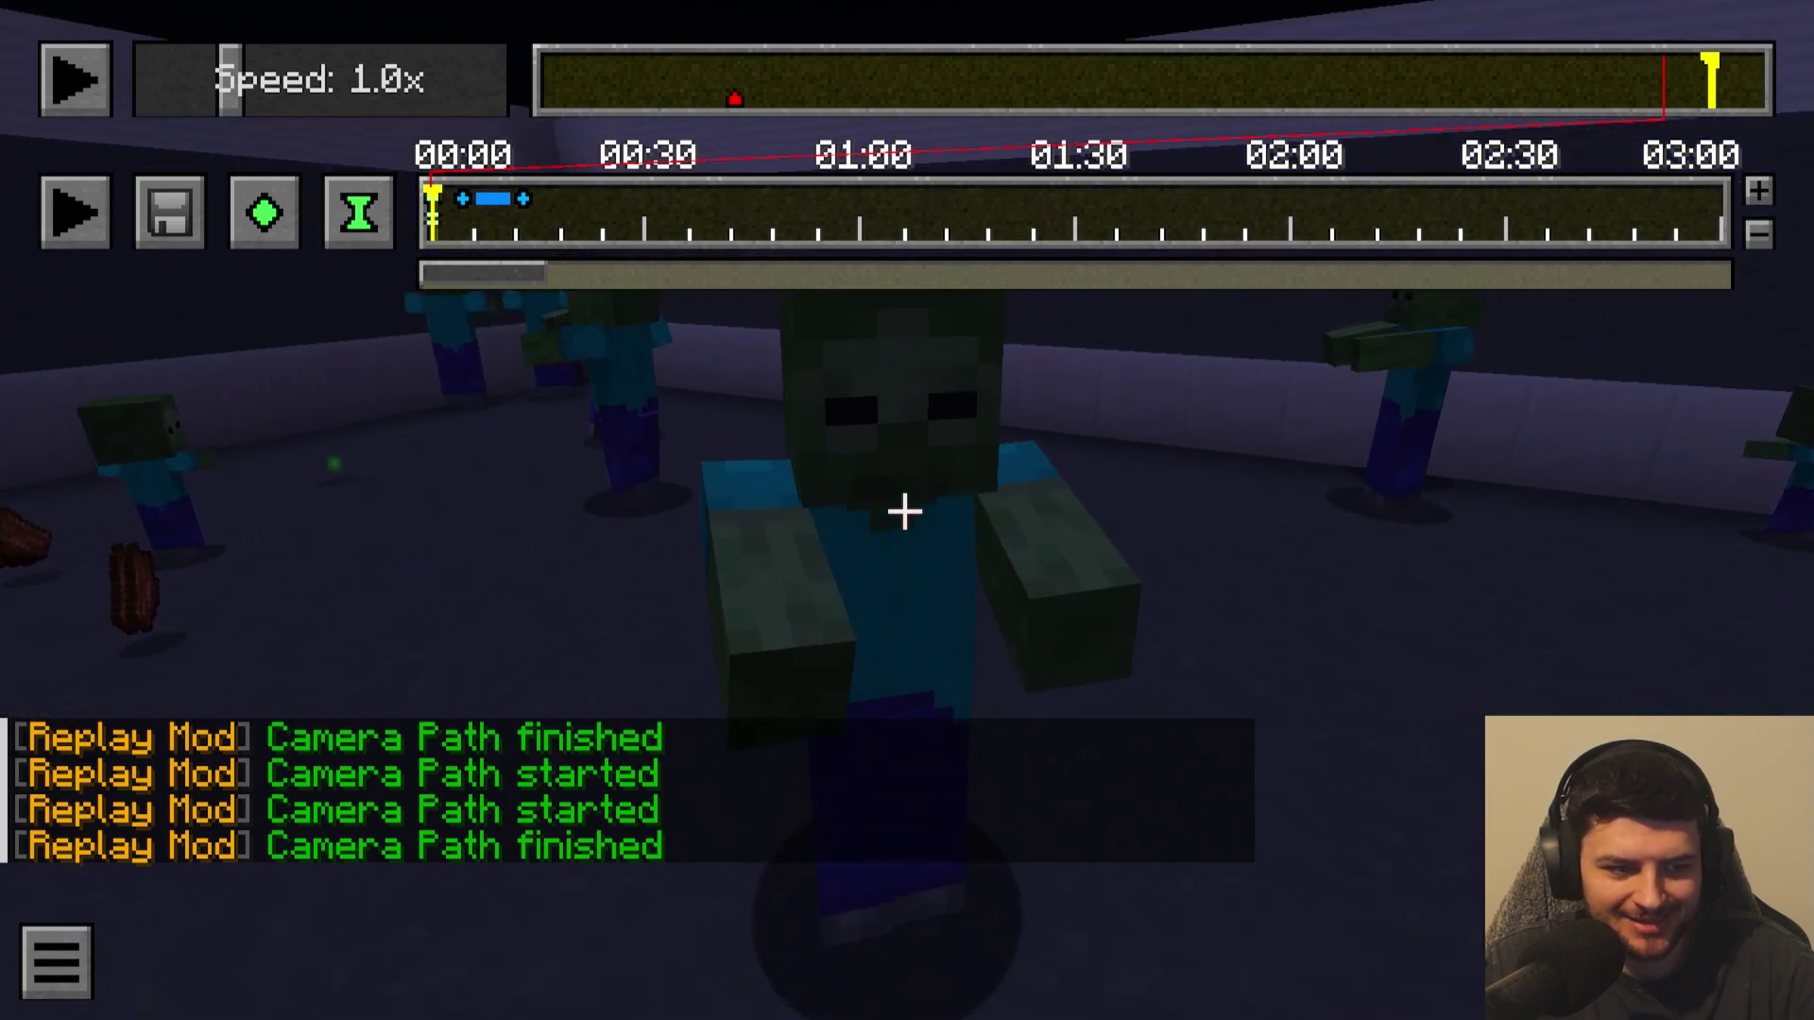
pyautogui.press('s')
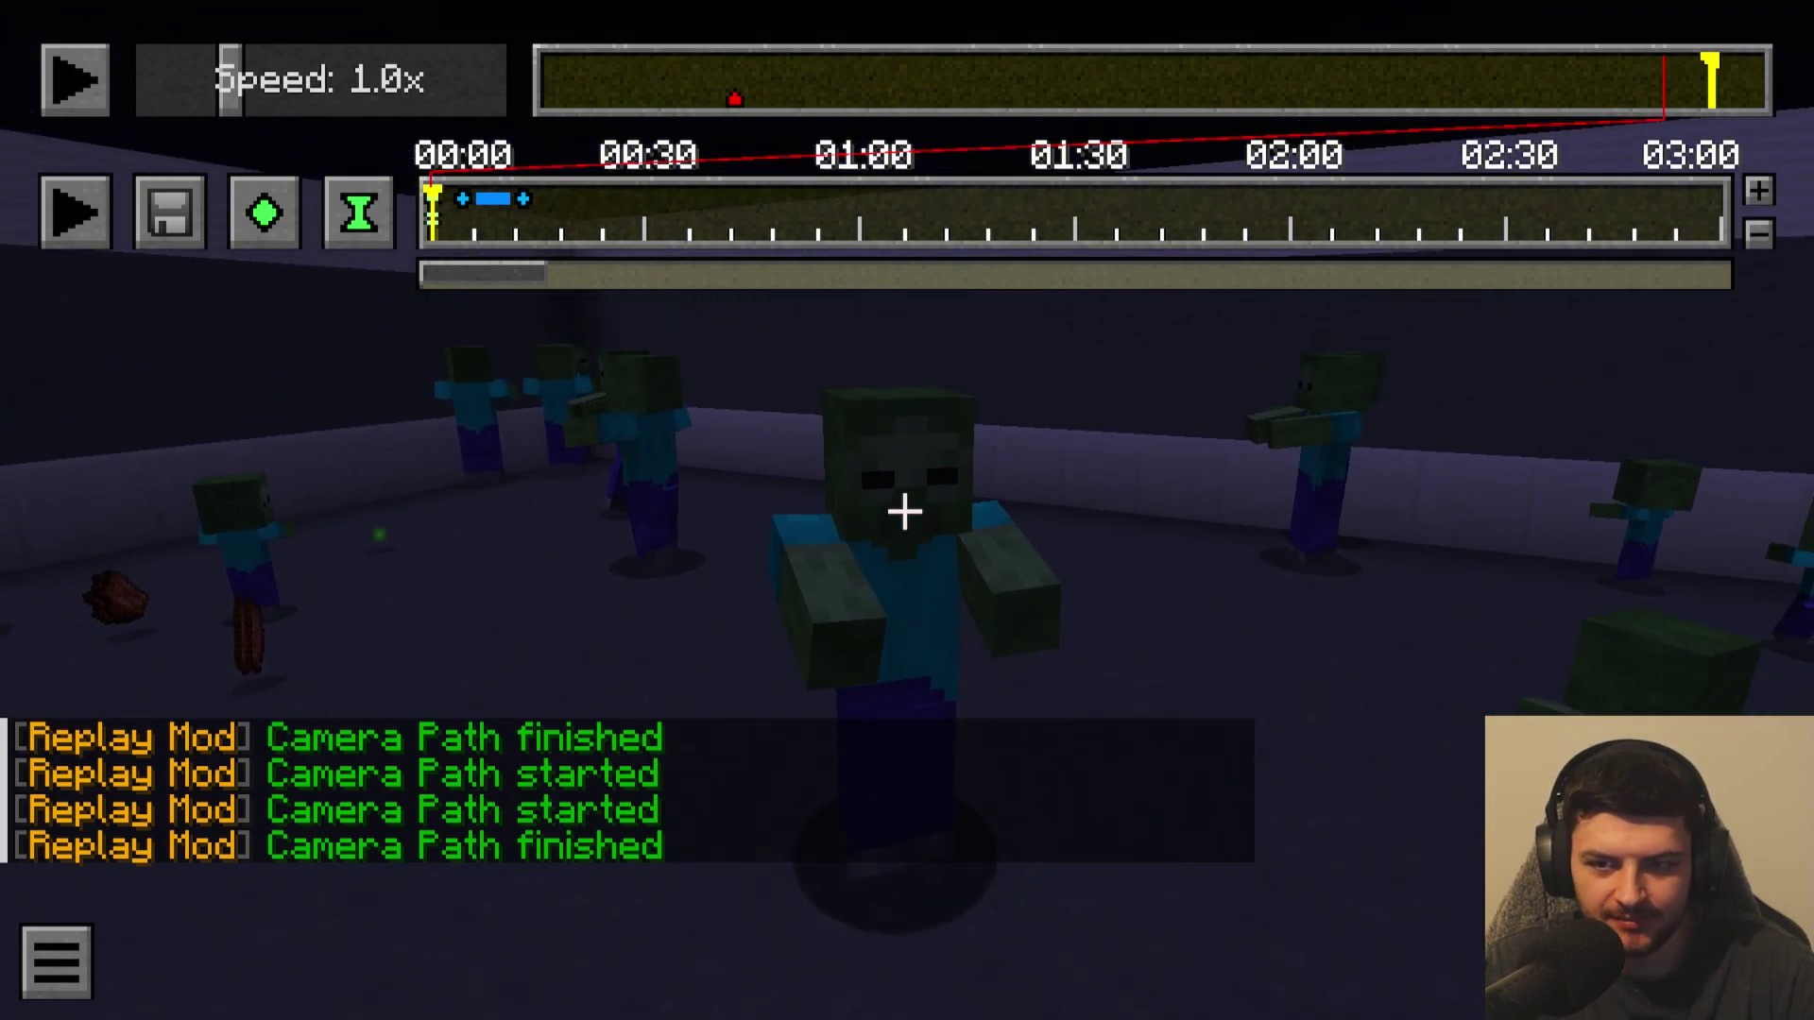
pyautogui.press('n')
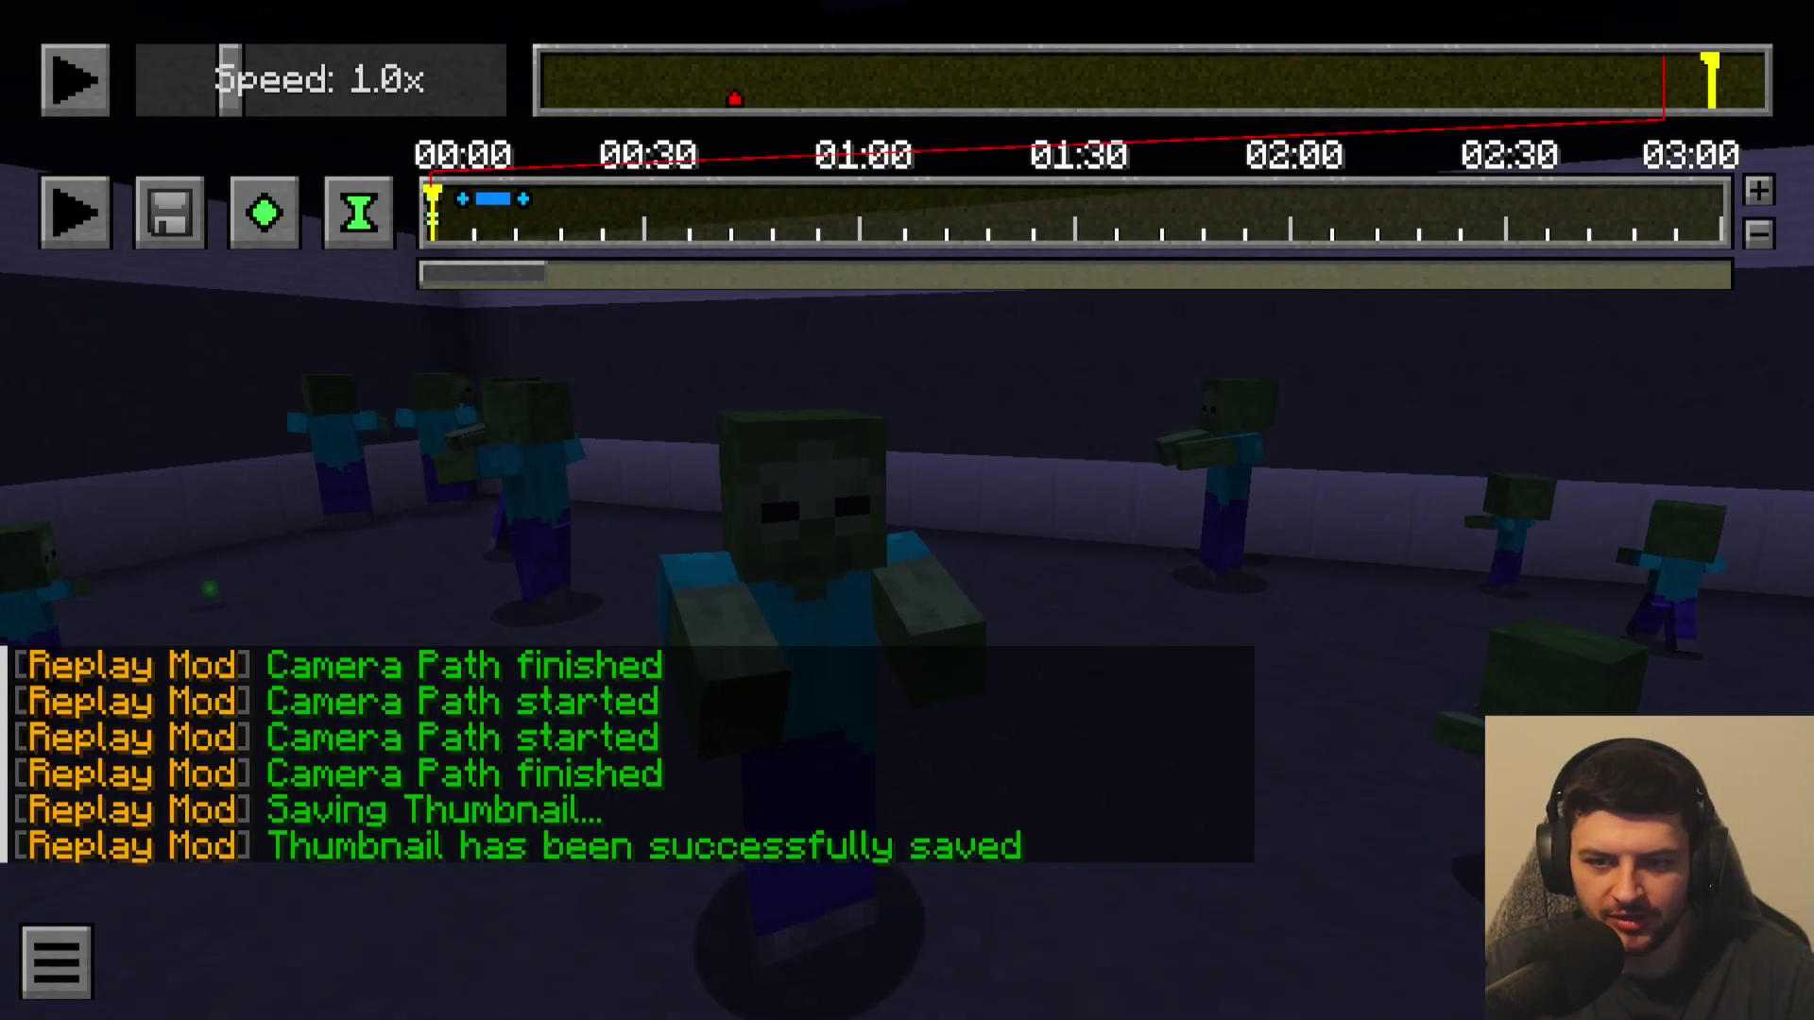
pyautogui.press('s')
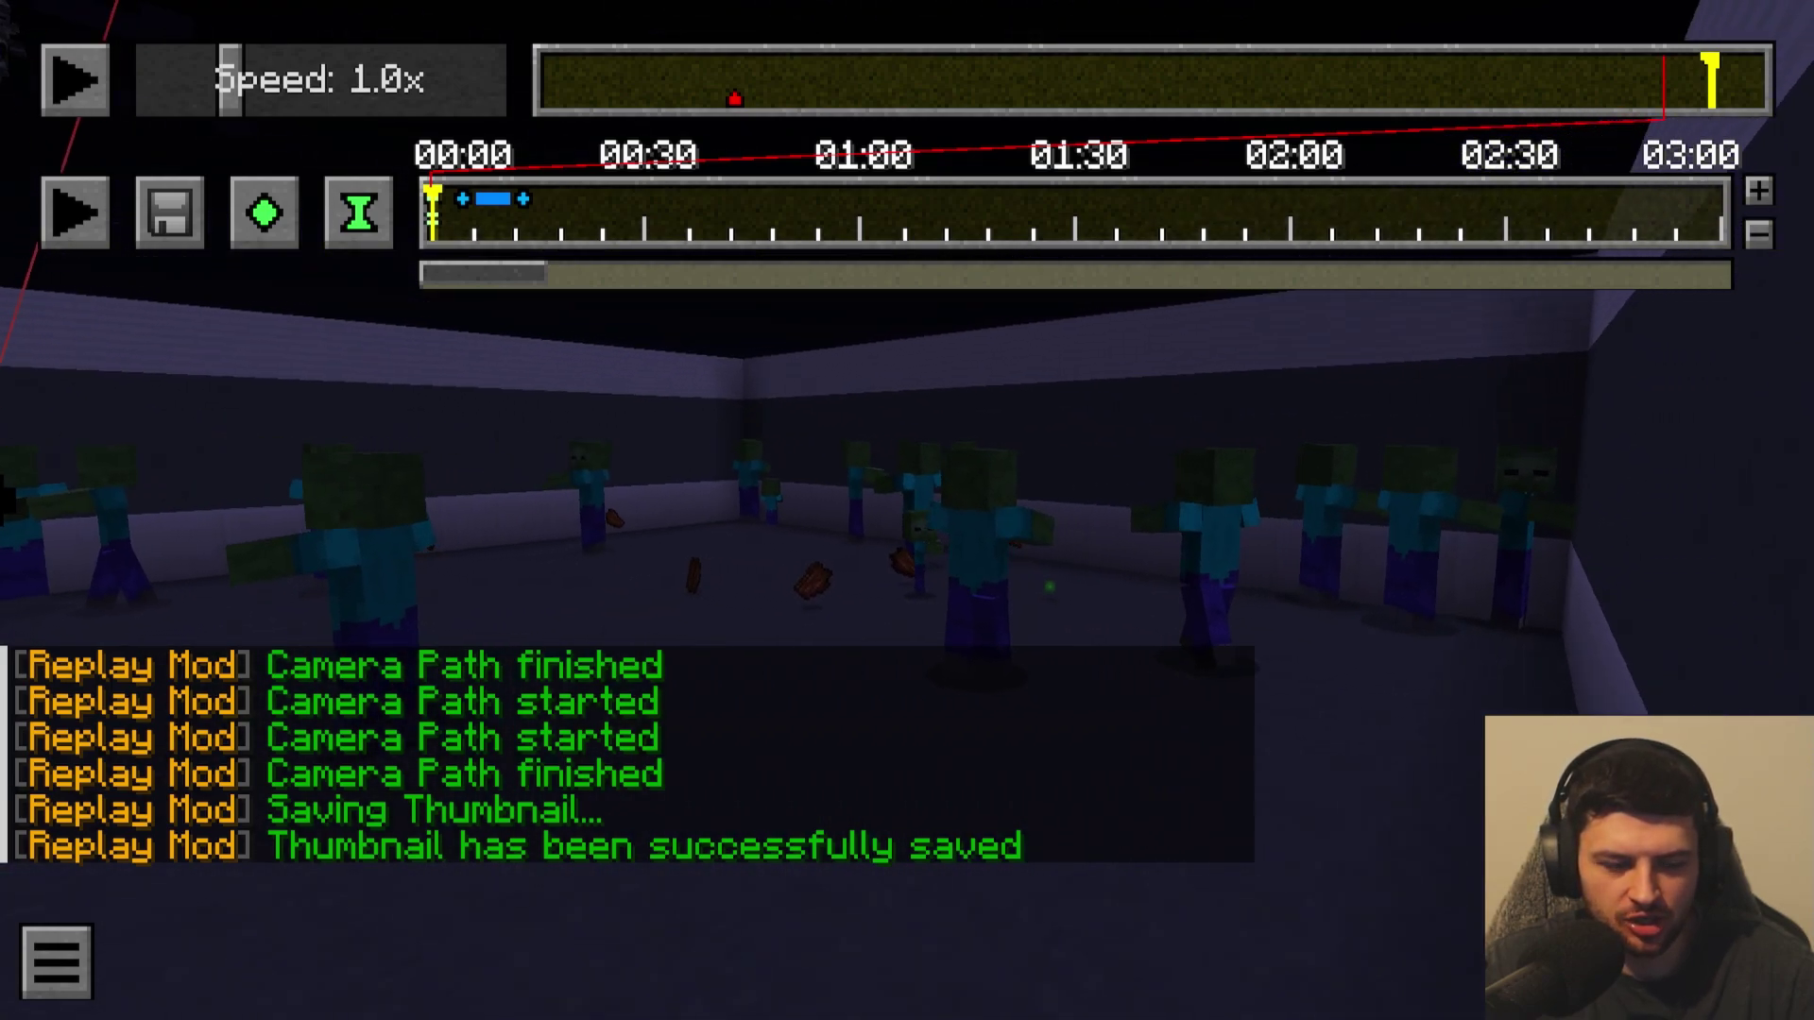
pyautogui.press('a')
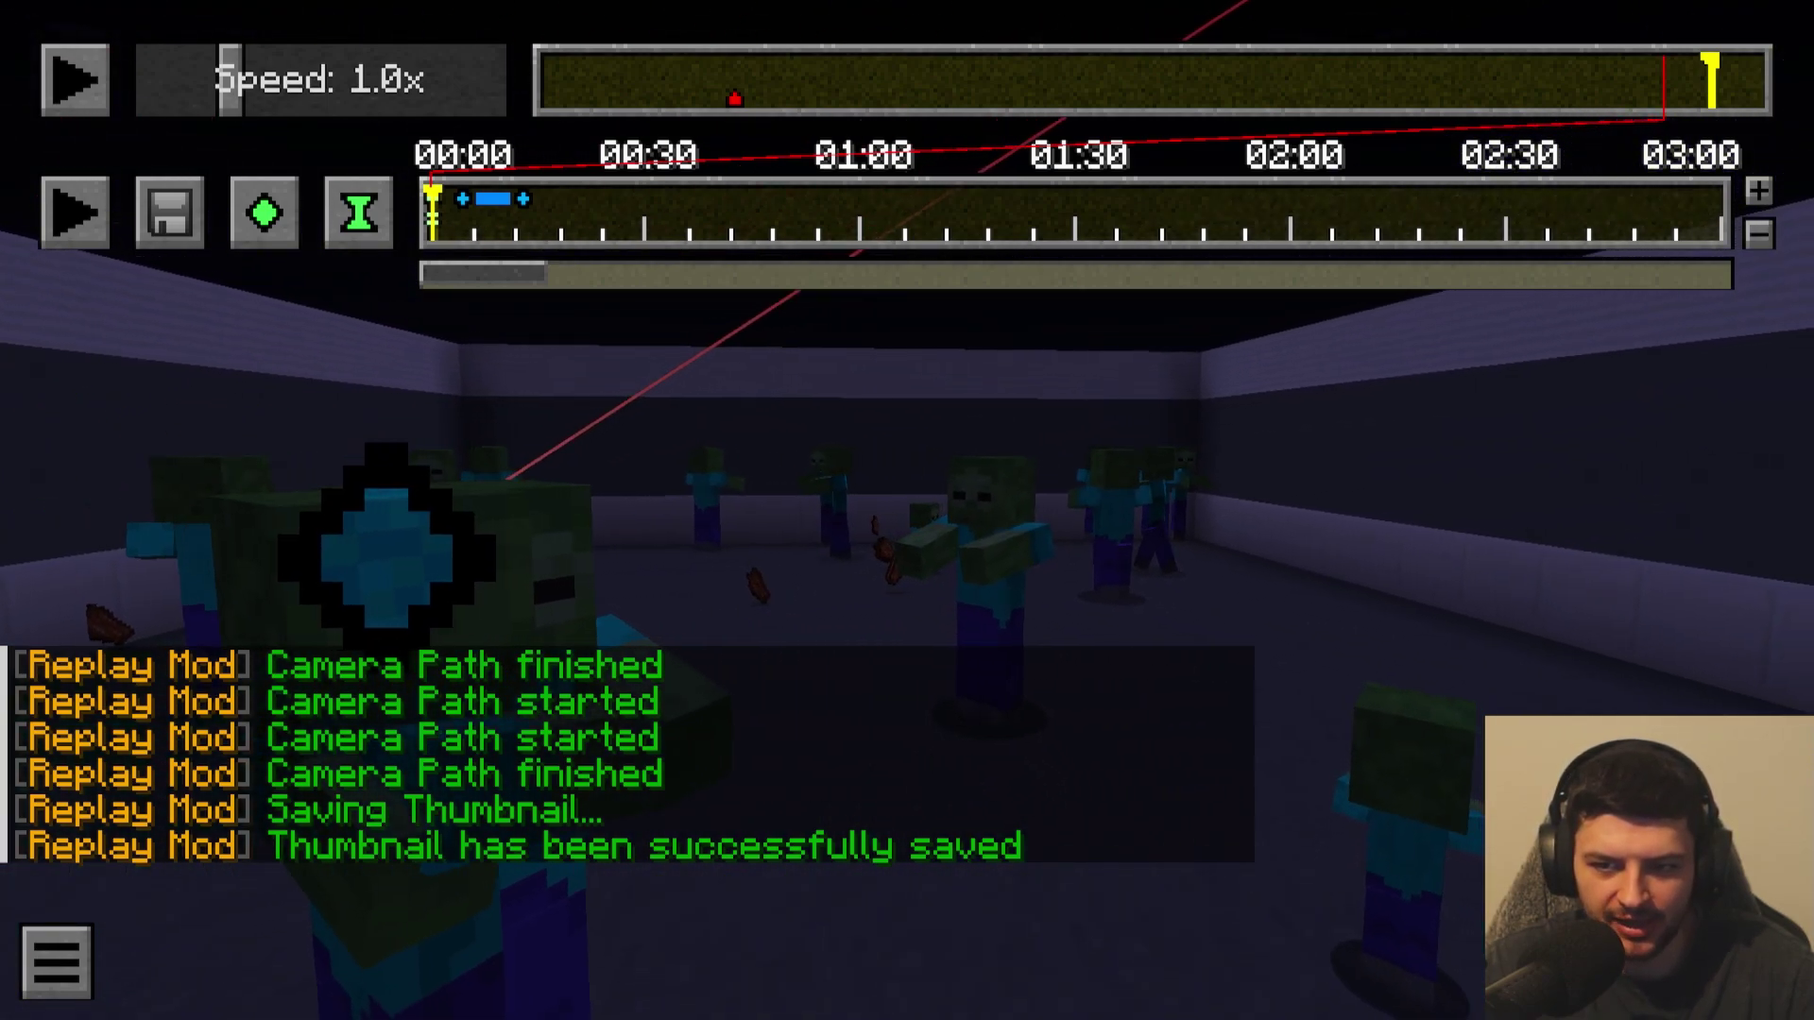
pyautogui.press('a')
pyautogui.press('s')
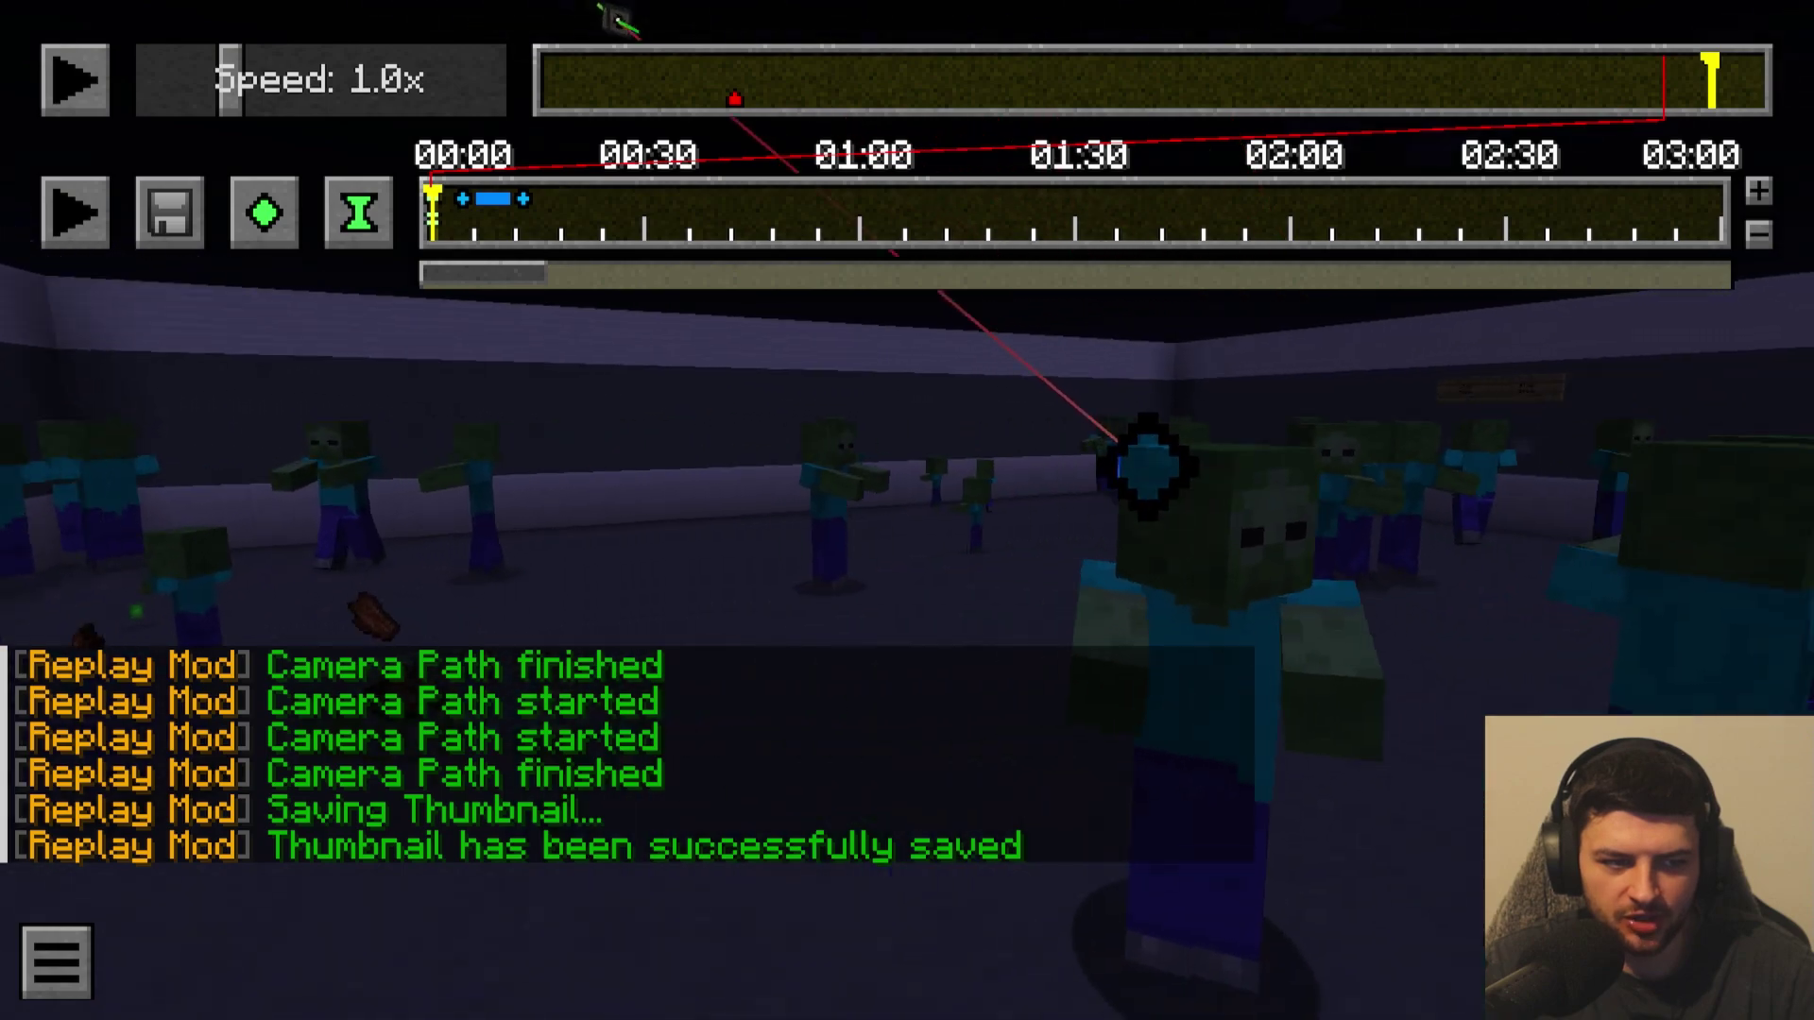
pyautogui.press('s')
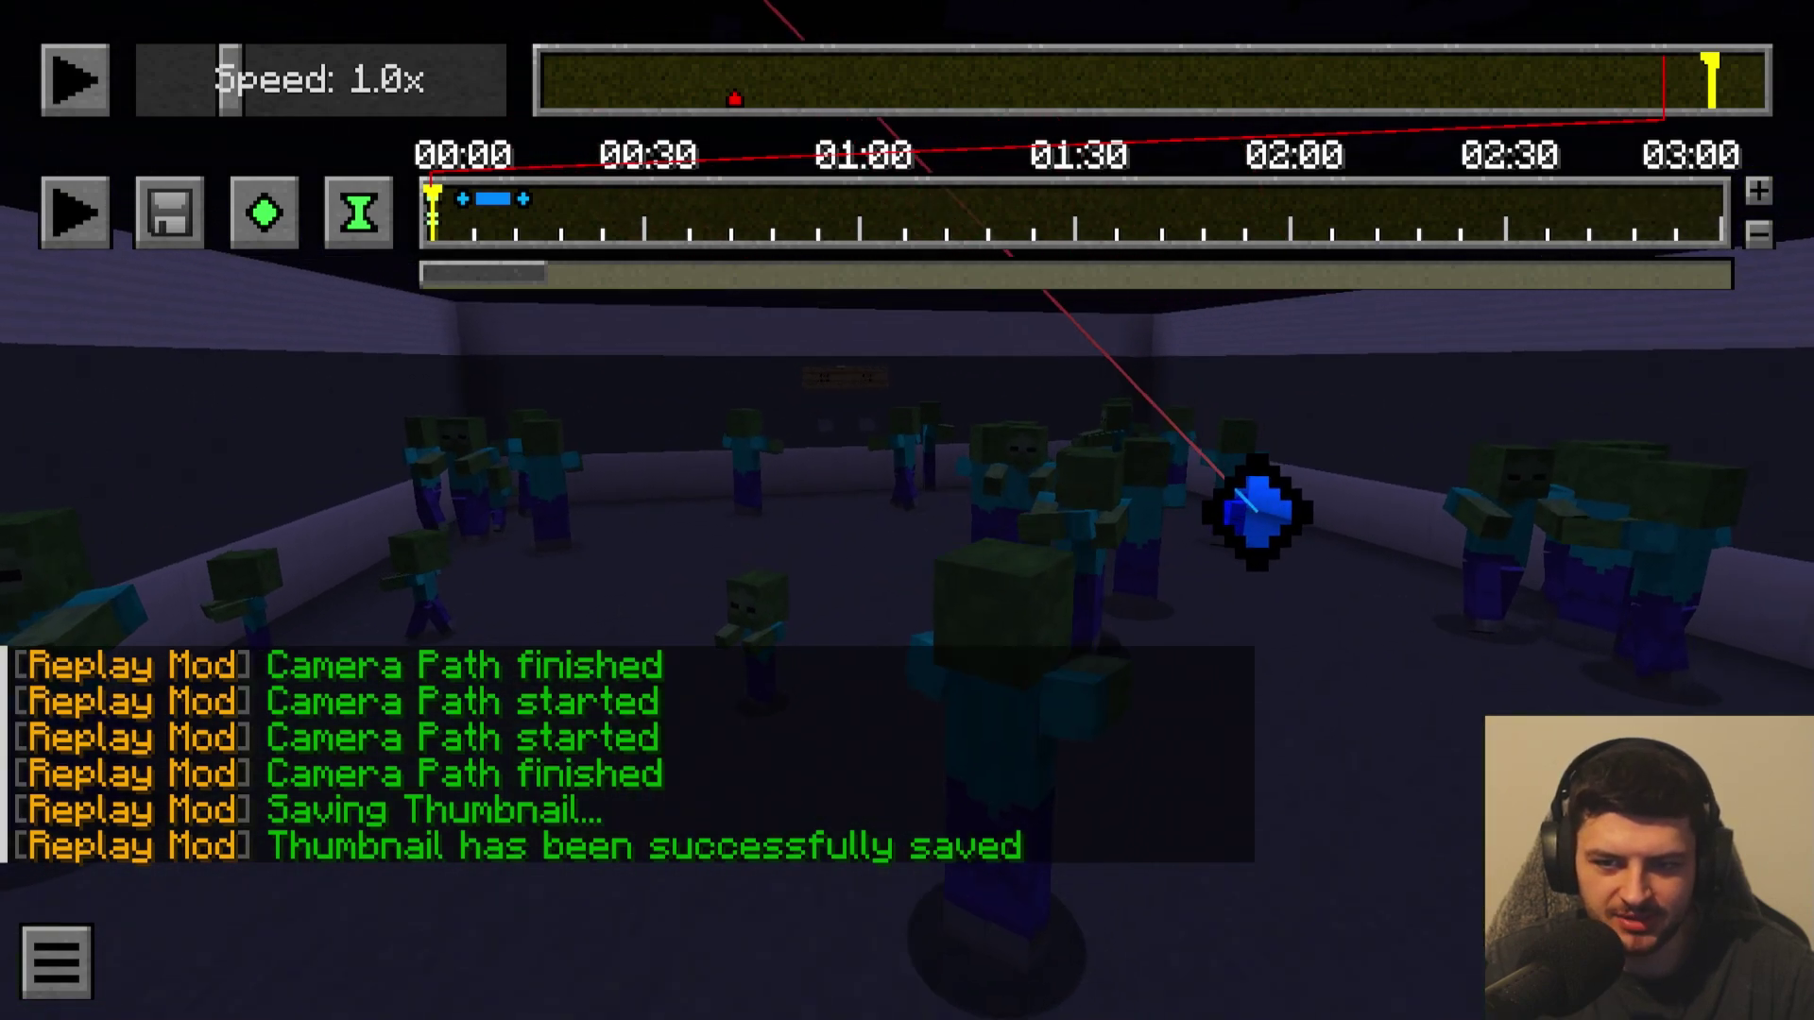
pyautogui.press('s')
pyautogui.press('space')
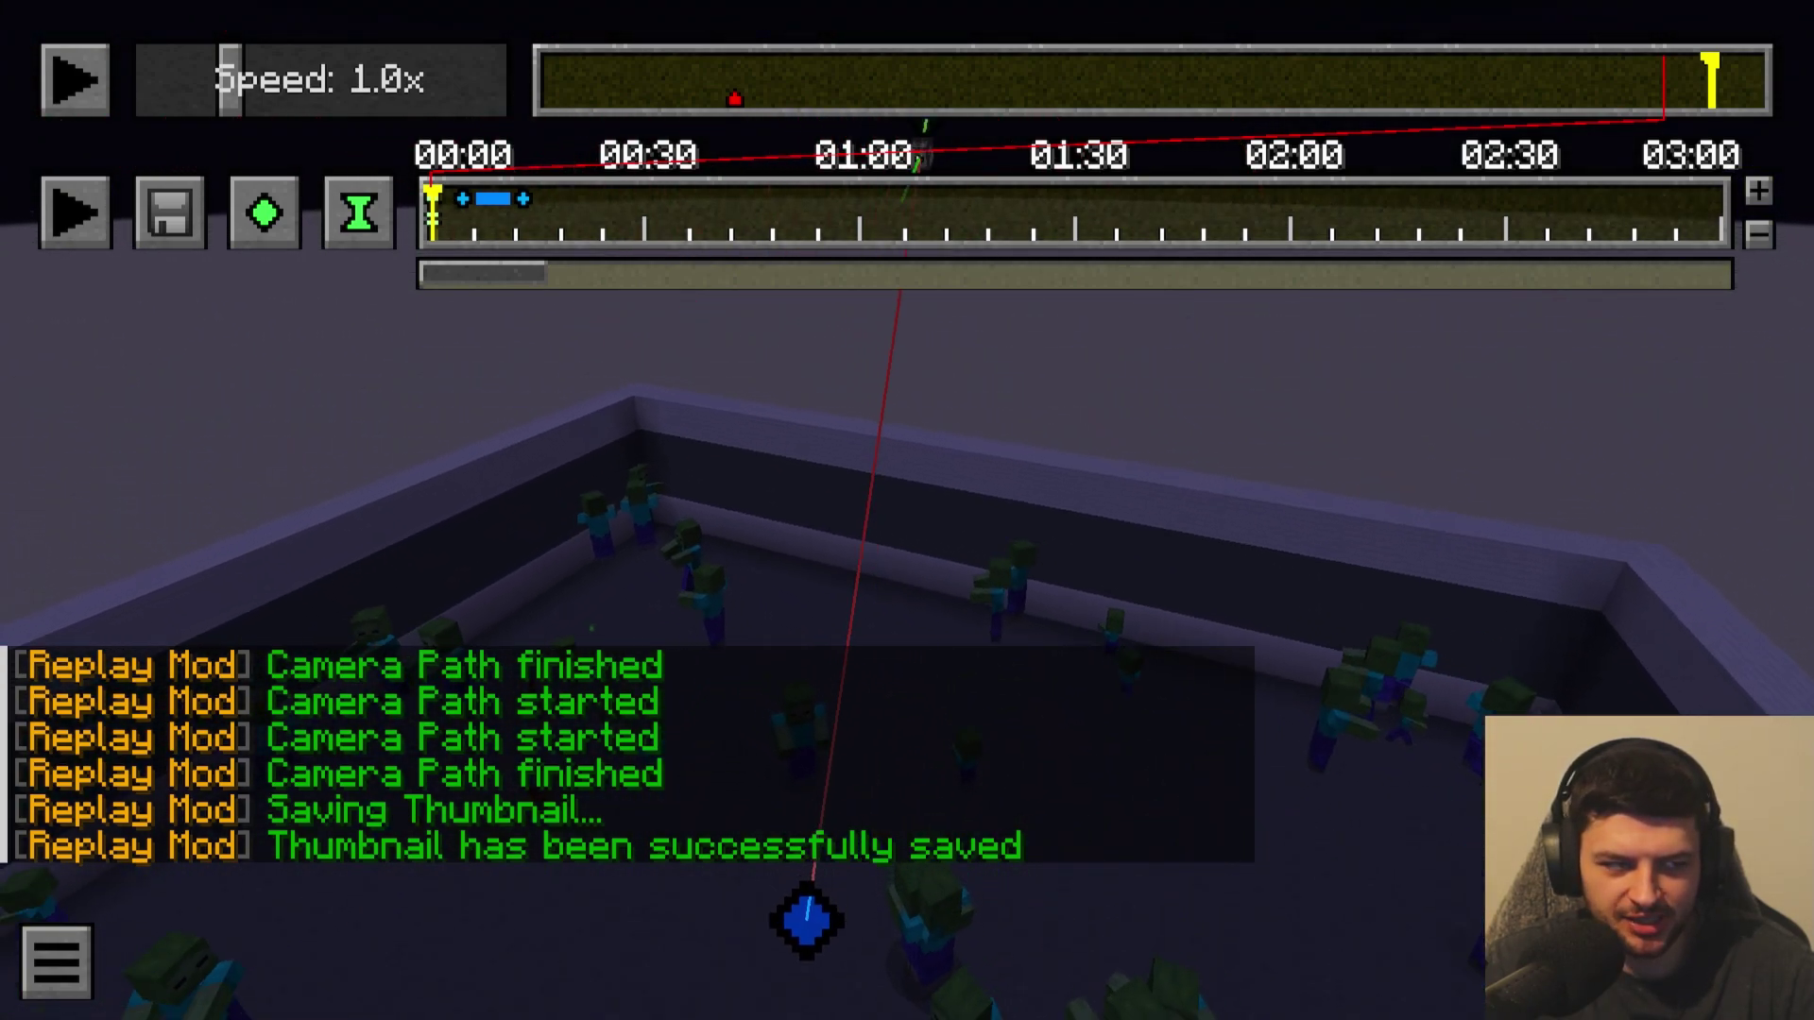
pyautogui.press('d')
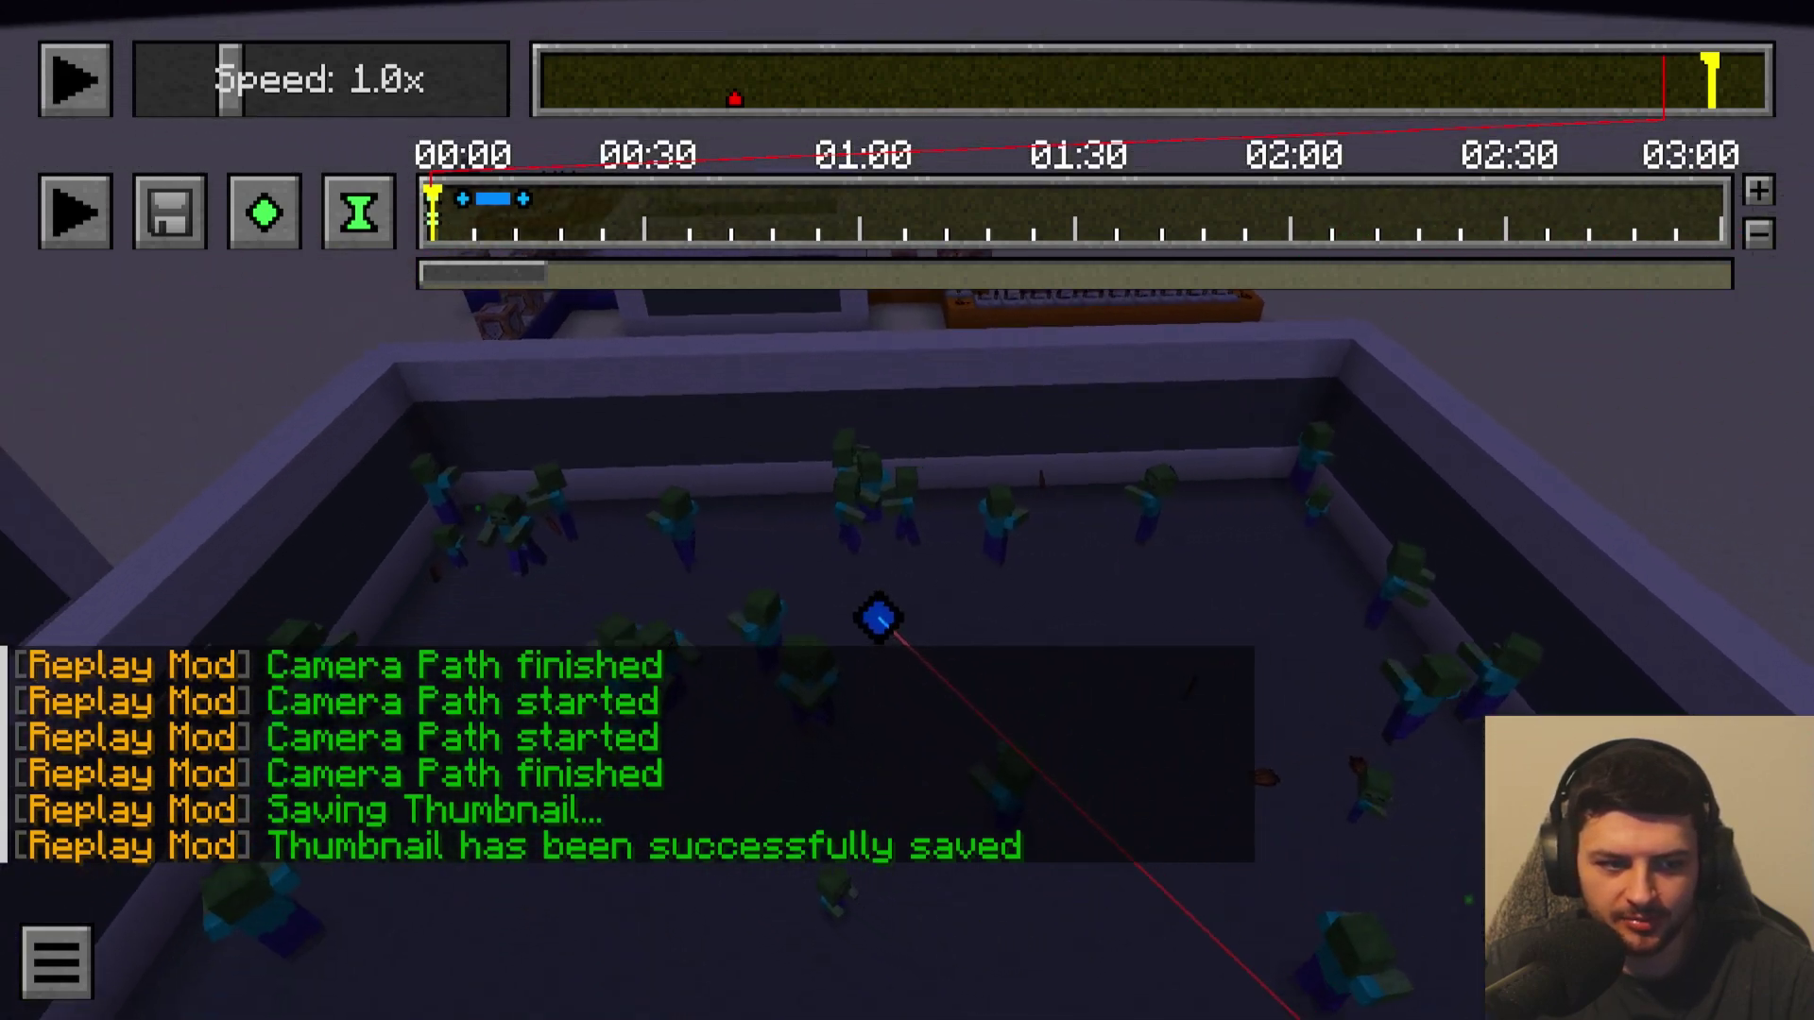
pyautogui.press('d')
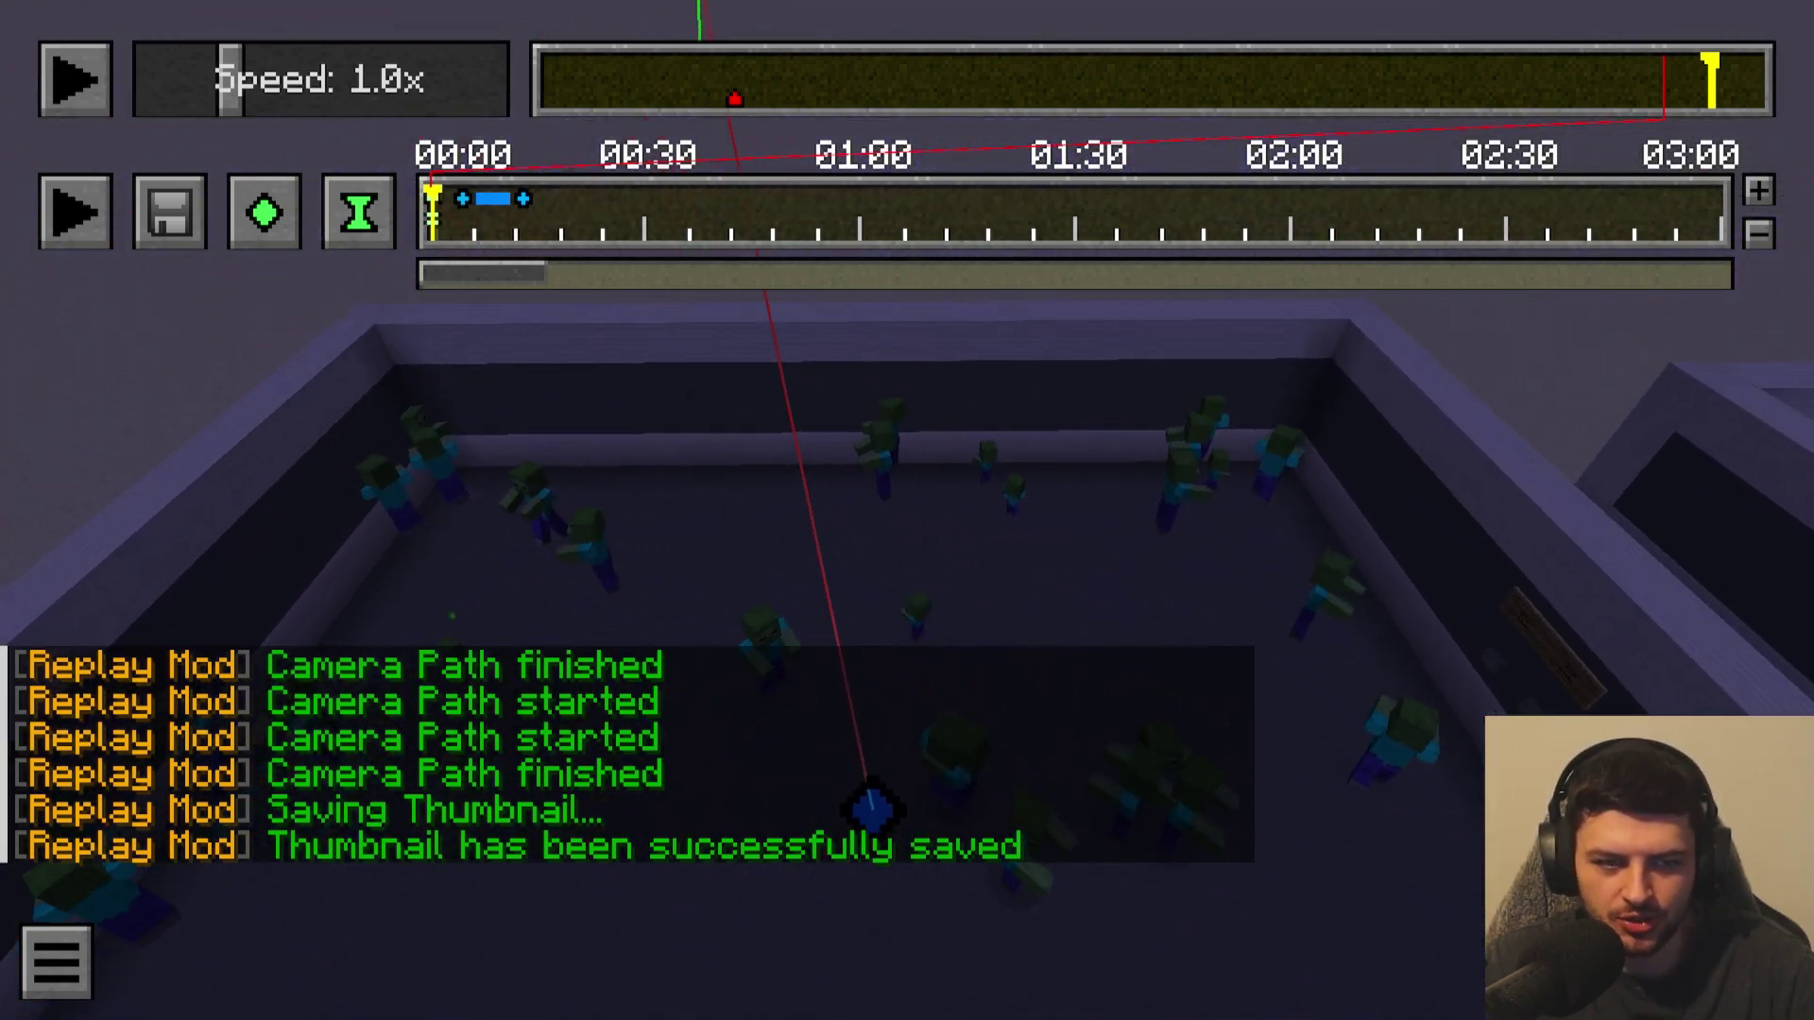
pyautogui.press('d')
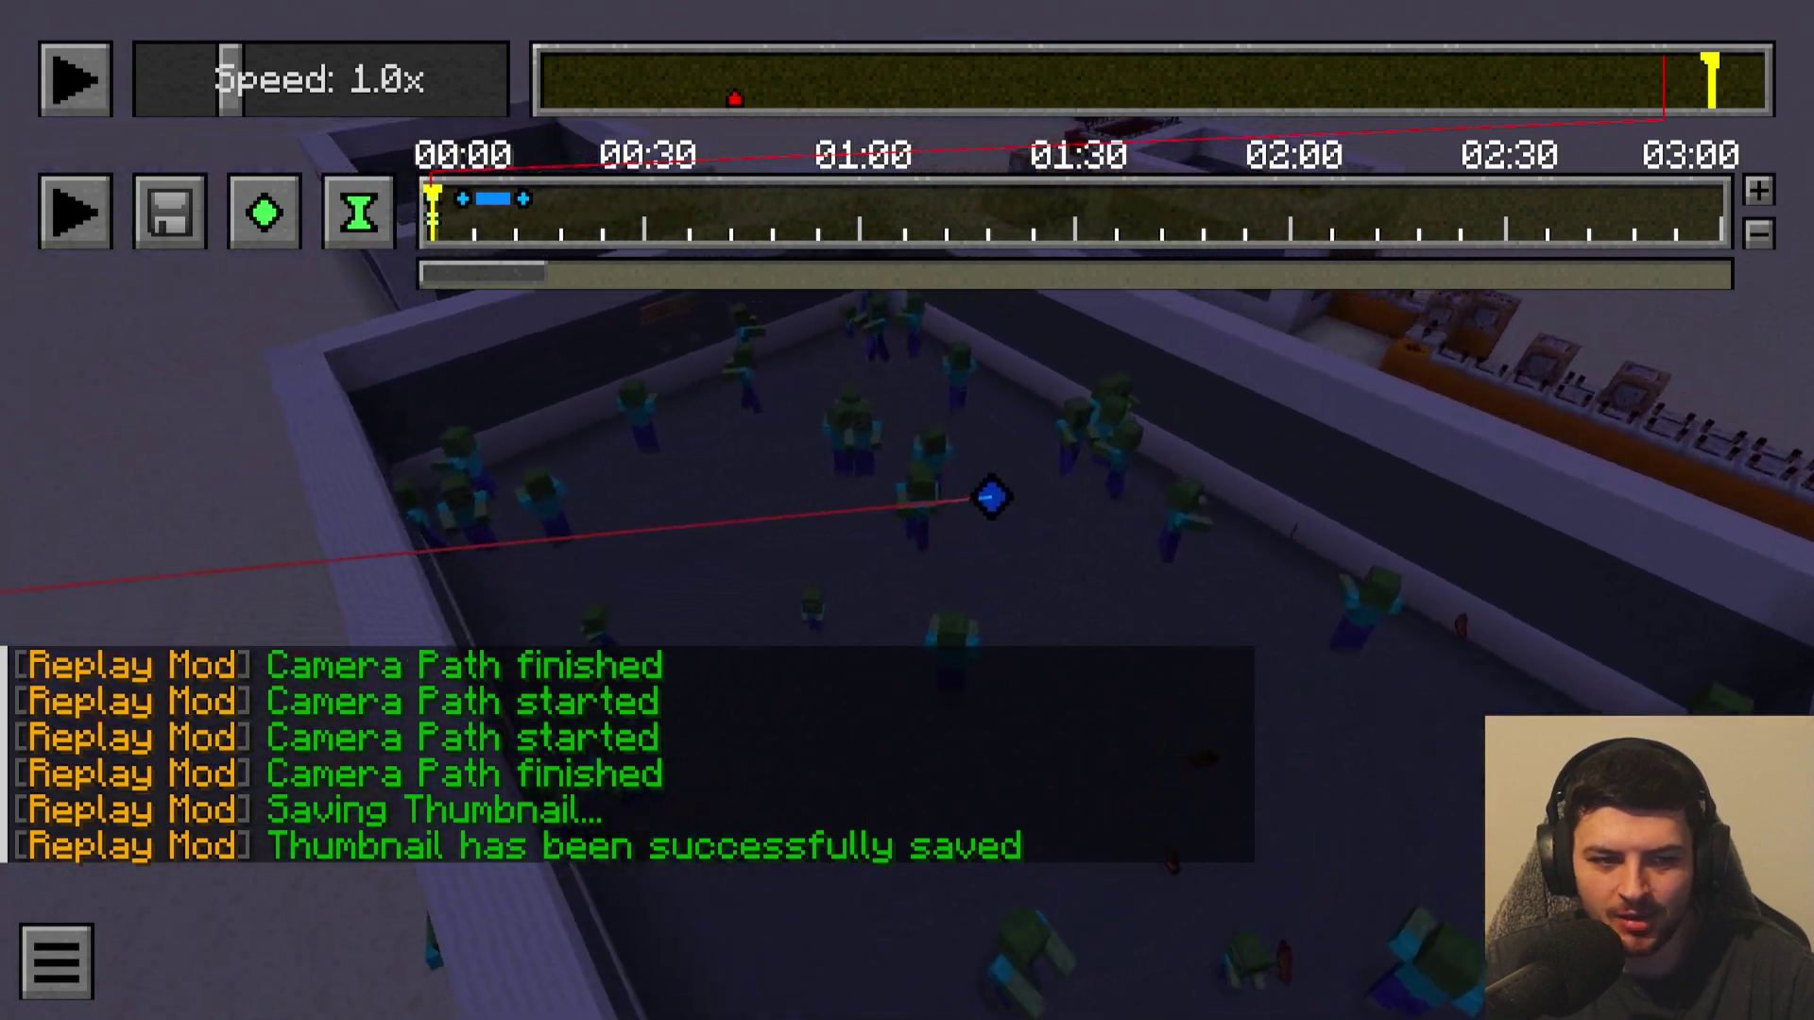
pyautogui.press('d')
pyautogui.press('shift')
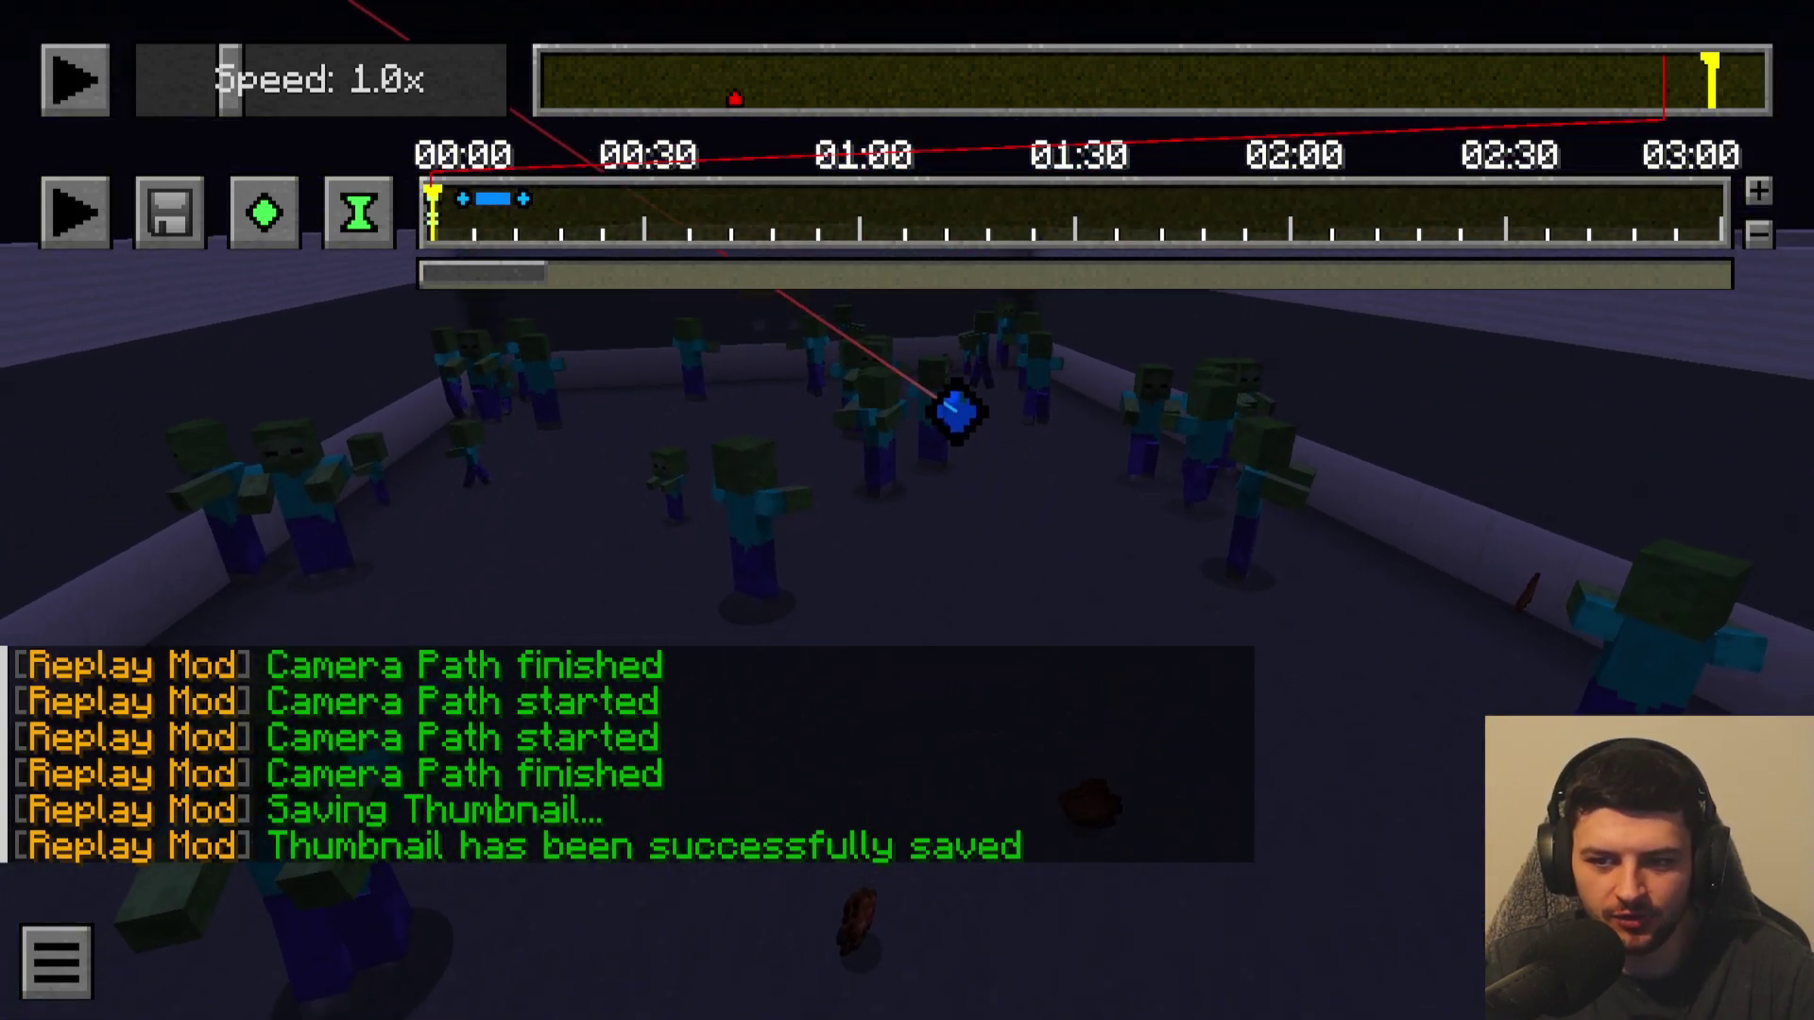
pyautogui.press('w')
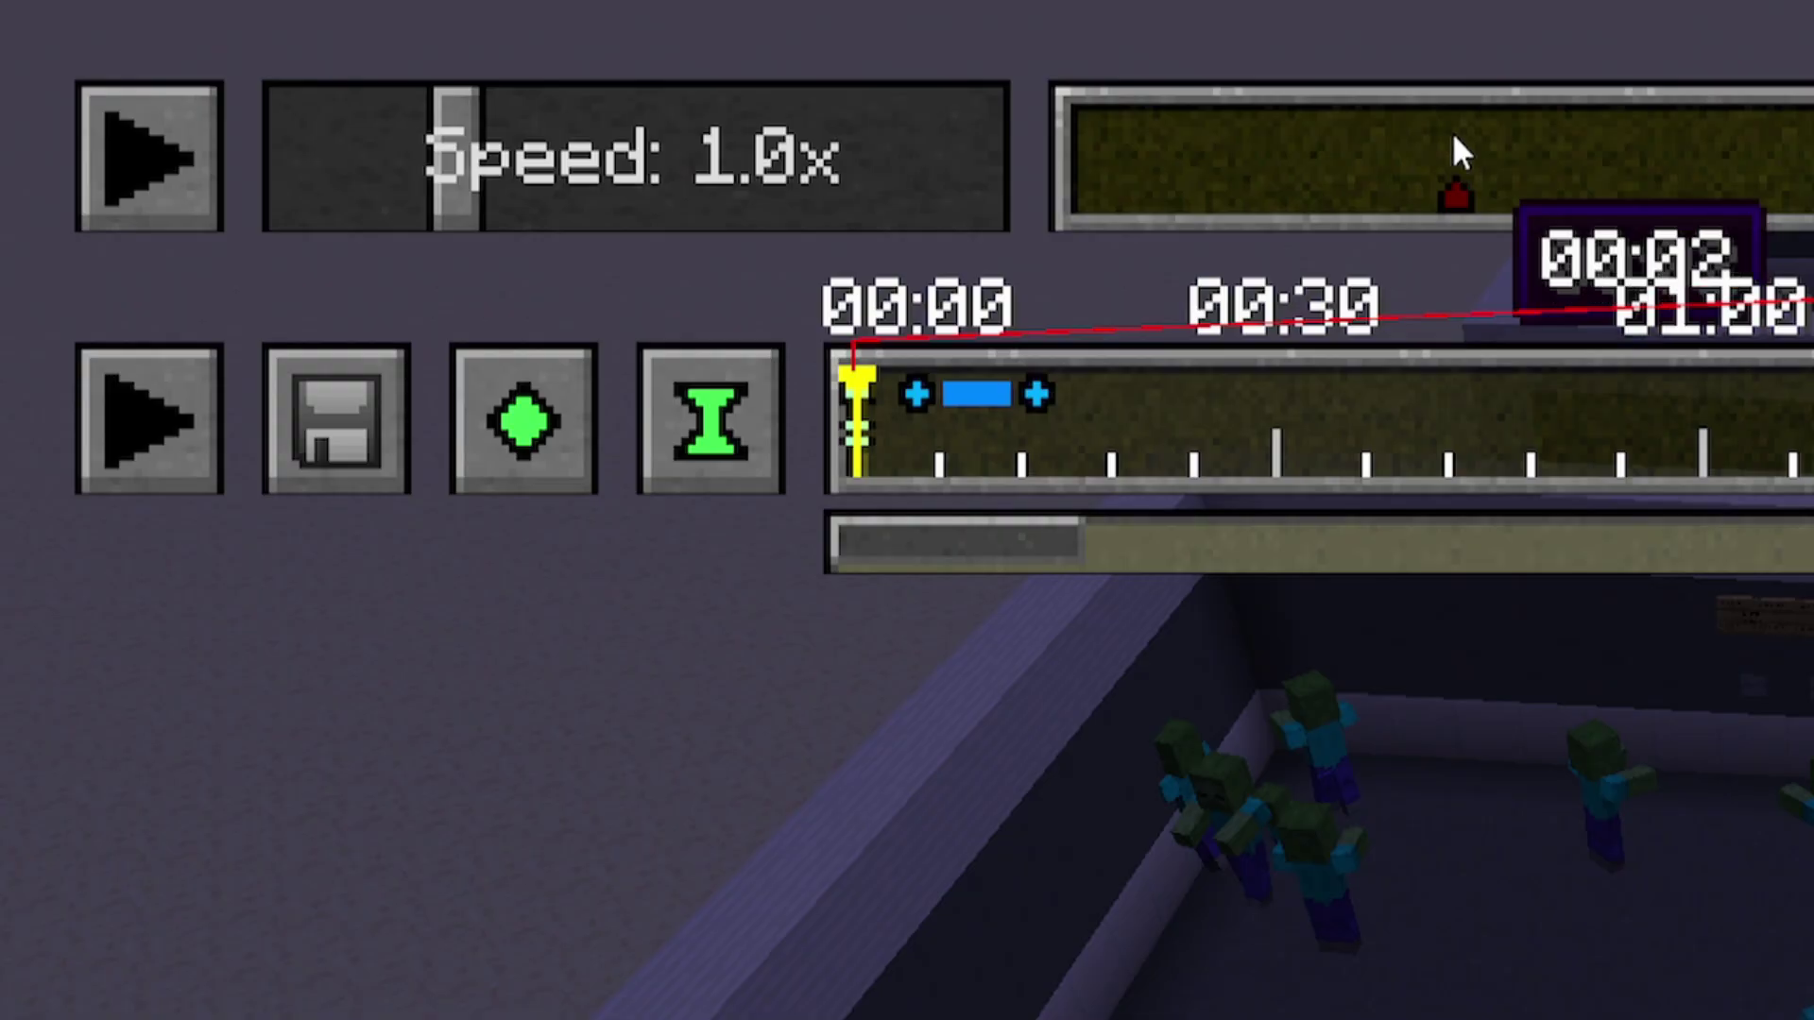
# Jump to the event marker on the replay timeline, name it "Marker 1" and save it with its time and camera position values.
pyautogui.click(734, 100)
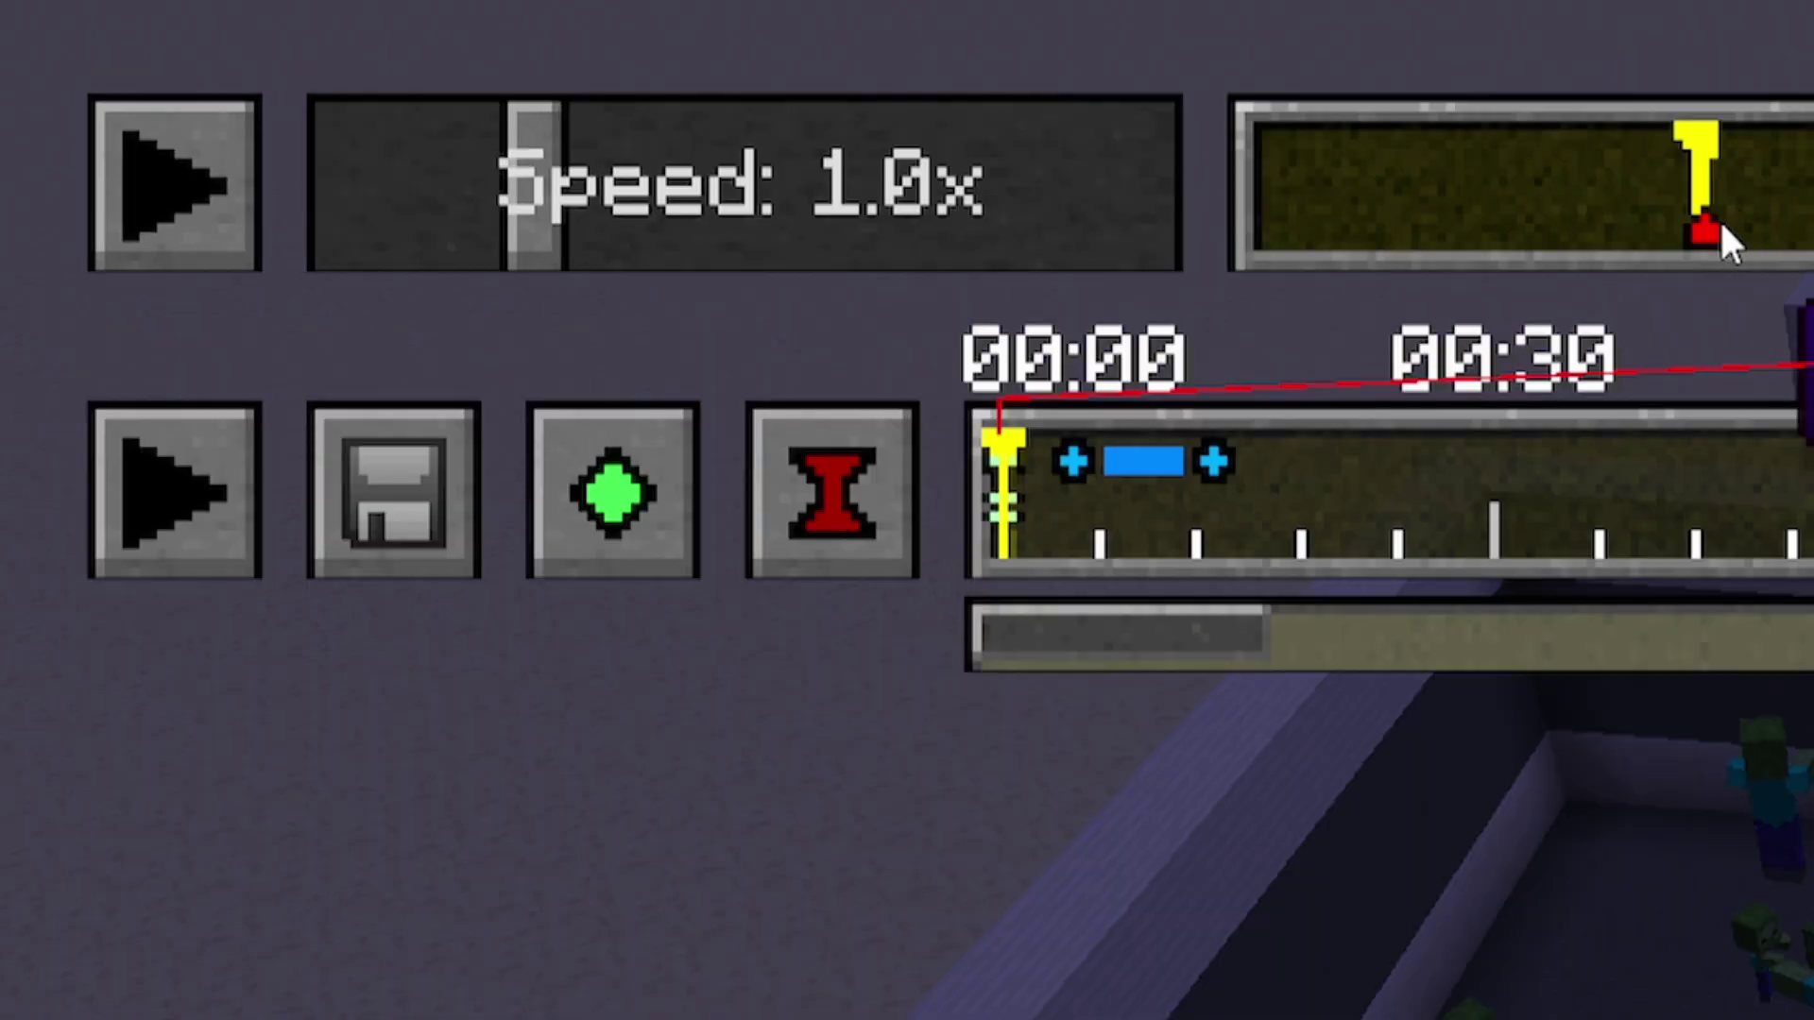
pyautogui.doubleClick(1419, 185)
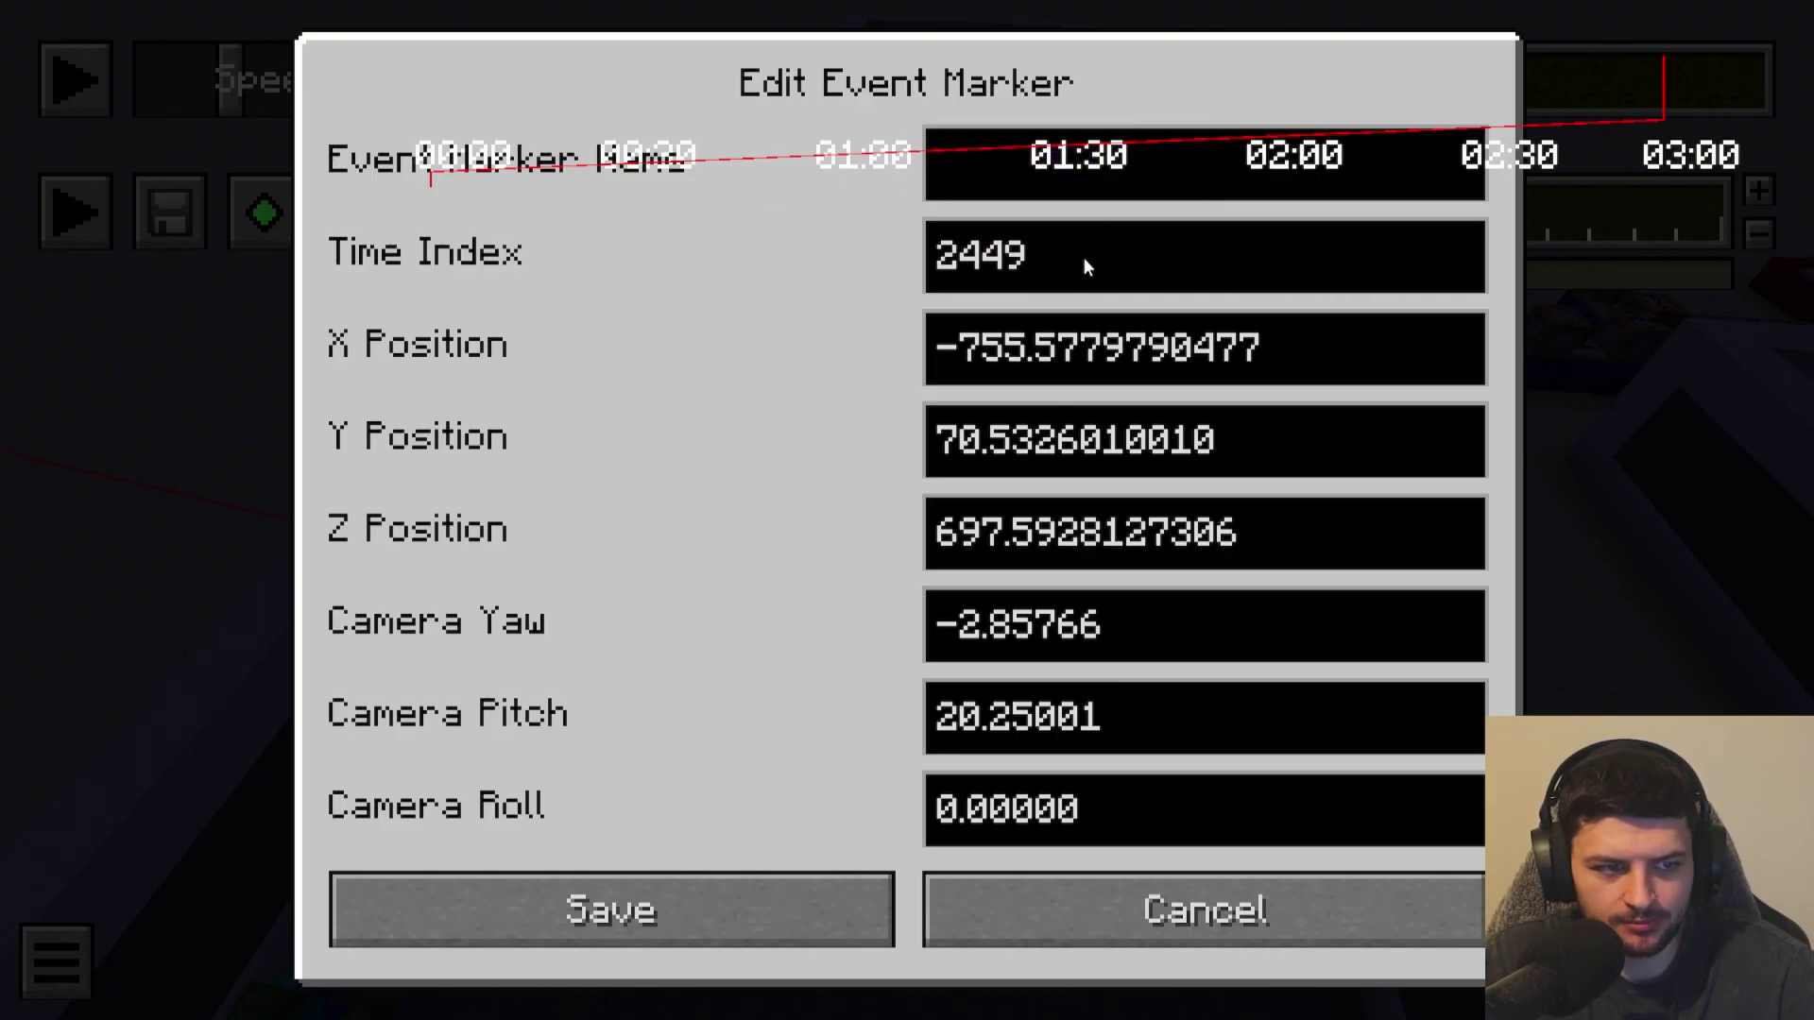
pyautogui.click(1106, 195)
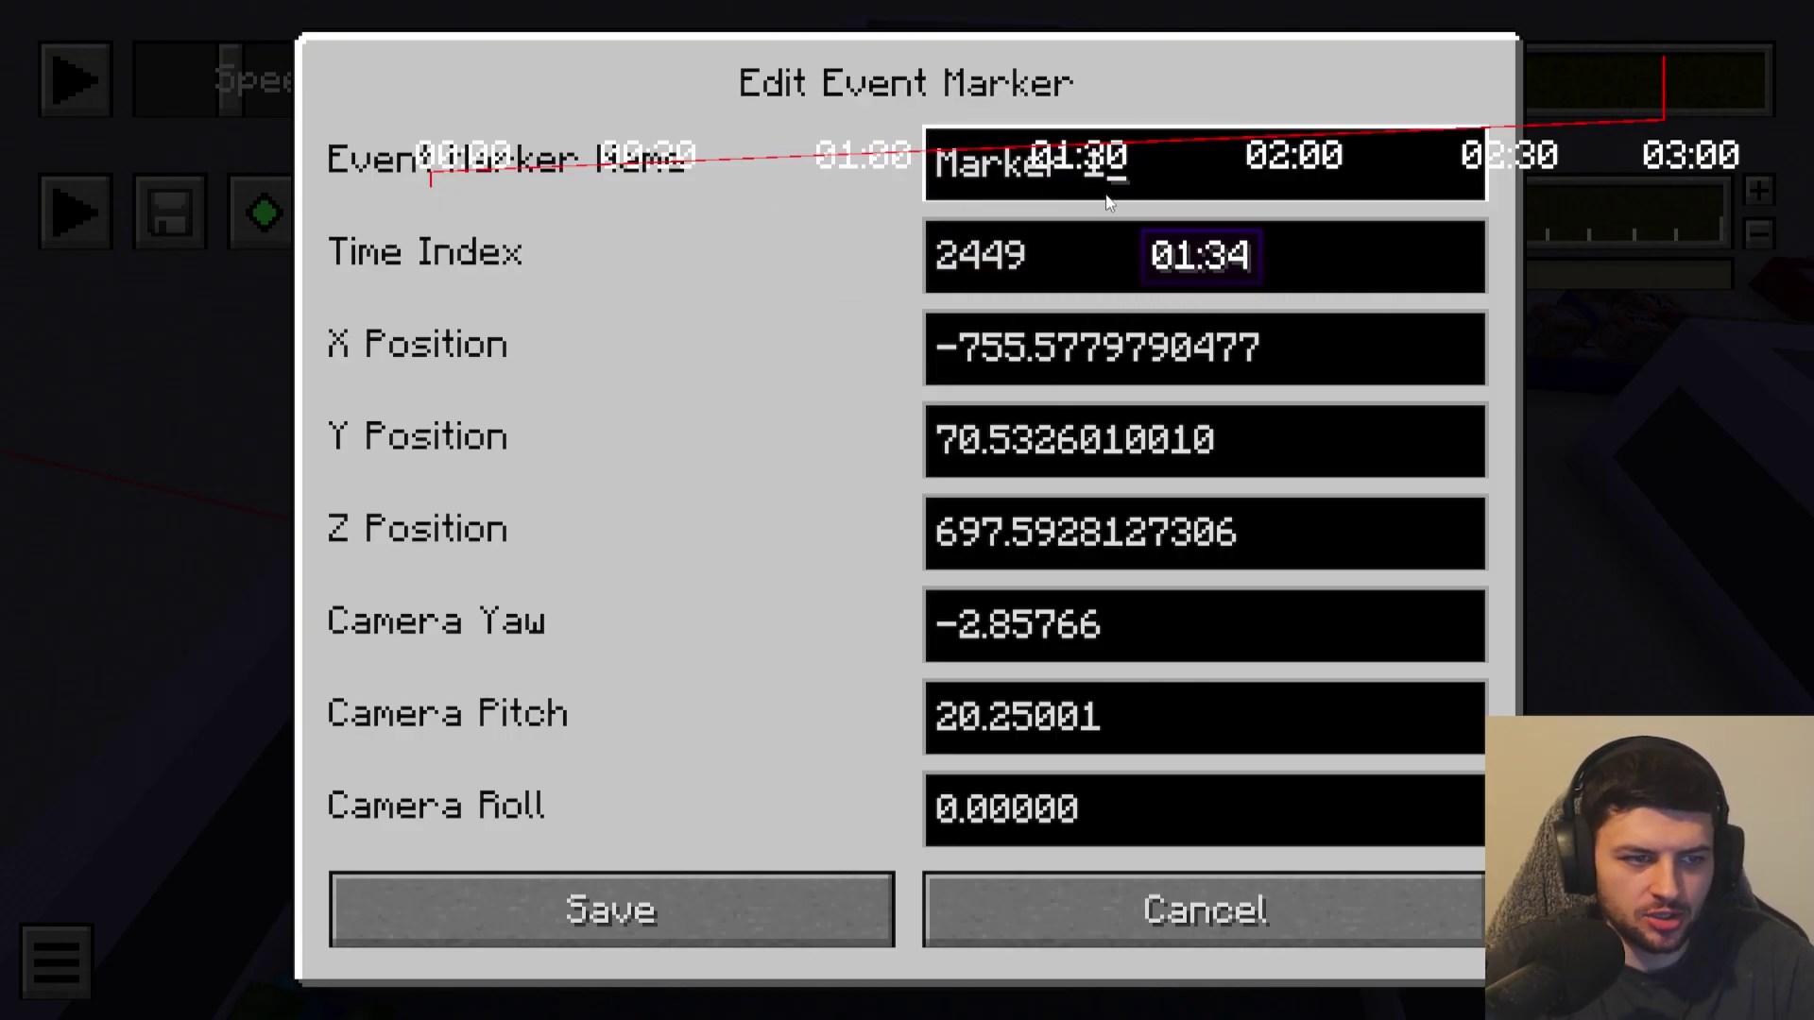
pyautogui.click(1053, 257)
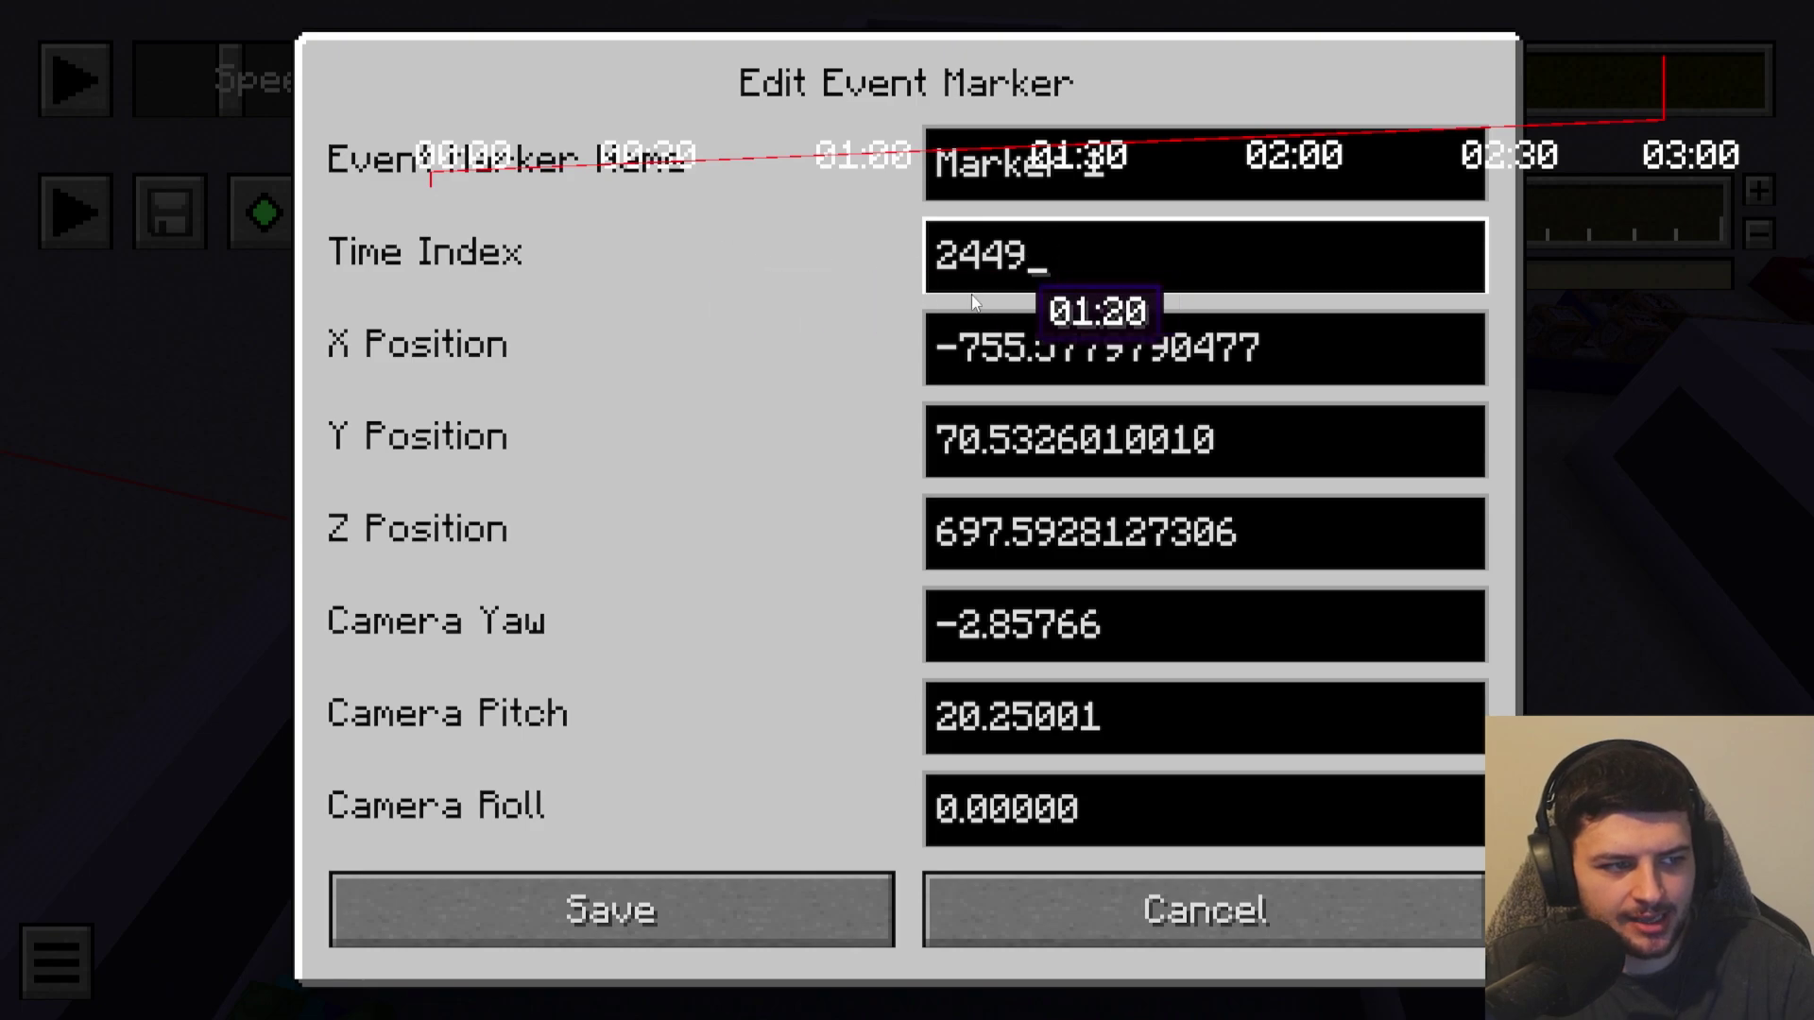
pyautogui.press('Tab')
pyautogui.press('Tab')
pyautogui.press('Tab')
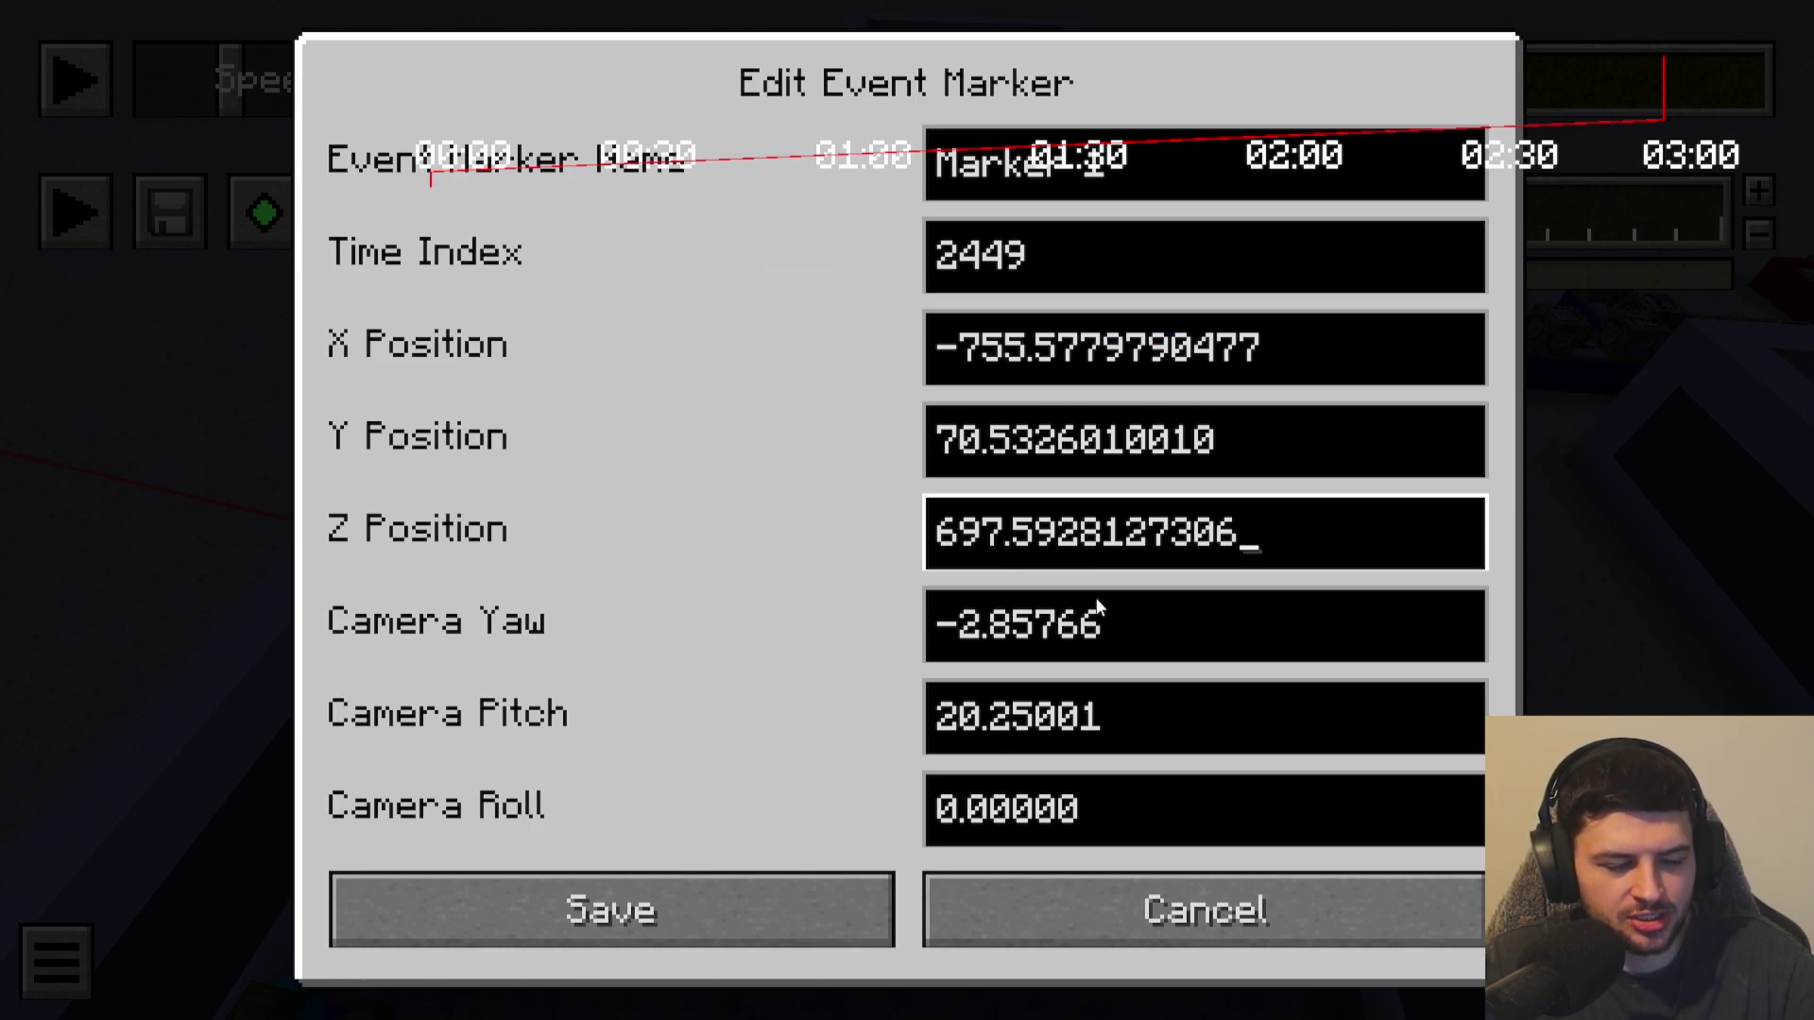
pyautogui.press('Tab')
pyautogui.press('Tab')
pyautogui.press('Tab')
pyautogui.click(859, 925)
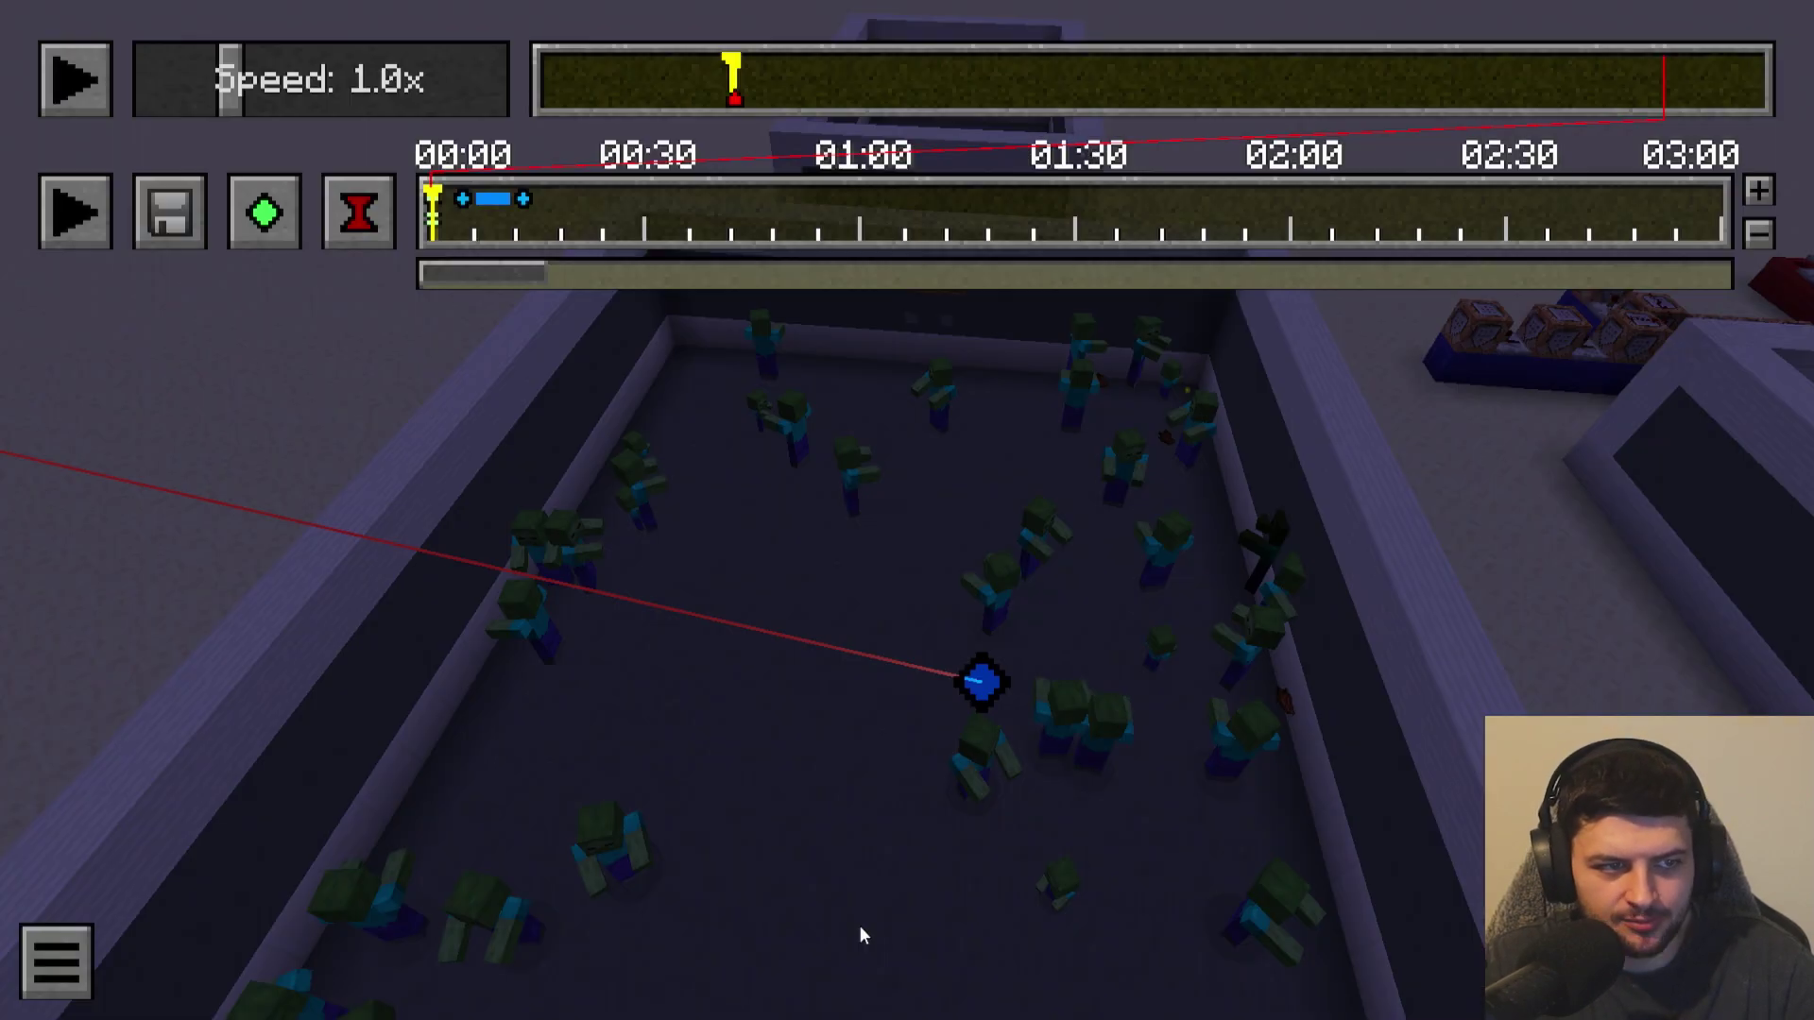